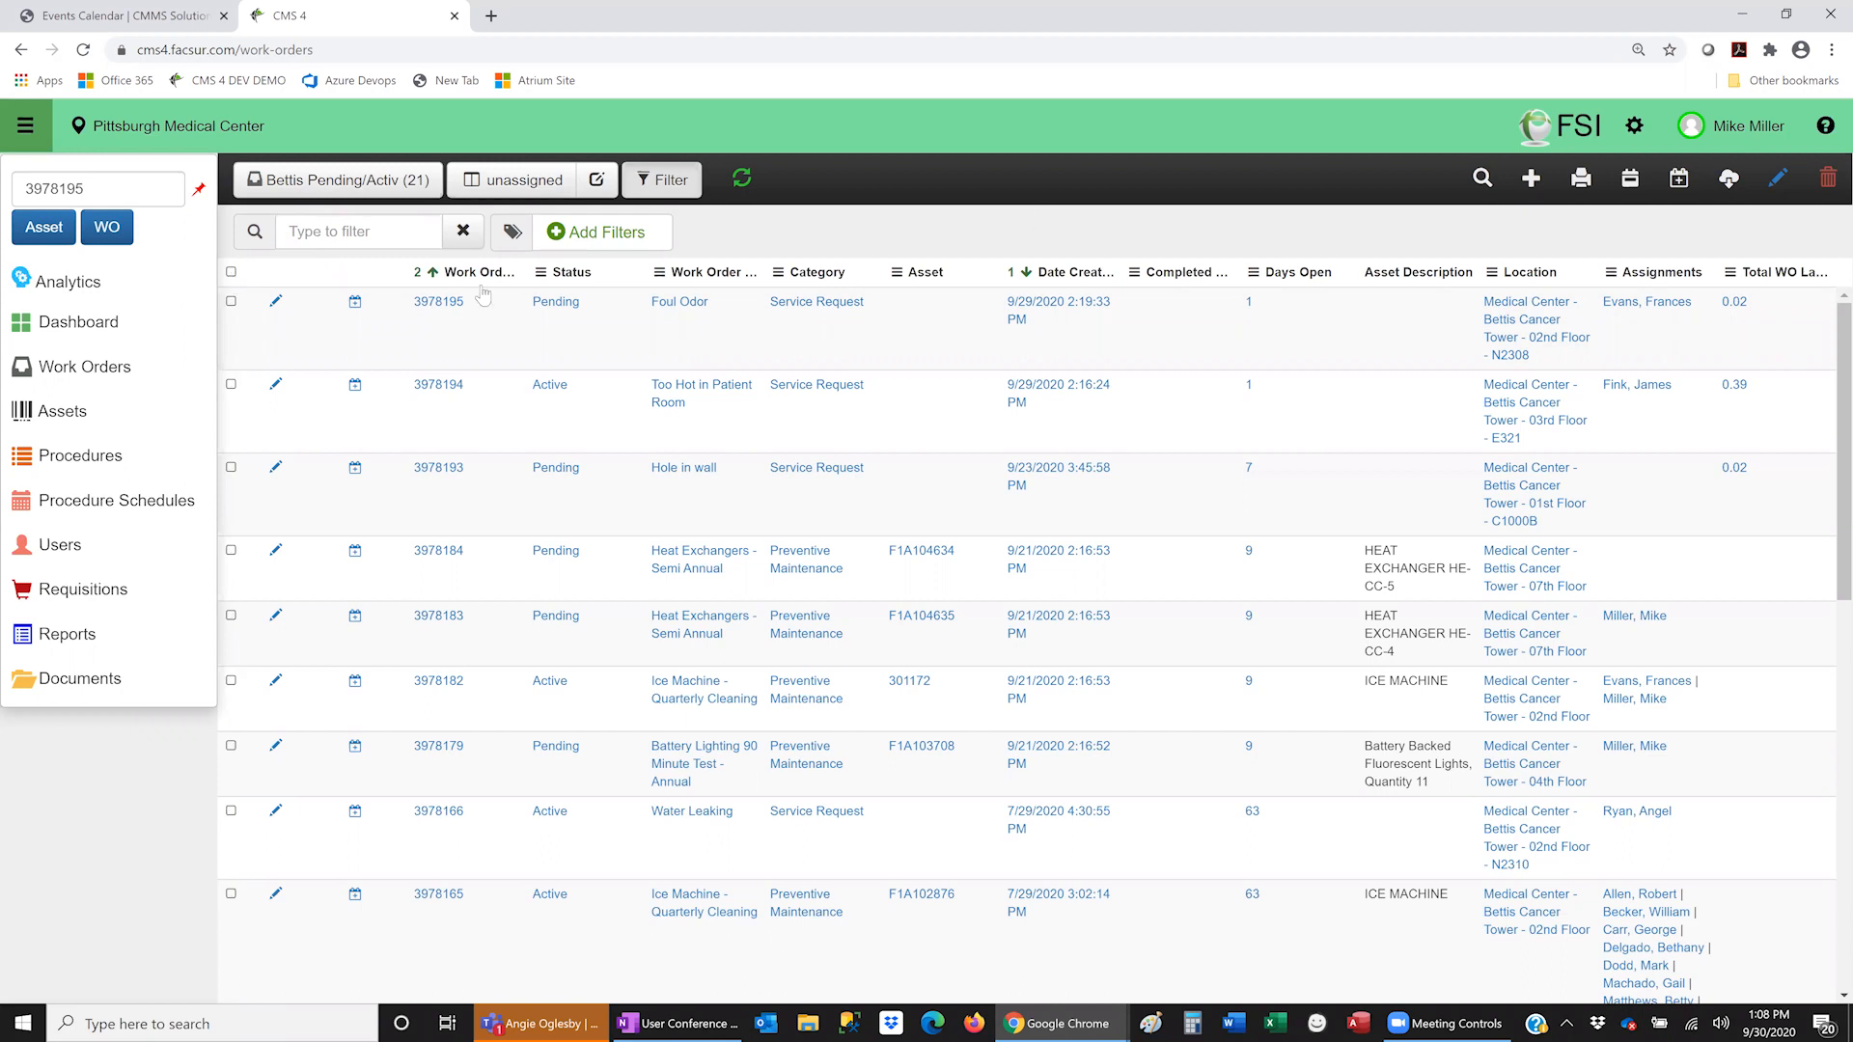
# - Select work orders 3978195, 3978194 and 3978193 and mass-edit just those three
pyautogui.click(231, 303)
pyautogui.click(231, 386)
pyautogui.click(232, 468)
pyautogui.click(1778, 179)
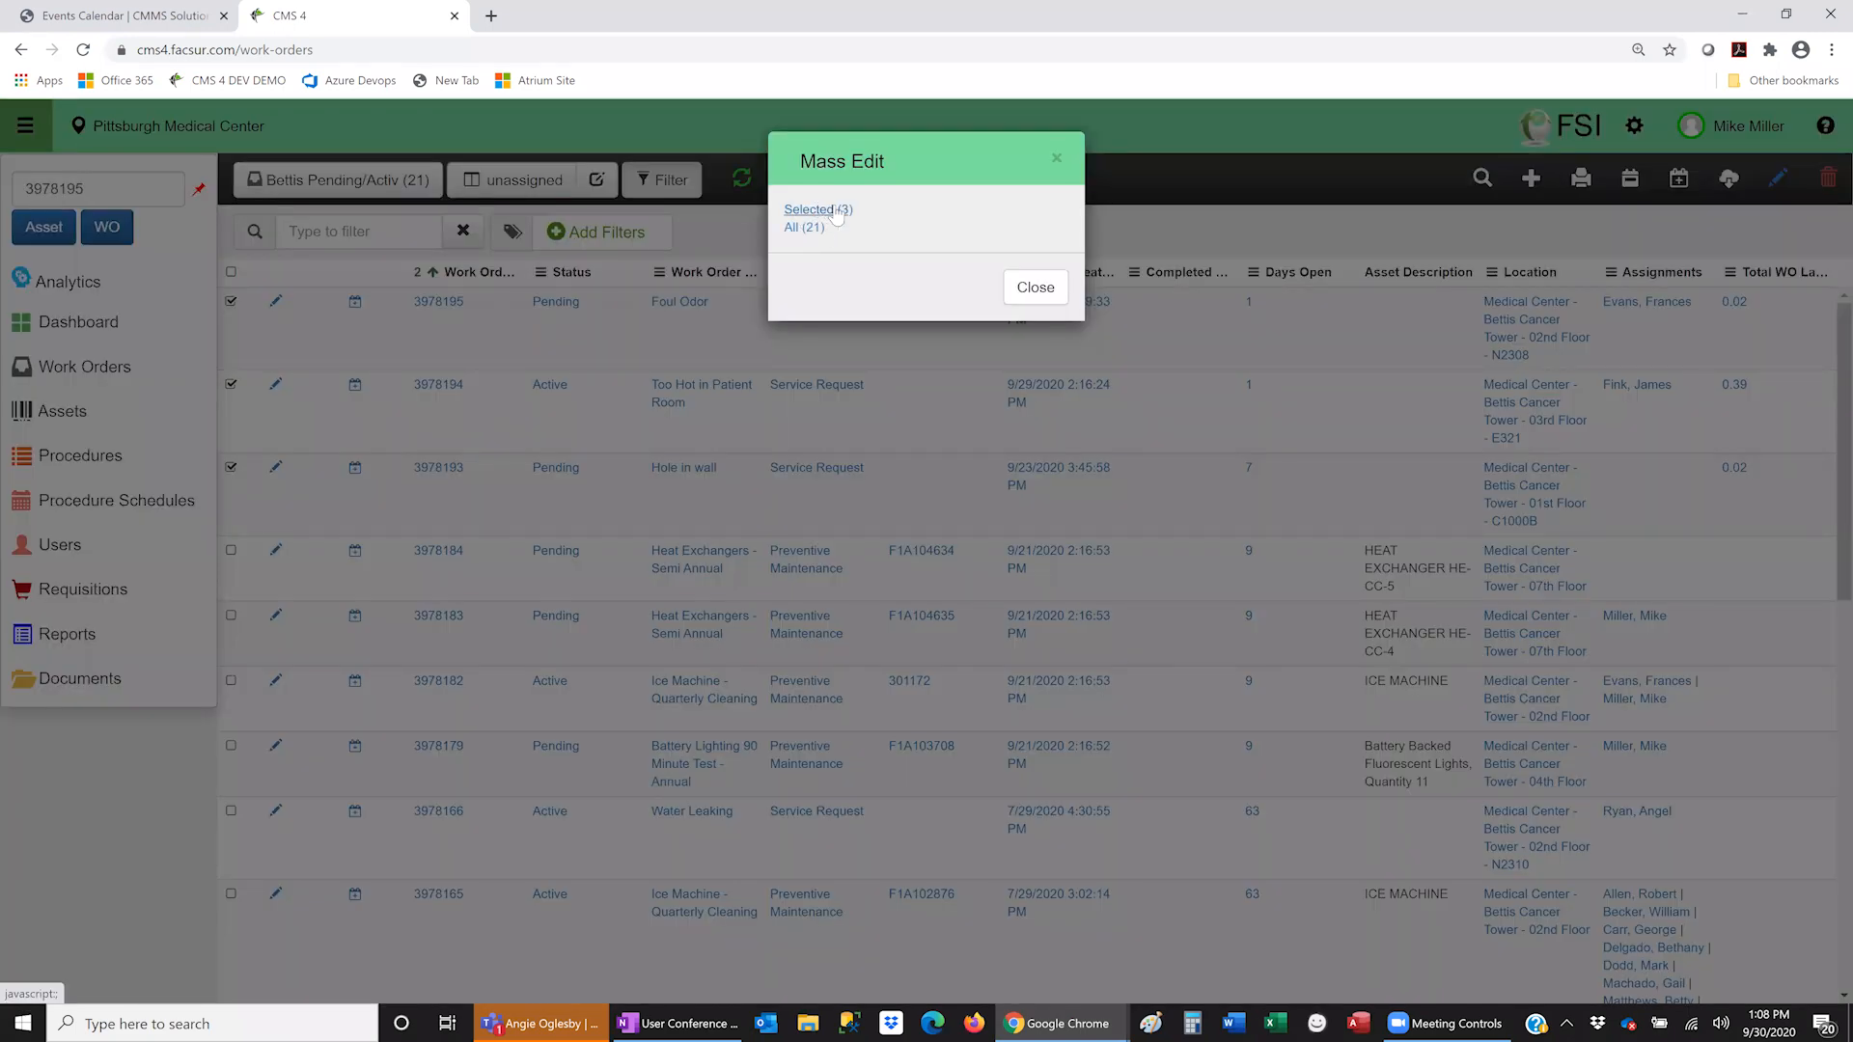
pyautogui.click(819, 210)
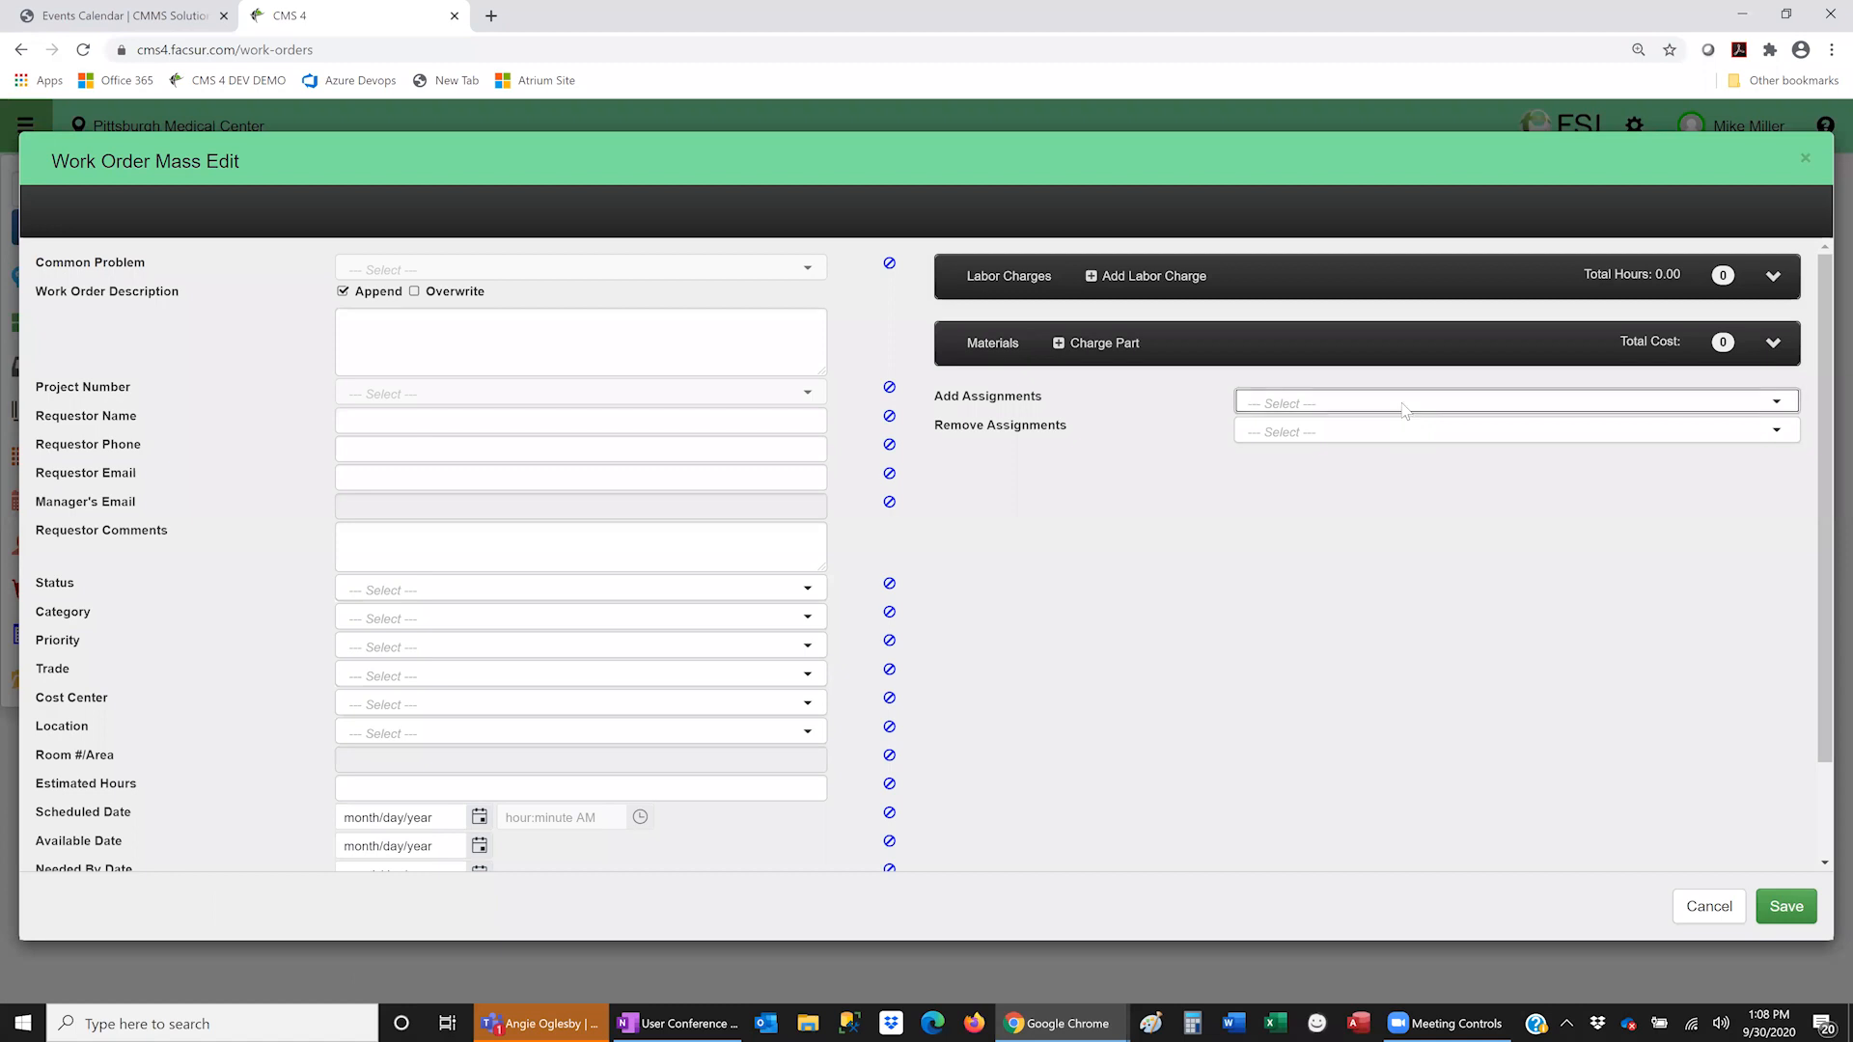
# - Look at Add Assignments, then cancel and leave the mass-edit form without saving
pyautogui.click(1405, 409)
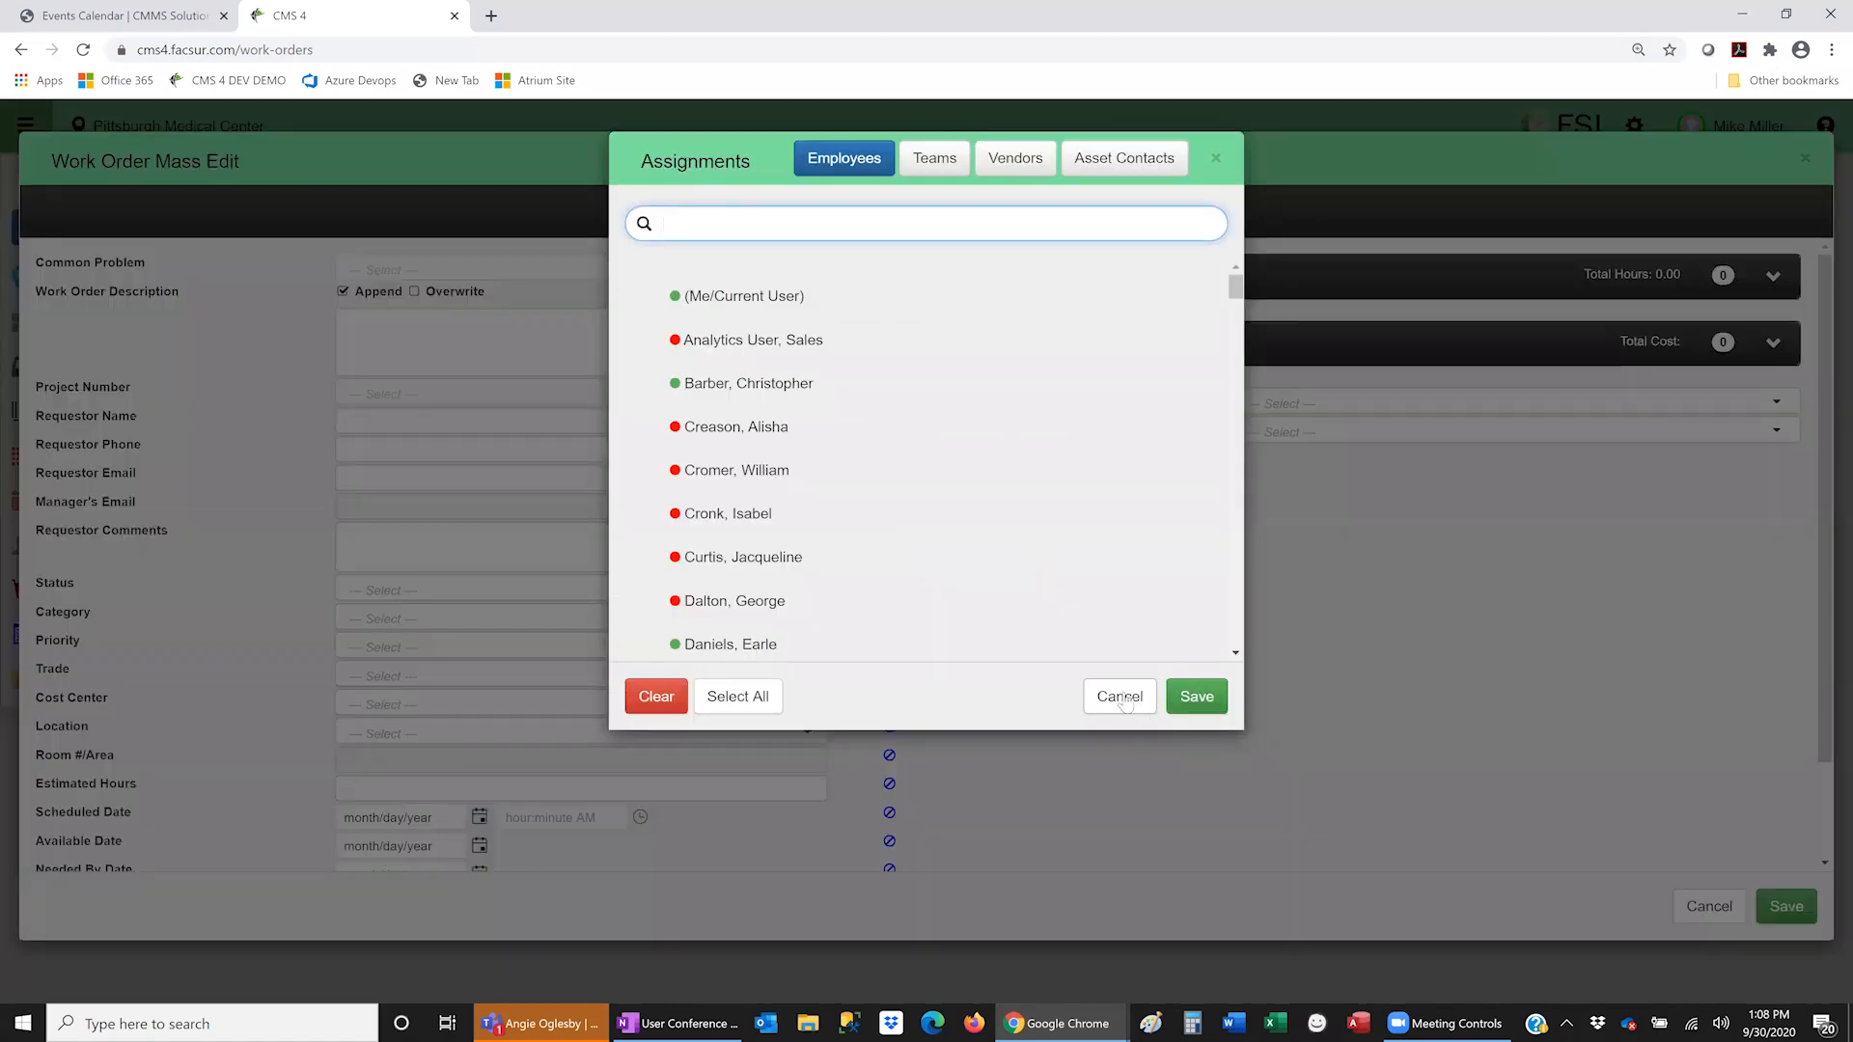
pyautogui.click(1636, 863)
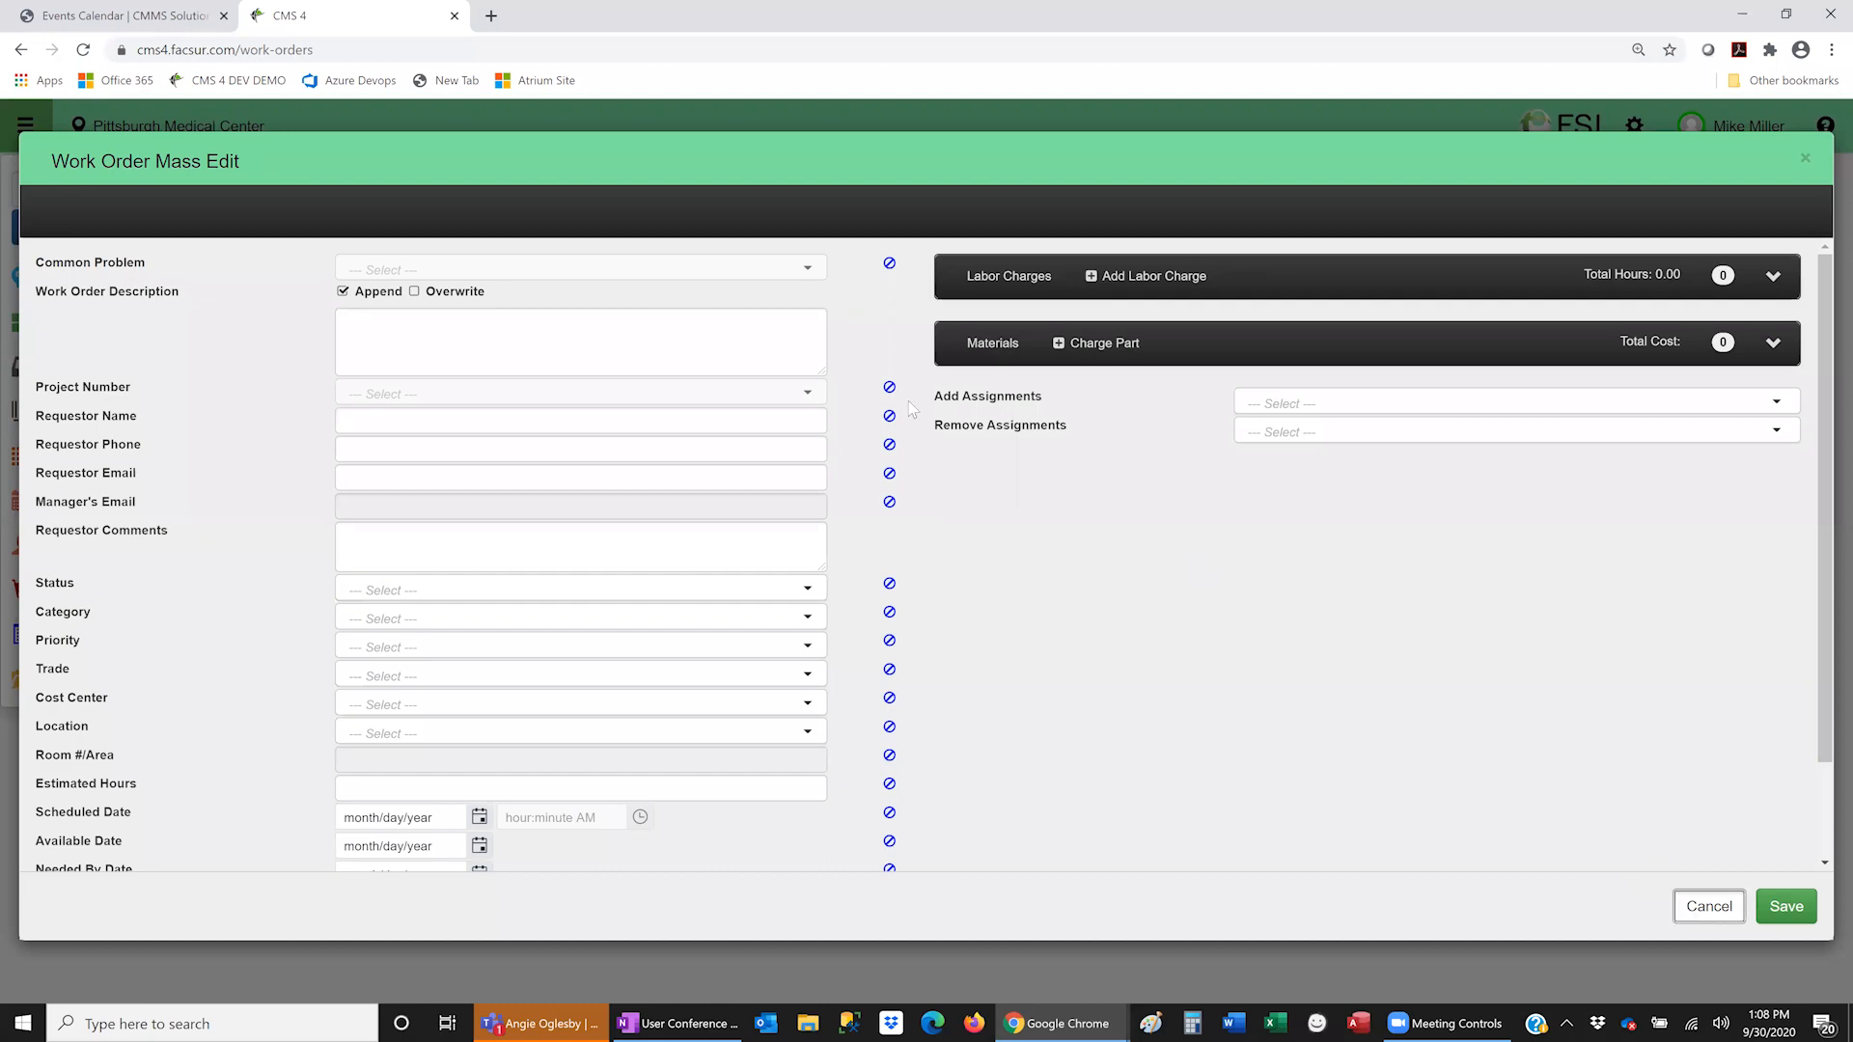
pyautogui.press('Escape')
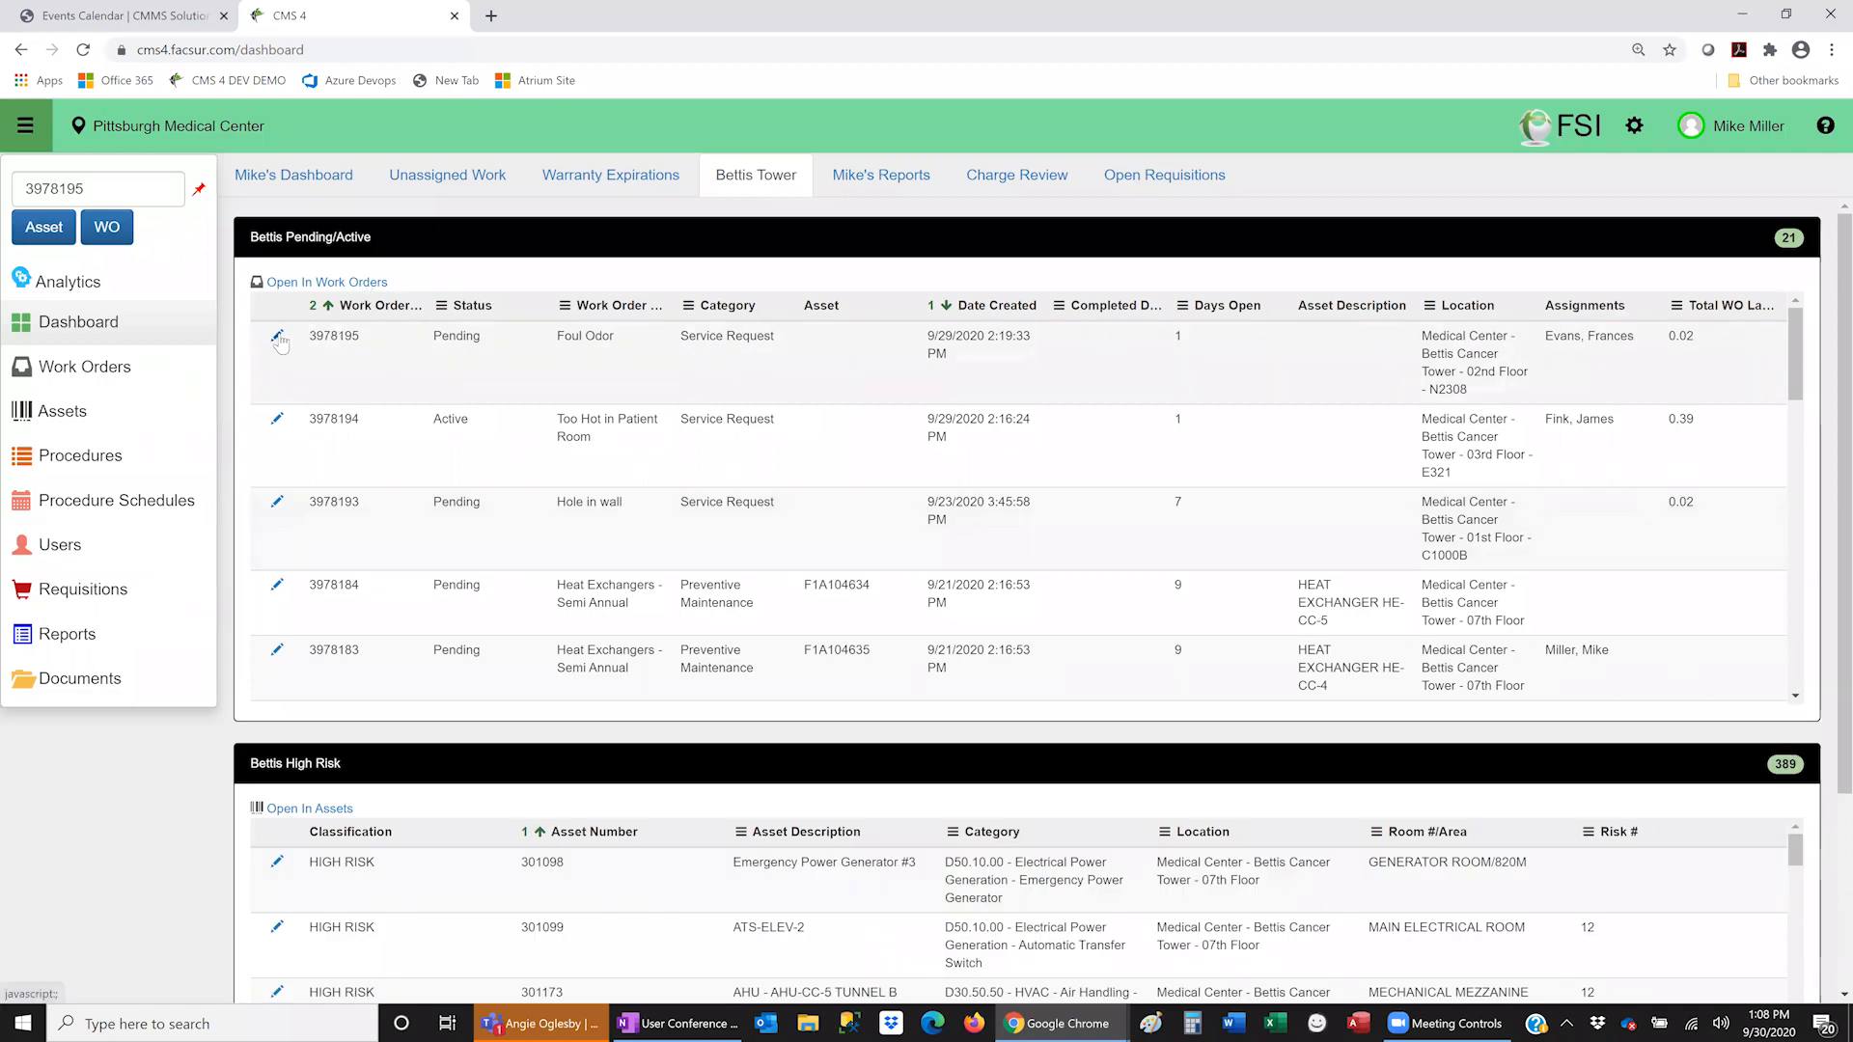
pyautogui.click(1375, 397)
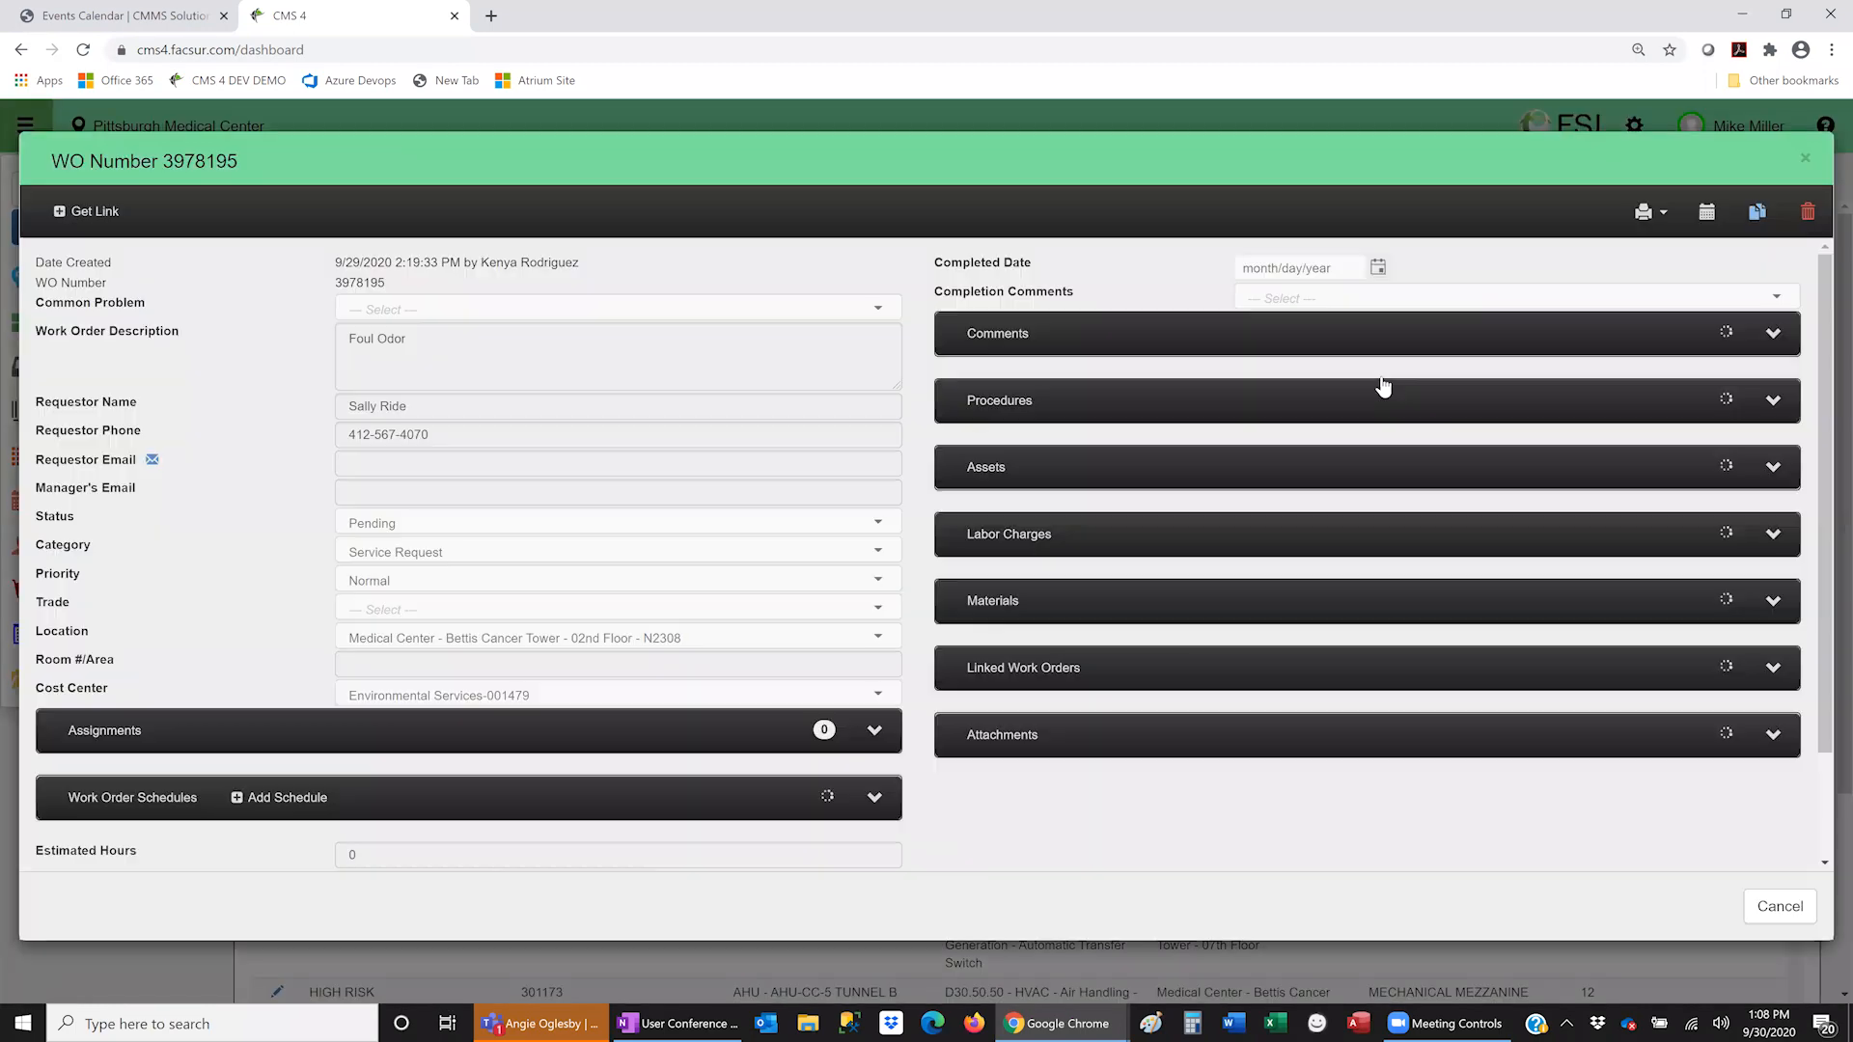
pyautogui.click(1805, 162)
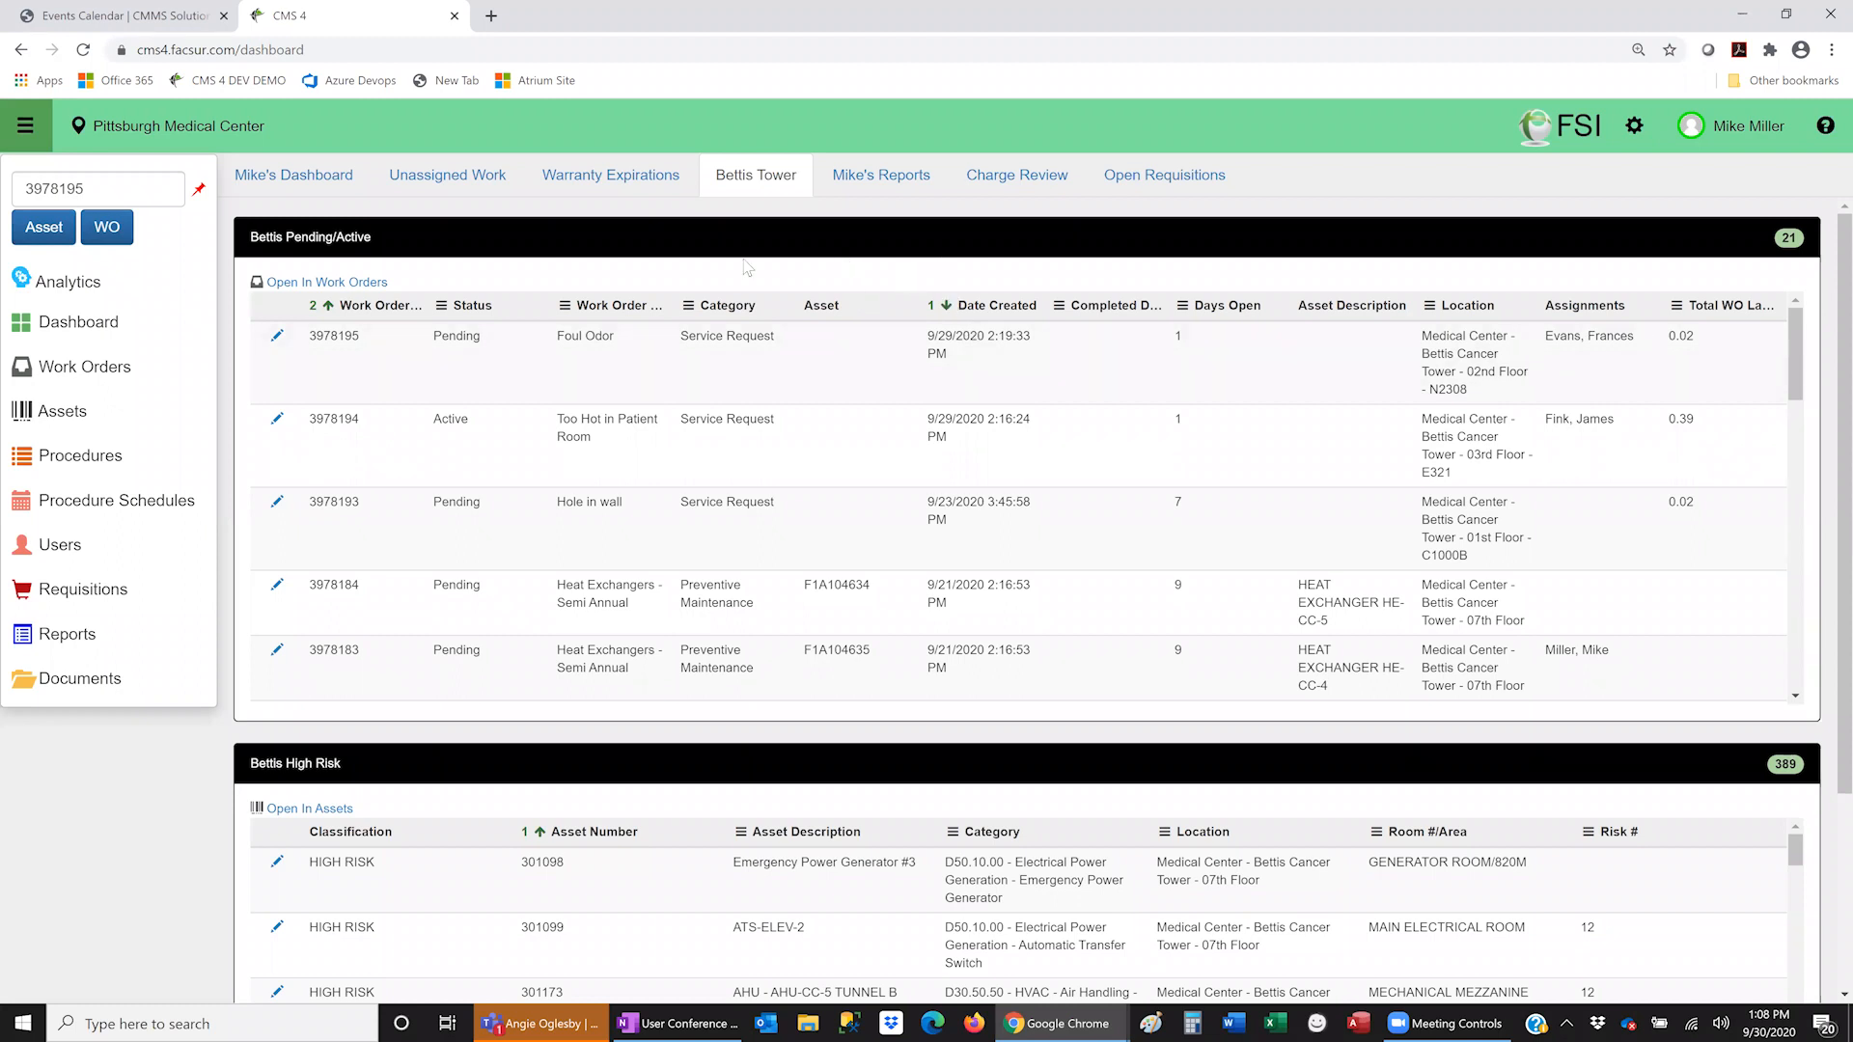
# - Show the Open Requisitions tab listing requisitions not fully received
pyautogui.click(1163, 184)
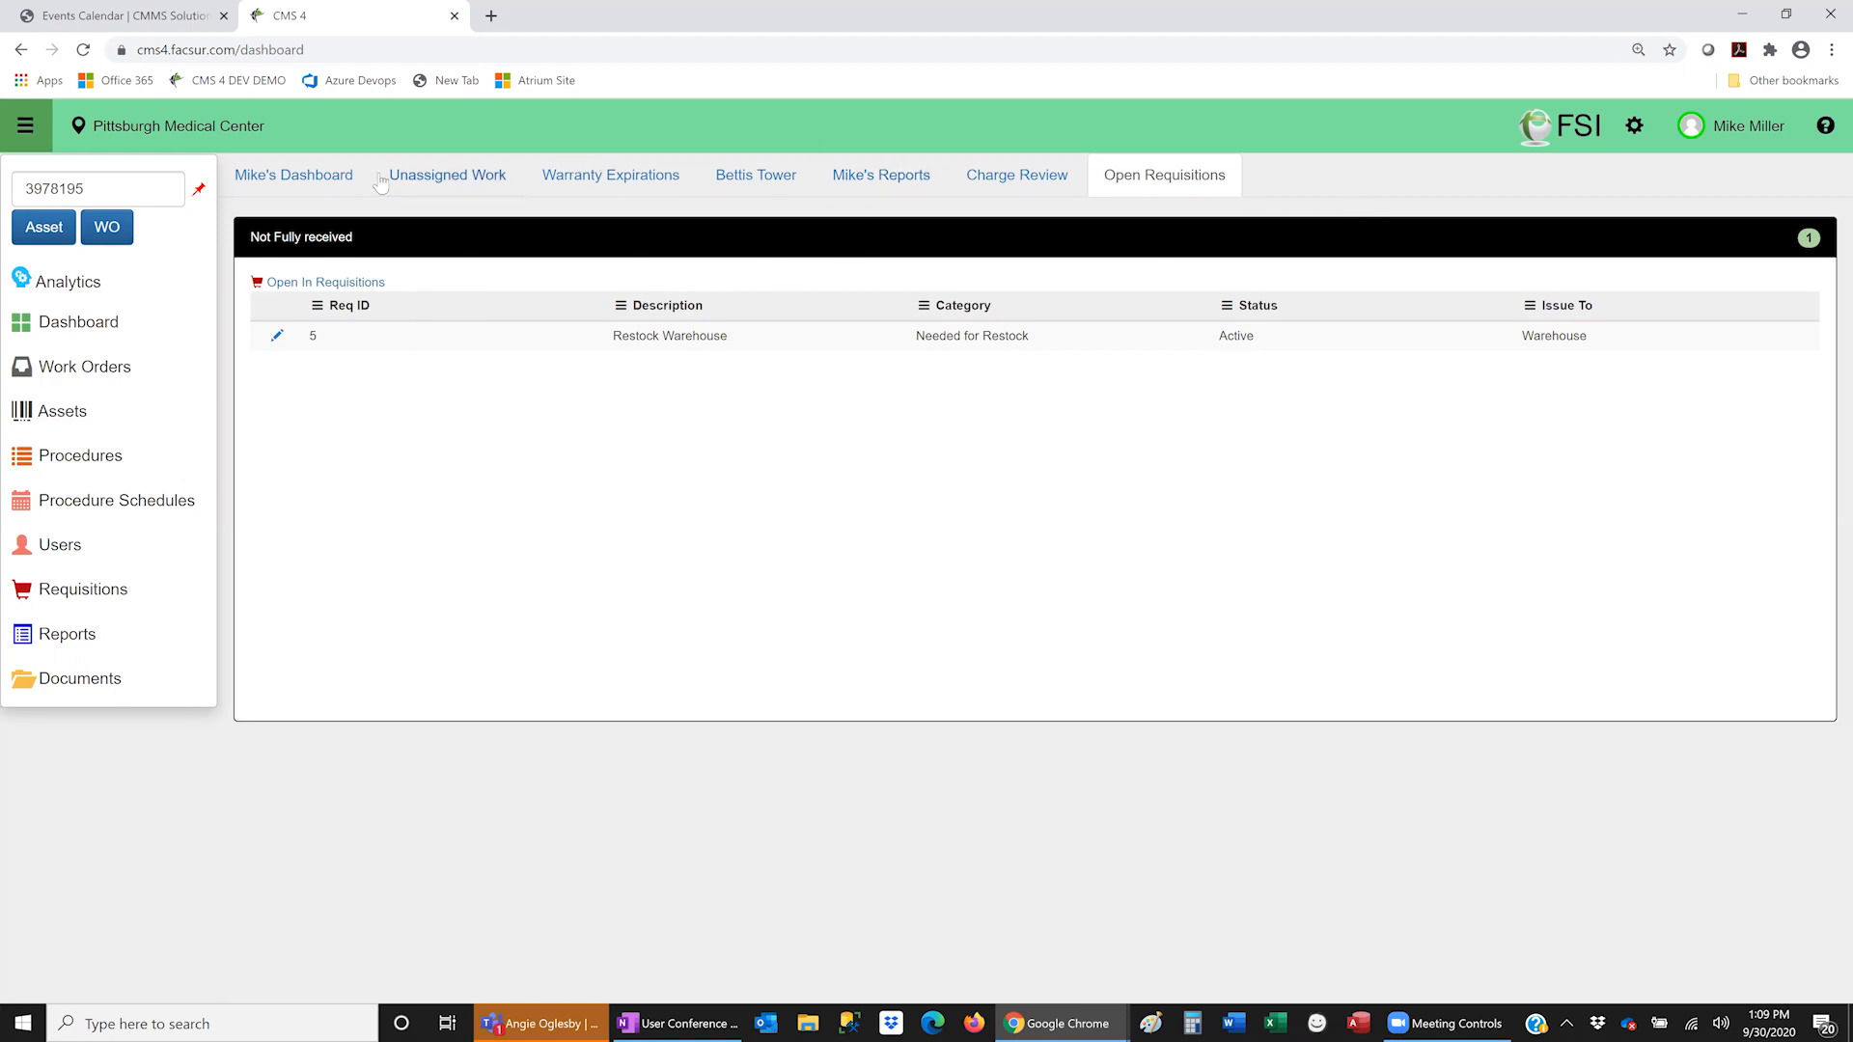
# - Go to the full Work Orders list
pyautogui.click(120, 366)
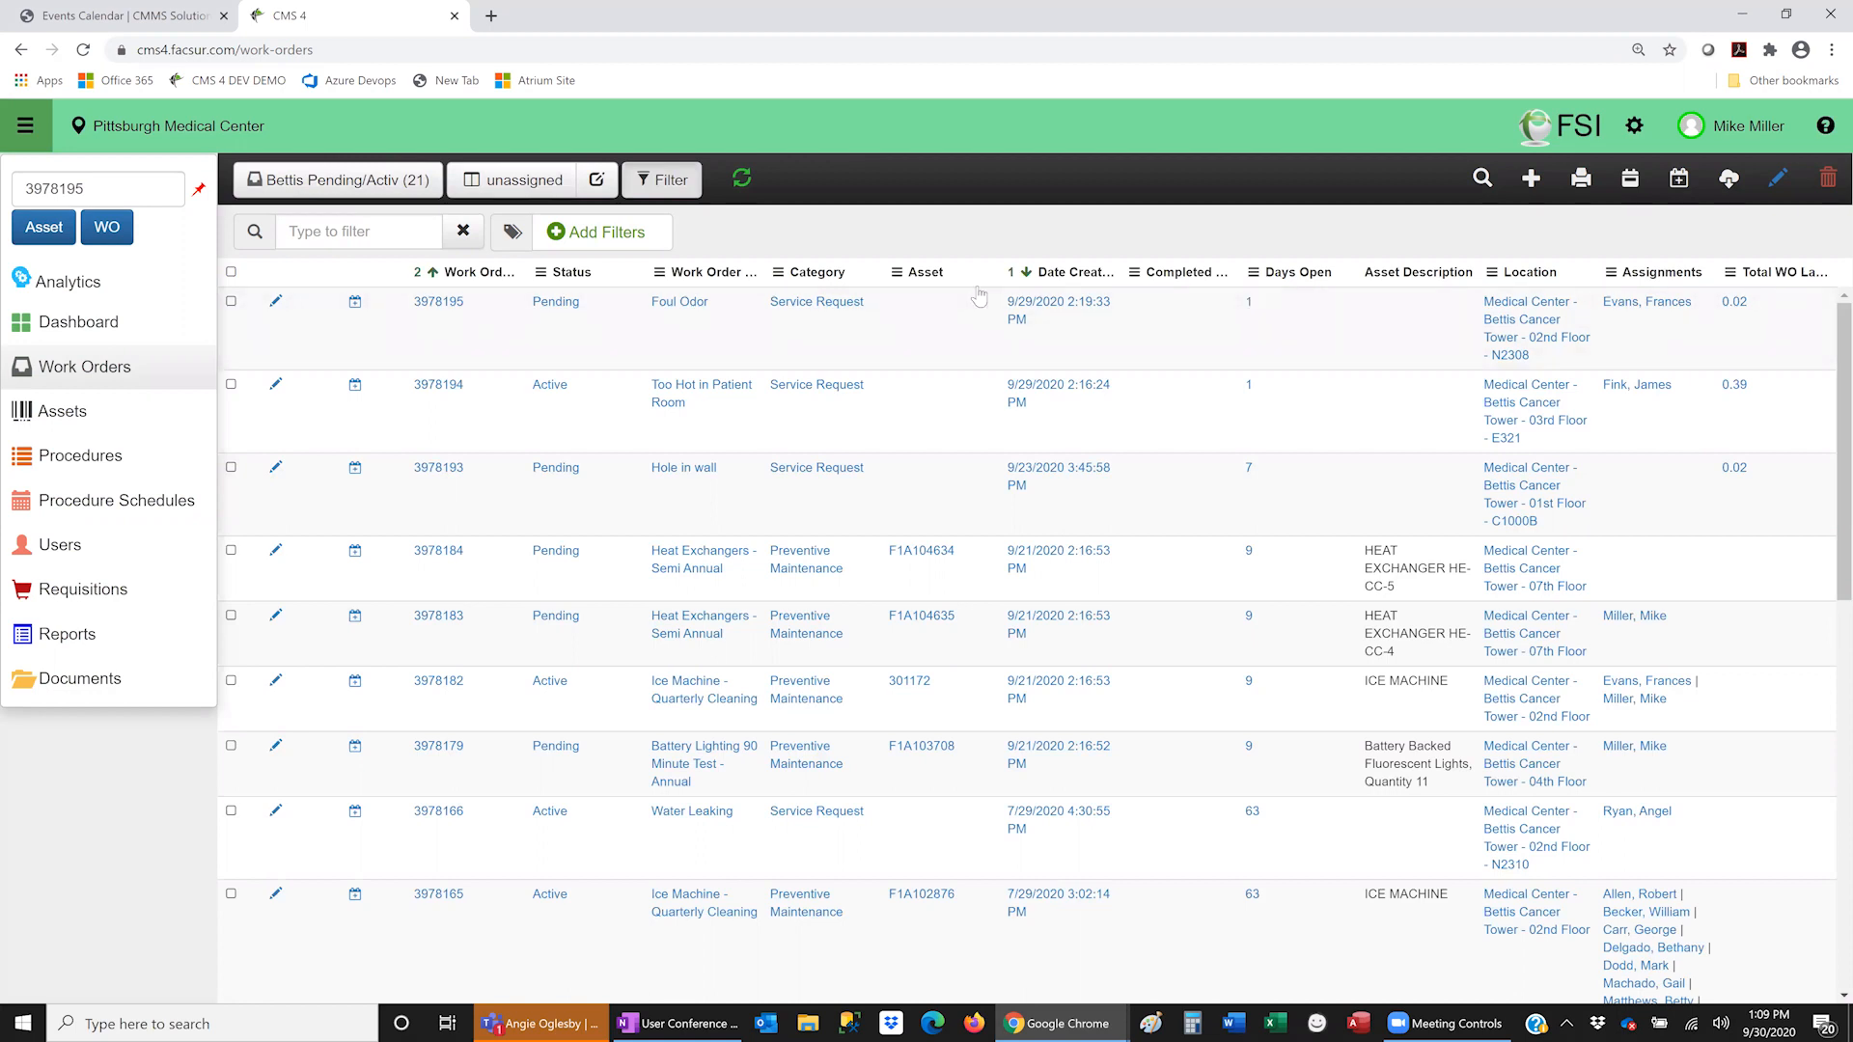
# - In Work Order Search, try Select All and untick Low, Blank, High and Normal priorities, then cancel
pyautogui.click(1482, 180)
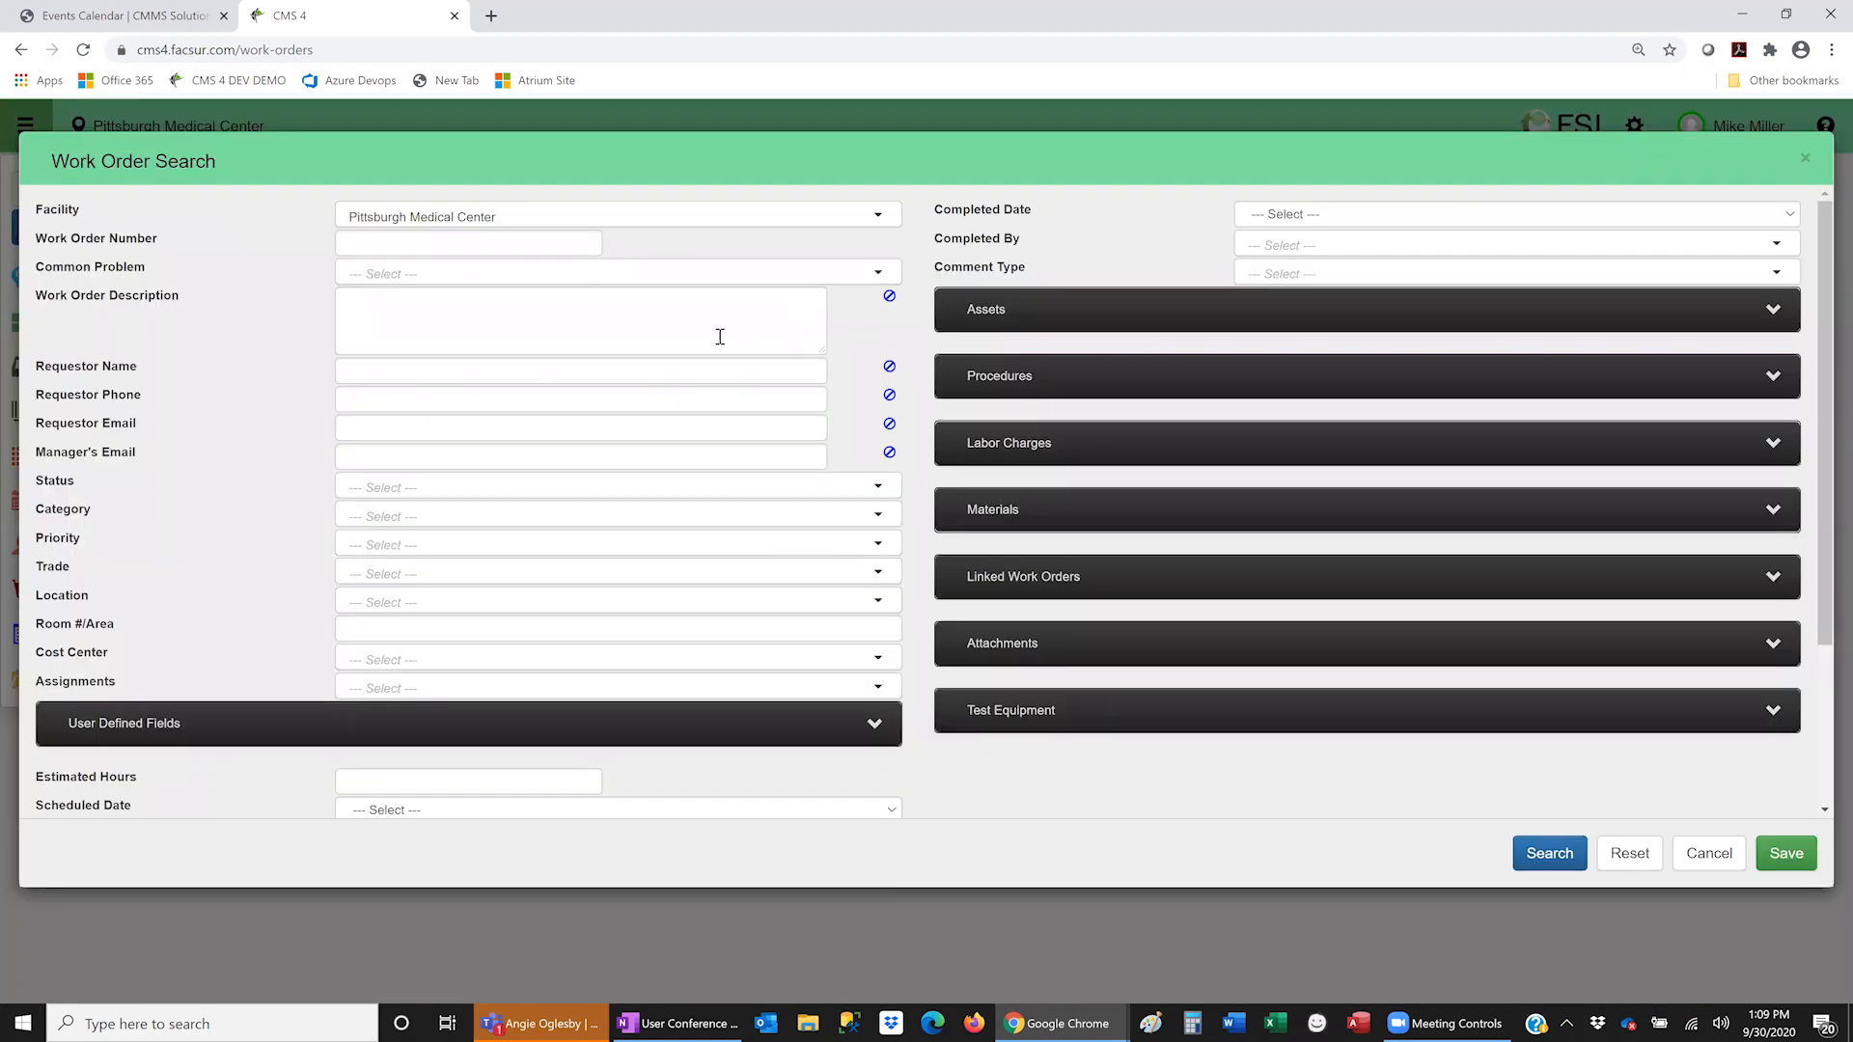
pyautogui.click(378, 548)
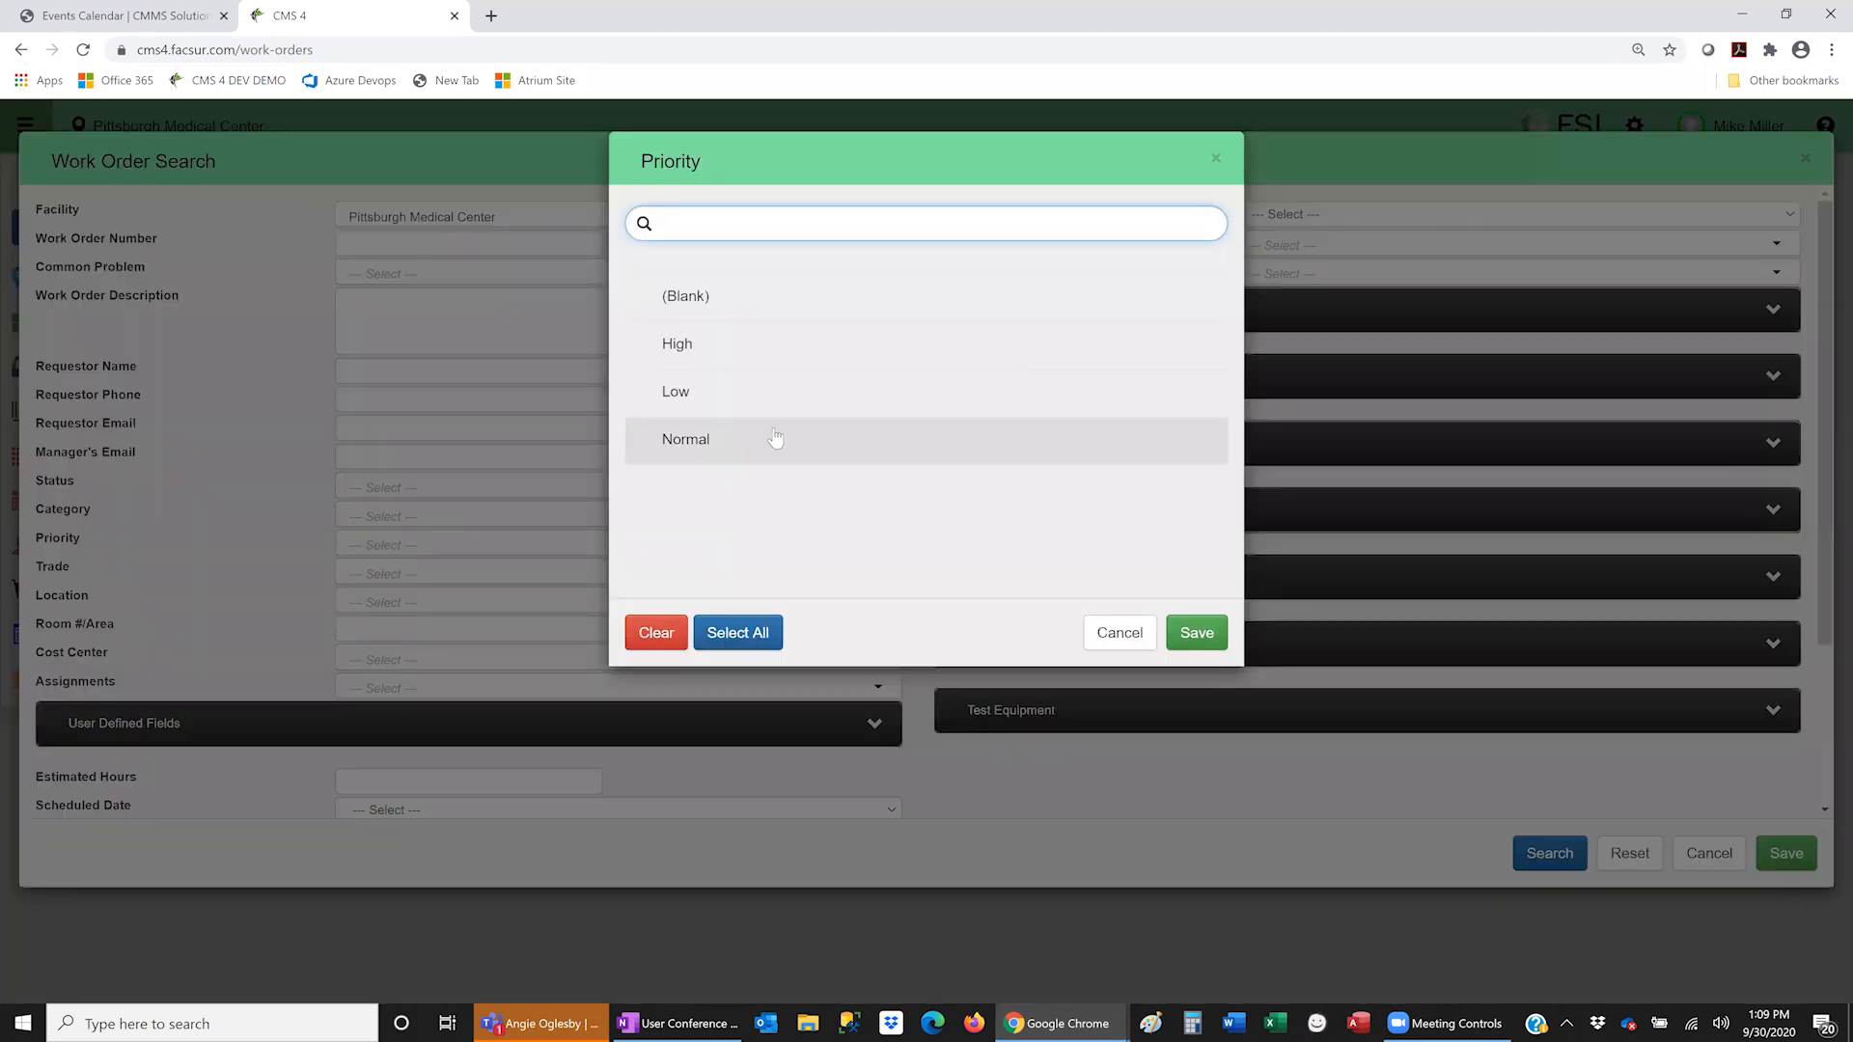
pyautogui.click(749, 643)
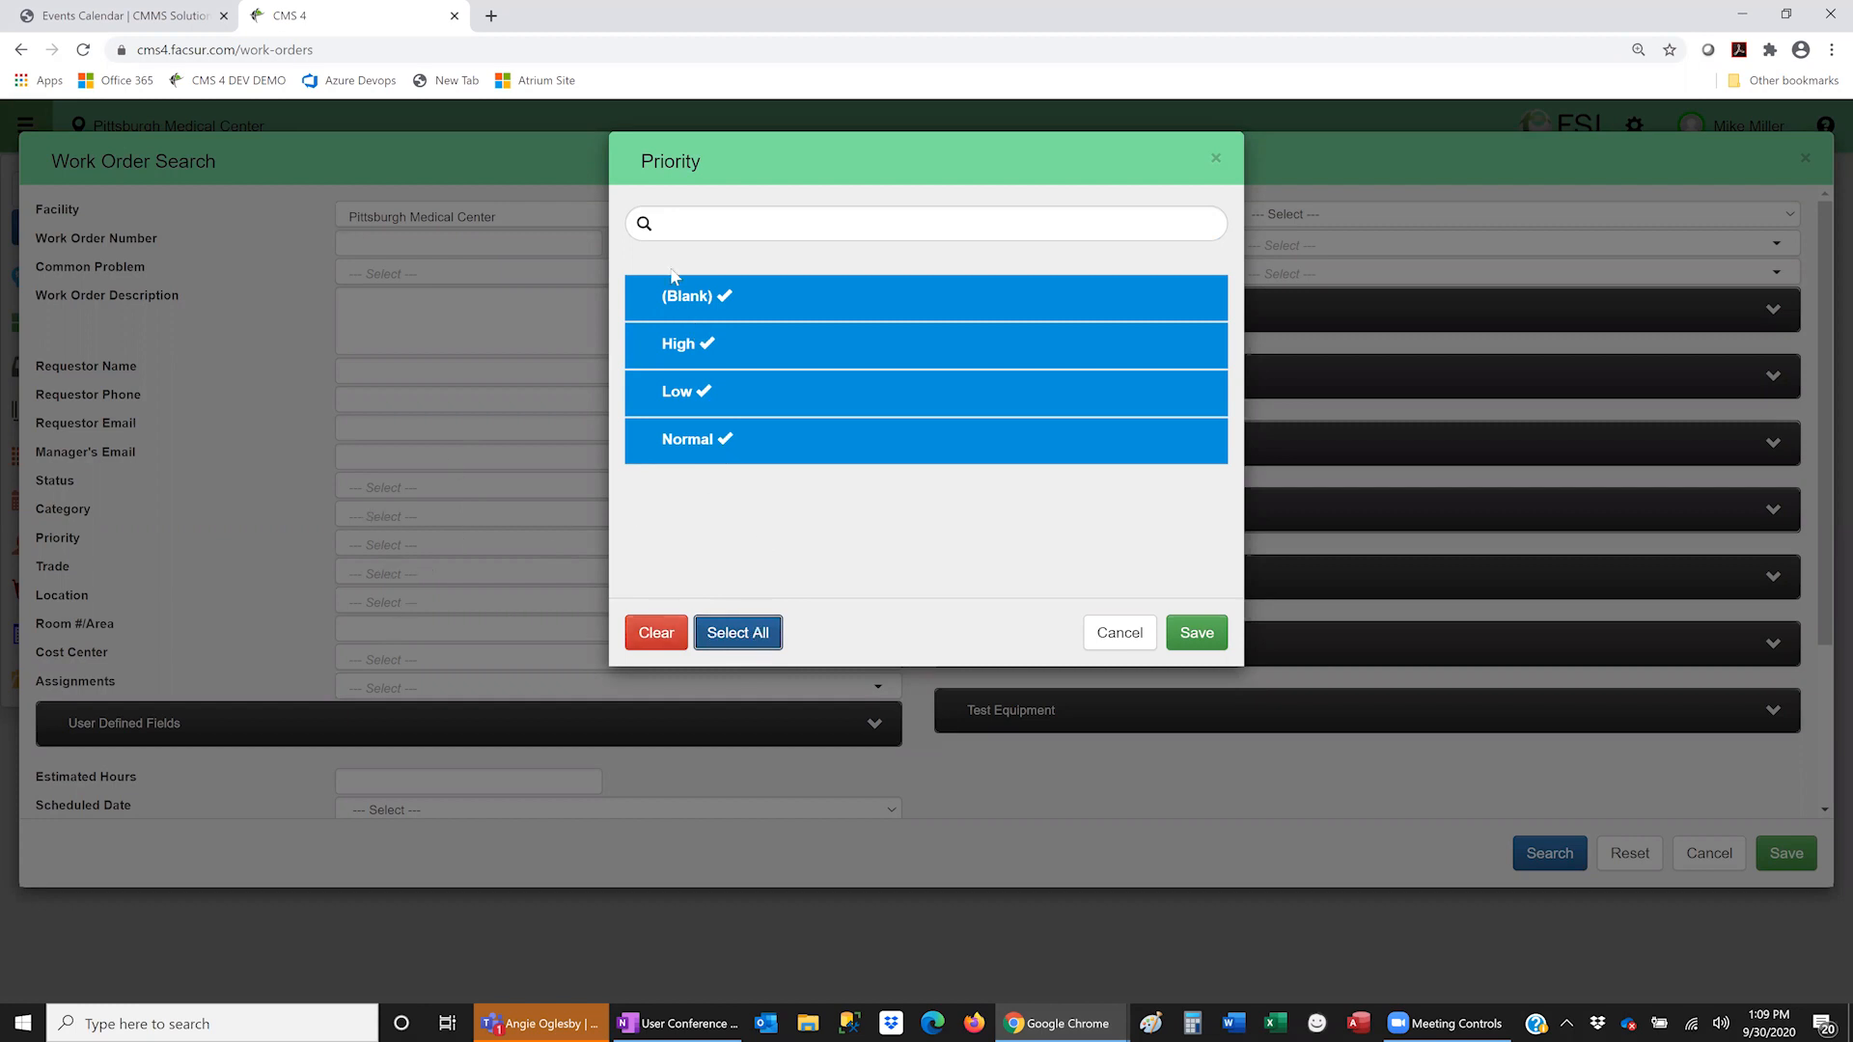
pyautogui.click(688, 393)
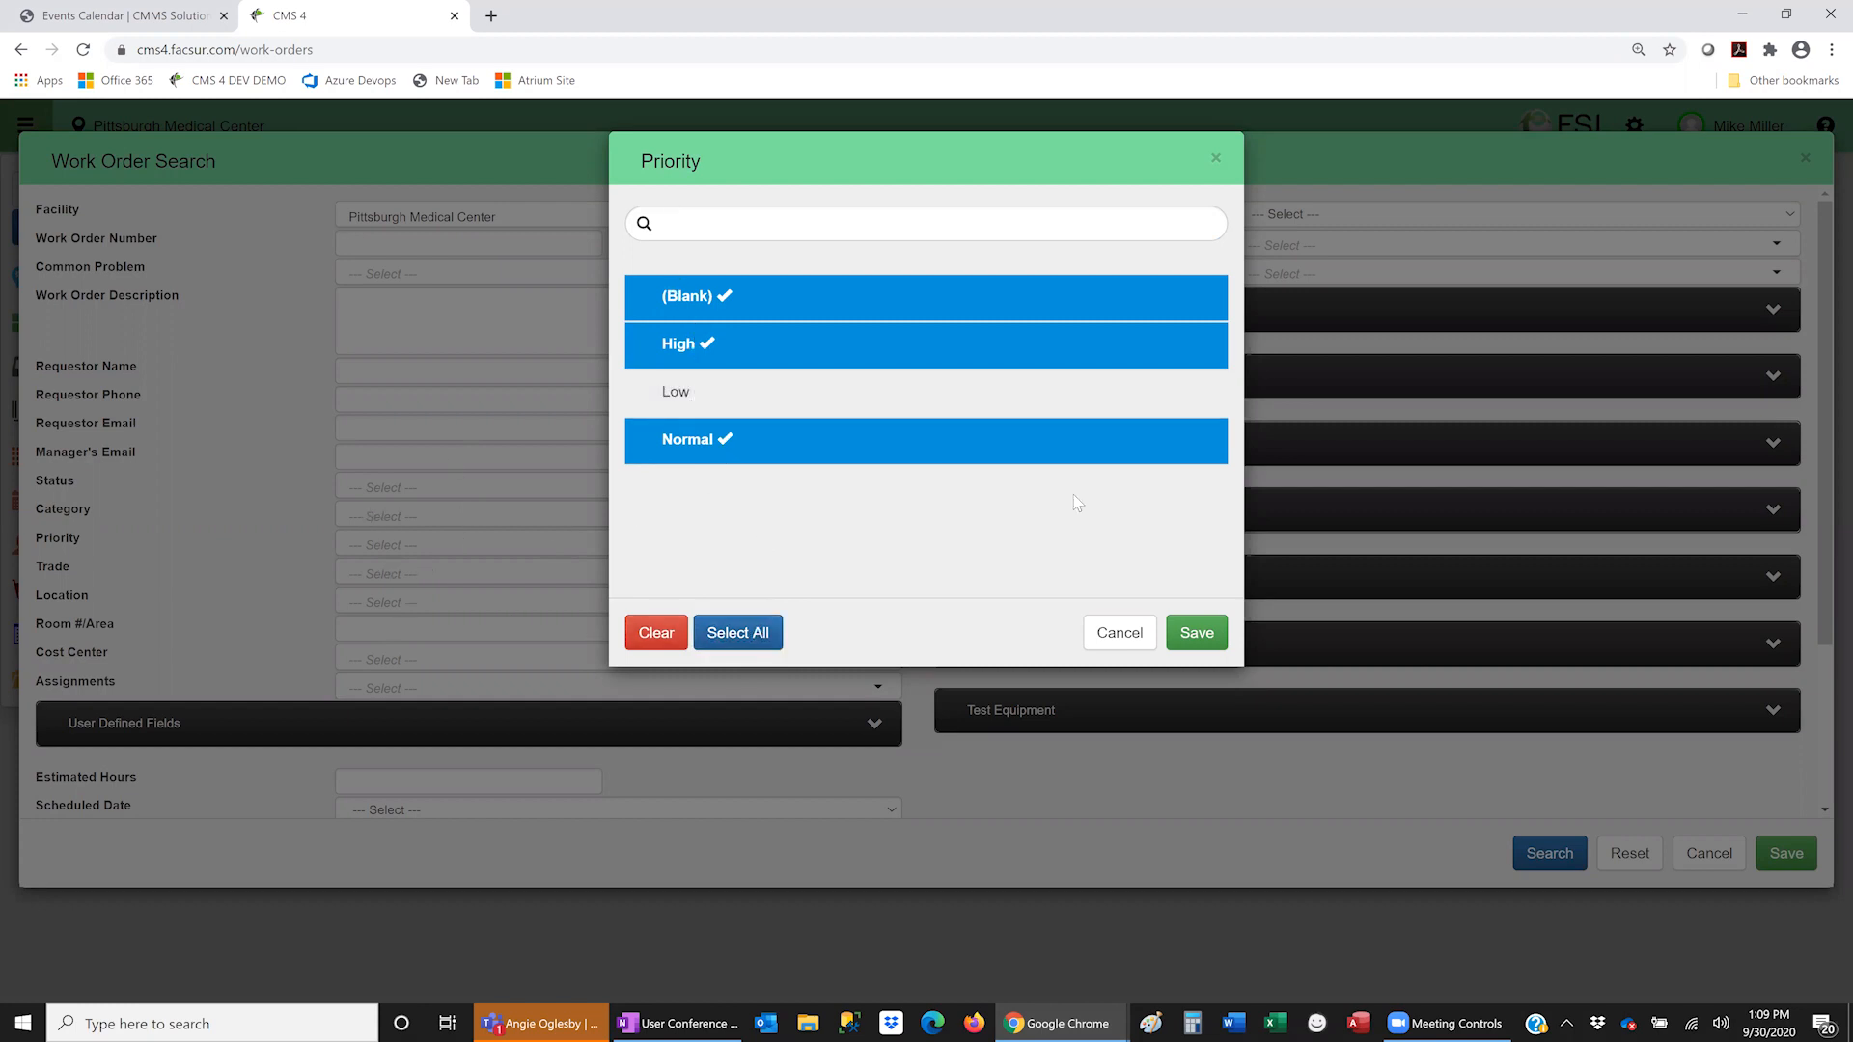
pyautogui.click(707, 305)
pyautogui.click(697, 345)
pyautogui.click(704, 446)
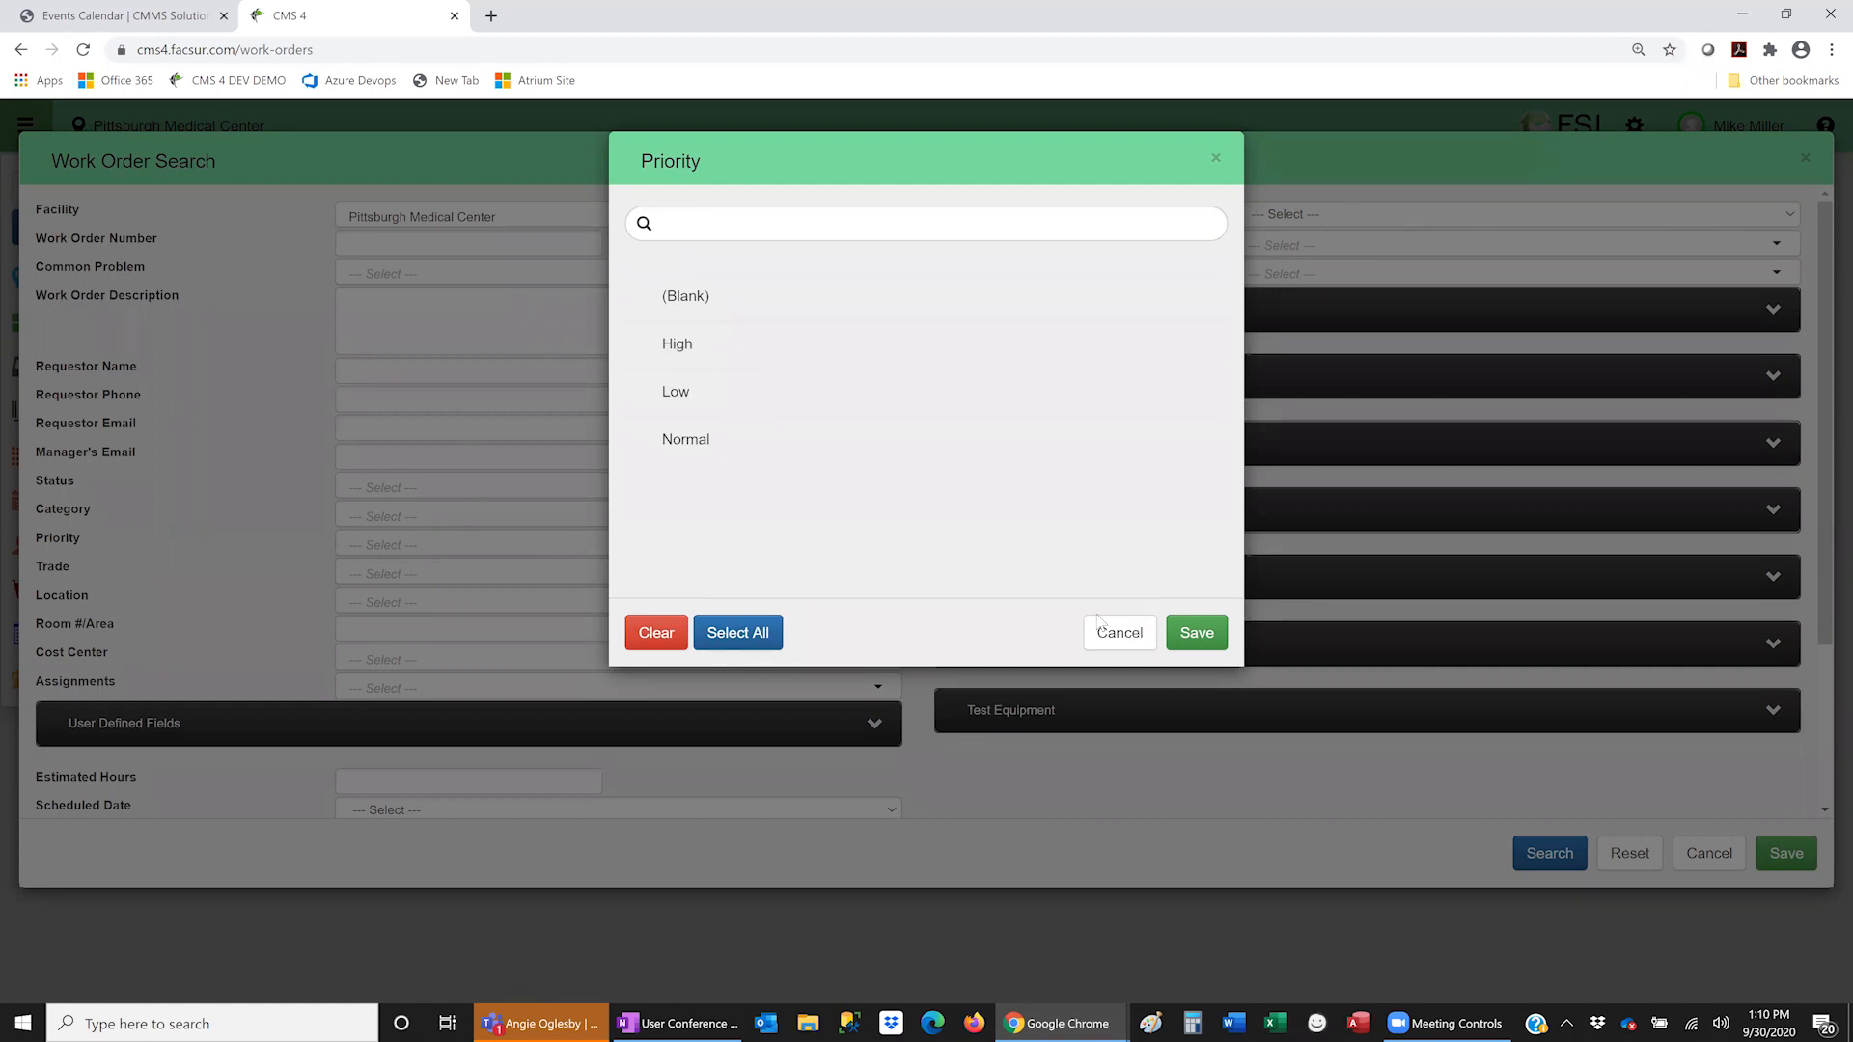
pyautogui.click(410, 523)
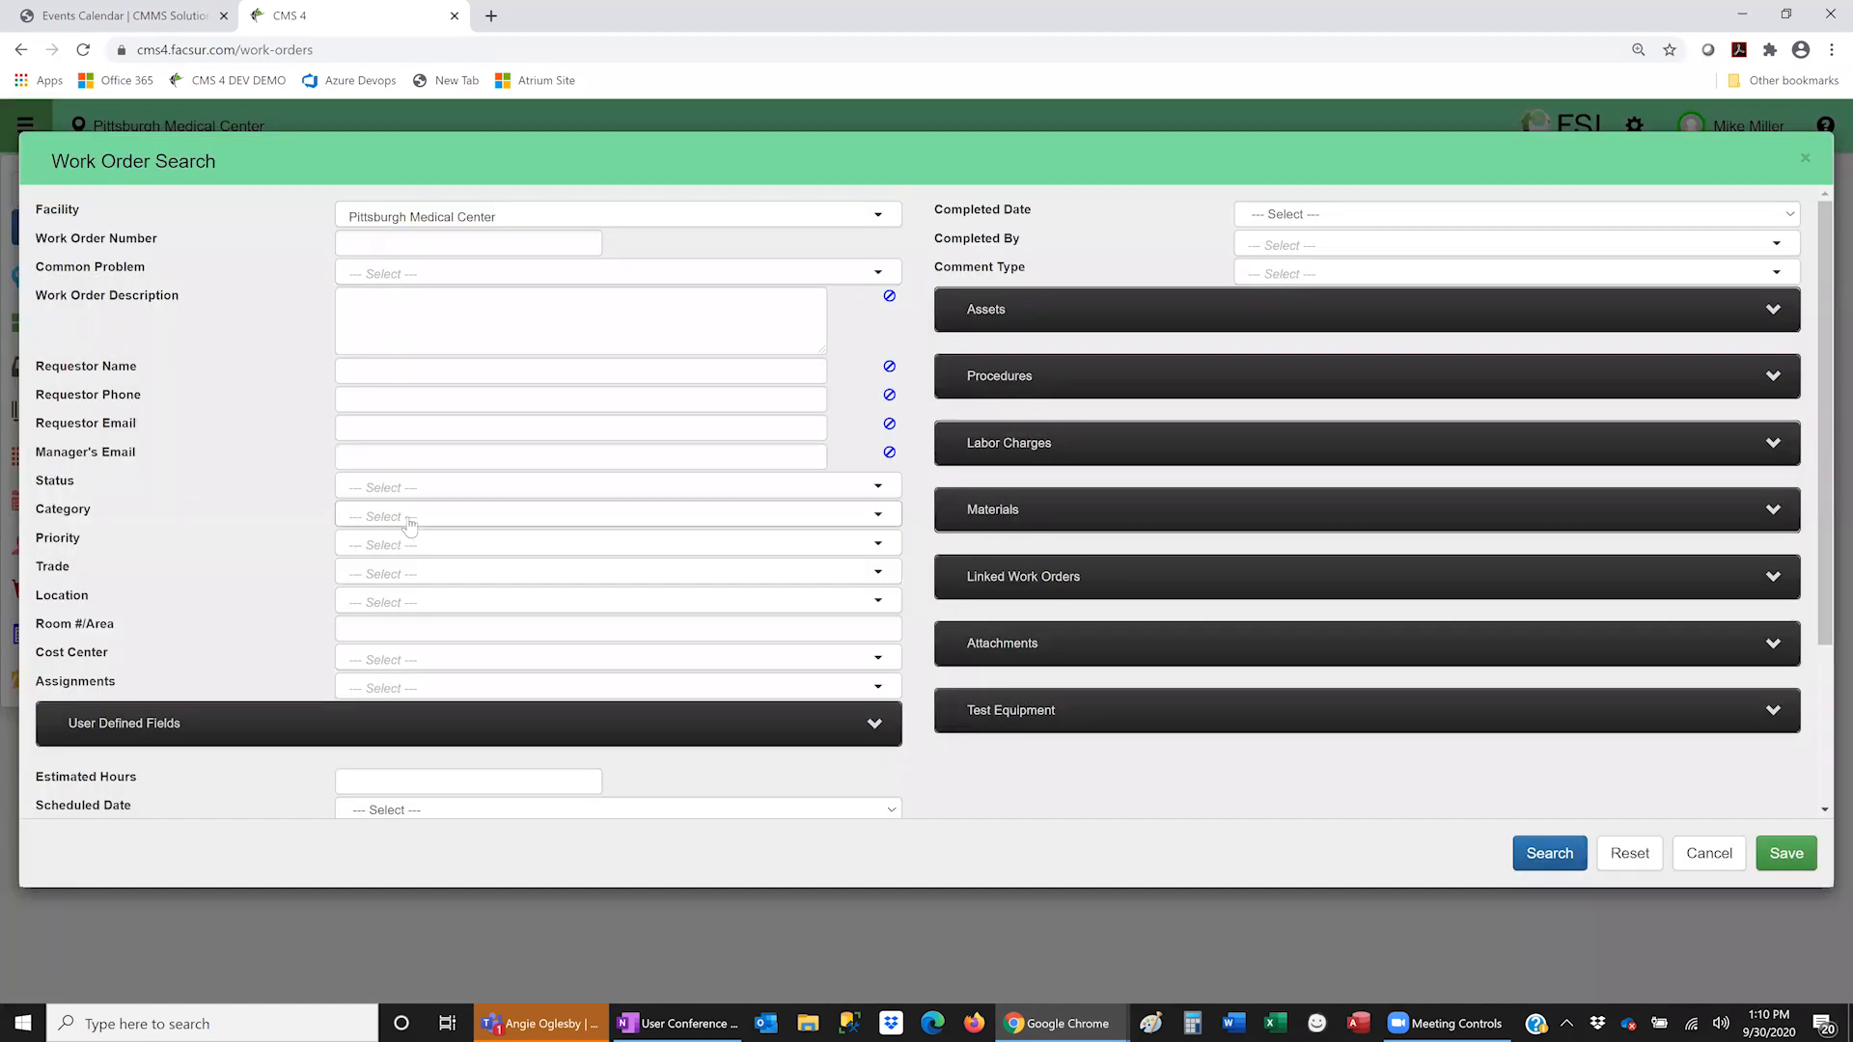
# - Try picking Admin, Corrective Maintenance, Elevator and Environmental Rounds categories, then clear them
pyautogui.click(409, 521)
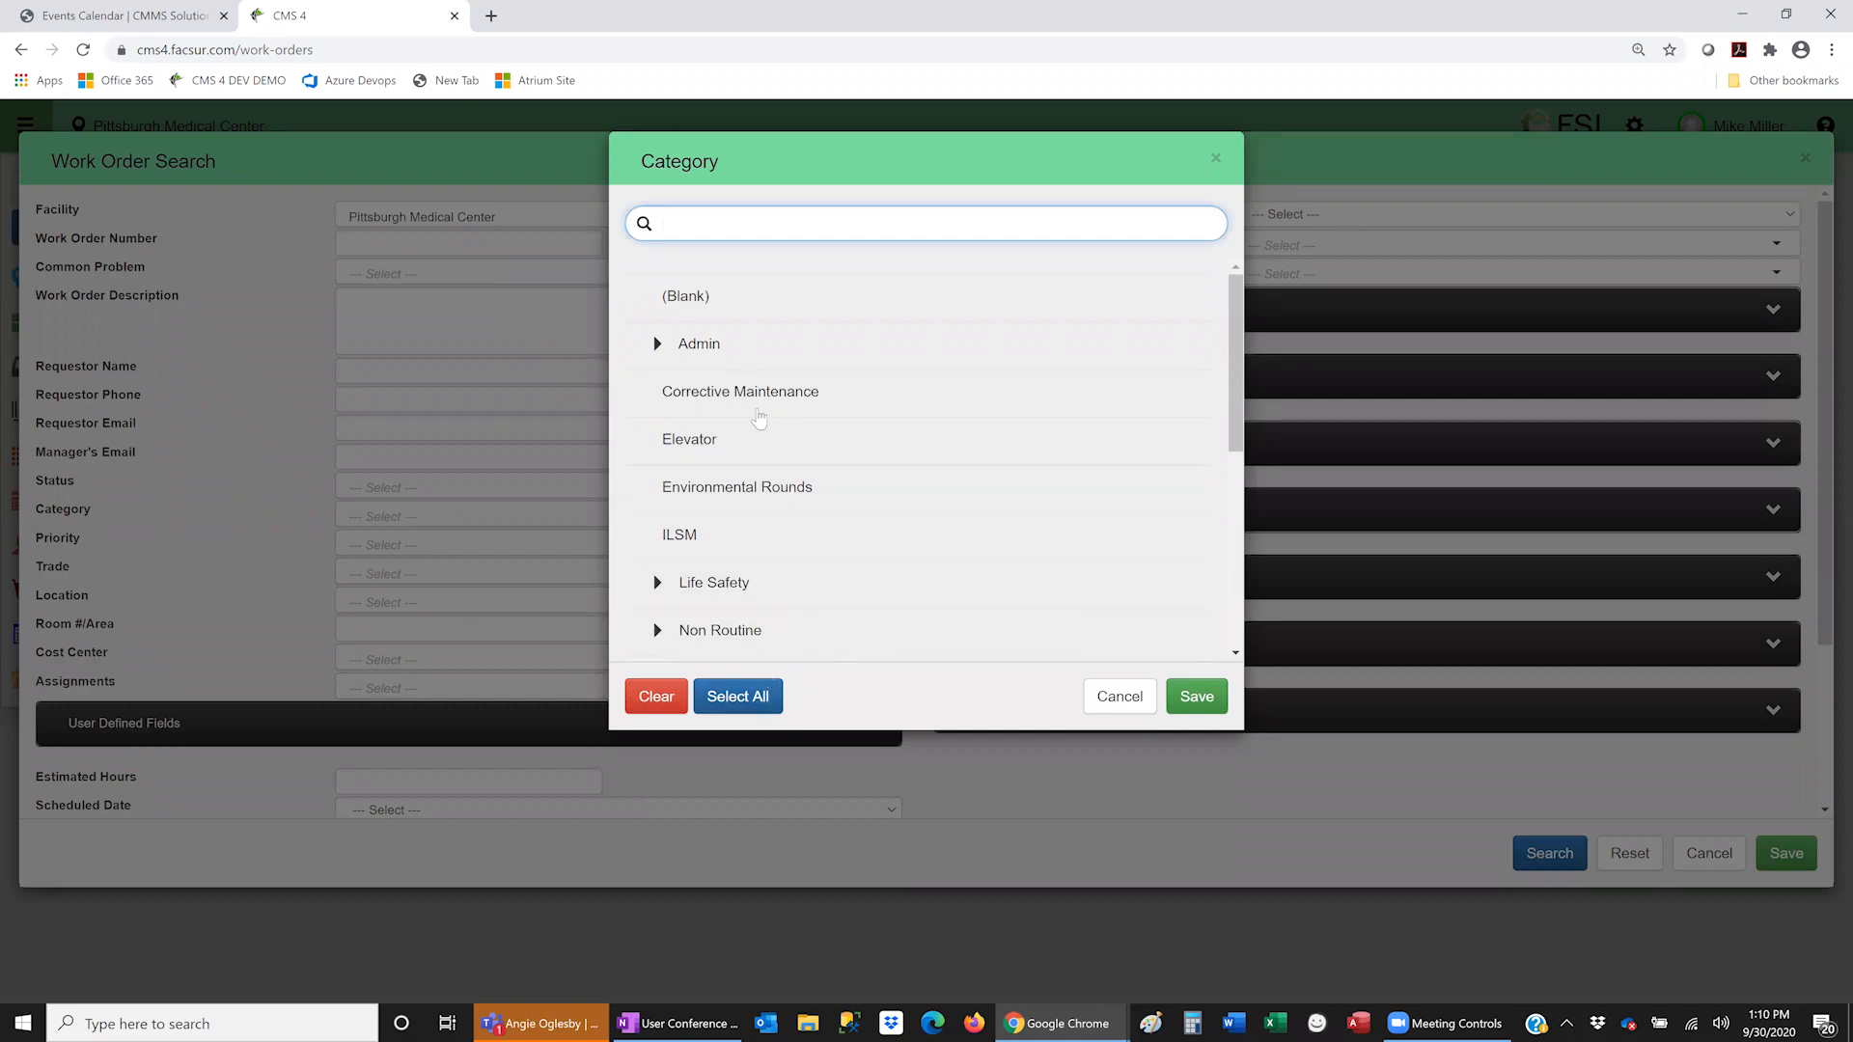
pyautogui.click(705, 351)
pyautogui.click(709, 394)
pyautogui.click(704, 447)
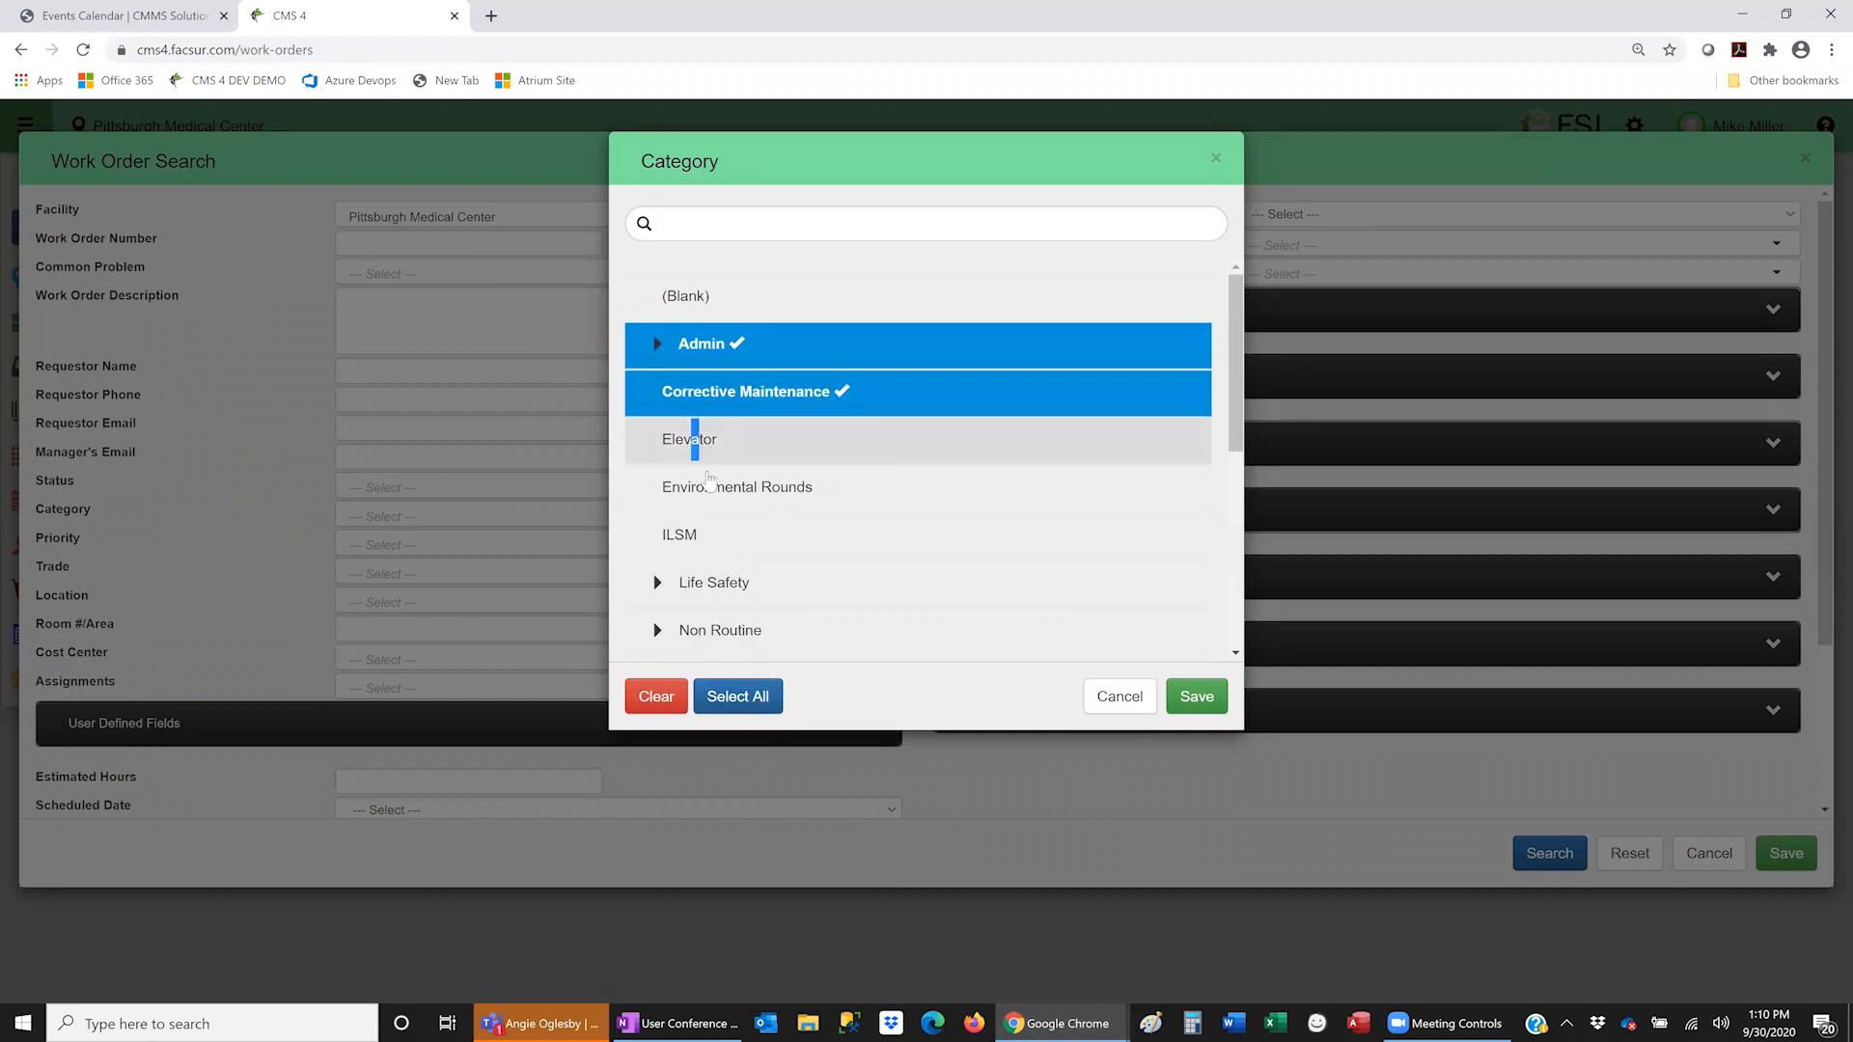
pyautogui.click(708, 490)
pyautogui.click(665, 702)
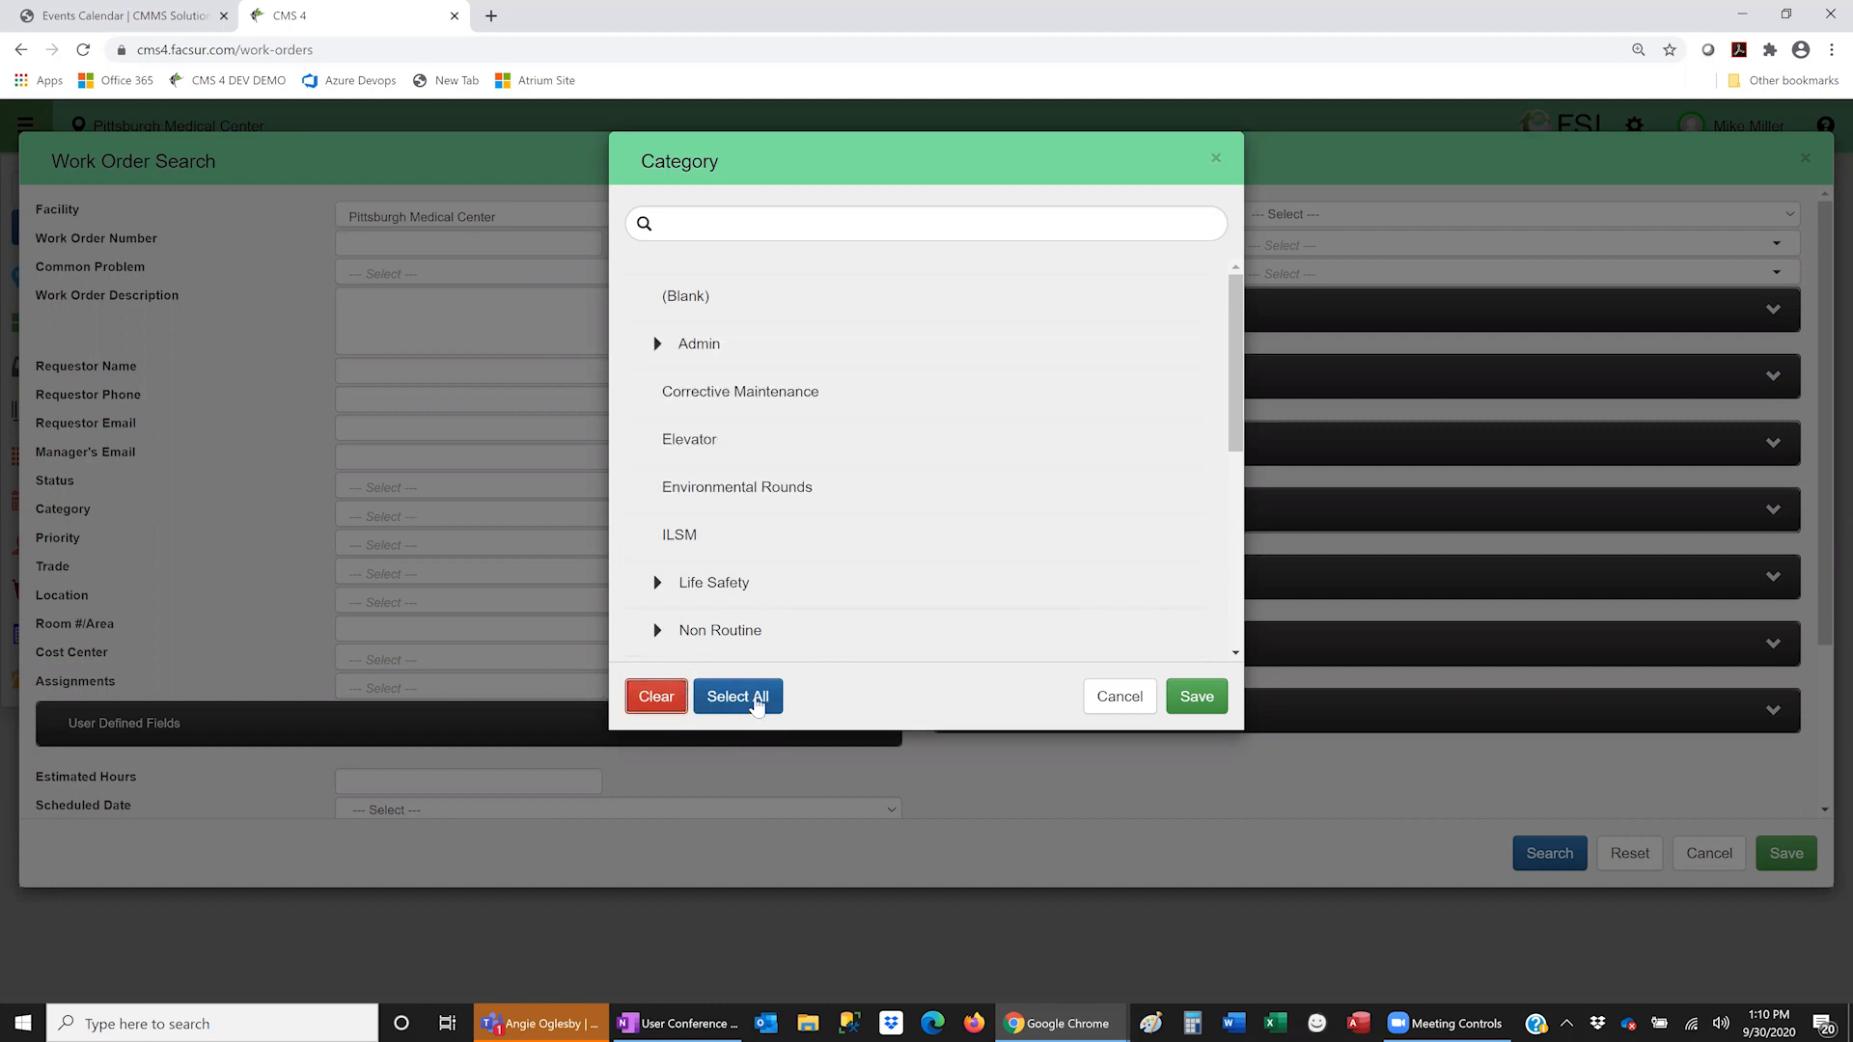
# - Select all categories except Preventive Maintenance (45), save, and close the search form
pyautogui.click(733, 696)
pyautogui.scroll(-1, 804, 483)
pyautogui.scroll(-3, 804, 482)
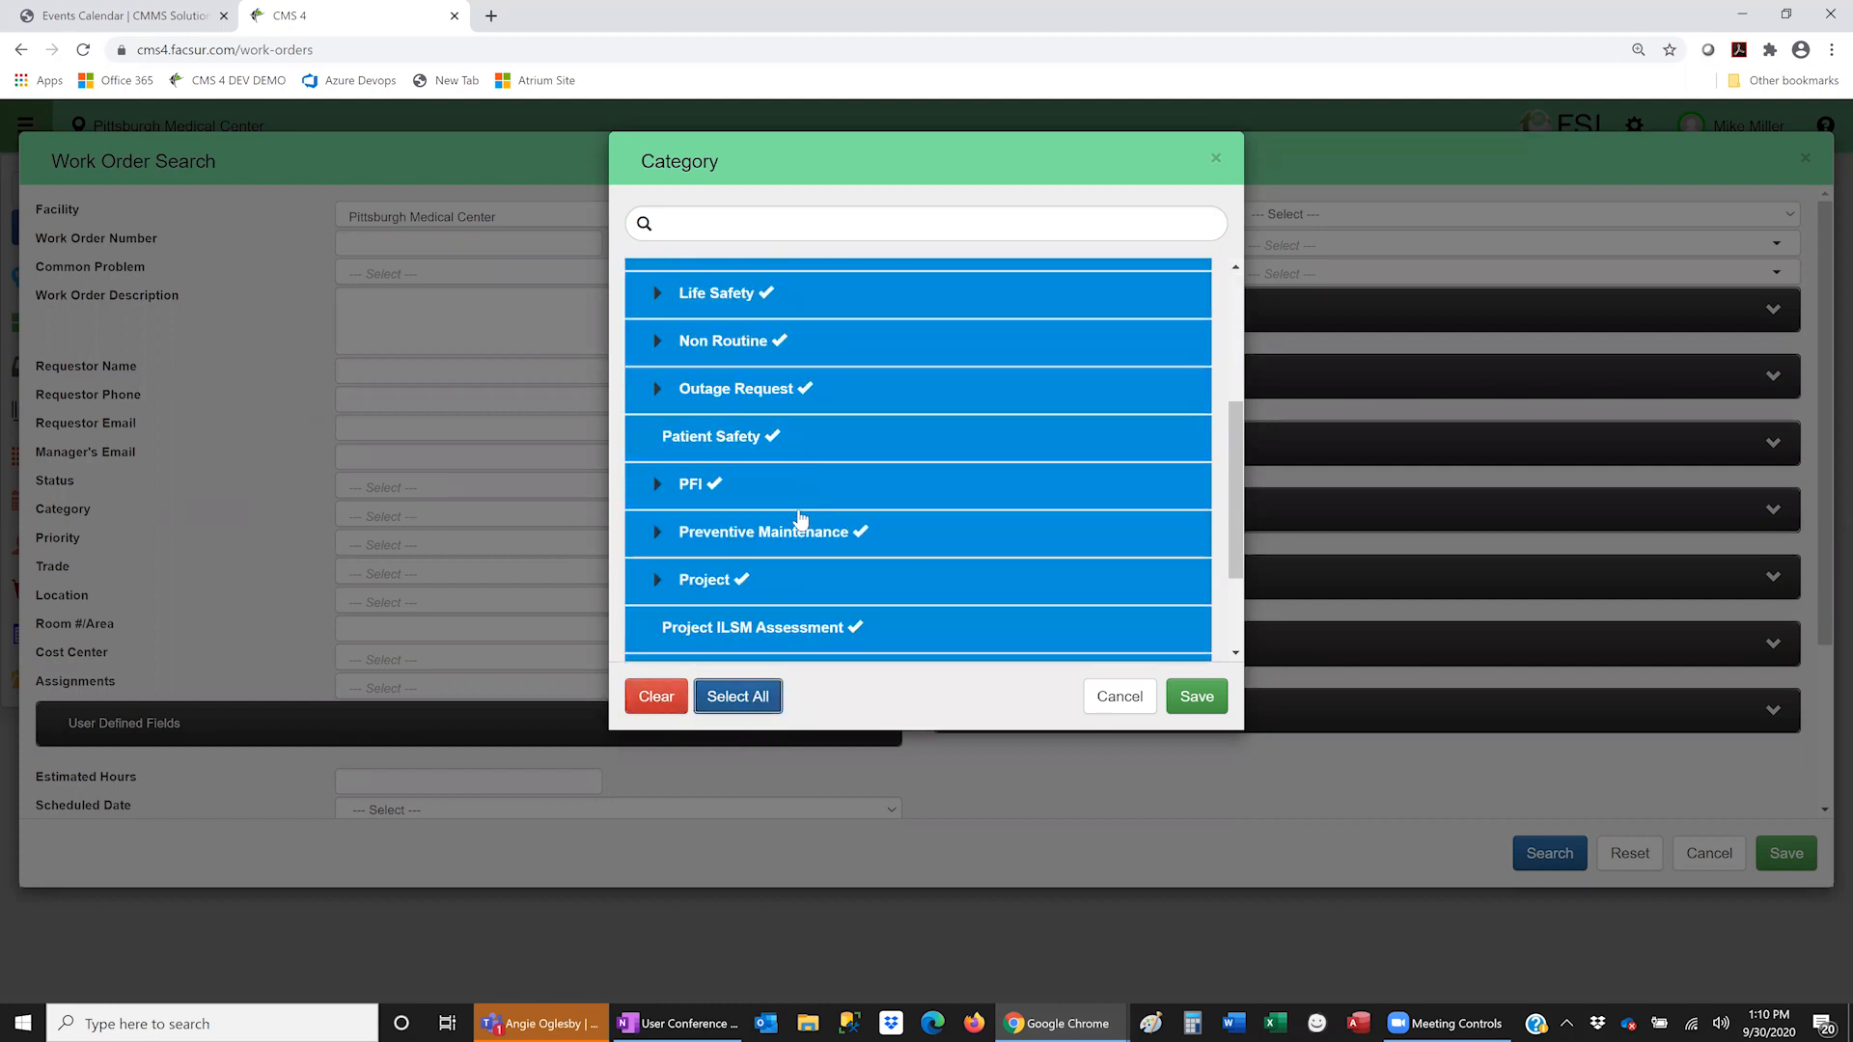
pyautogui.click(803, 532)
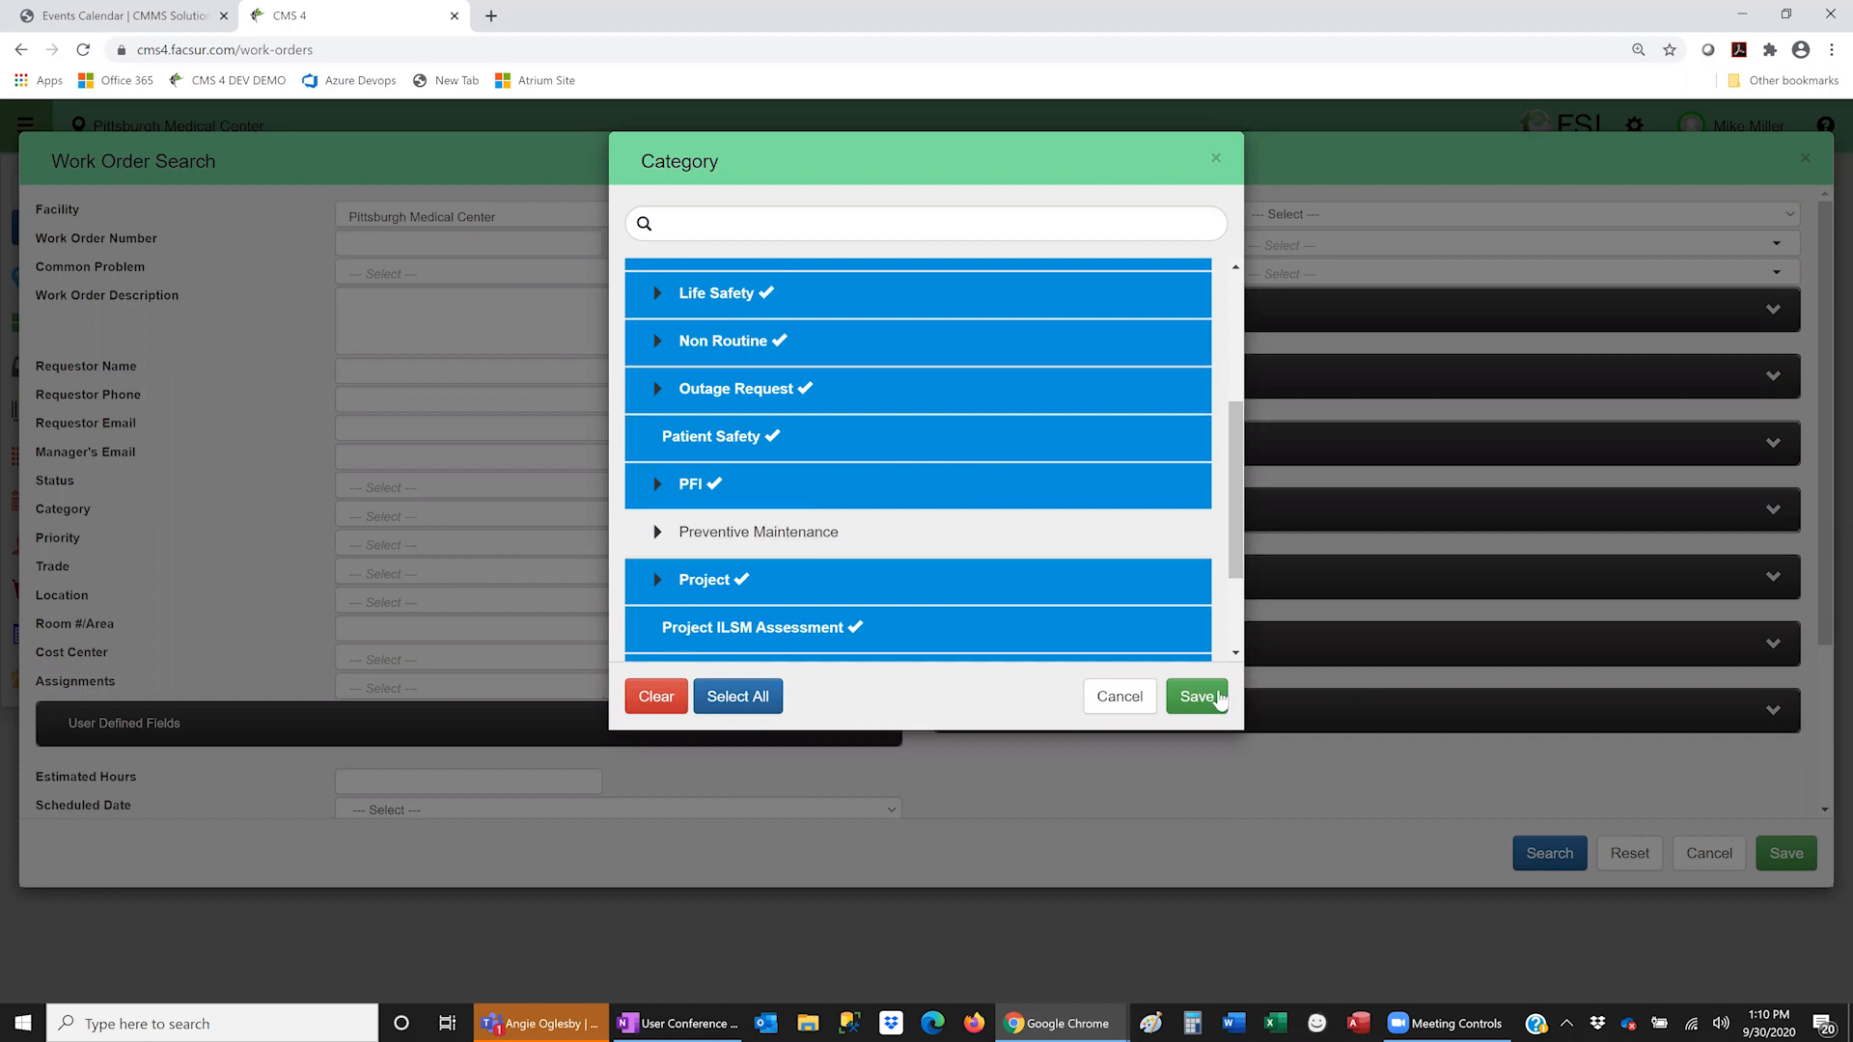
pyautogui.click(1195, 697)
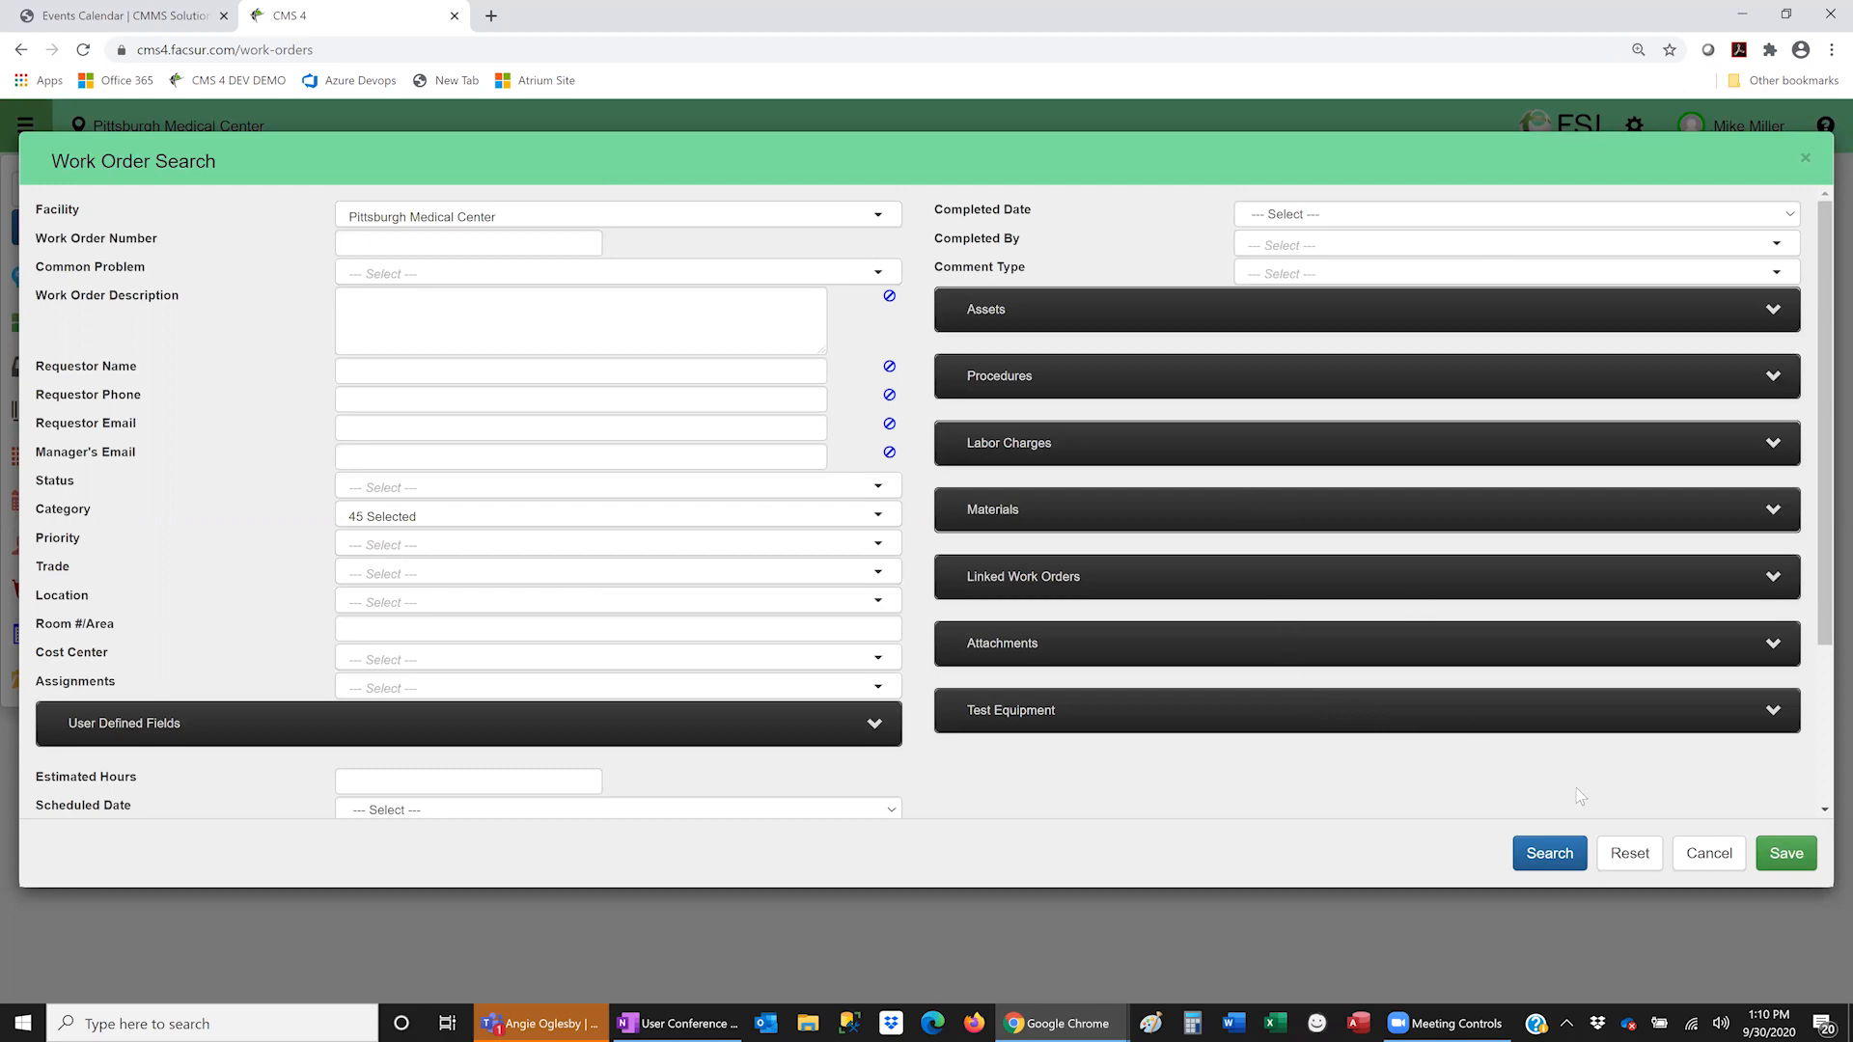
pyautogui.press('Escape')
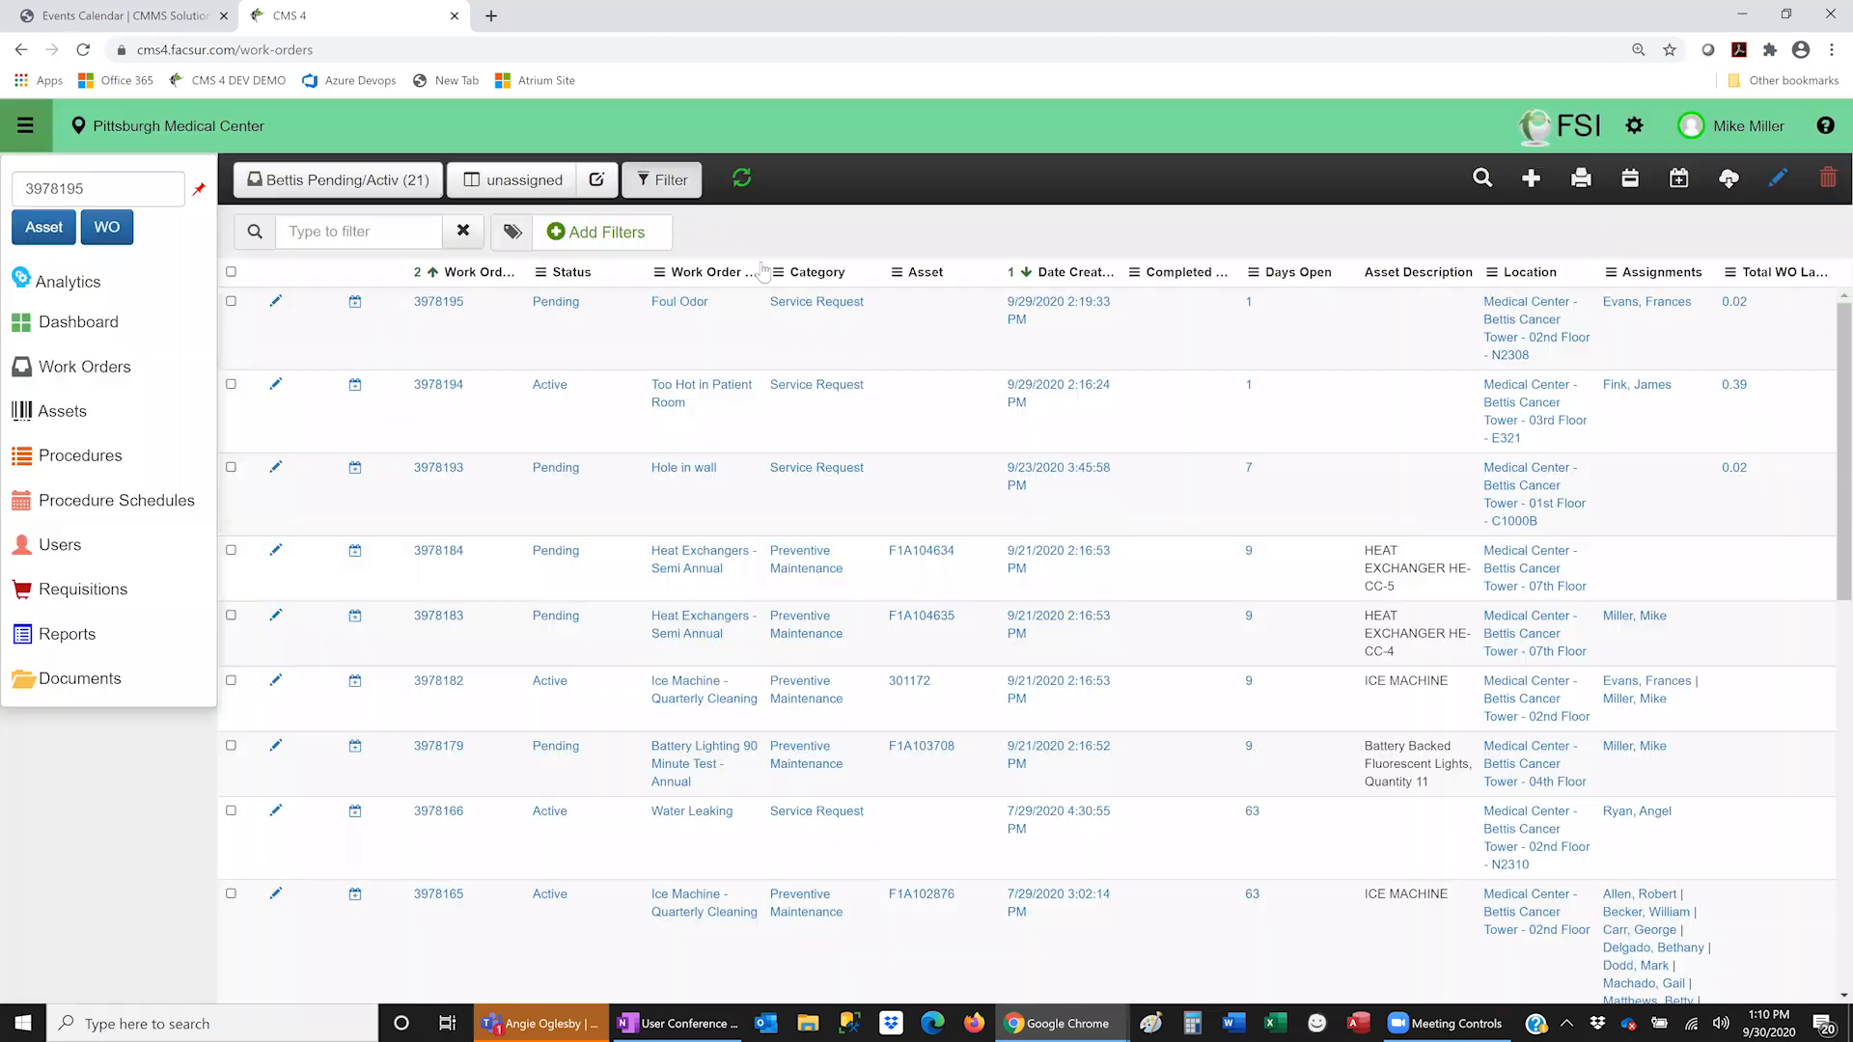
# - Start a new work order and set its location to Medical Center - Behavioral Services
pyautogui.click(1533, 179)
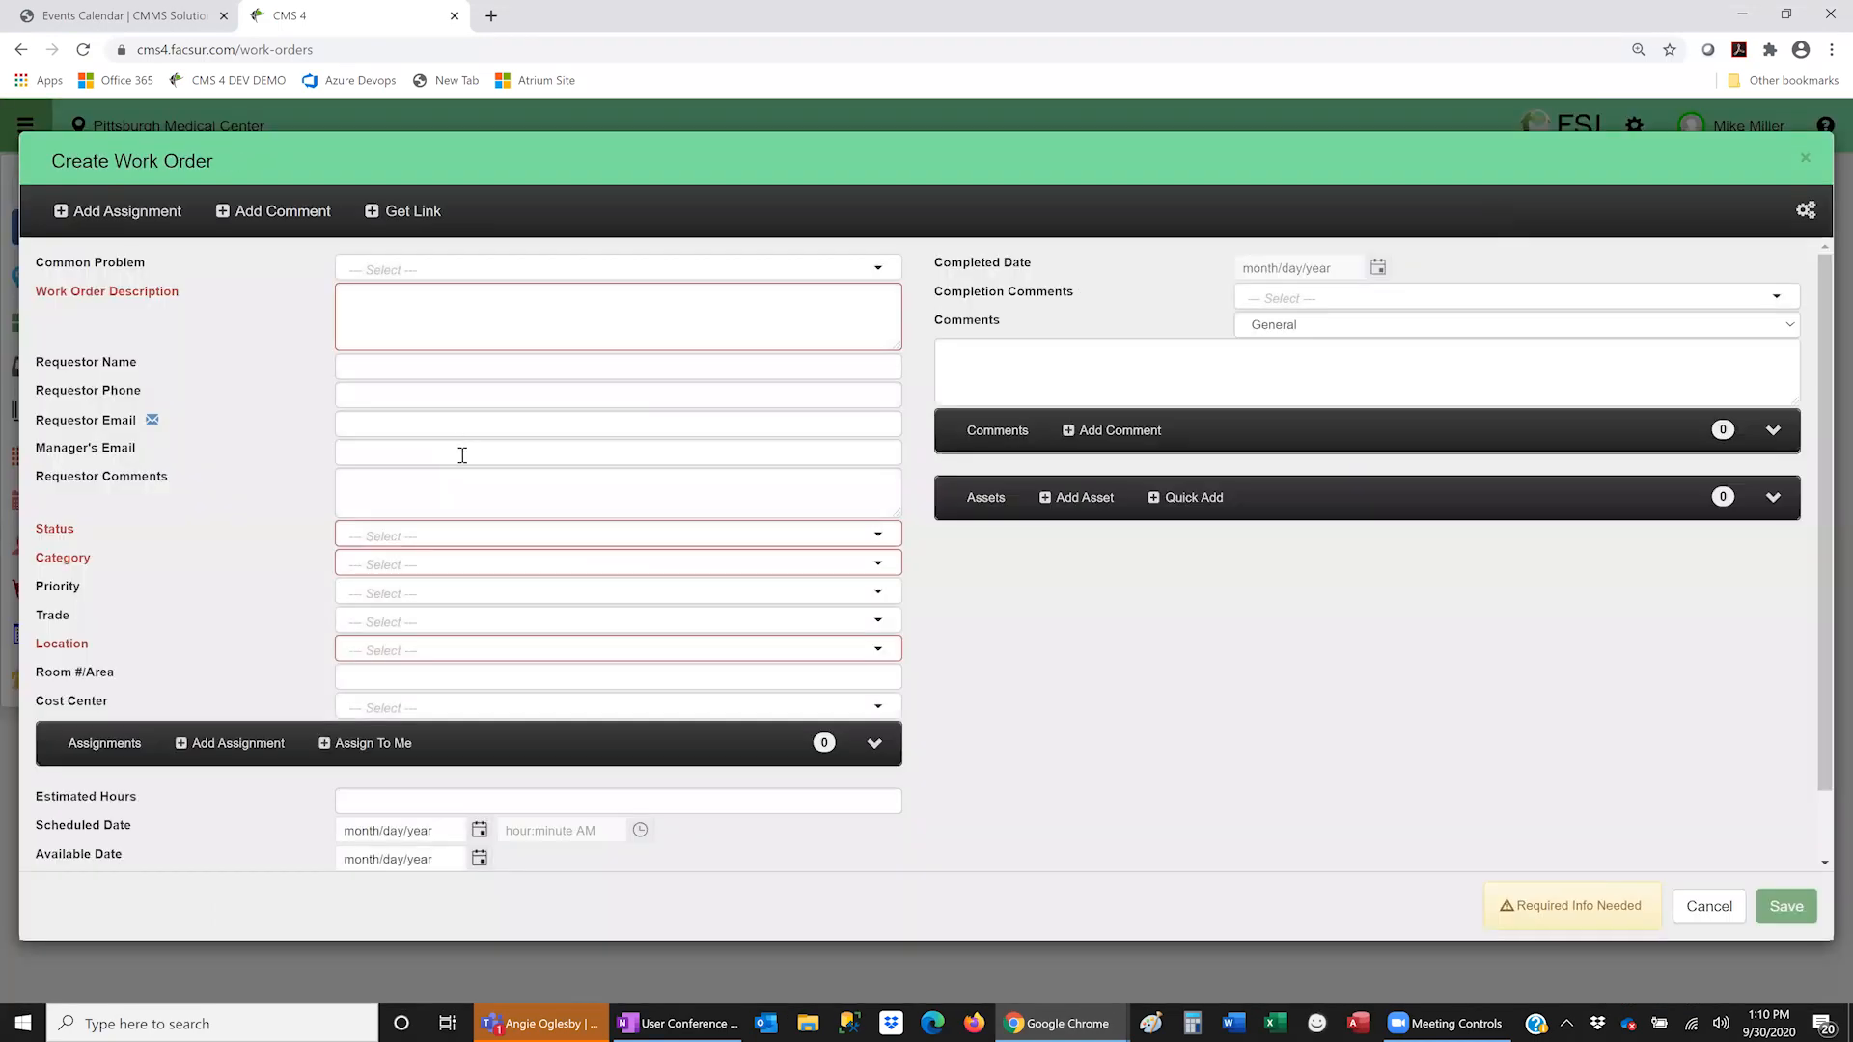
pyautogui.click(478, 654)
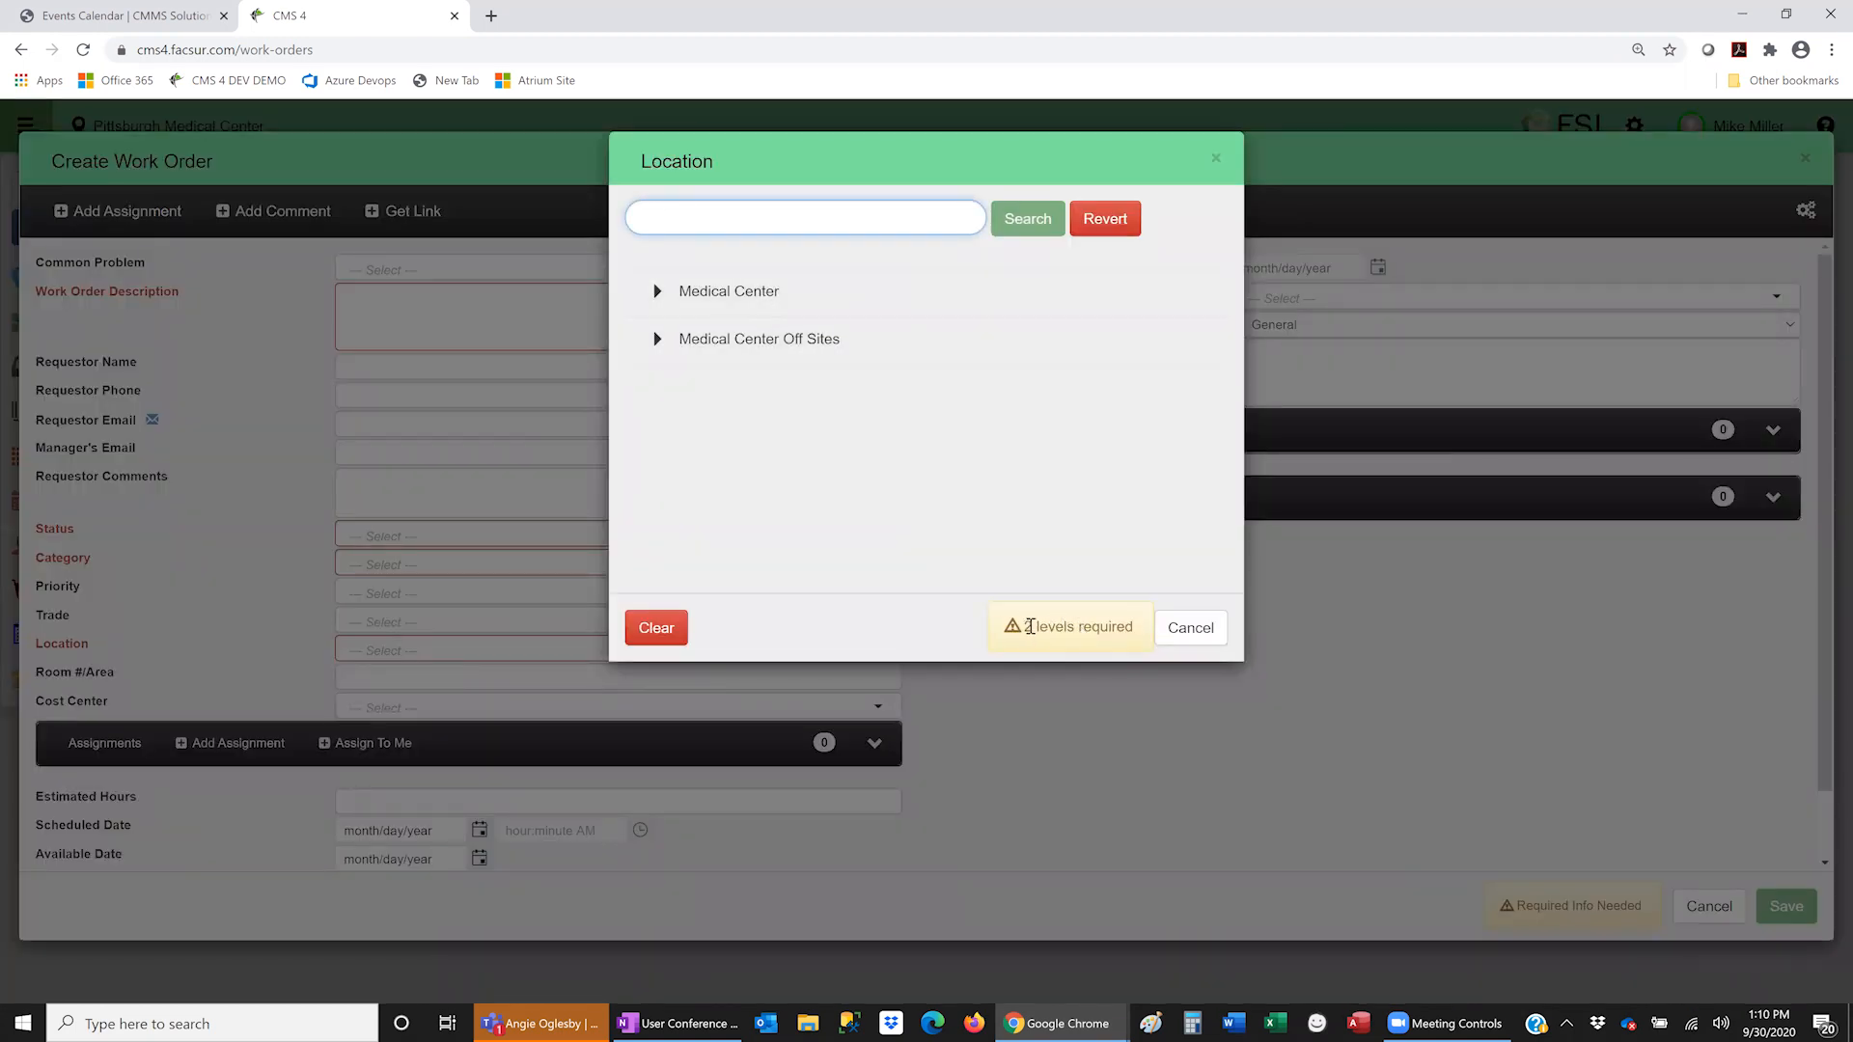
pyautogui.moveTo(1025, 627); pyautogui.dragTo(1134, 627)
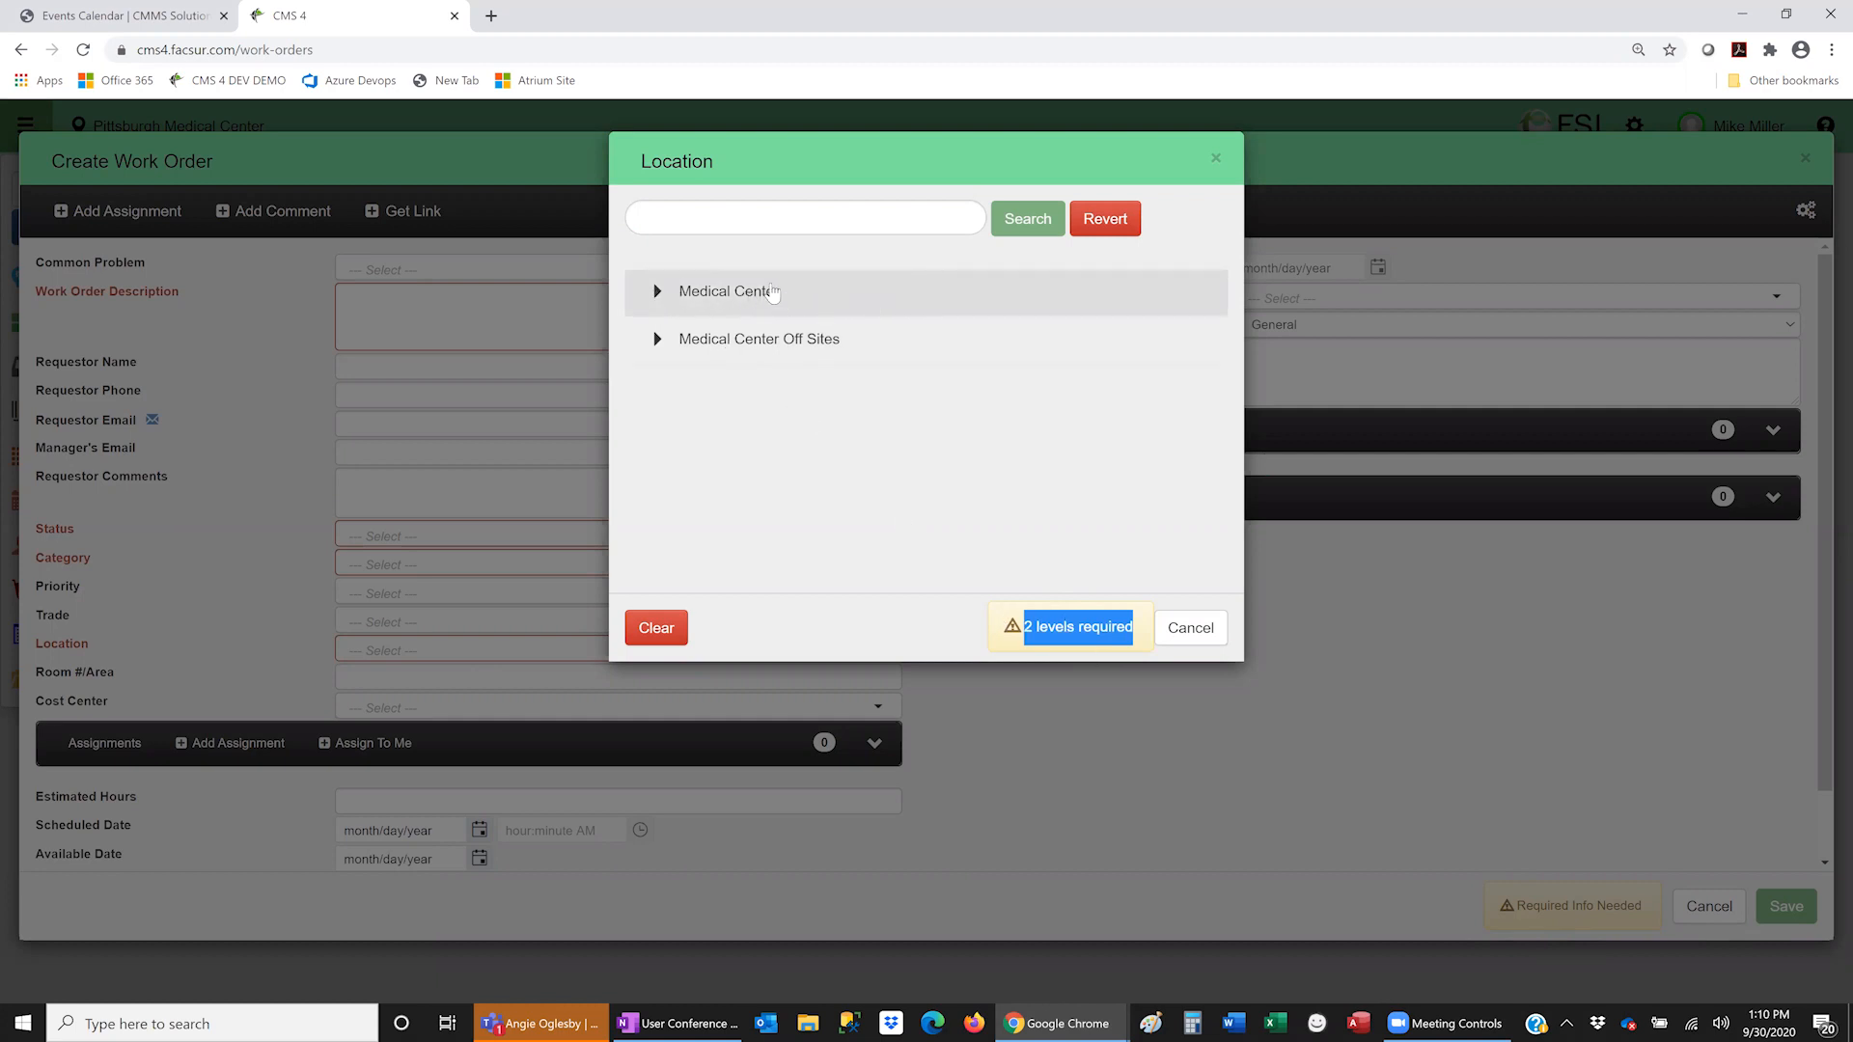
pyautogui.click(826, 301)
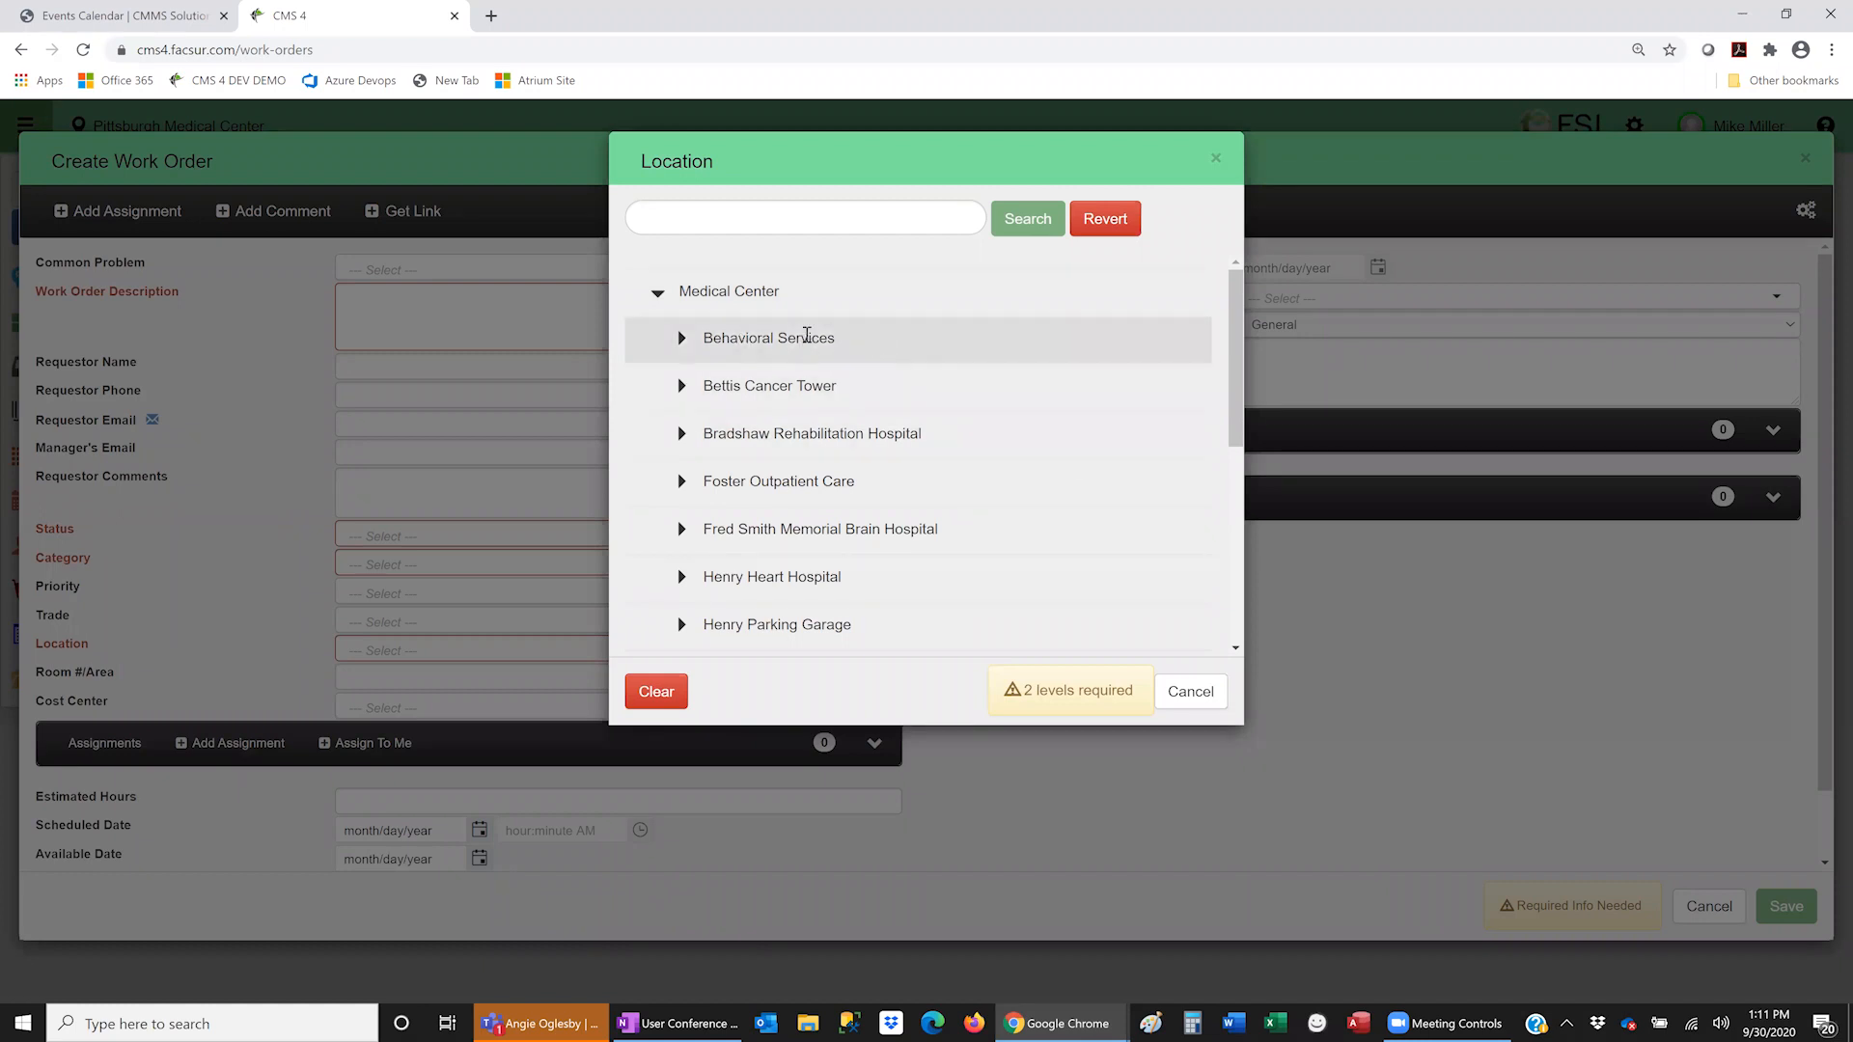
pyautogui.click(807, 337)
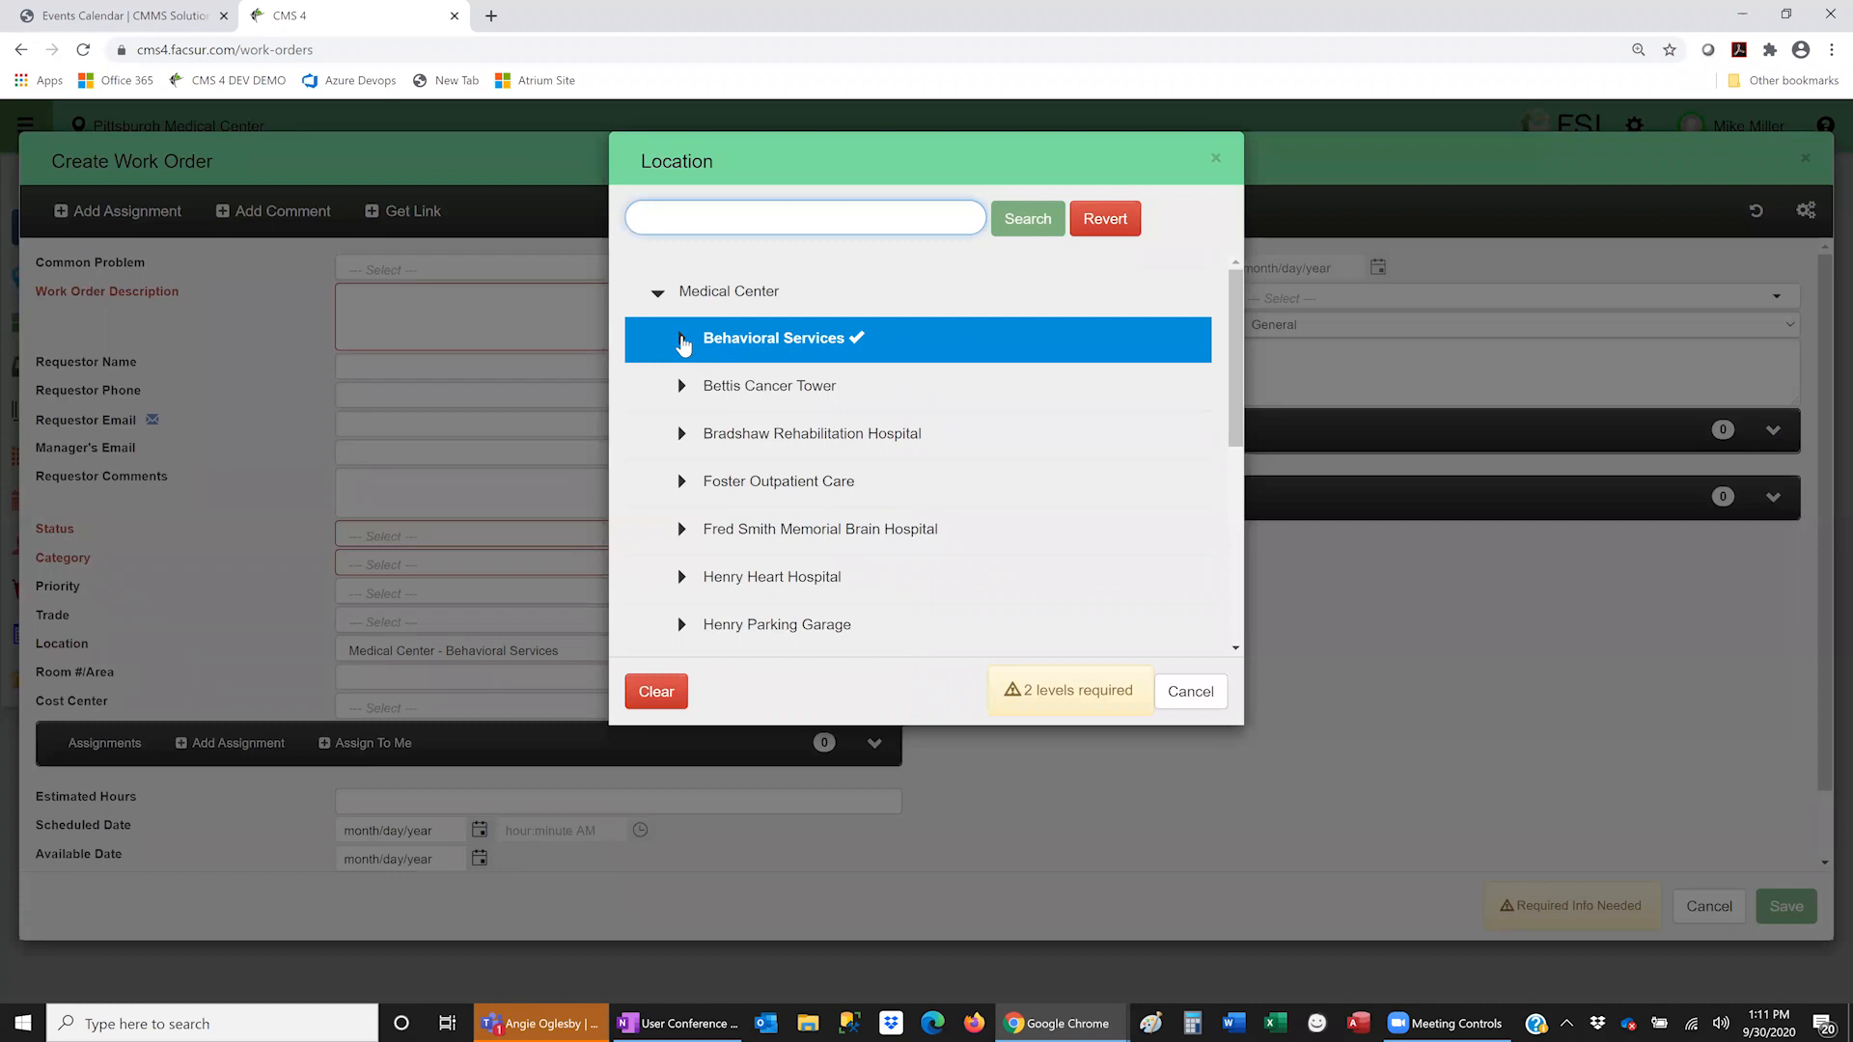
# - Browse Bettis Cancer Tower's 01st Floor rooms, then close the picker keeping Behavioral Services
pyautogui.click(680, 340)
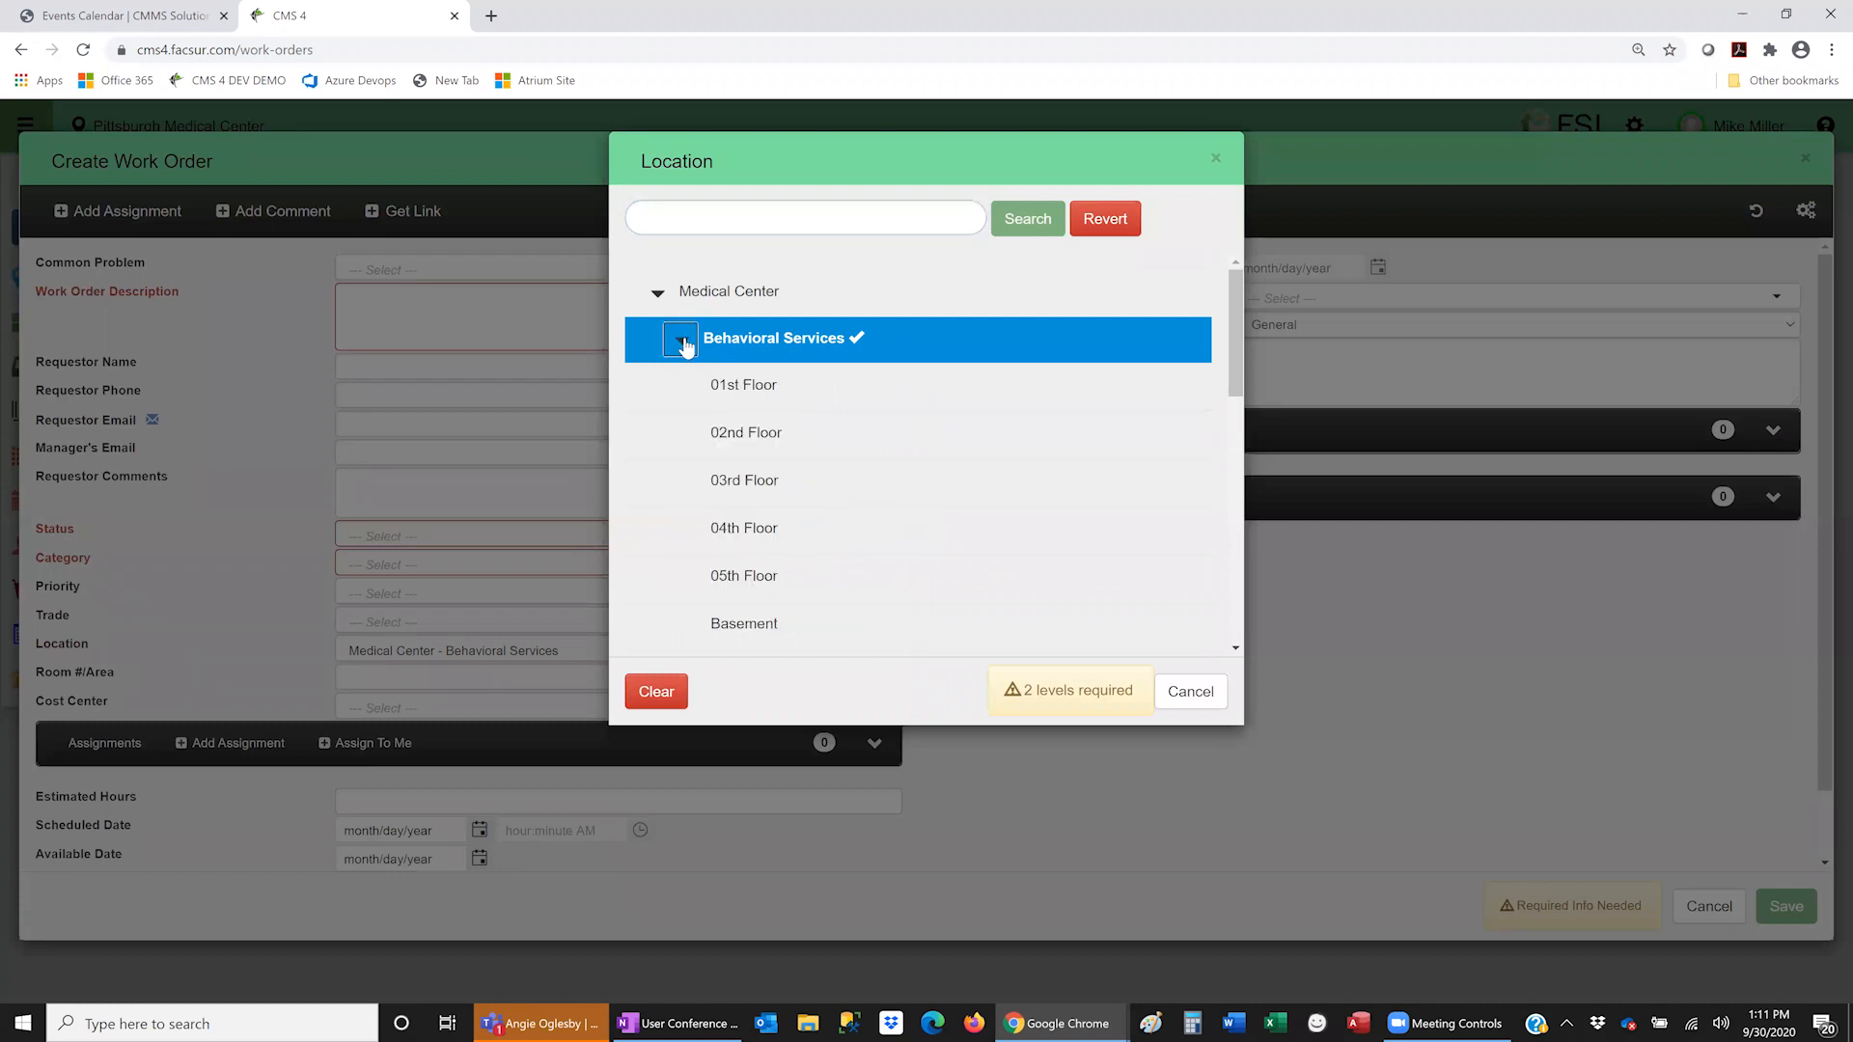
pyautogui.click(681, 340)
pyautogui.click(679, 386)
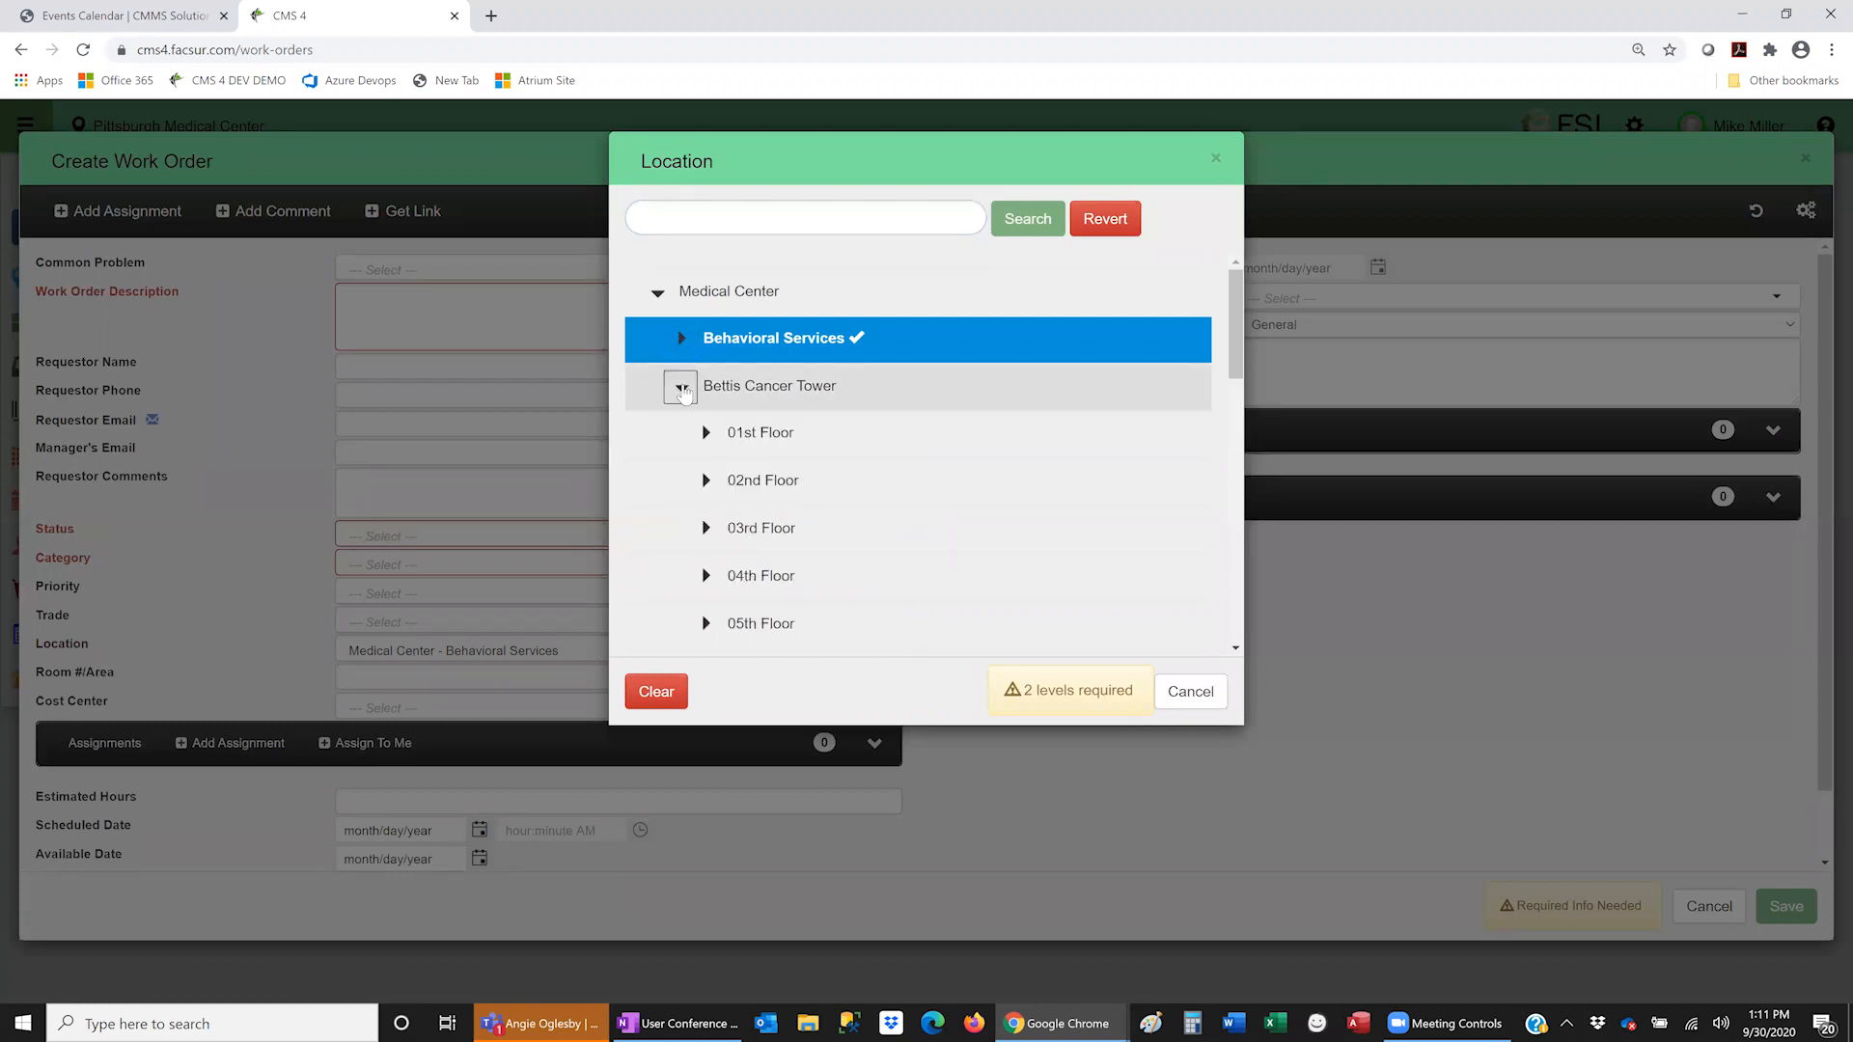
pyautogui.click(706, 434)
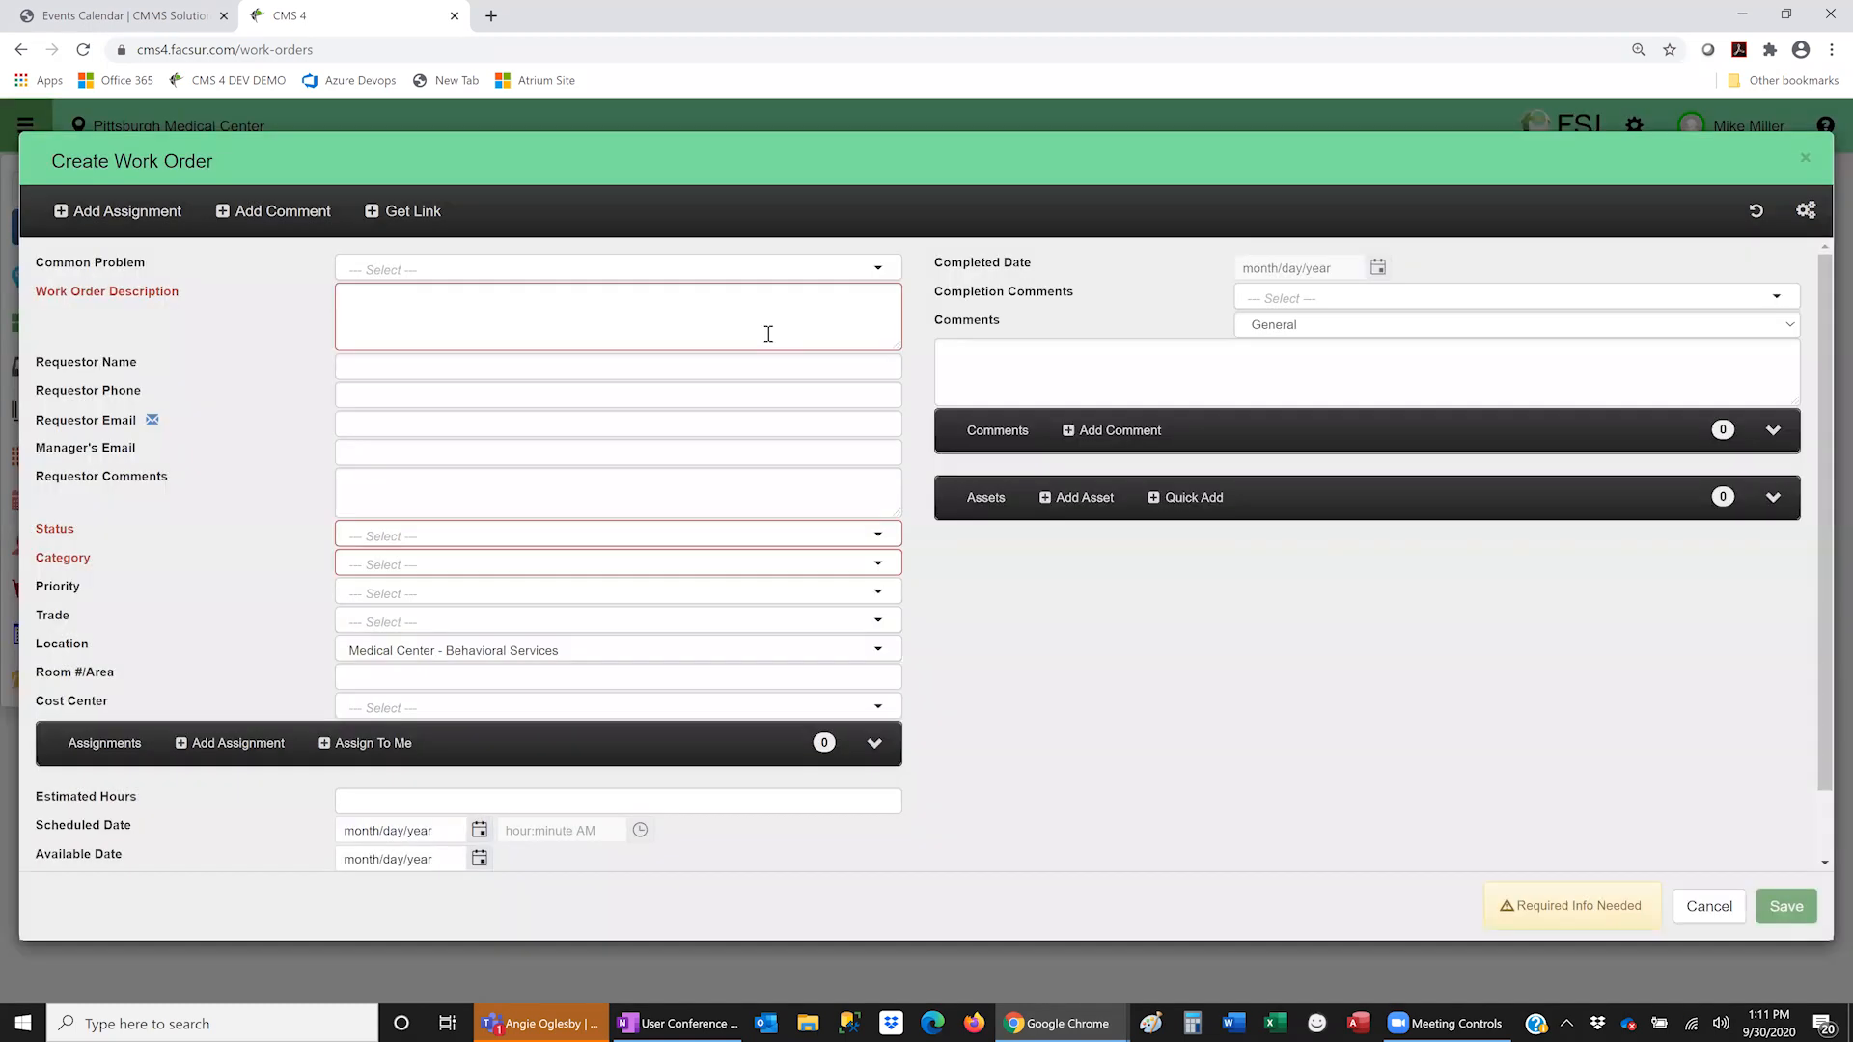
pyautogui.click(770, 336)
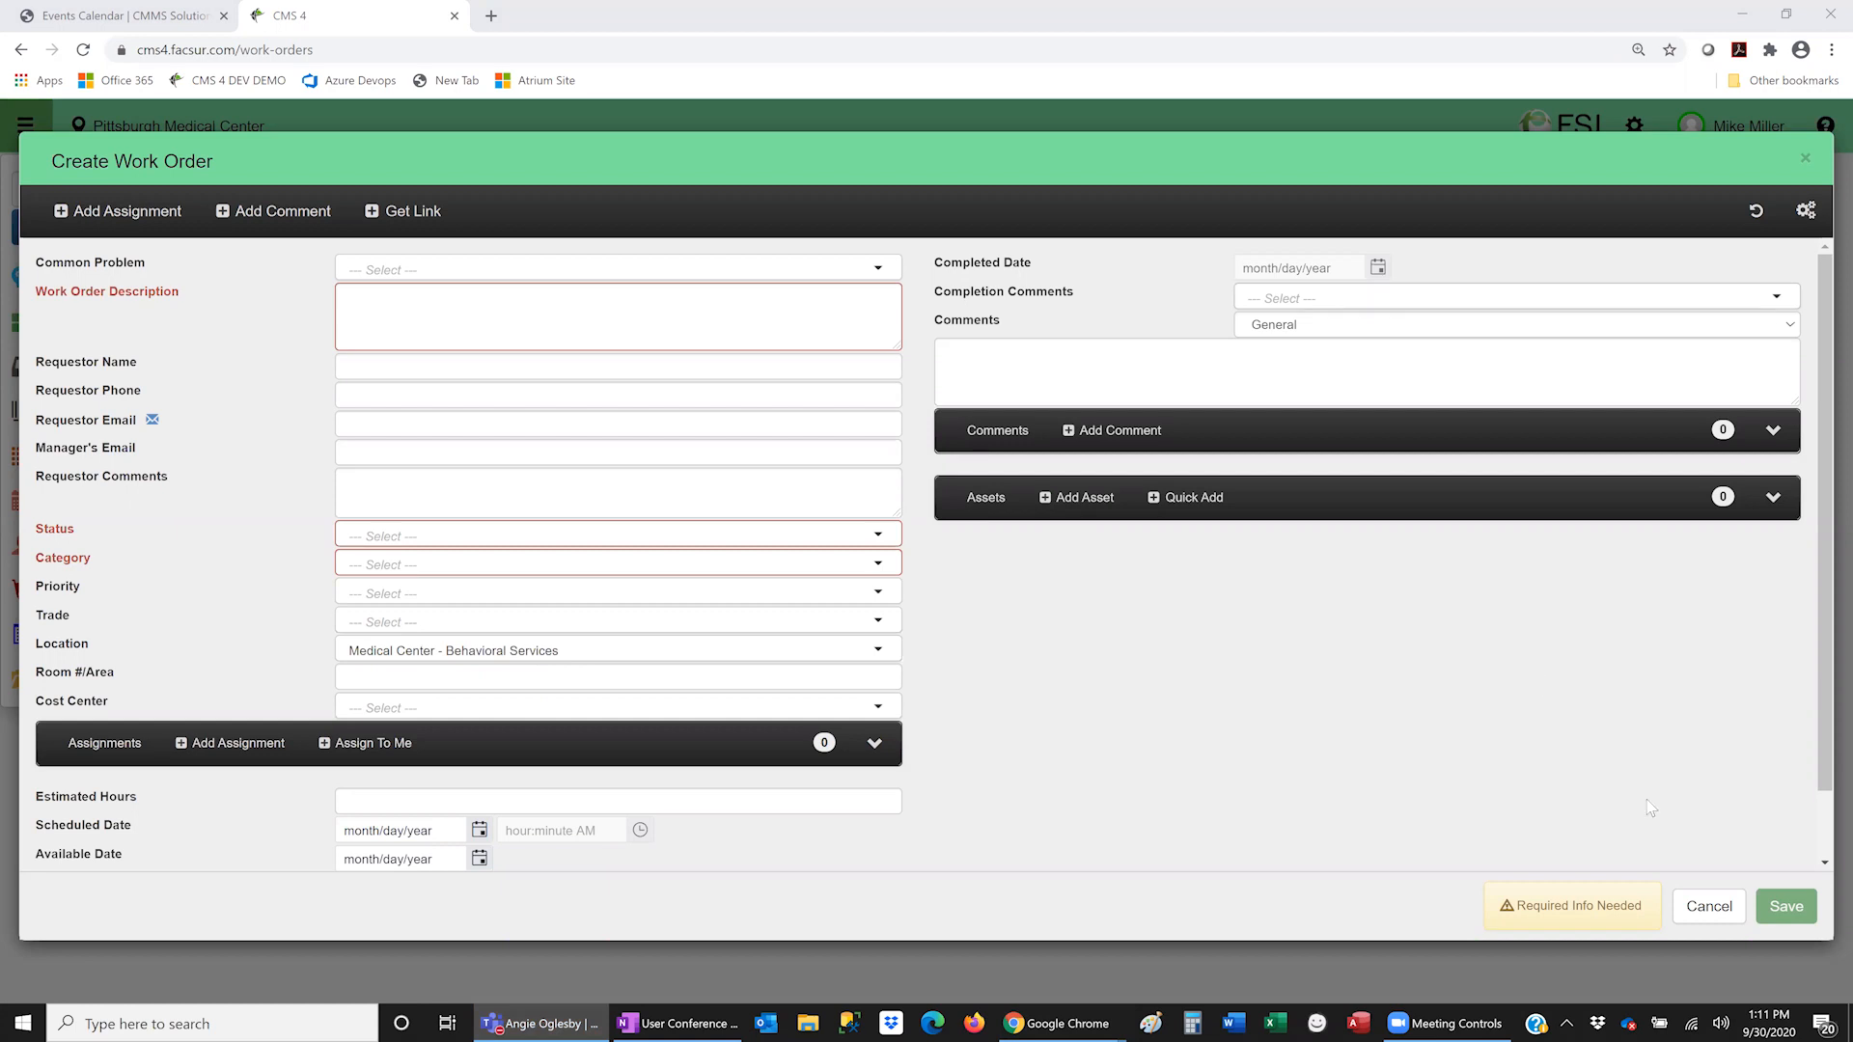
# - Discard the unsaved work order and show the Building Operations weekly schedule board
pyautogui.click(1726, 920)
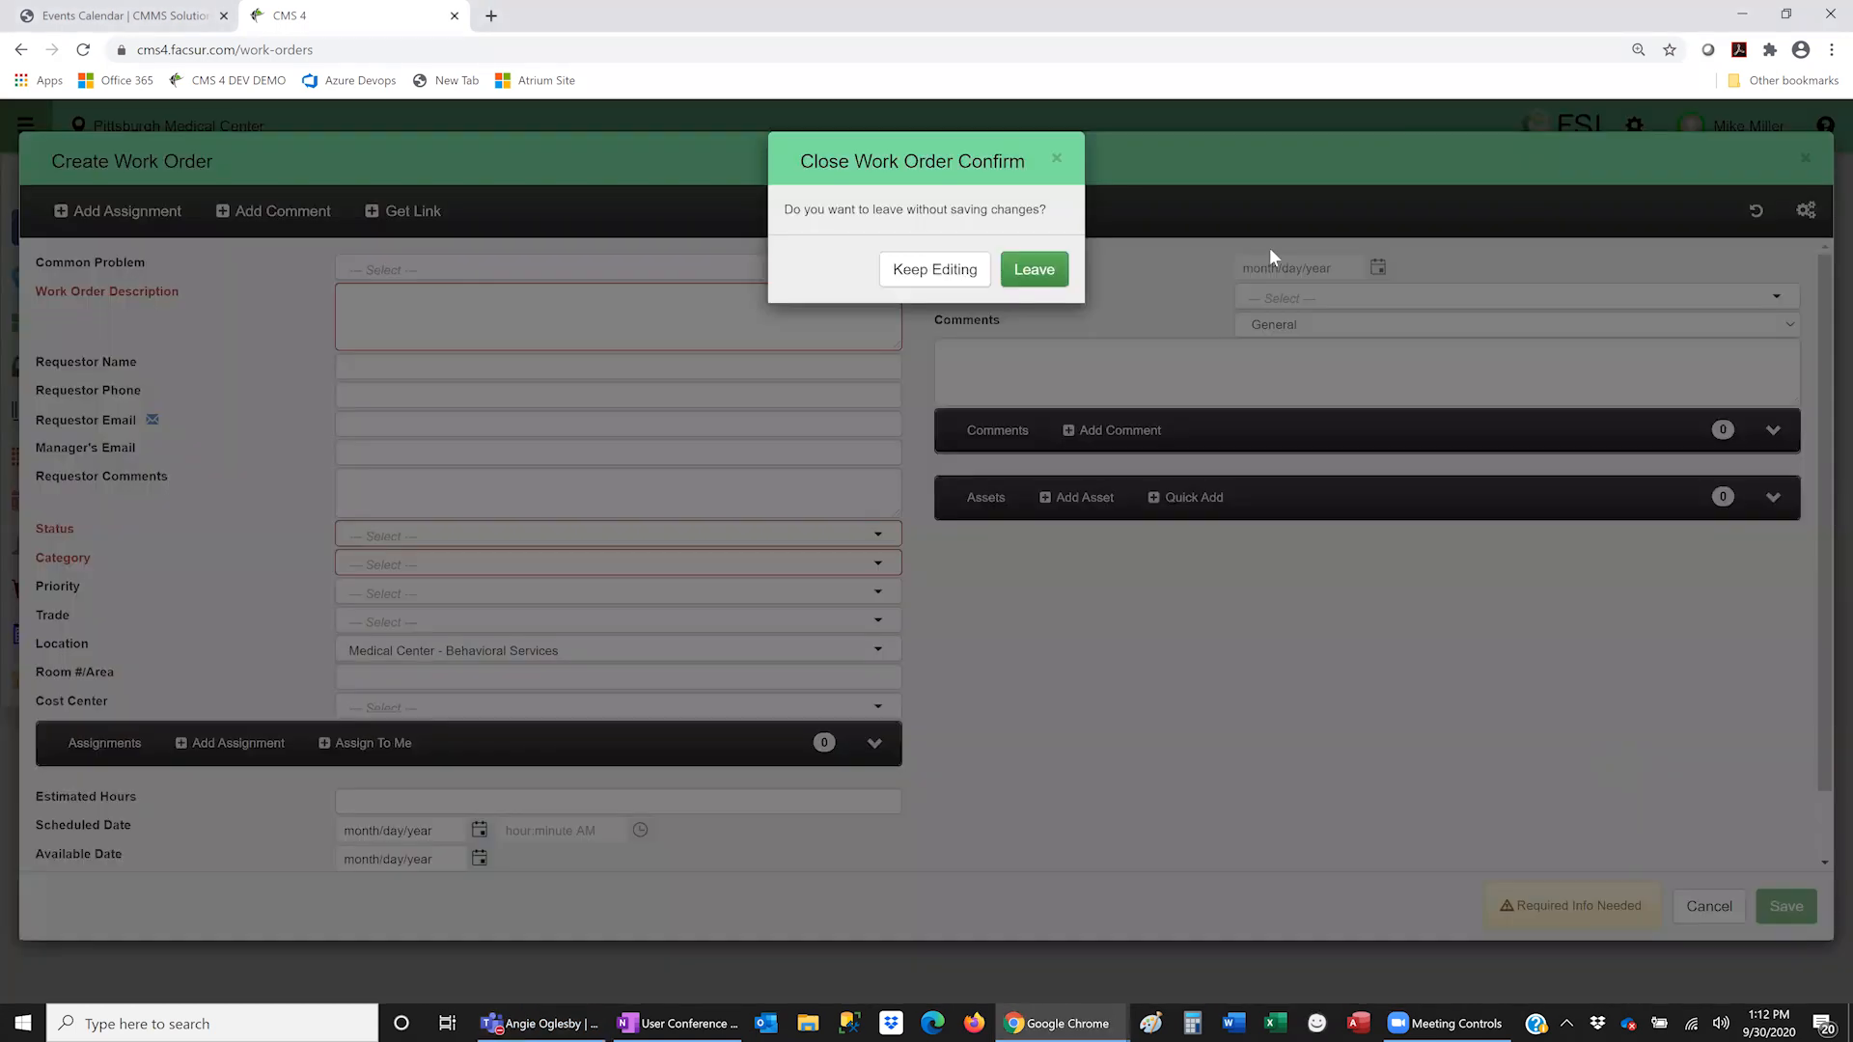
pyautogui.click(1035, 275)
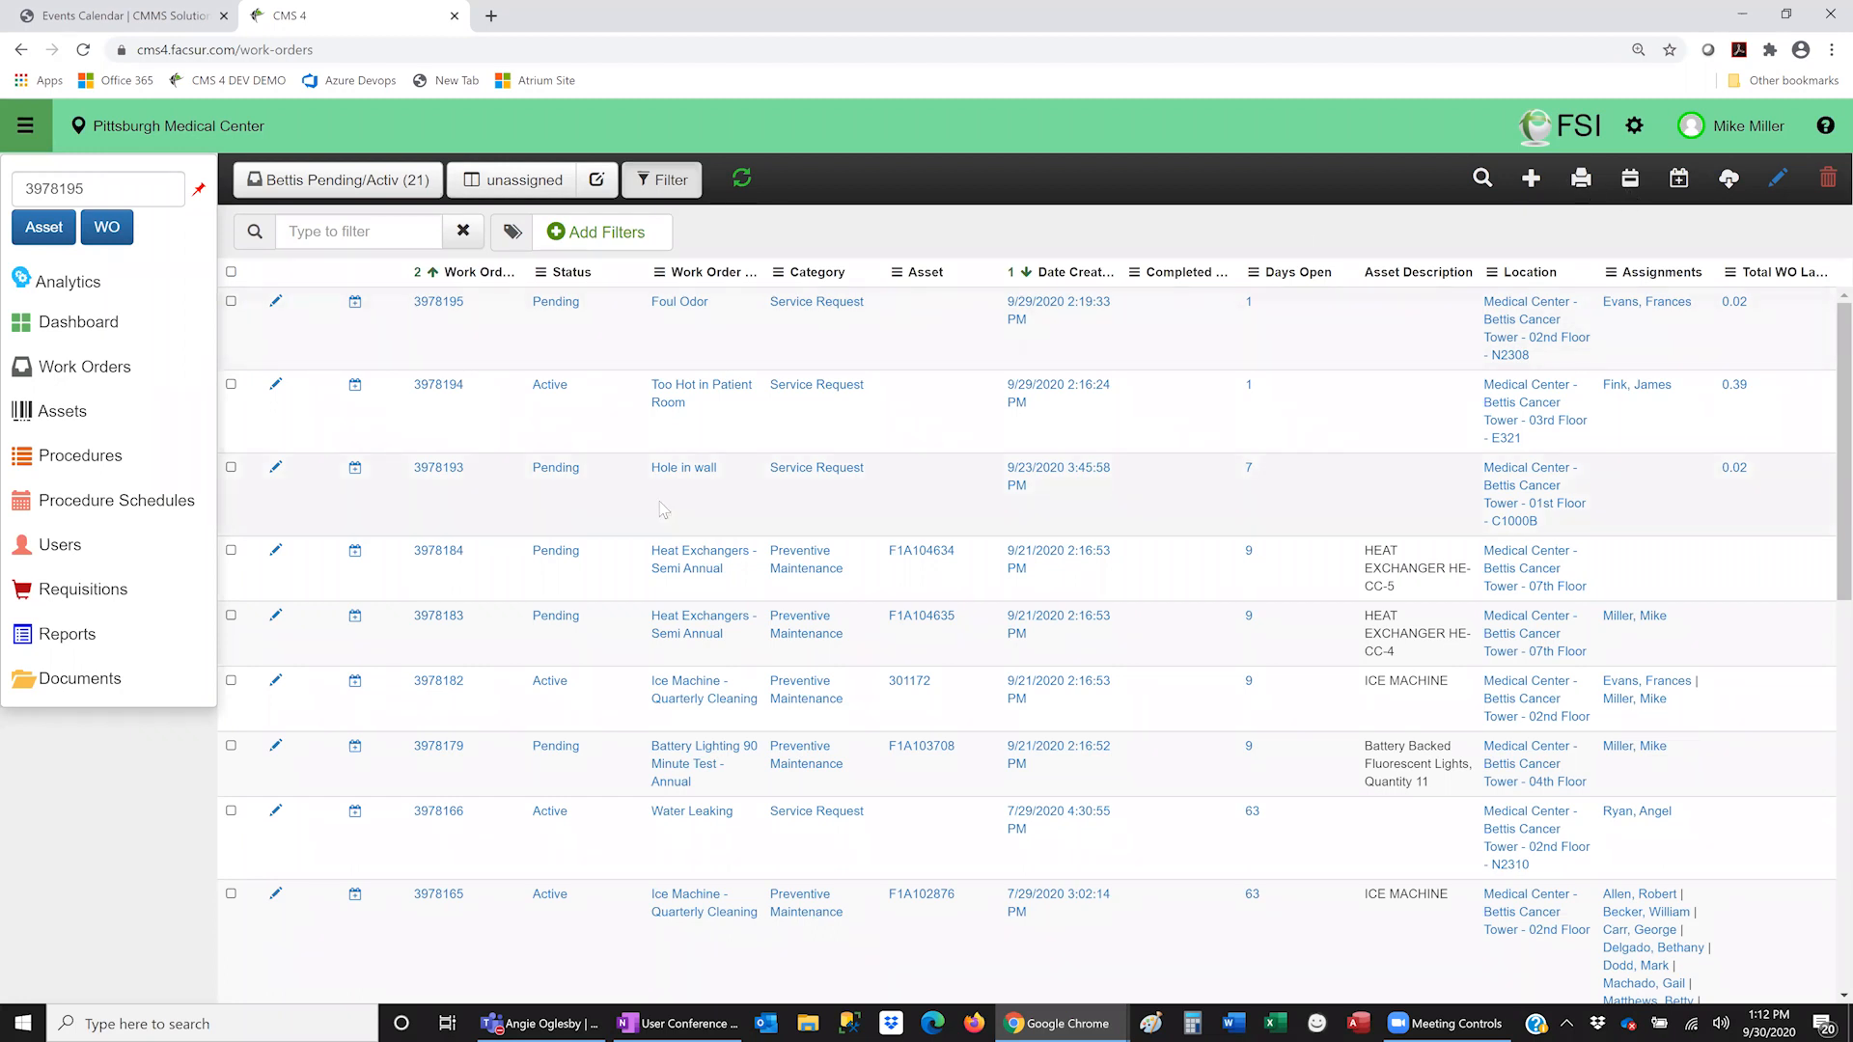
pyautogui.click(1630, 179)
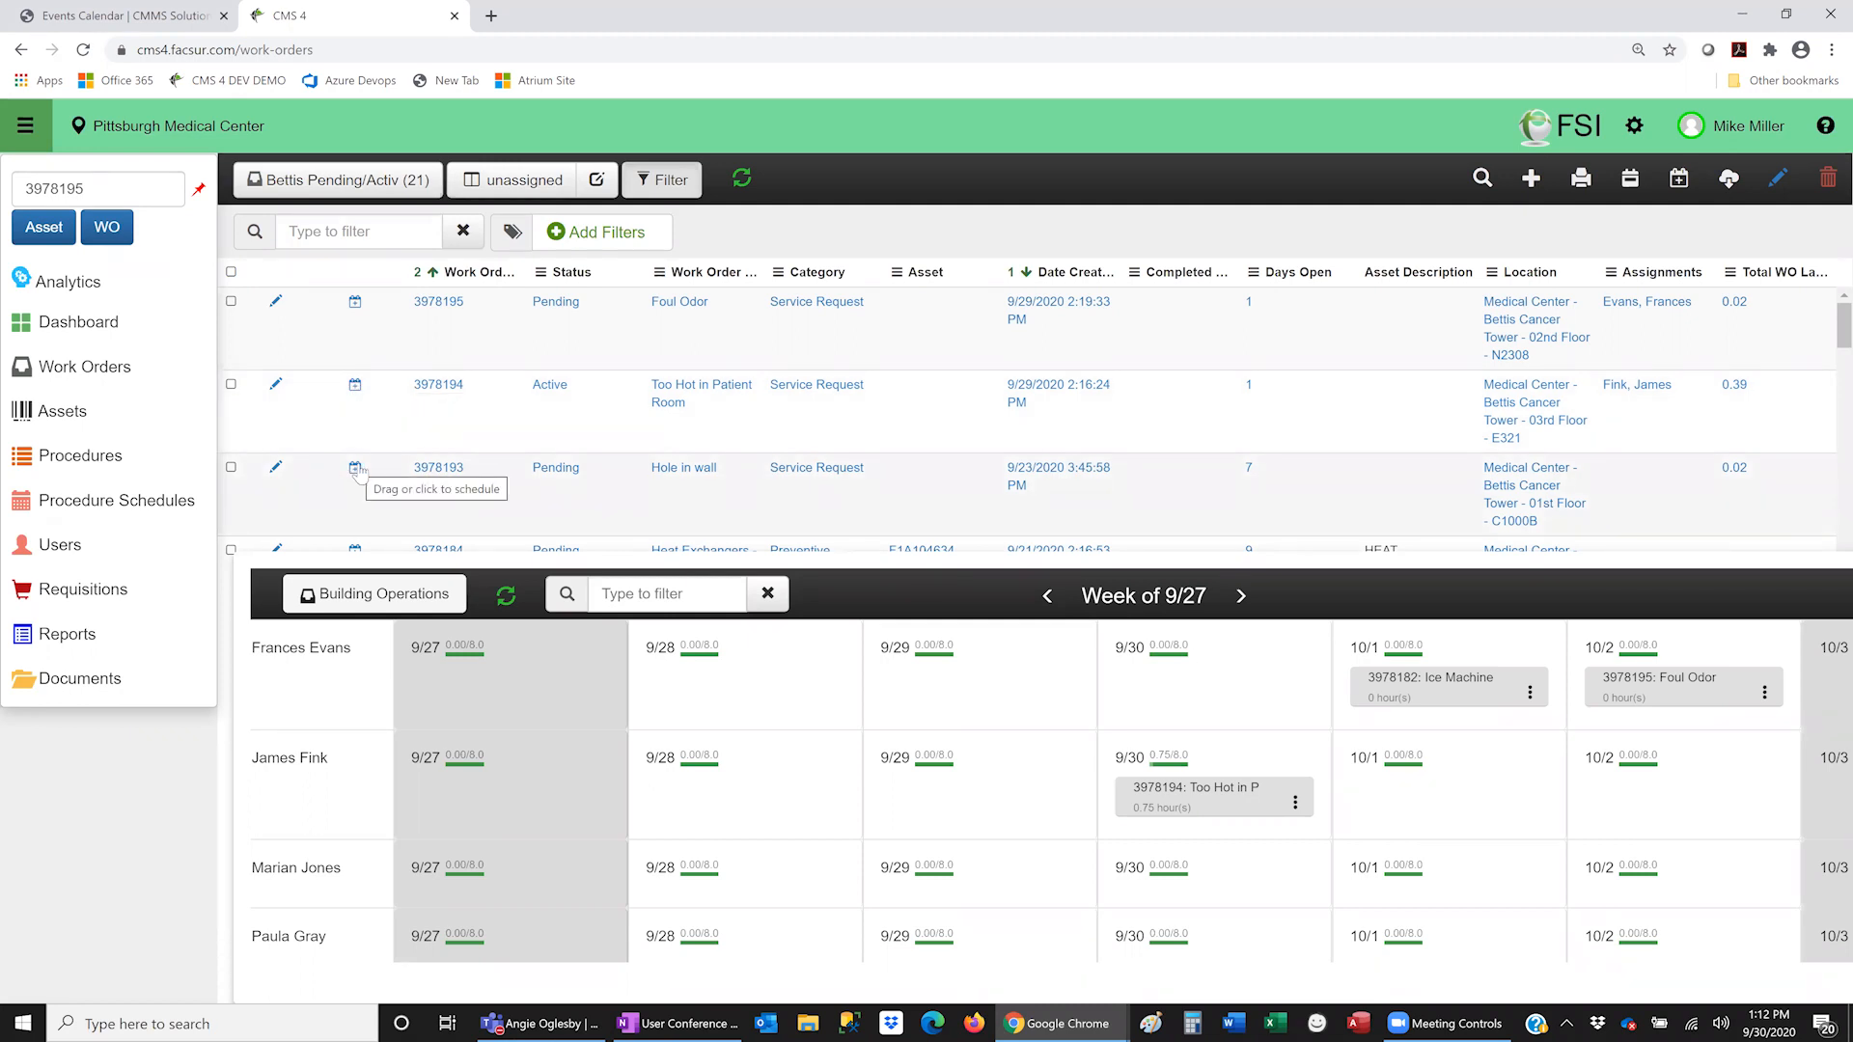
# - Schedule work order 3978193 on 9/30 for the first technician and select work order 3978184
pyautogui.moveTo(356, 468); pyautogui.dragTo(1359, 787)
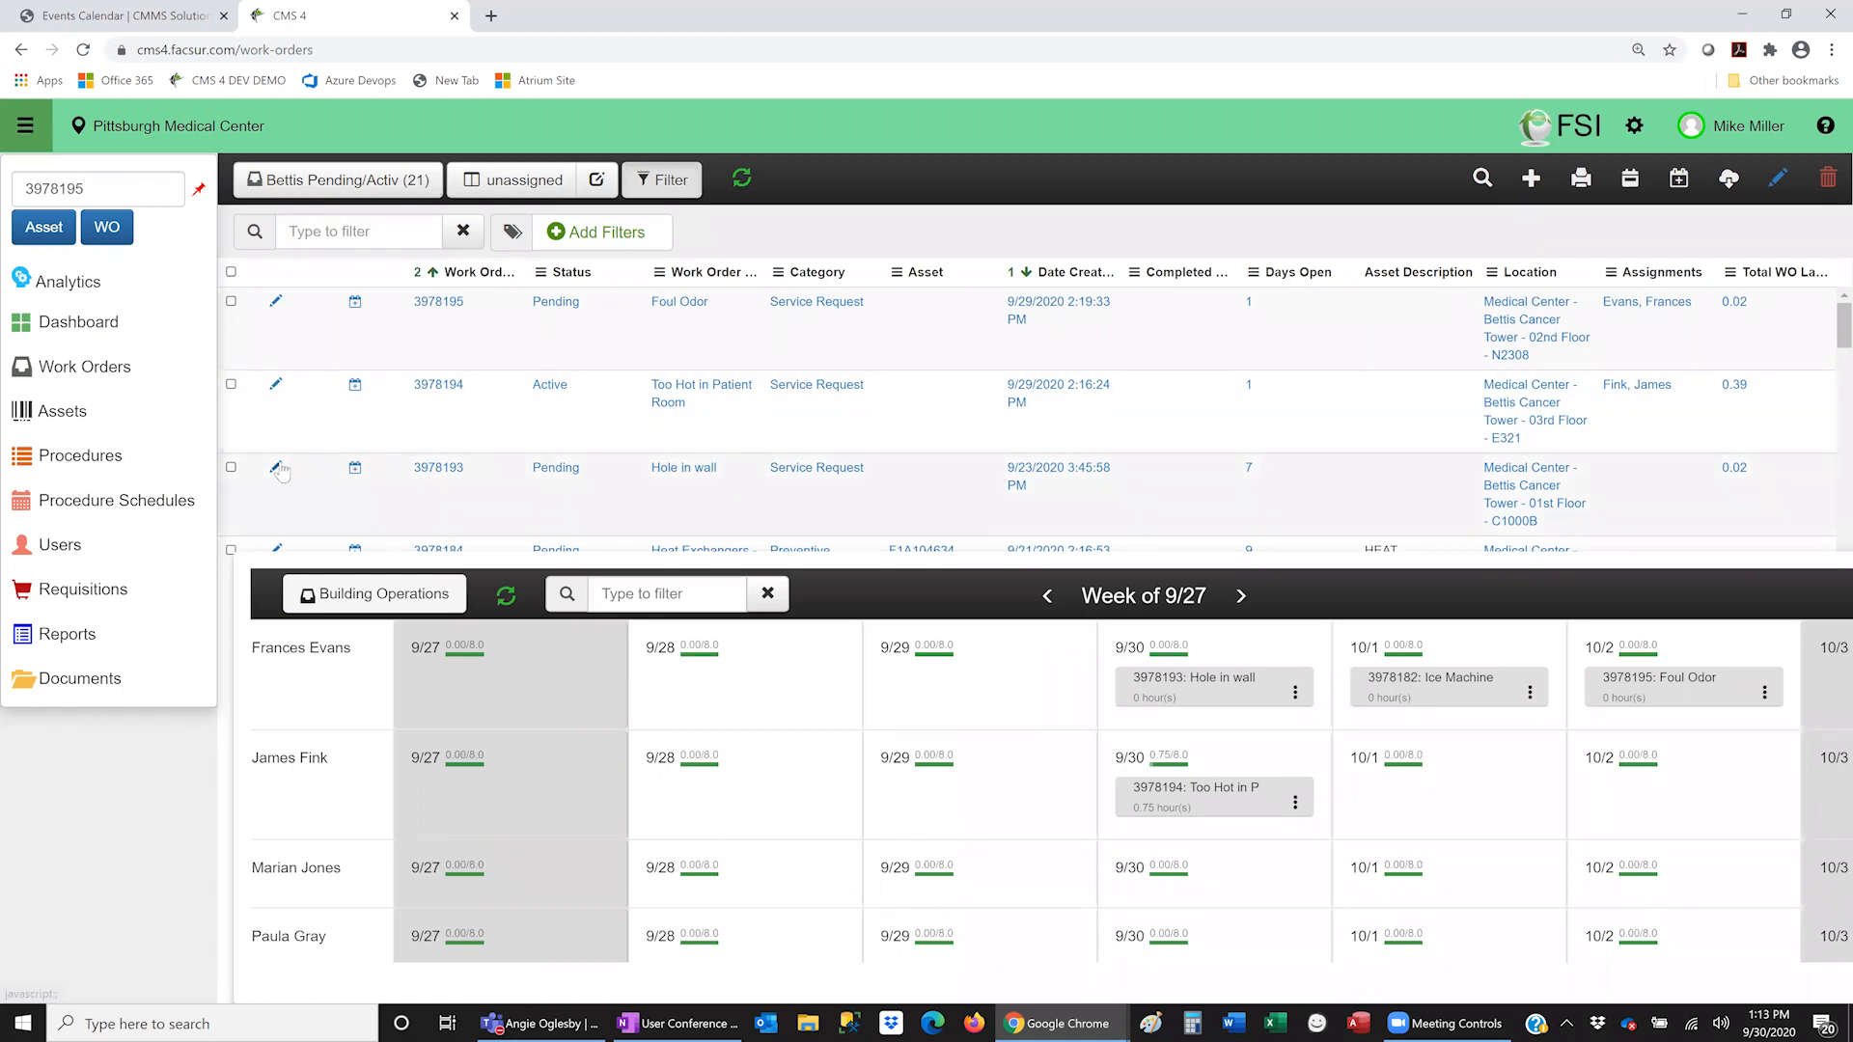
pyautogui.scroll(-1, 326, 466)
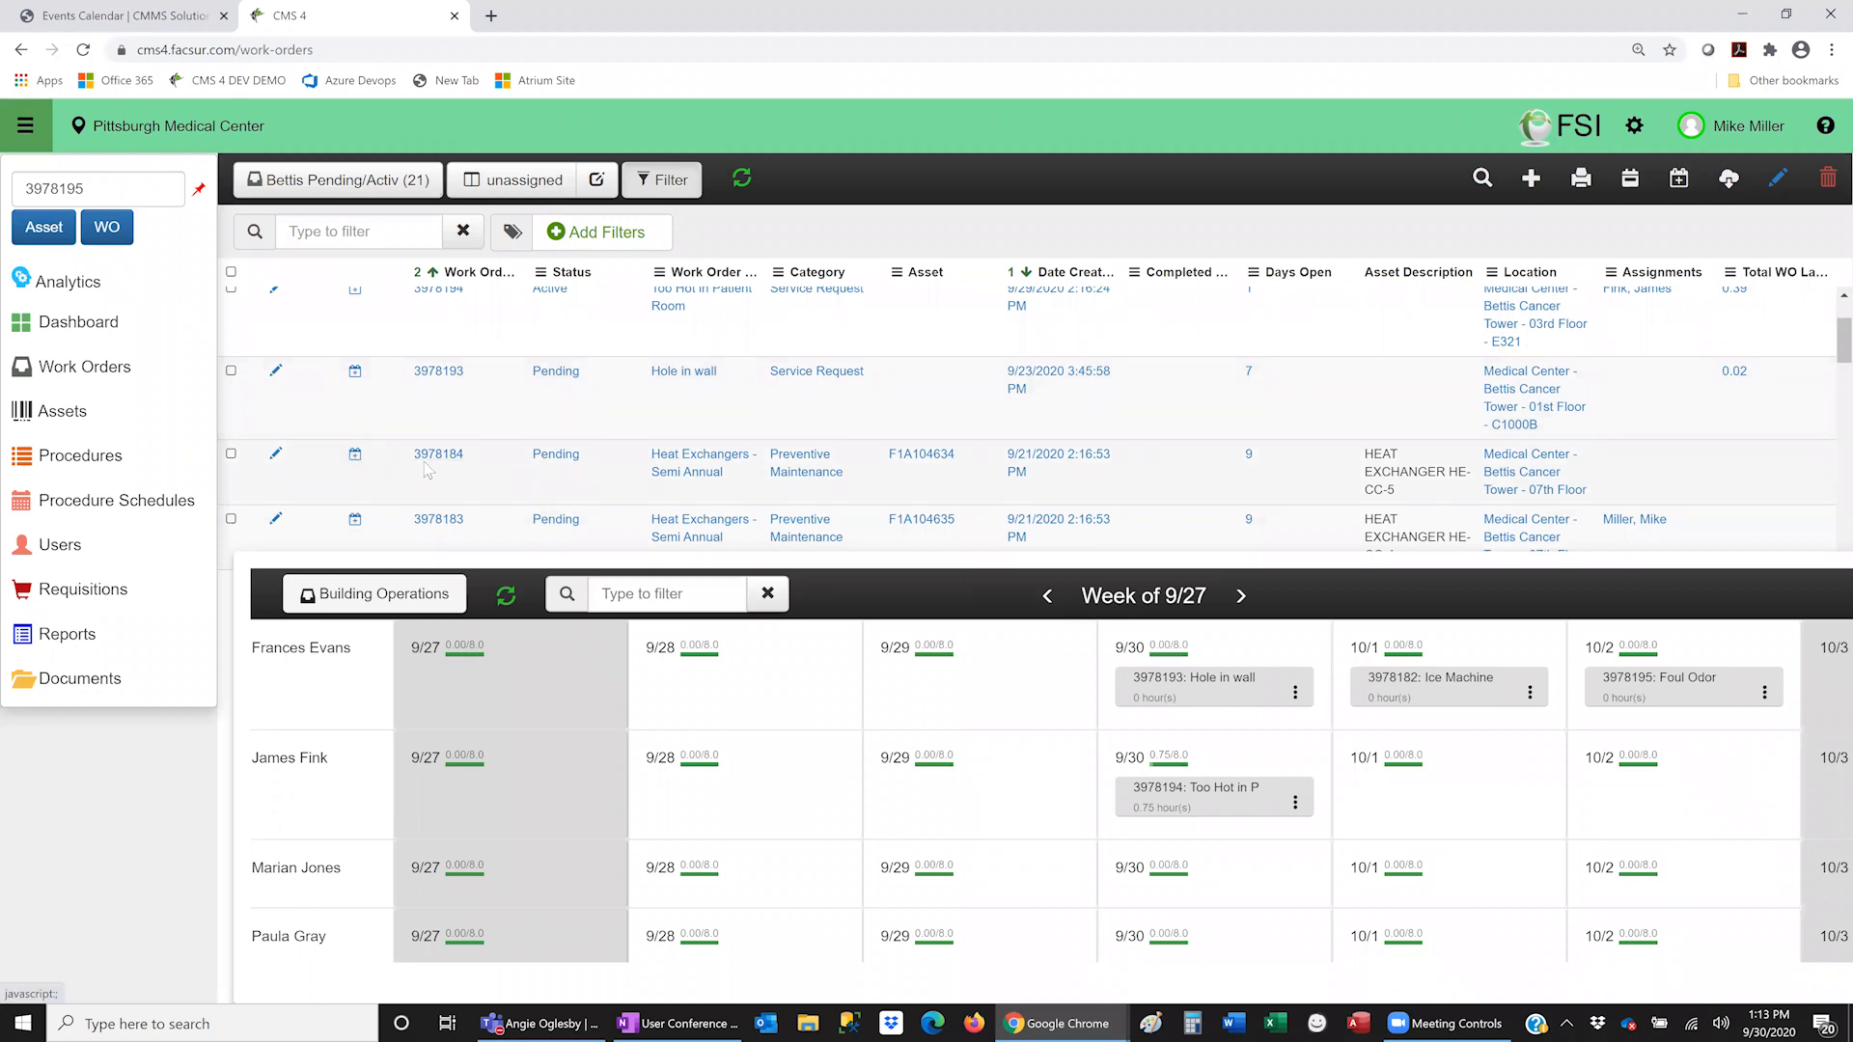
pyautogui.scroll(-1, 482, 340)
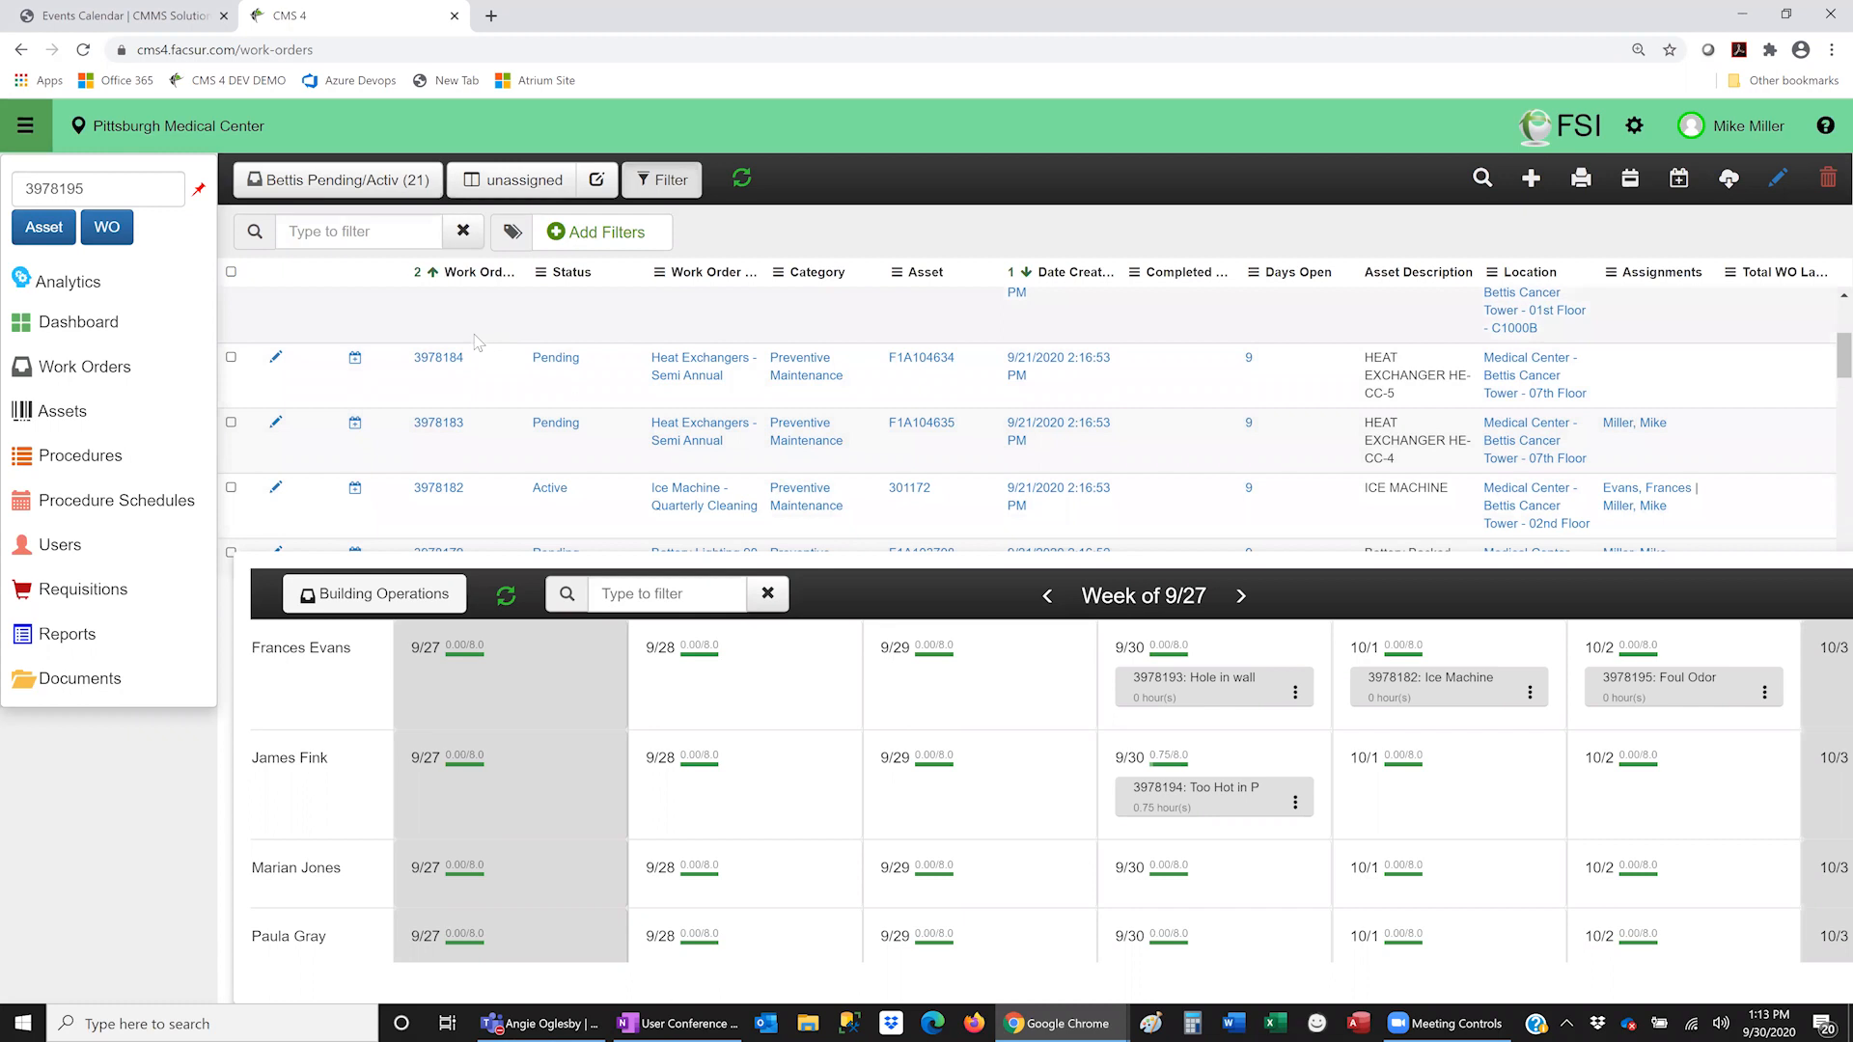
pyautogui.click(230, 357)
# - Create schedules for the chosen technician on 10/1/2020 with 0.5 technician estimated hours
pyautogui.click(1679, 181)
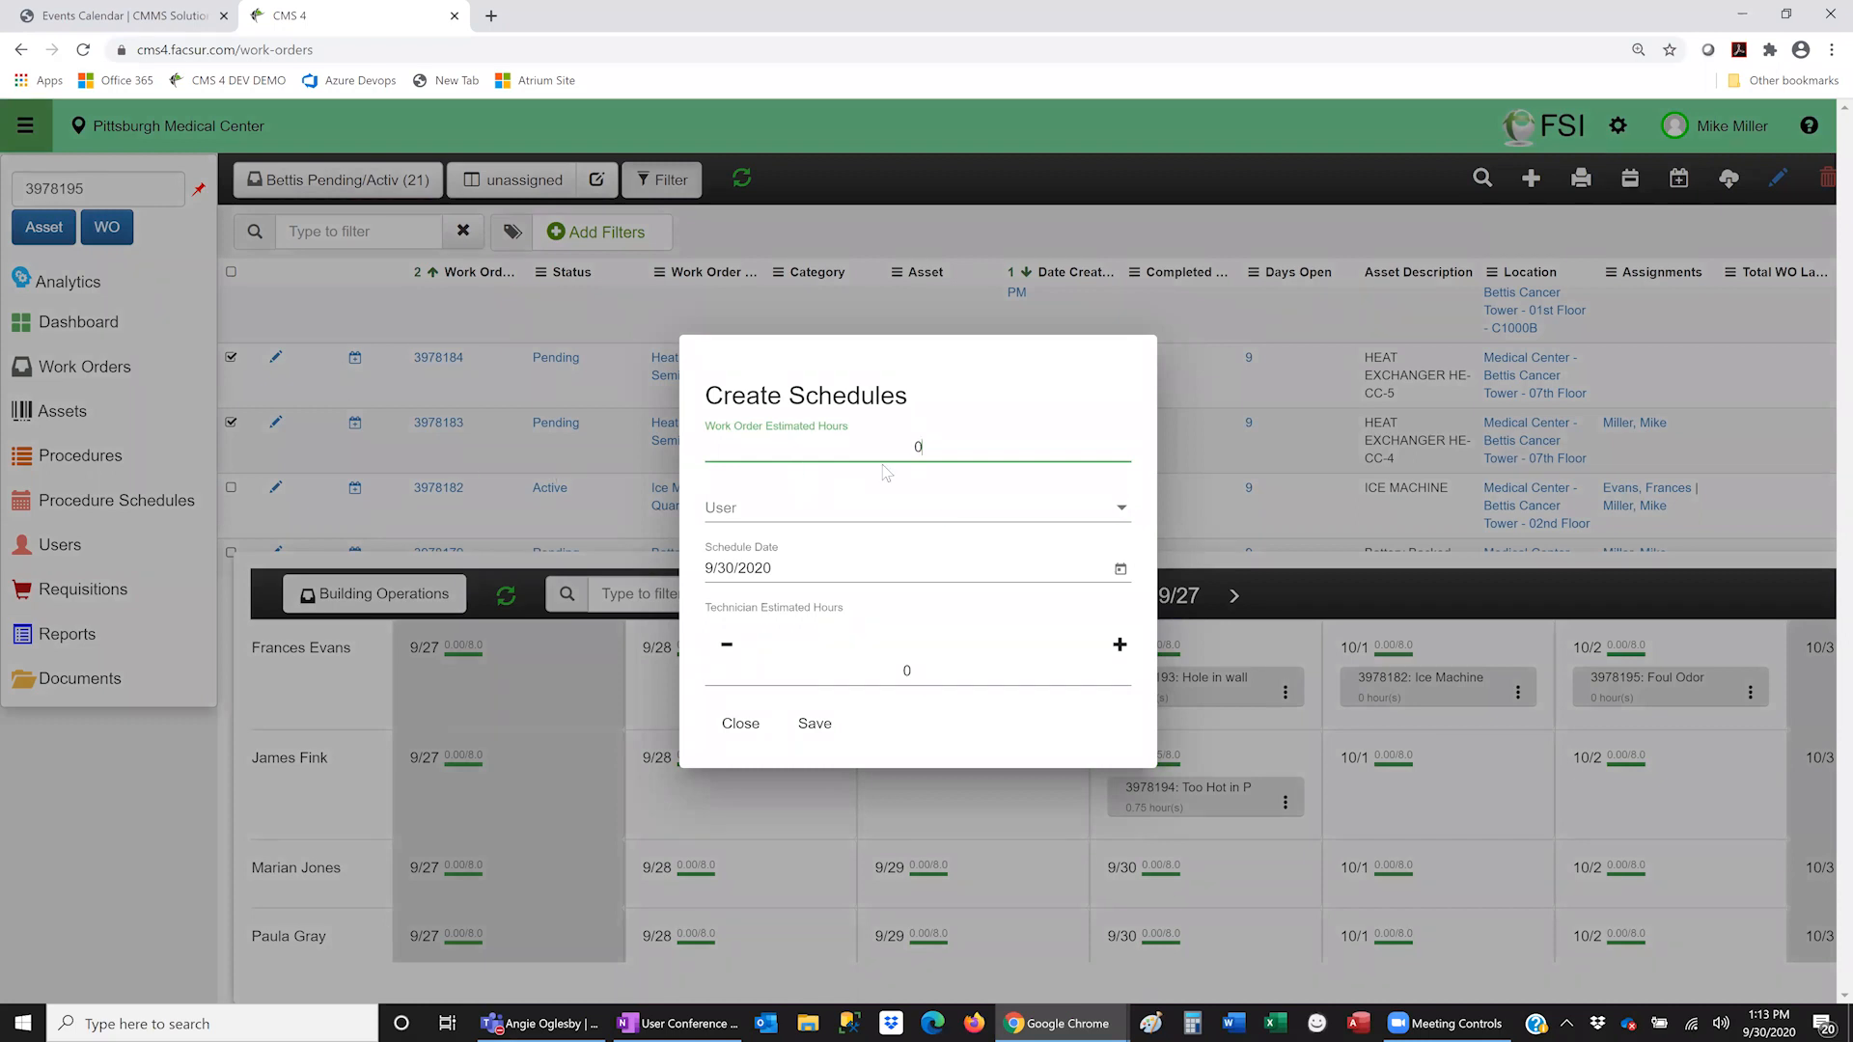
pyautogui.click(1123, 511)
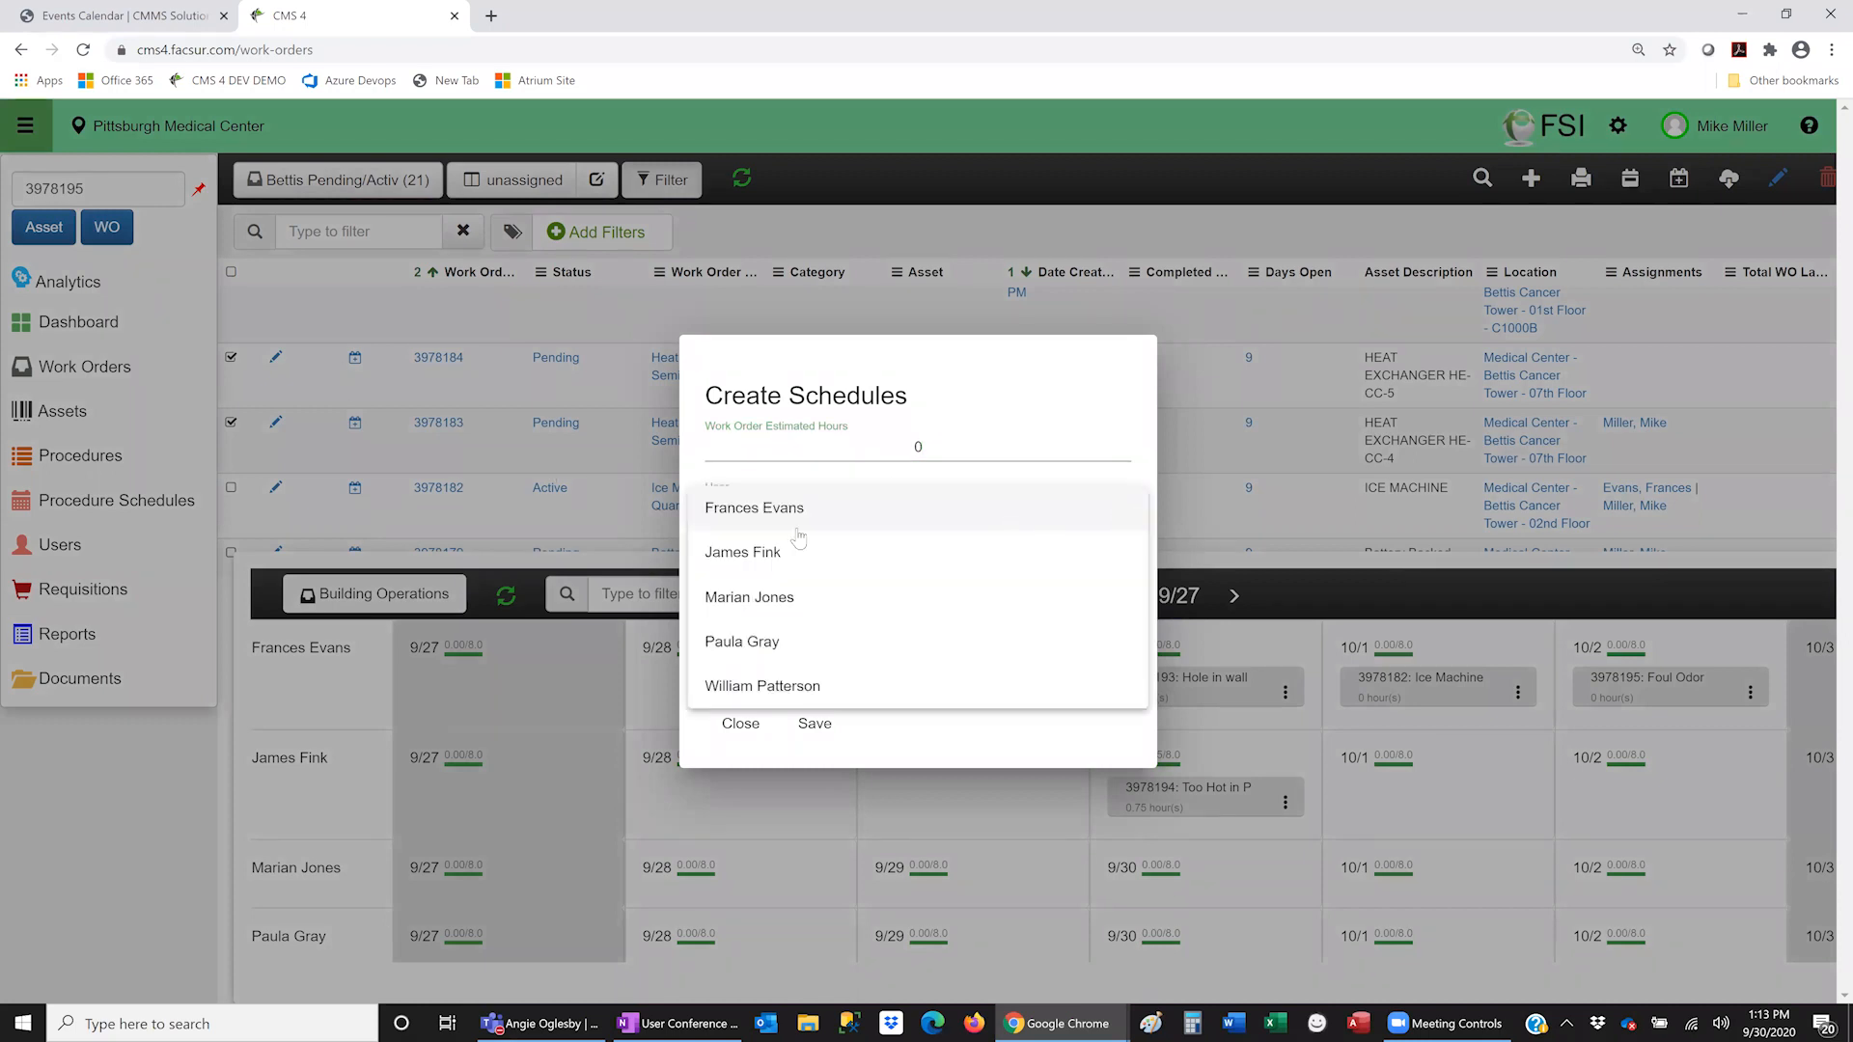
pyautogui.click(797, 599)
pyautogui.click(969, 569)
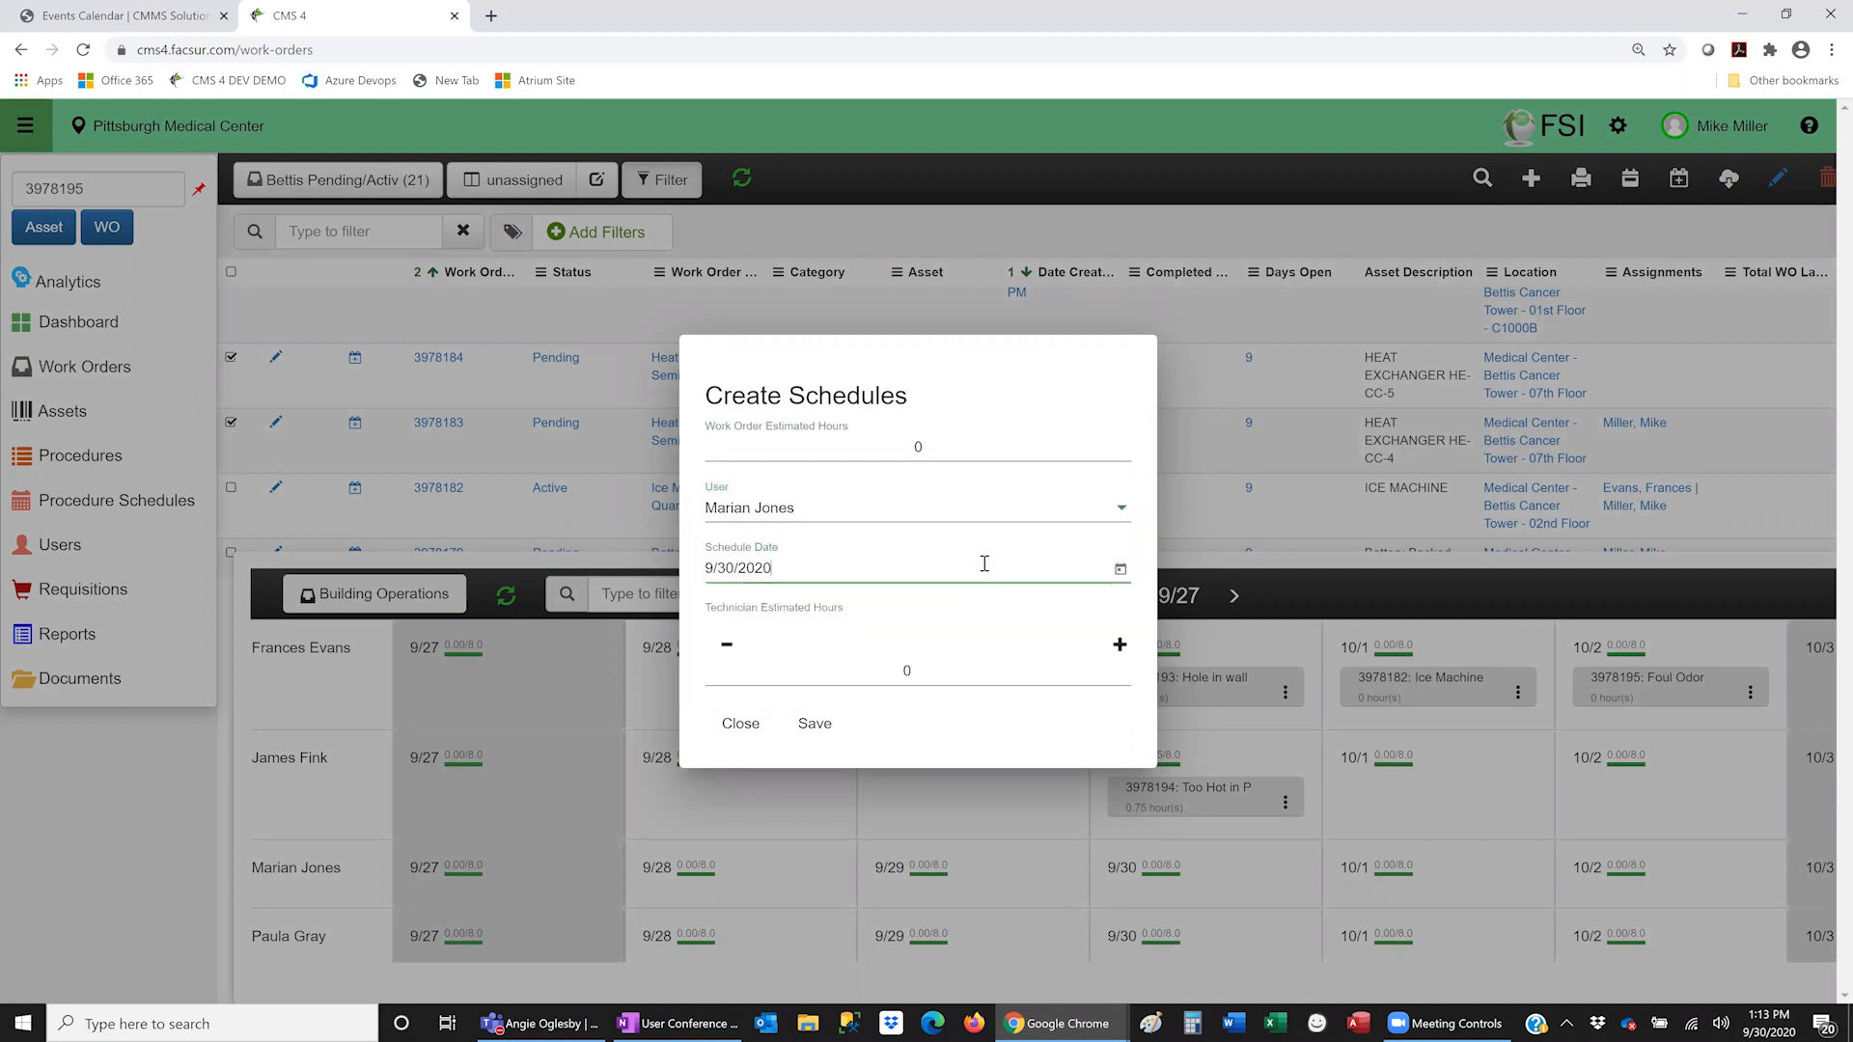
pyautogui.click(1120, 569)
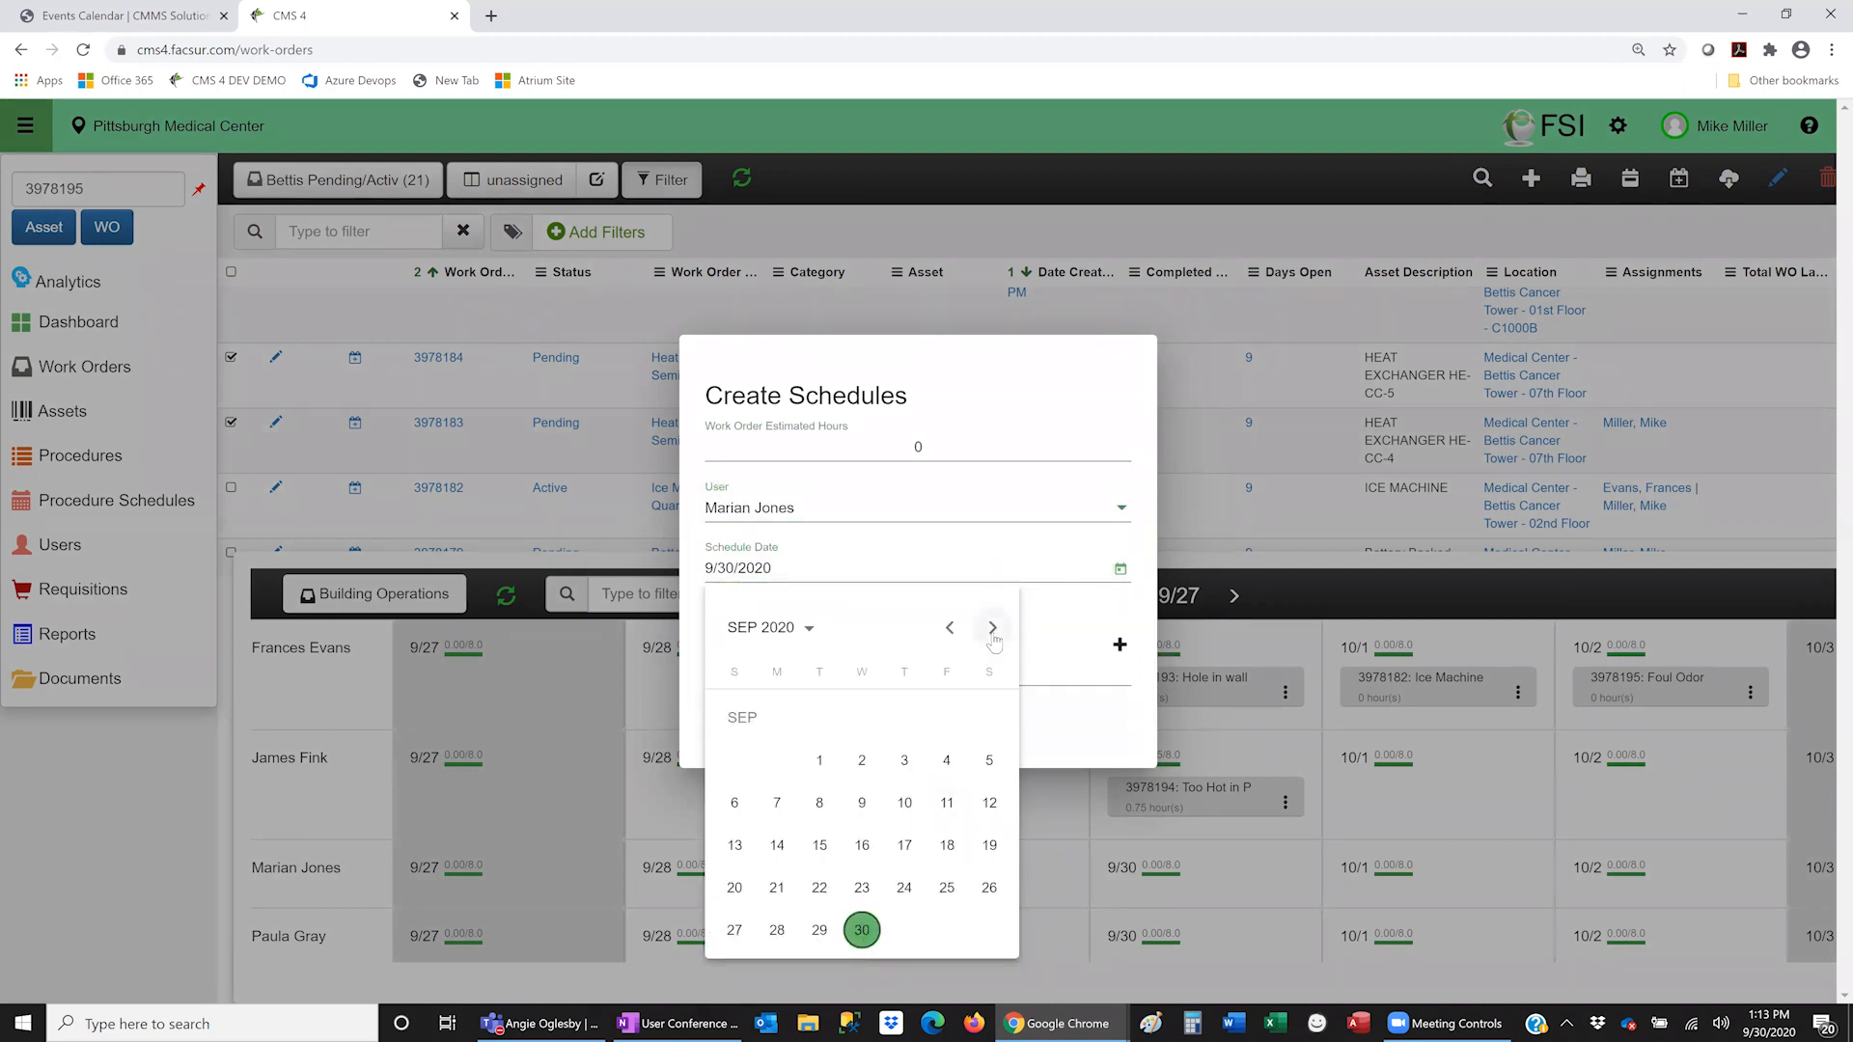
pyautogui.click(992, 628)
pyautogui.click(904, 720)
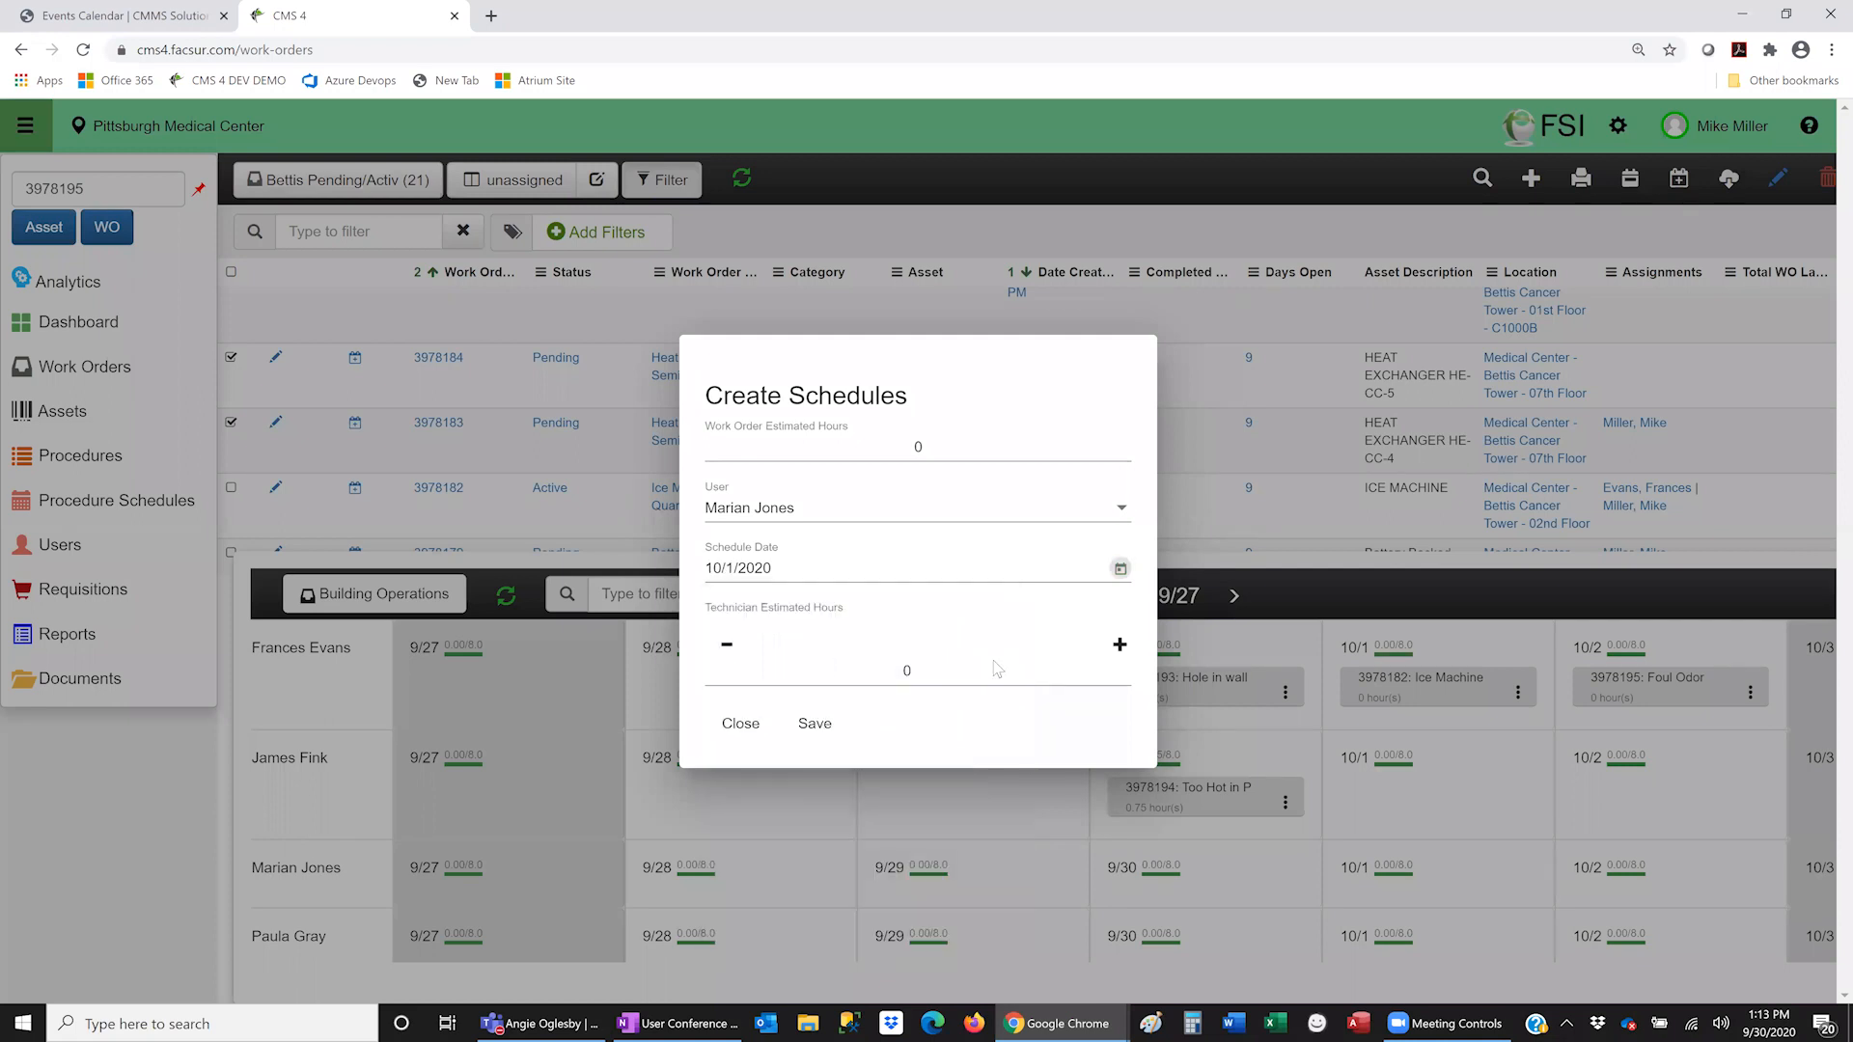
pyautogui.click(1119, 644)
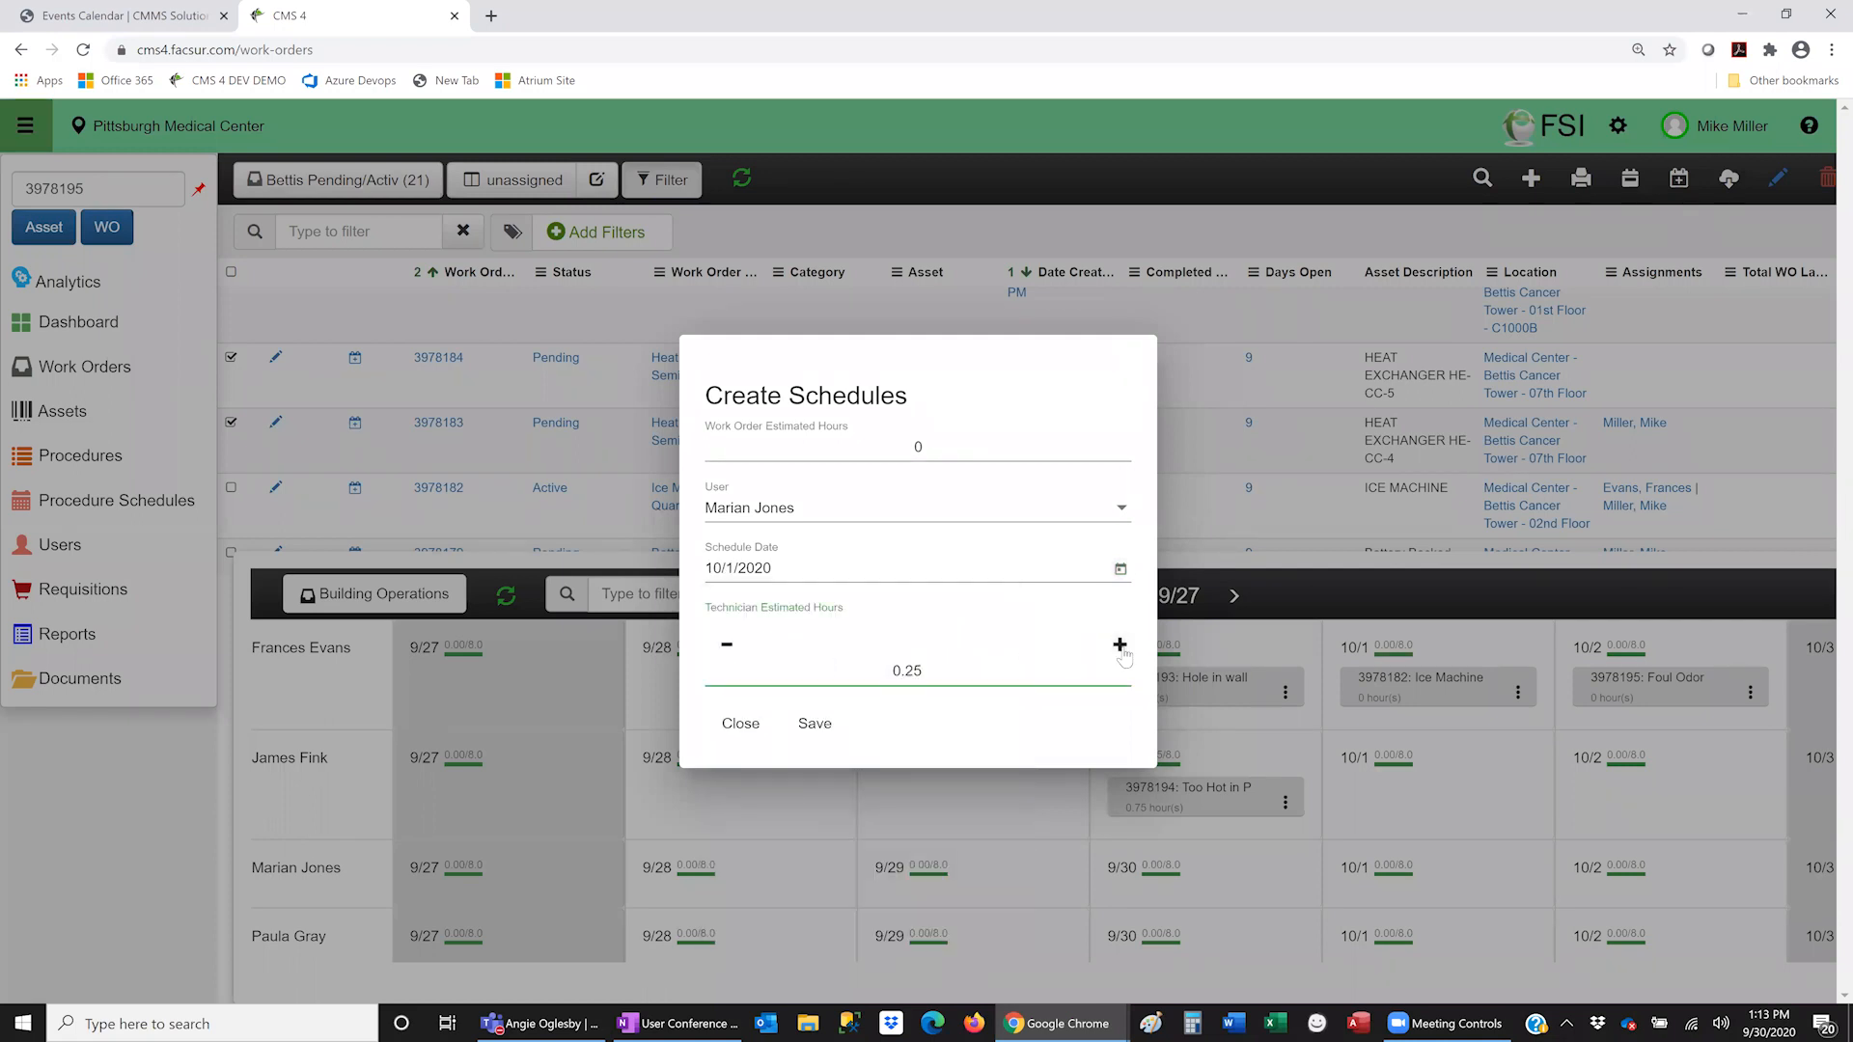
pyautogui.click(1119, 644)
pyautogui.click(811, 724)
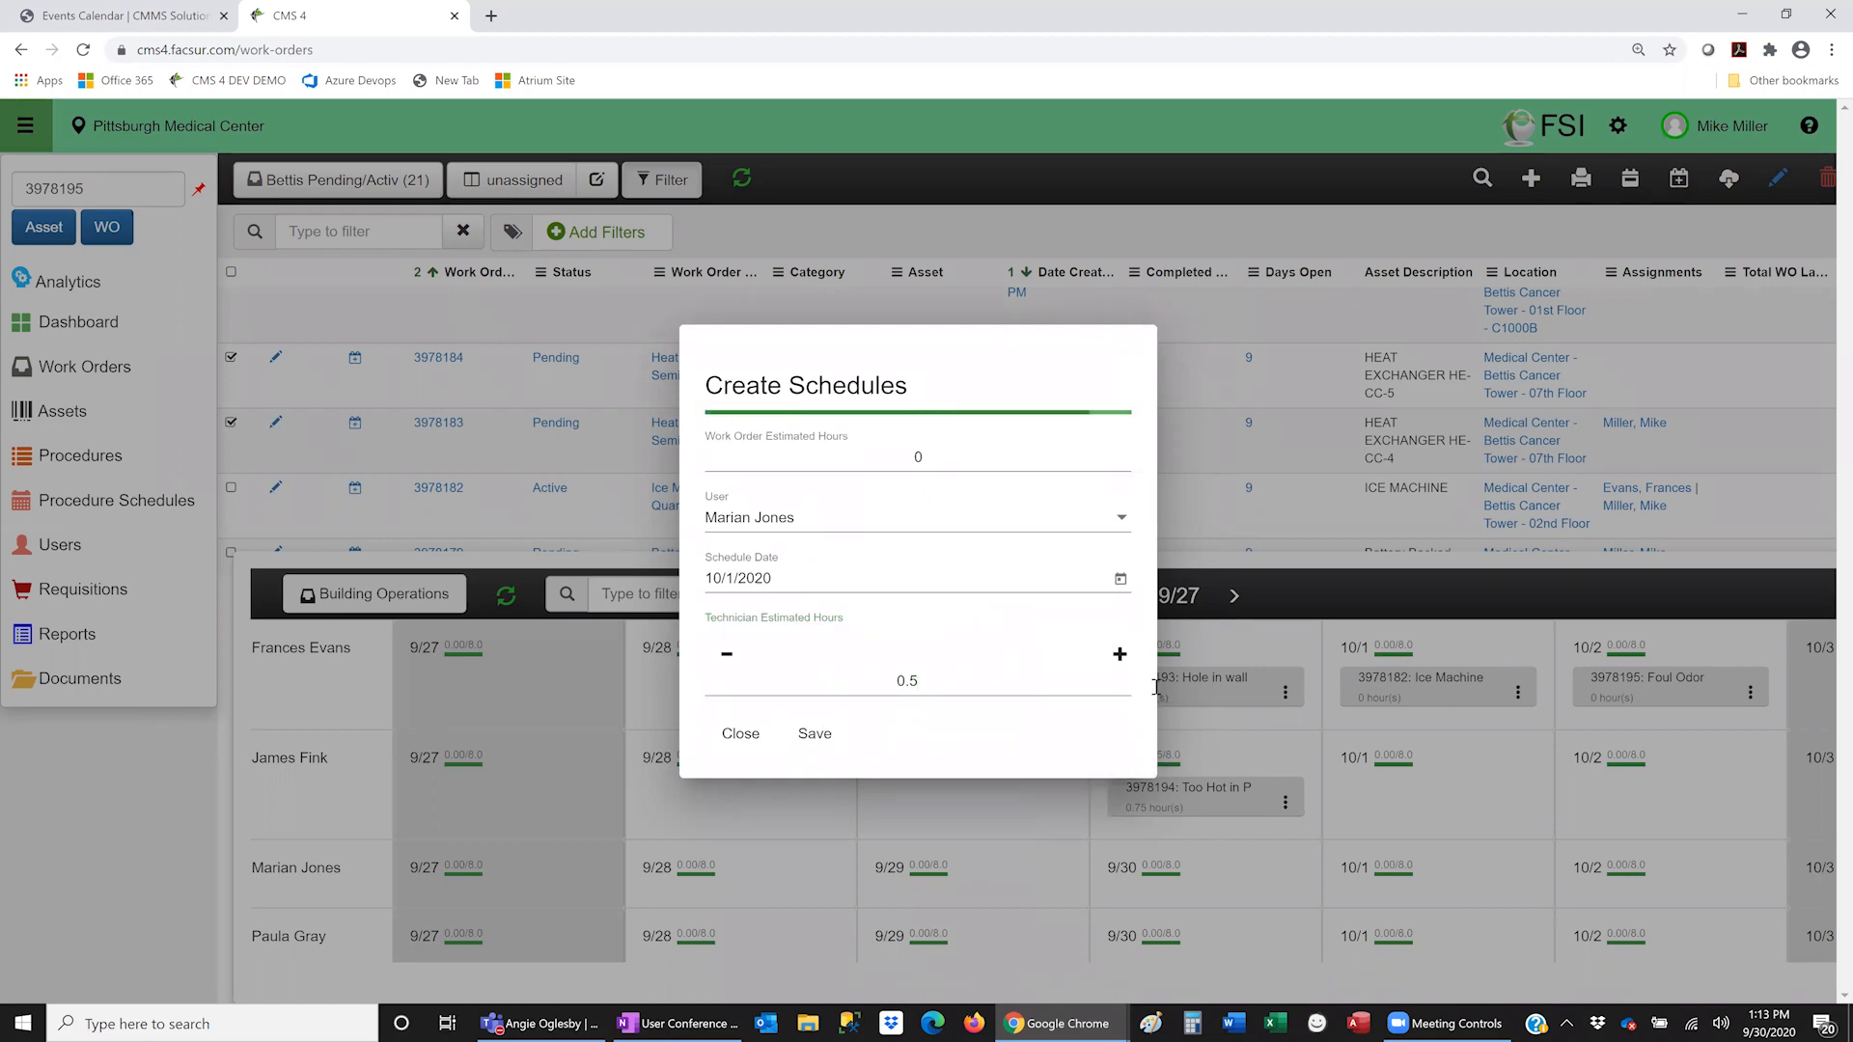
# - Open work order 3978183 from its 10/1 schedule card and close it unchanged
pyautogui.scroll(-1, 1483, 910)
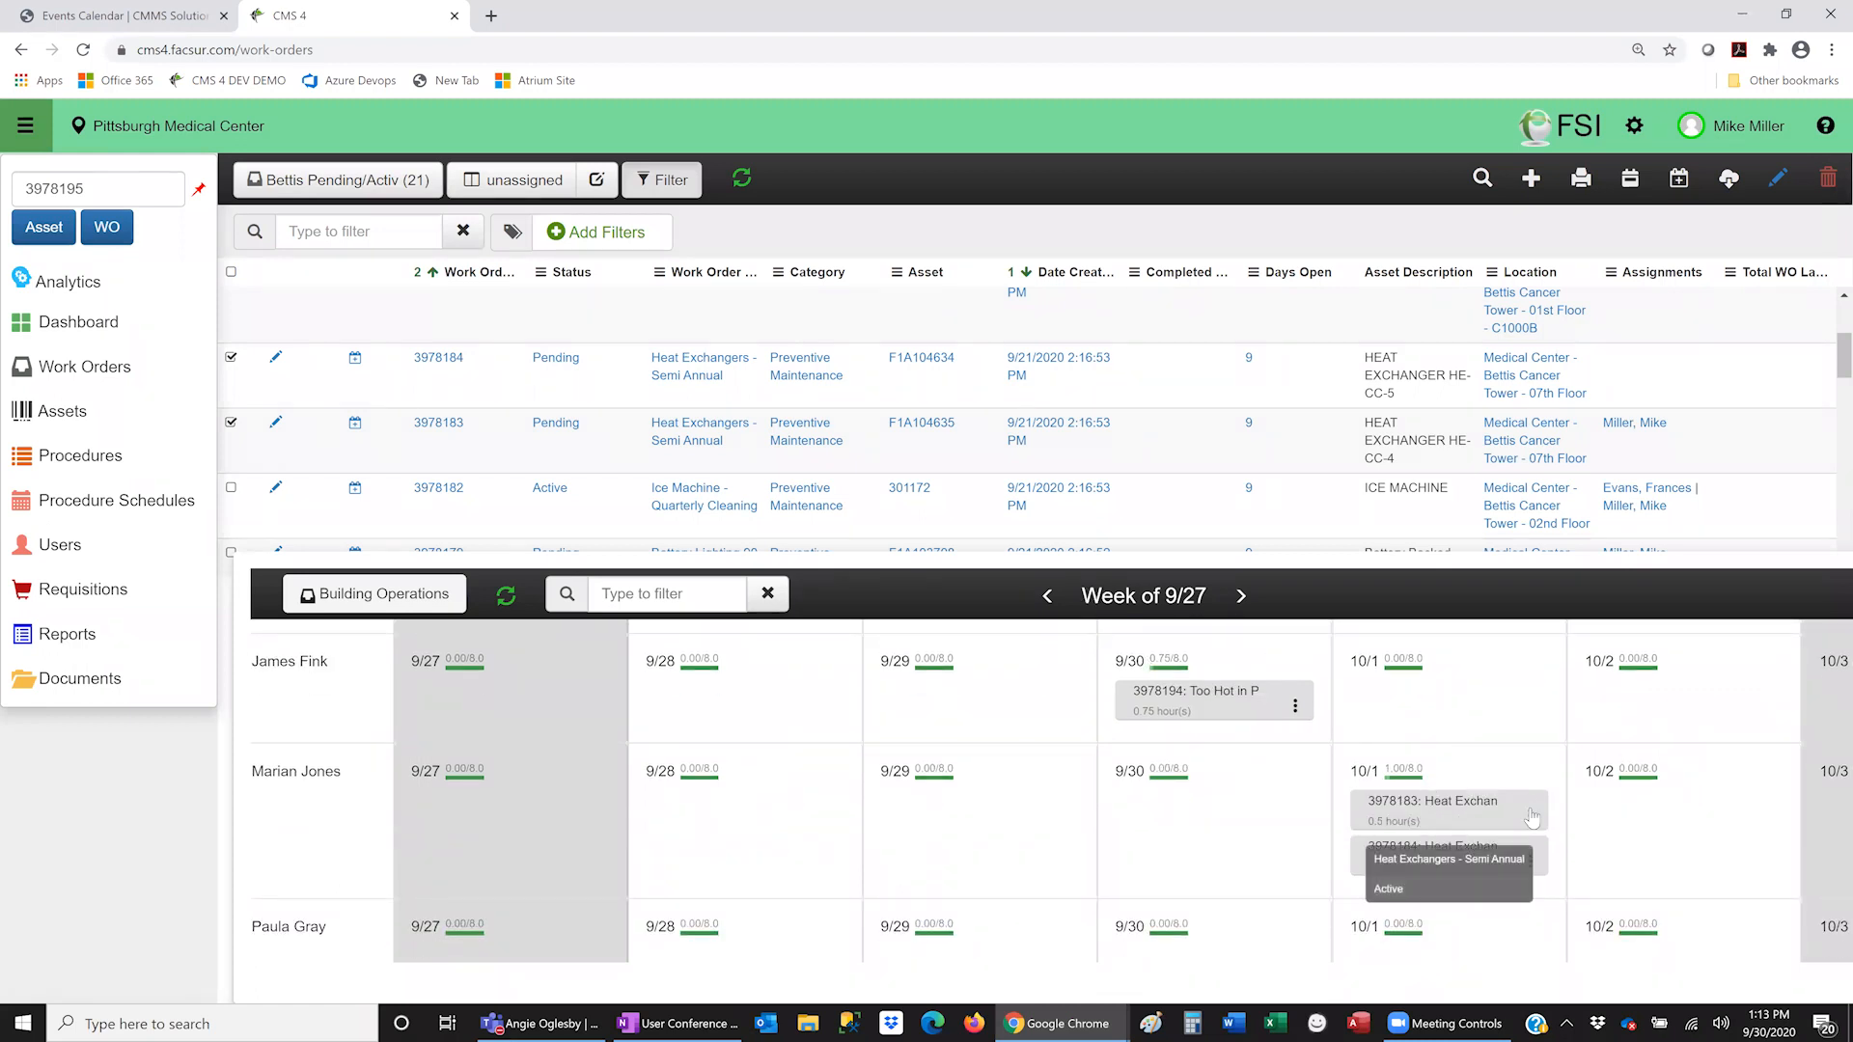
pyautogui.click(1532, 819)
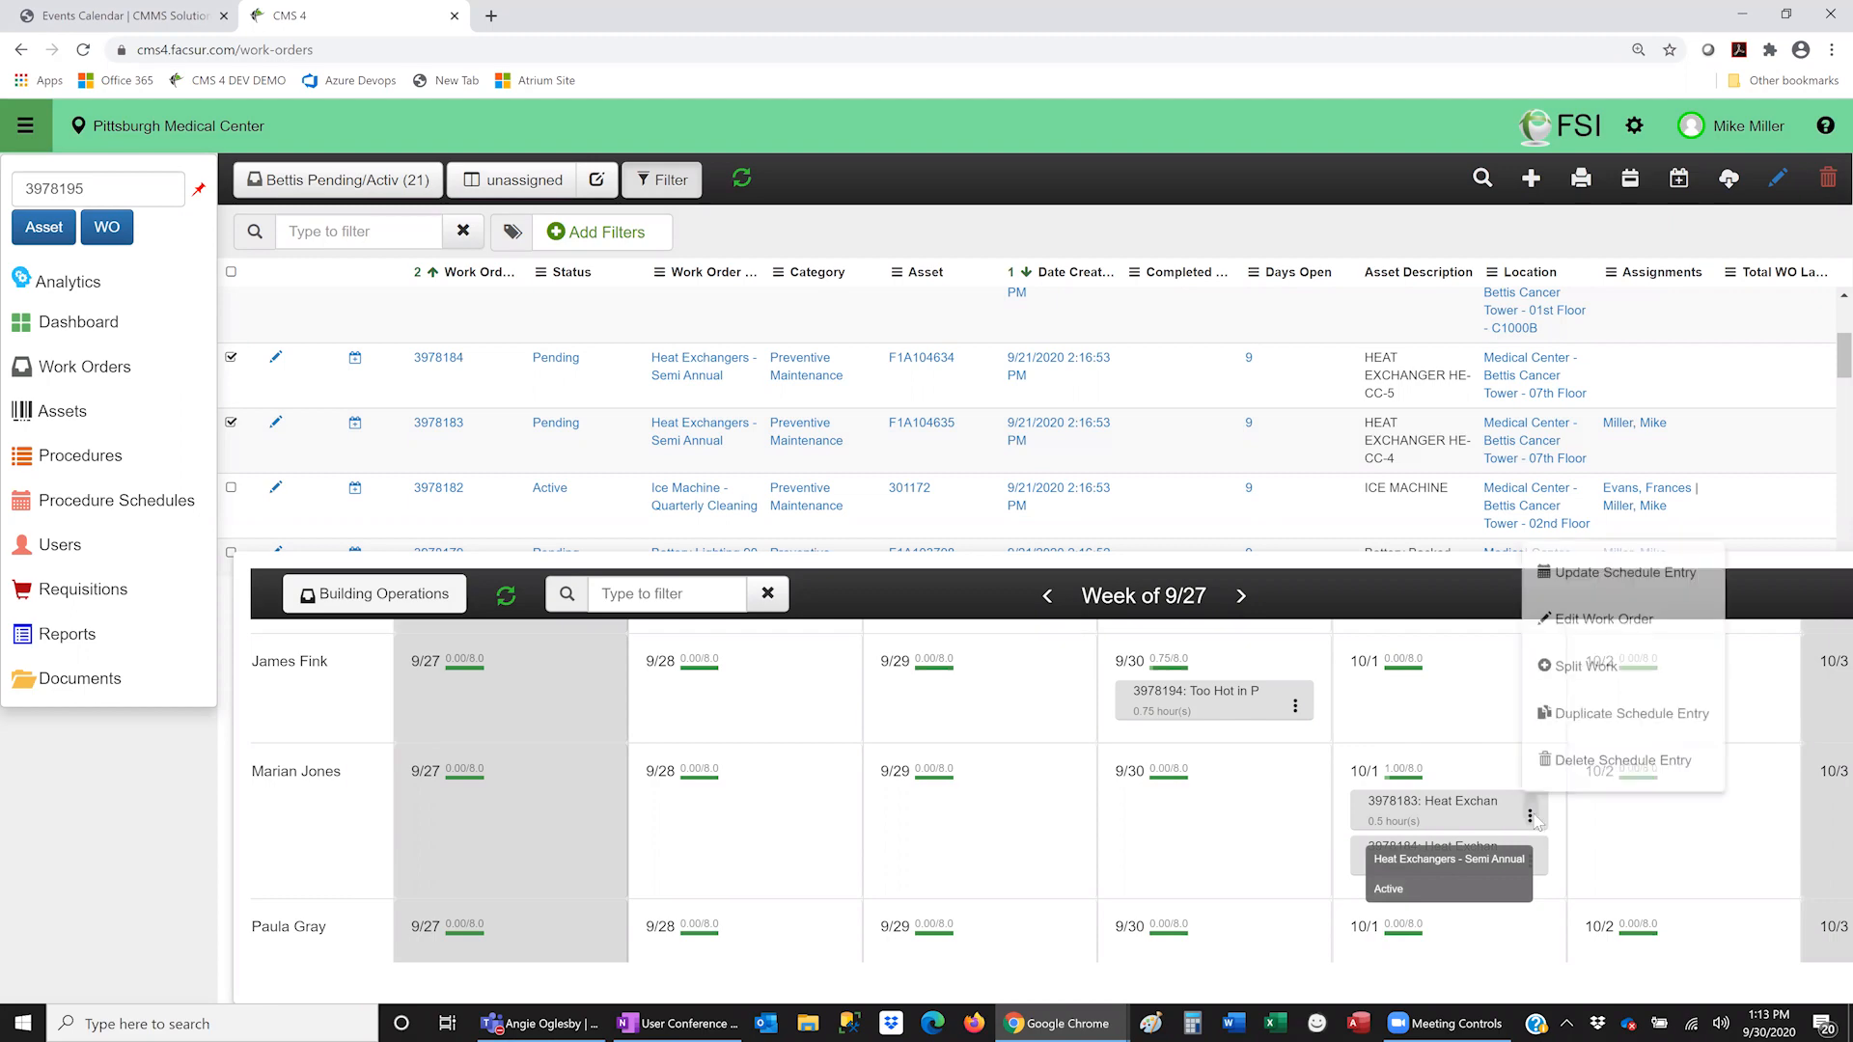
pyautogui.click(1590, 618)
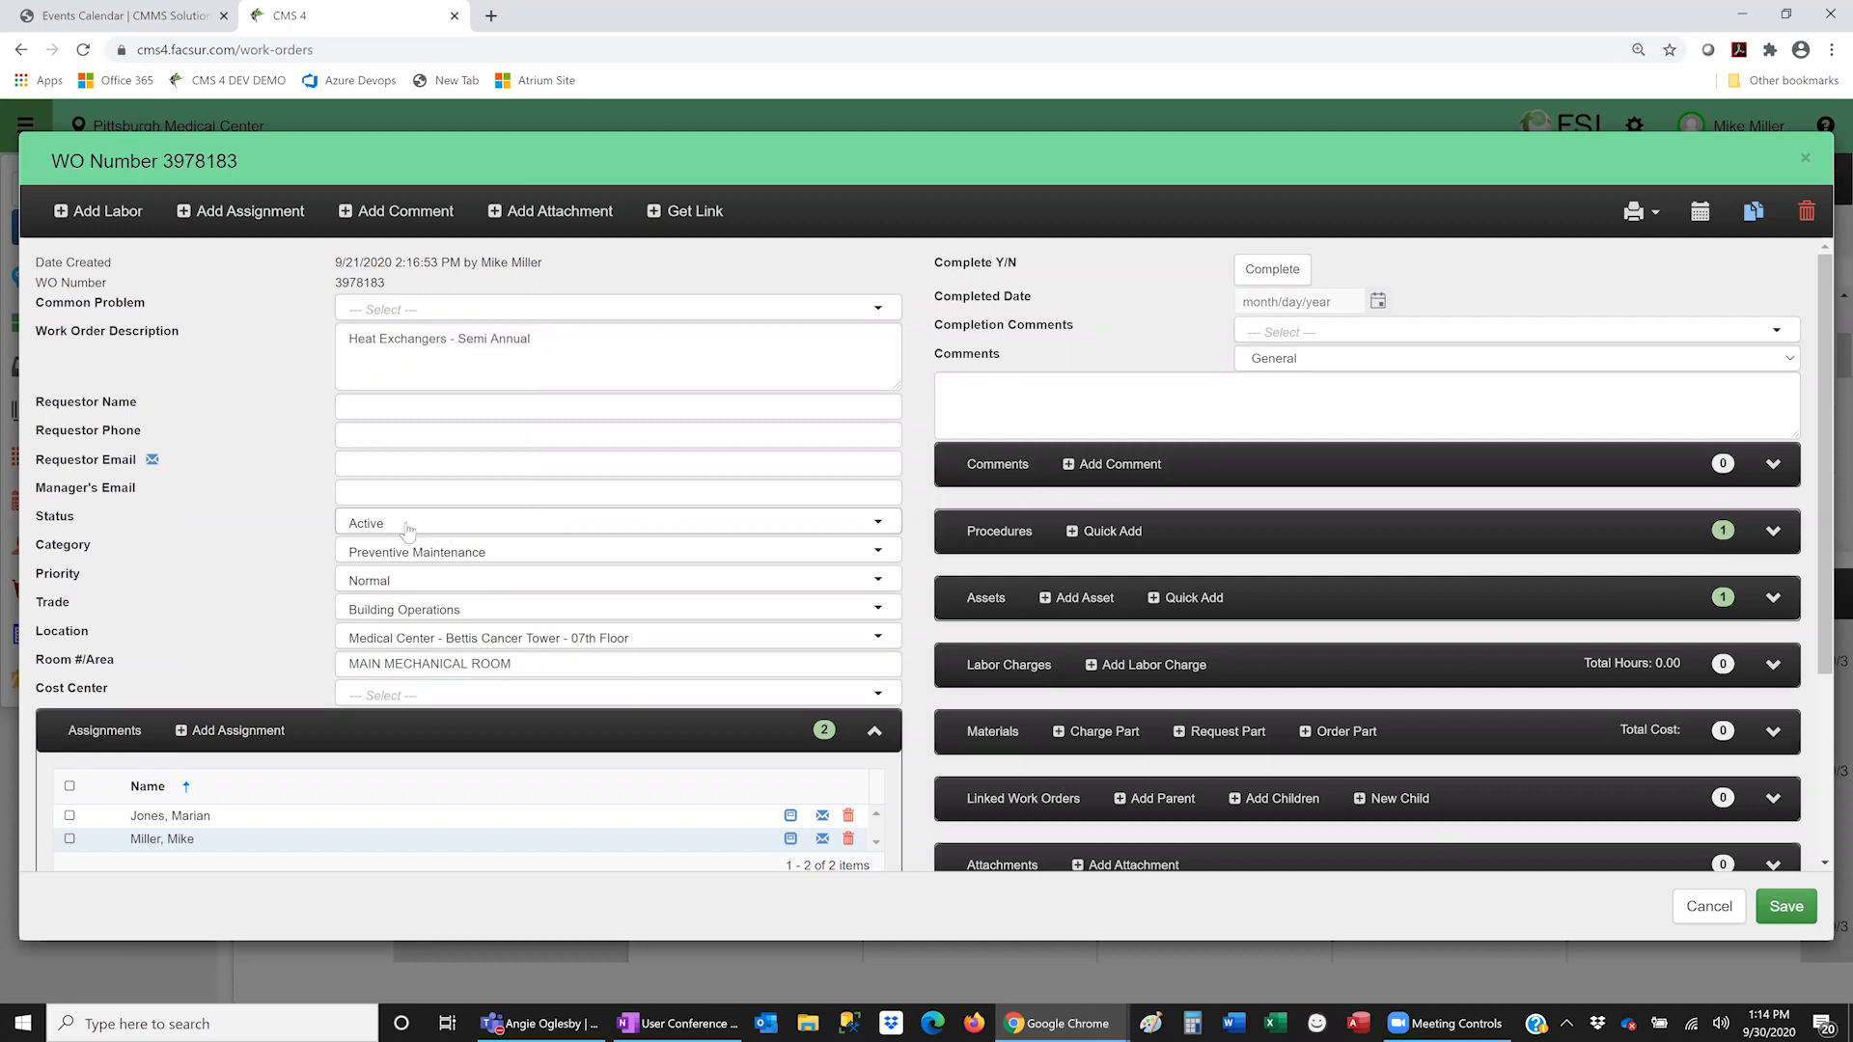
pyautogui.click(1717, 915)
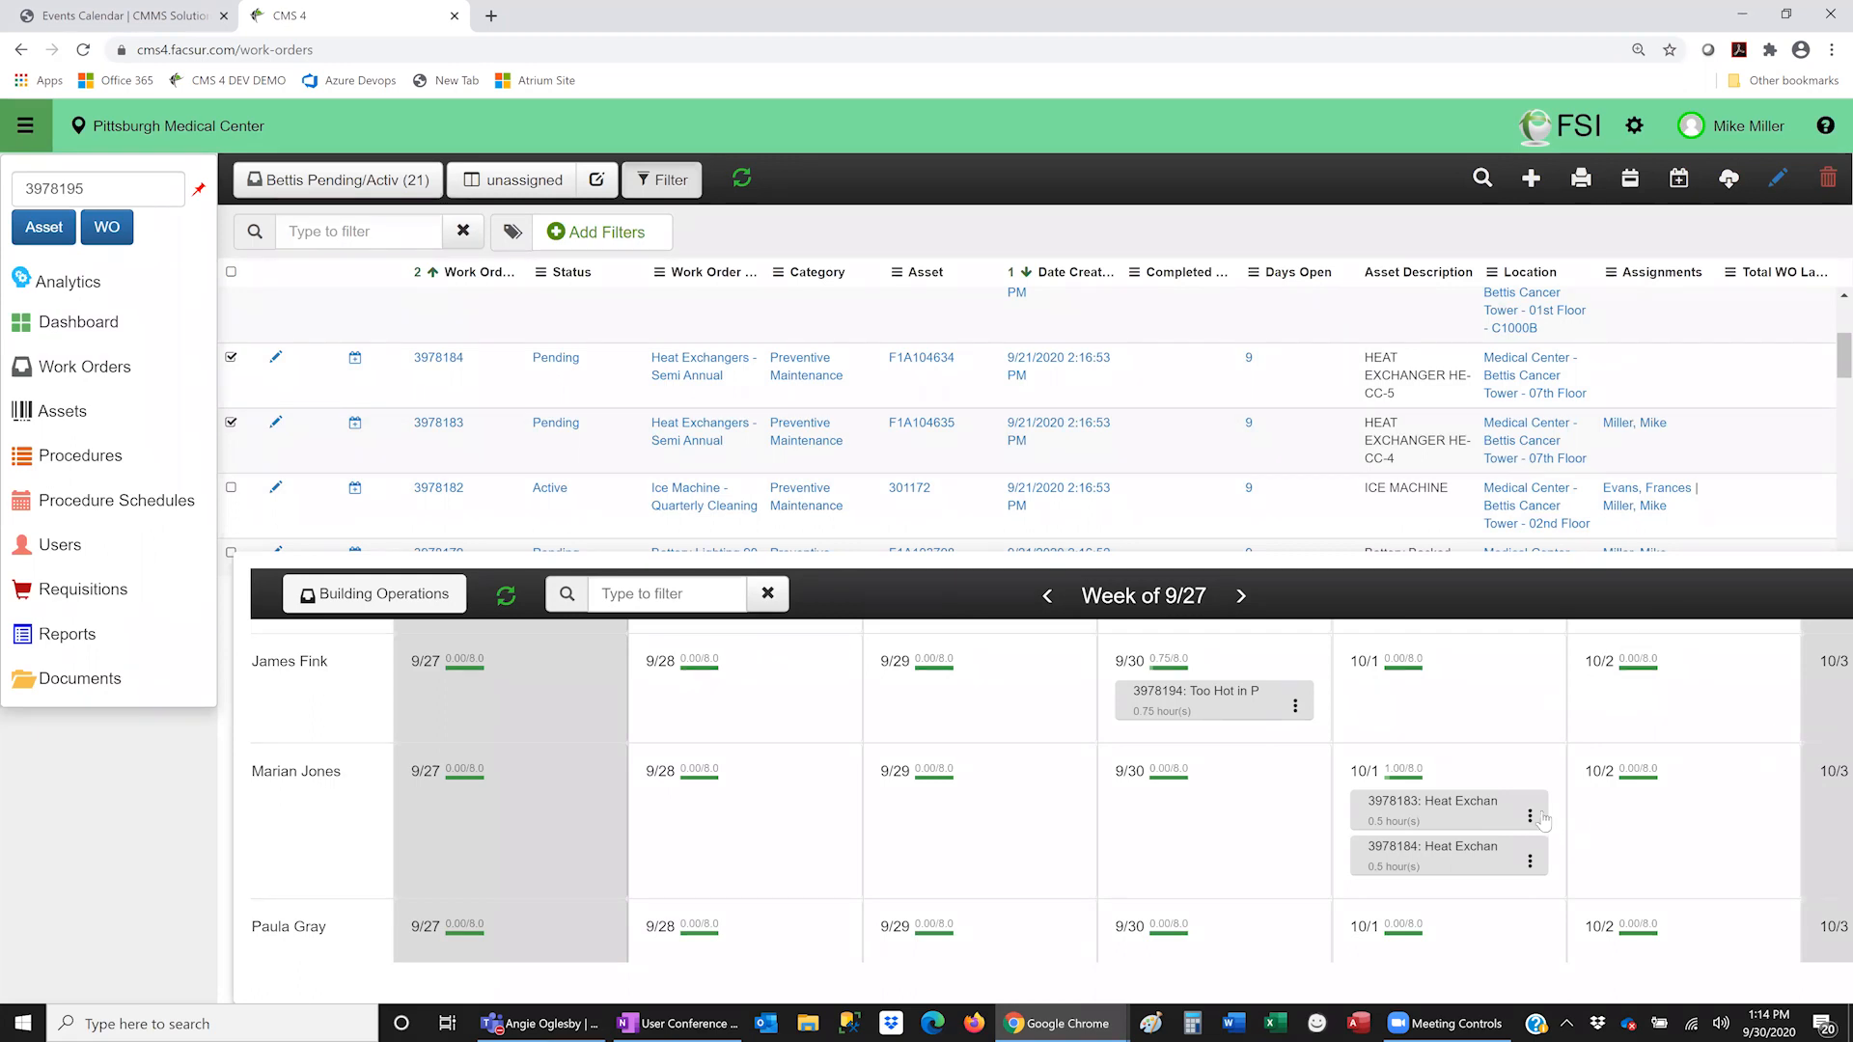
pyautogui.click(1529, 817)
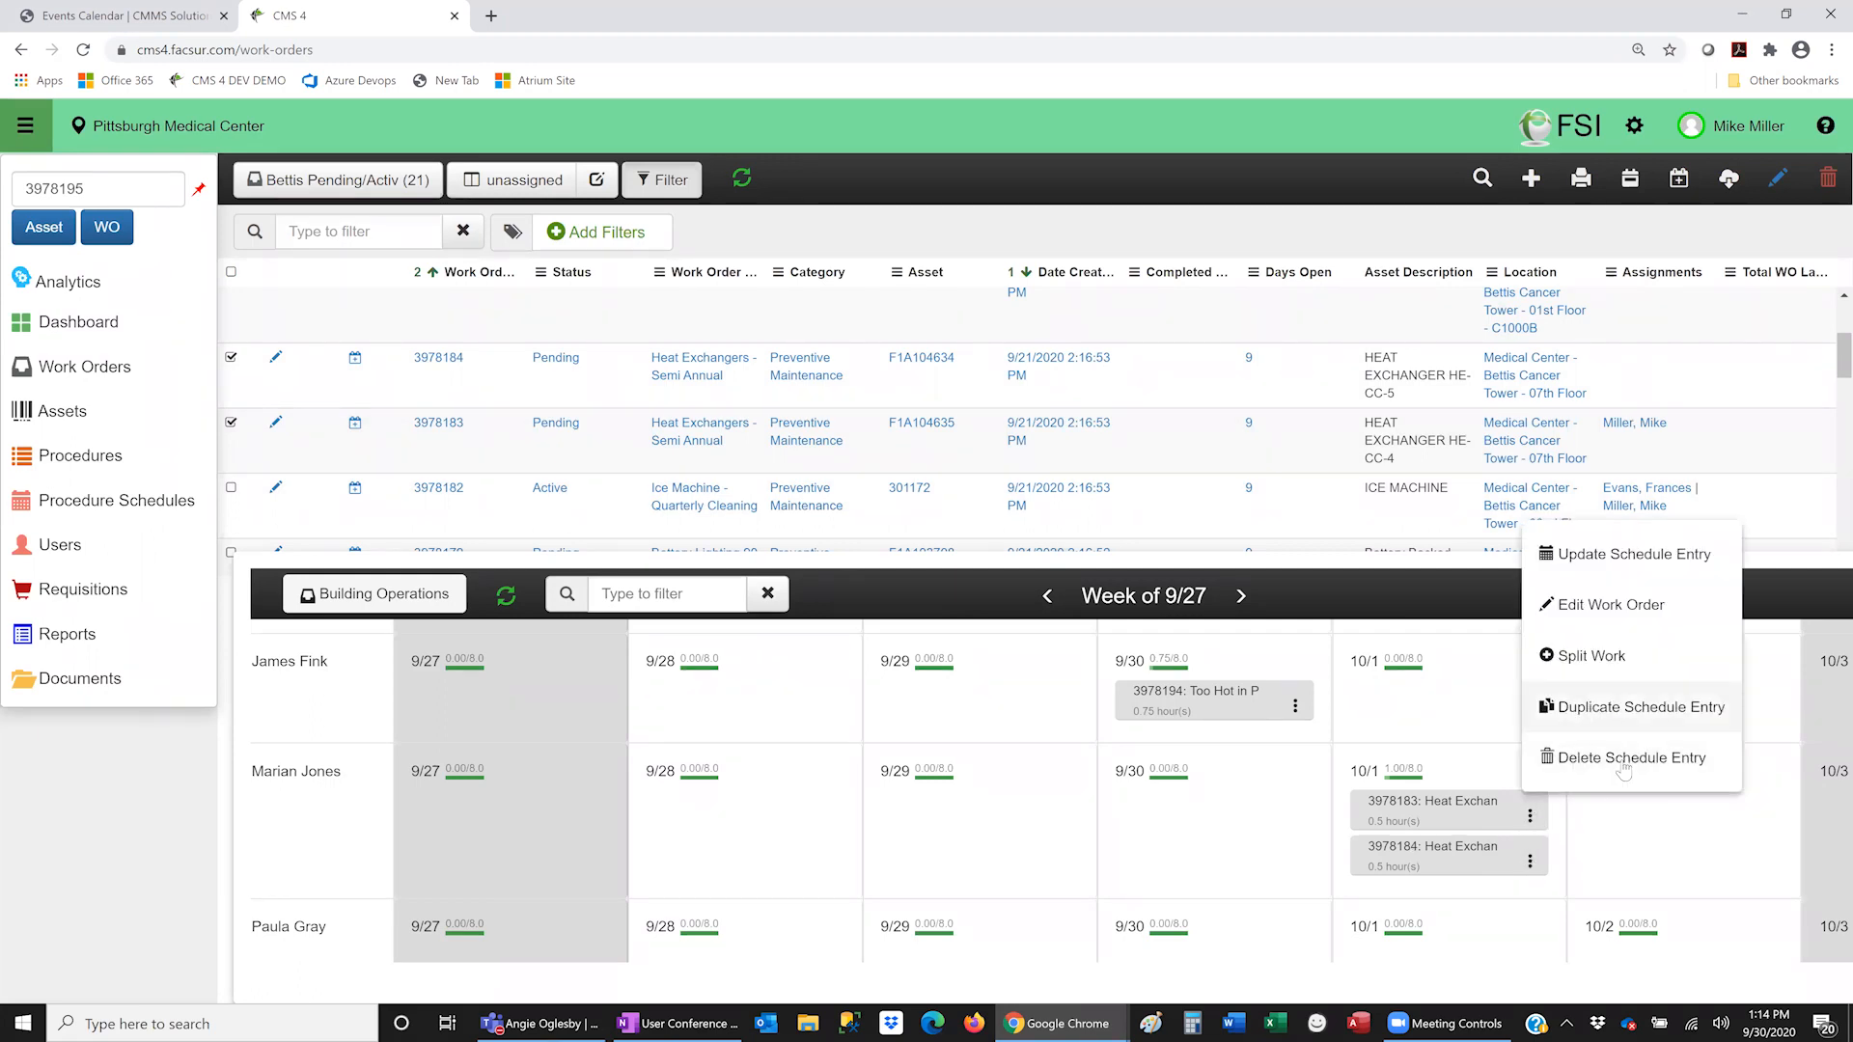
pyautogui.click(1620, 602)
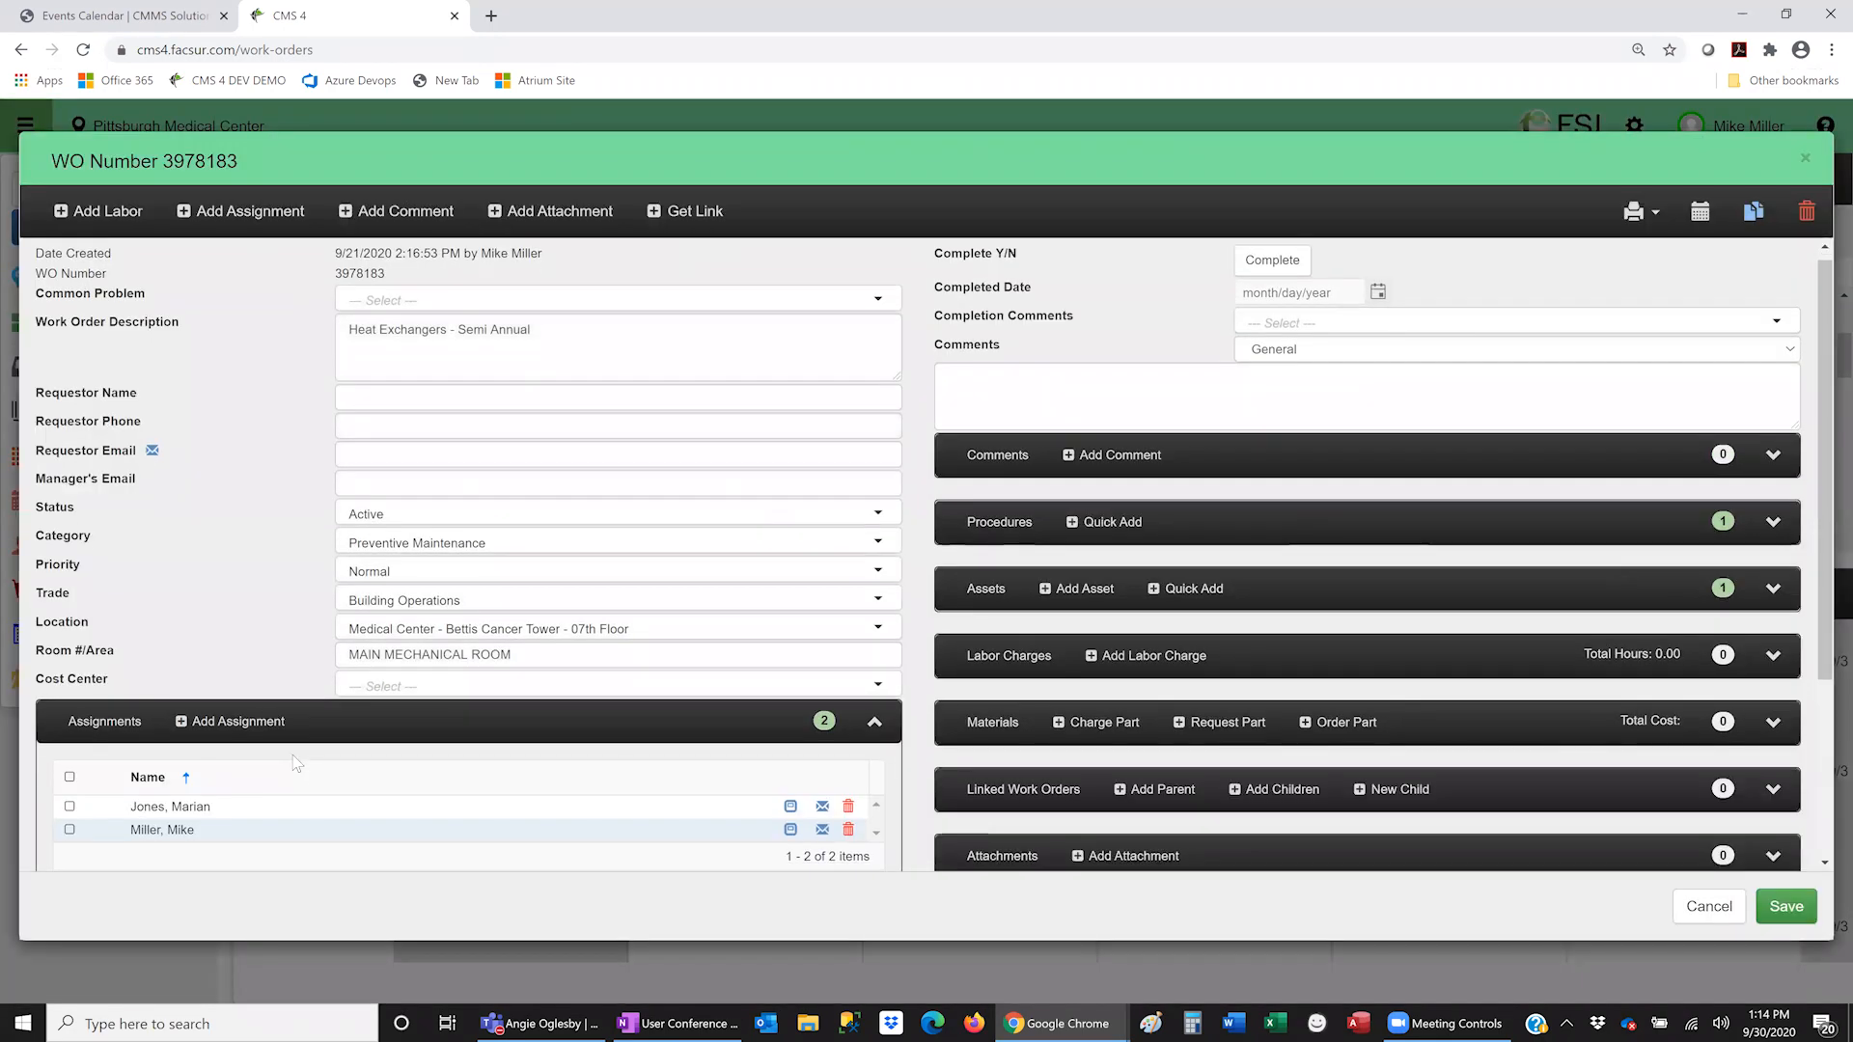
pyautogui.scroll(-3, 296, 763)
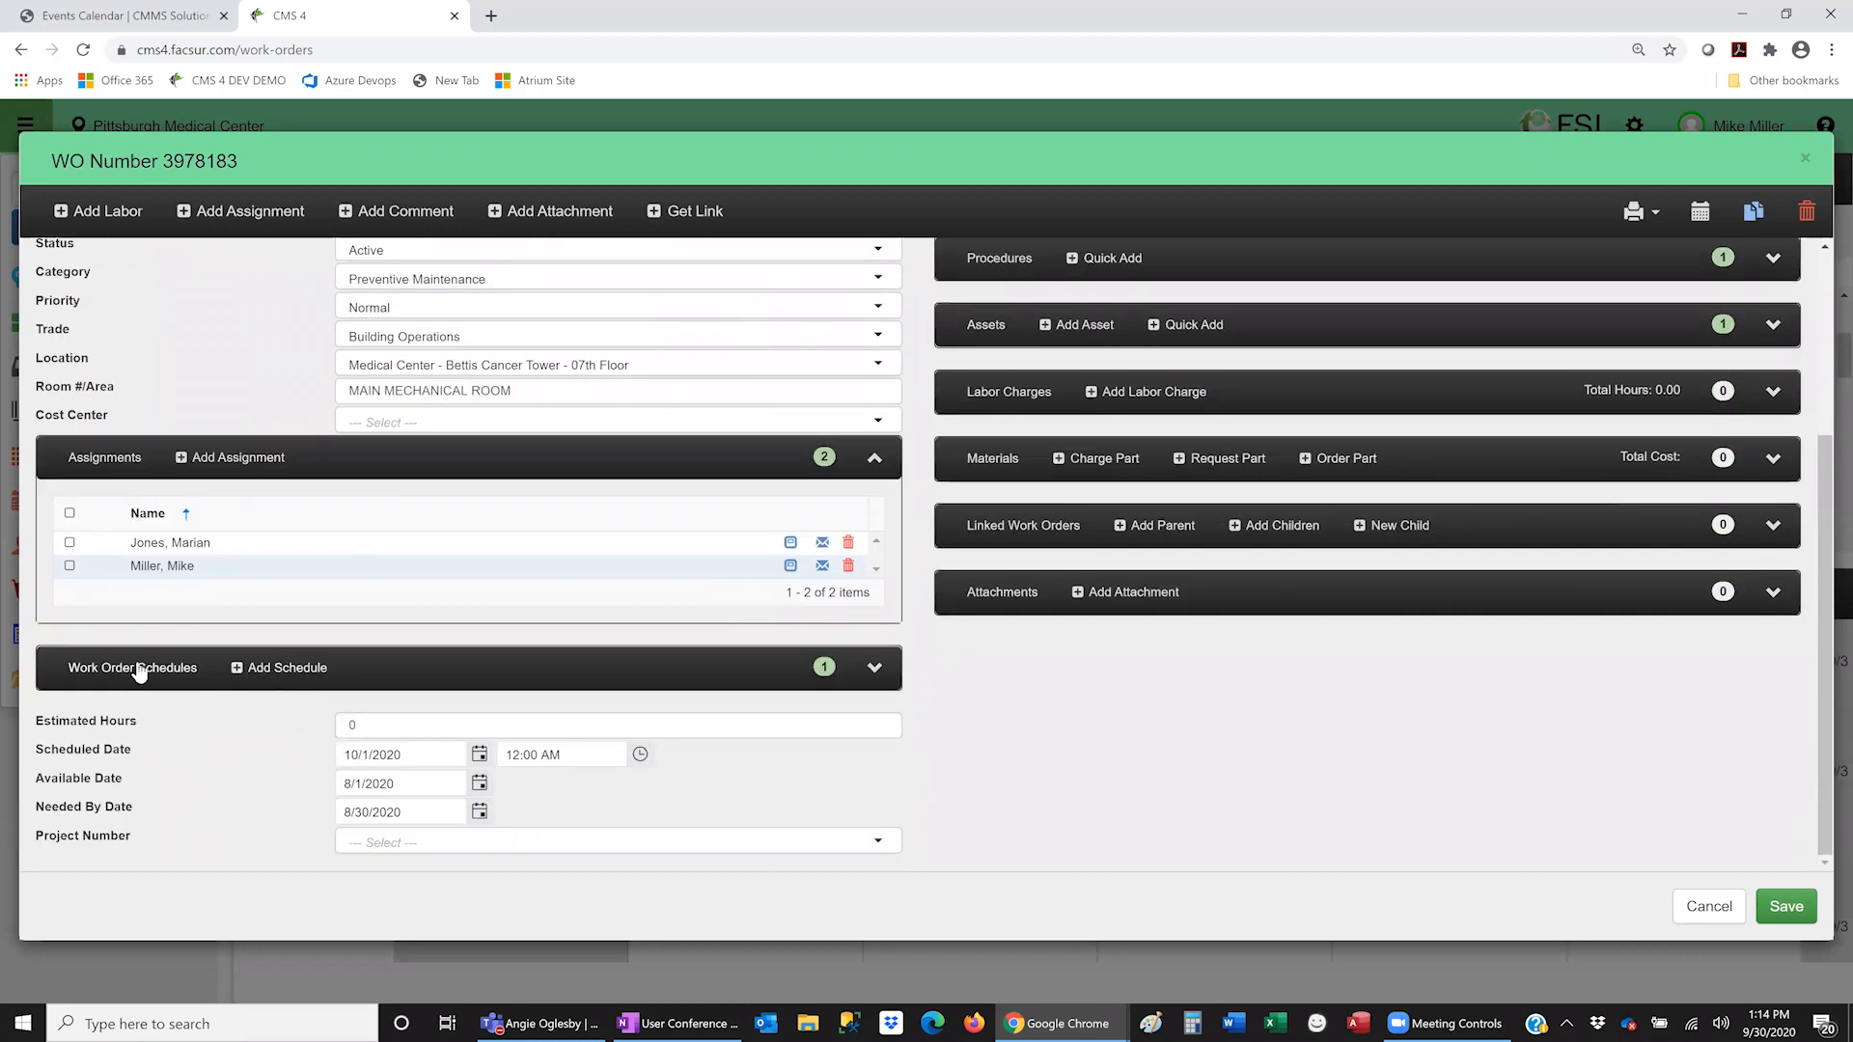
pyautogui.click(876, 669)
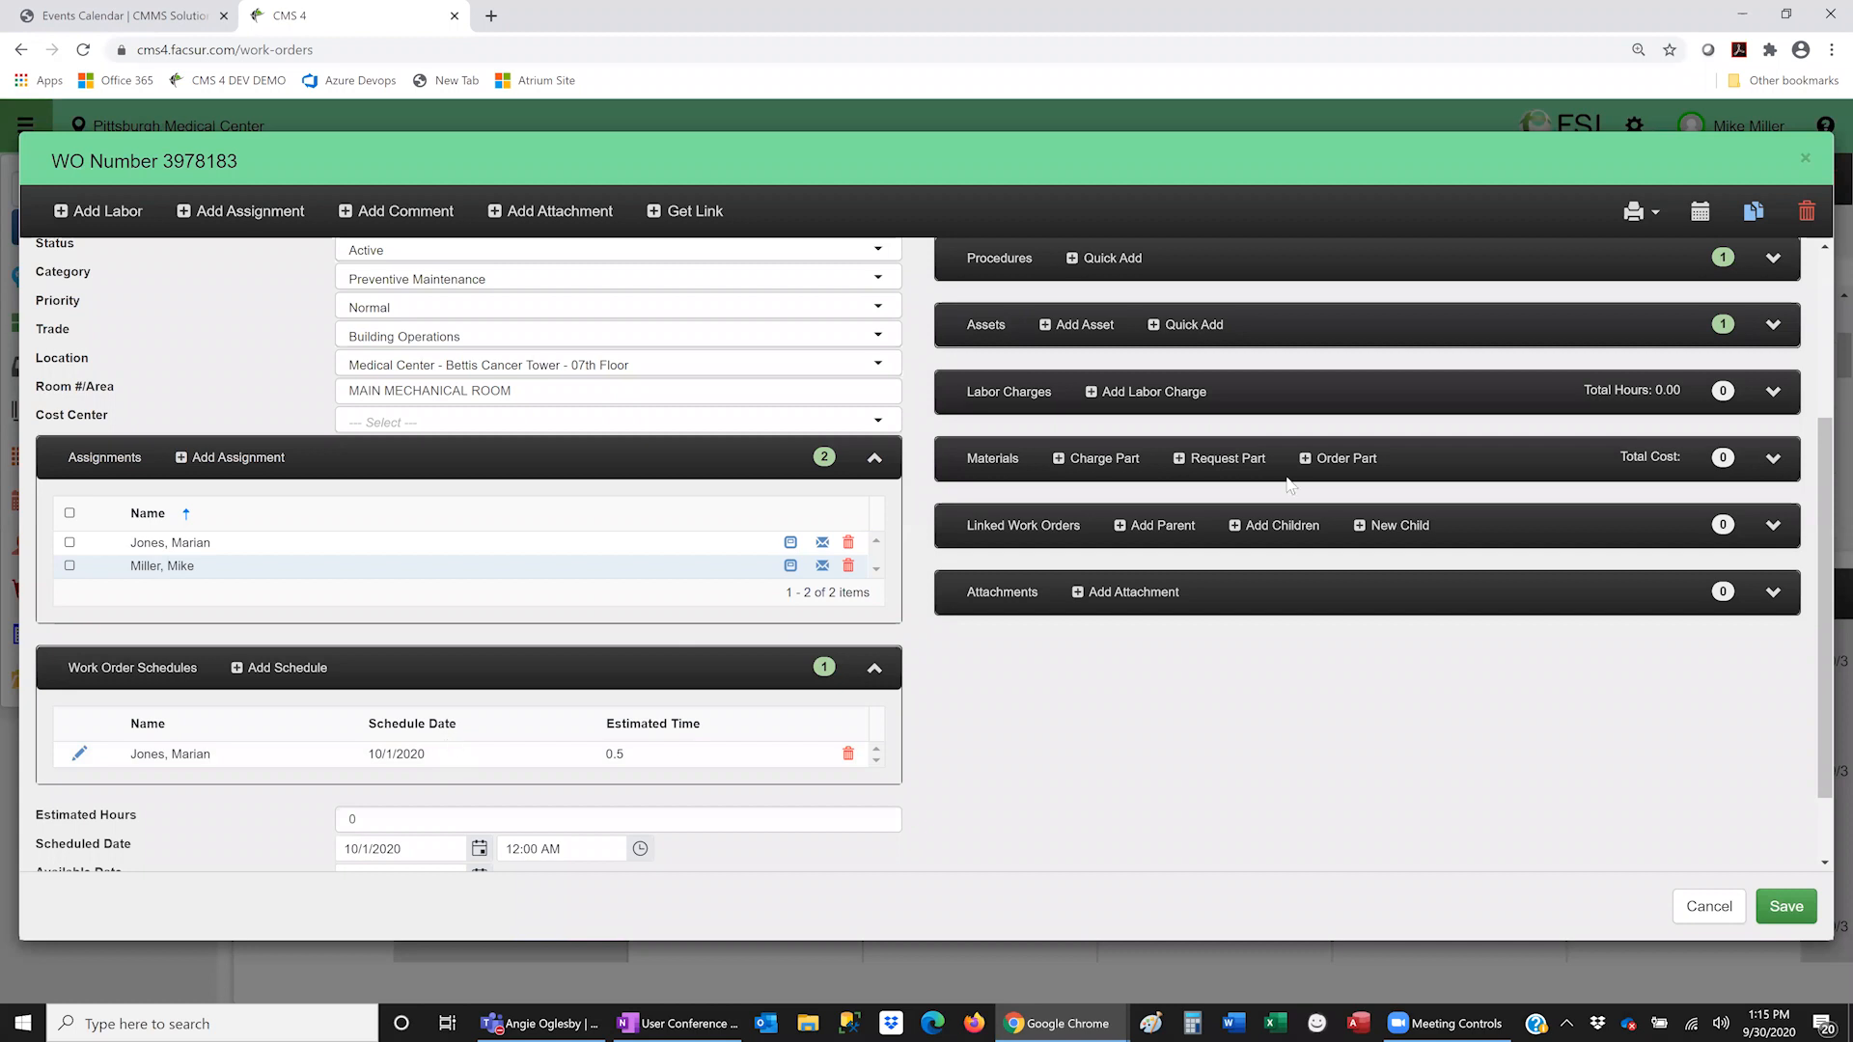
pyautogui.click(1708, 907)
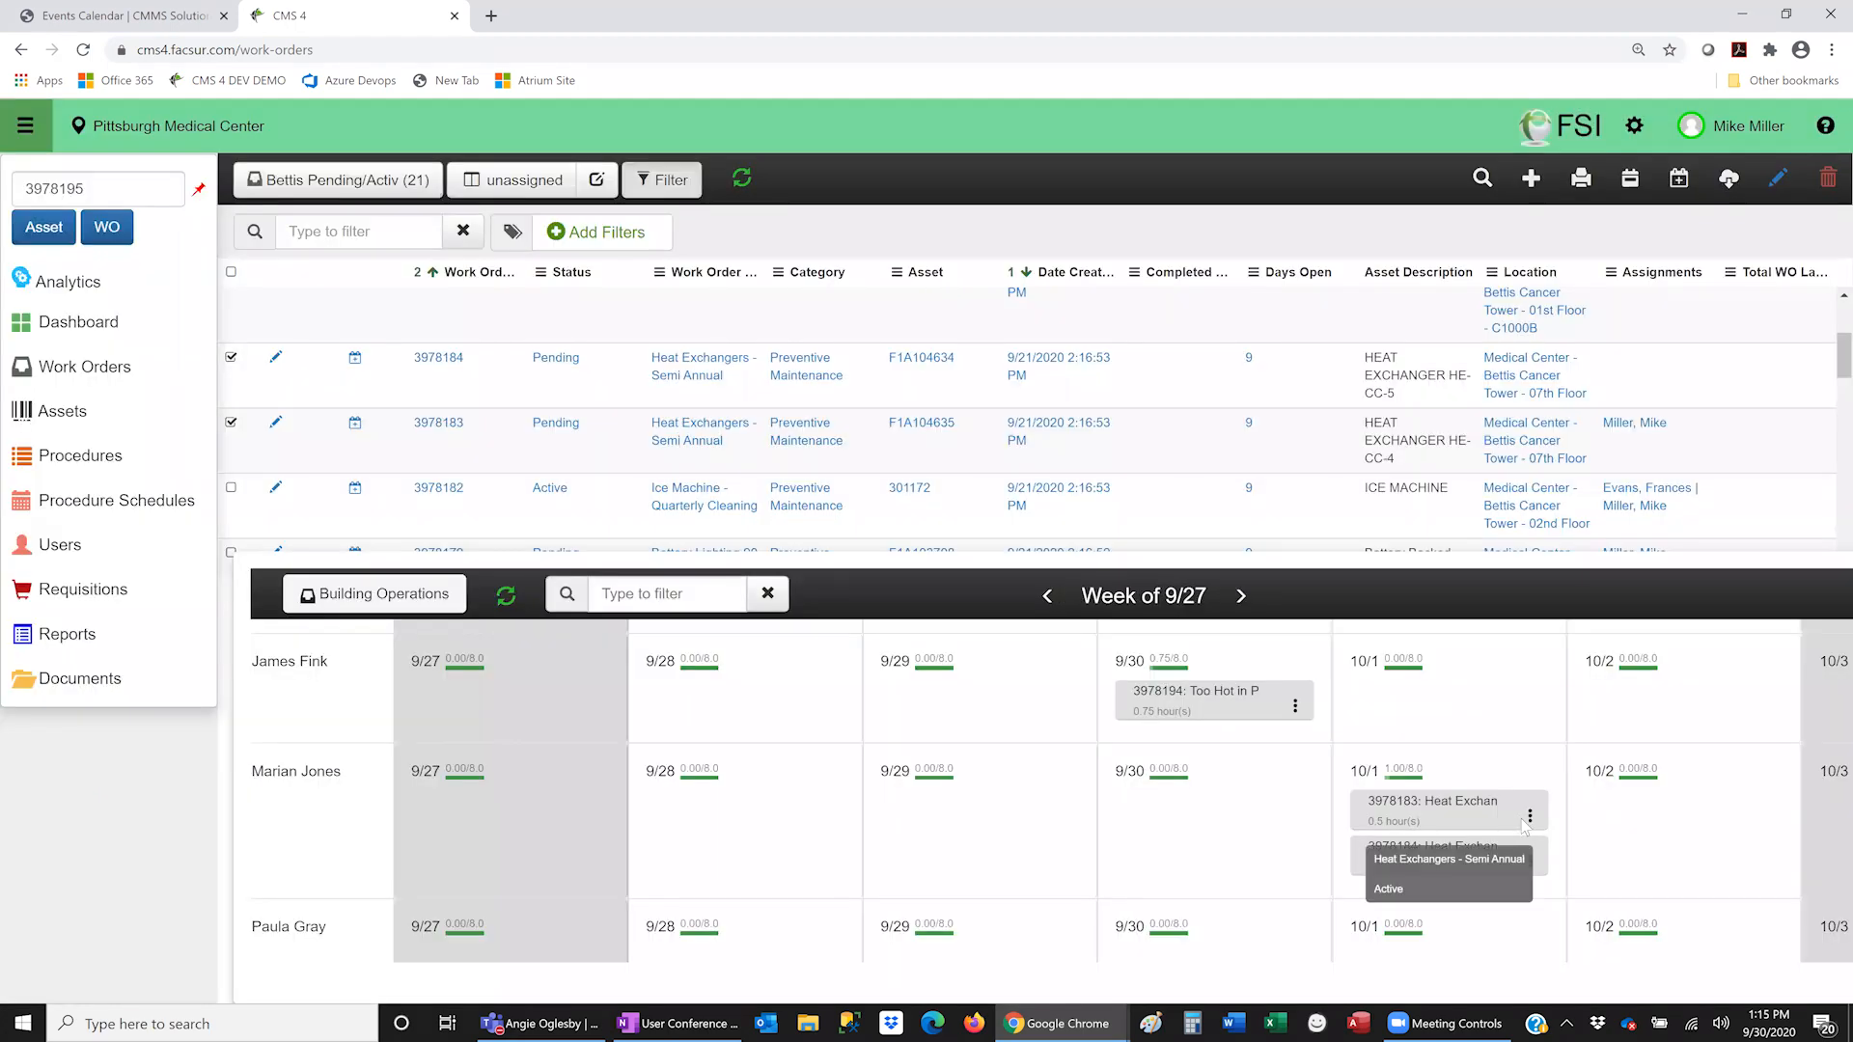
# - Split work order 3978194 to the first technician, scheduled on 10/1/2020
pyautogui.click(1296, 707)
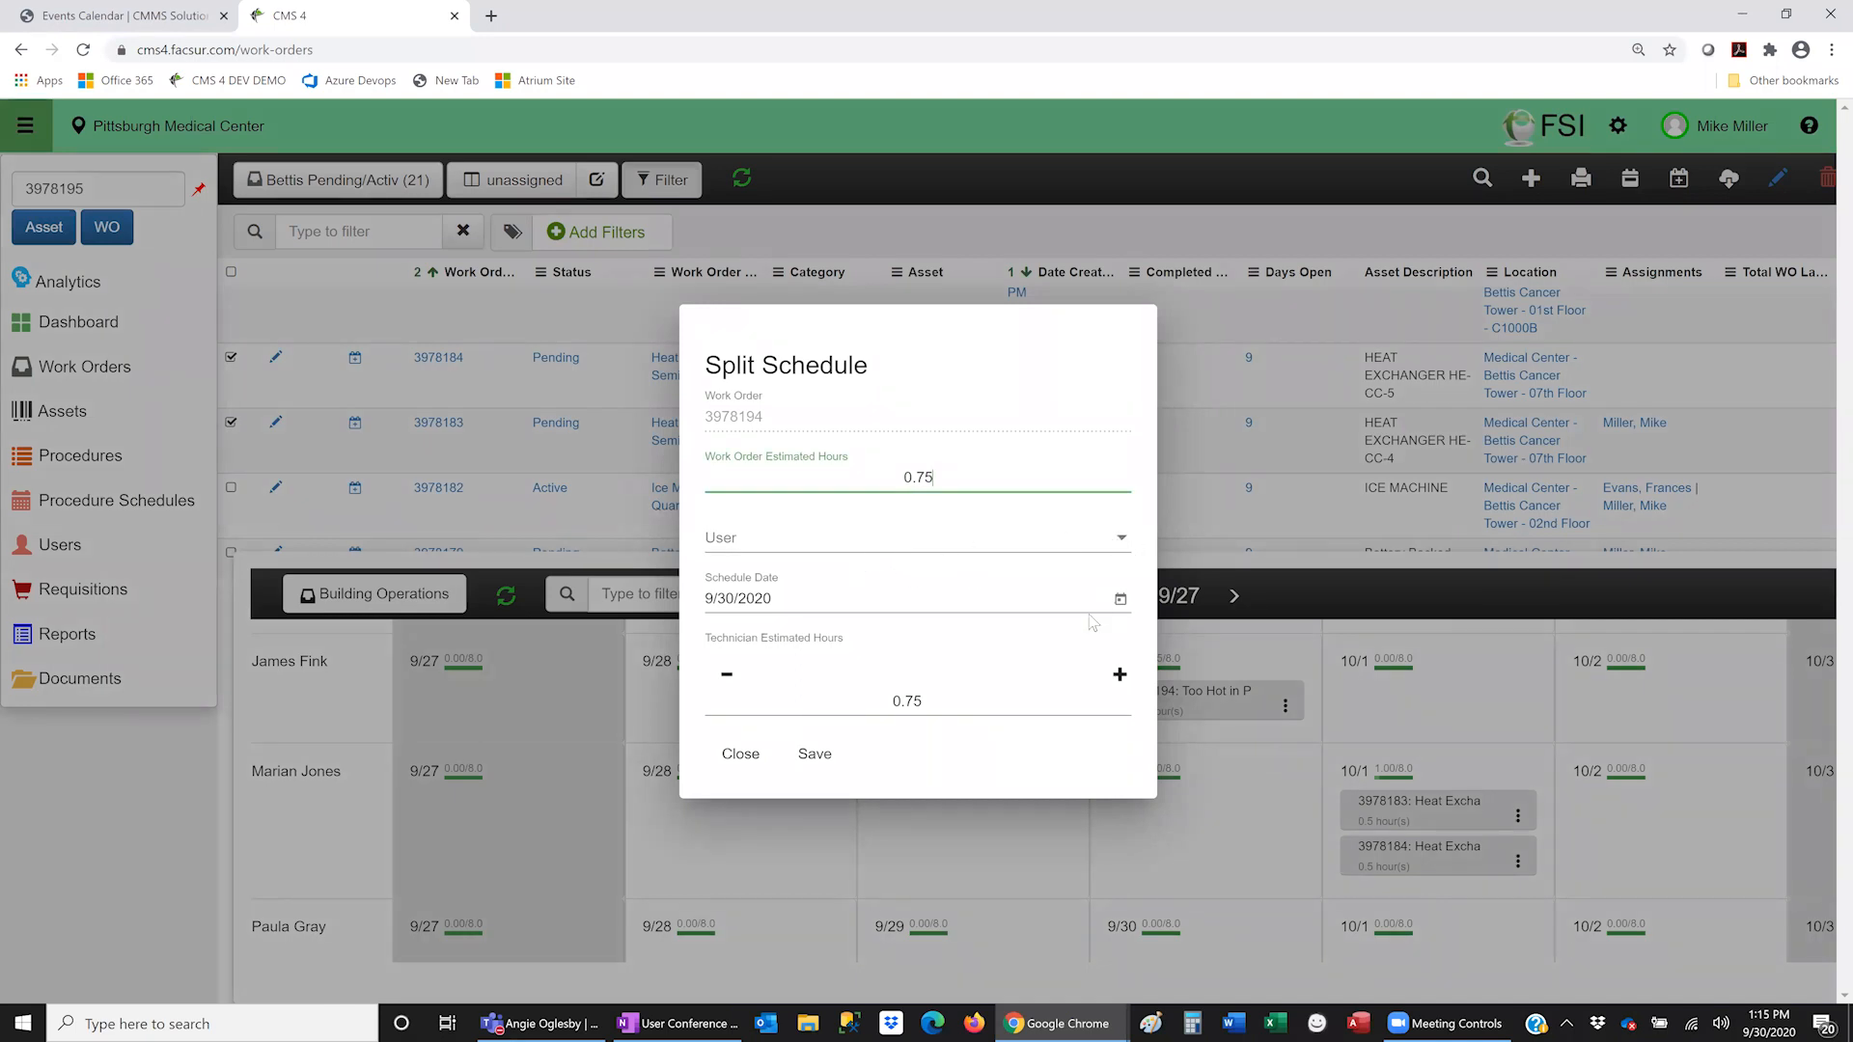
pyautogui.click(1119, 544)
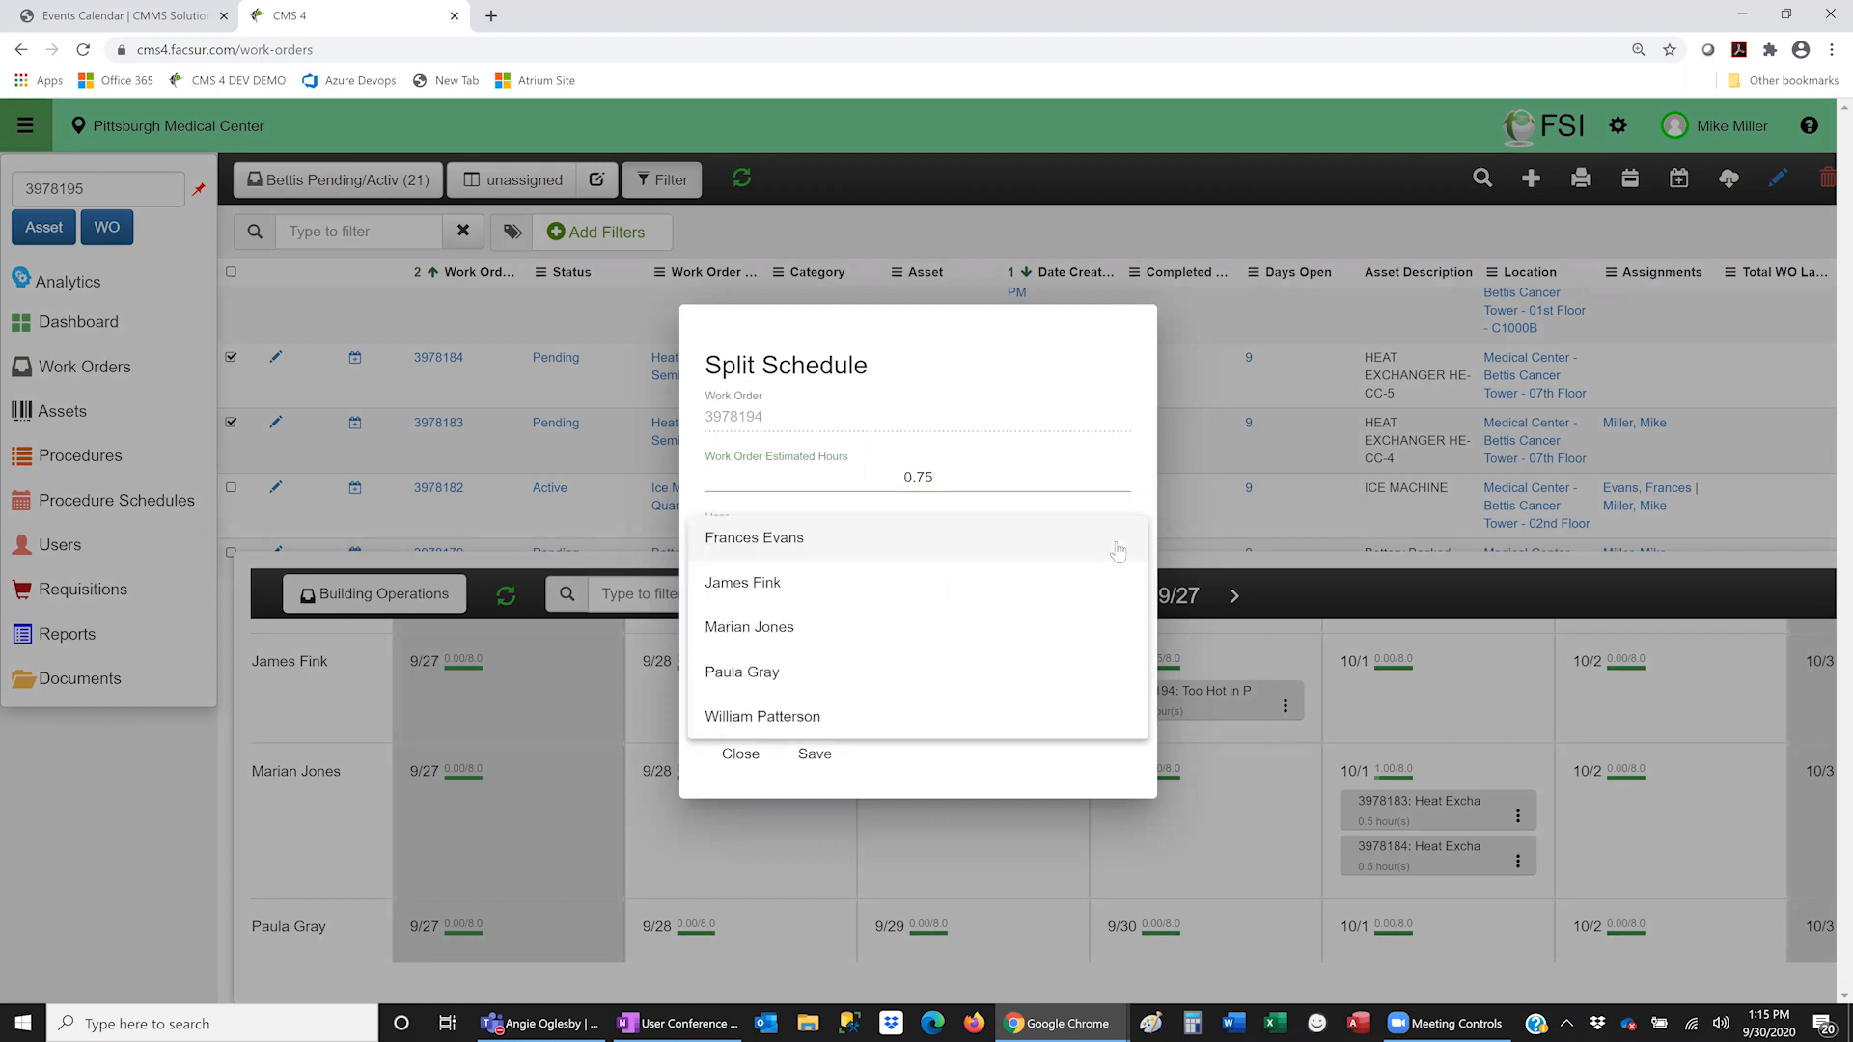
pyautogui.click(1050, 591)
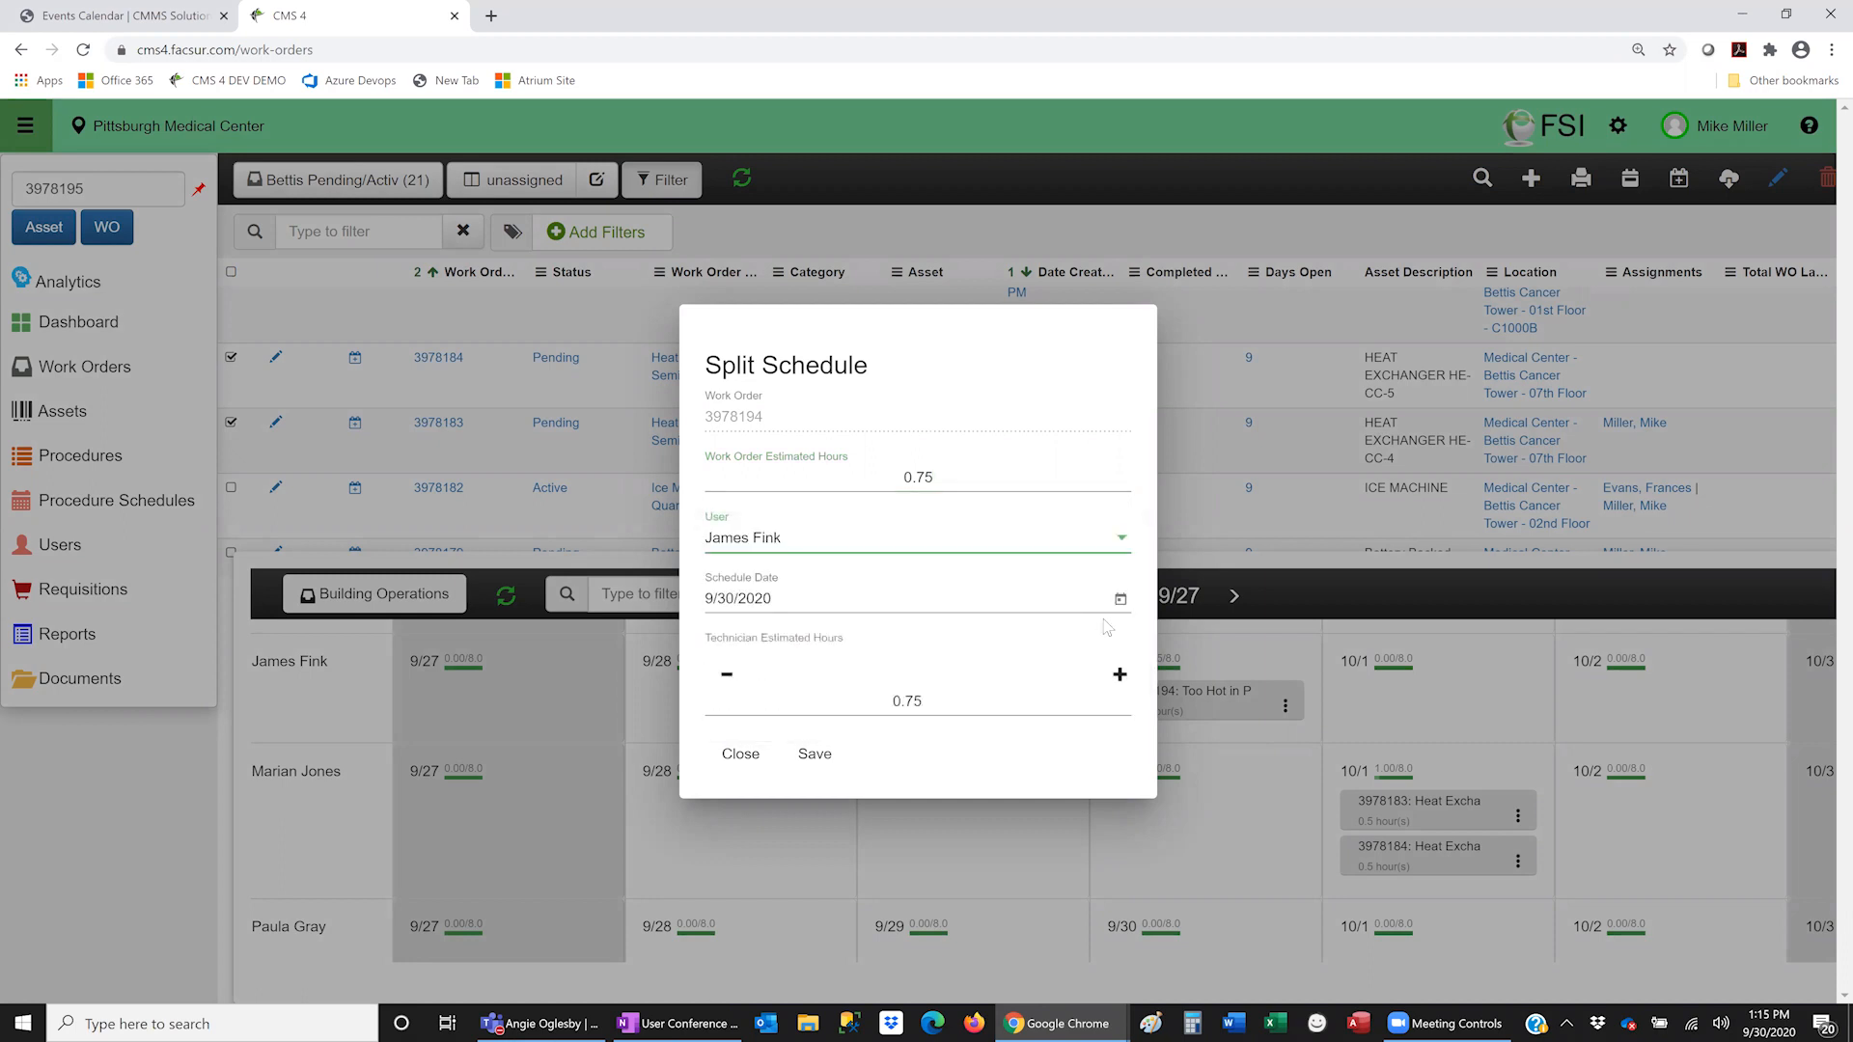
pyautogui.click(1119, 603)
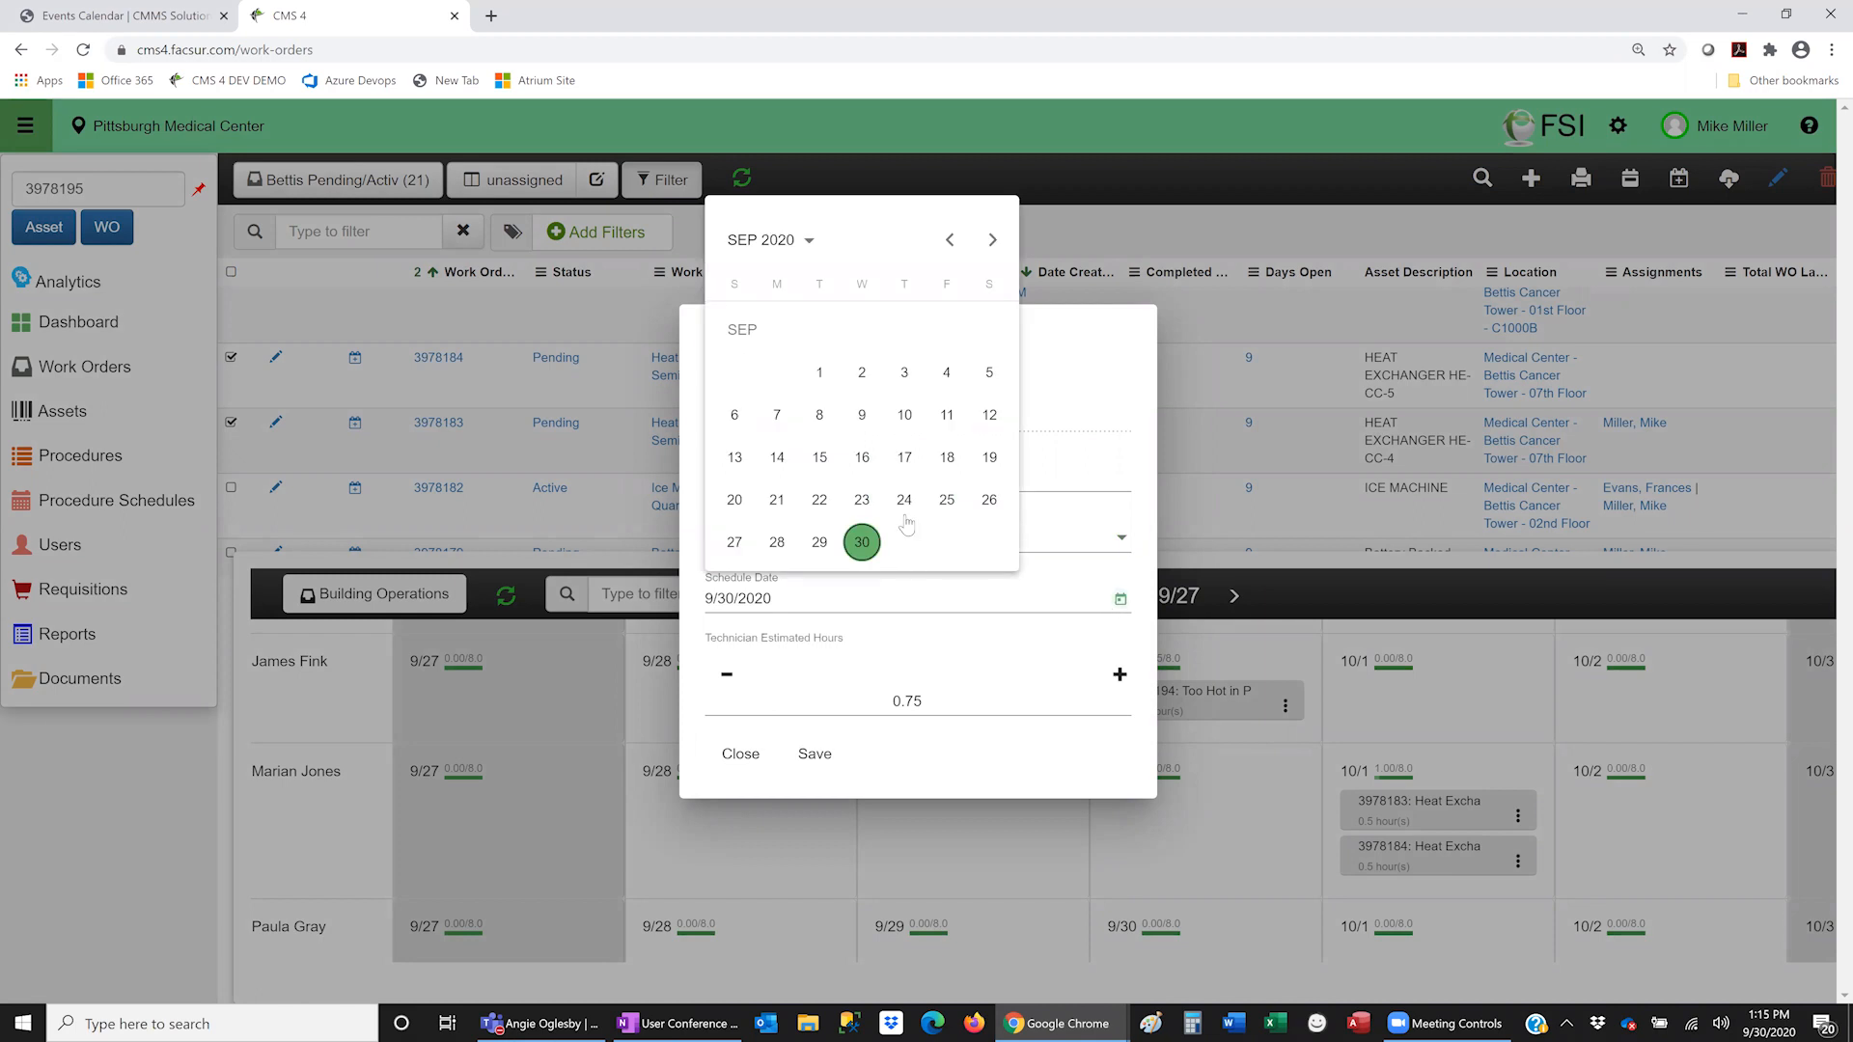
pyautogui.click(993, 239)
pyautogui.click(905, 329)
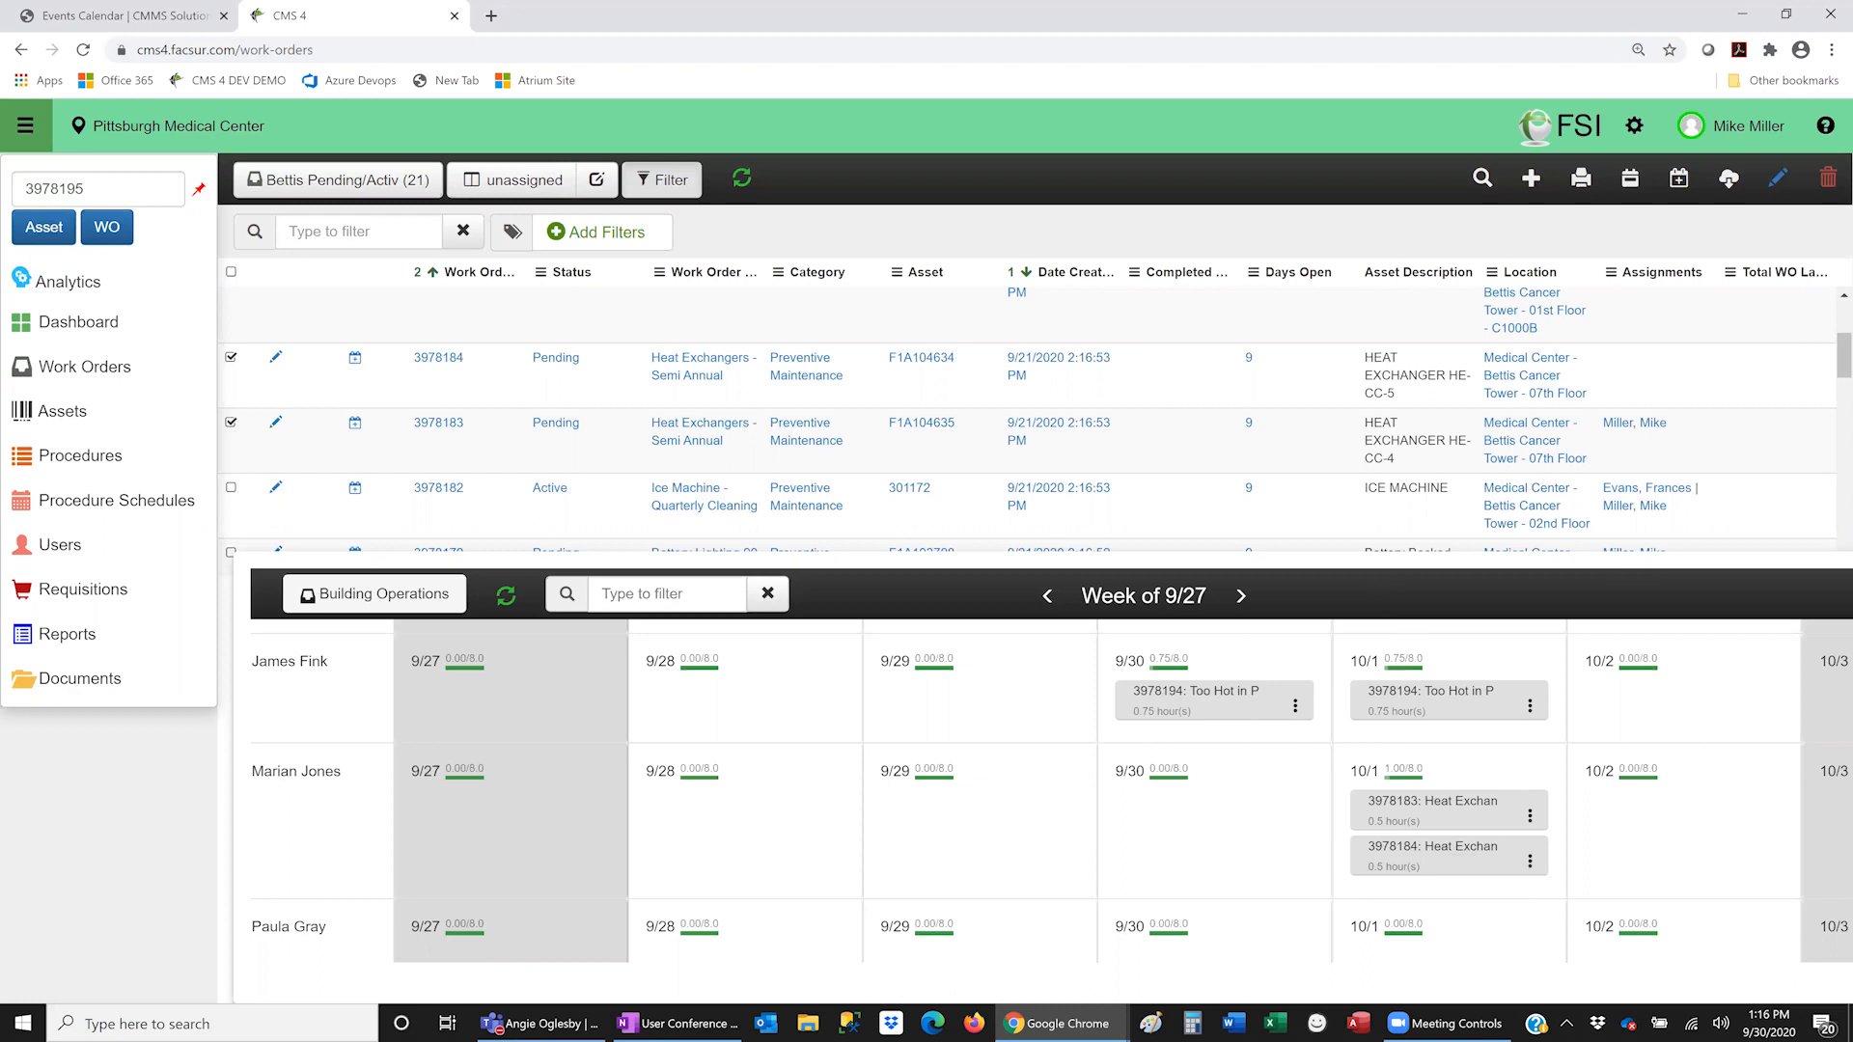
# - Show the Assets list's Warranty Expirations view of six air handlers expiring 9/30/2020
pyautogui.hotkey('alt', 'Tab')
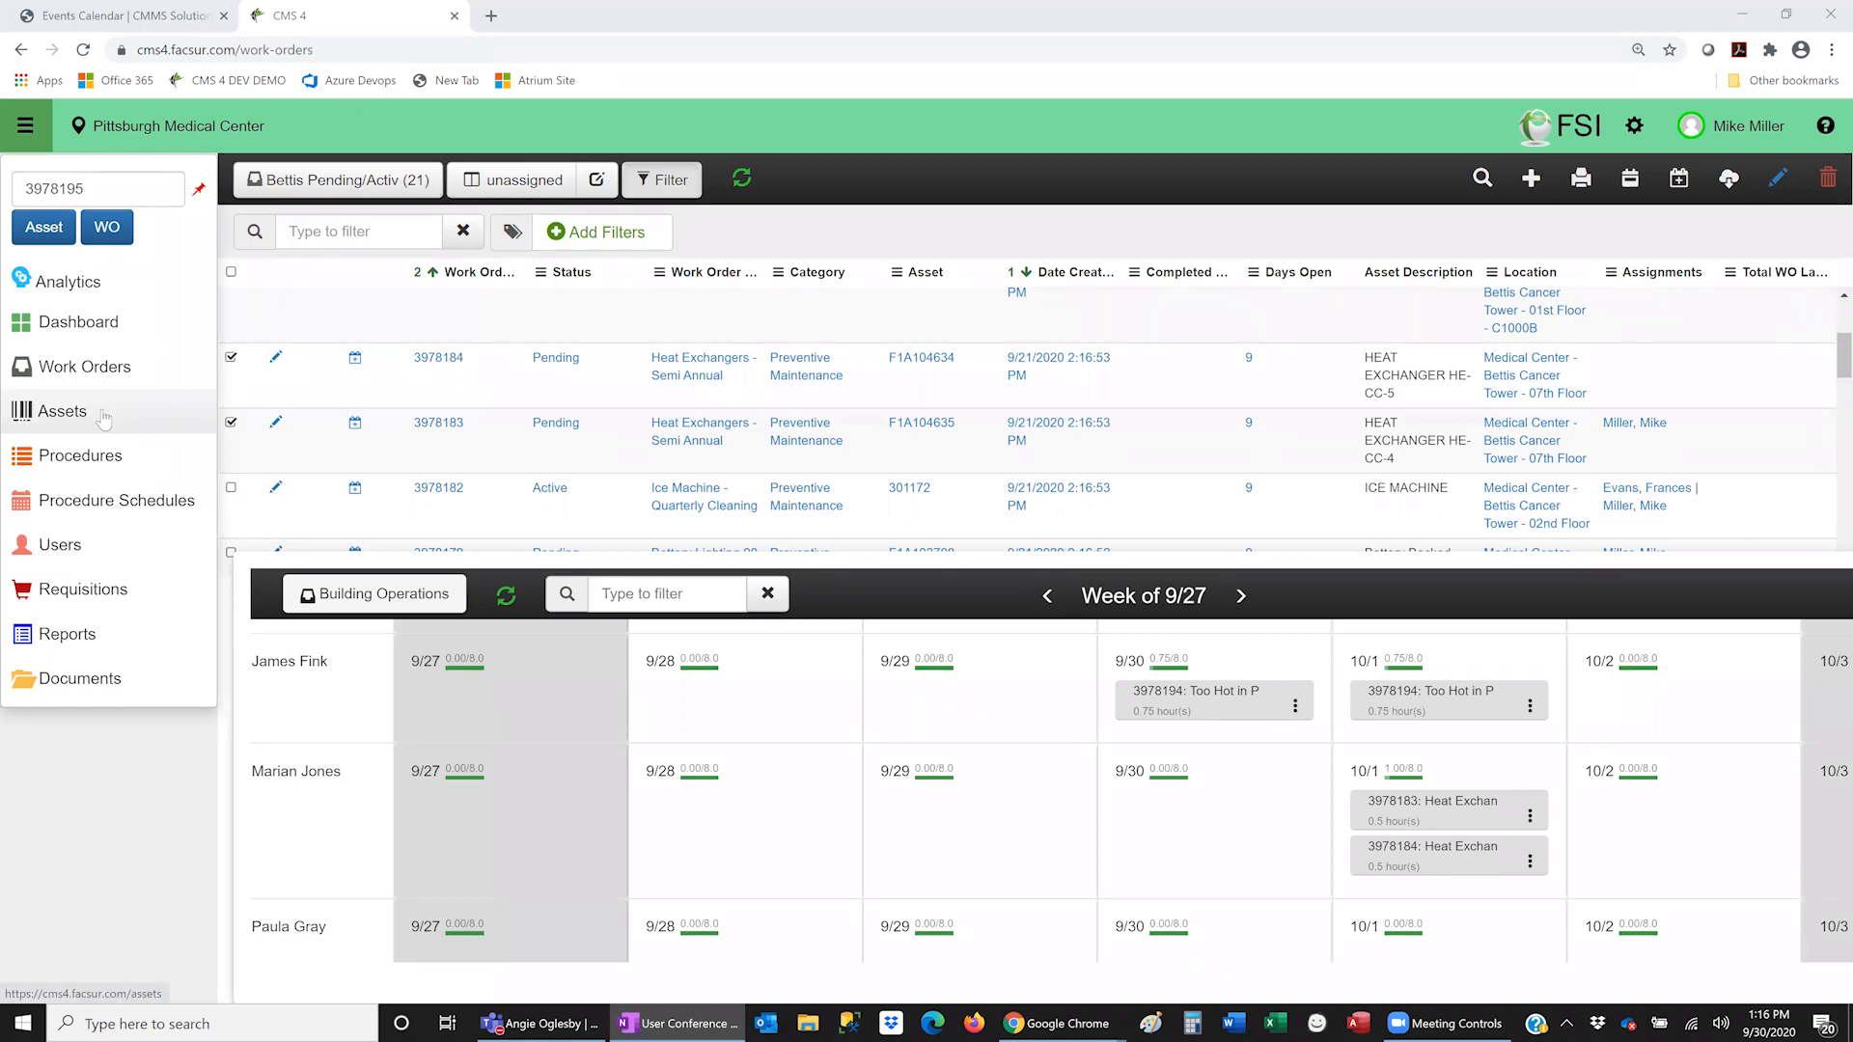
pyautogui.click(157, 422)
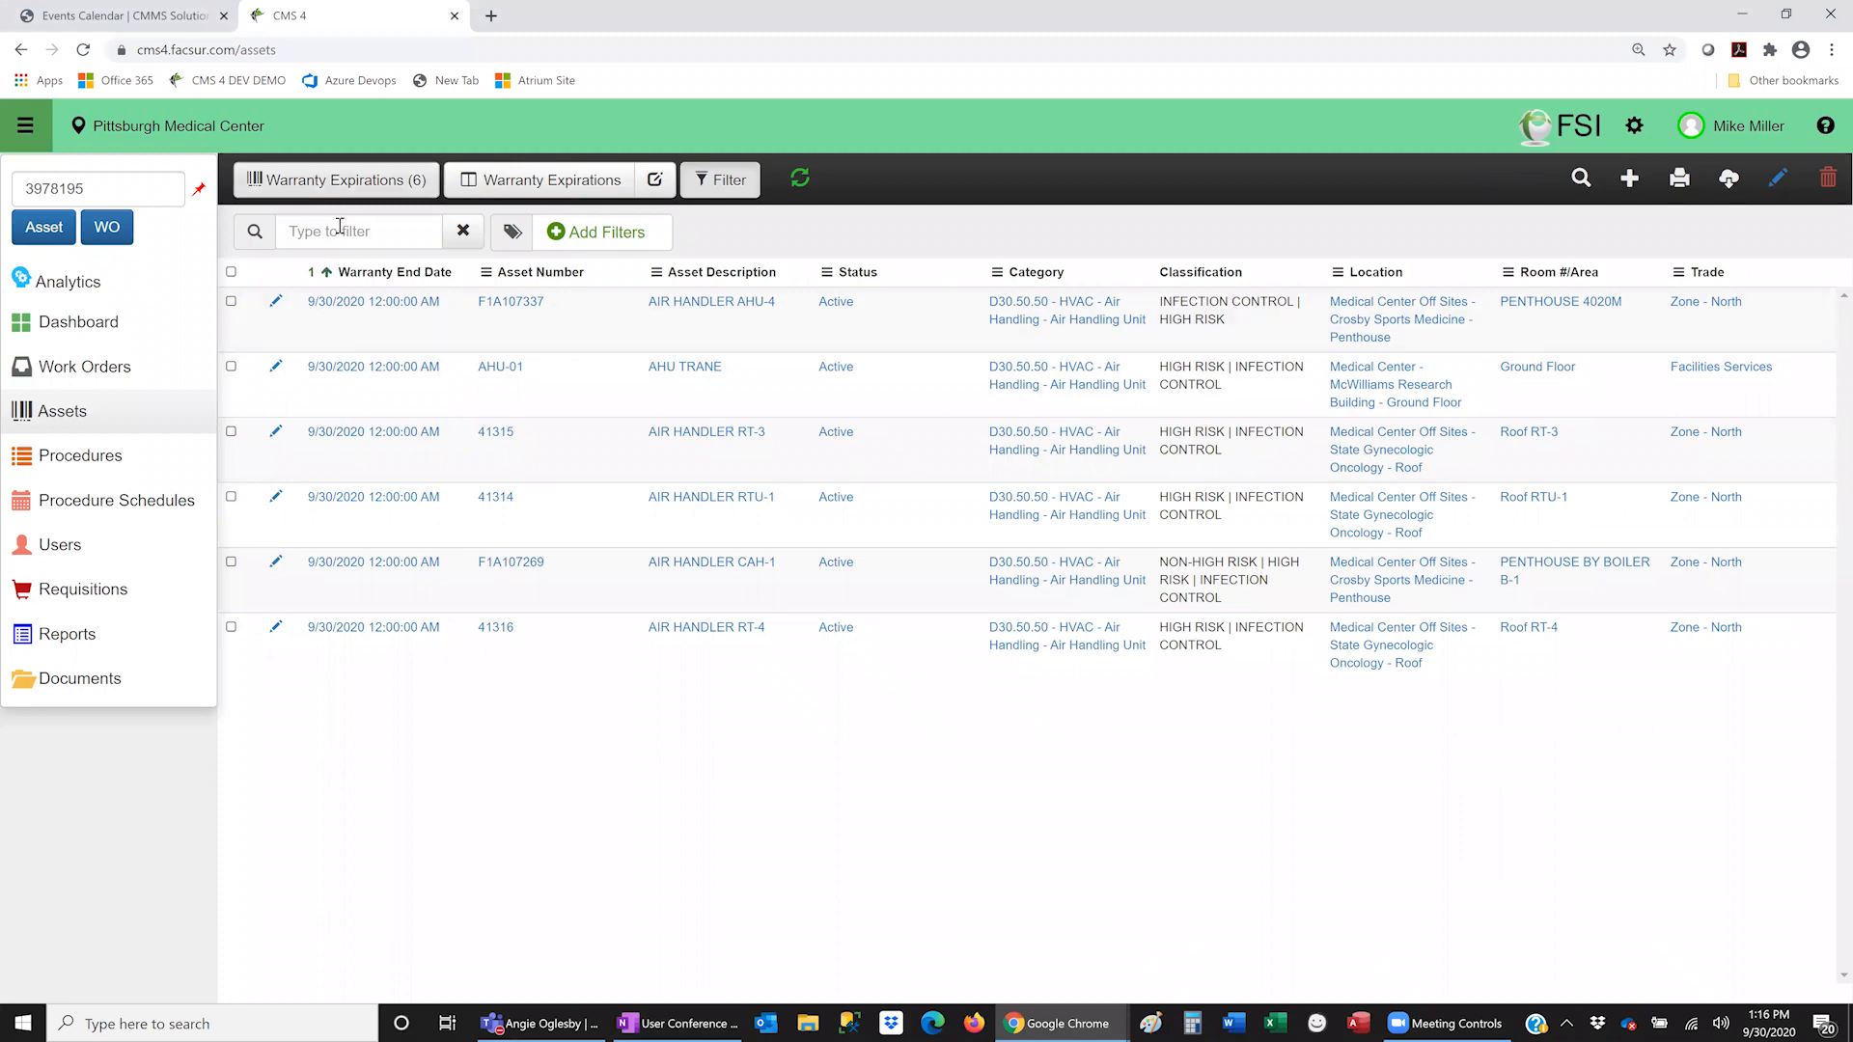
pyautogui.click(278, 302)
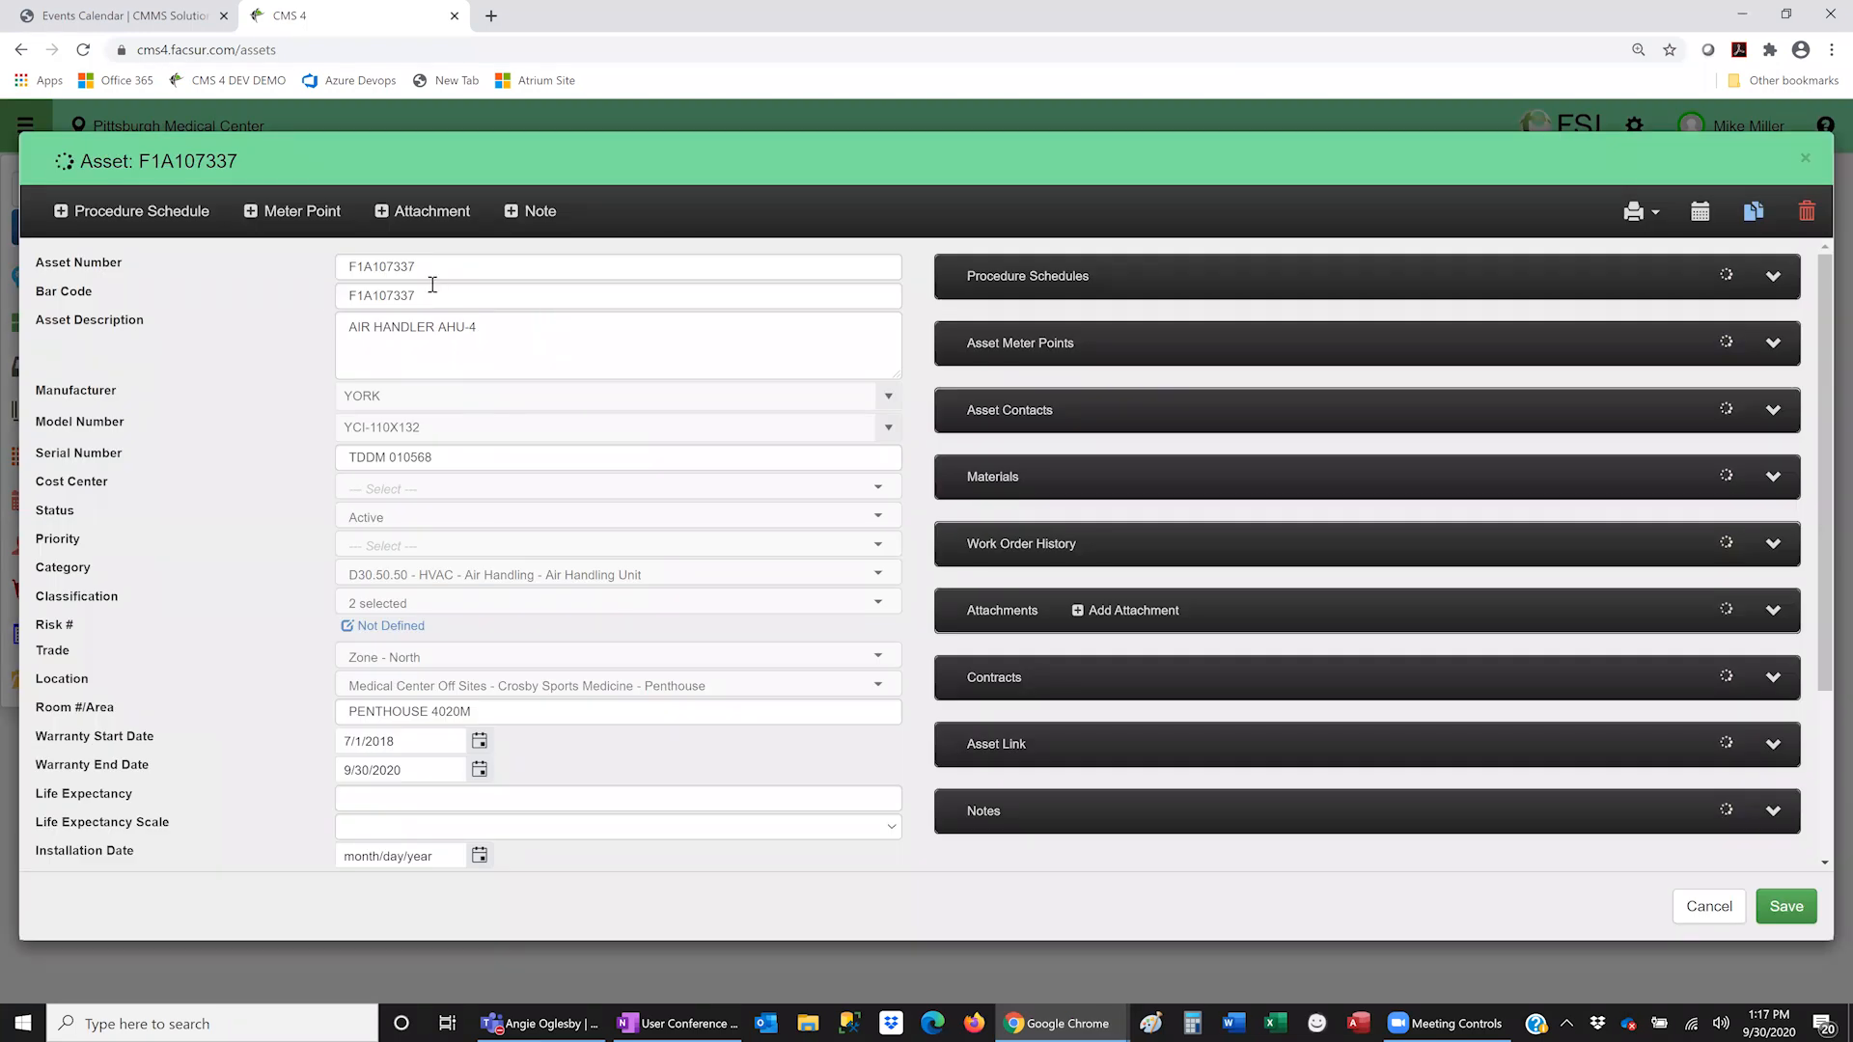
pyautogui.moveTo(348, 289); pyautogui.dragTo(509, 296)
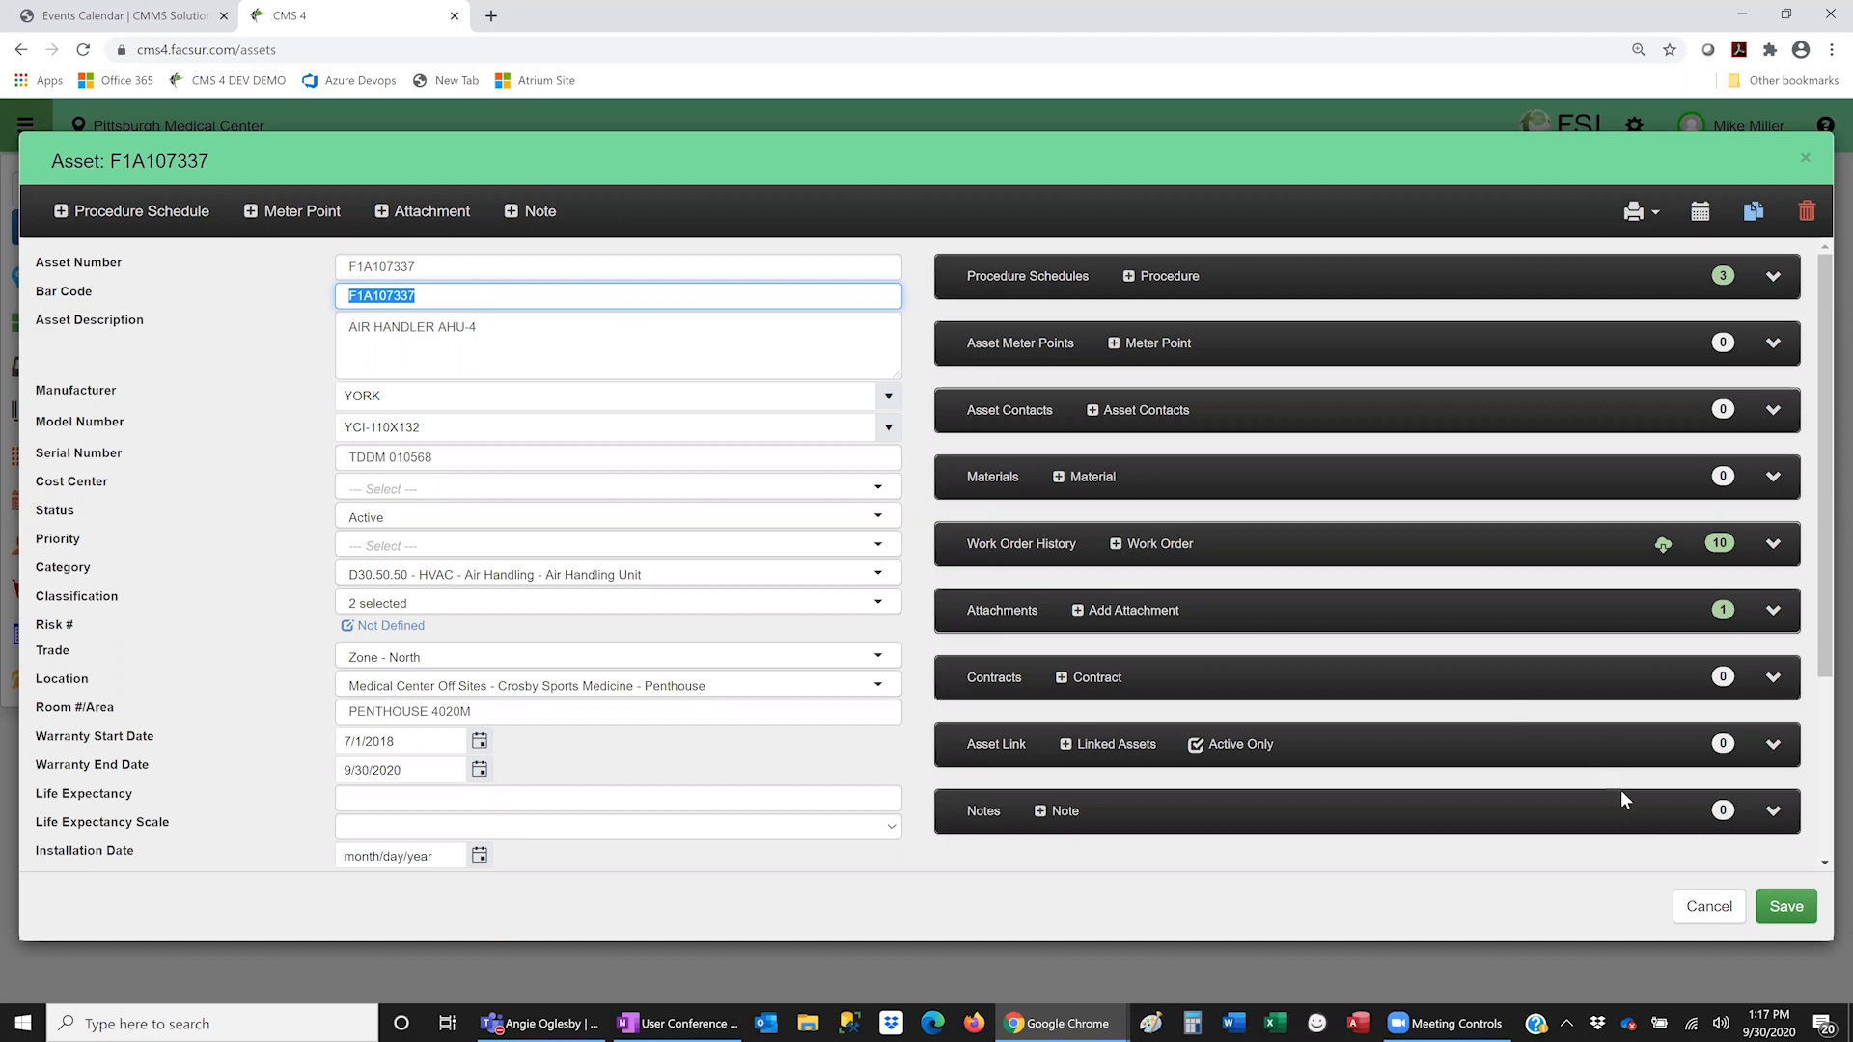
pyautogui.click(1696, 912)
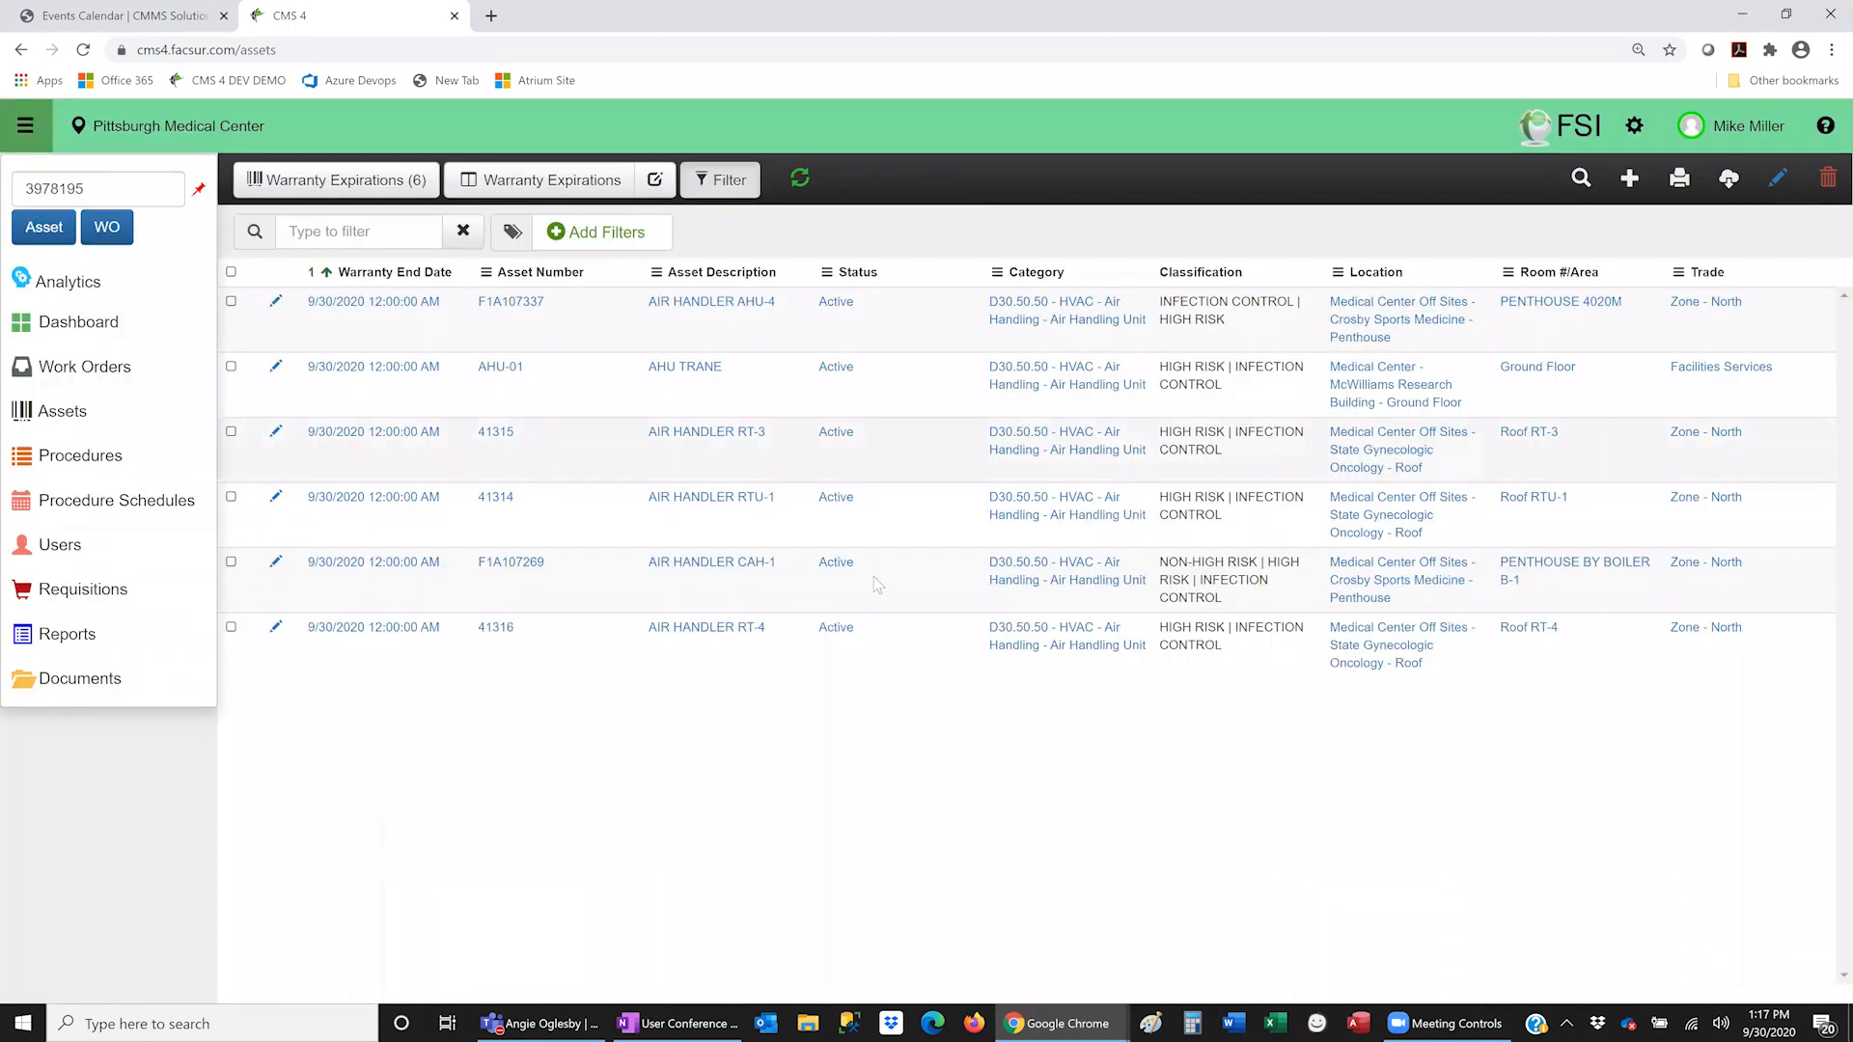
# - From the Procedures list, open procedure 37511's Scan Barcode reading settings
pyautogui.click(101, 464)
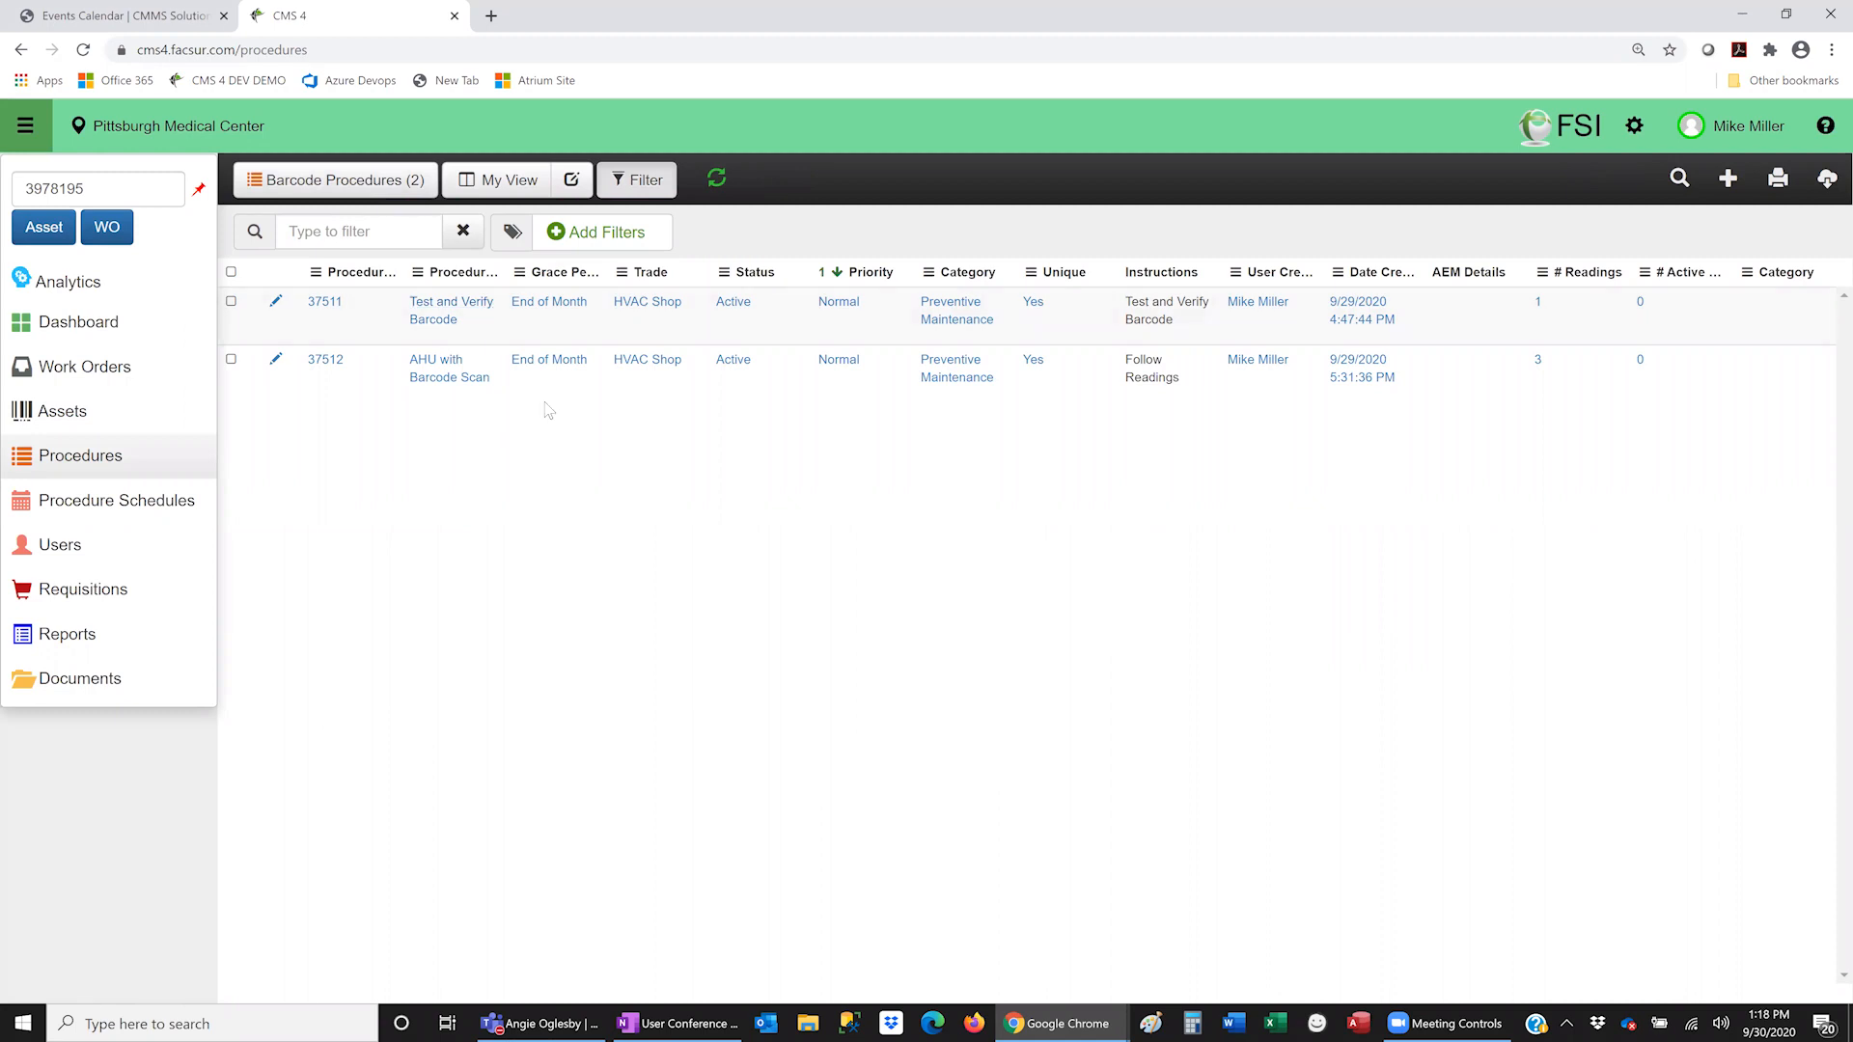
pyautogui.click(275, 303)
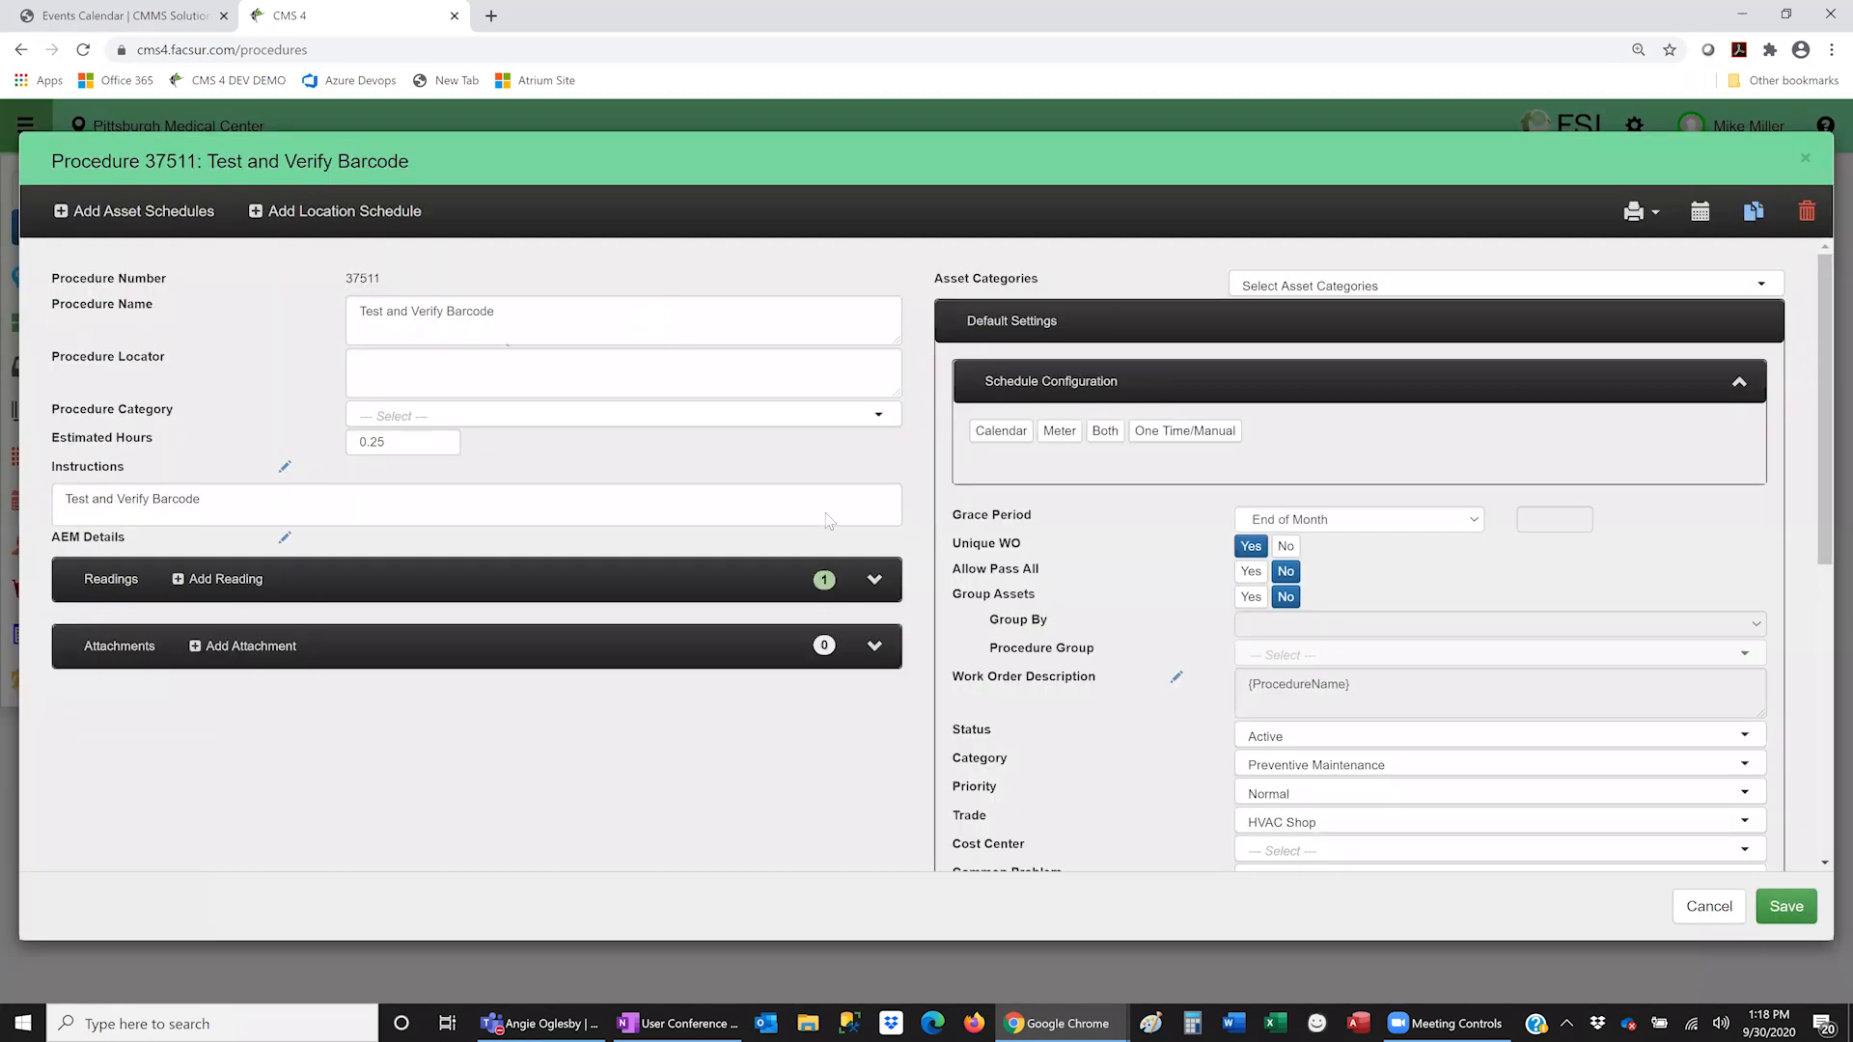
pyautogui.click(874, 579)
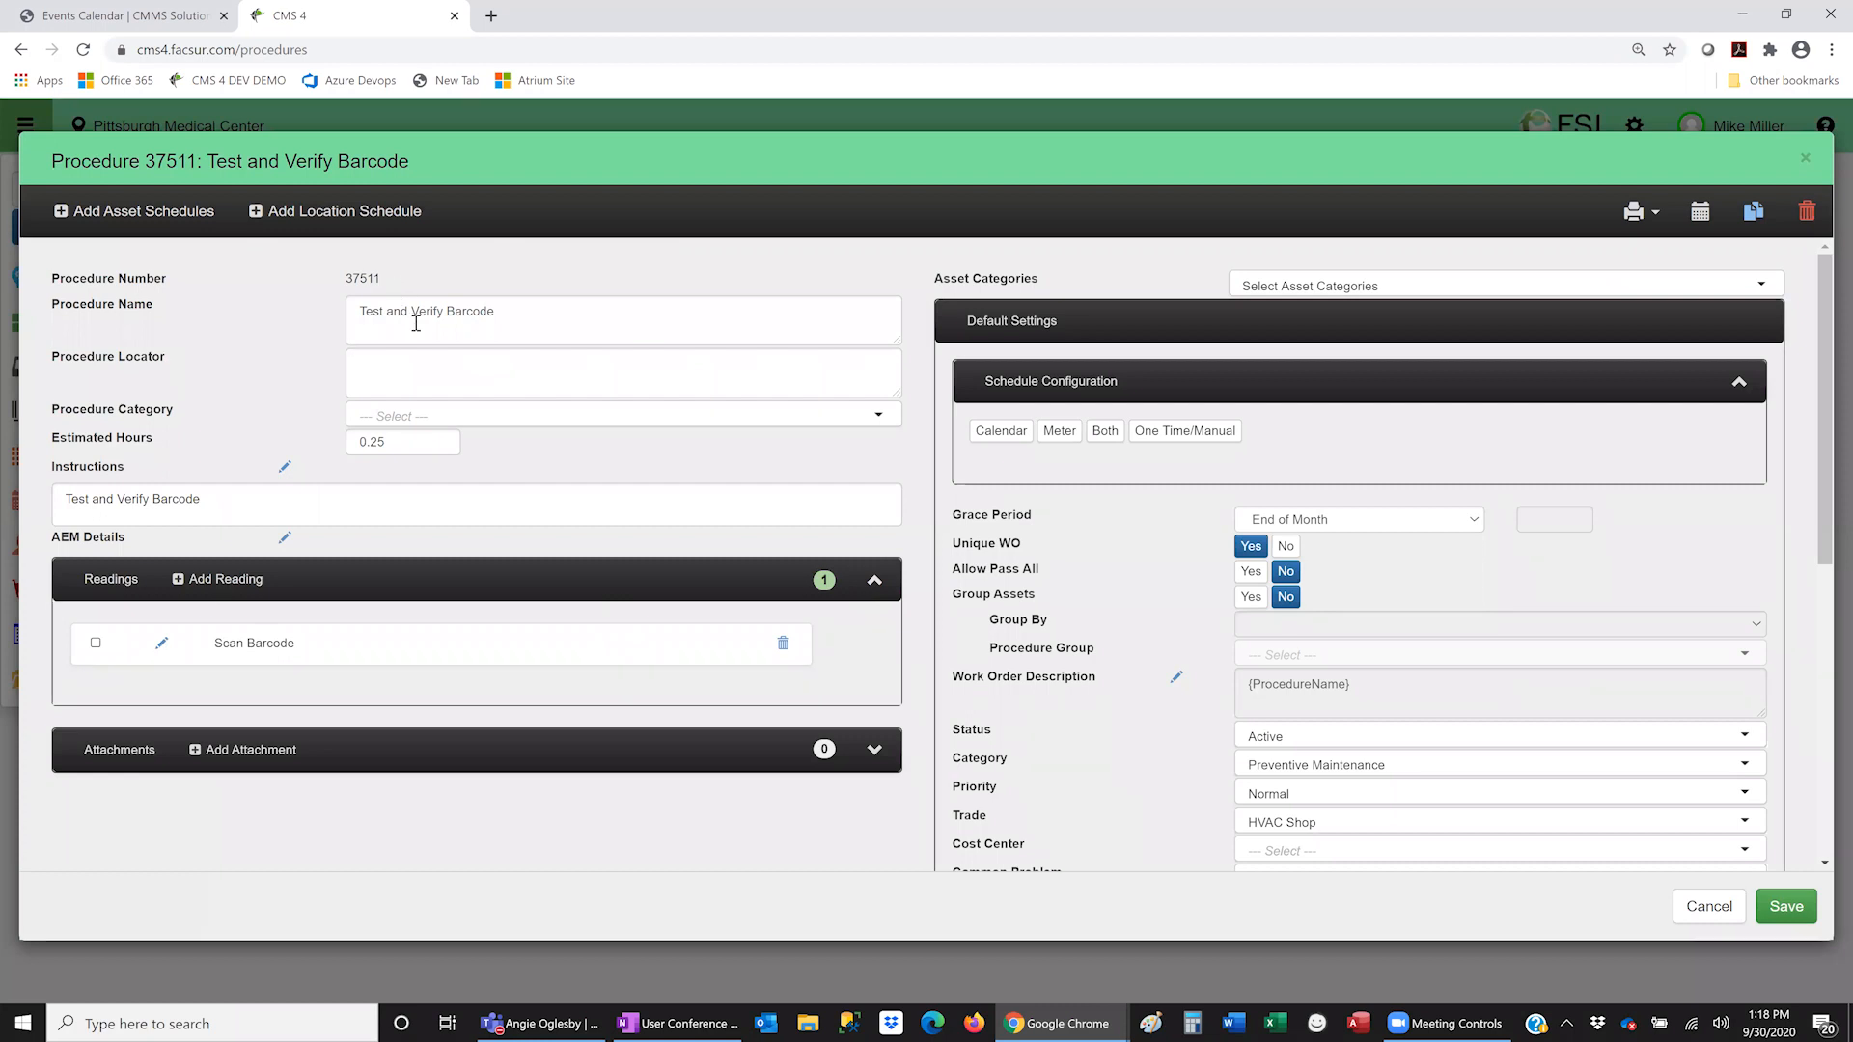
pyautogui.click(163, 644)
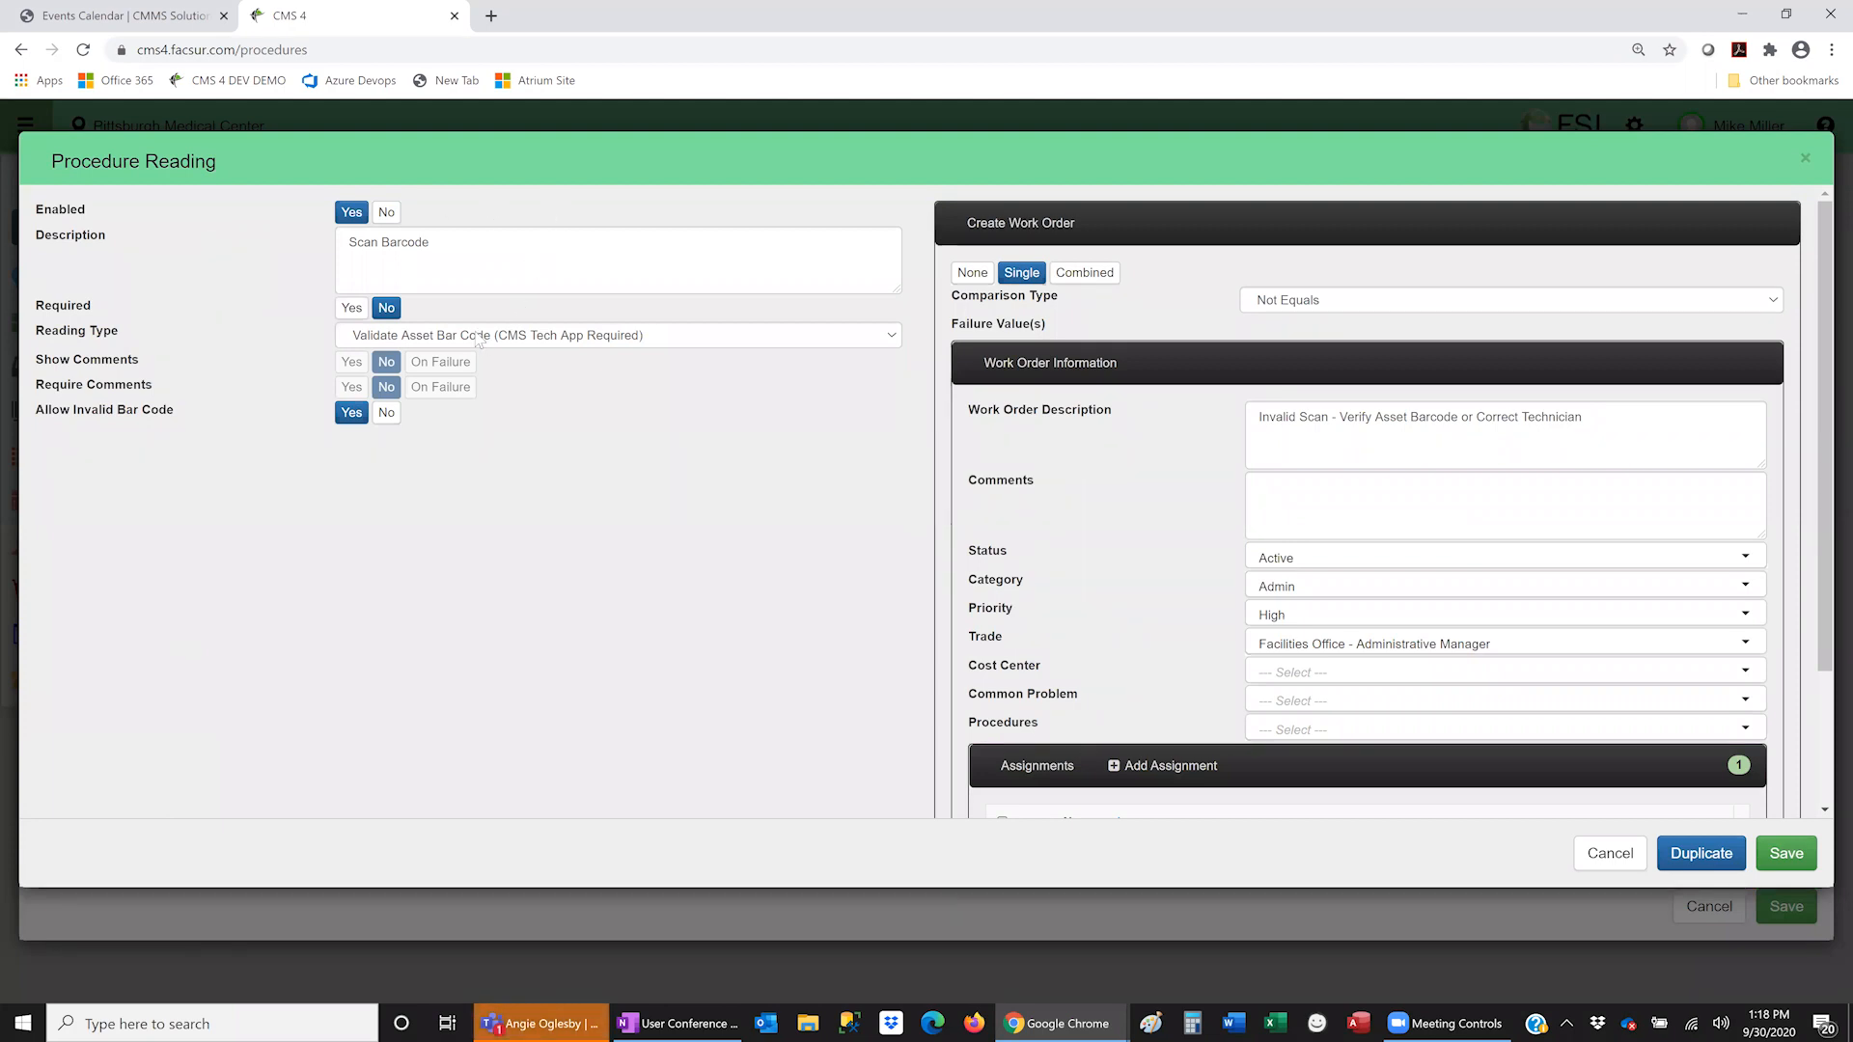
pyautogui.click(415, 338)
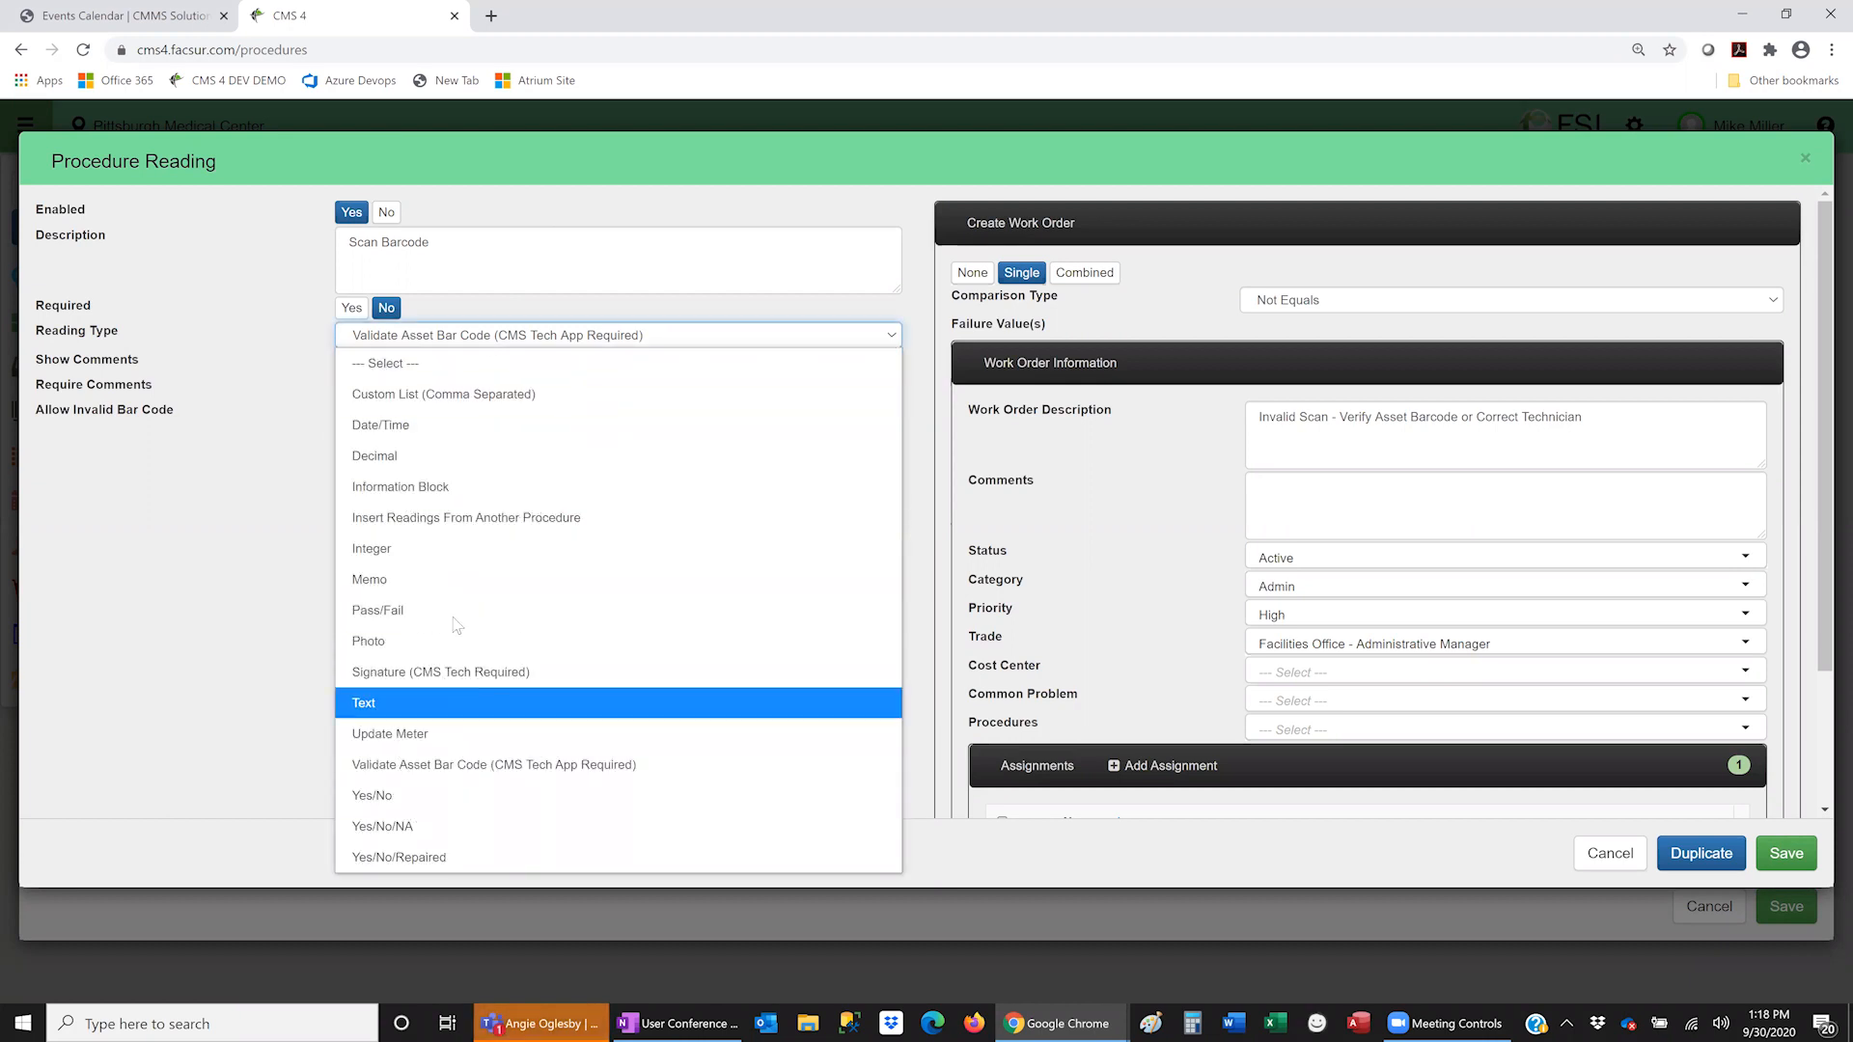
pyautogui.click(491, 767)
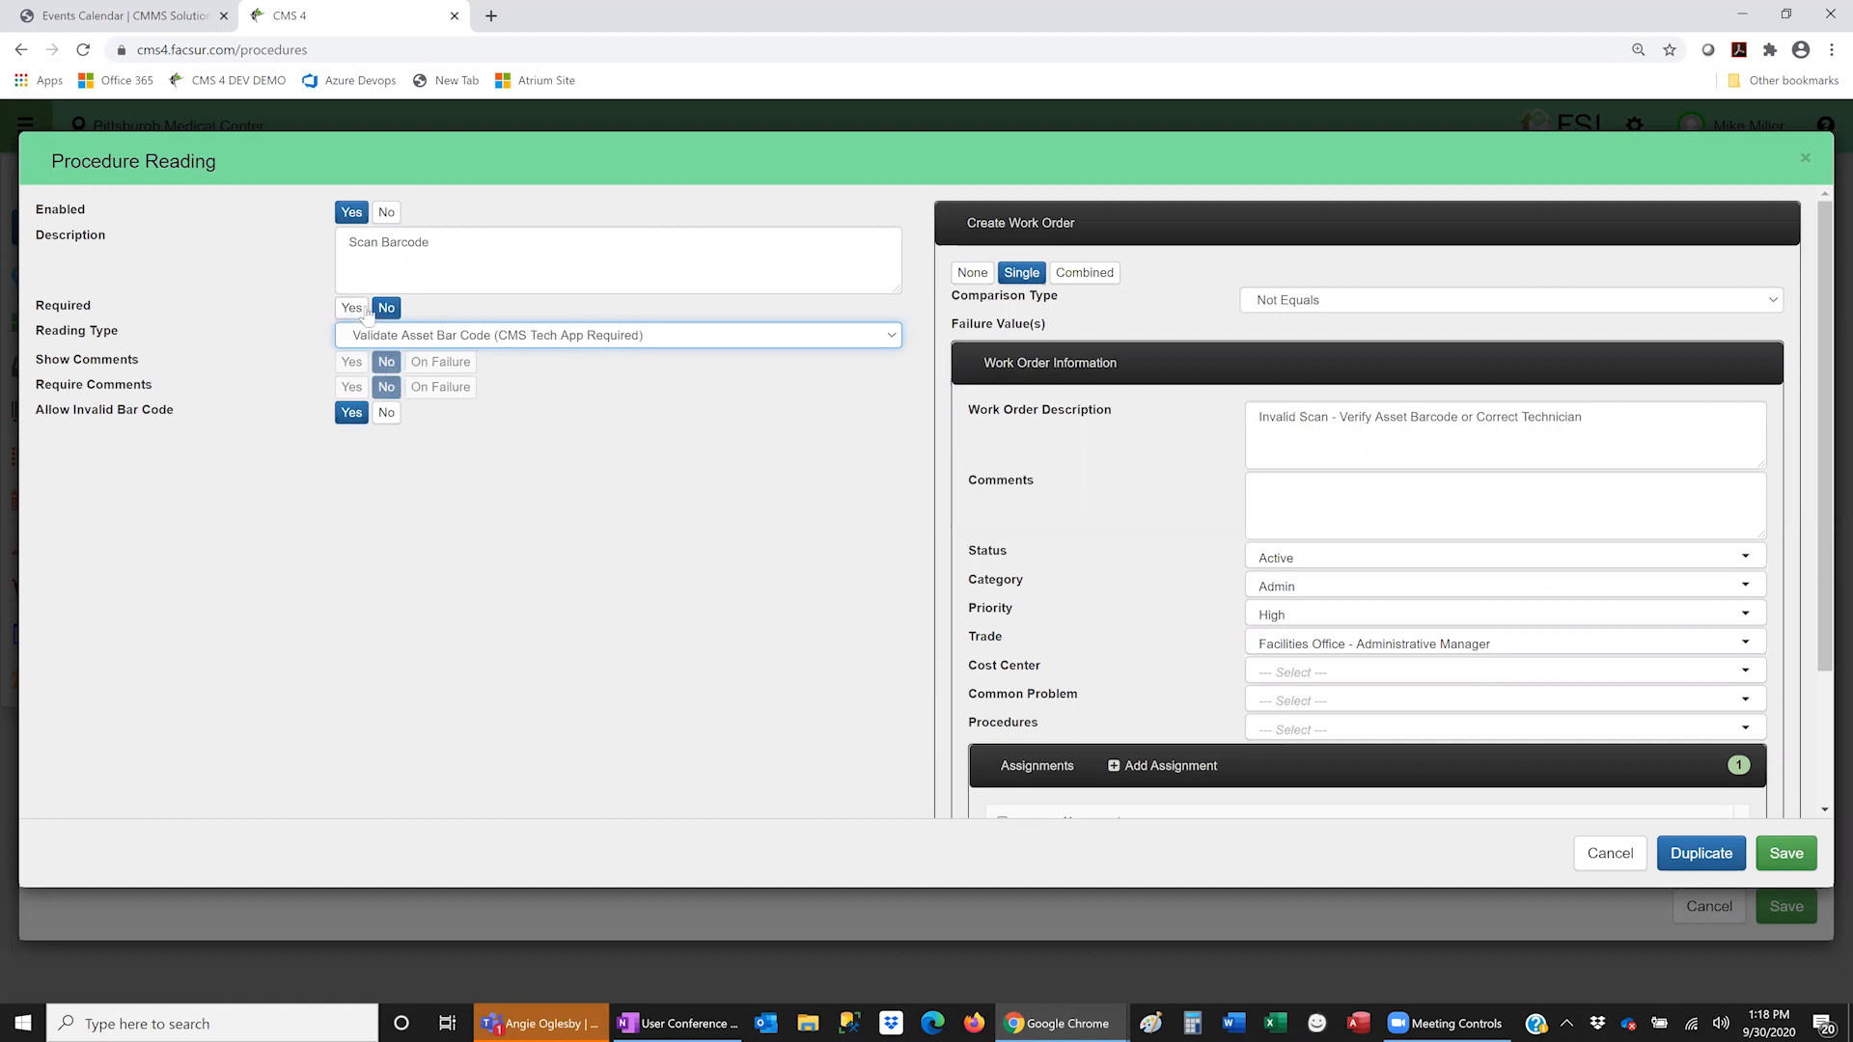
pyautogui.click(386, 413)
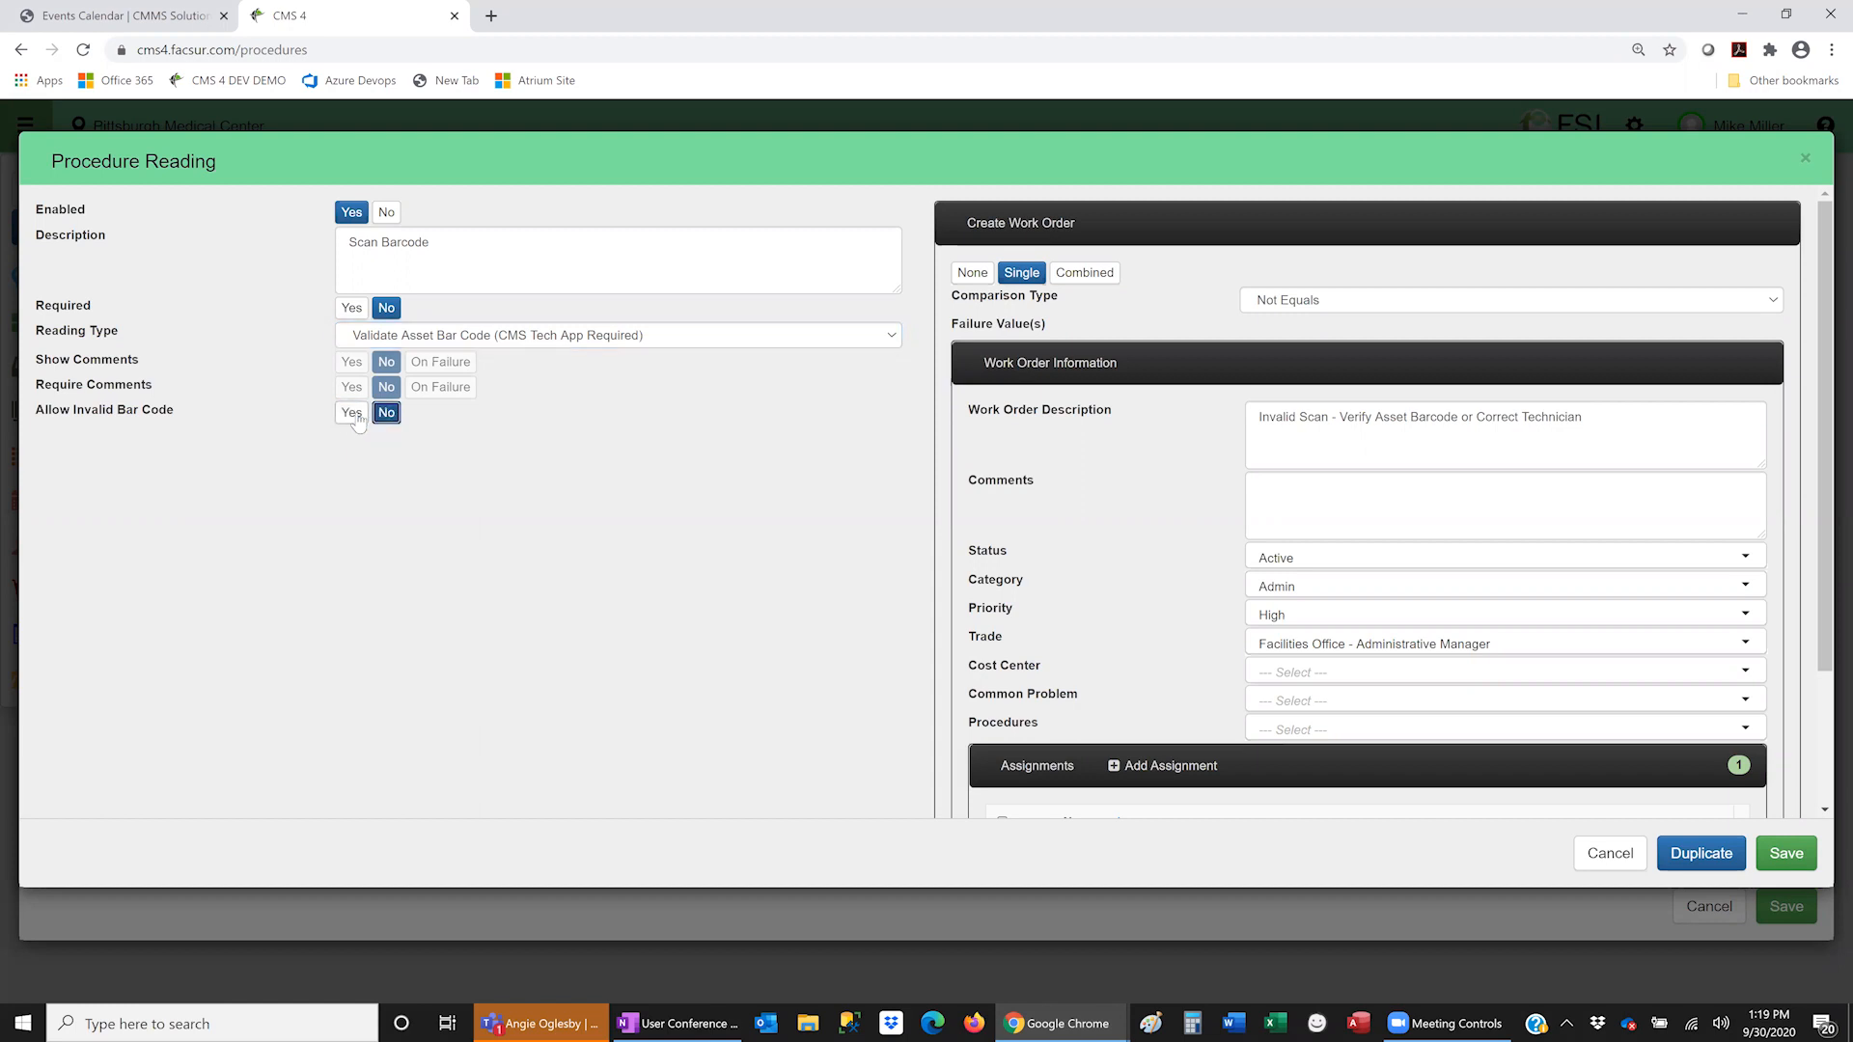
pyautogui.click(353, 415)
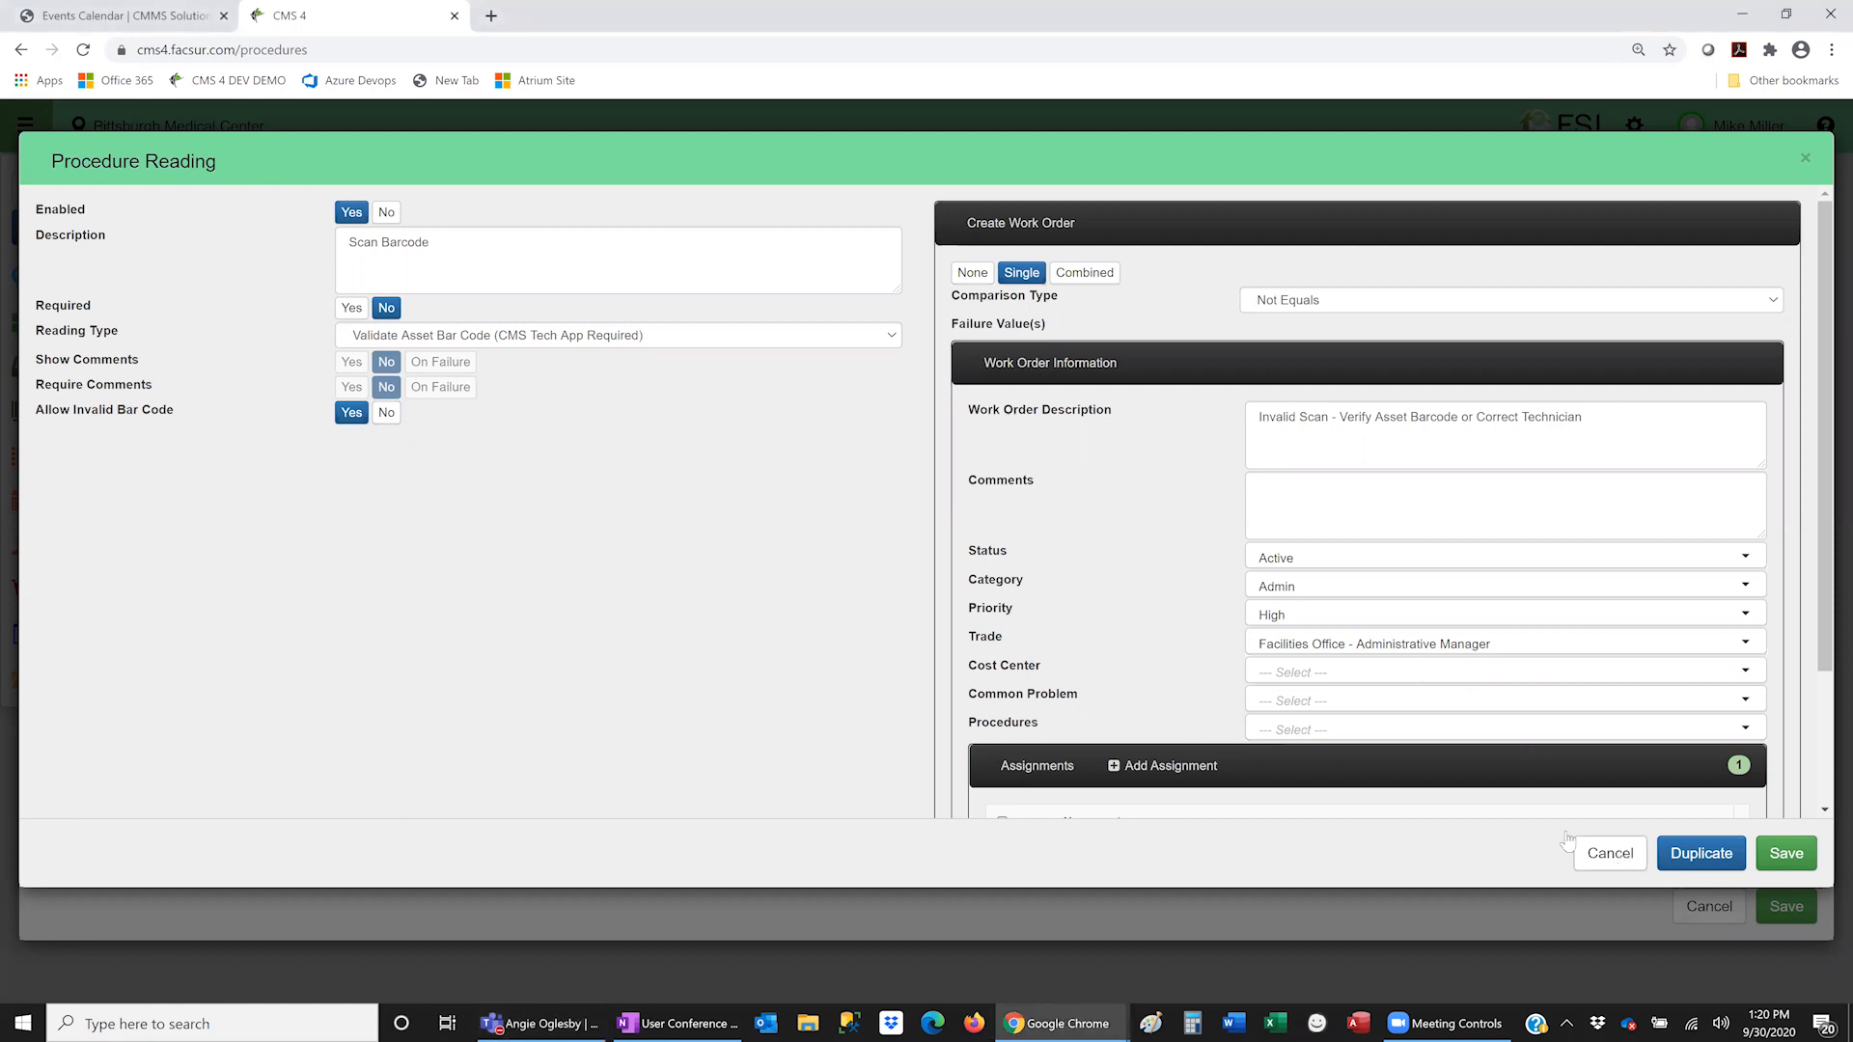
# - Cancel the Scan Barcode reading and procedure 37511 without saving
pyautogui.click(1626, 857)
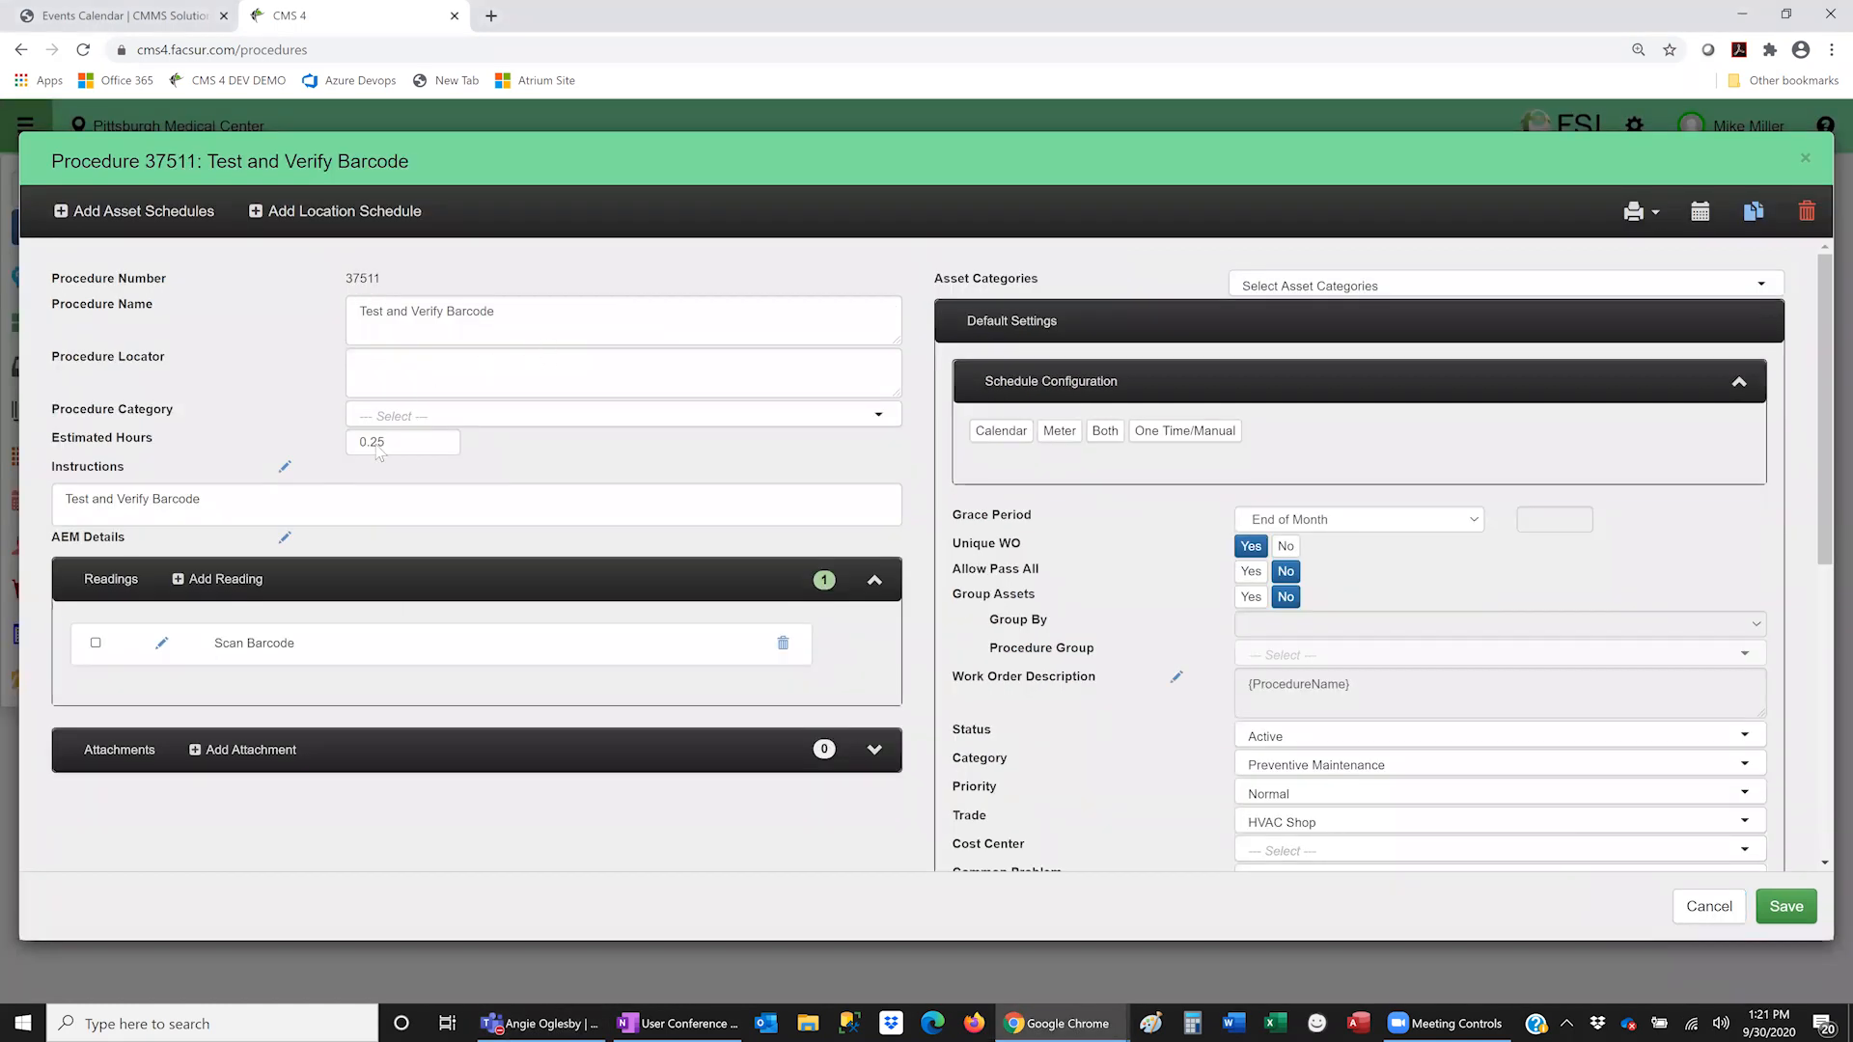
pyautogui.click(1806, 160)
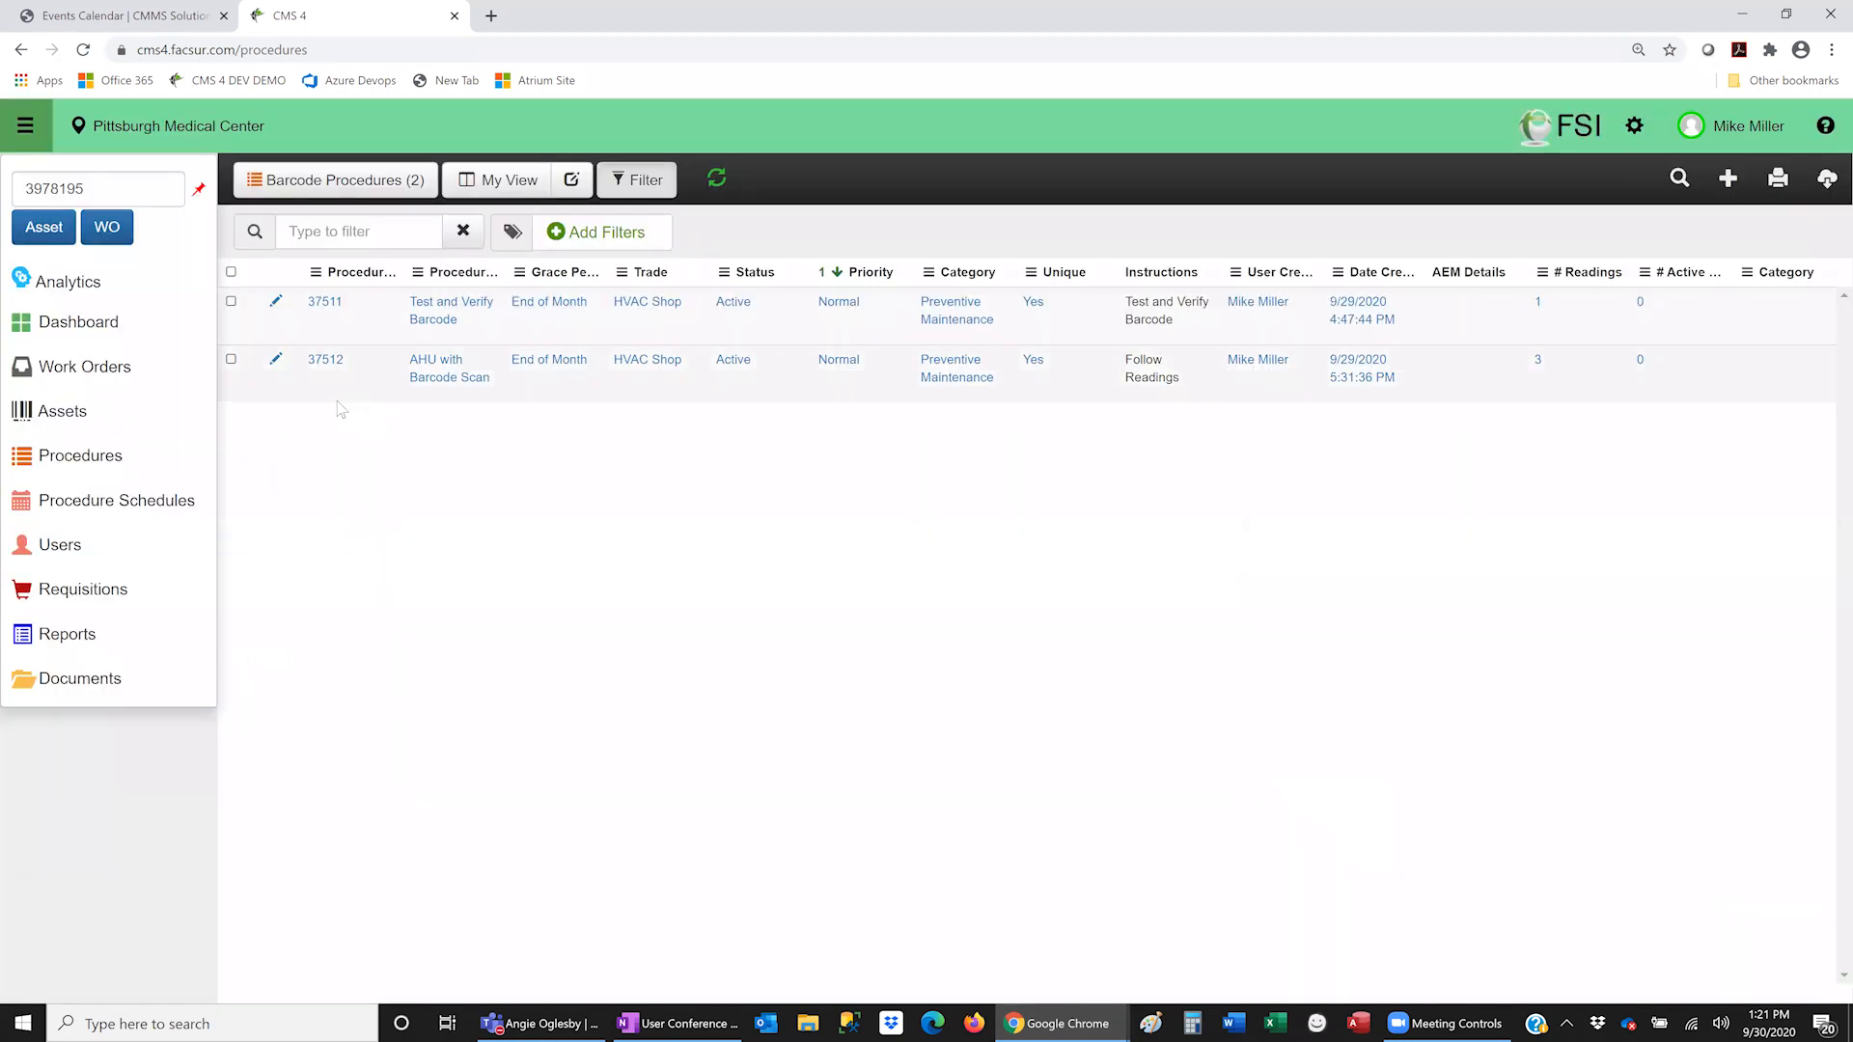
# - Open procedure 37512 for editing and expand its three readings
pyautogui.click(277, 363)
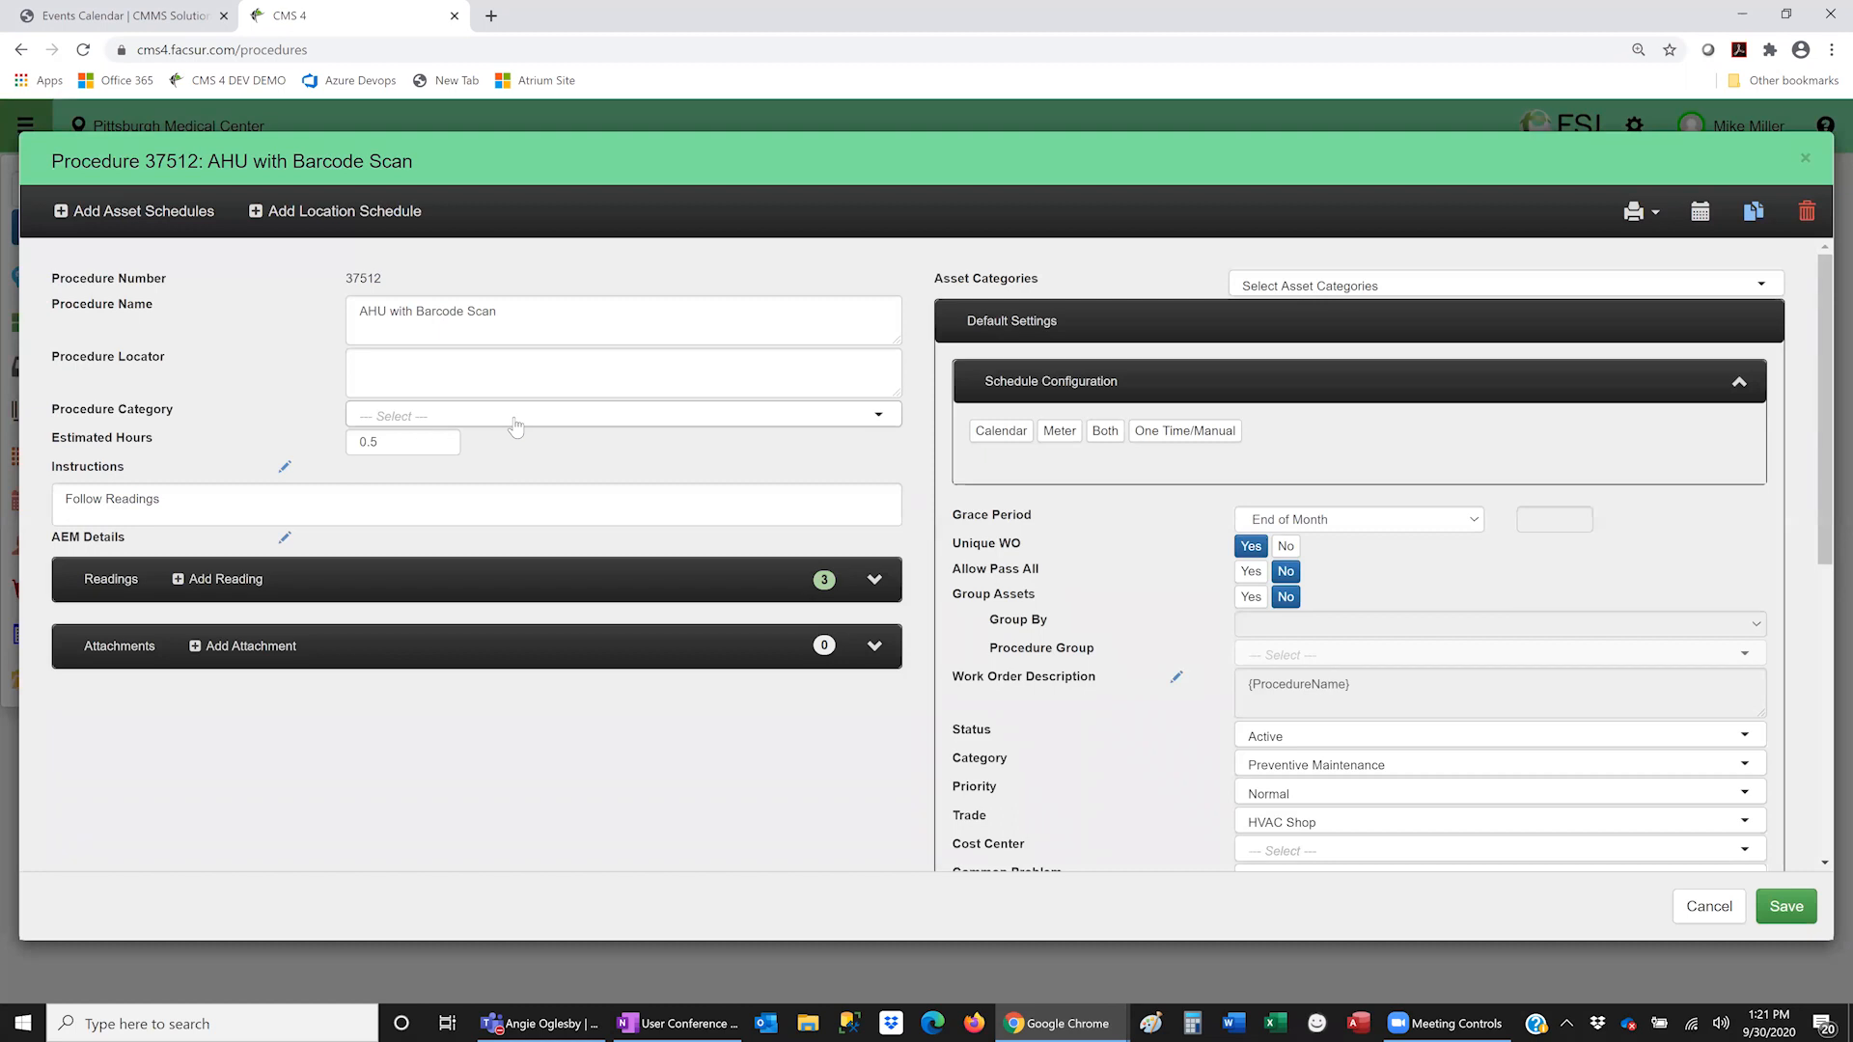
pyautogui.click(875, 582)
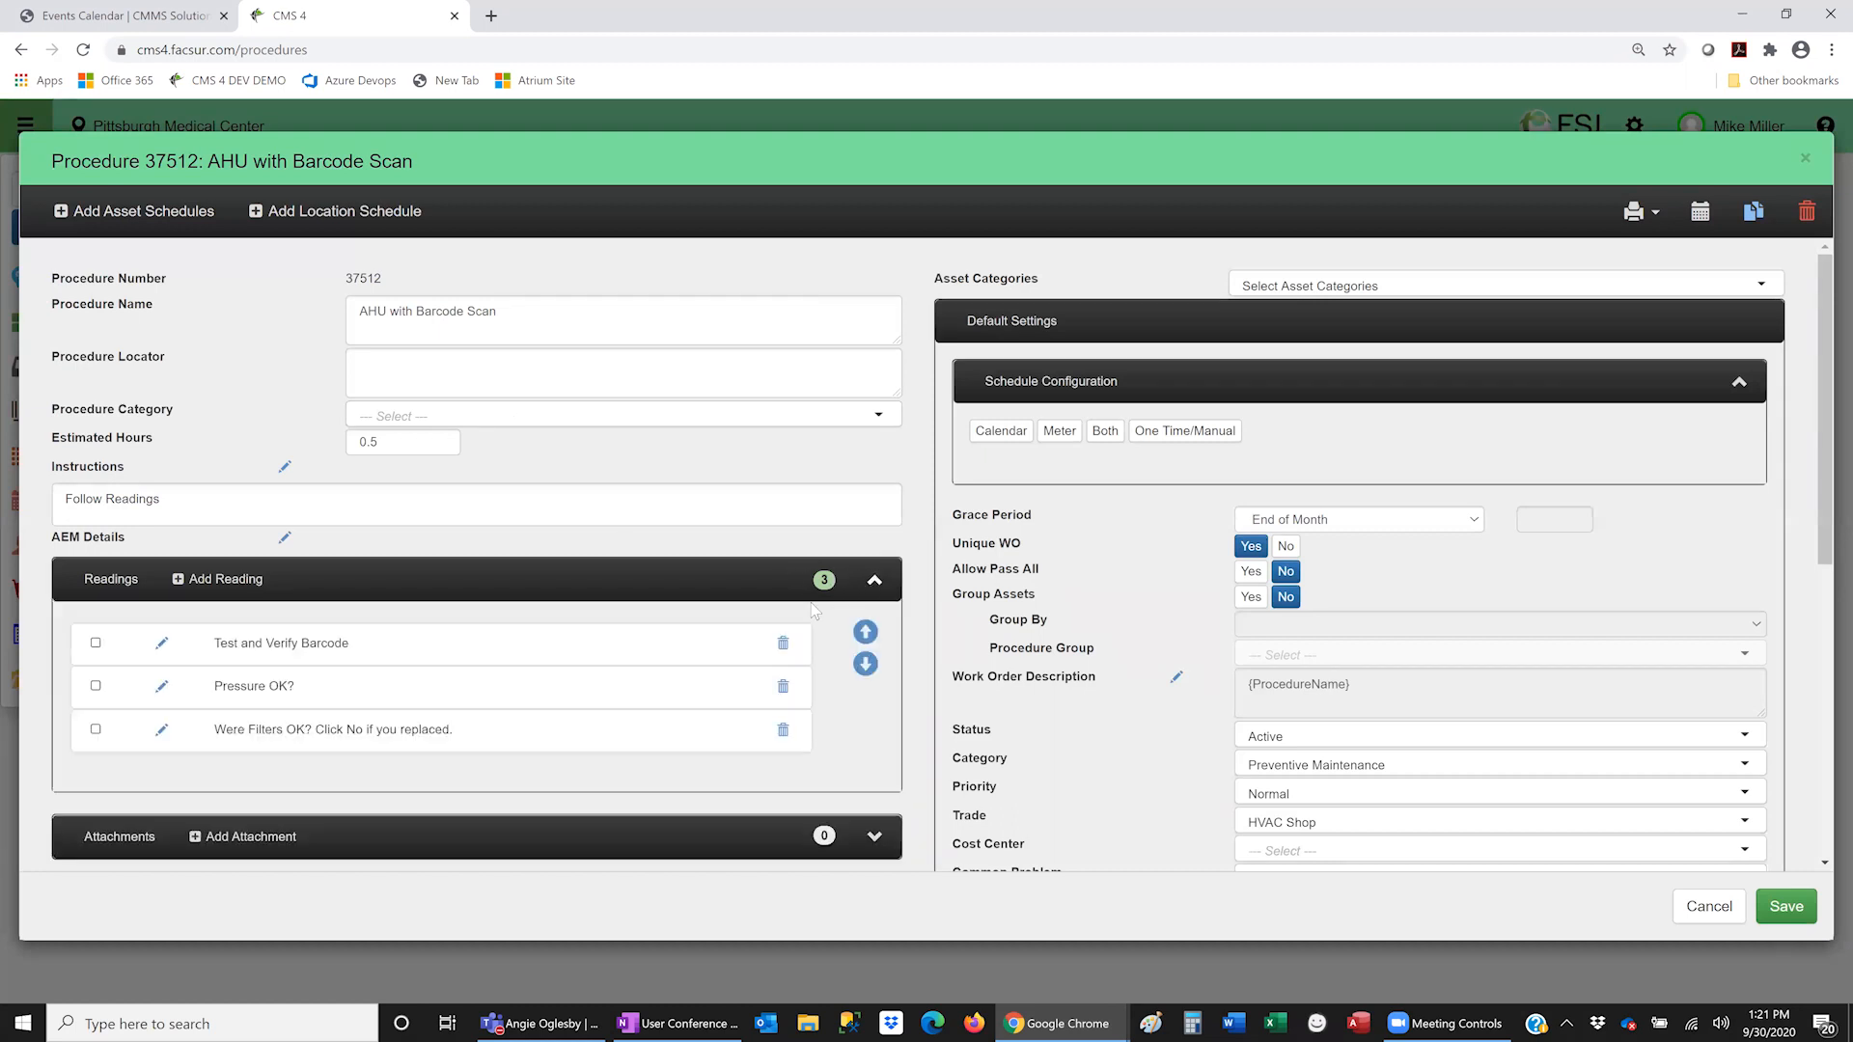
# - Review the Test and Verify Barcode reading's settings, then cancel without changes
pyautogui.click(166, 645)
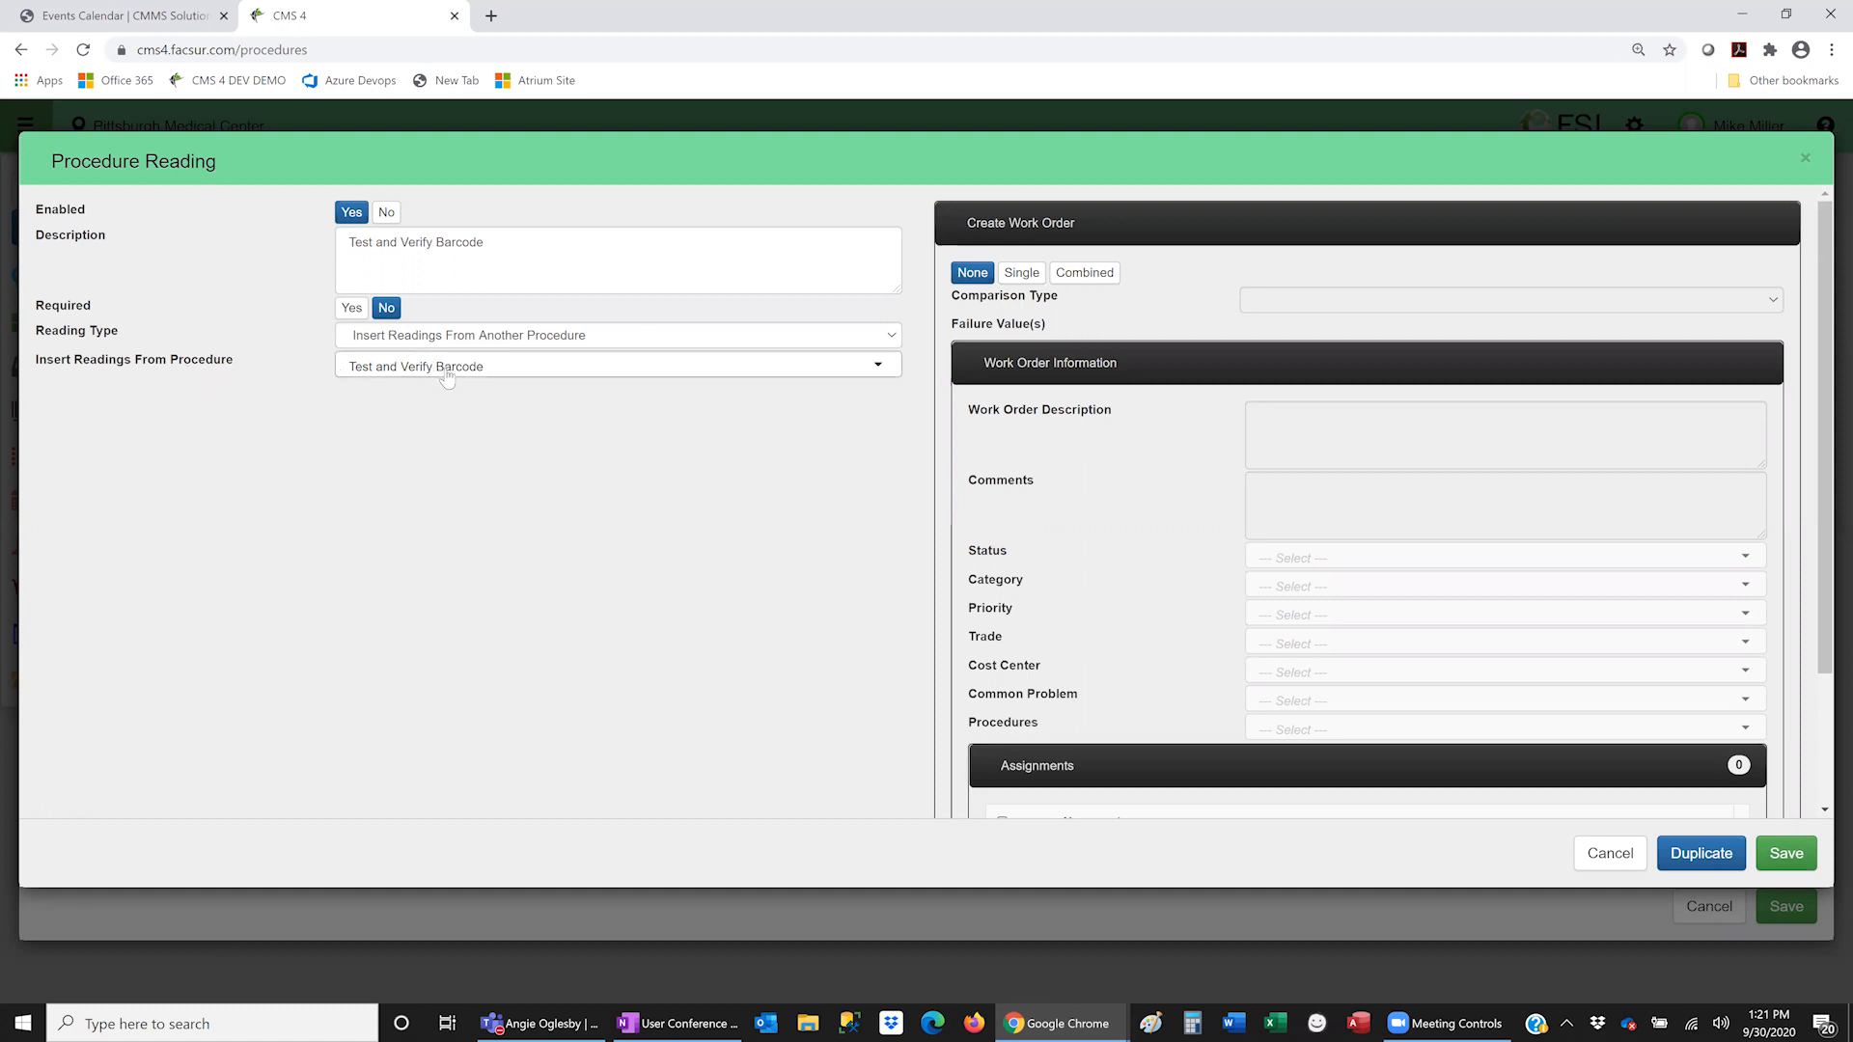
pyautogui.click(1610, 856)
# - Discard the reading and close procedure 37512, back to Barcode Procedures
pyautogui.click(1610, 853)
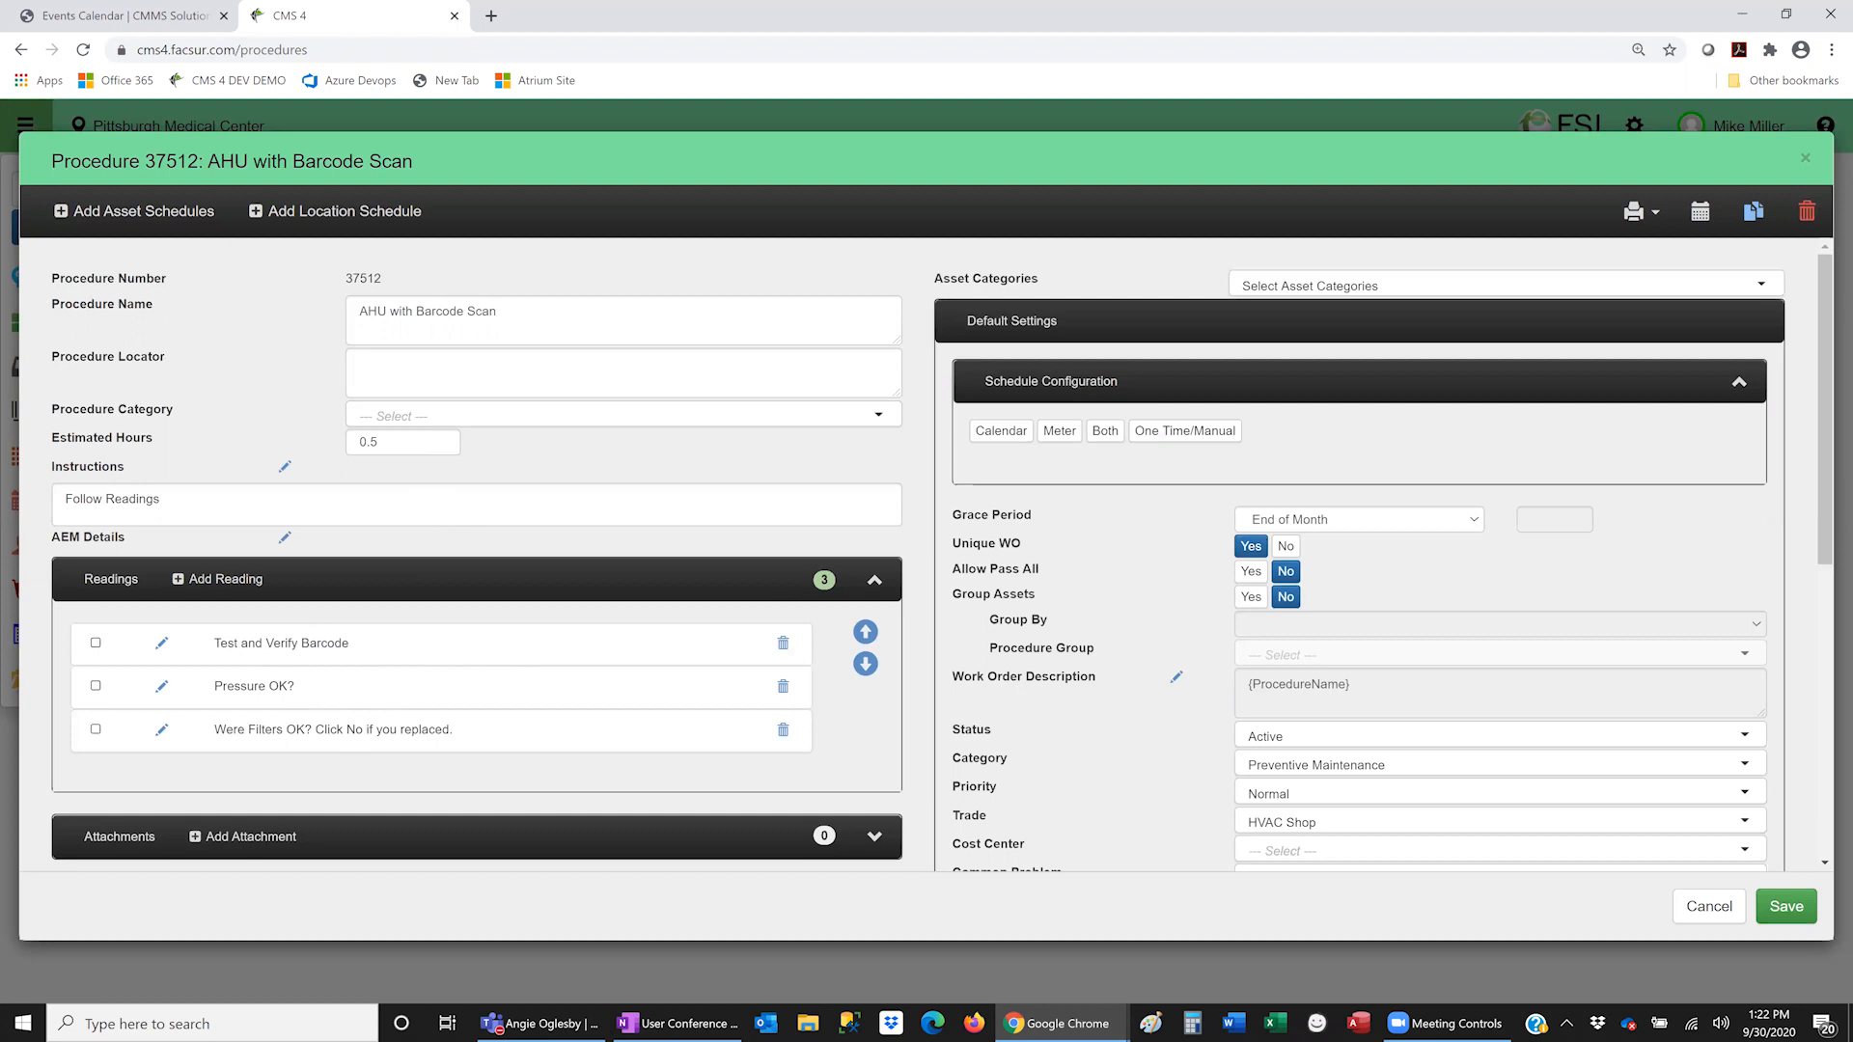
pyautogui.hotkey('alt', 'Tab')
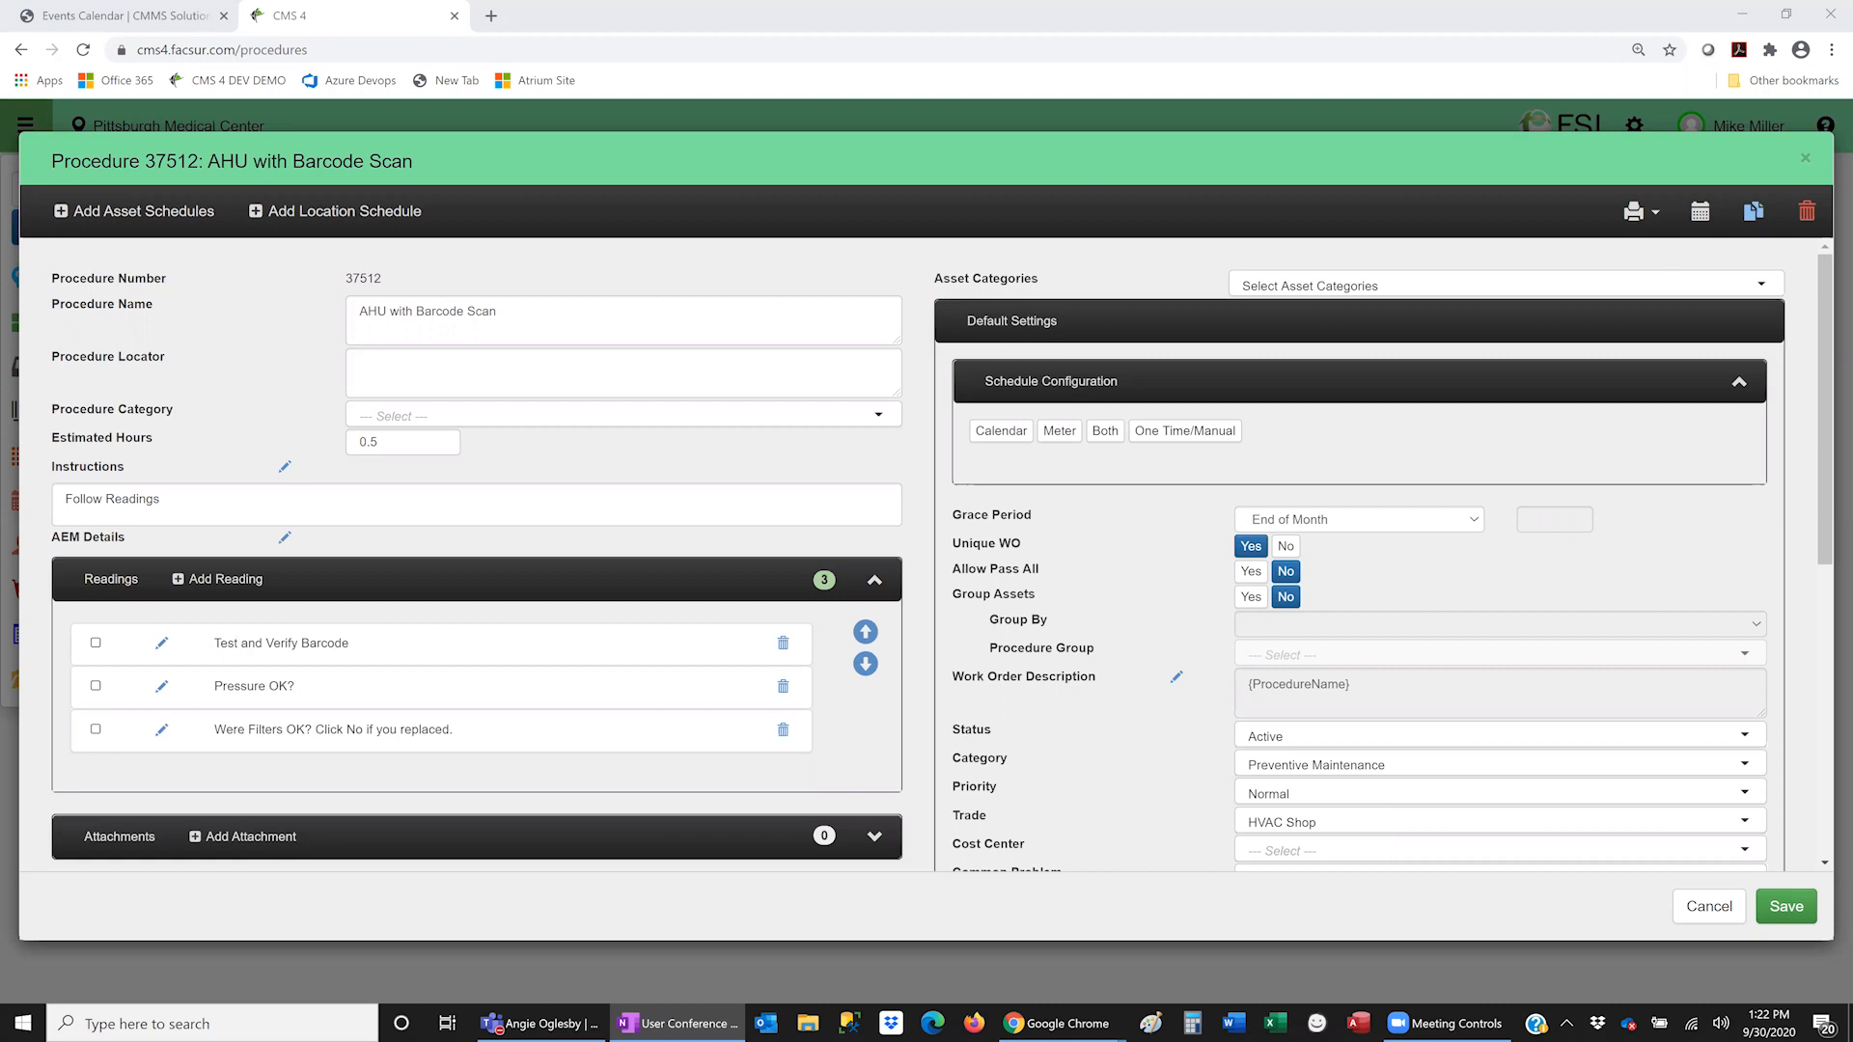
pyautogui.click(1803, 160)
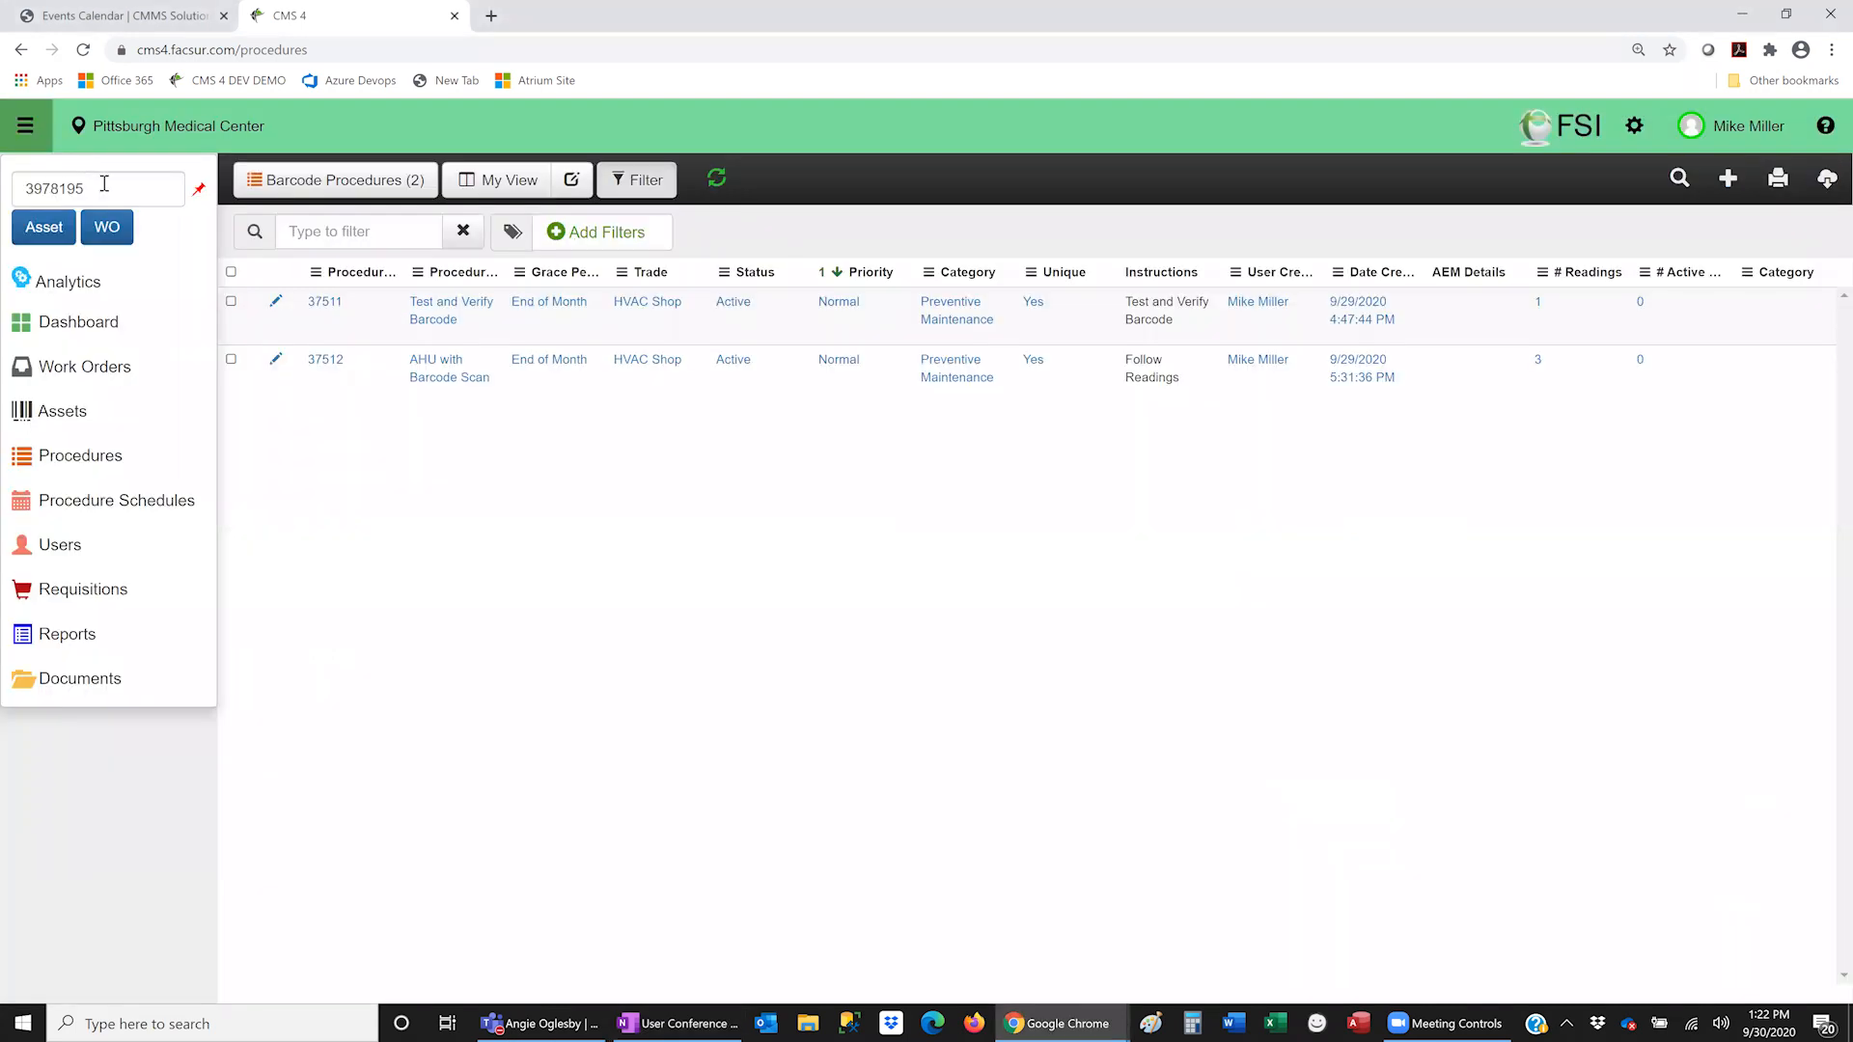
# - Look up work order 3978196 and open its AHU with Barcode Scan procedure readings
pyautogui.click(102, 186)
pyautogui.press('BackSpace')
pyautogui.write('6')
pyautogui.click(107, 227)
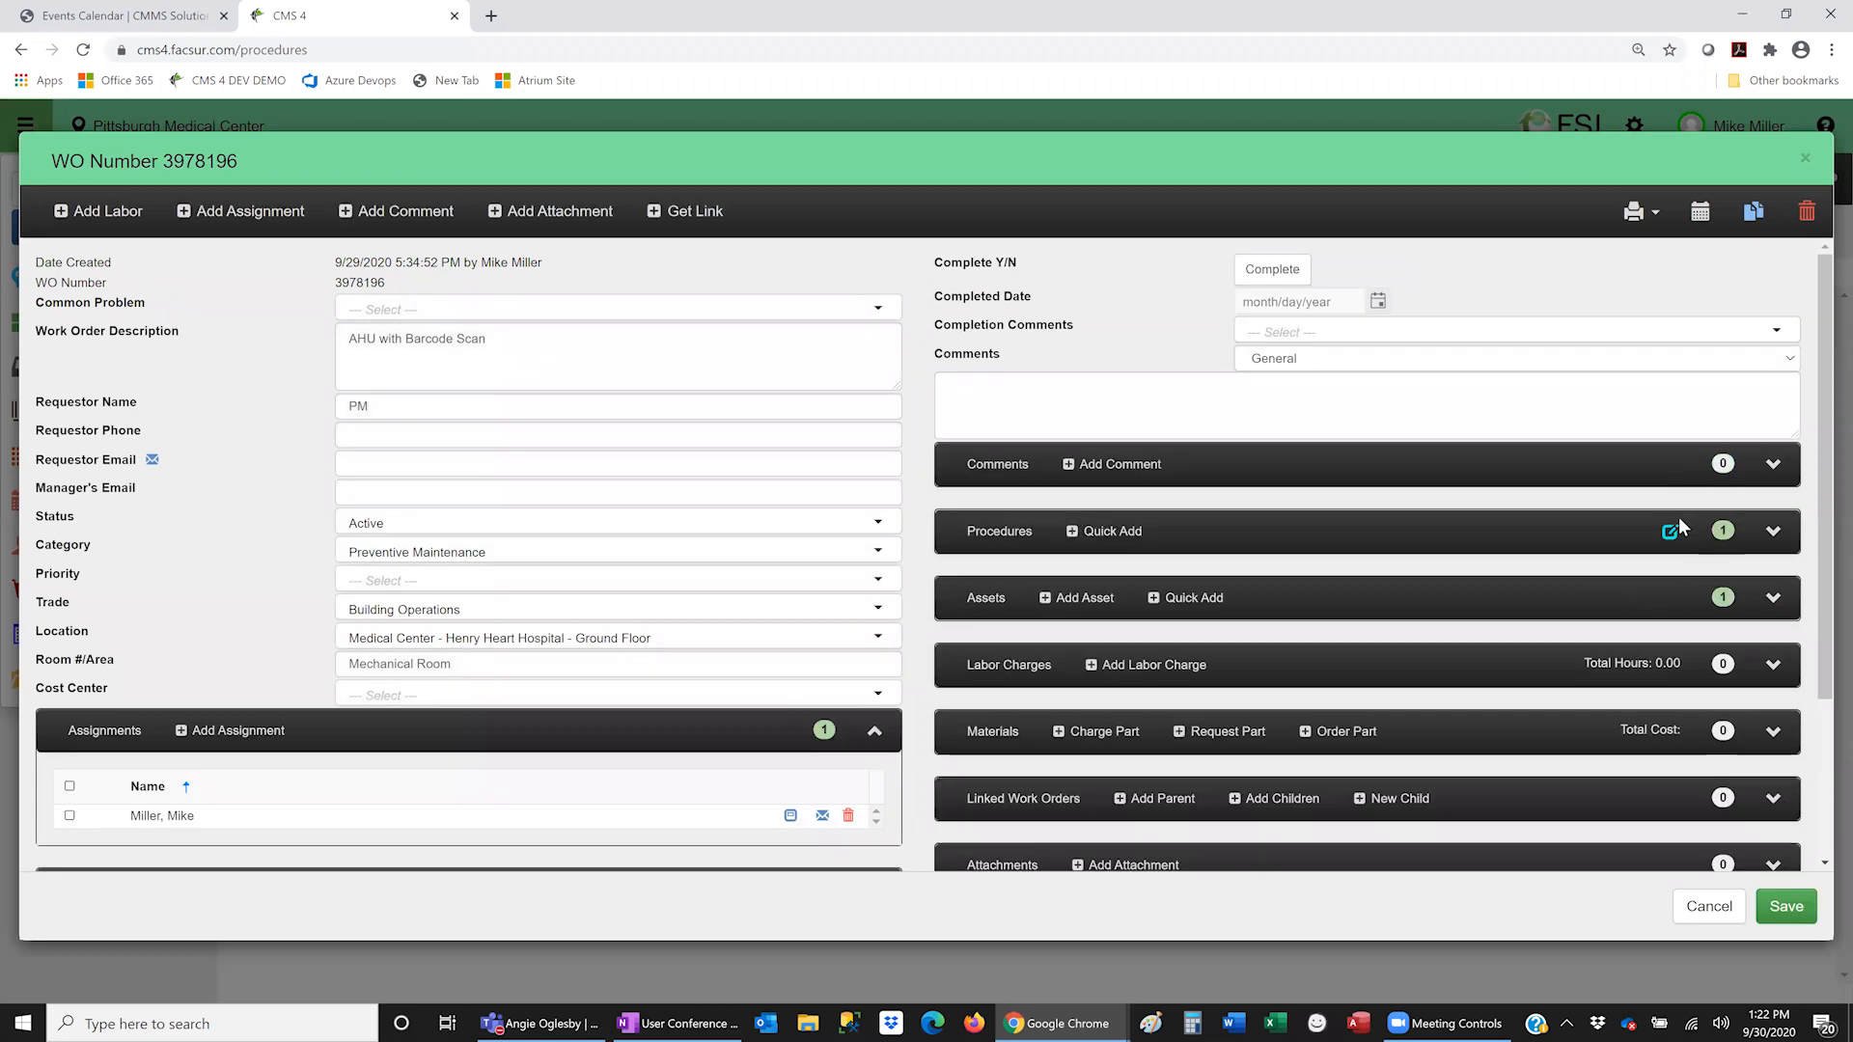
pyautogui.click(1669, 533)
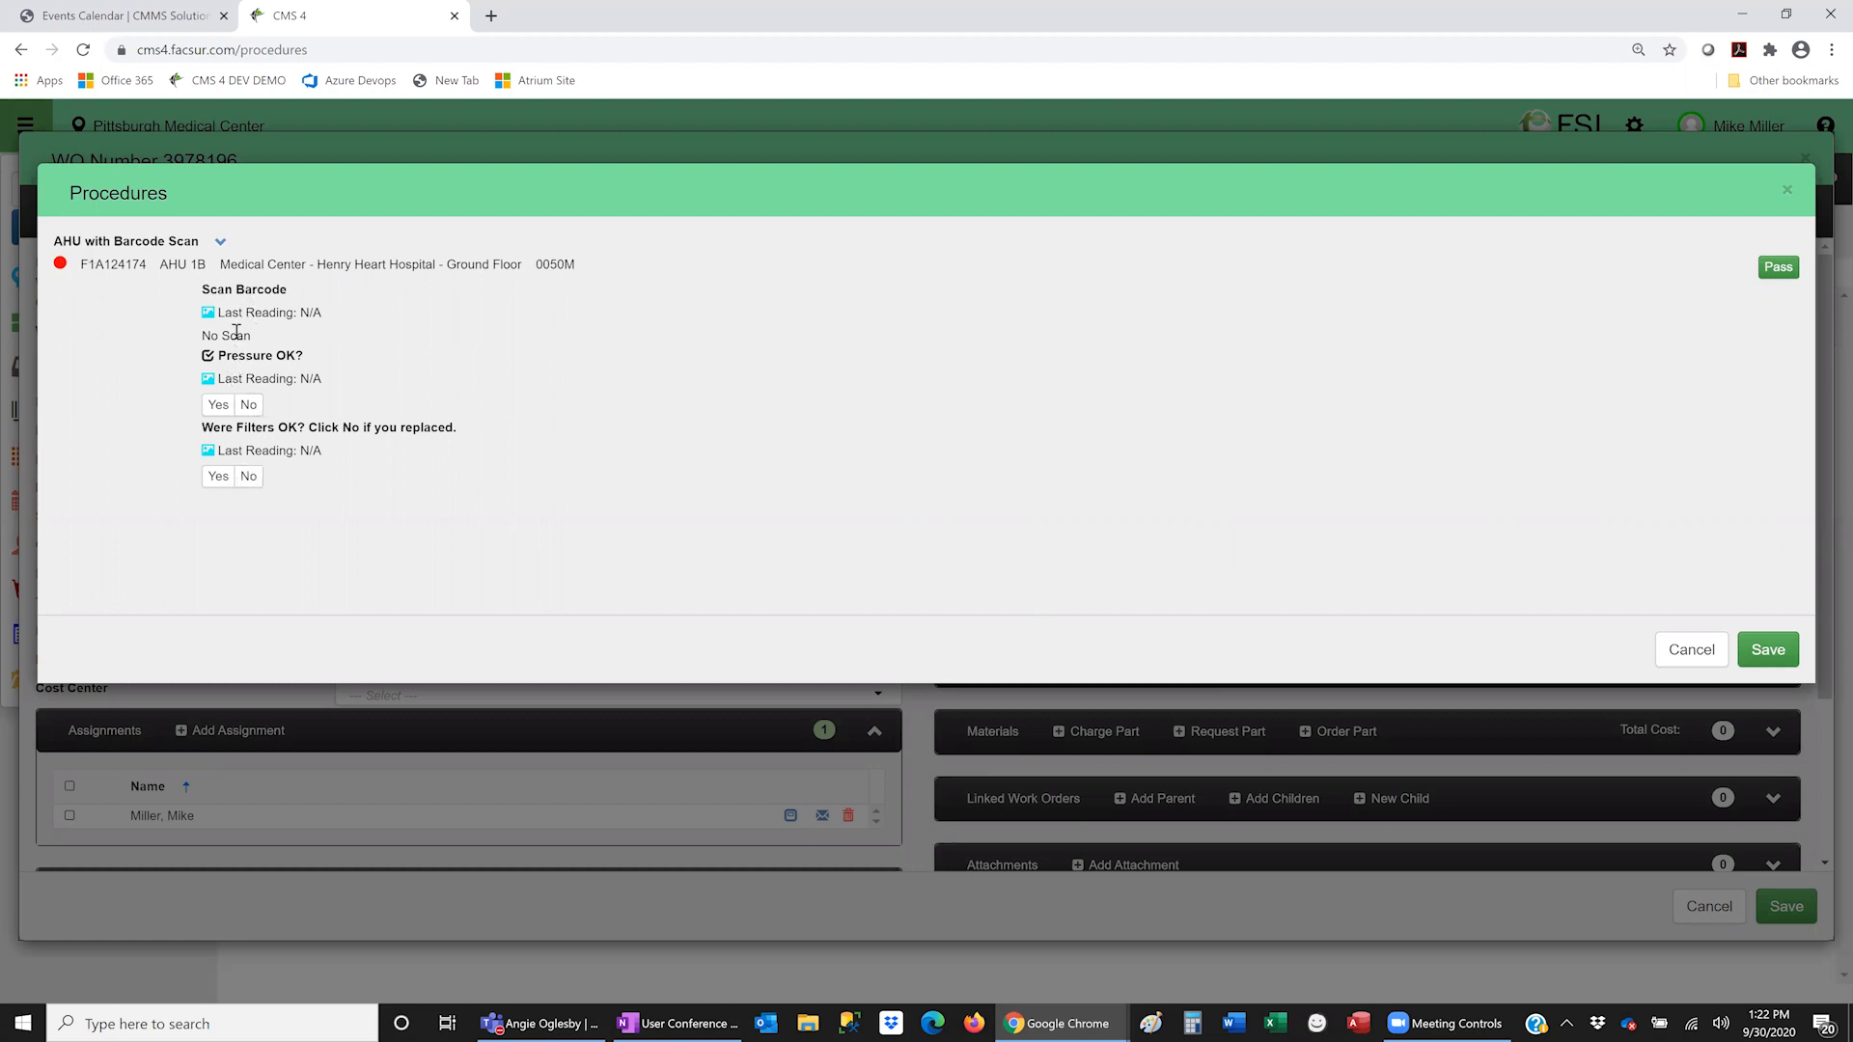
# - Cancel the procedure readings and work order 3978196 without saving
pyautogui.click(1693, 652)
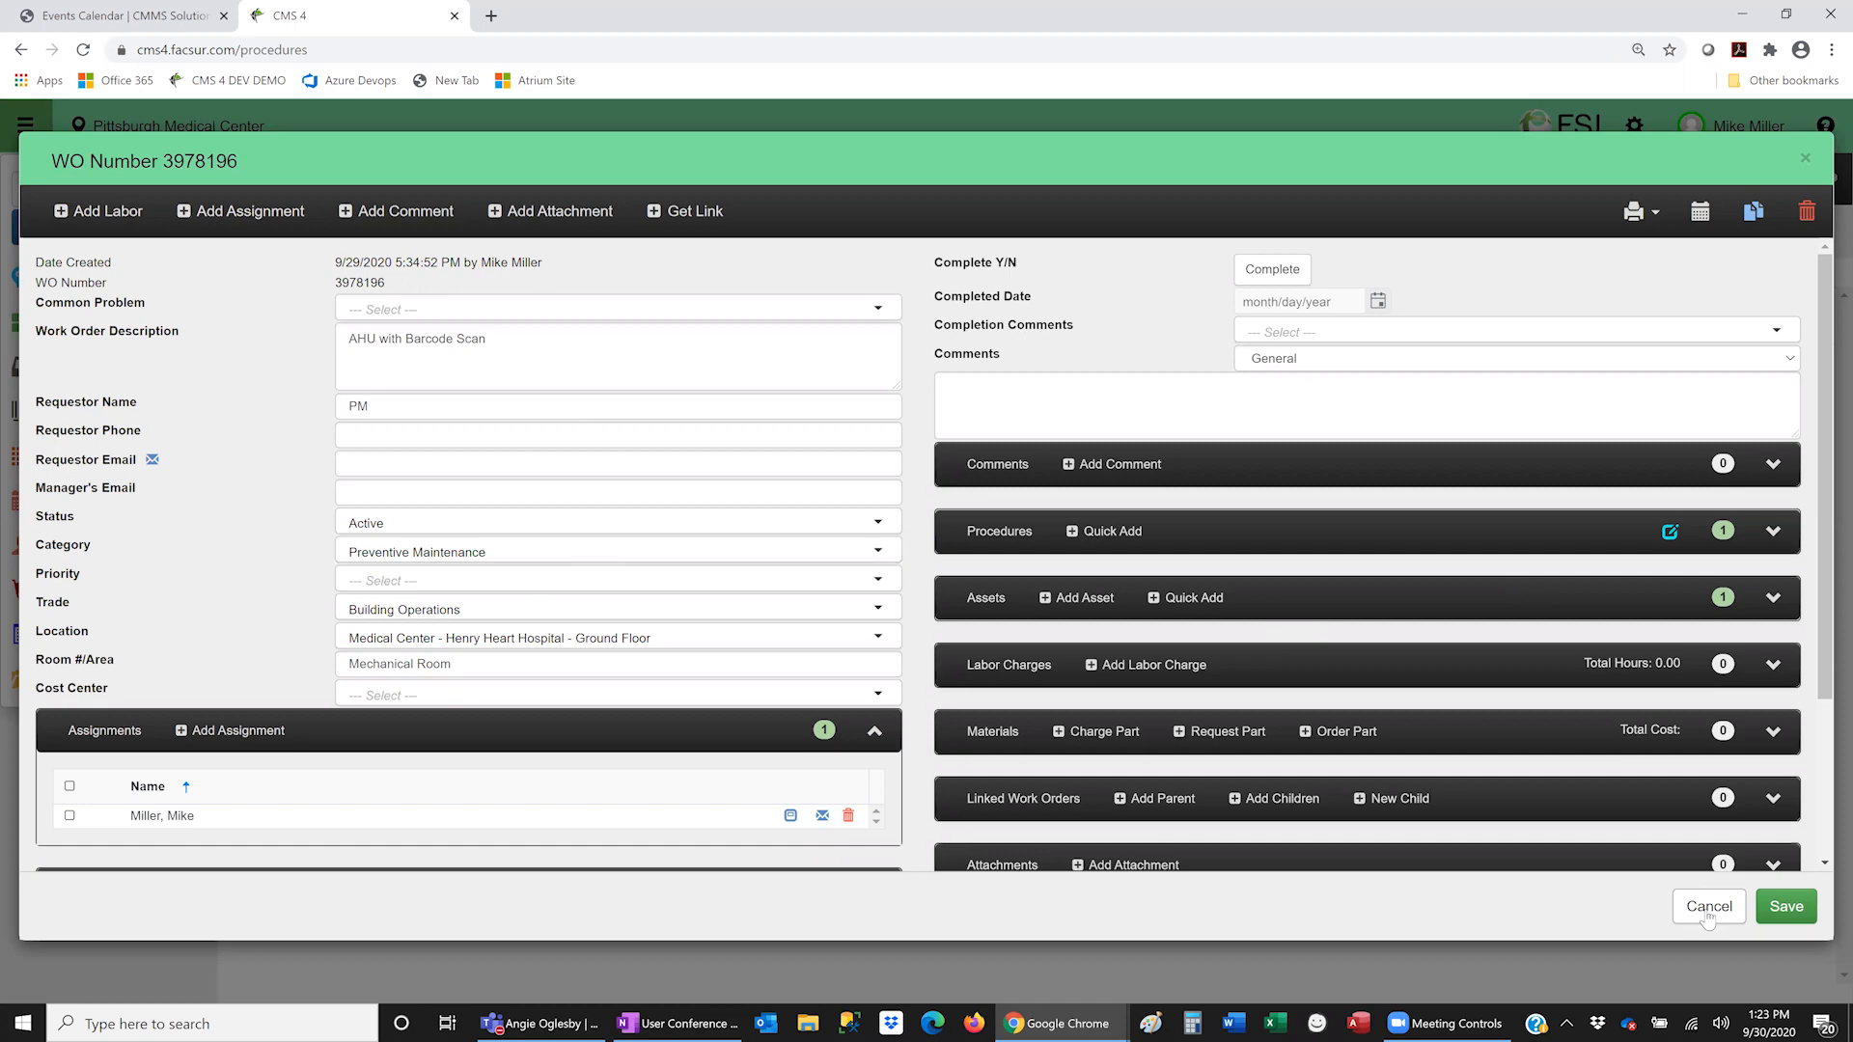
pyautogui.click(1707, 911)
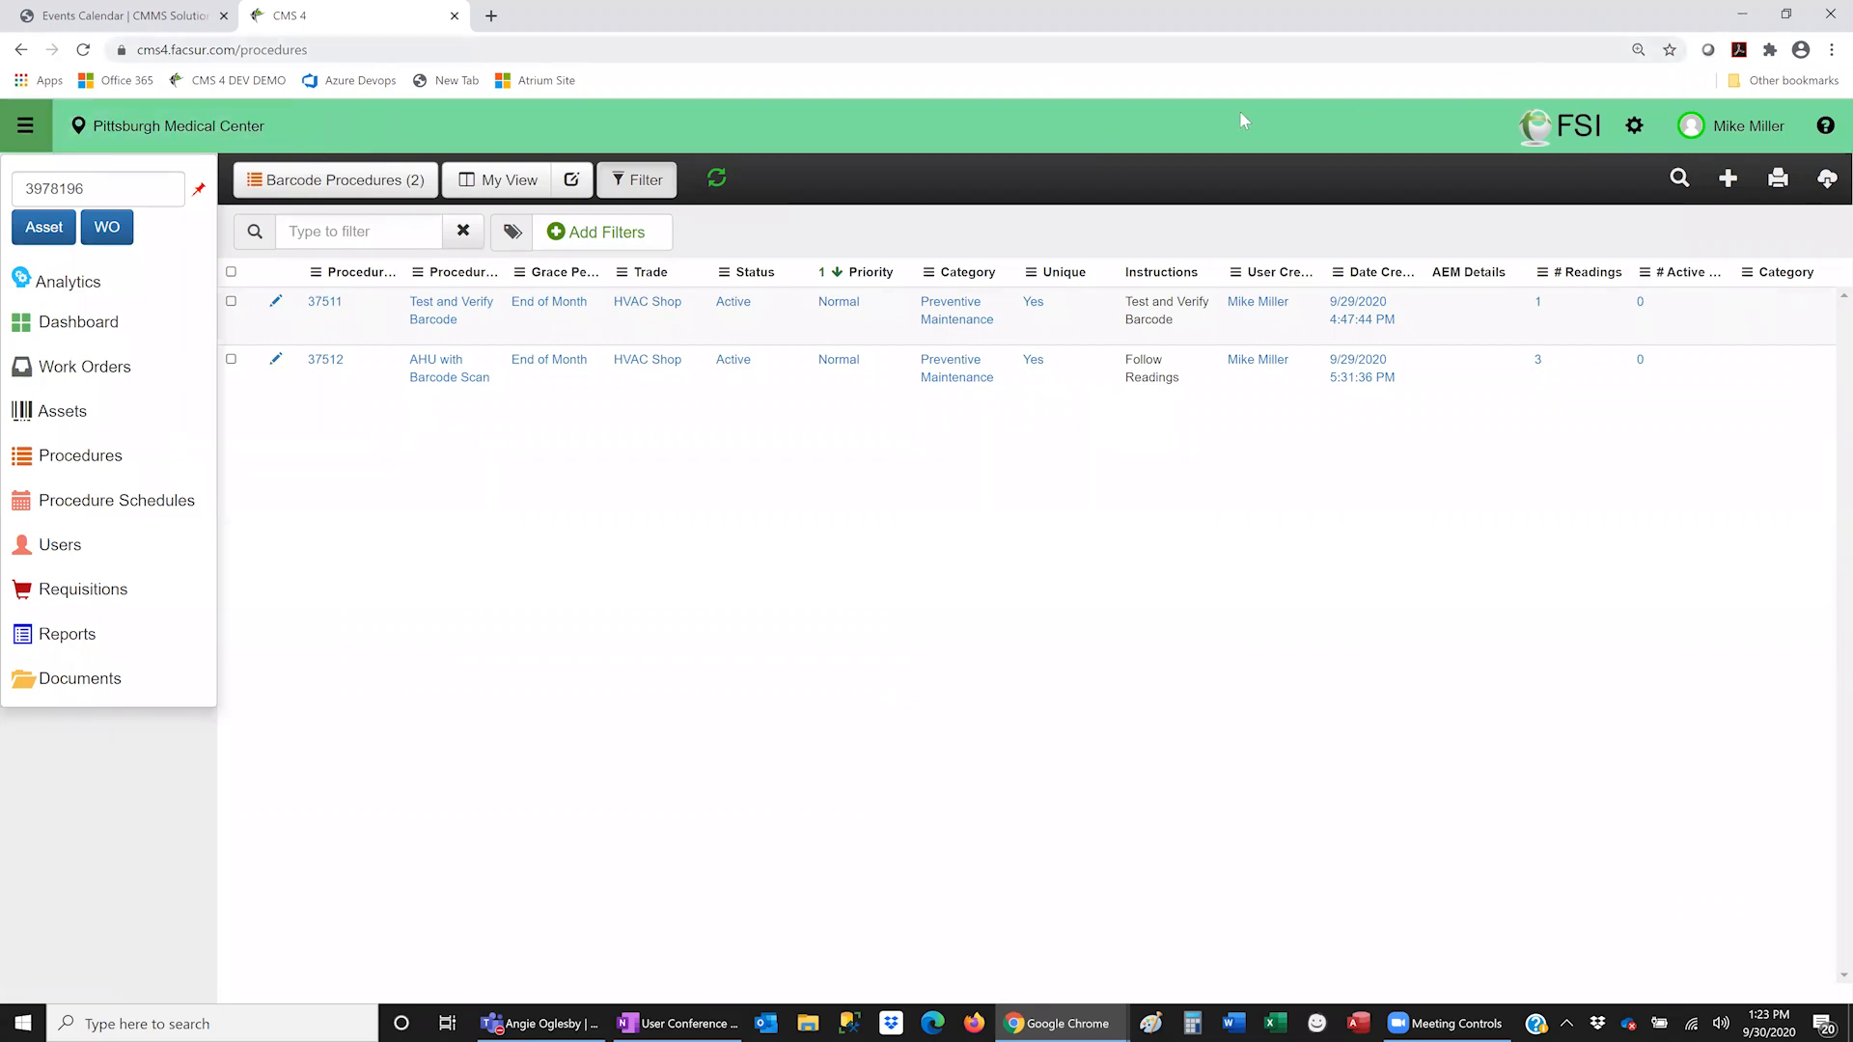
# - In the Work Orders list, open and close WO 3978194, then open WO 3978195 for editing
pyautogui.click(202, 383)
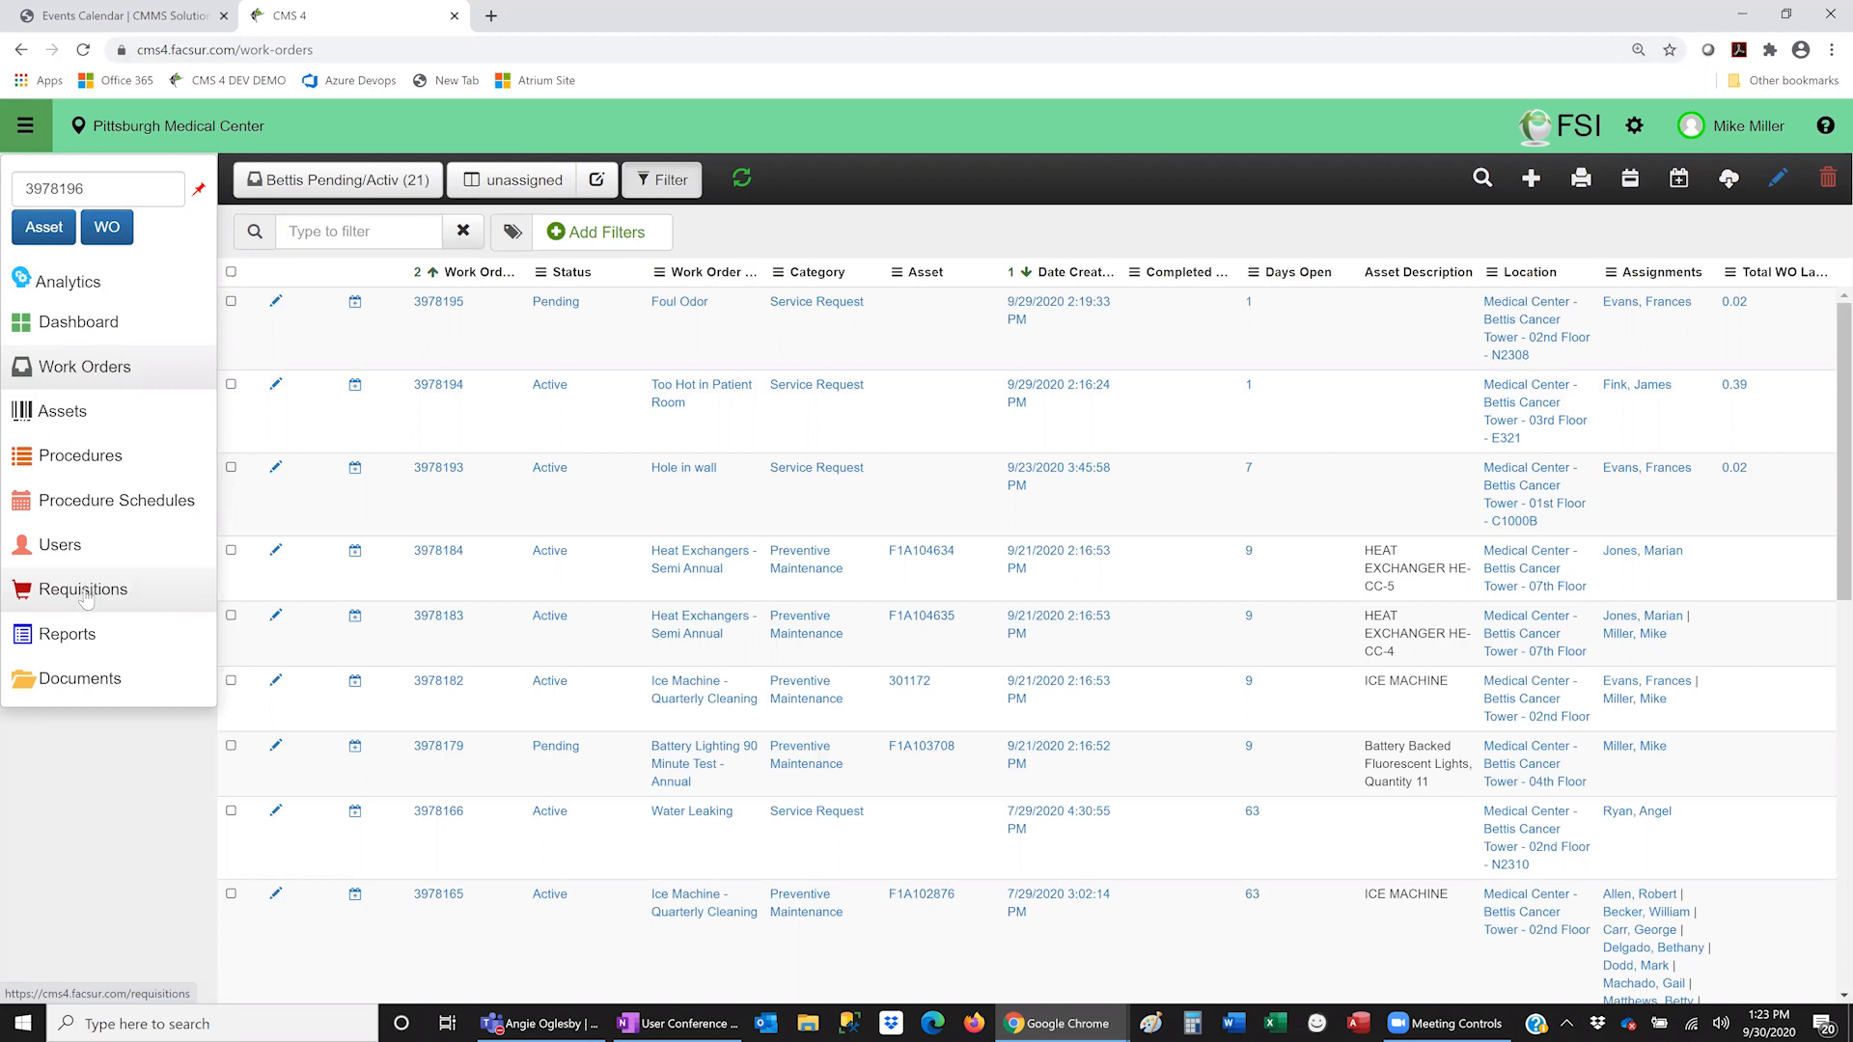
pyautogui.click(276, 386)
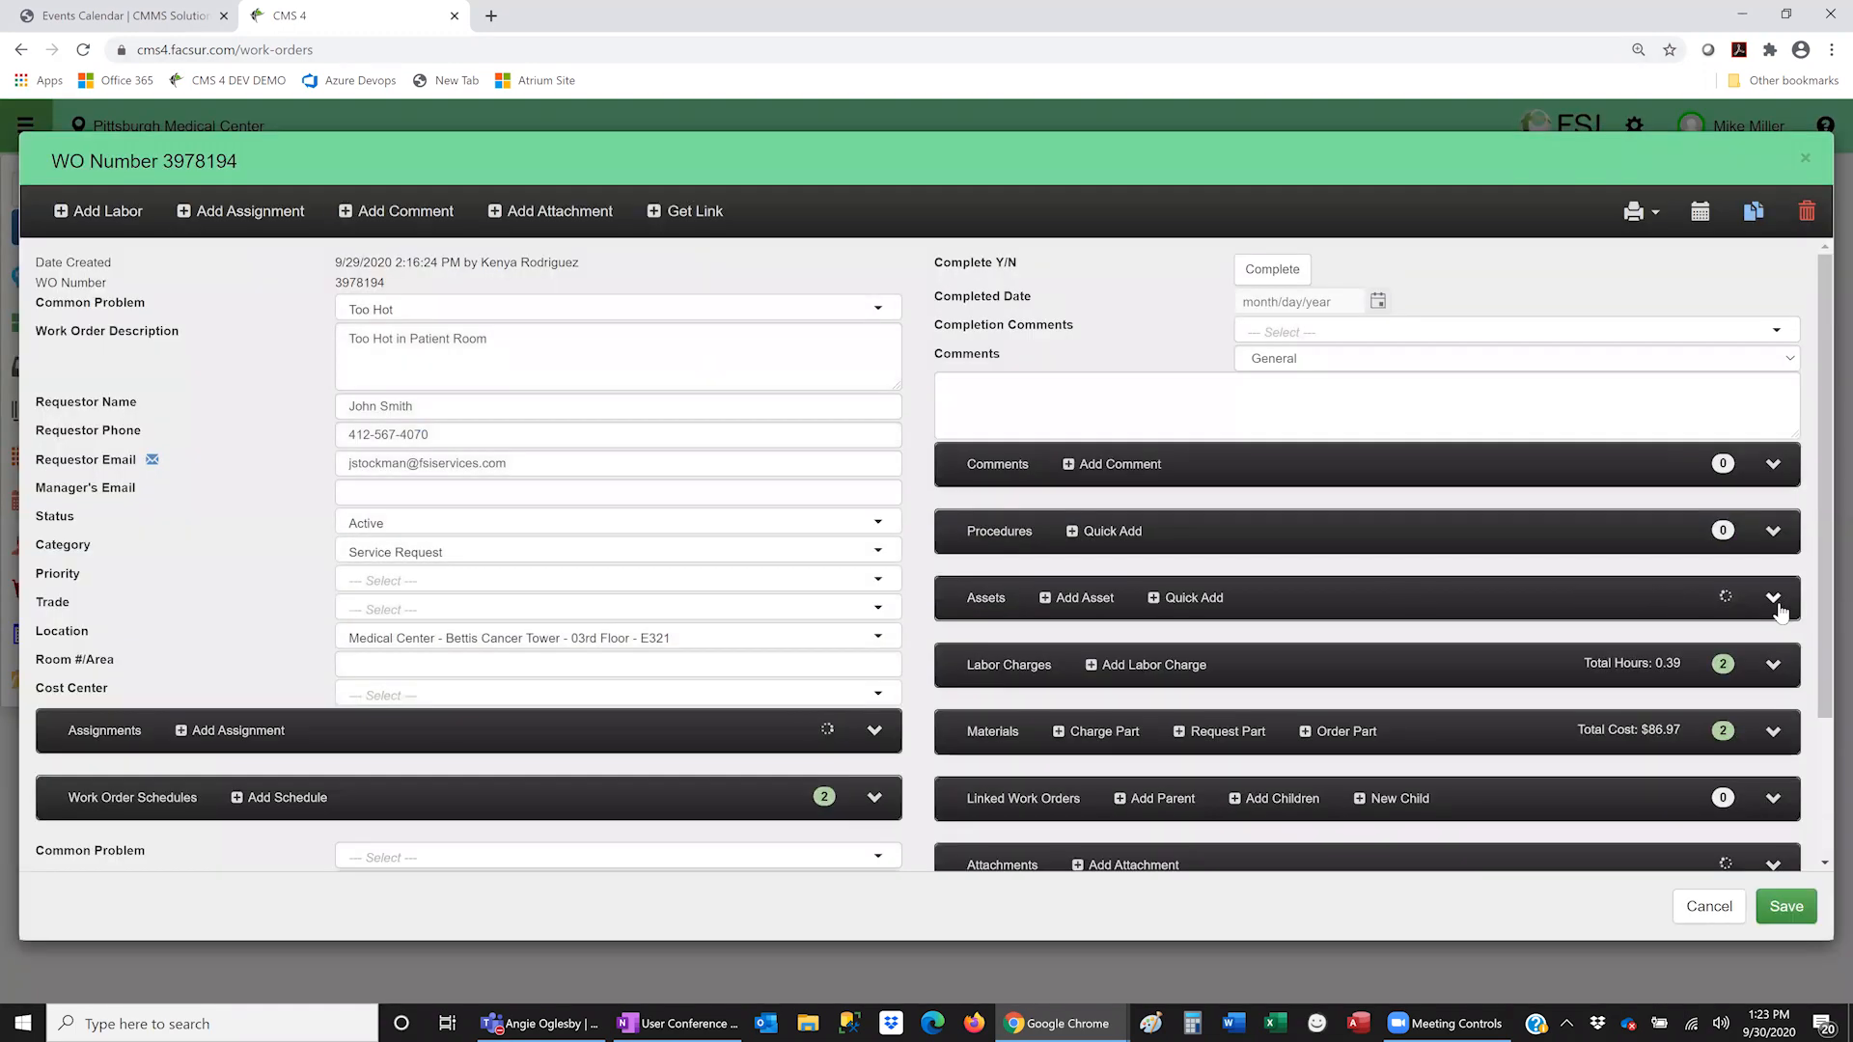
pyautogui.click(1709, 907)
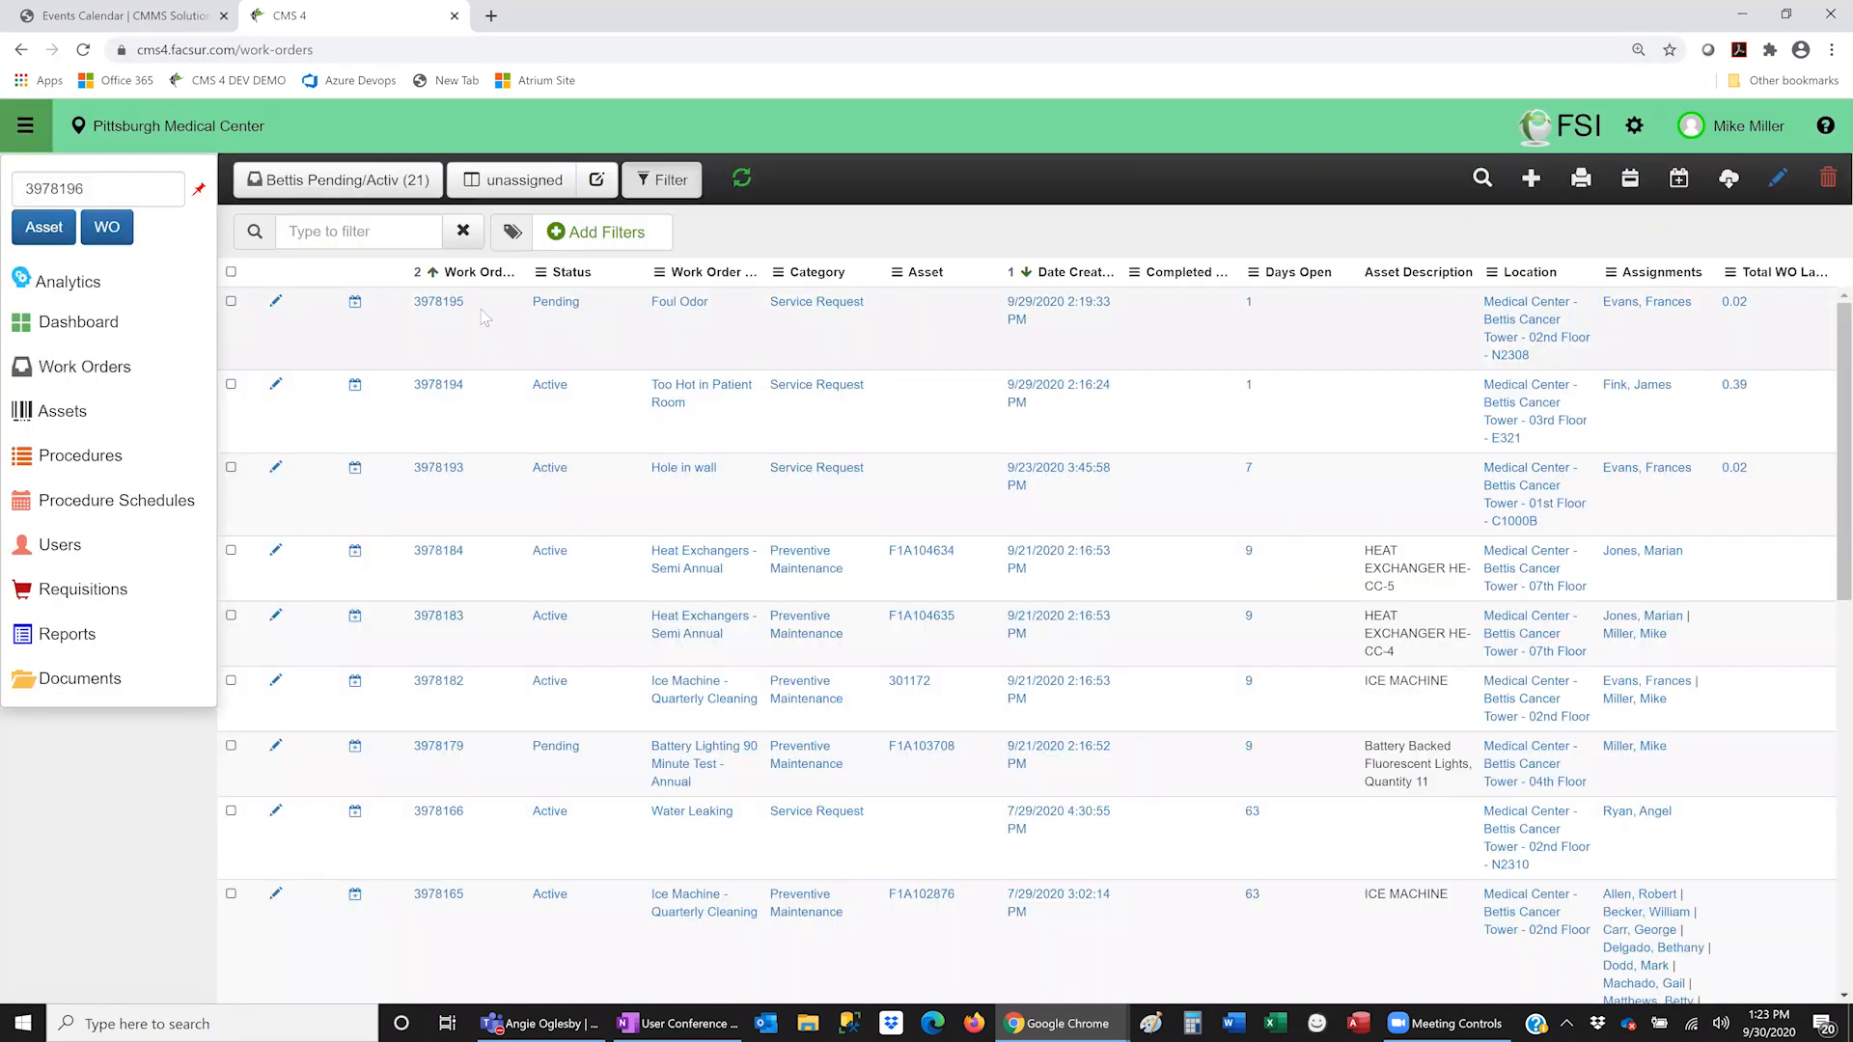
pyautogui.click(276, 303)
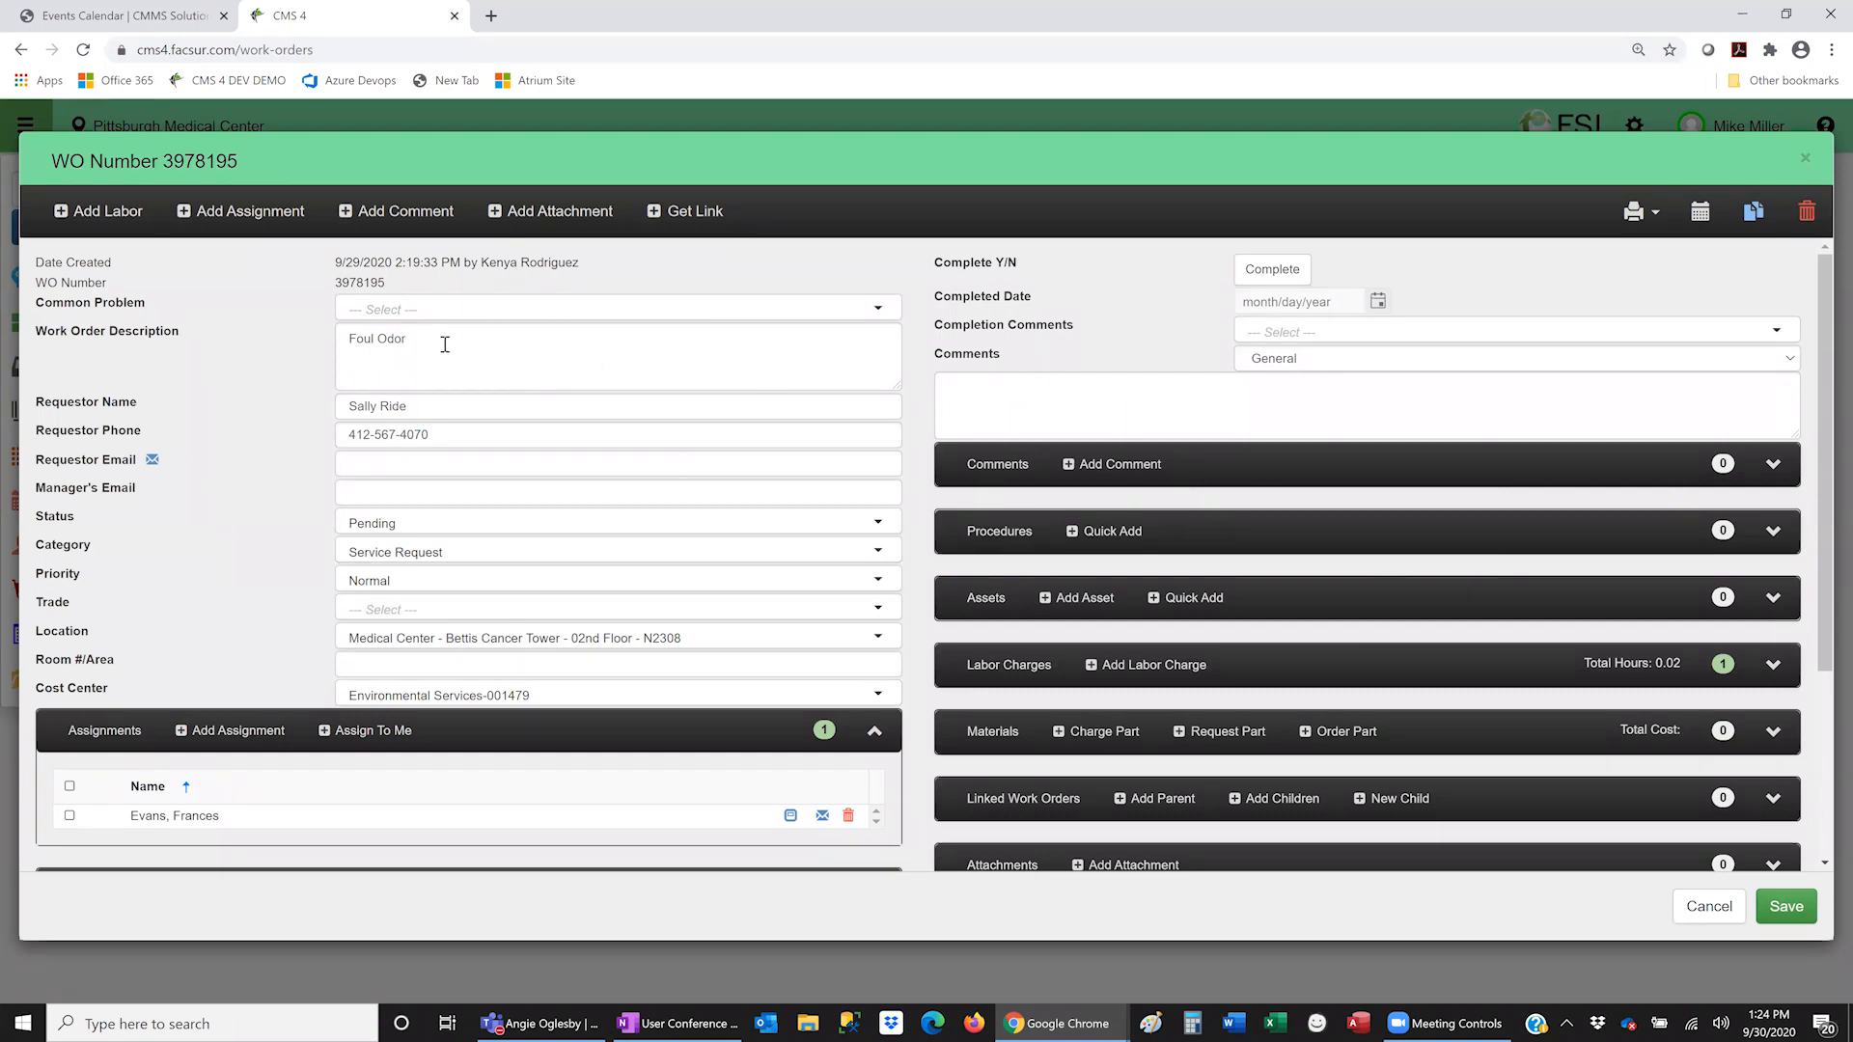
# - Replace the Foul Odor description with 'Too Hot' and save the work order
pyautogui.click(536, 357)
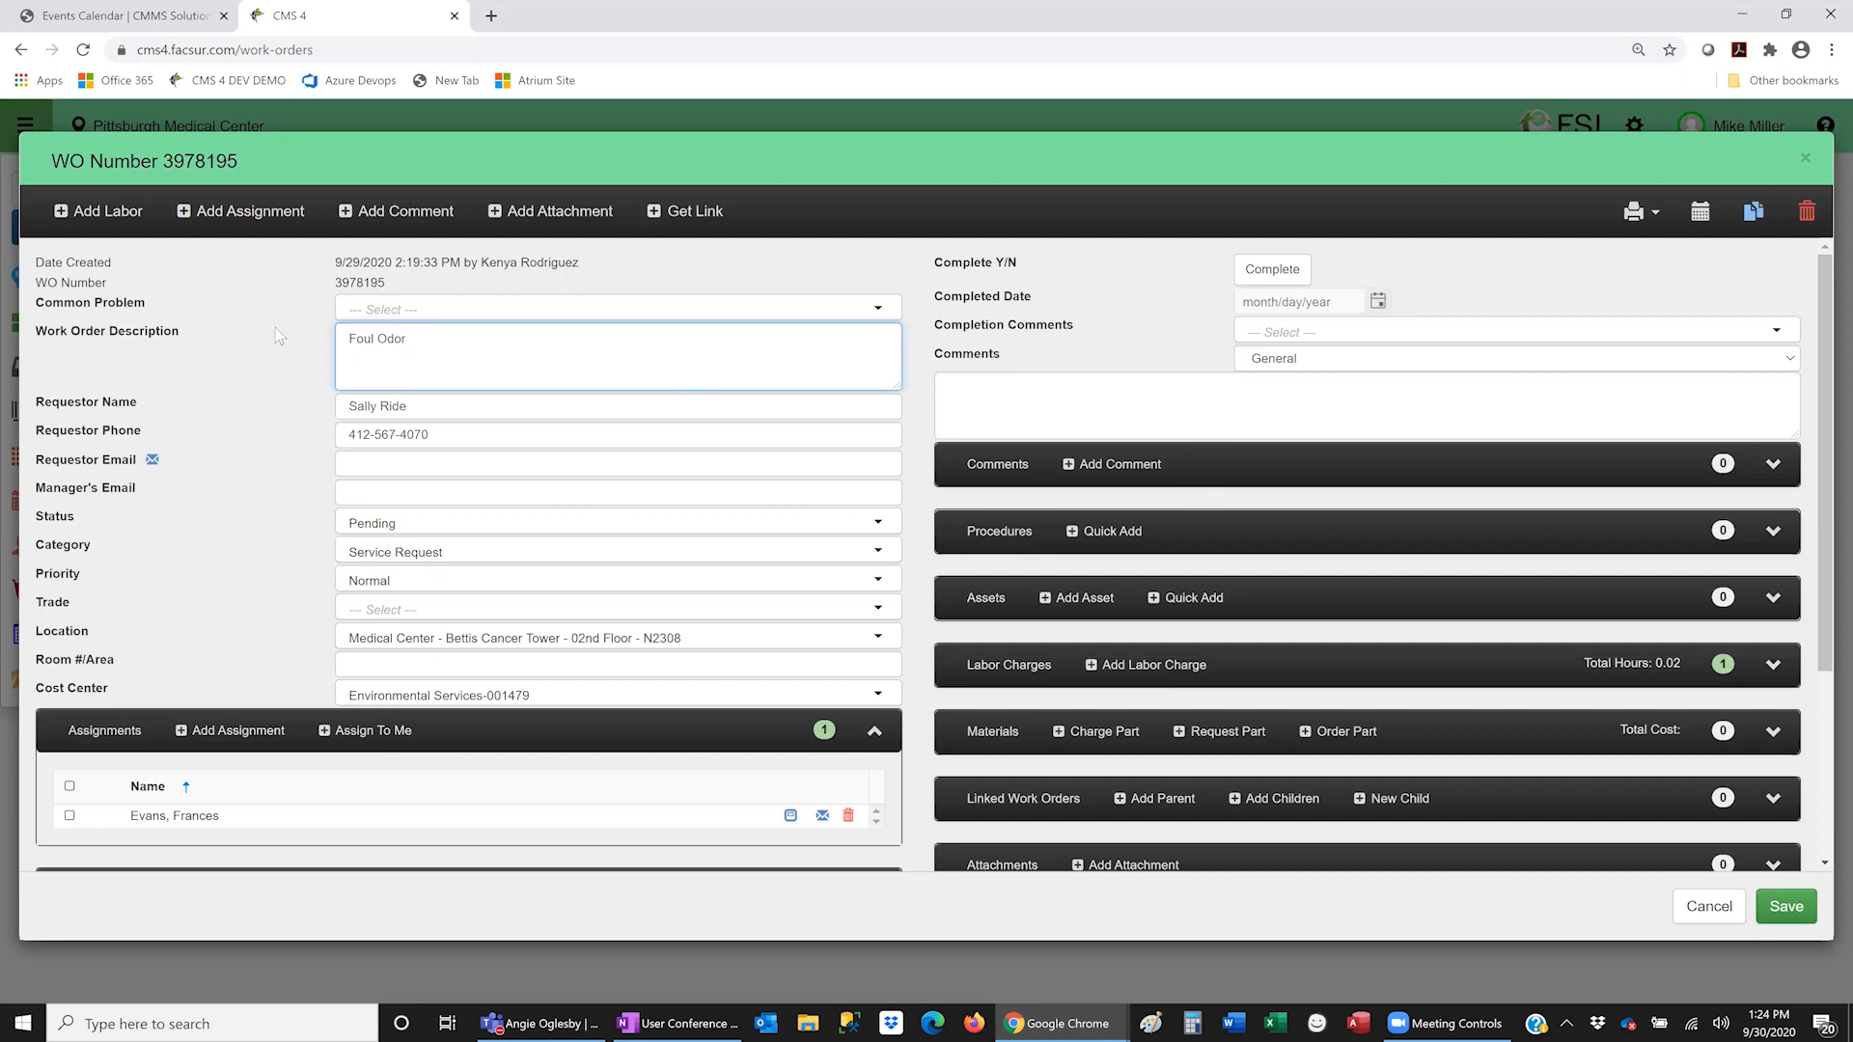
pyautogui.hotkey('ctrl', 'a')
pyautogui.write('T')
pyautogui.click(1782, 902)
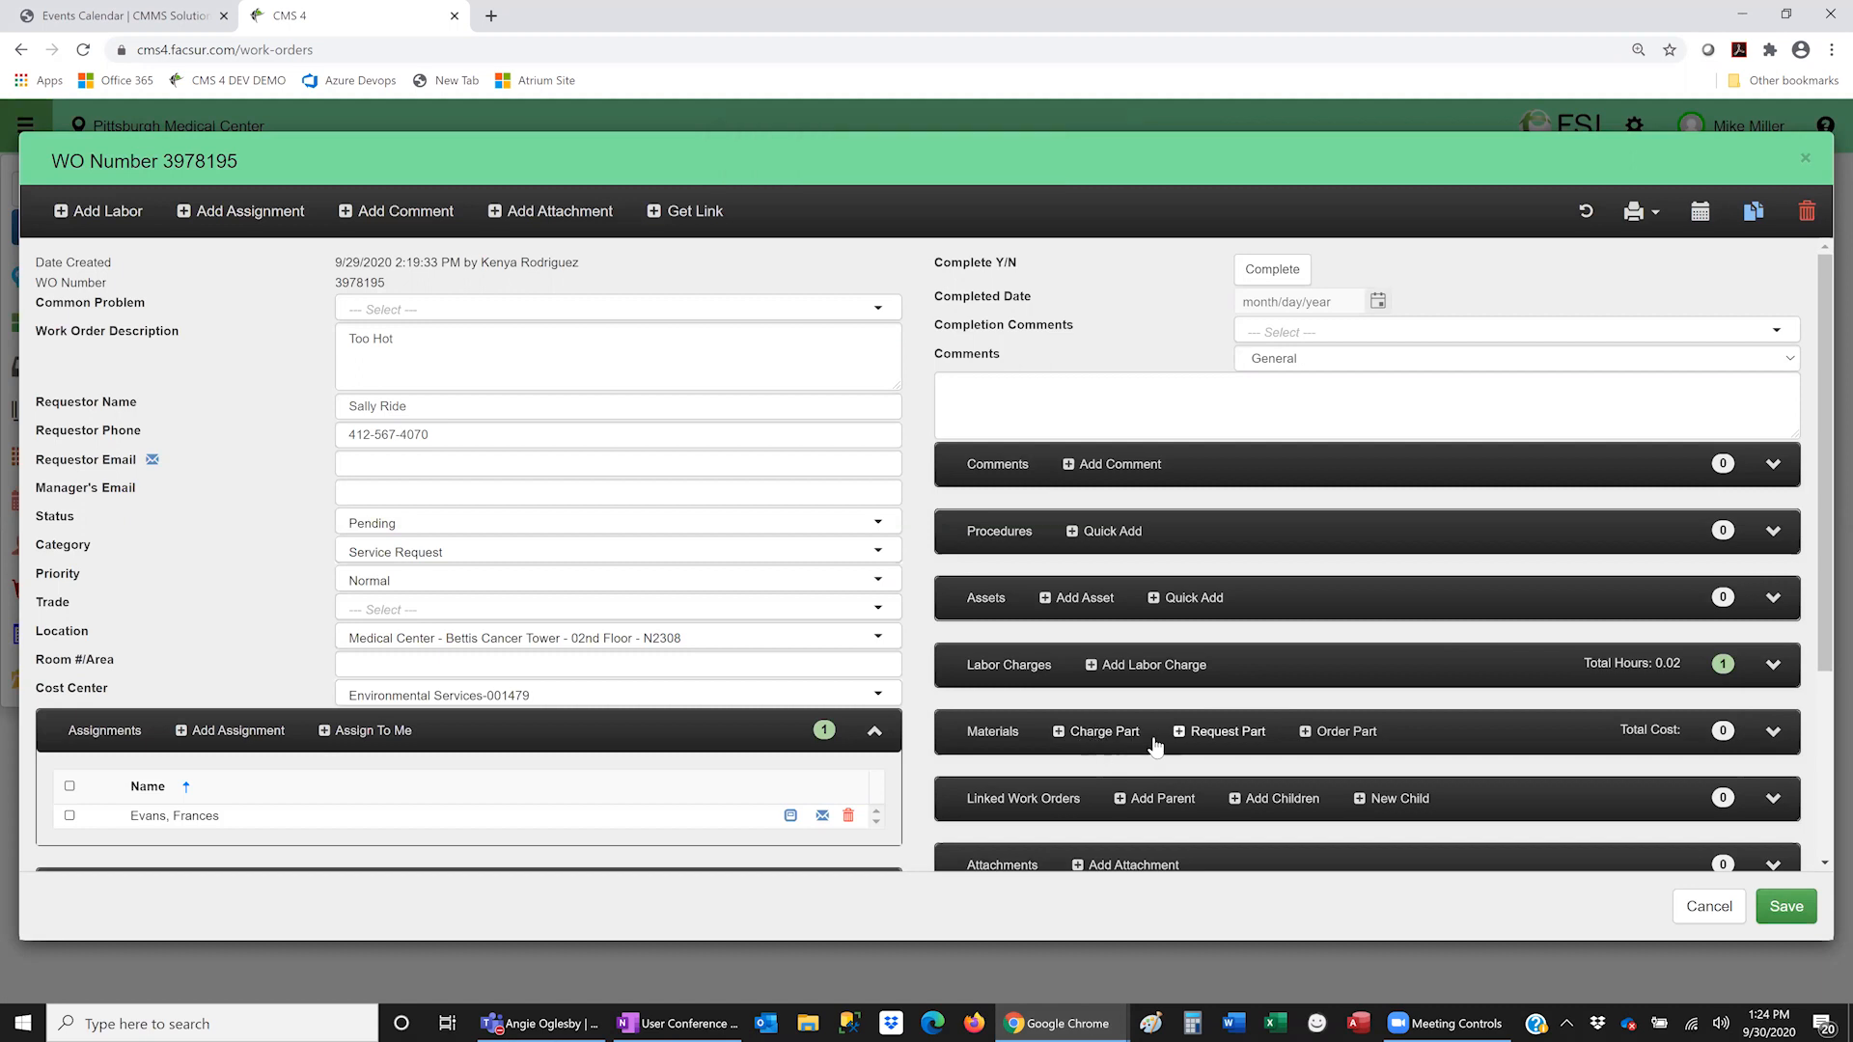
# - Open and cancel the Charge Part and Order Part forms for work order 3978195
pyautogui.click(1100, 734)
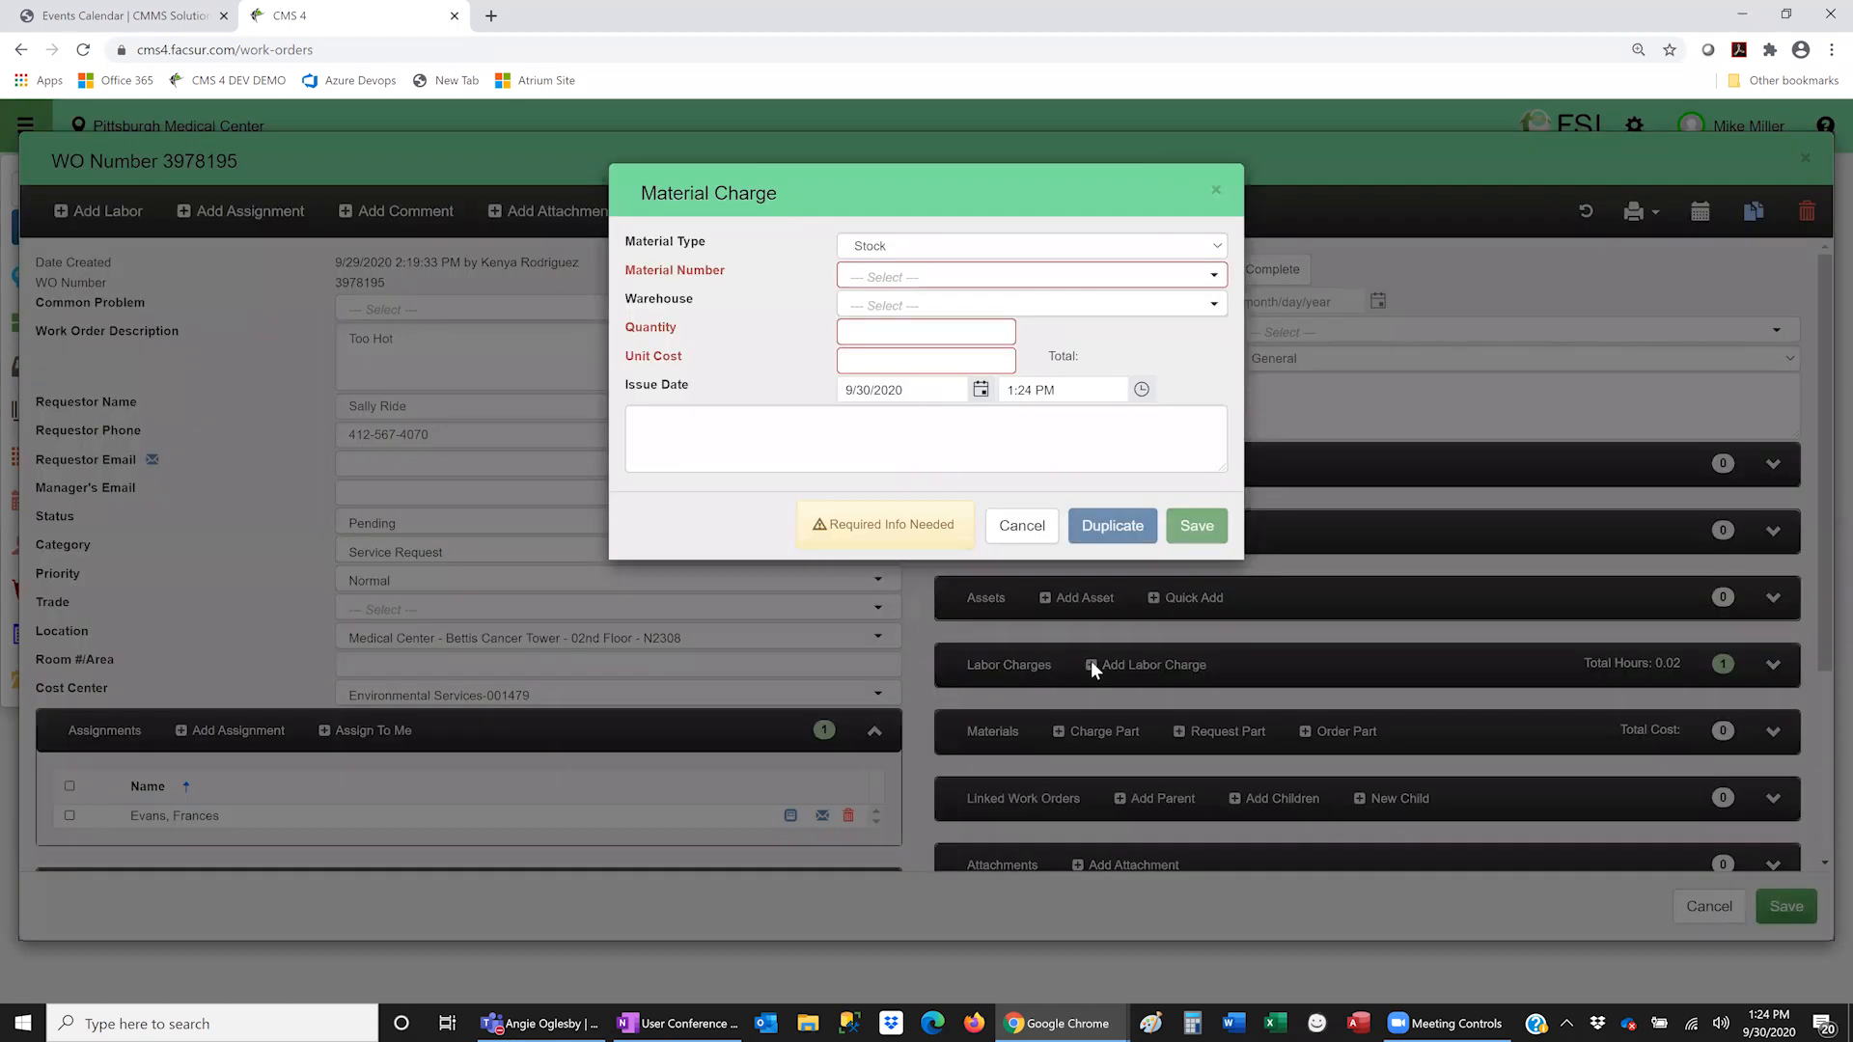
pyautogui.click(1039, 537)
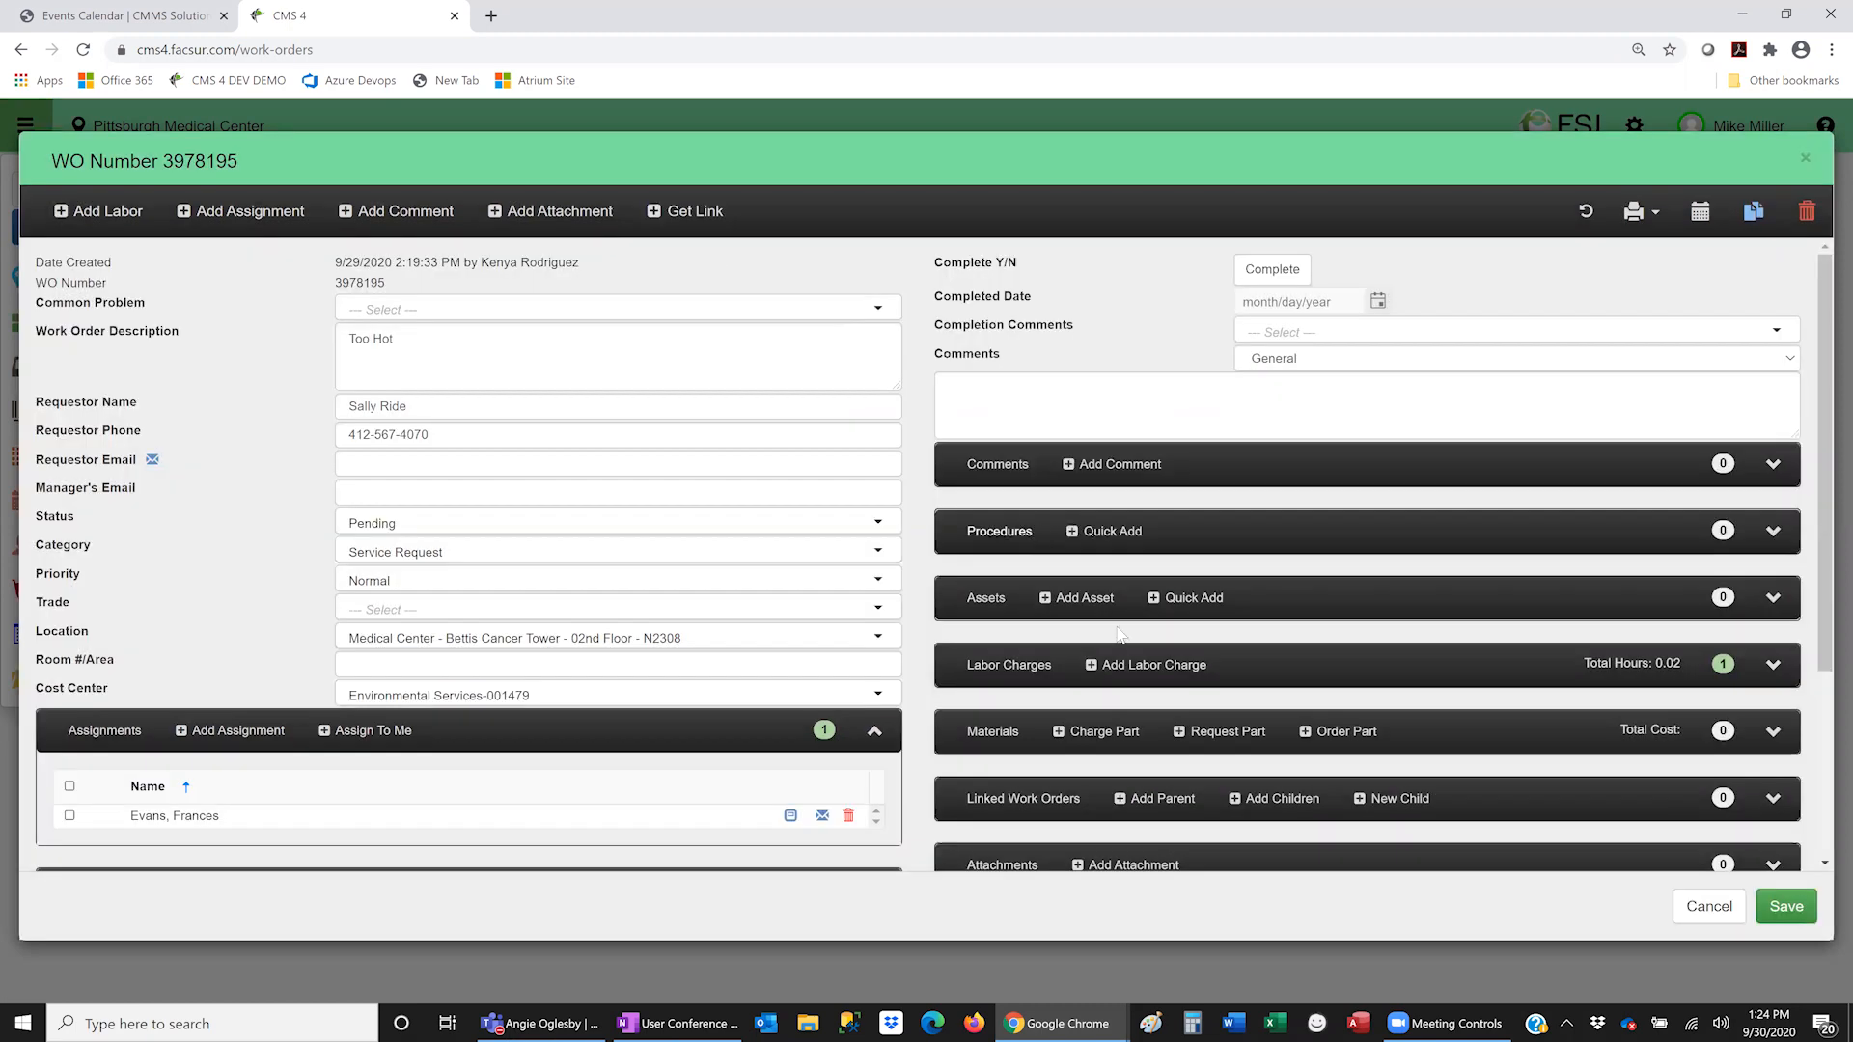
pyautogui.click(1342, 731)
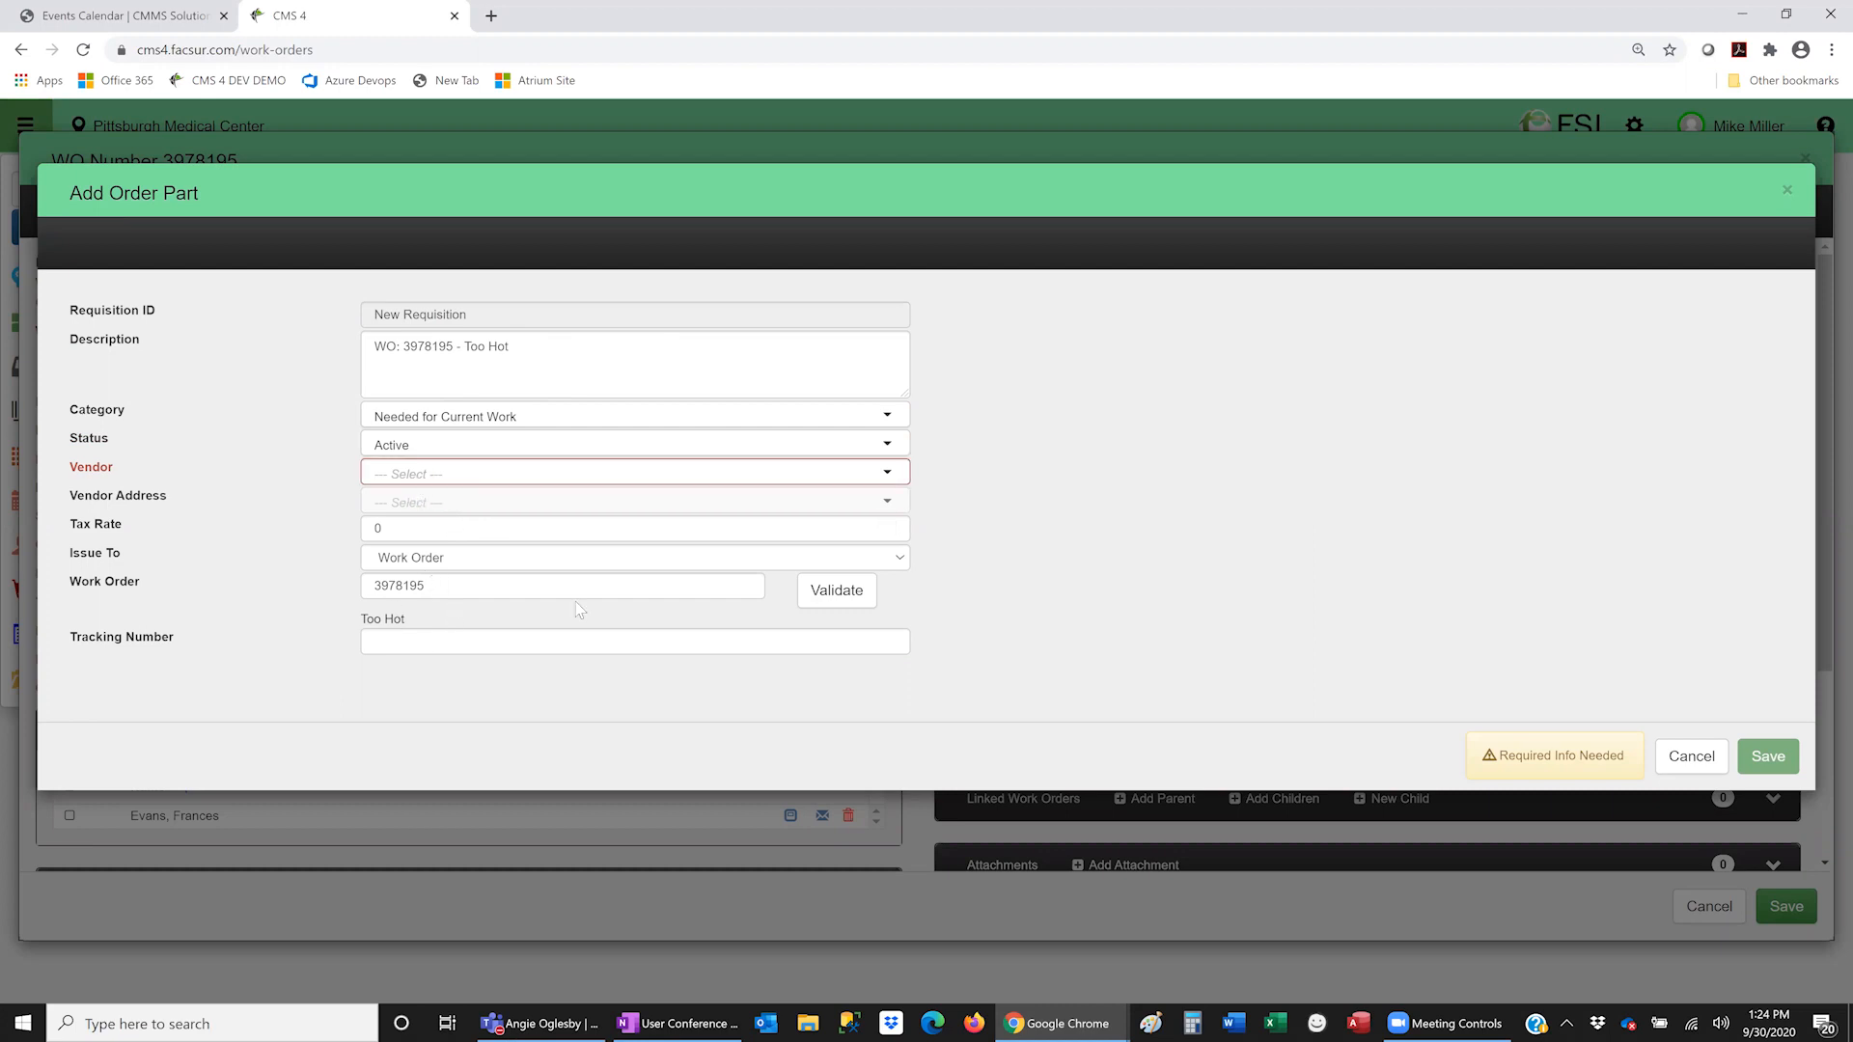
pyautogui.click(1691, 756)
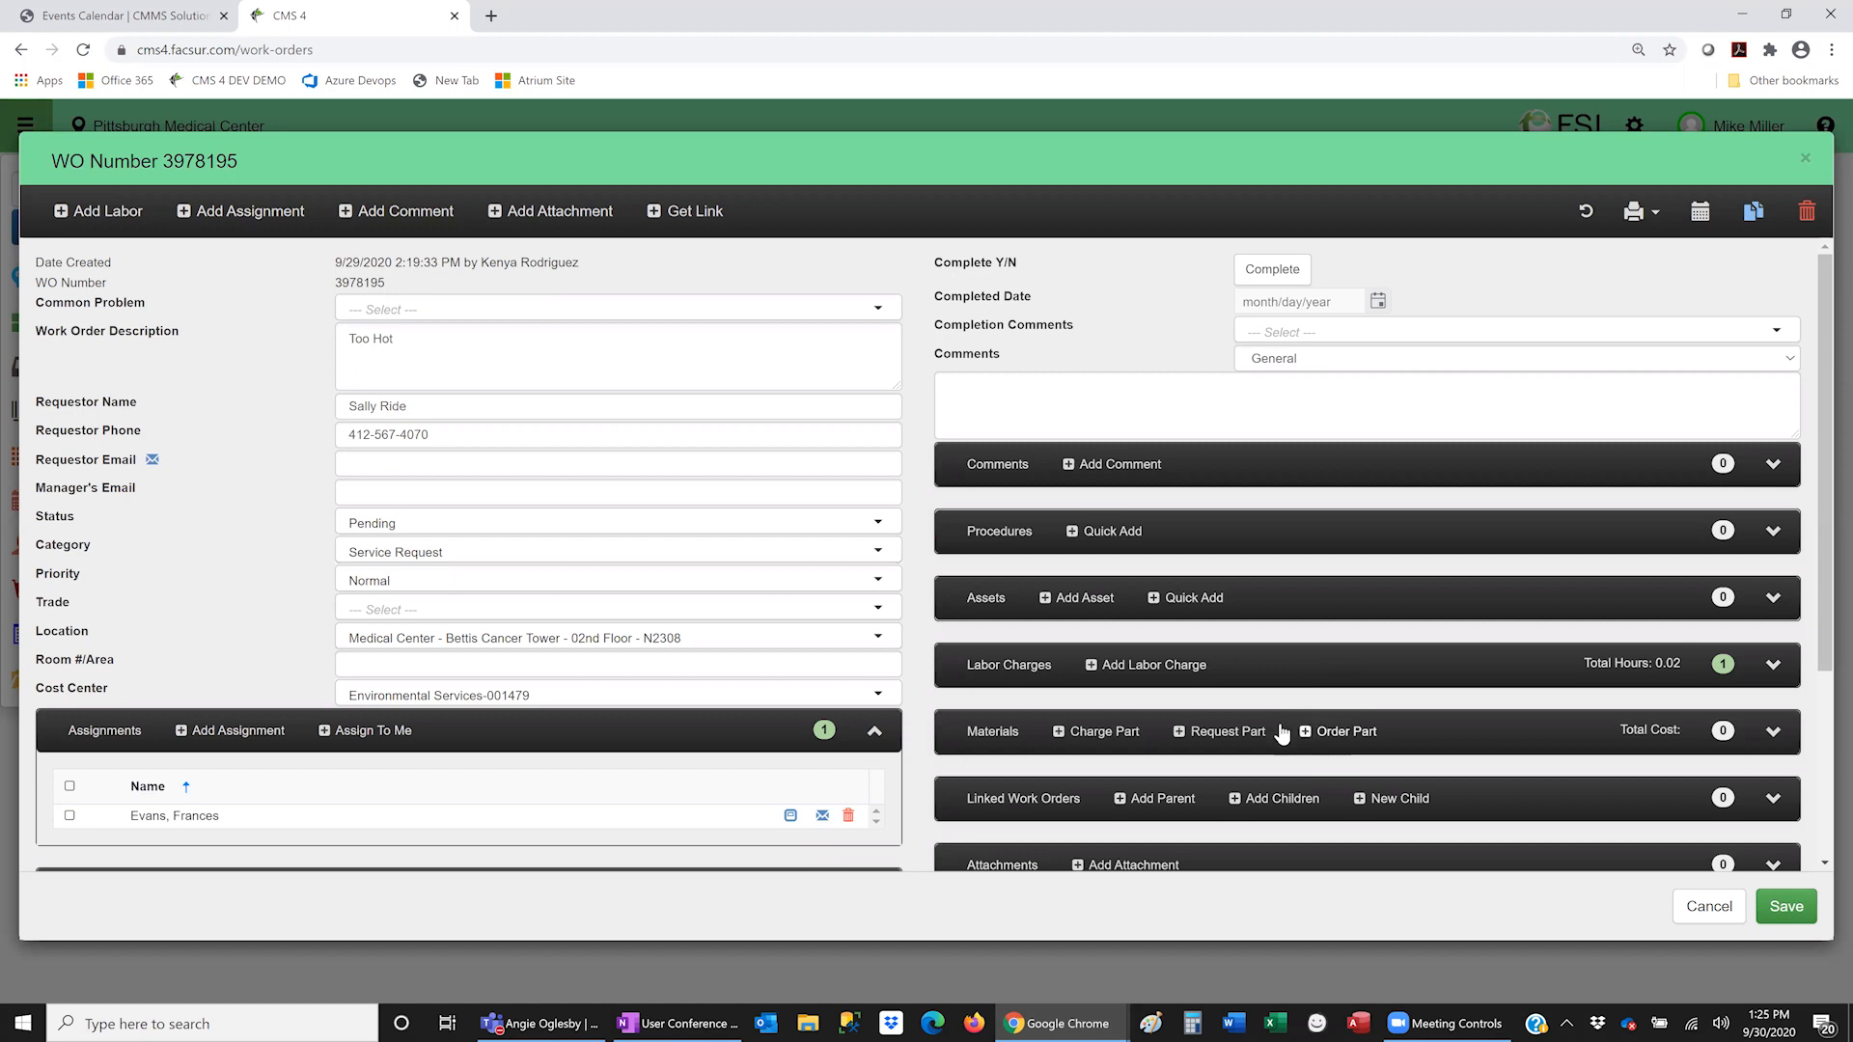
# - Create part requisition 8 for the work order, issued to the Work Order
pyautogui.click(1226, 732)
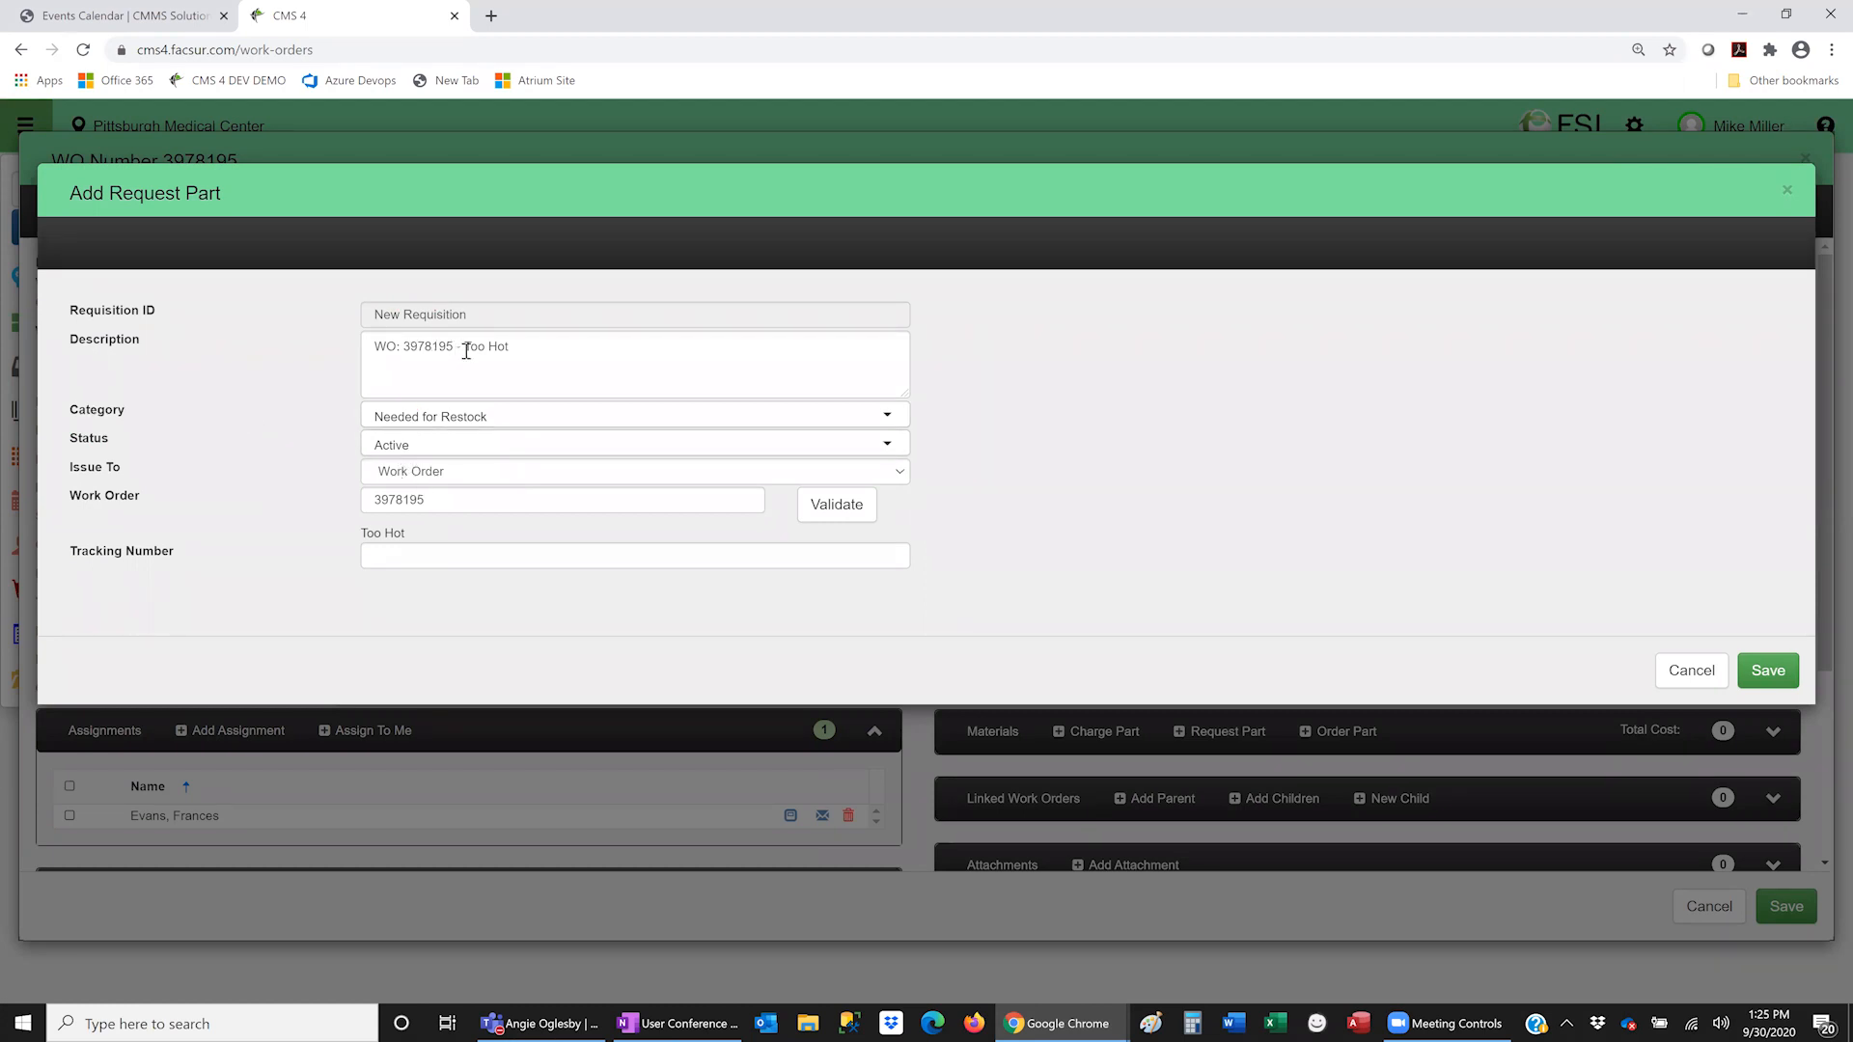
pyautogui.moveTo(535, 347); pyautogui.dragTo(323, 344)
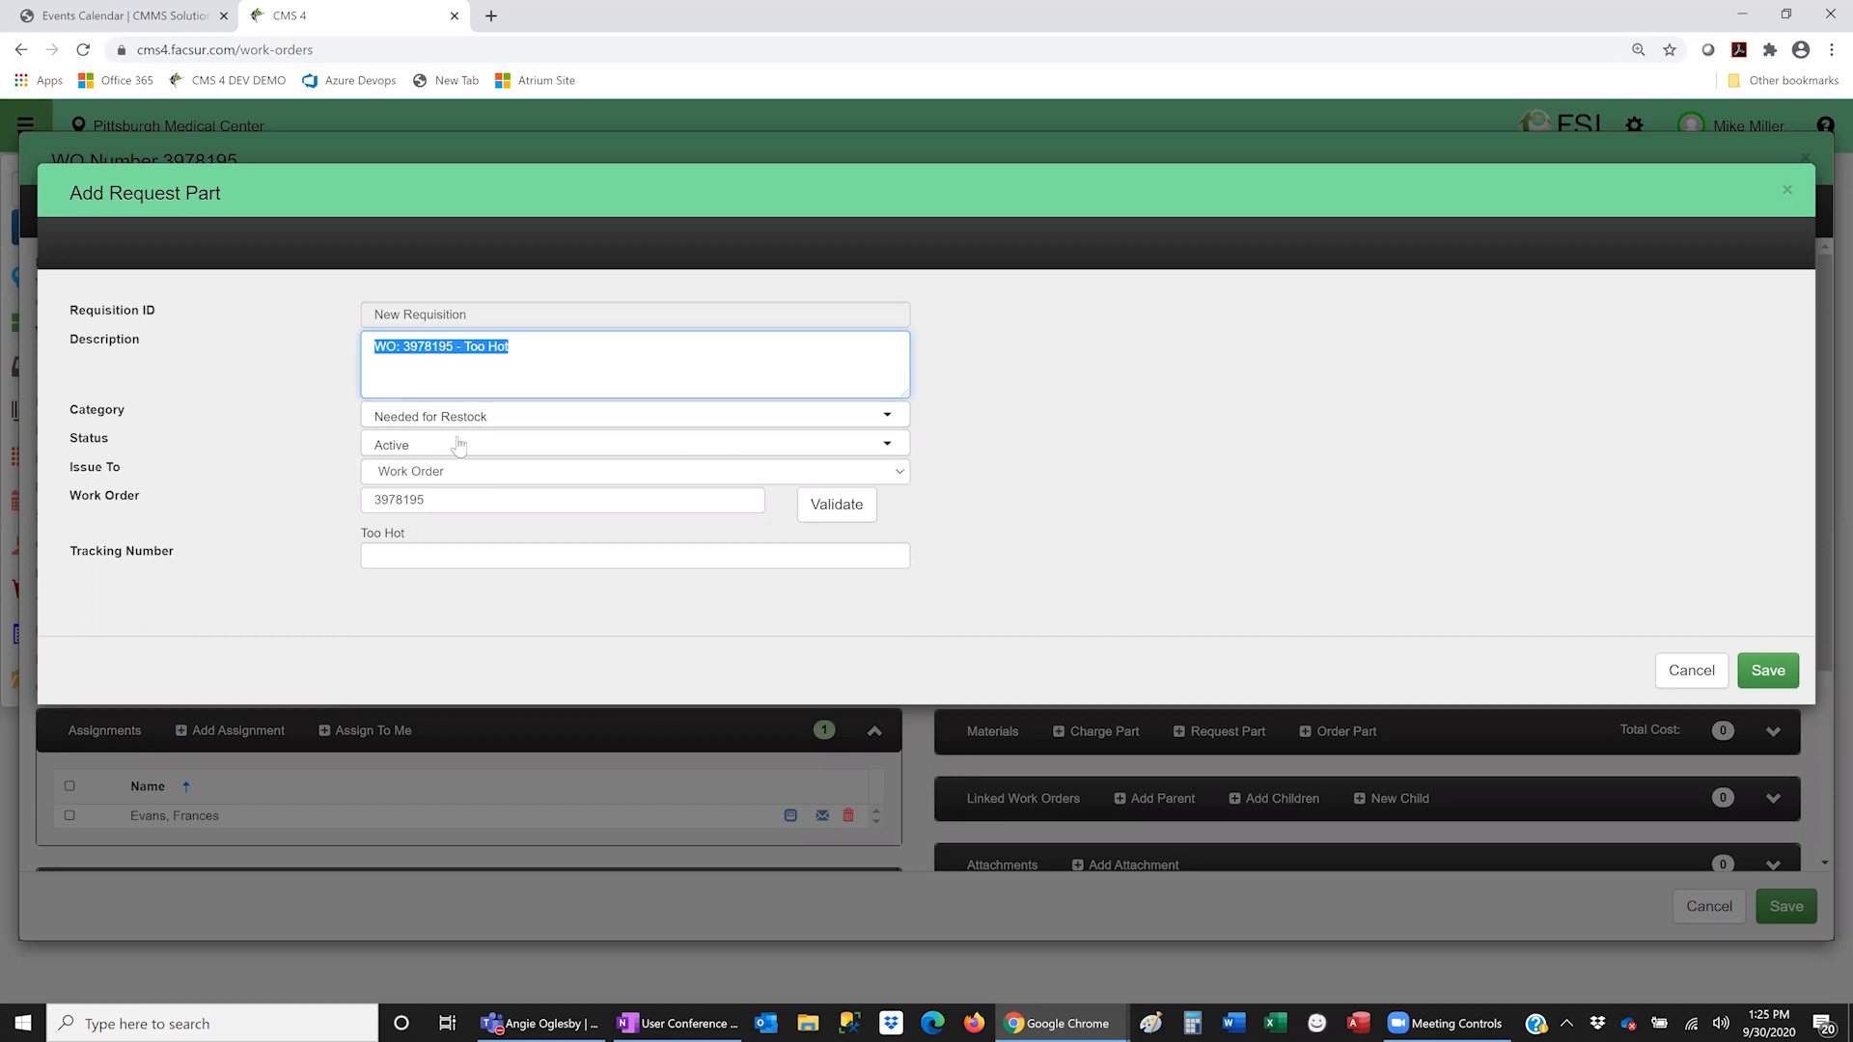
pyautogui.click(403, 471)
pyautogui.click(440, 492)
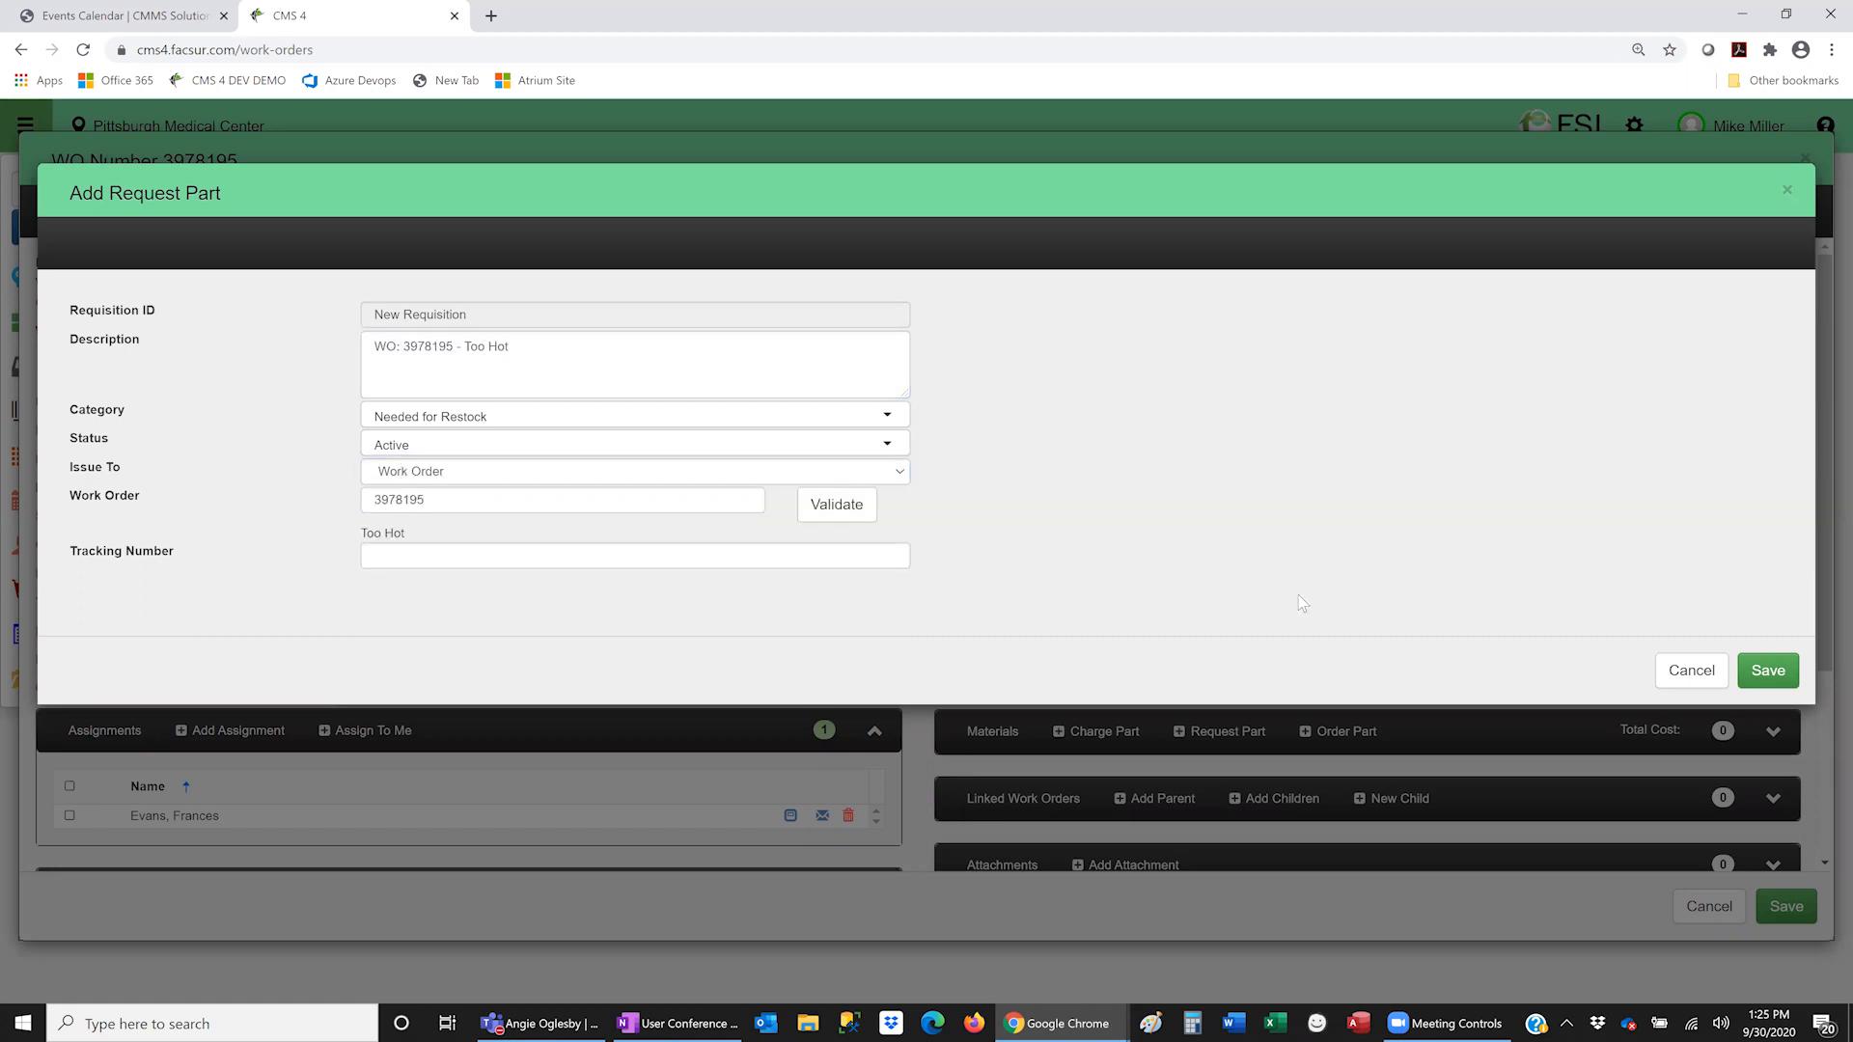
pyautogui.click(1776, 681)
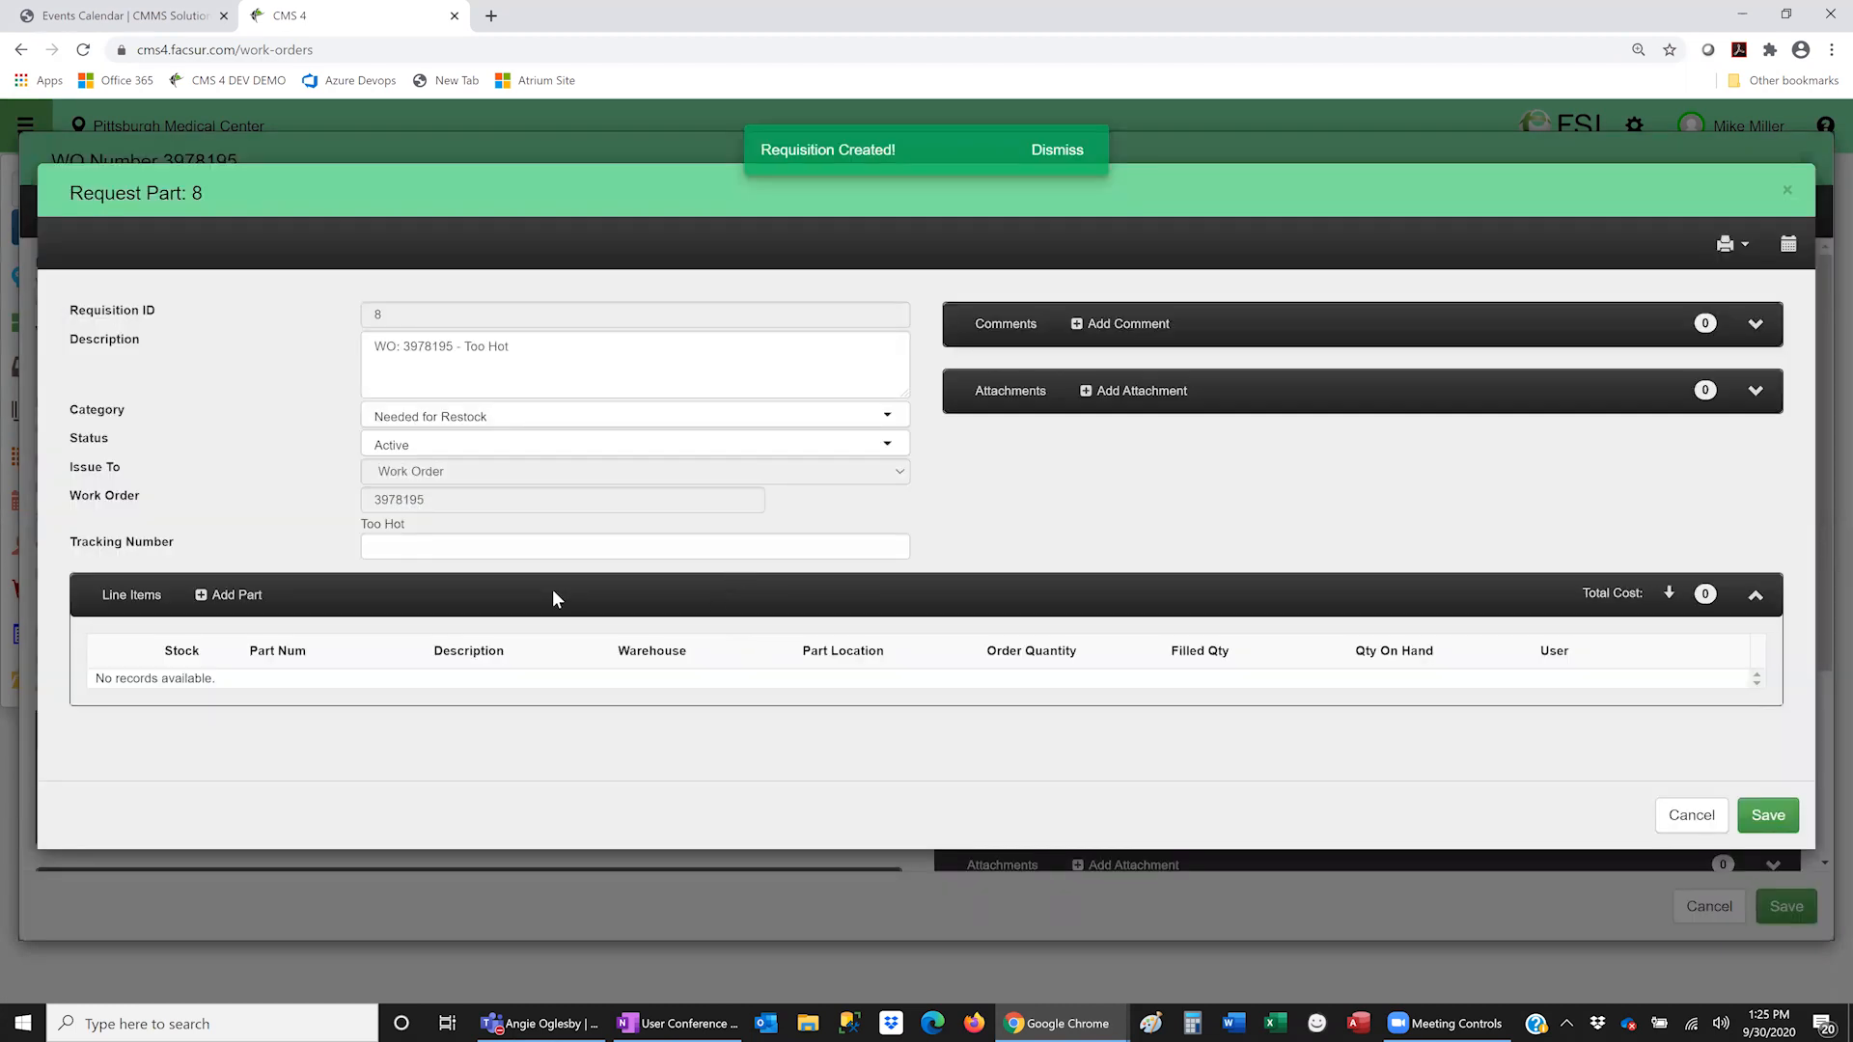
# - Add Honeywell pneumatic thermostat 3UC87 to requisition 8 with order quantity 1
pyautogui.click(232, 595)
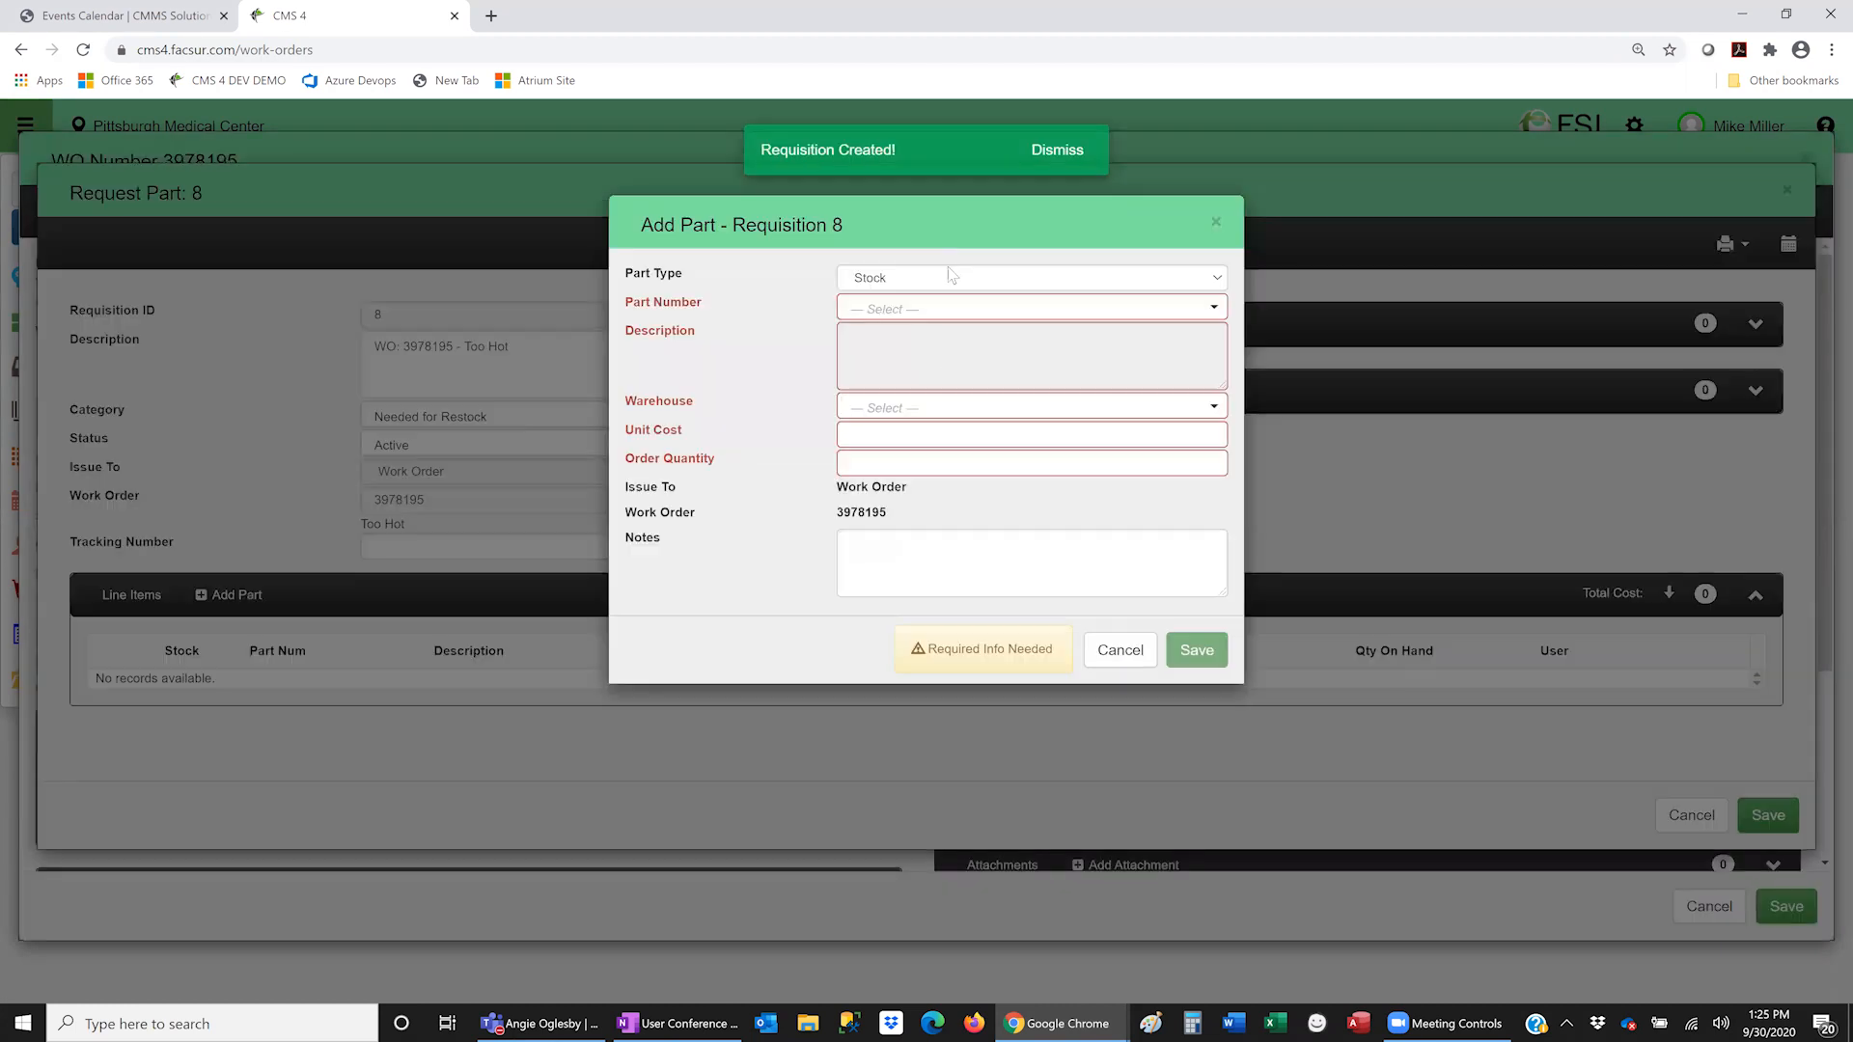
pyautogui.click(921, 305)
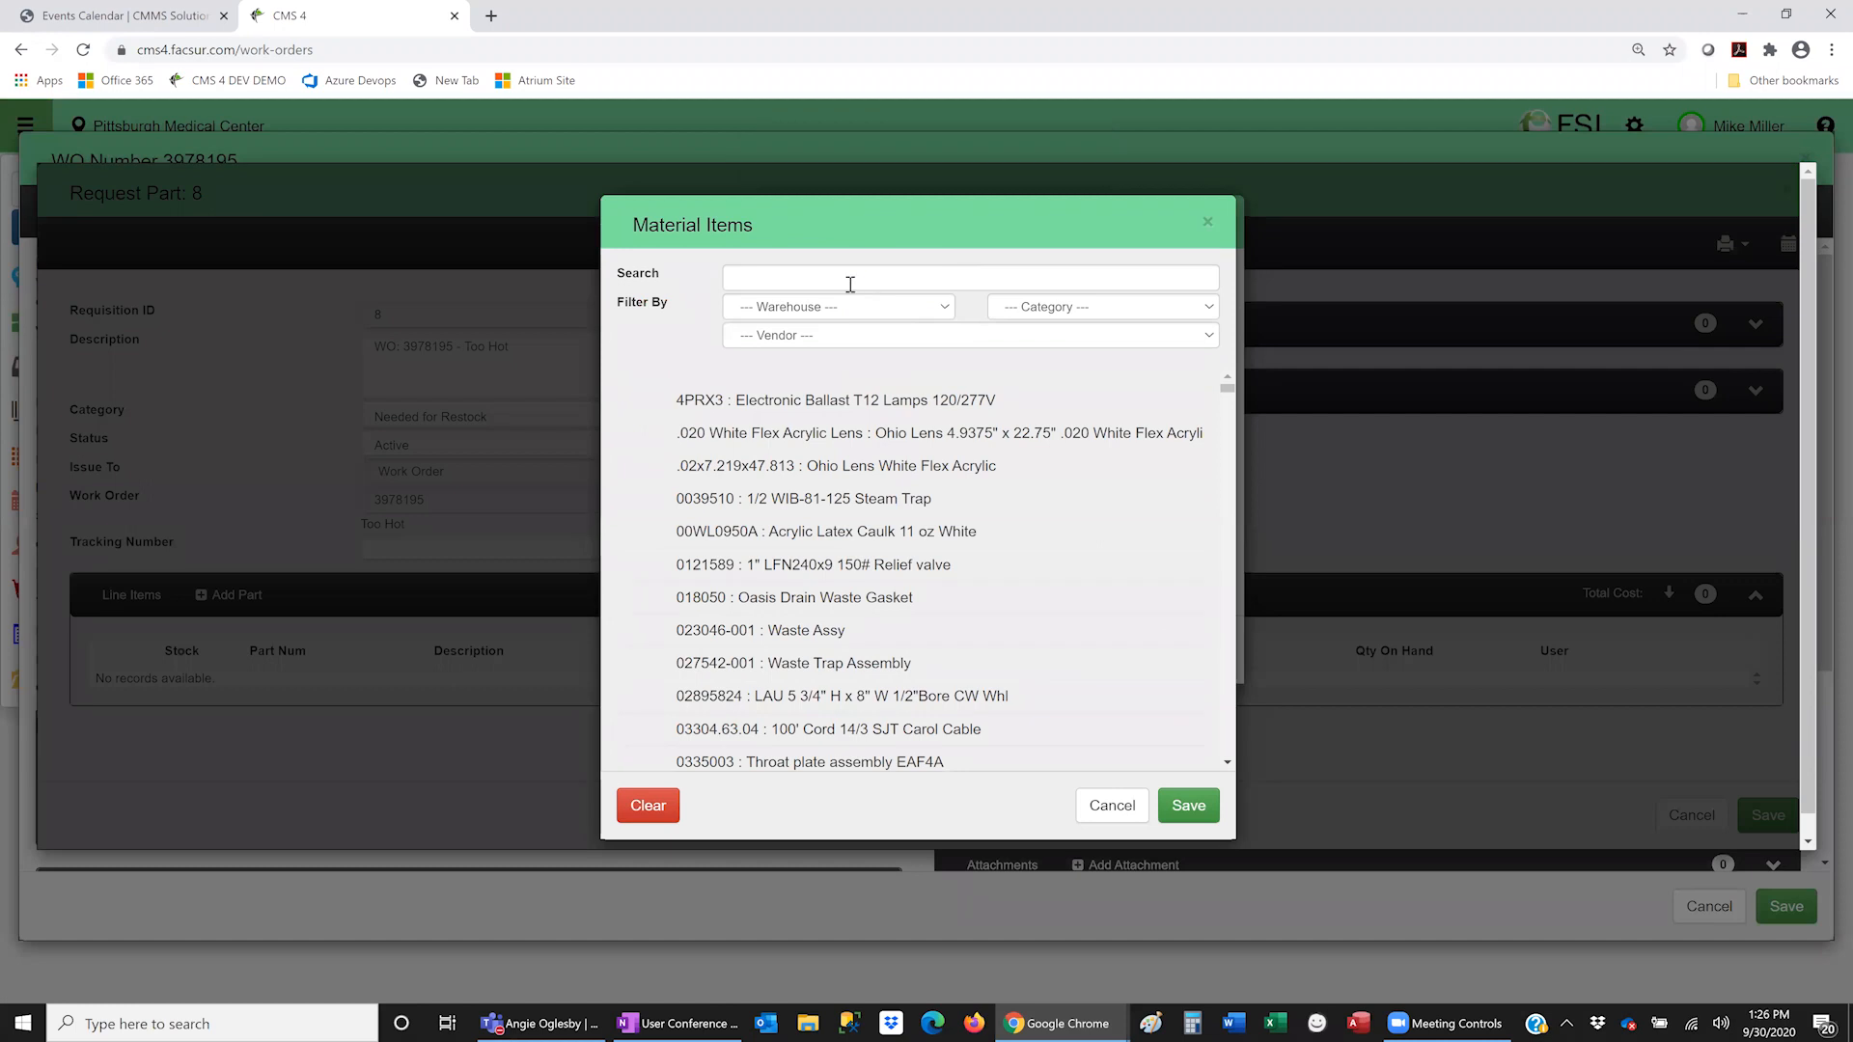
pyautogui.write('t')
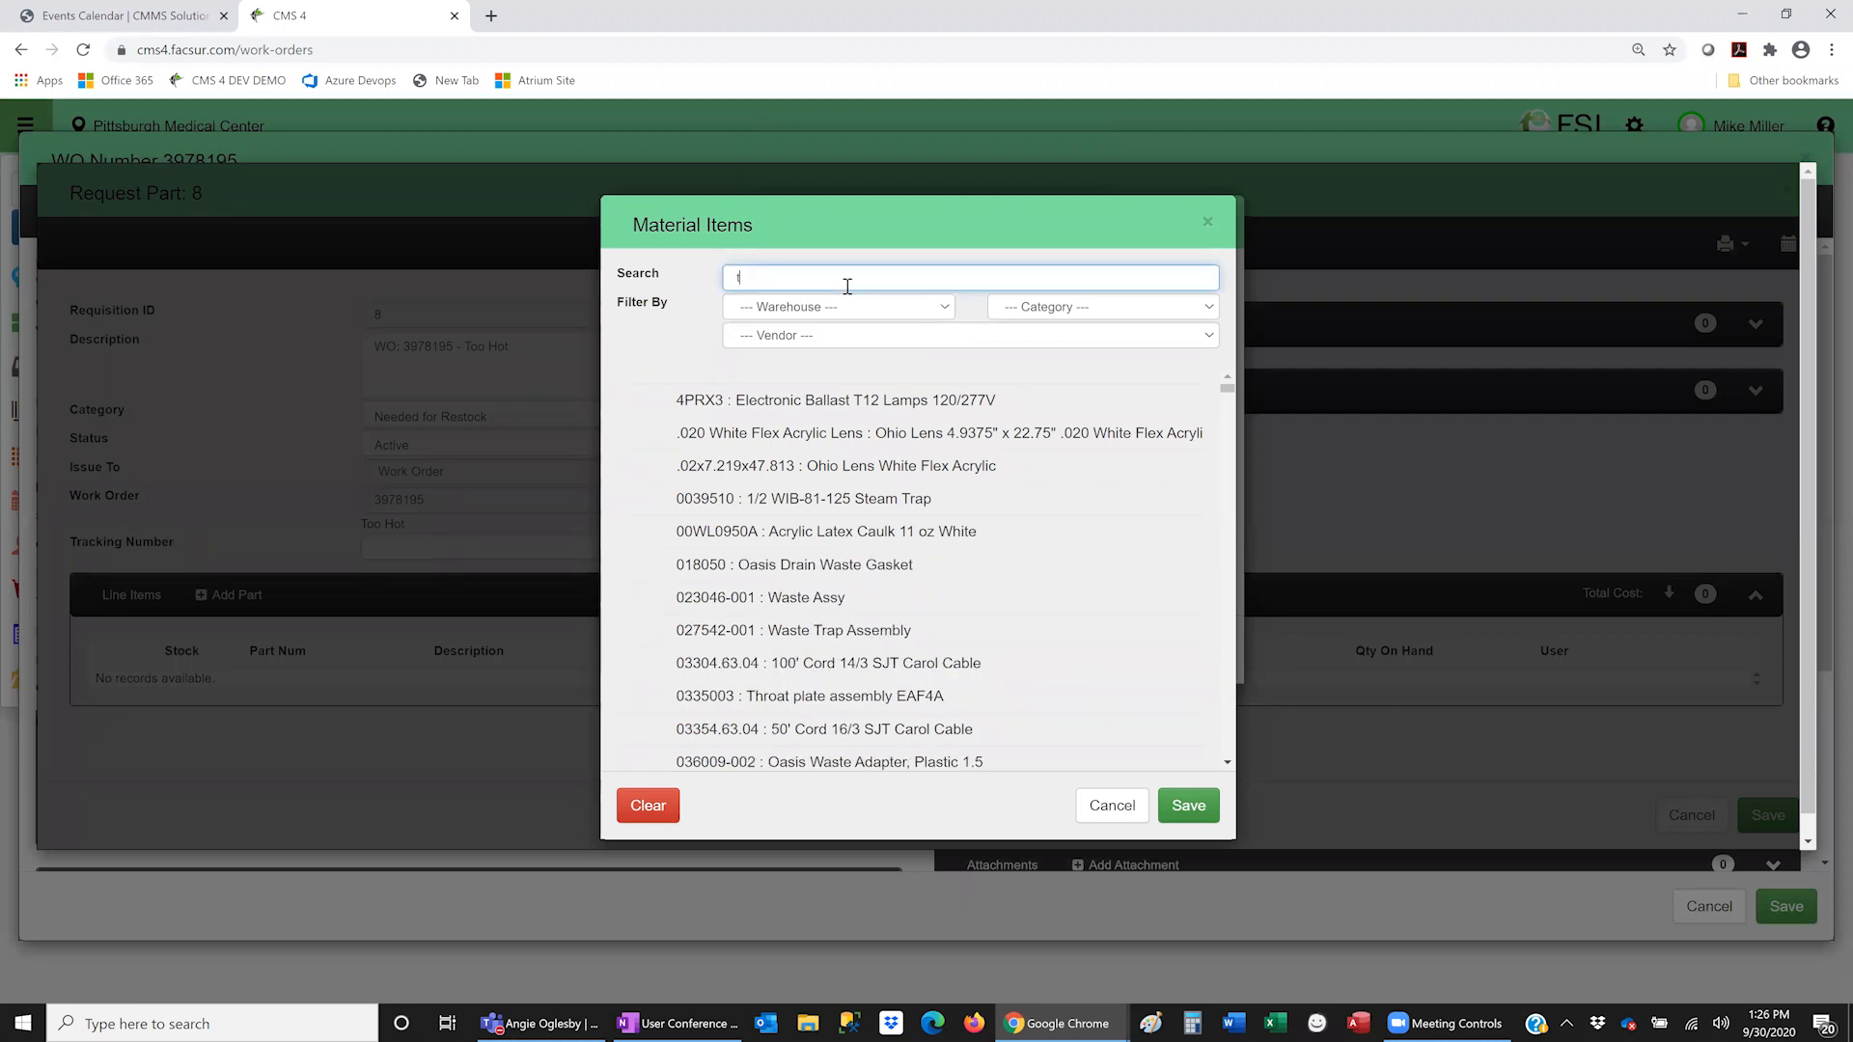
pyautogui.write('the')
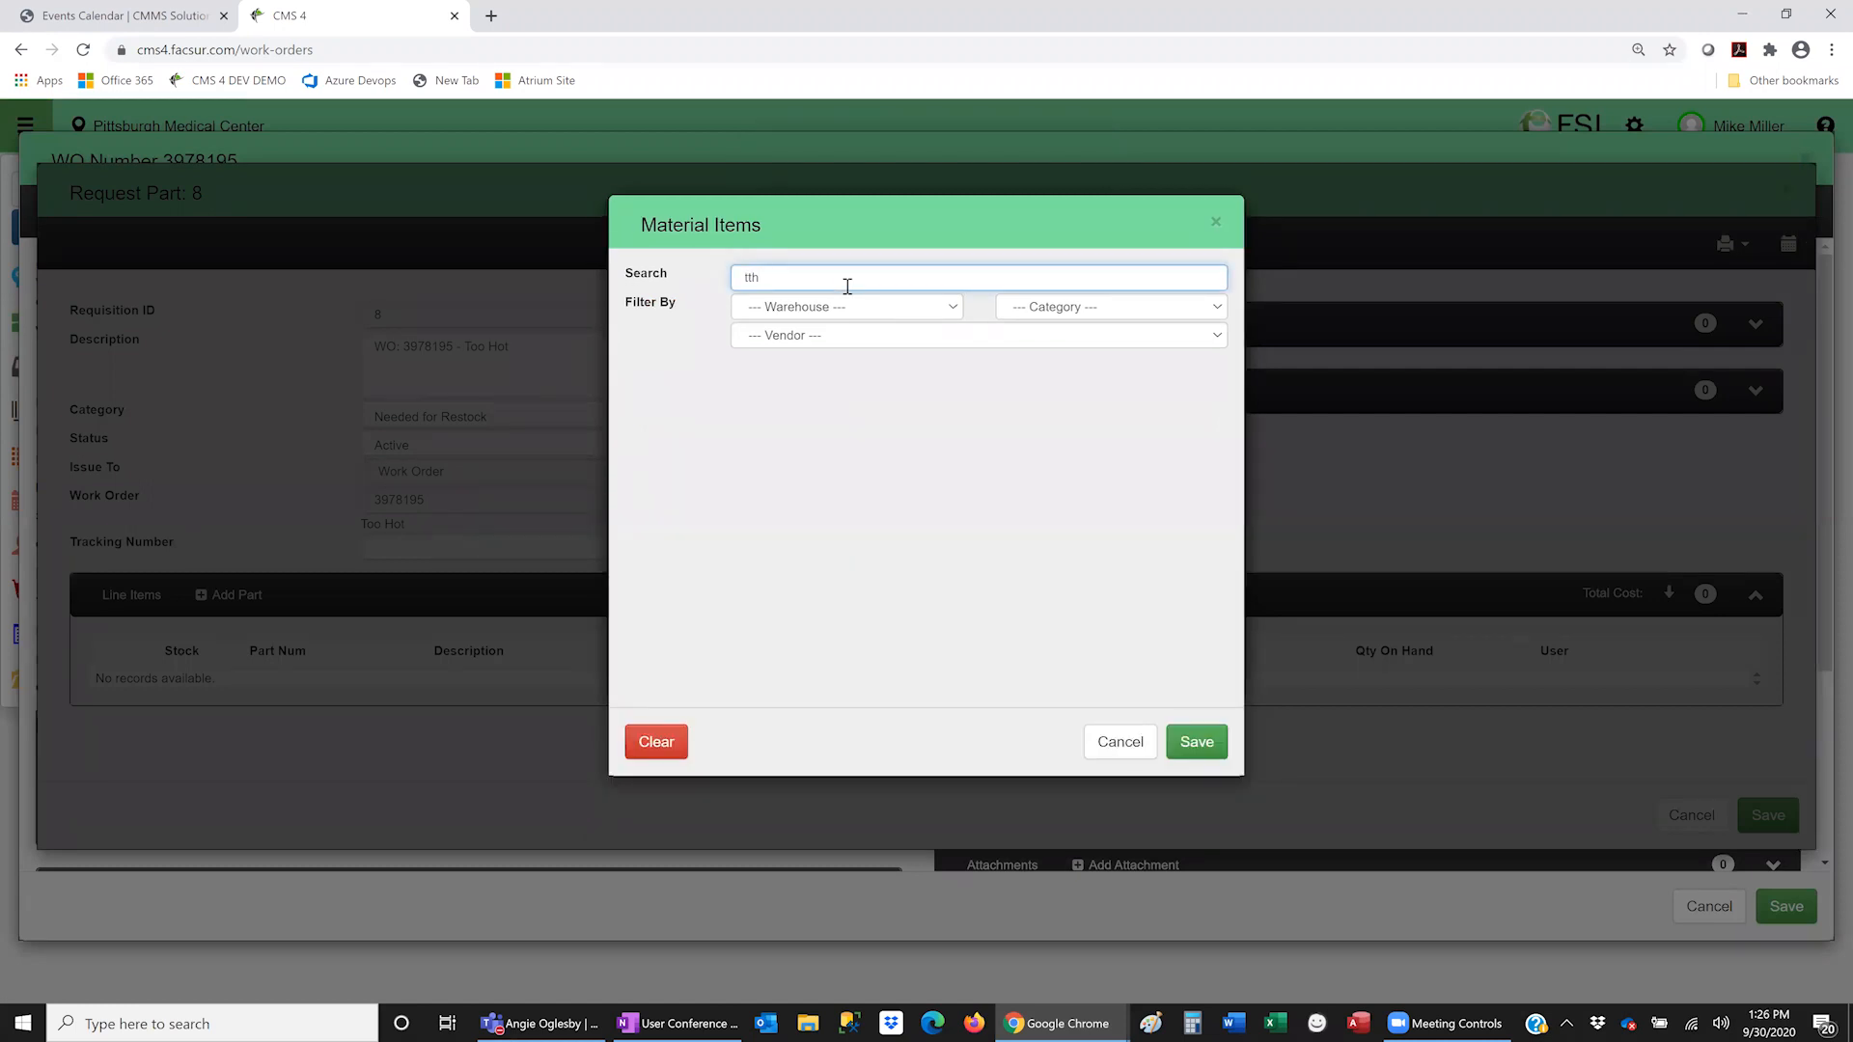
pyautogui.press('BackSpace')
pyautogui.press('BackSpace')
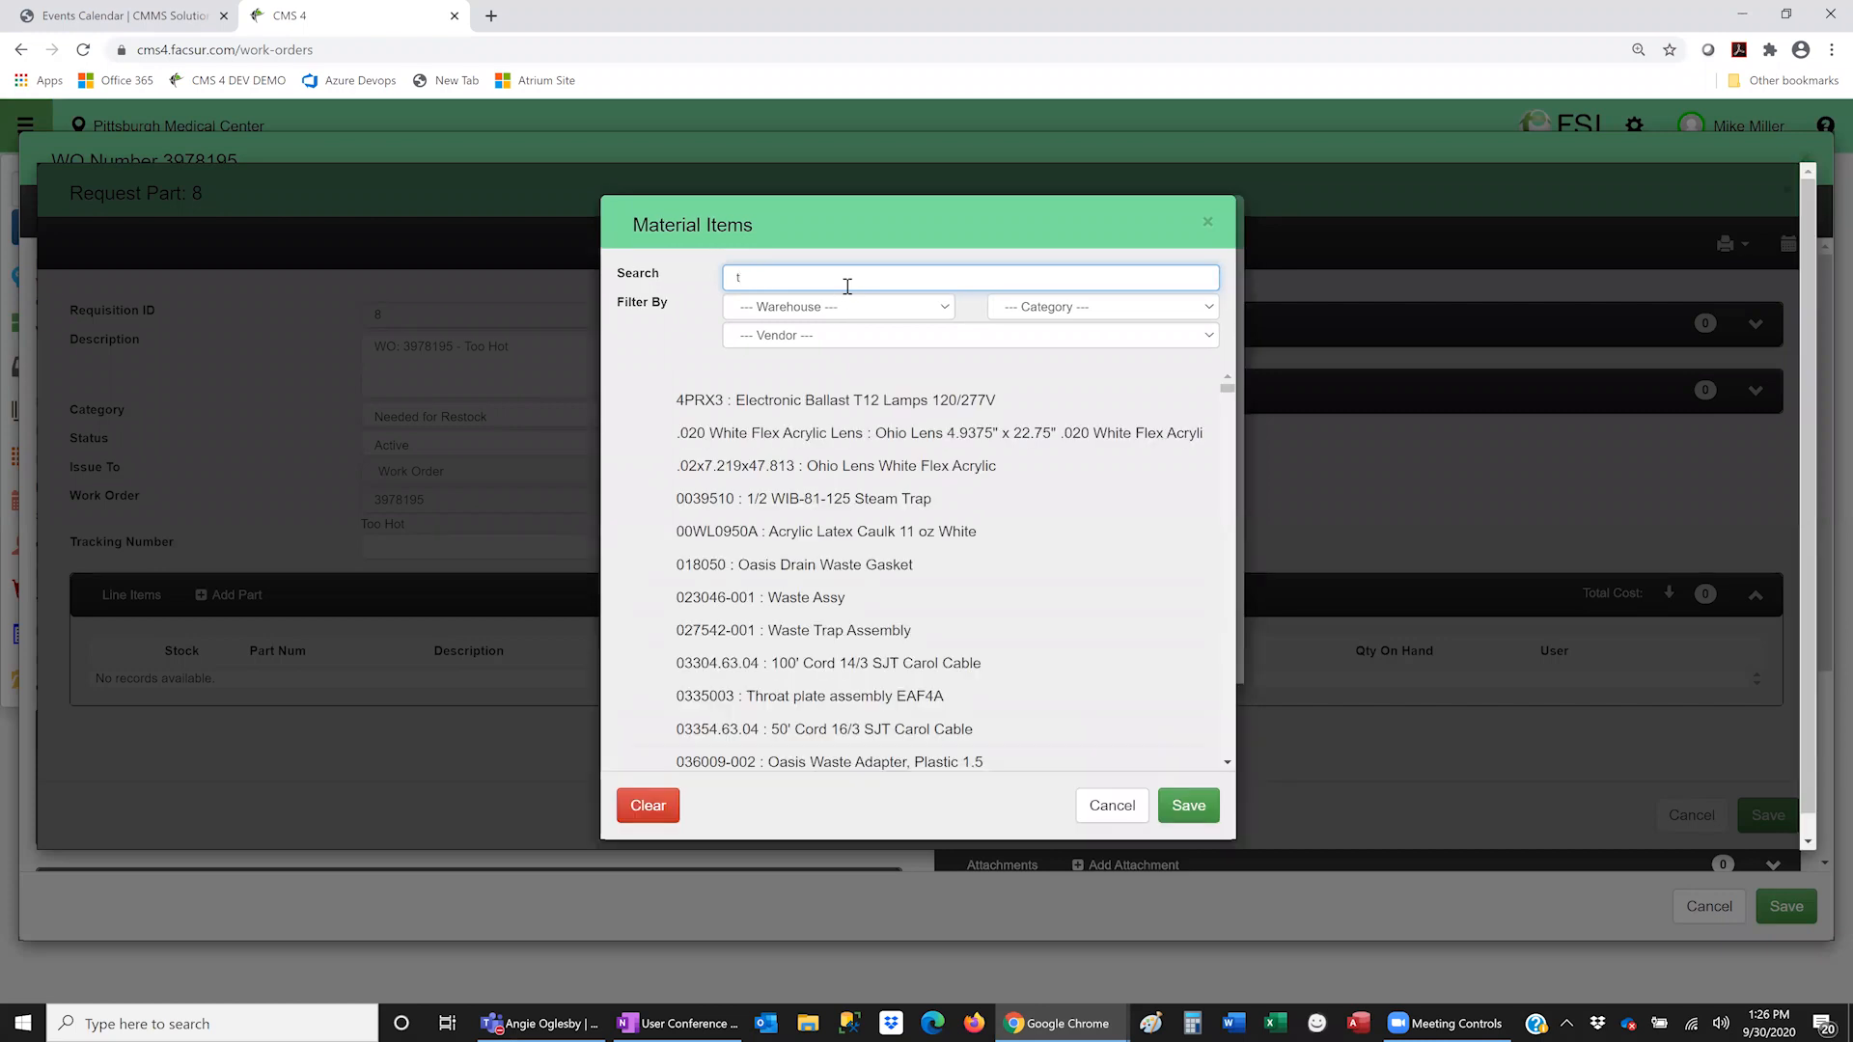
pyautogui.write('hermo')
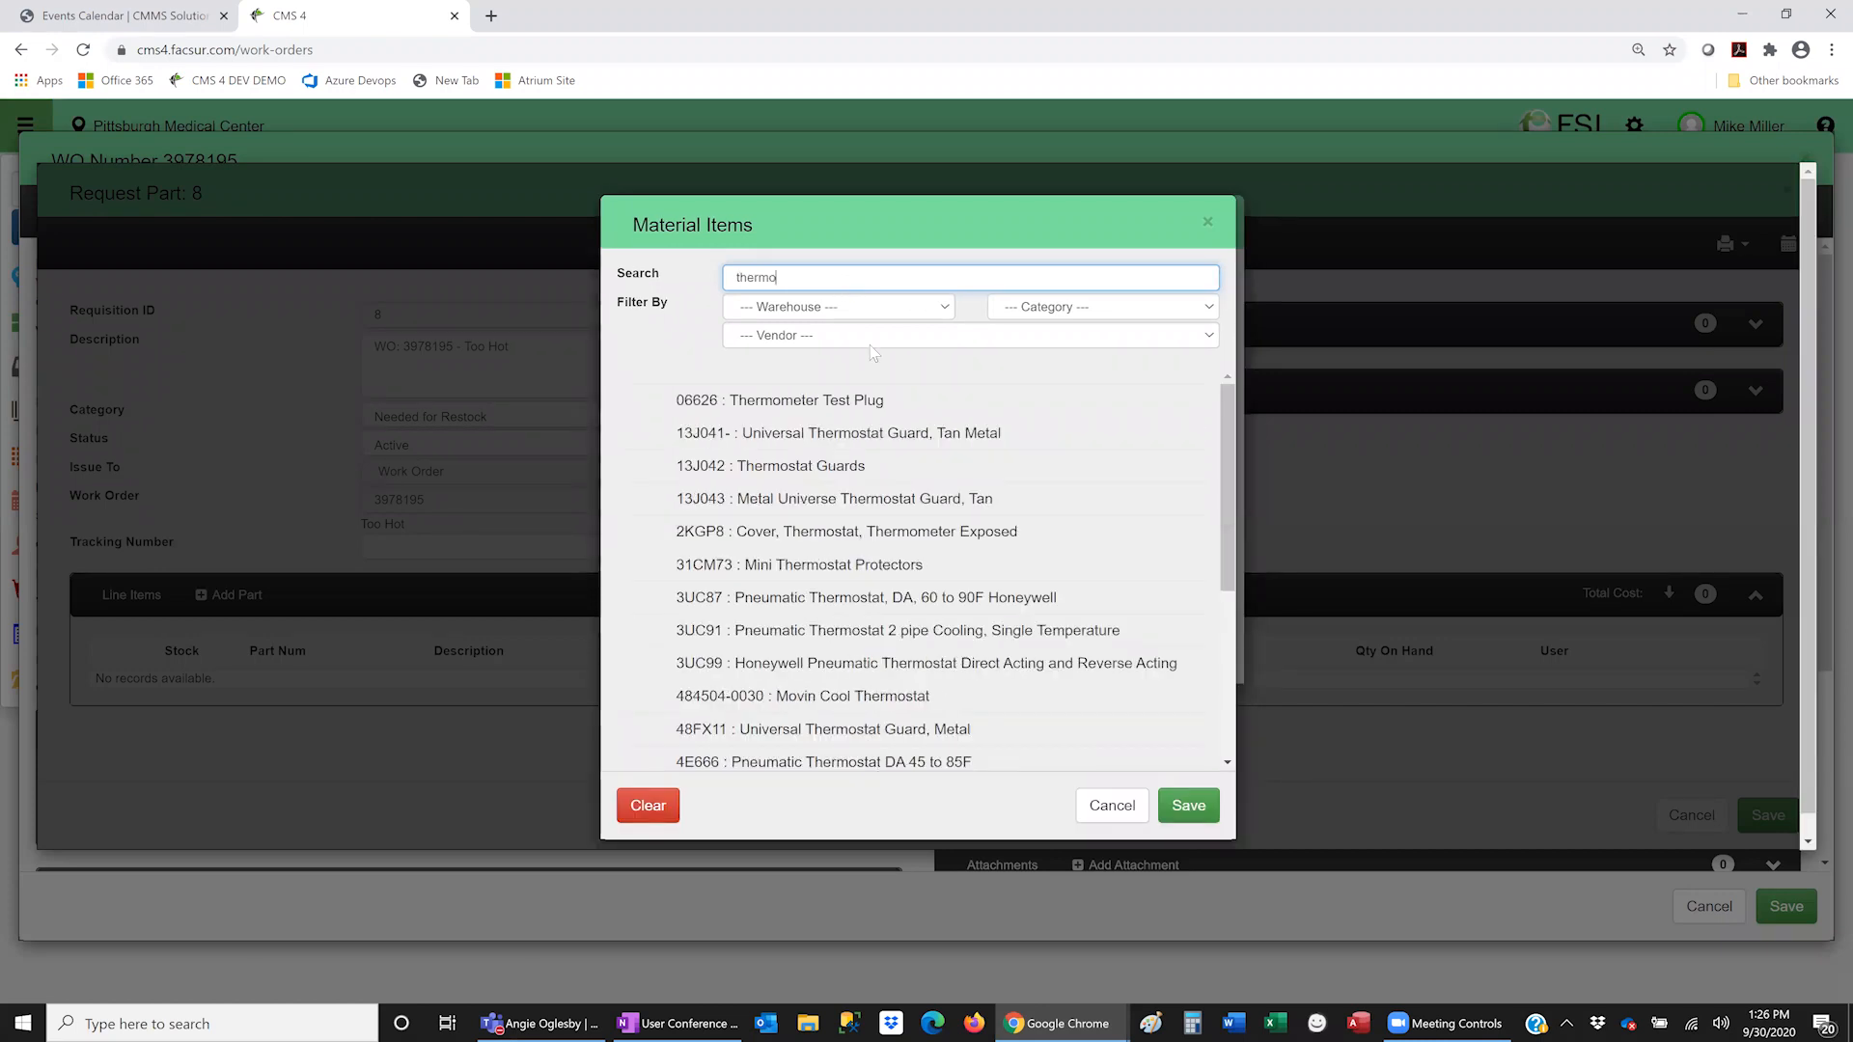
pyautogui.click(852, 600)
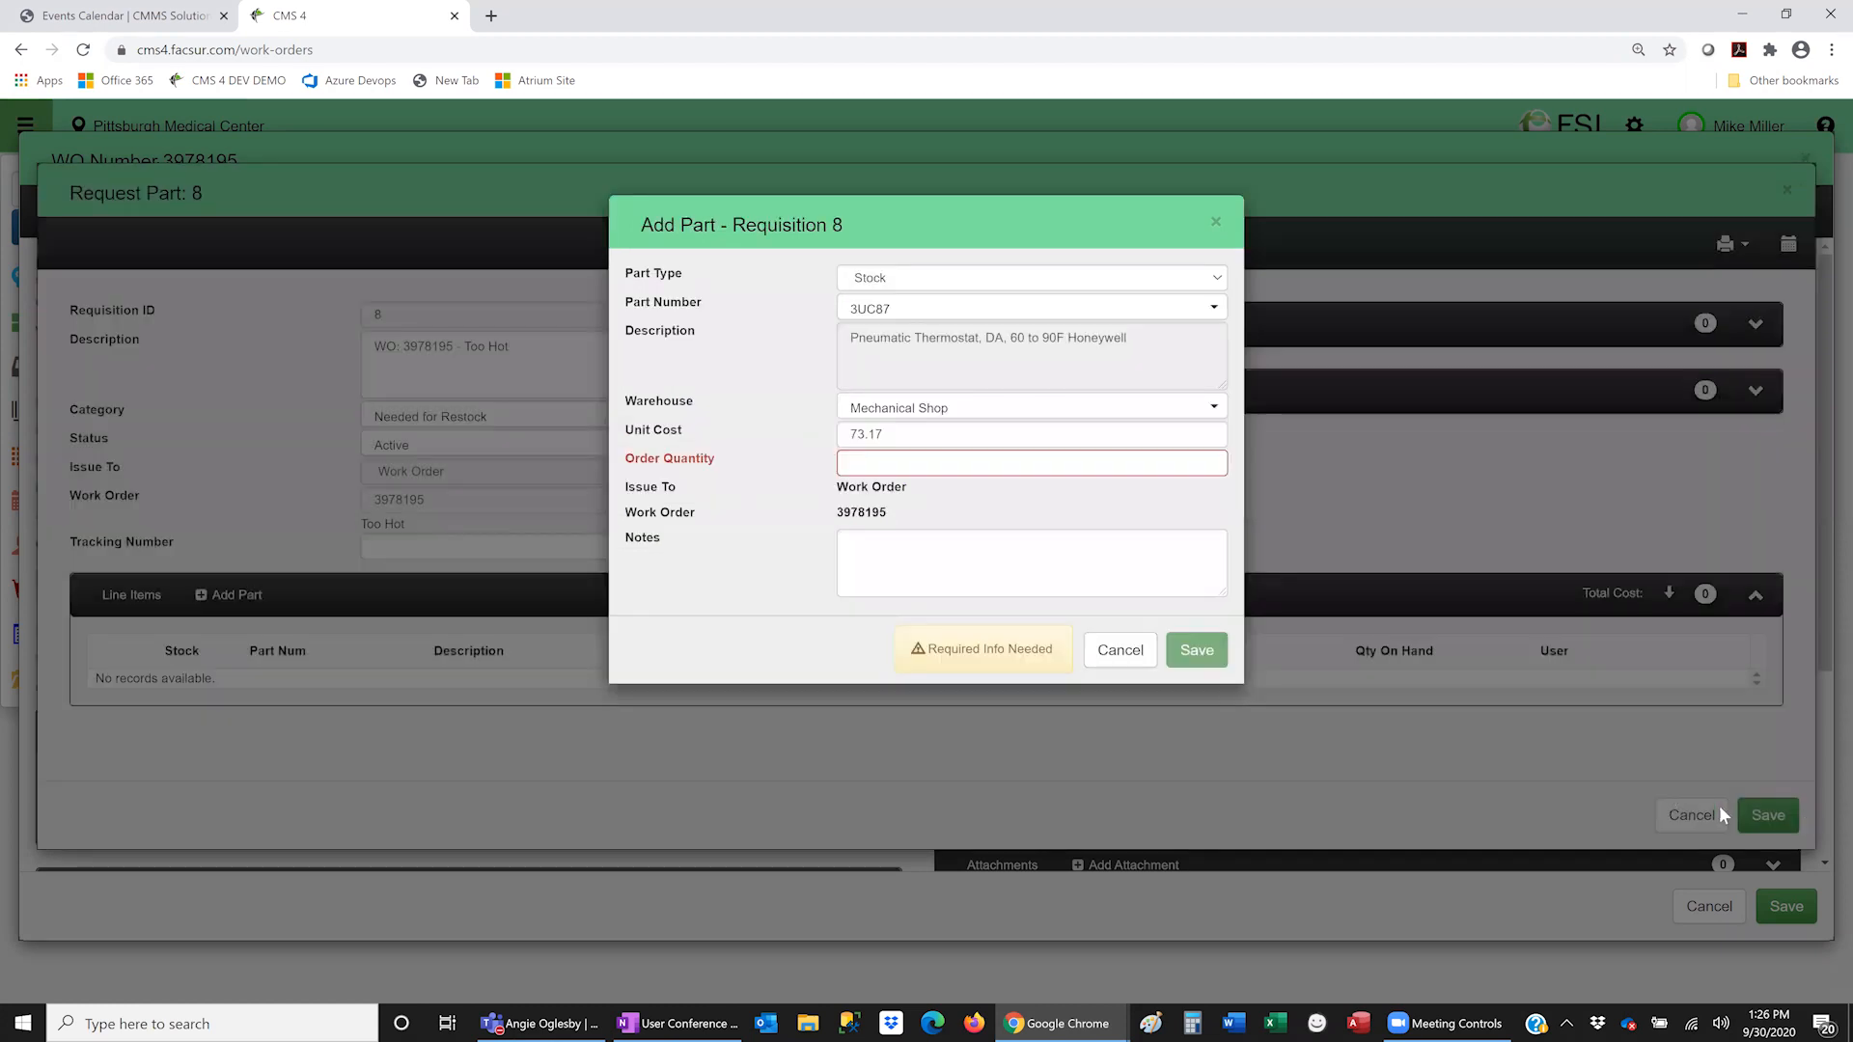
pyautogui.click(933, 473)
pyautogui.write('1')
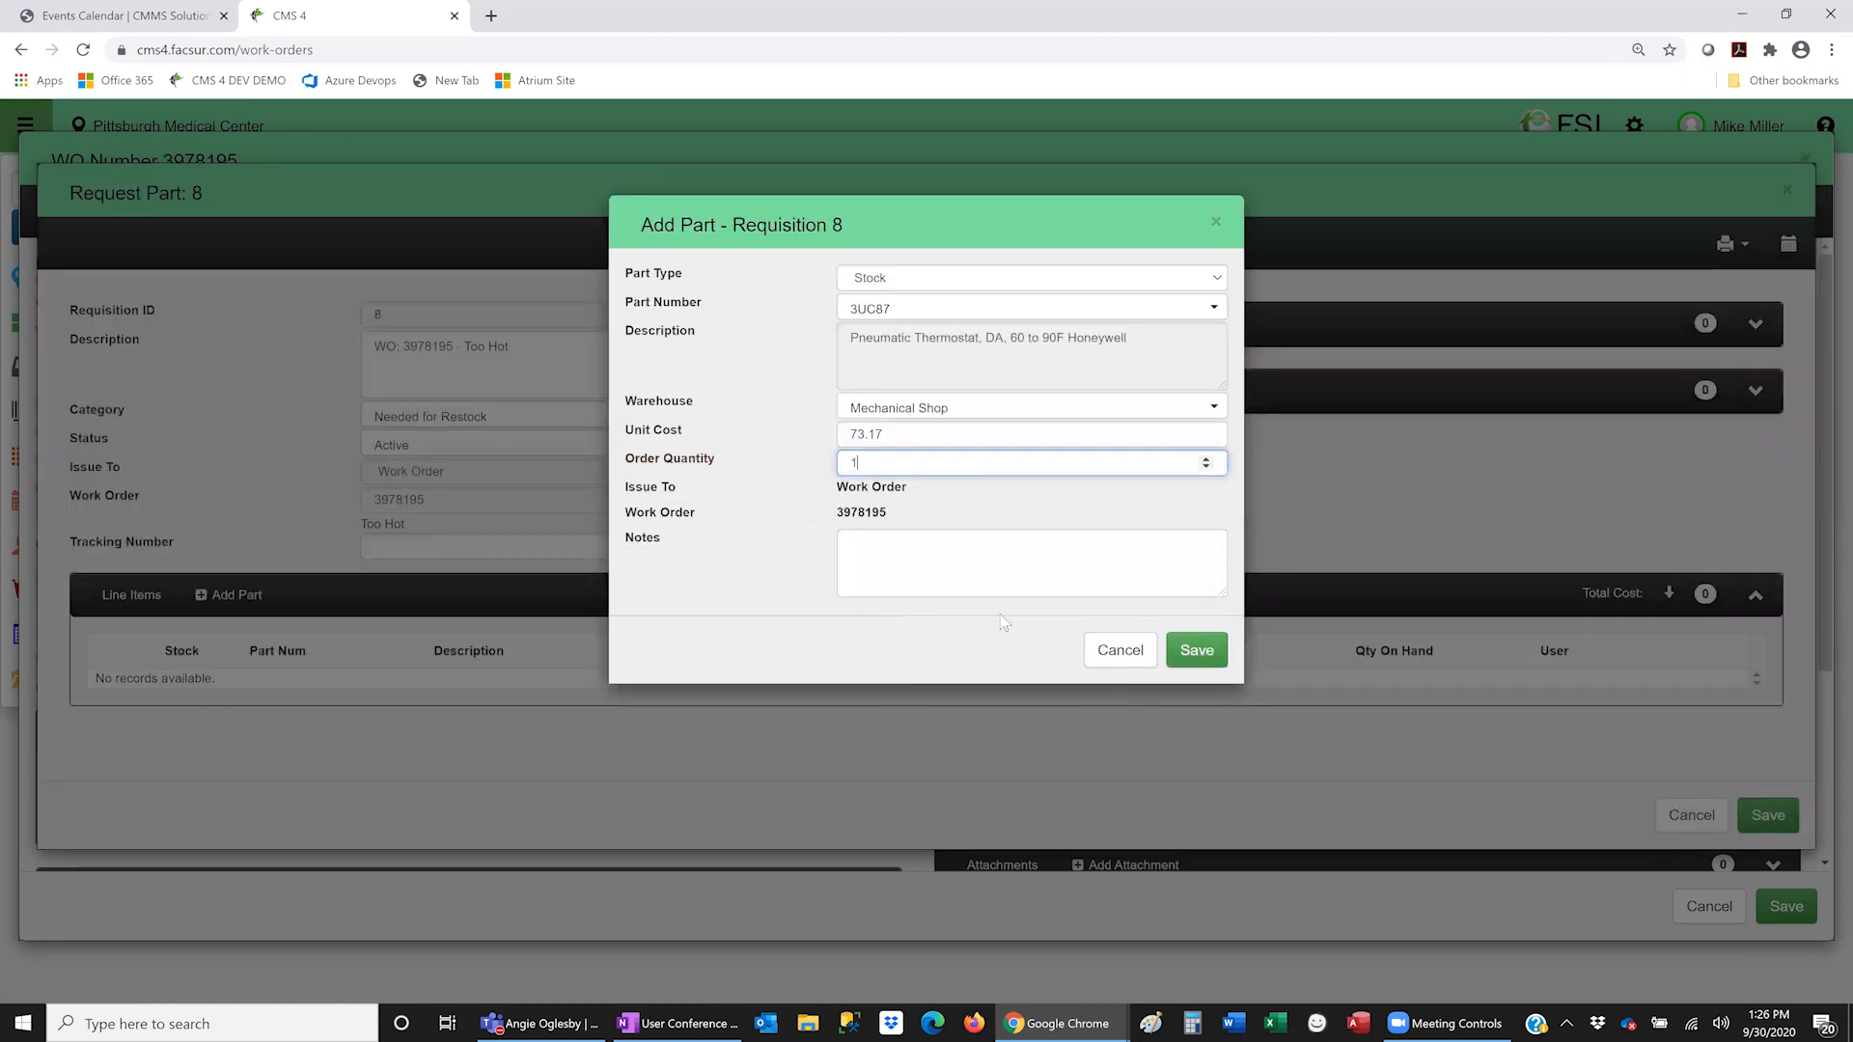
pyautogui.click(1170, 652)
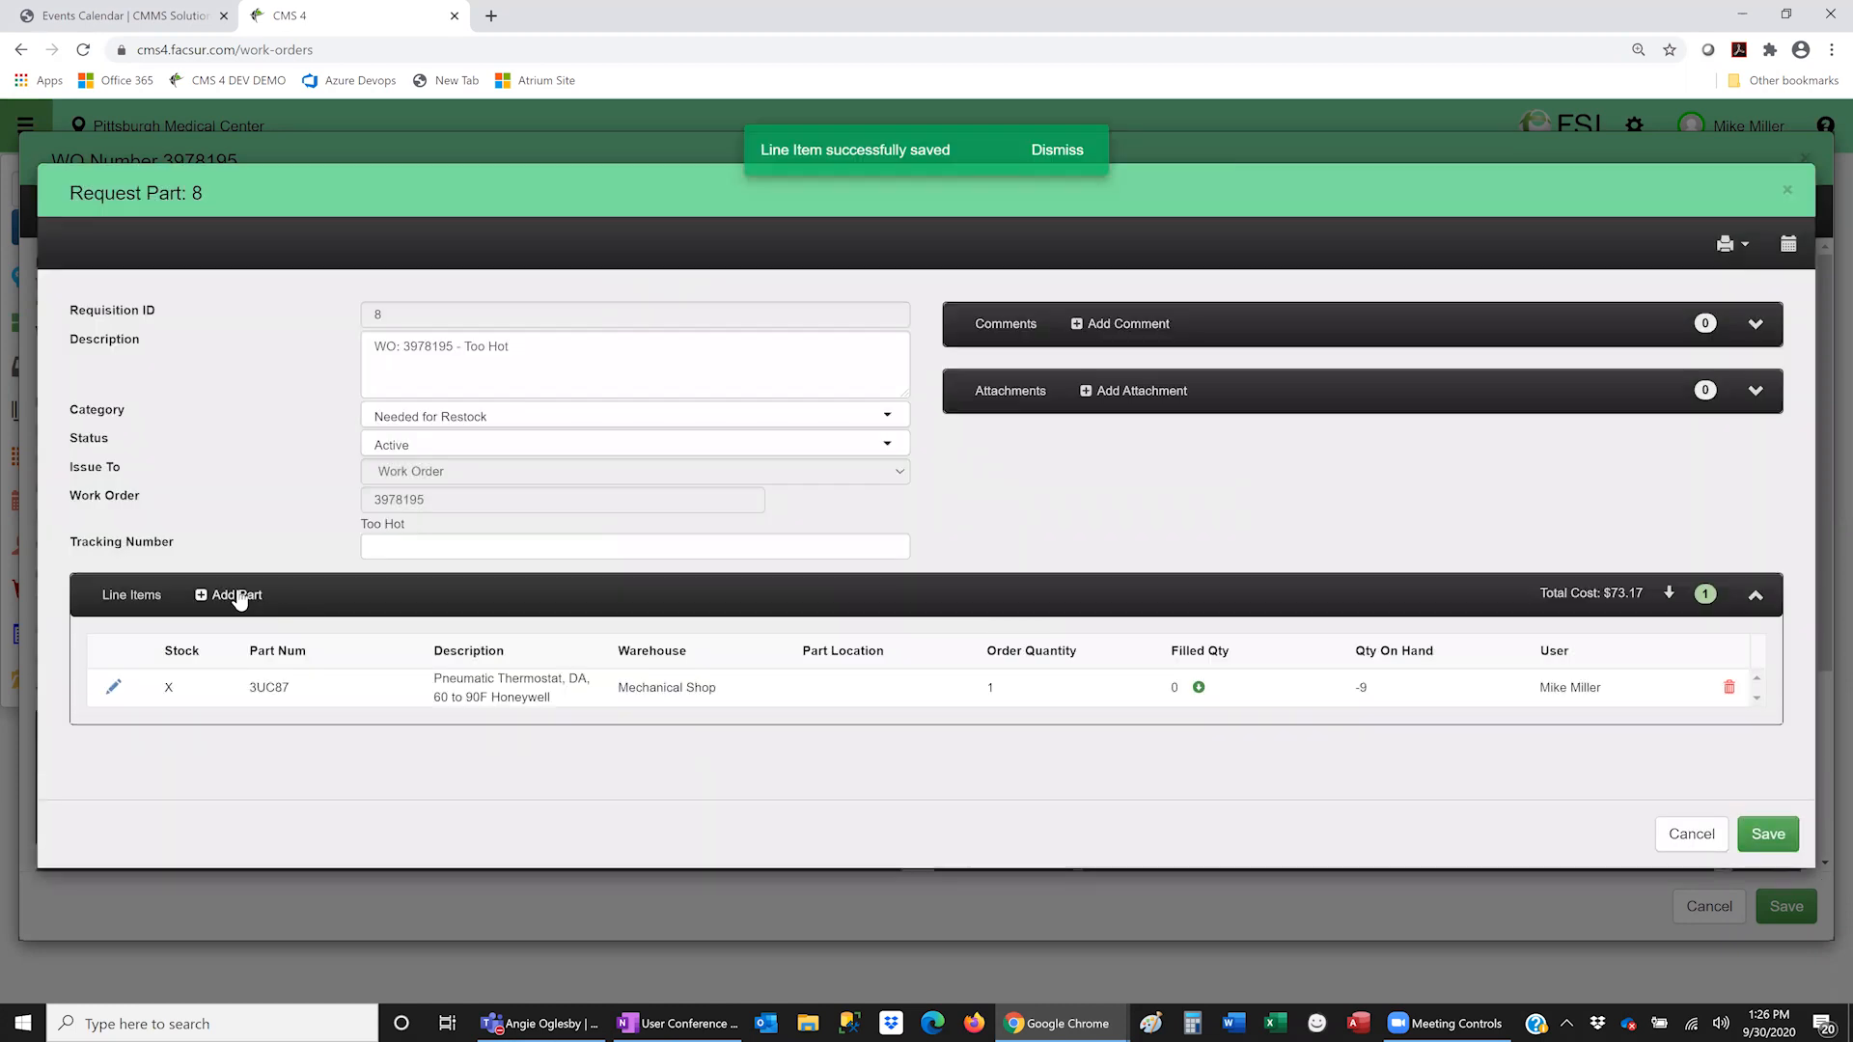
pyautogui.click(236, 595)
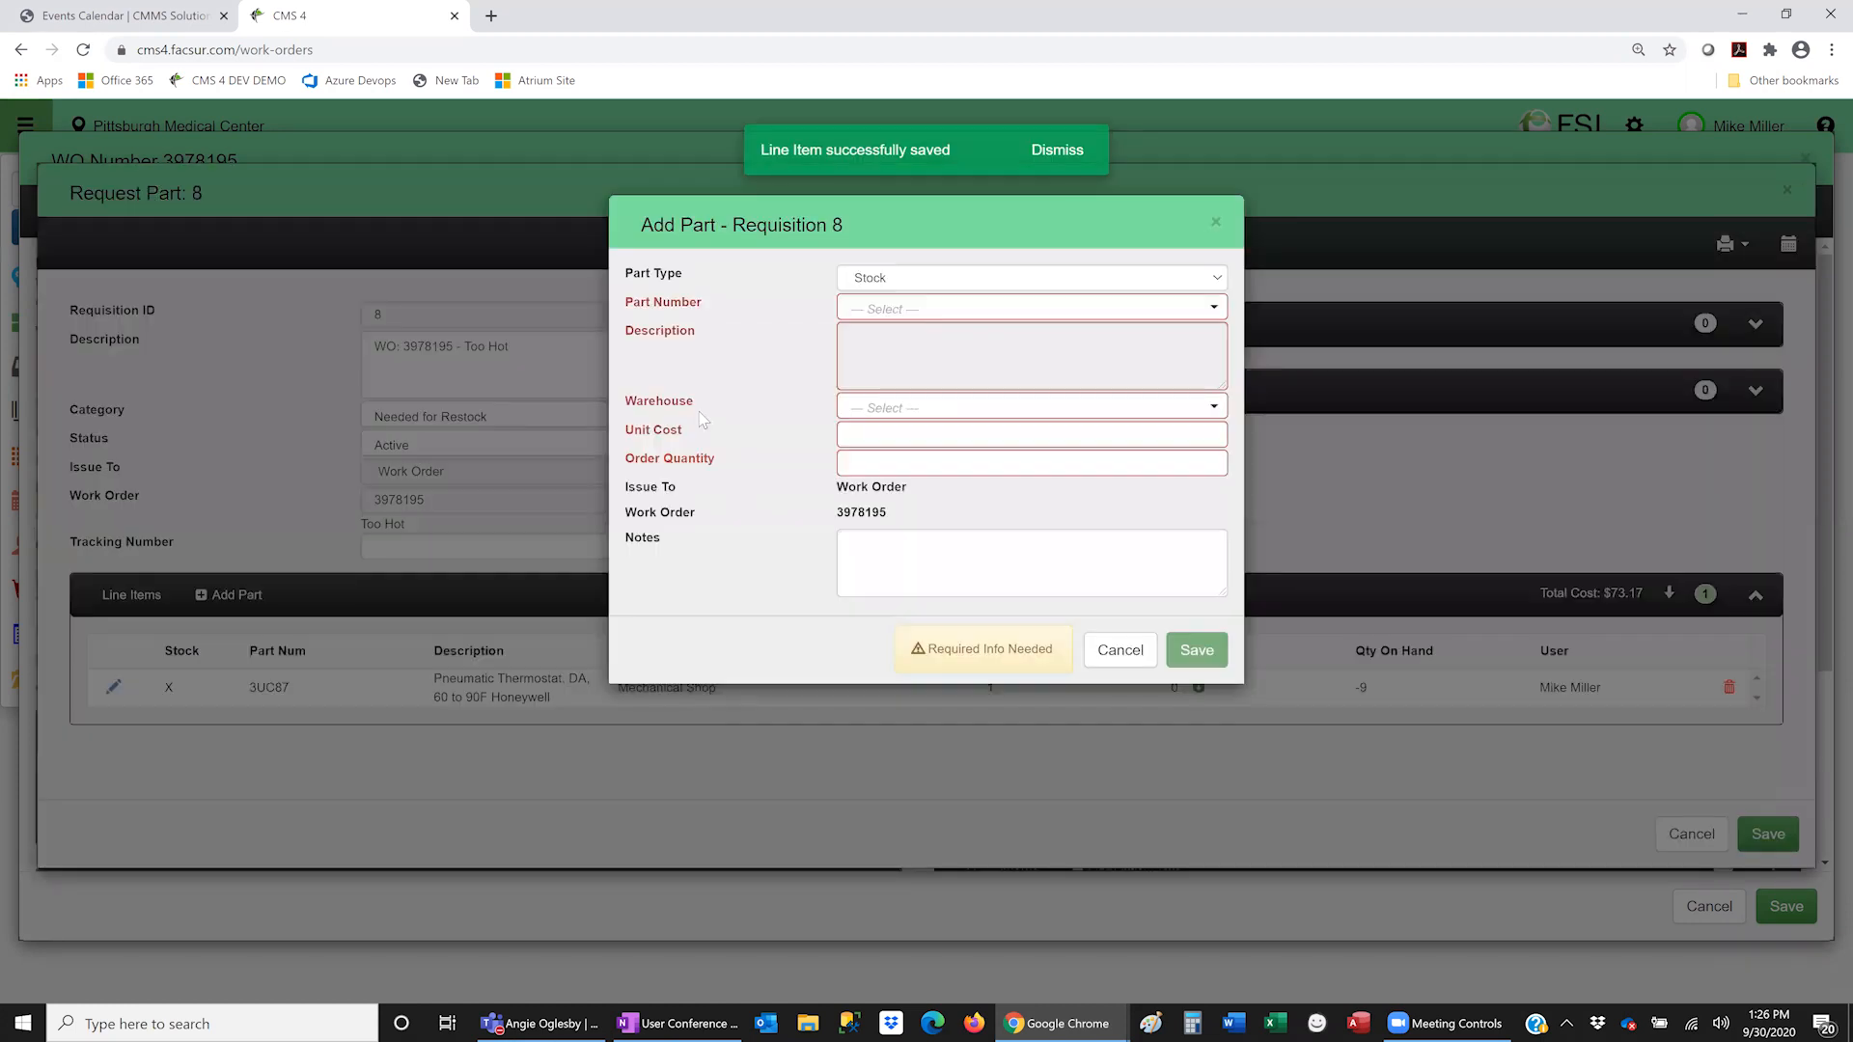
# - Add thermostat cover 2KGP8 with quantity 1, then return to work order 3978195
pyautogui.click(879, 311)
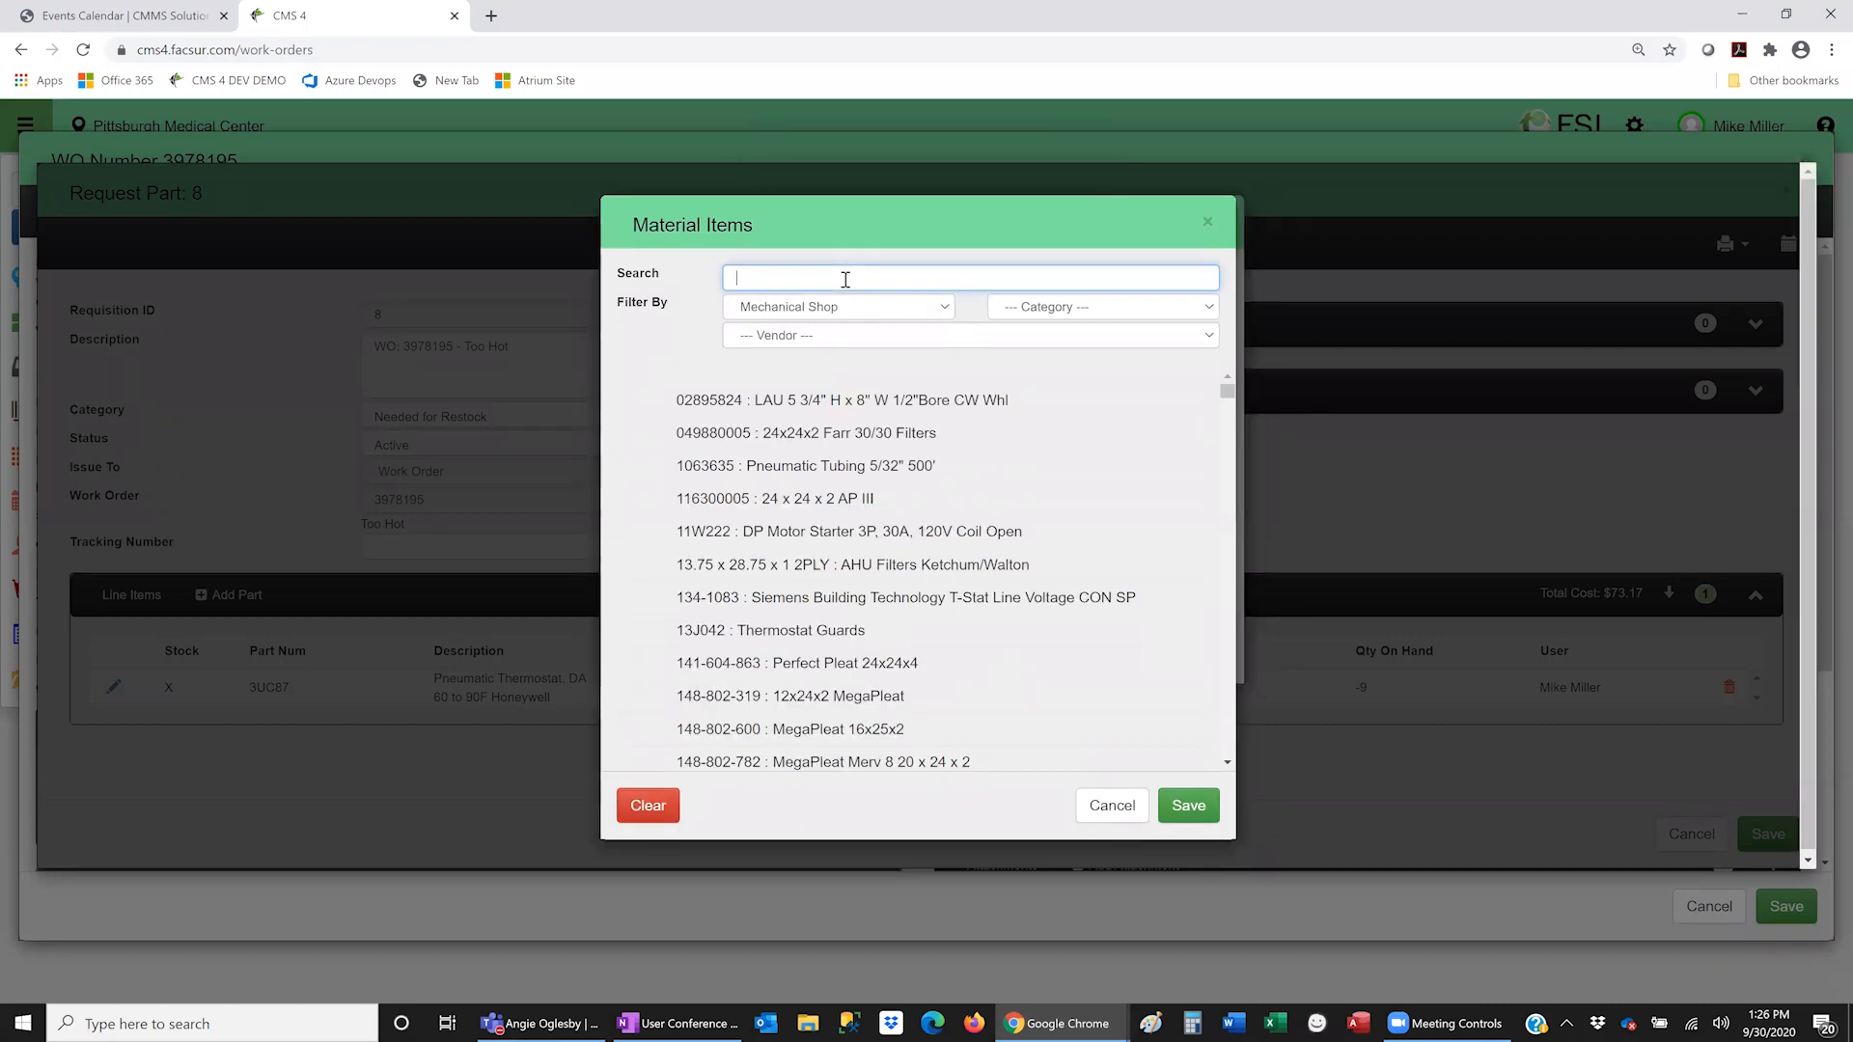
pyautogui.write('tehem')
pyautogui.press('BackSpace')
pyautogui.press('BackSpace')
pyautogui.press('BackSpace')
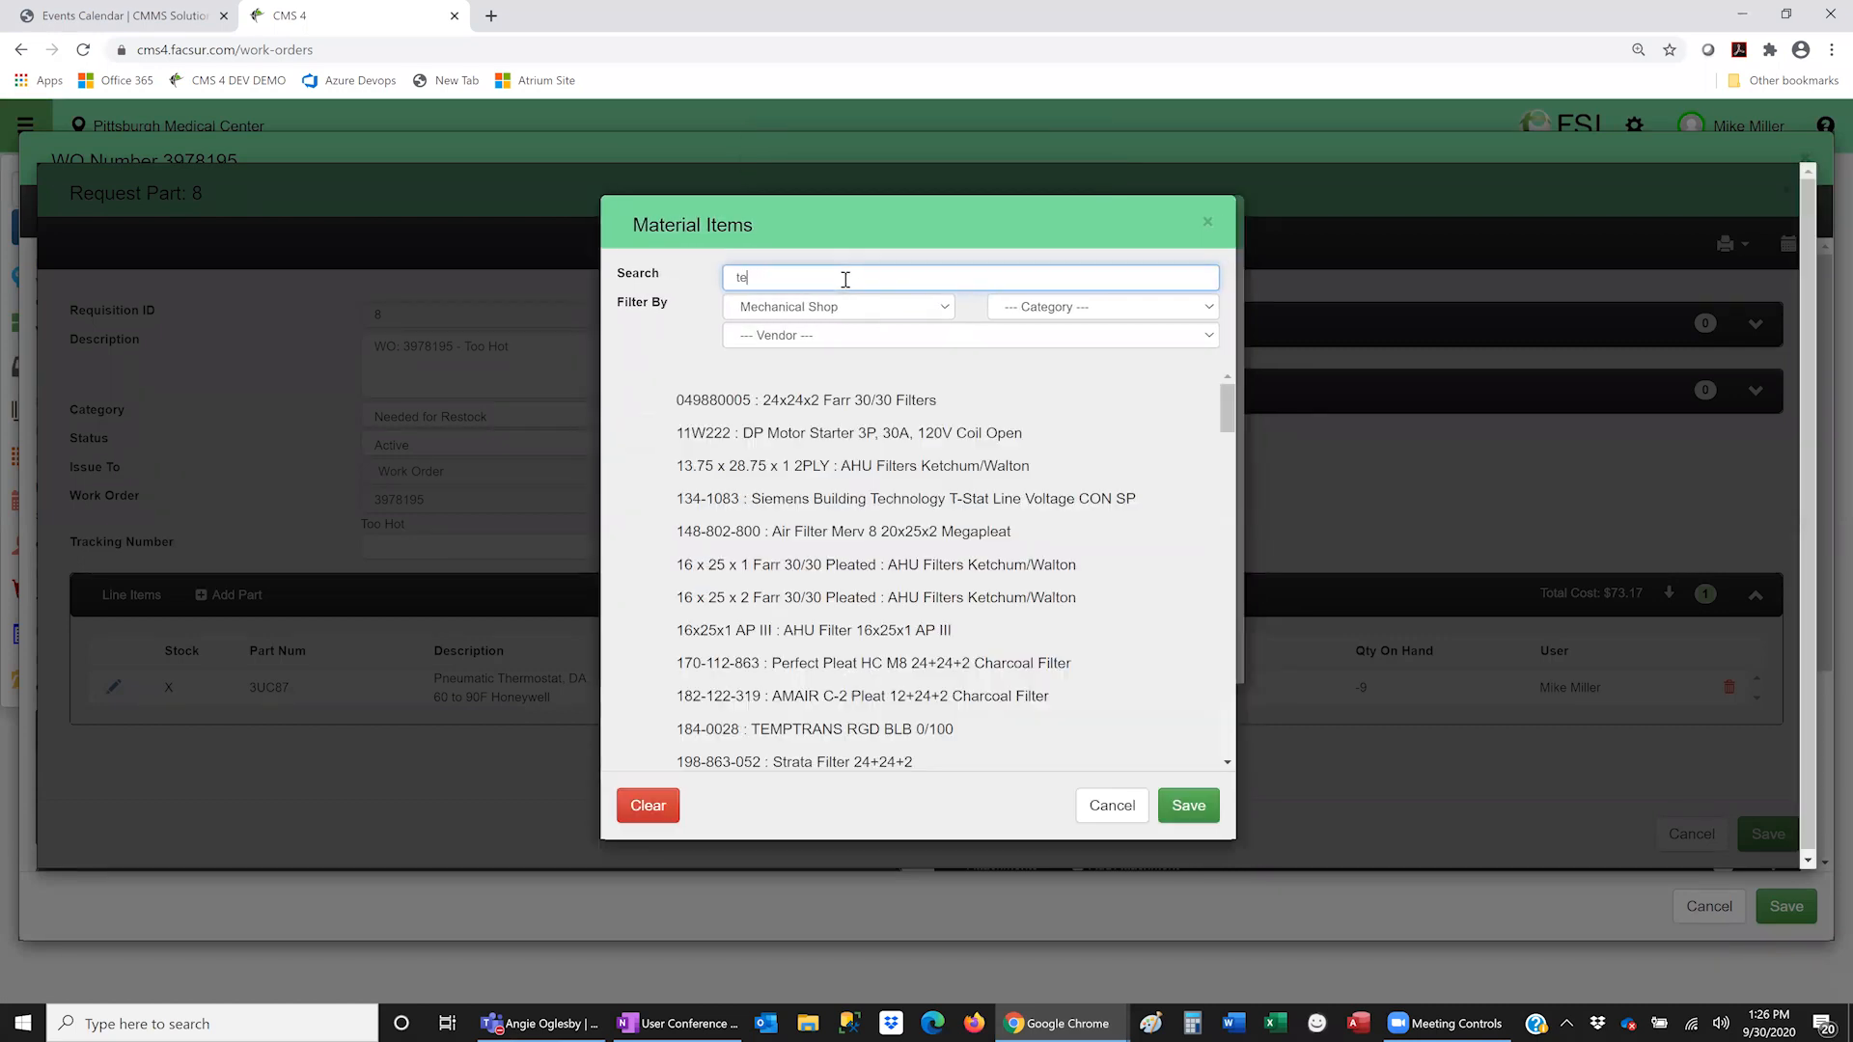
pyautogui.write('her')
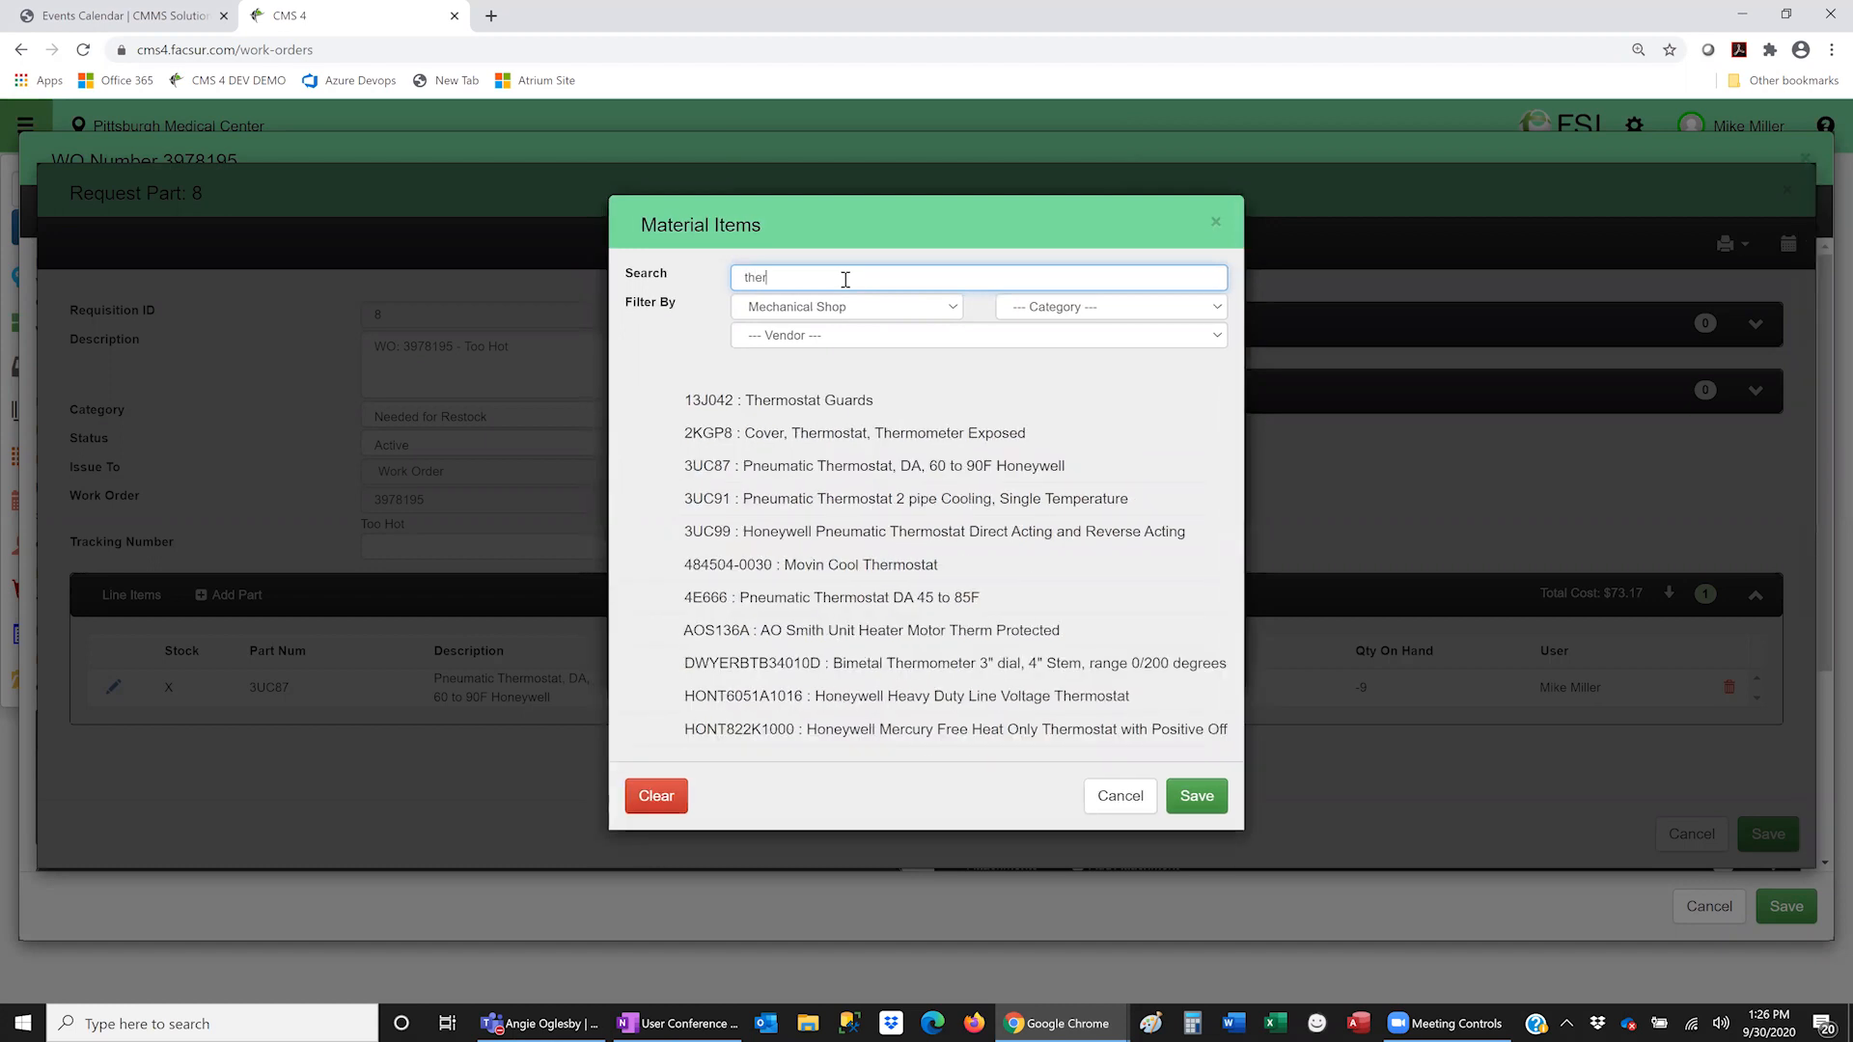
pyautogui.click(845, 430)
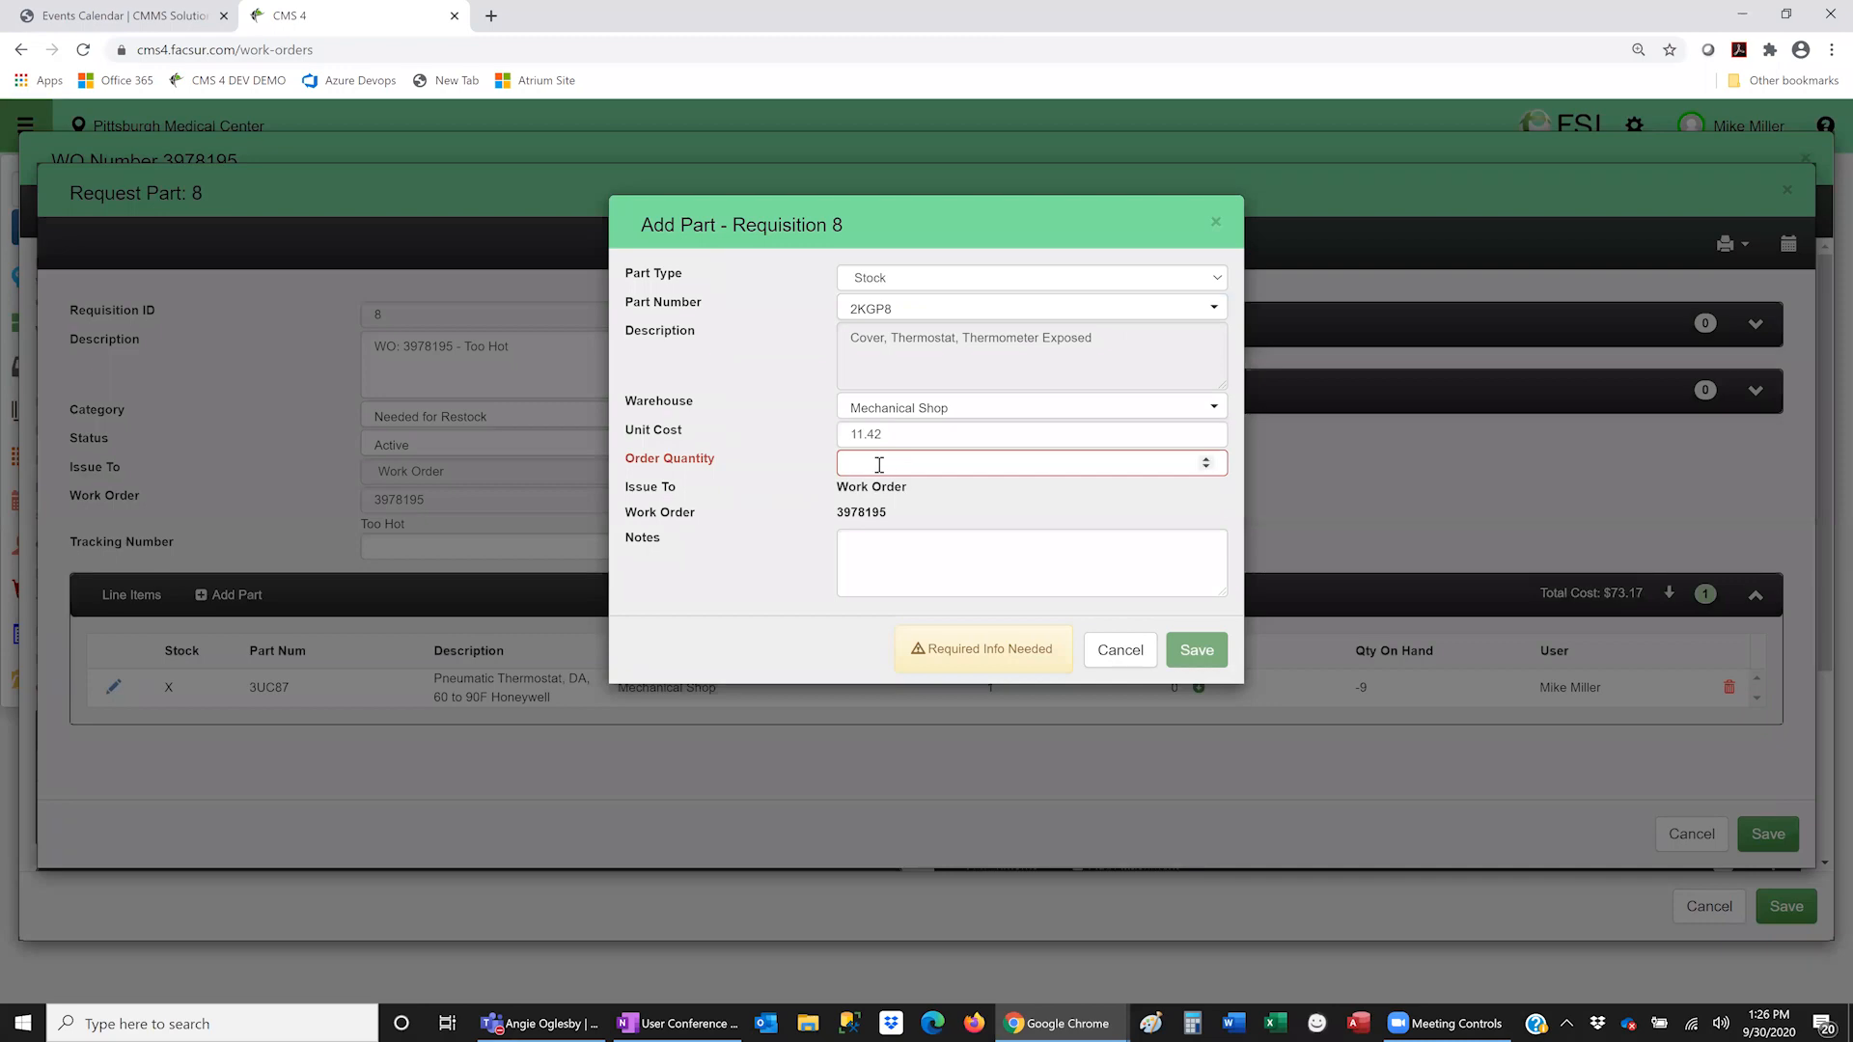
pyautogui.write('1')
pyautogui.click(1193, 649)
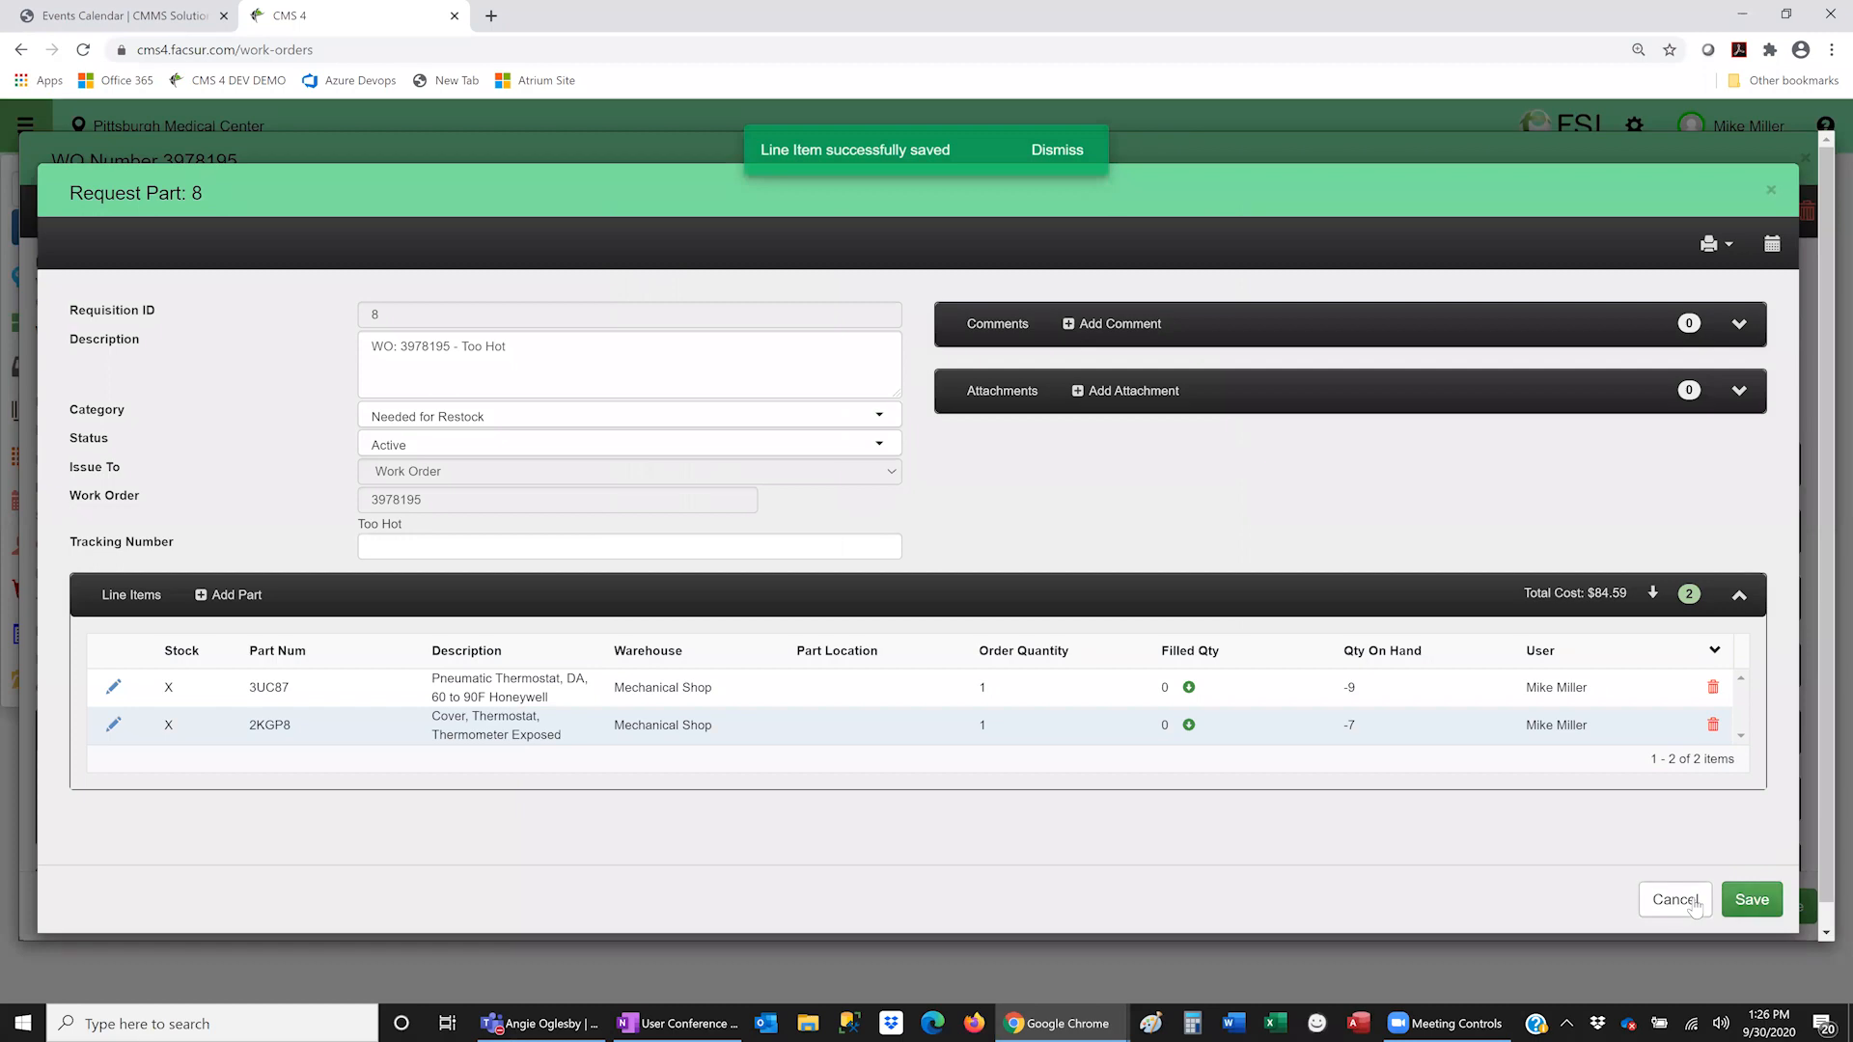
pyautogui.click(1695, 909)
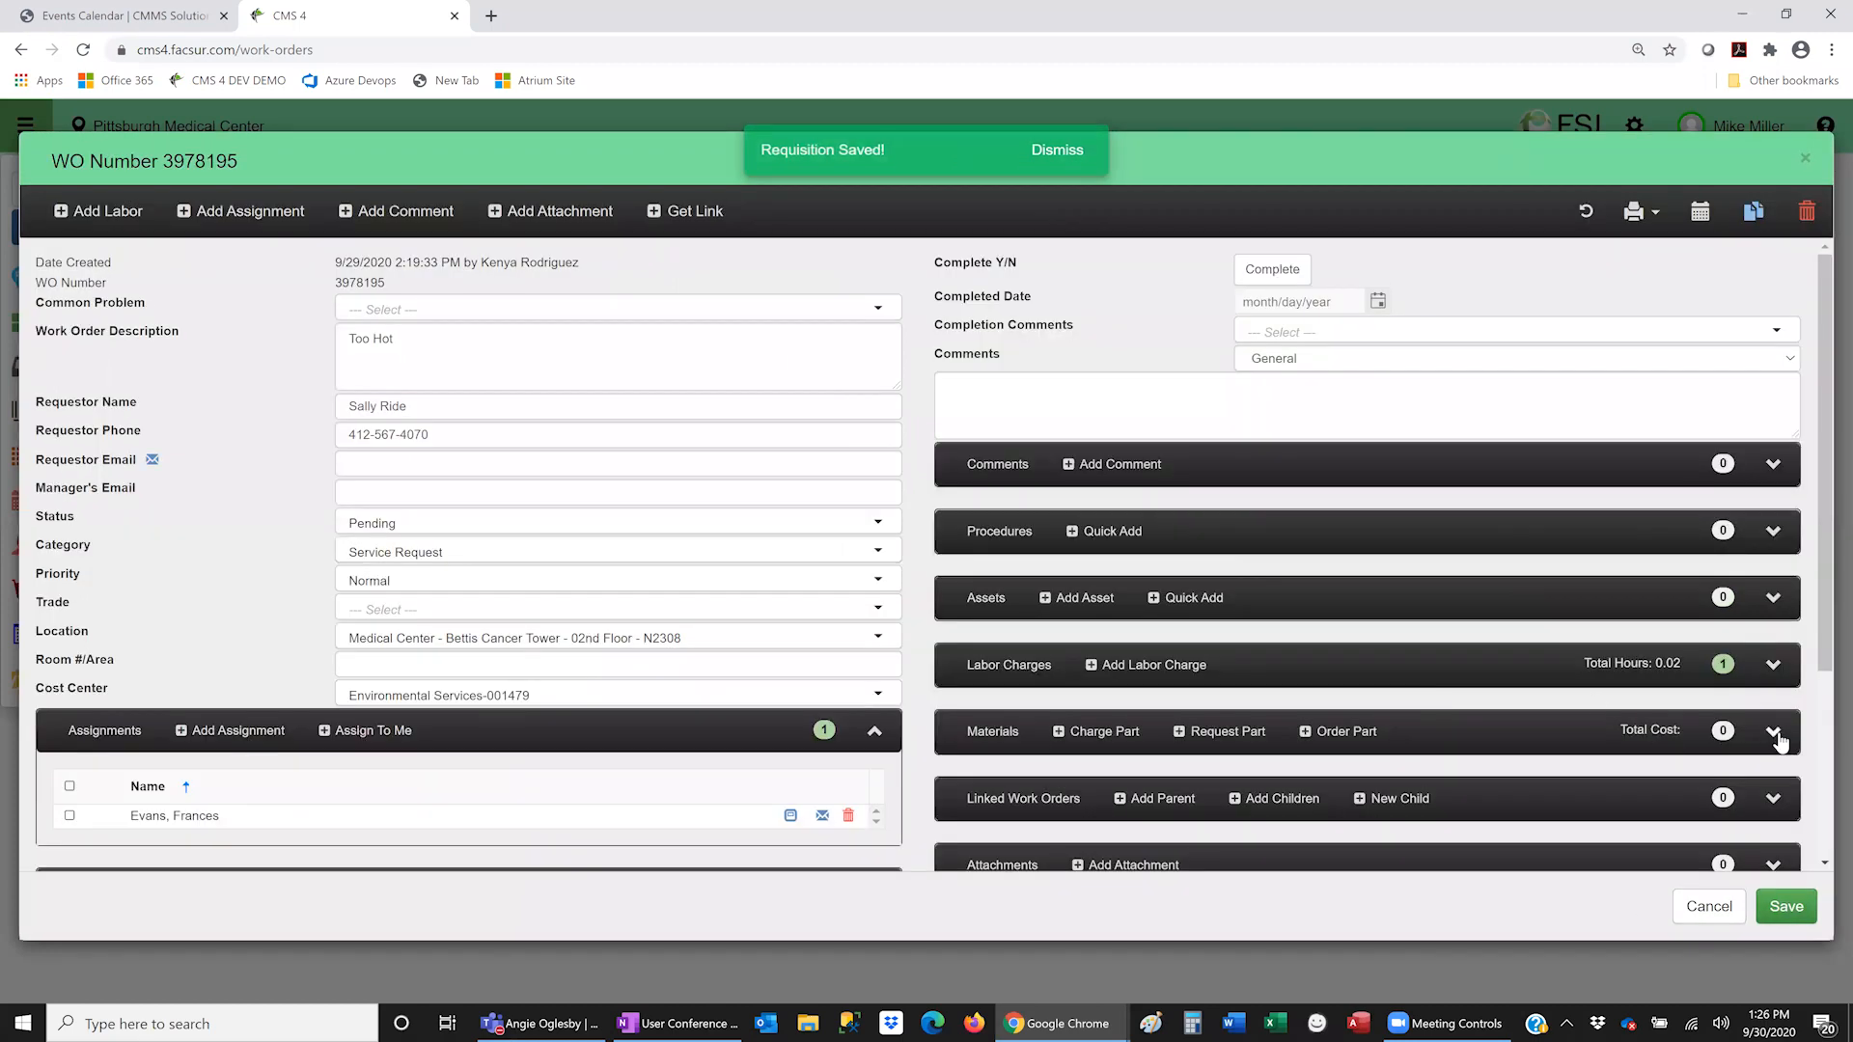
# - Change work order 3978195's status to Active - Awaiting Parts
pyautogui.click(1774, 734)
pyautogui.scroll(-3, 1126, 586)
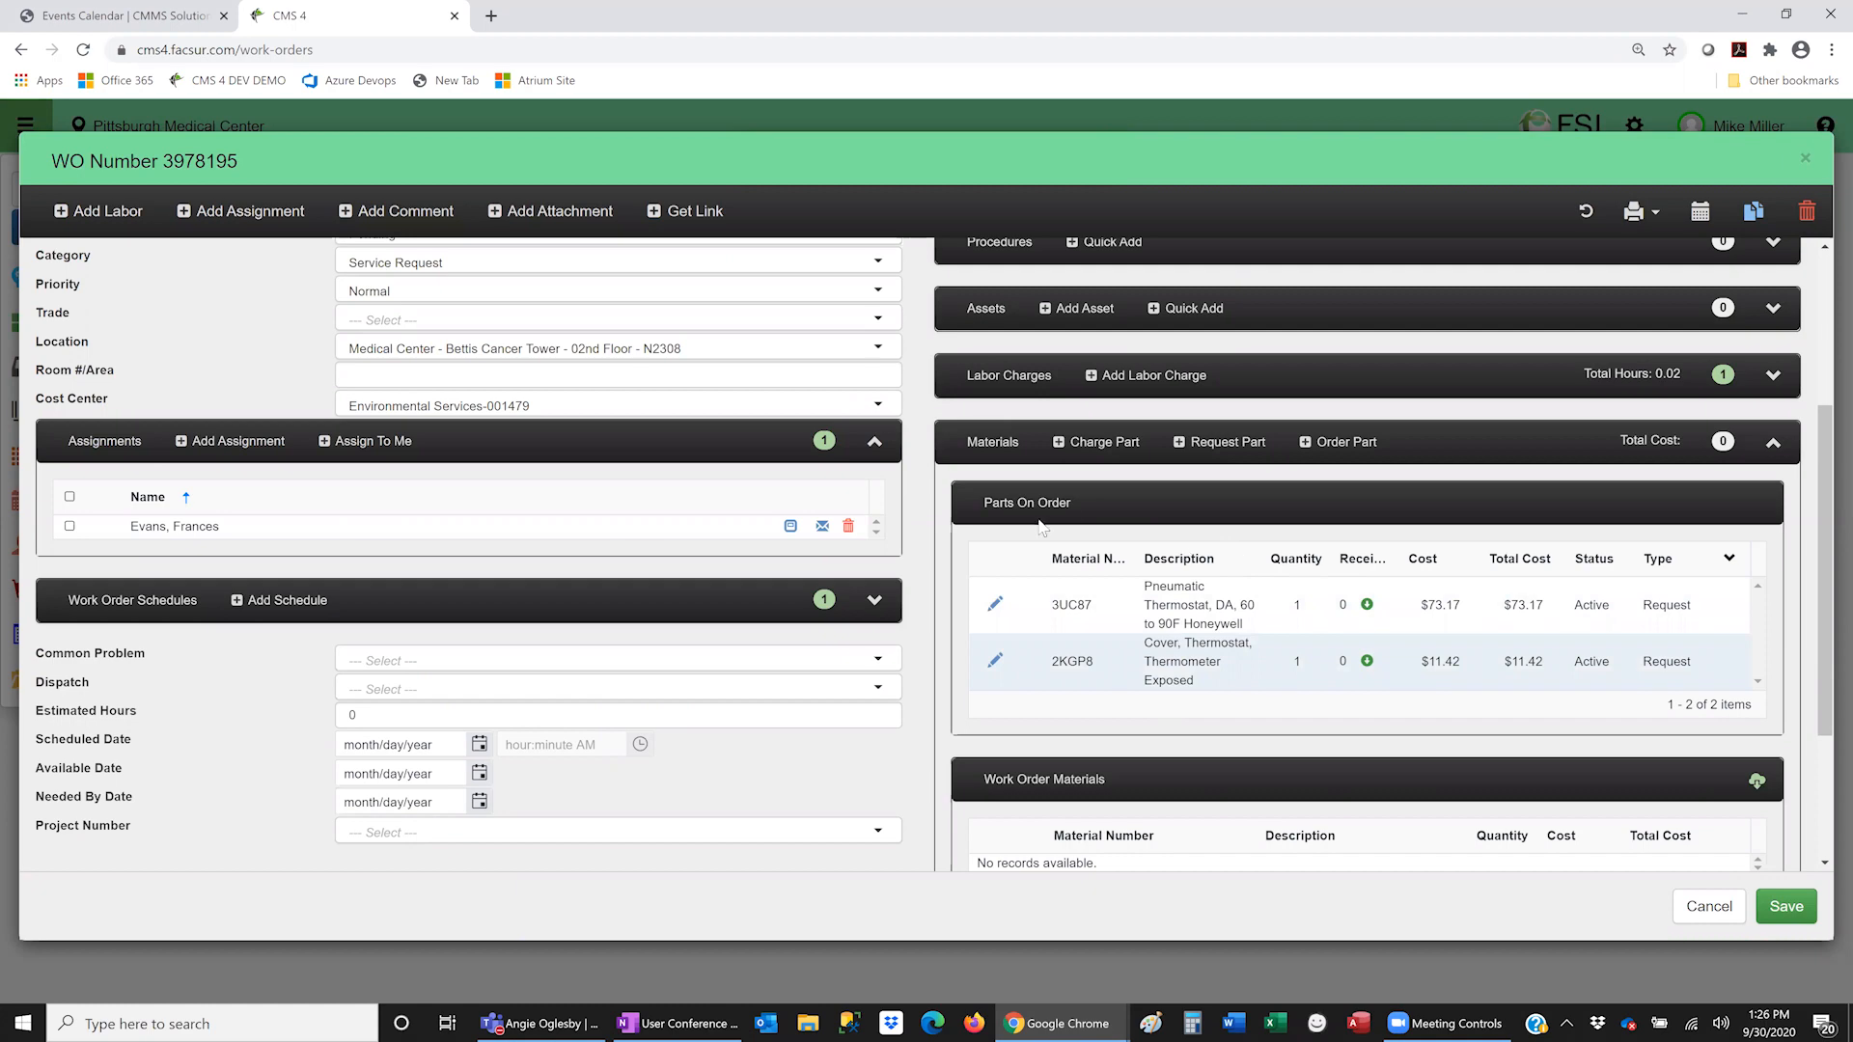
pyautogui.scroll(2, 1041, 526)
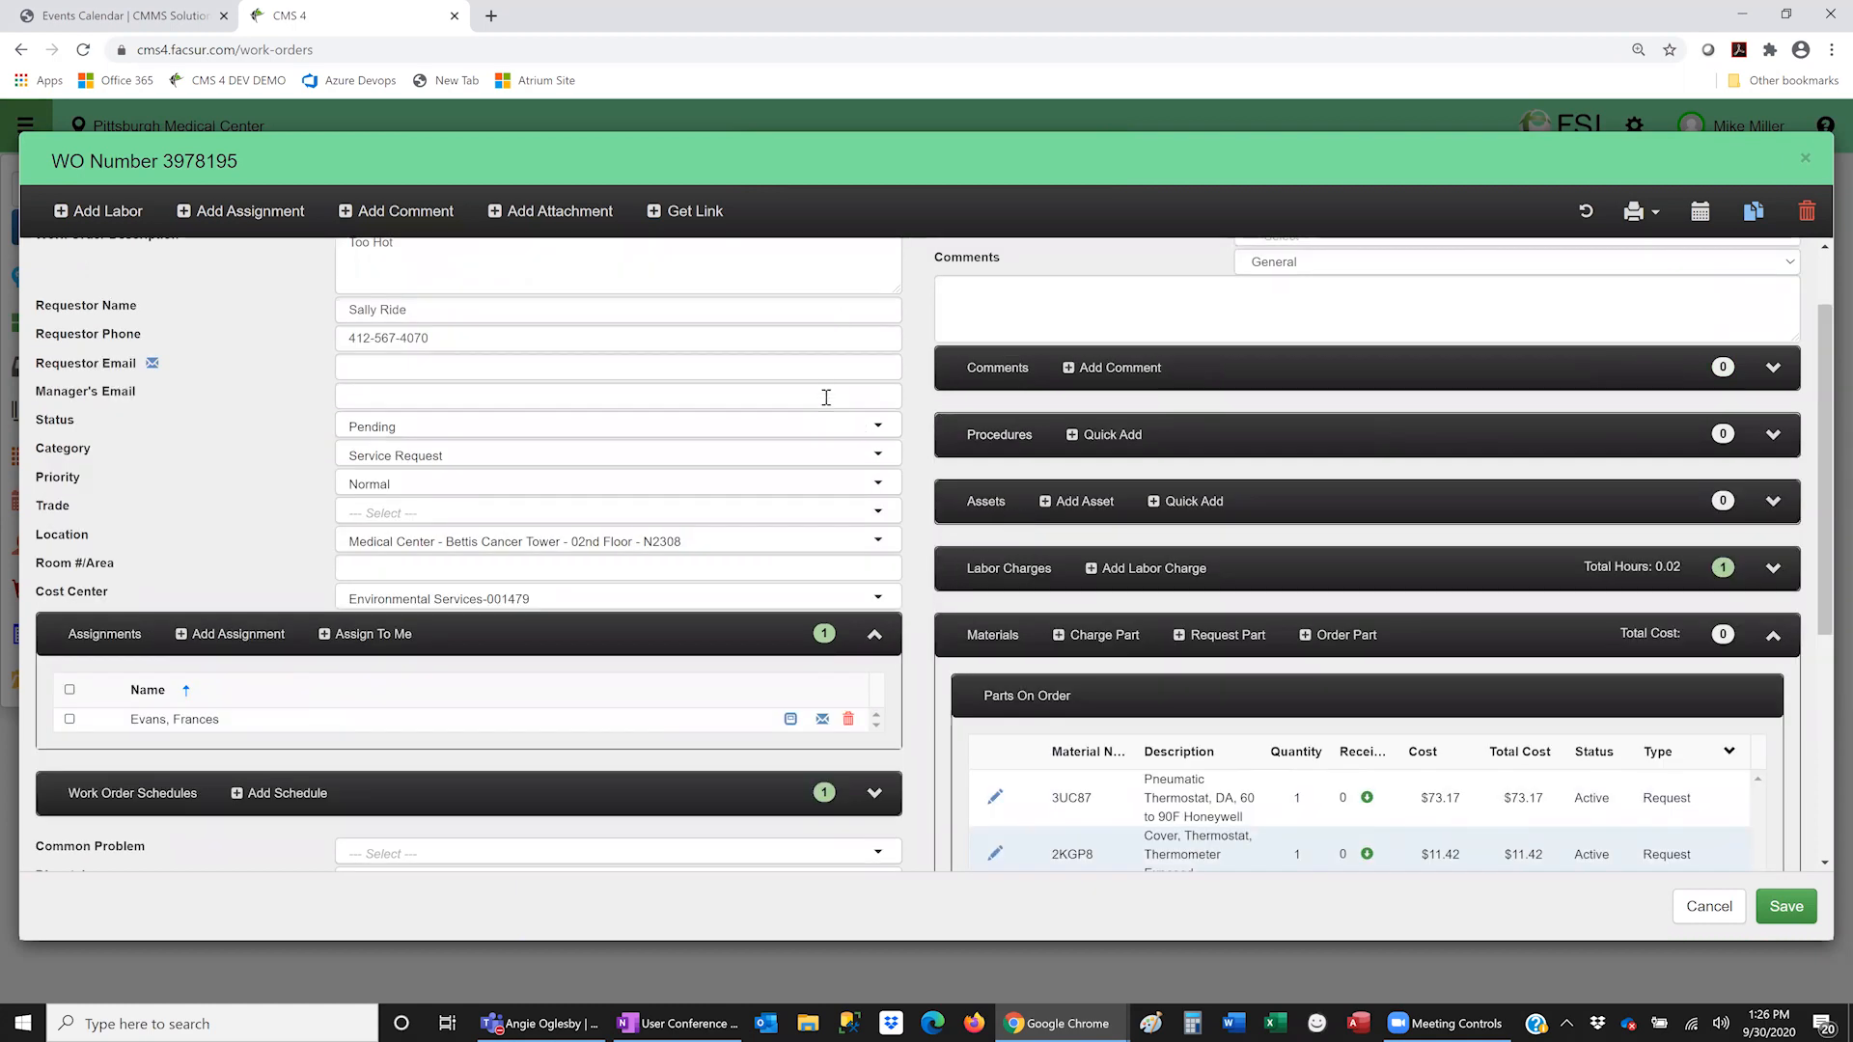
pyautogui.click(878, 427)
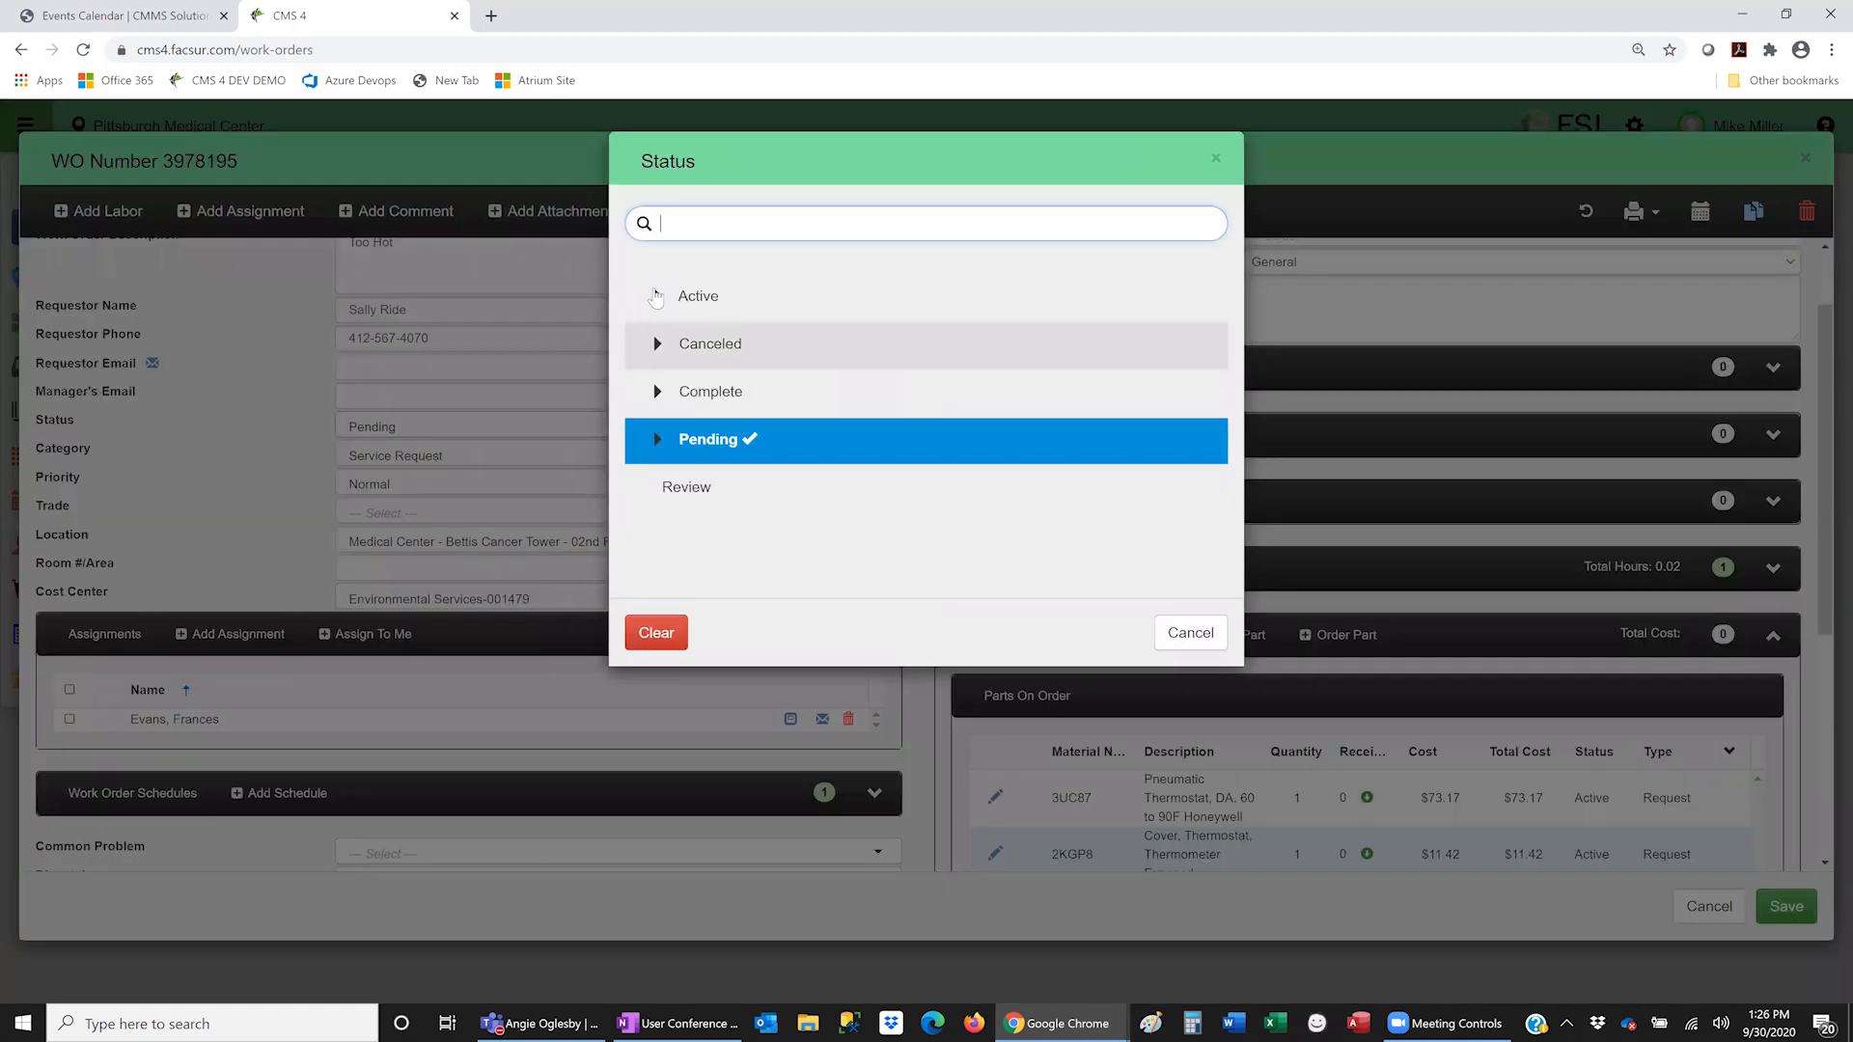
pyautogui.click(745, 297)
pyautogui.click(750, 439)
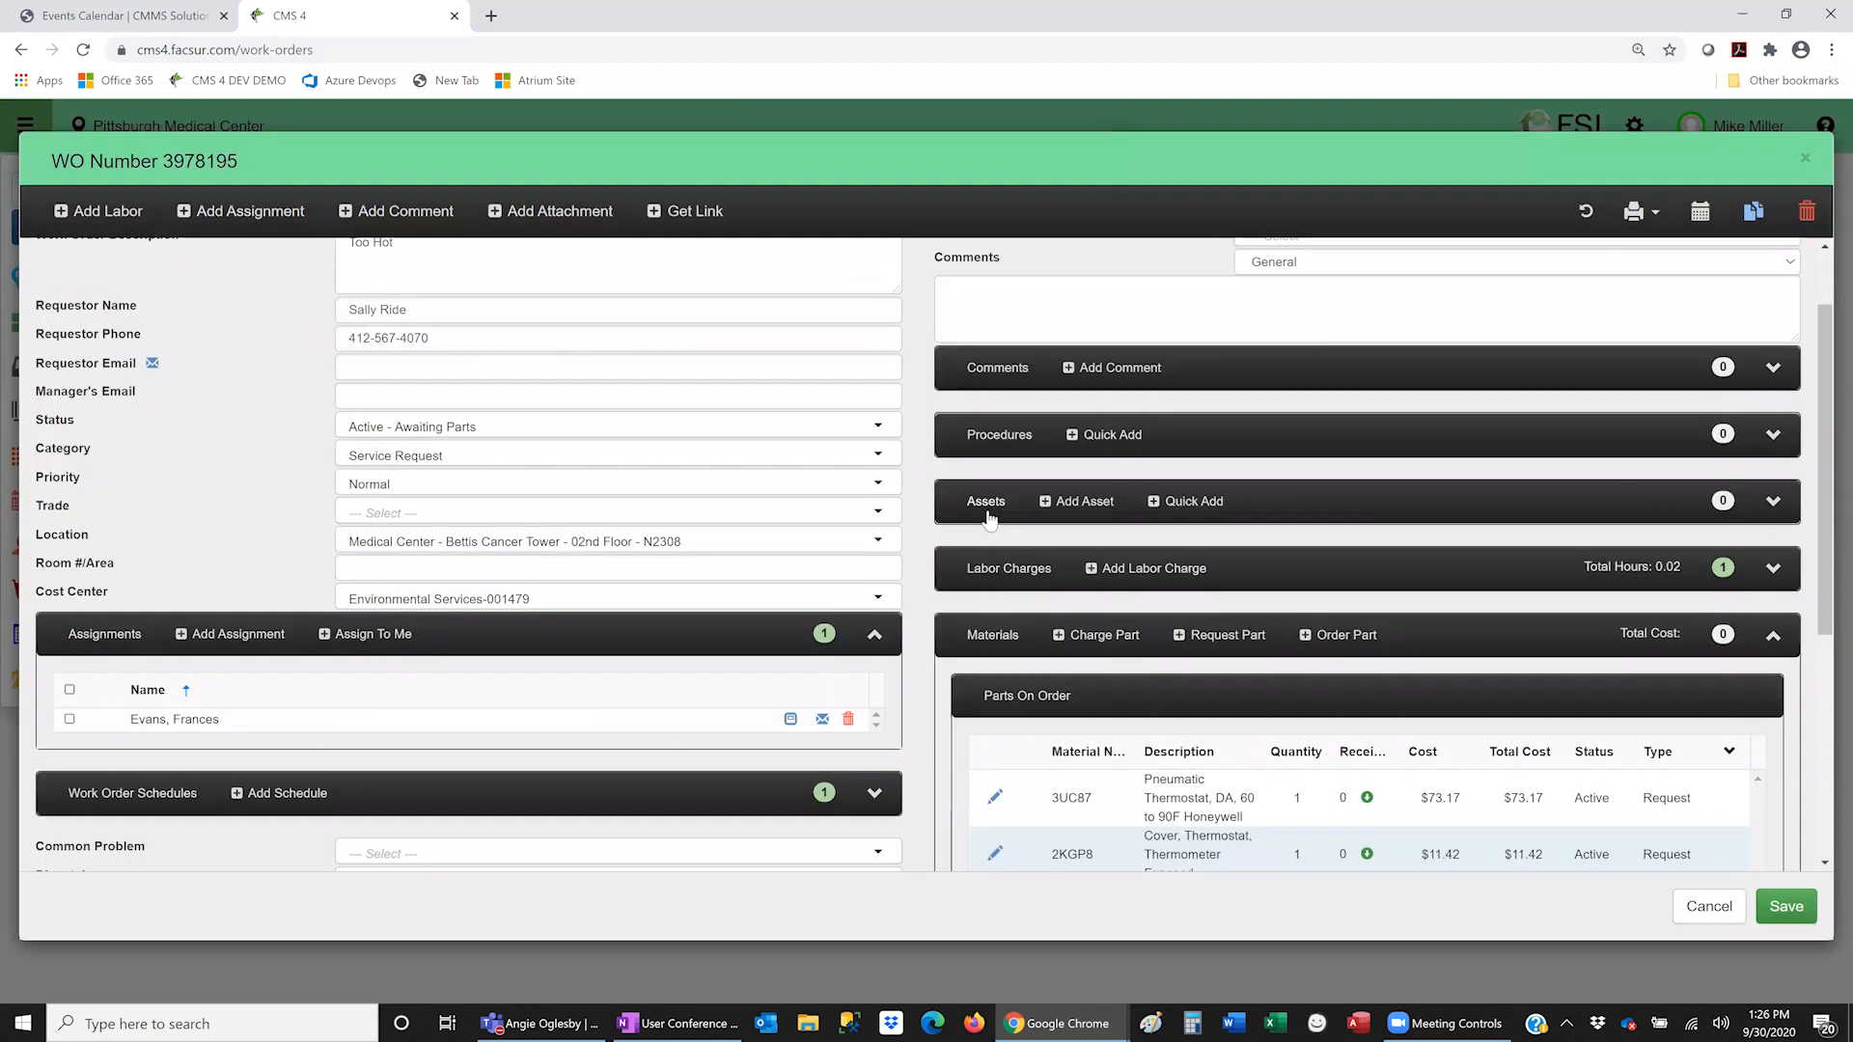
# - Save and close the work order, then go to the dashboard
pyautogui.click(1786, 908)
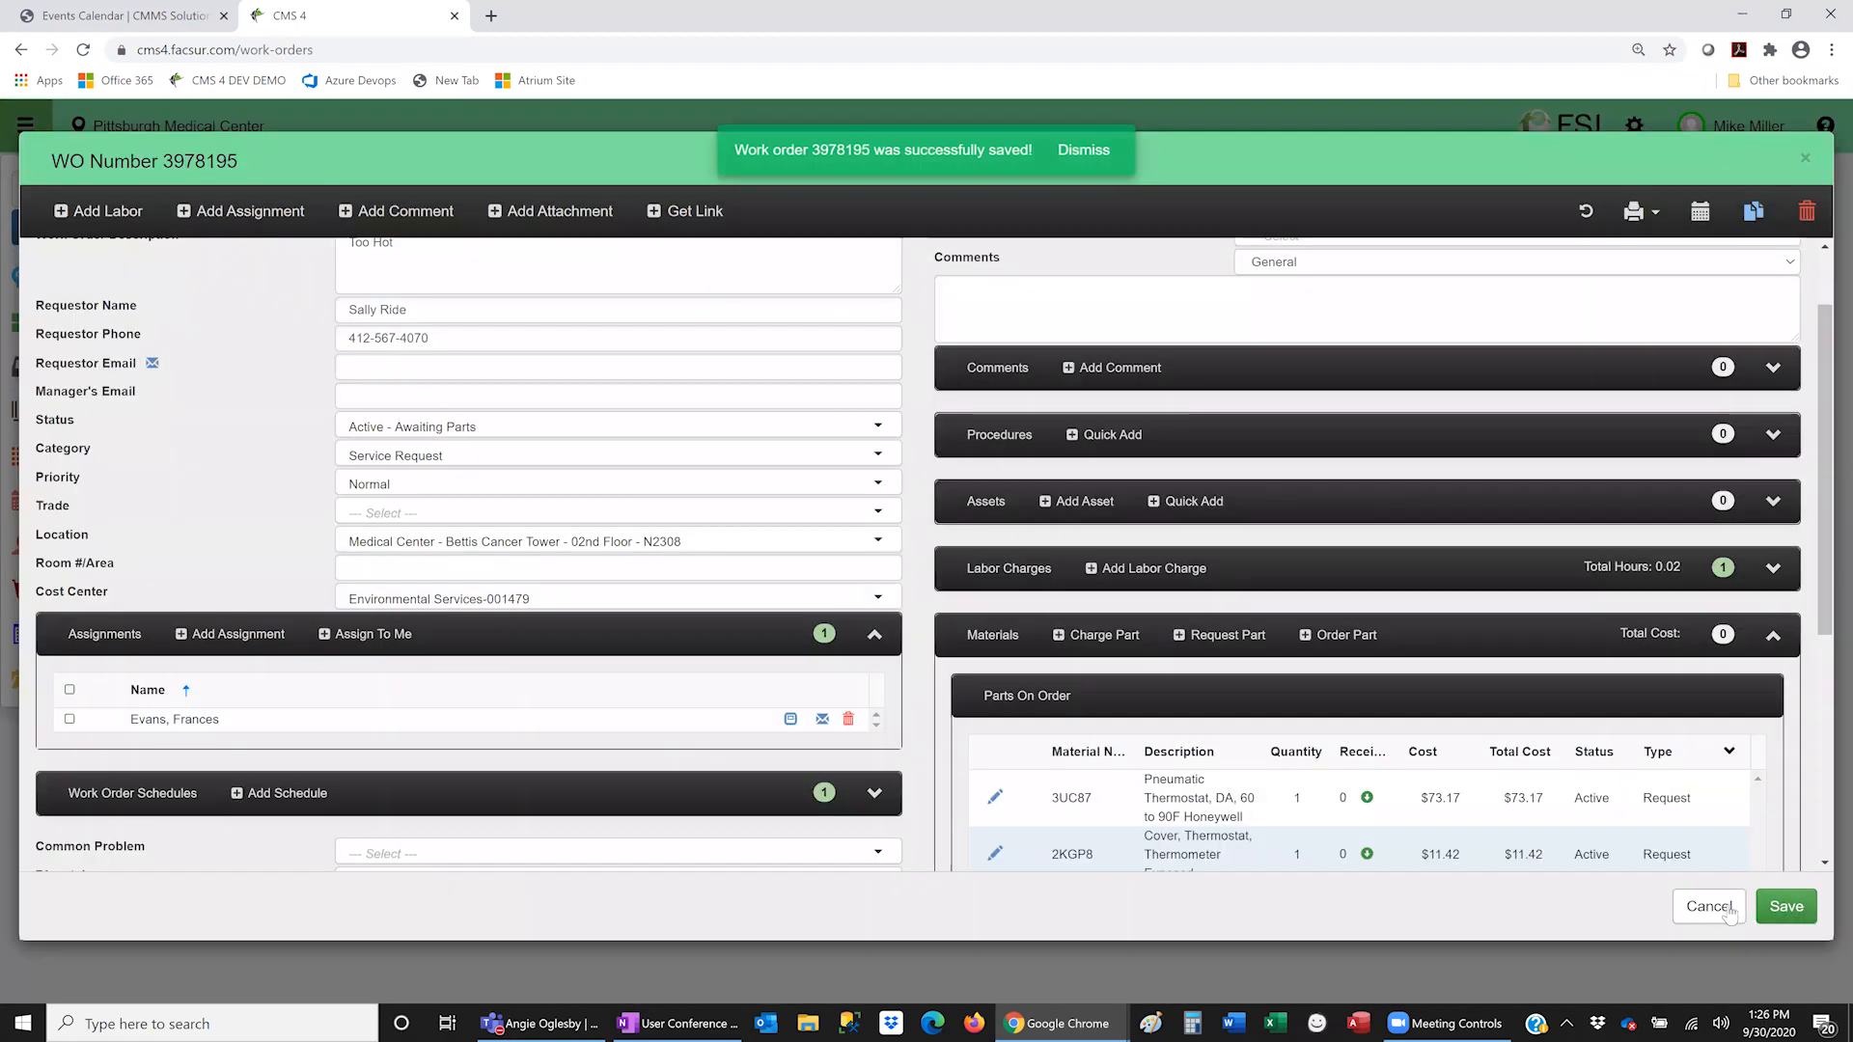
pyautogui.click(1710, 907)
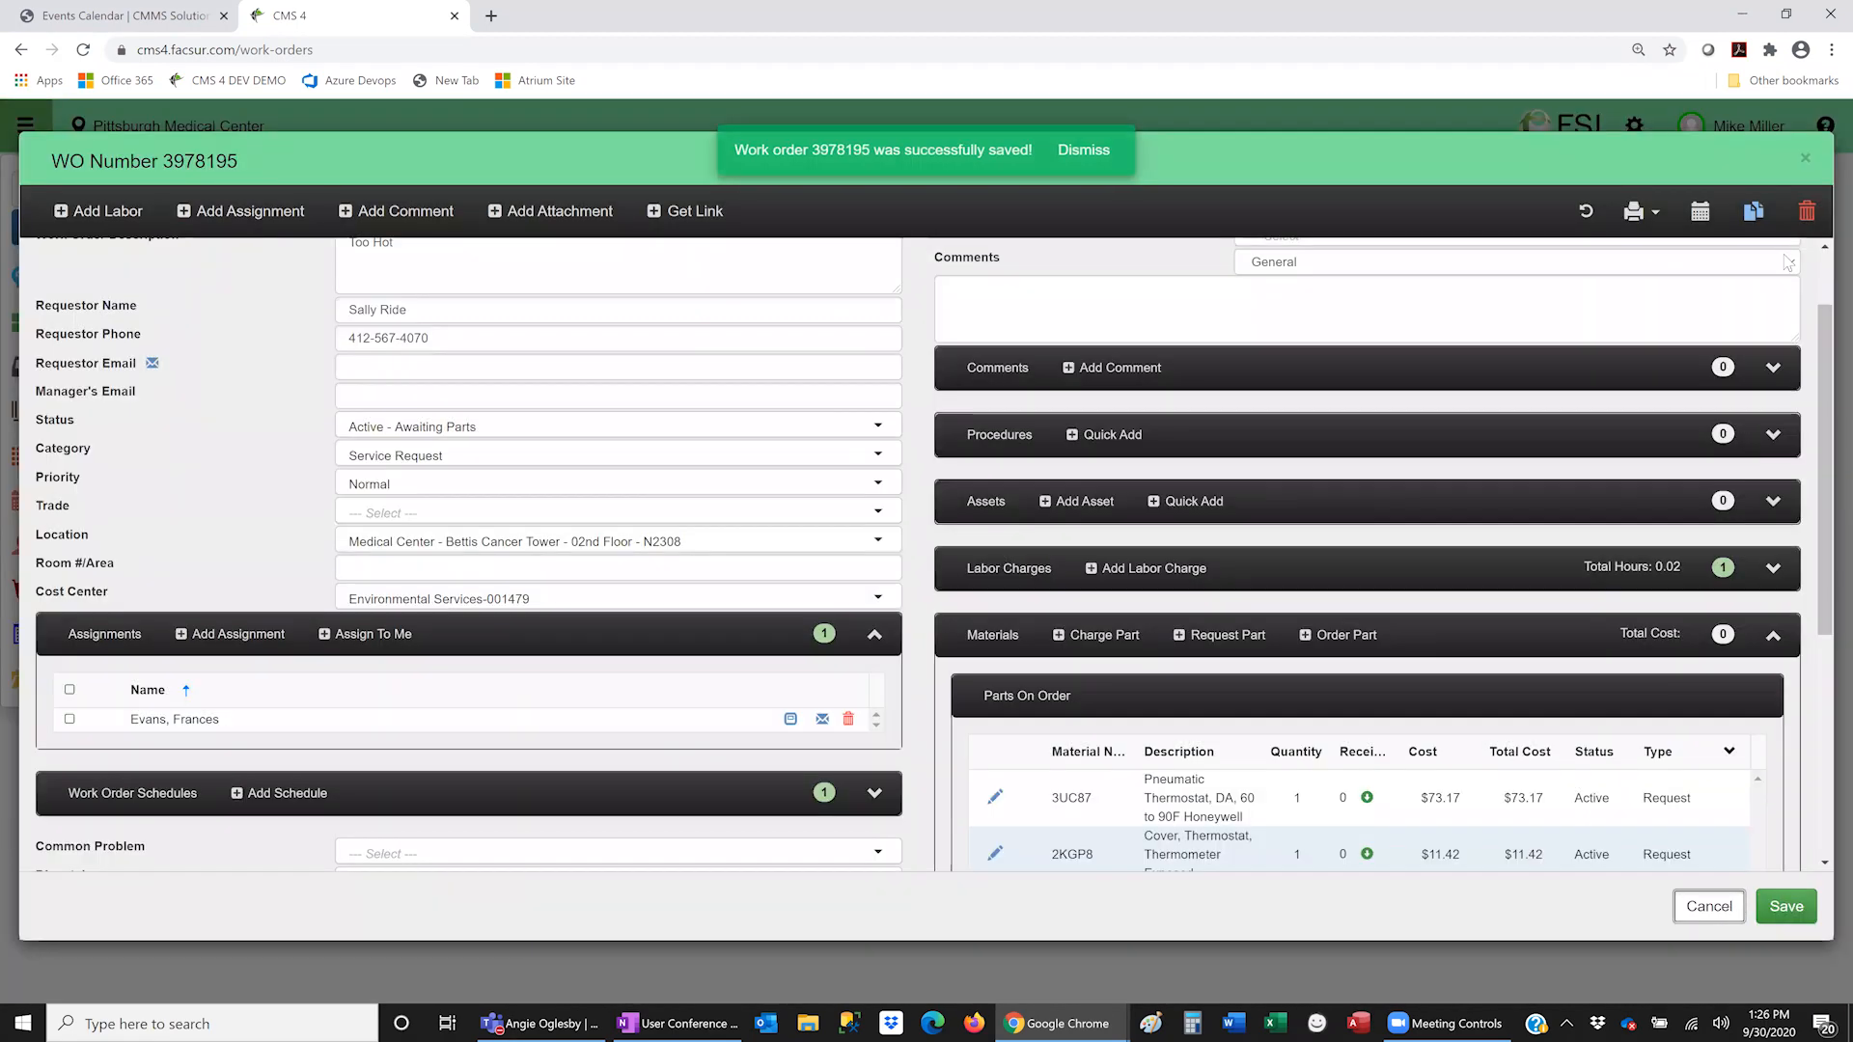
pyautogui.click(110, 331)
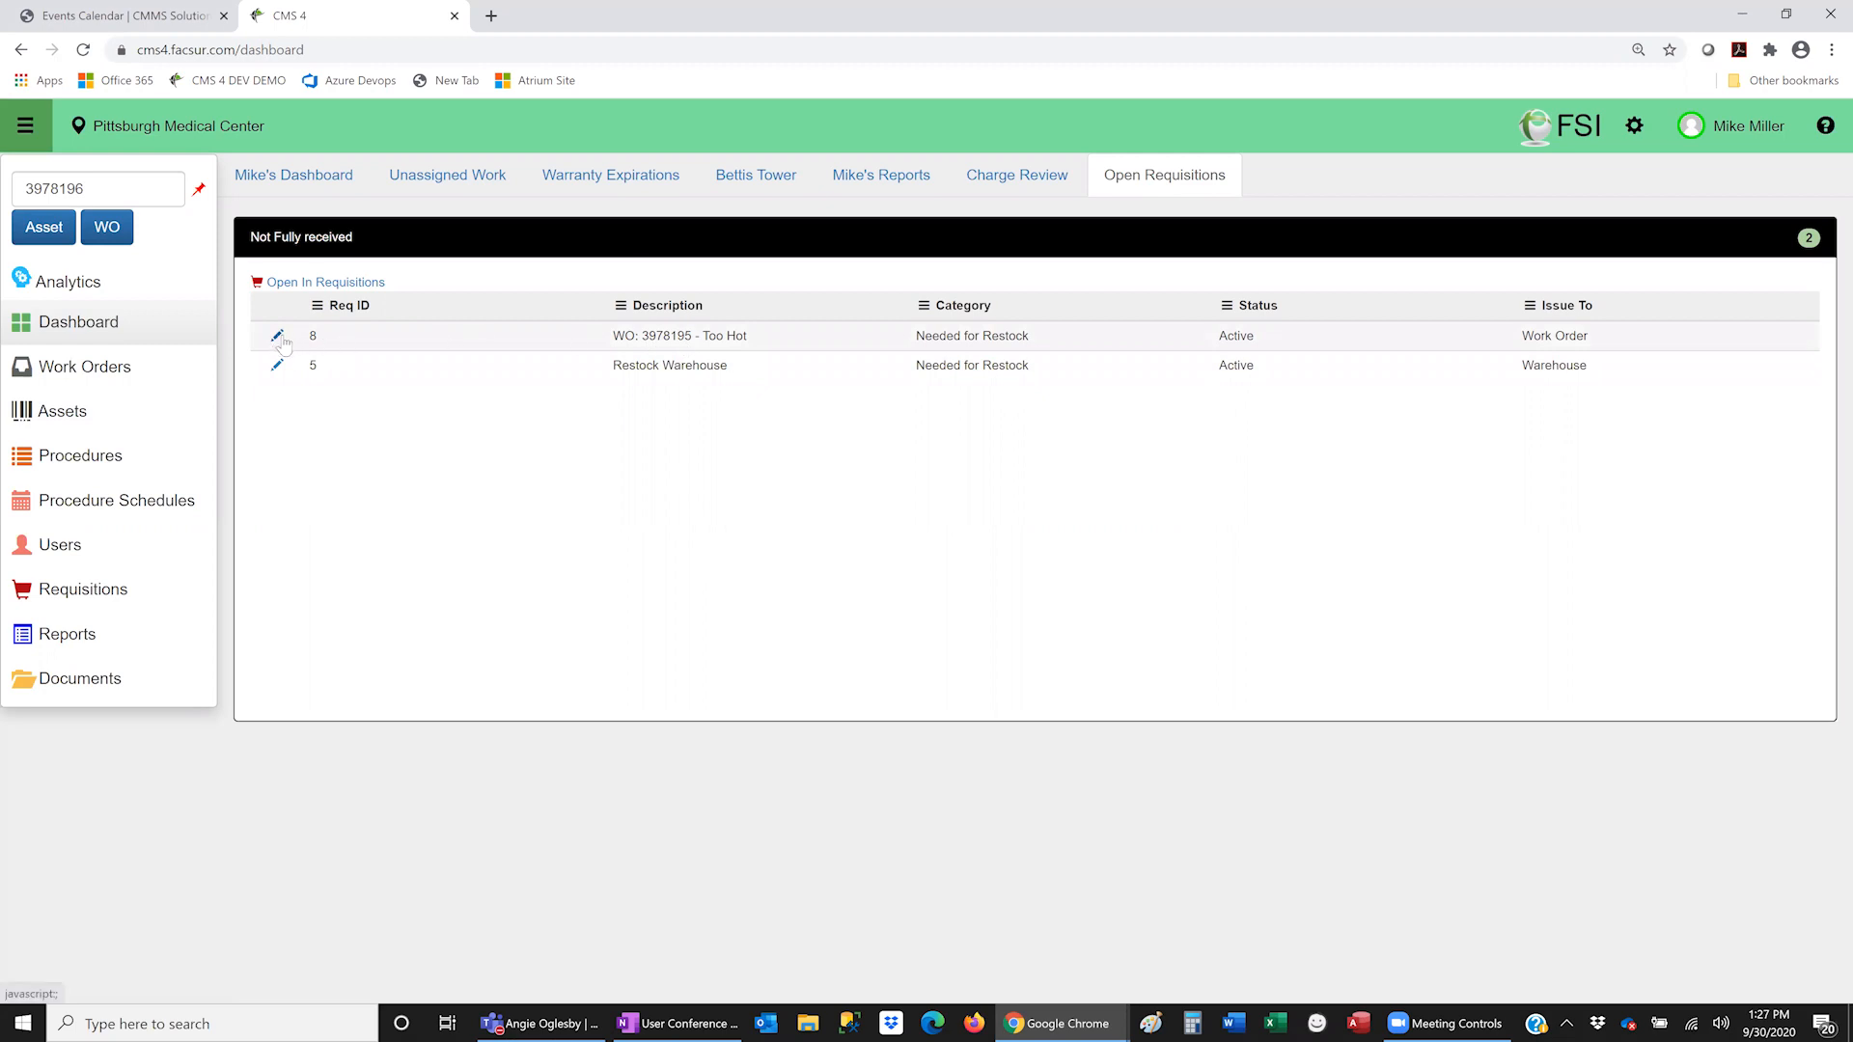
# - Review open requisition 8 and the fill details for part 3UC87
pyautogui.click(344, 283)
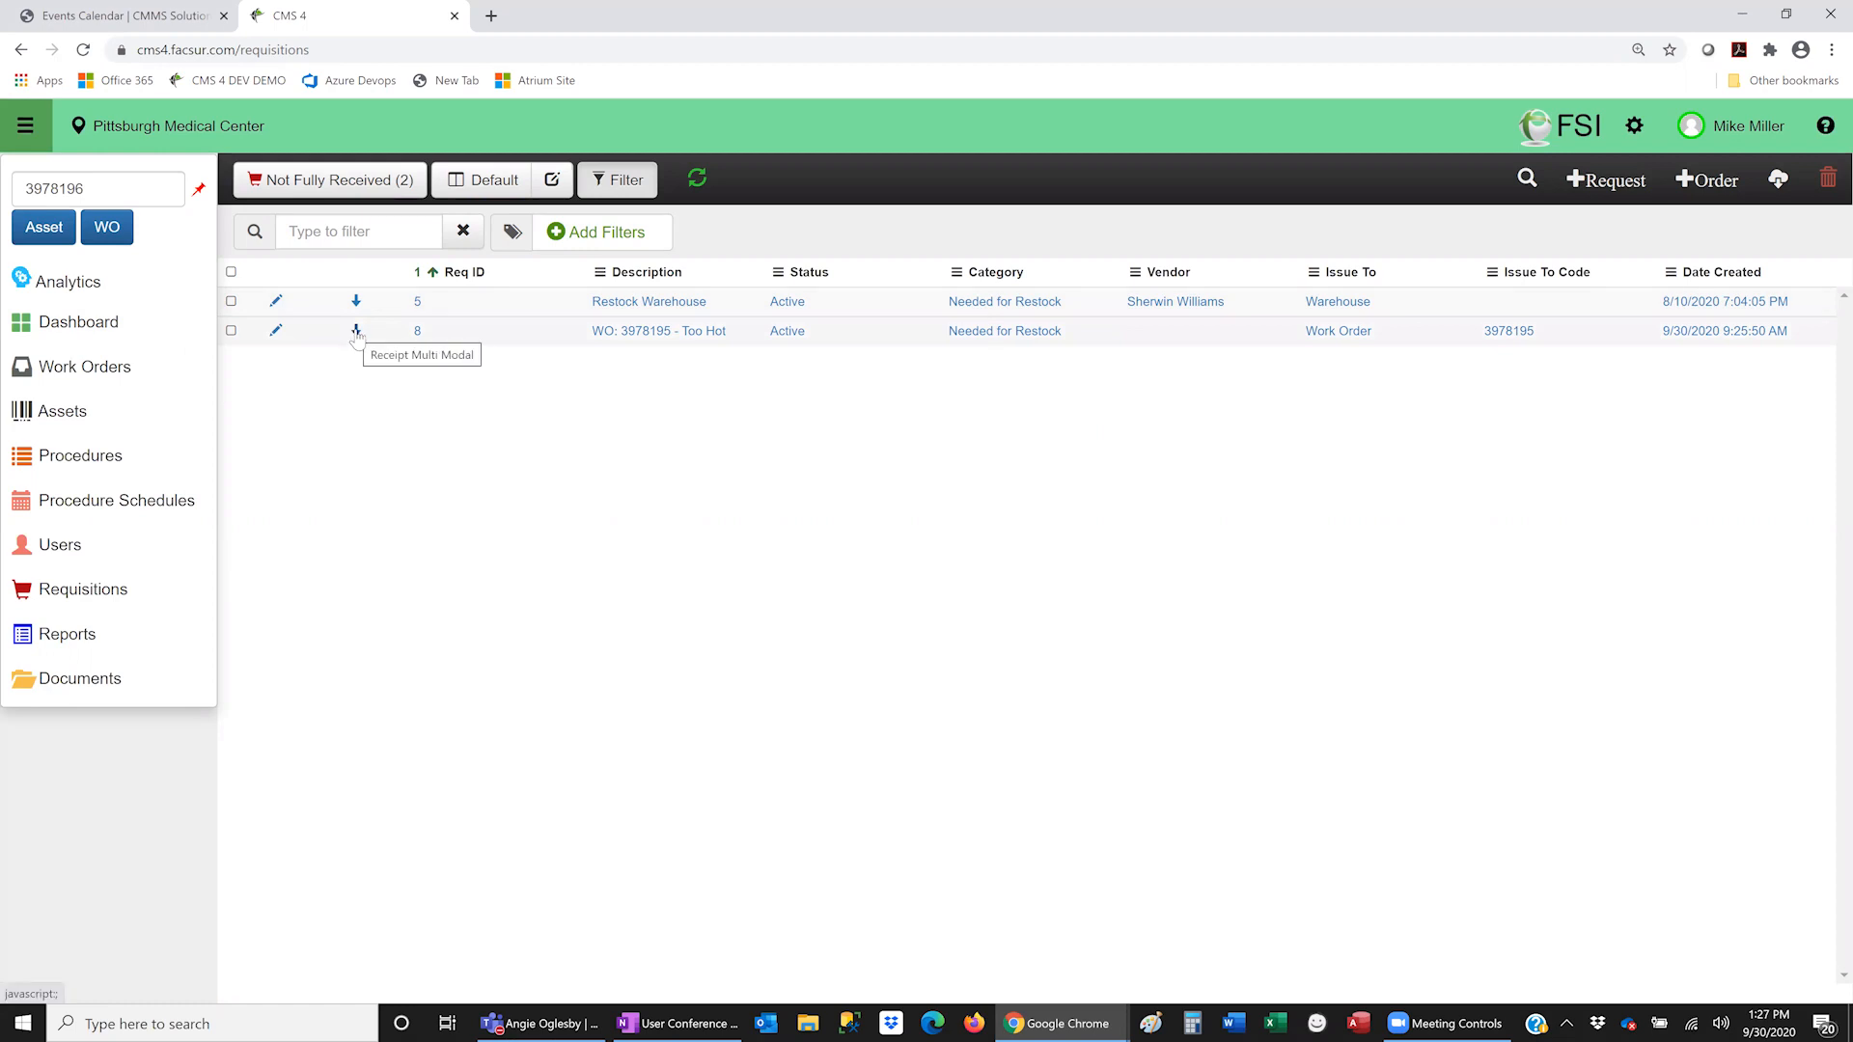
pyautogui.click(276, 332)
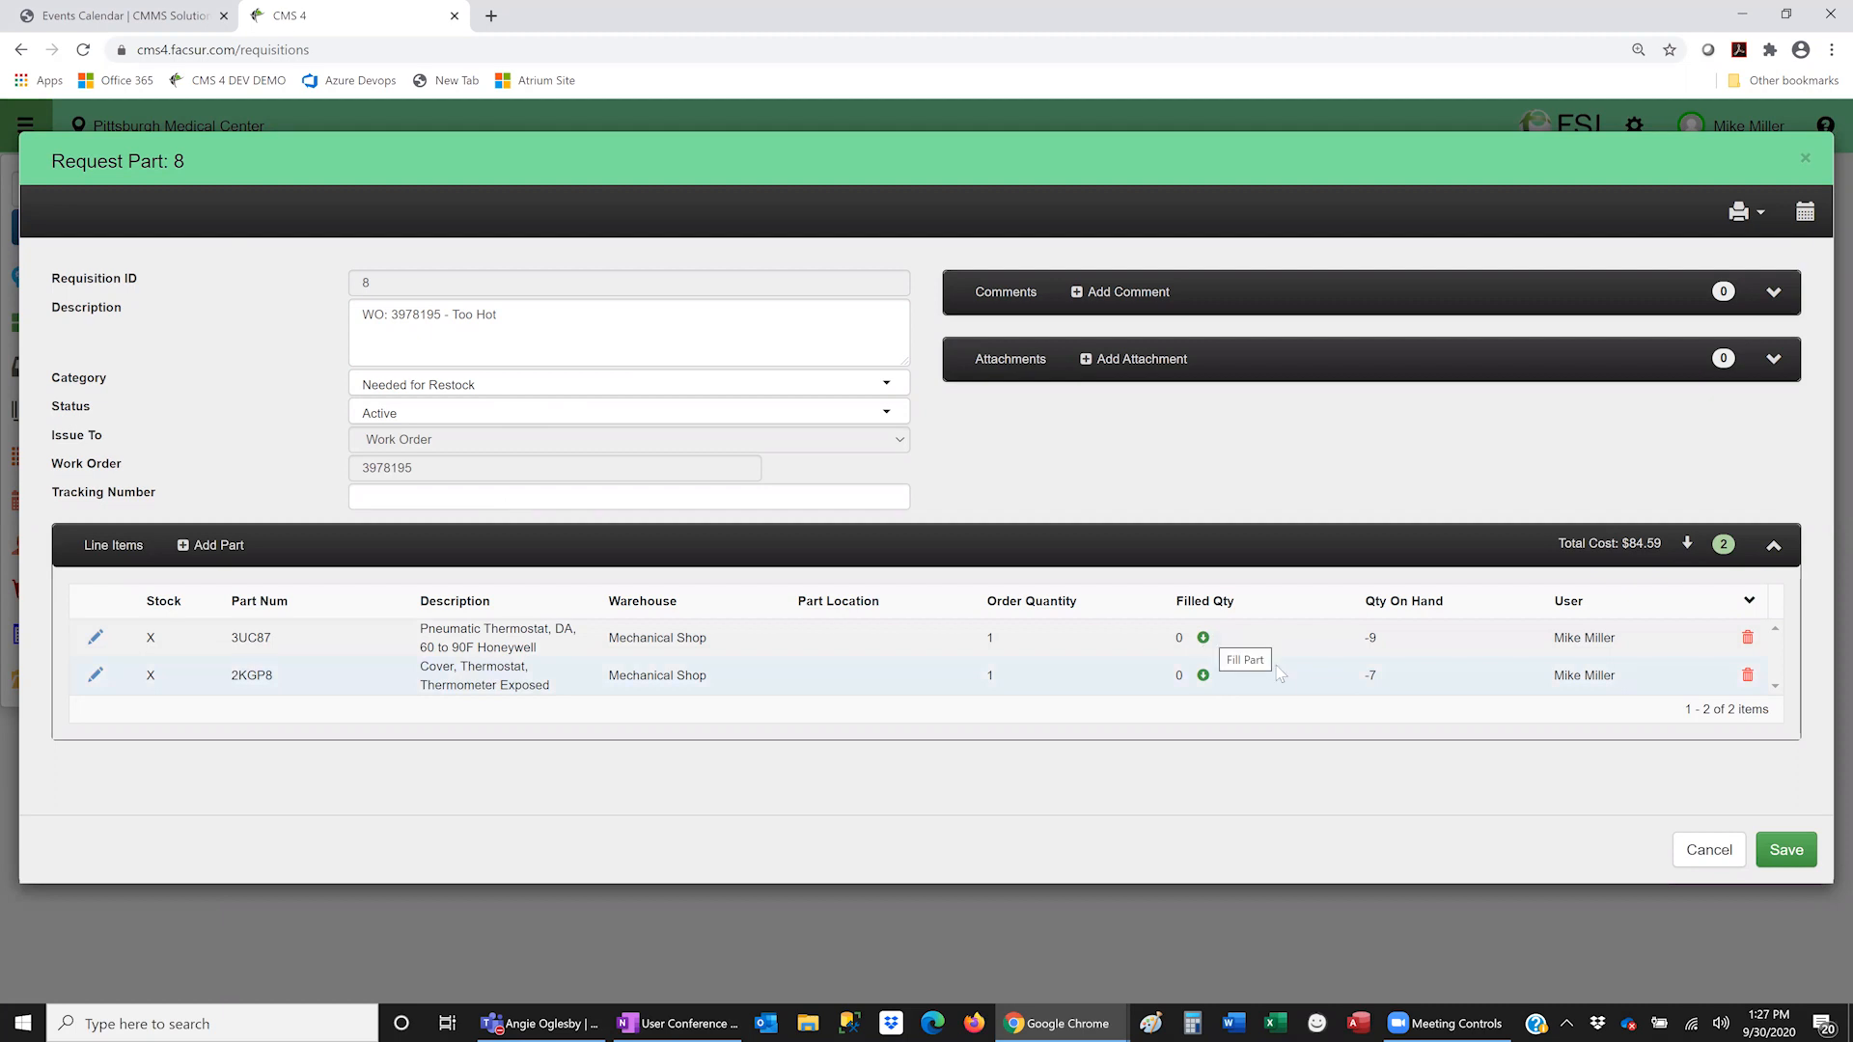
pyautogui.click(1203, 638)
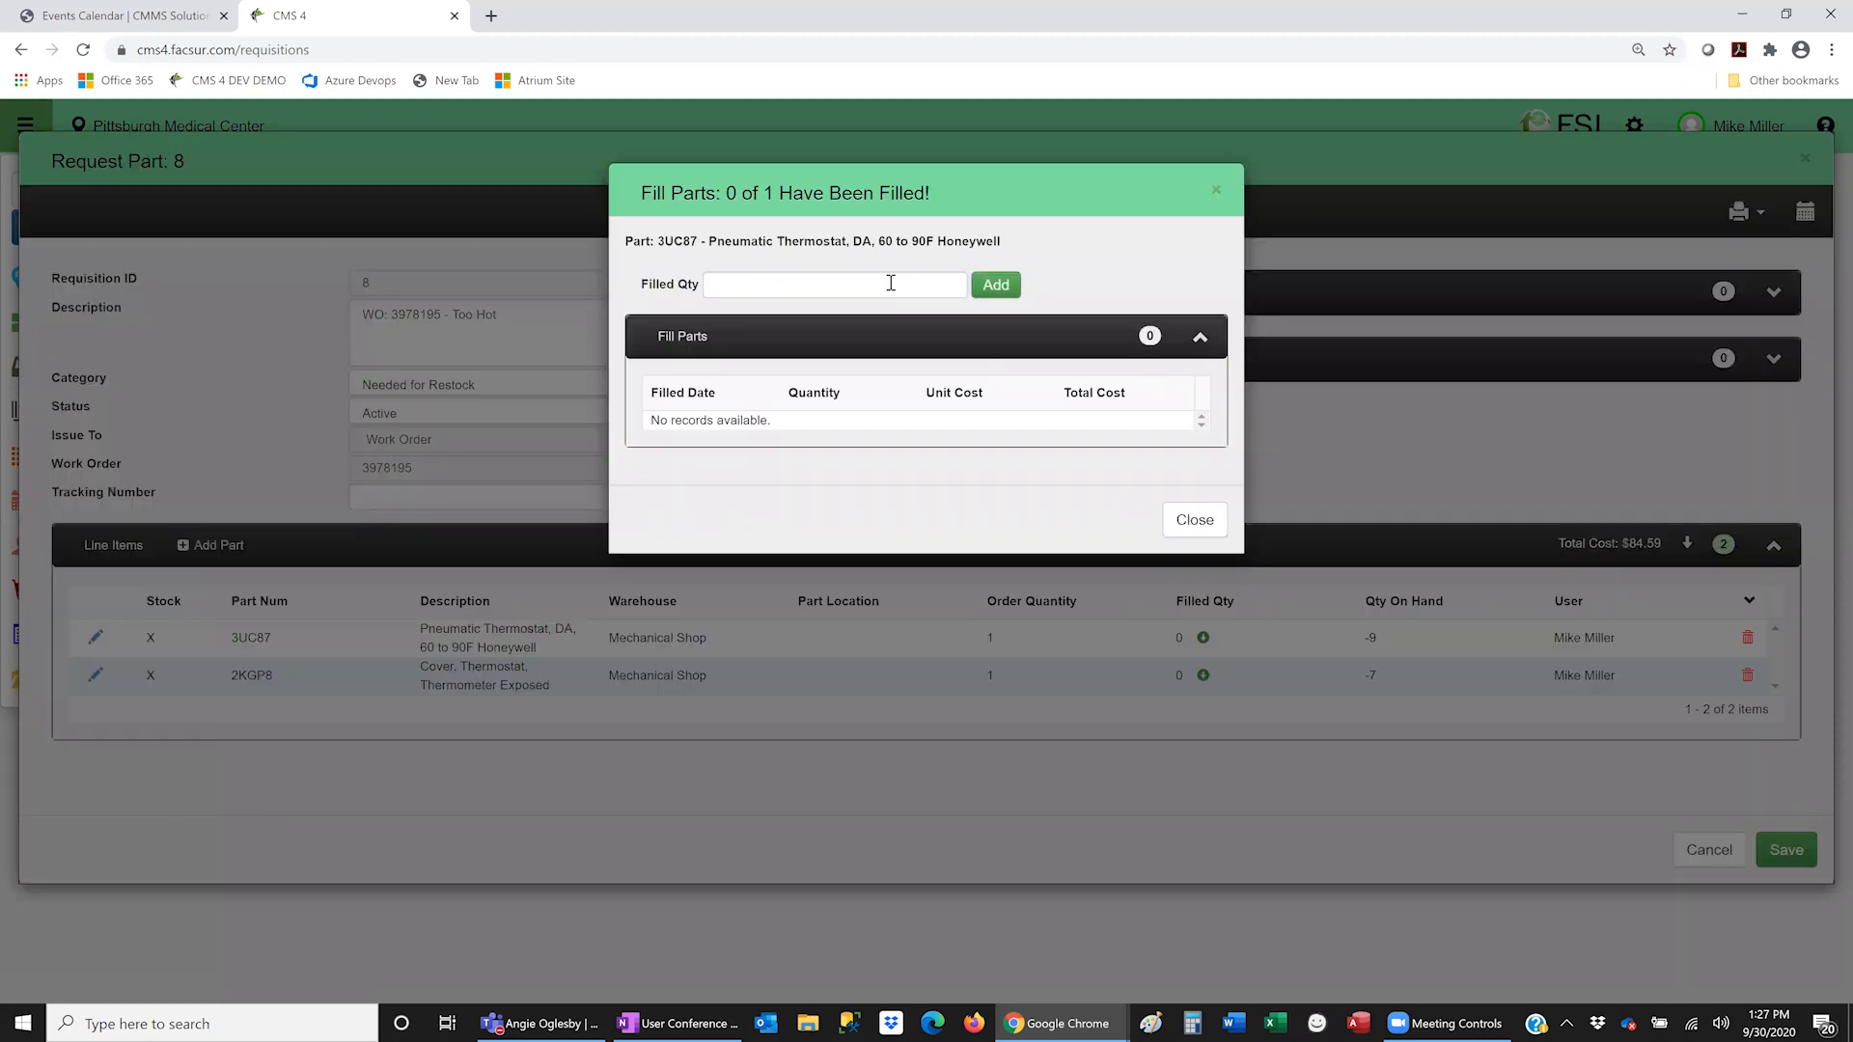
pyautogui.click(1195, 520)
pyautogui.click(1709, 849)
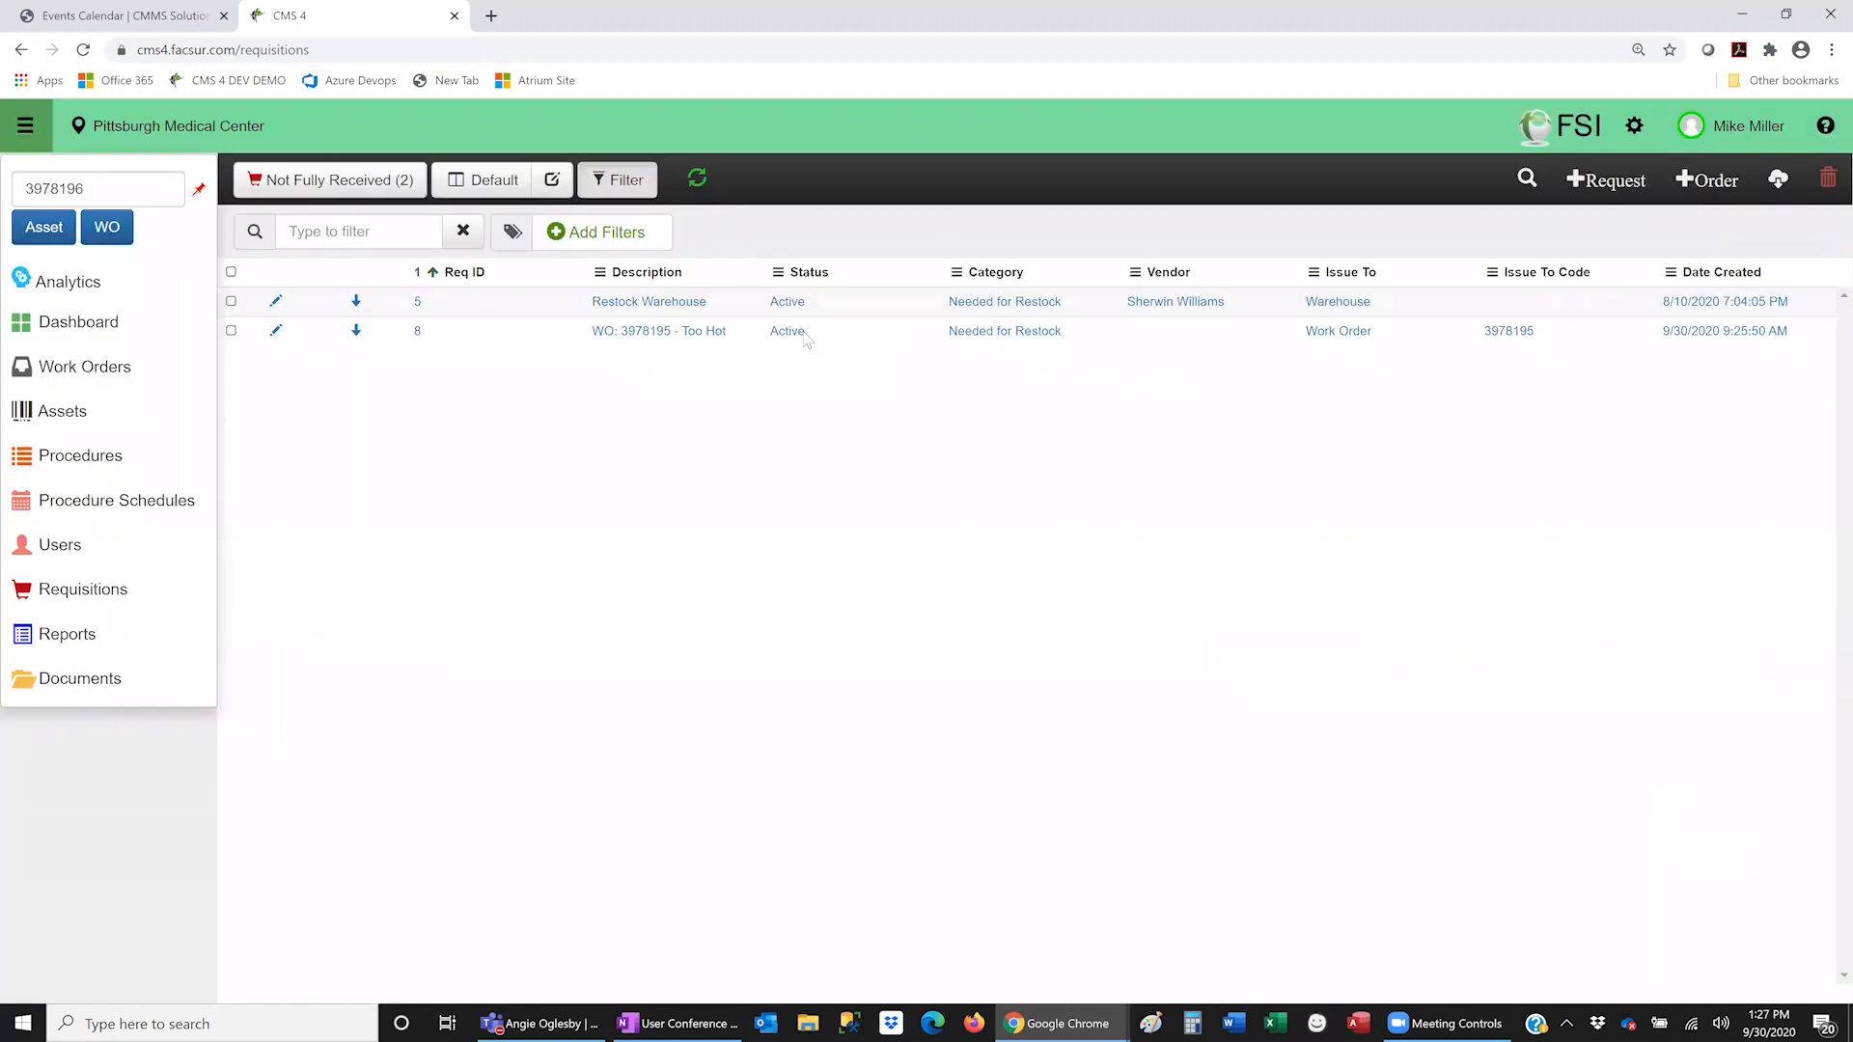
# - Receive quantity 1 each of parts 3UC87 and 2KGP8 on requisition 8 and save
pyautogui.click(356, 330)
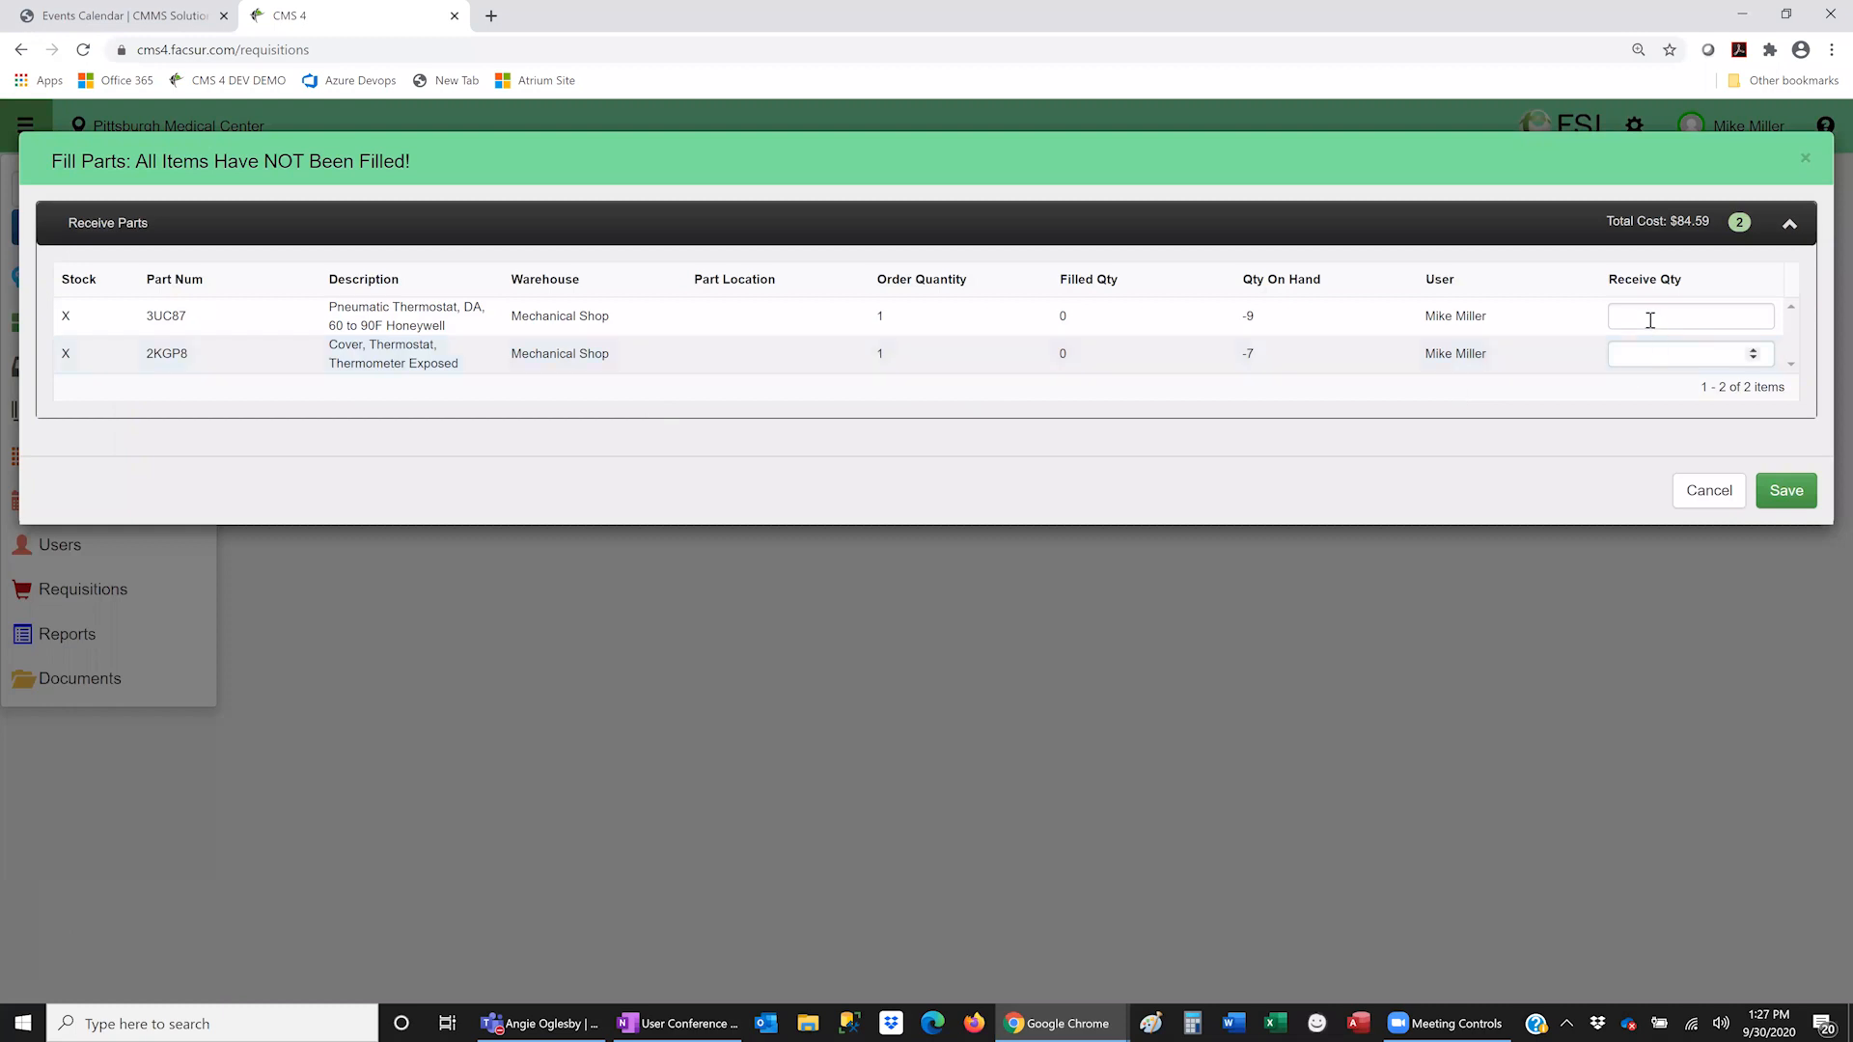
pyautogui.click(1651, 318)
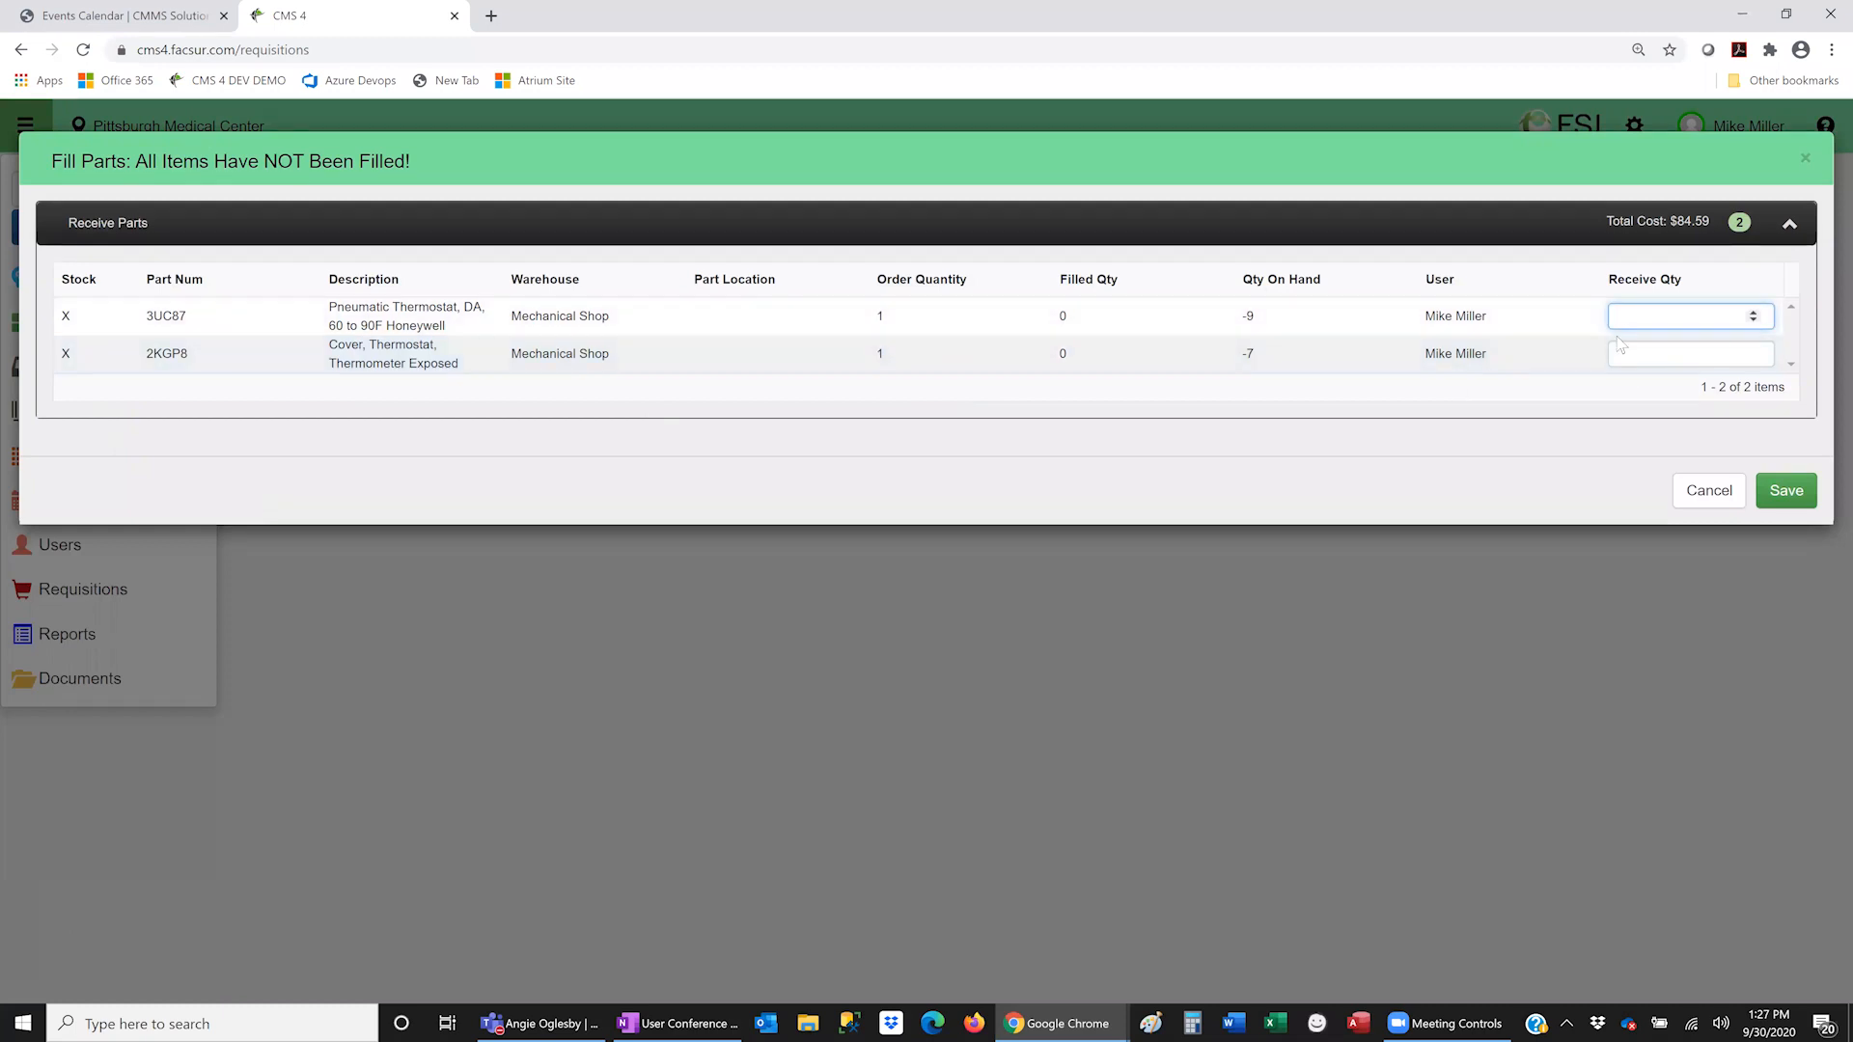
pyautogui.write('1')
pyautogui.click(1652, 353)
pyautogui.write('1')
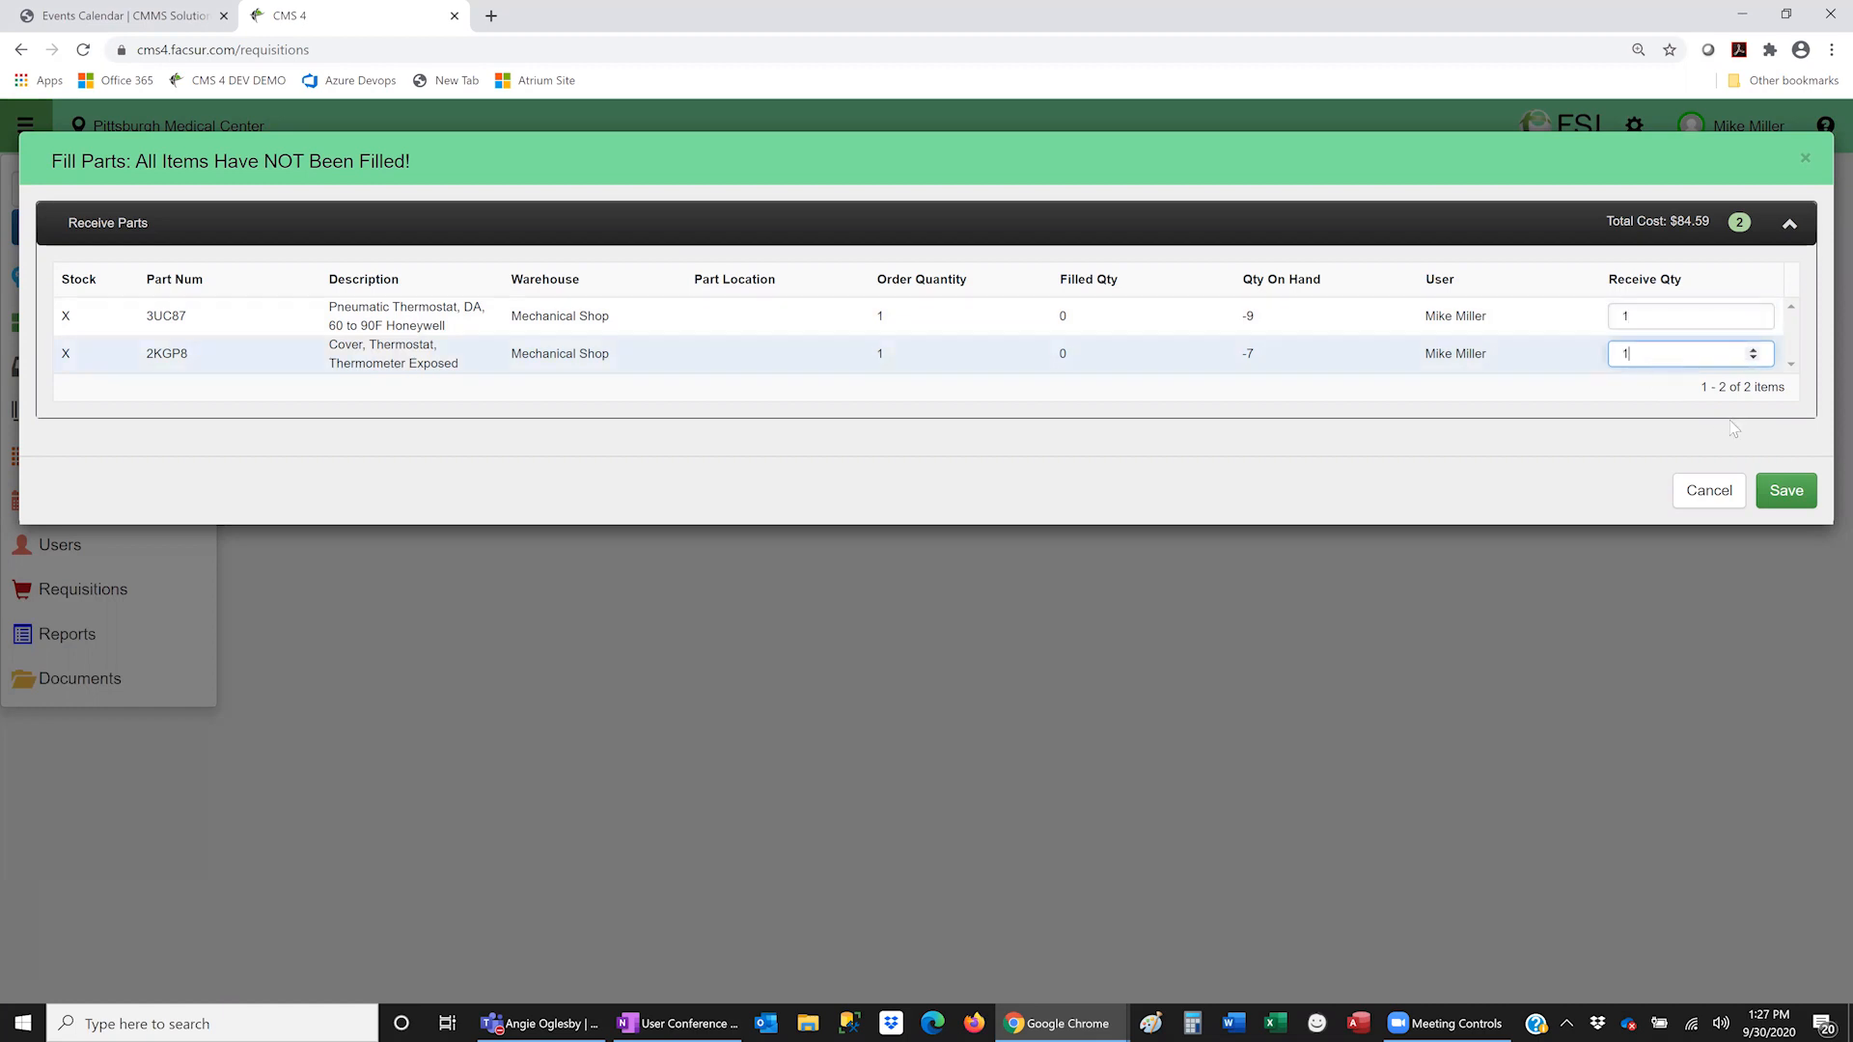
pyautogui.click(1784, 490)
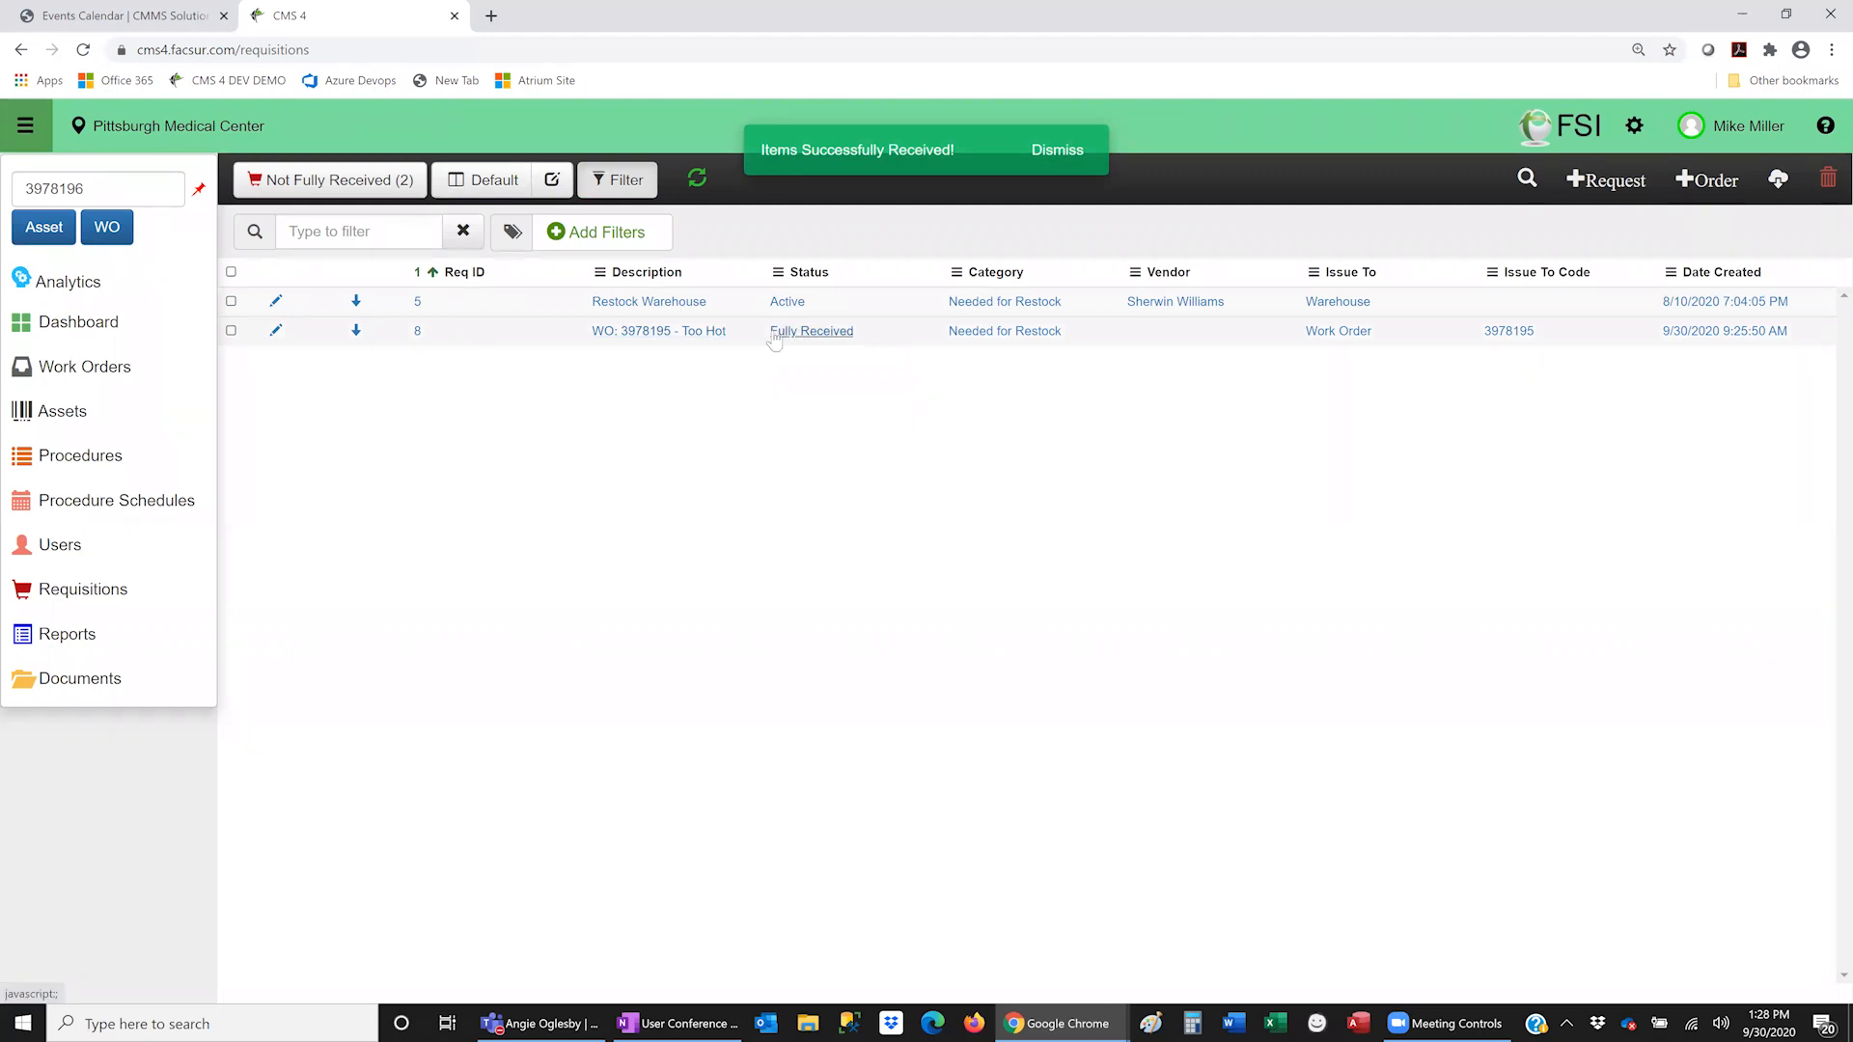
pyautogui.click(814, 335)
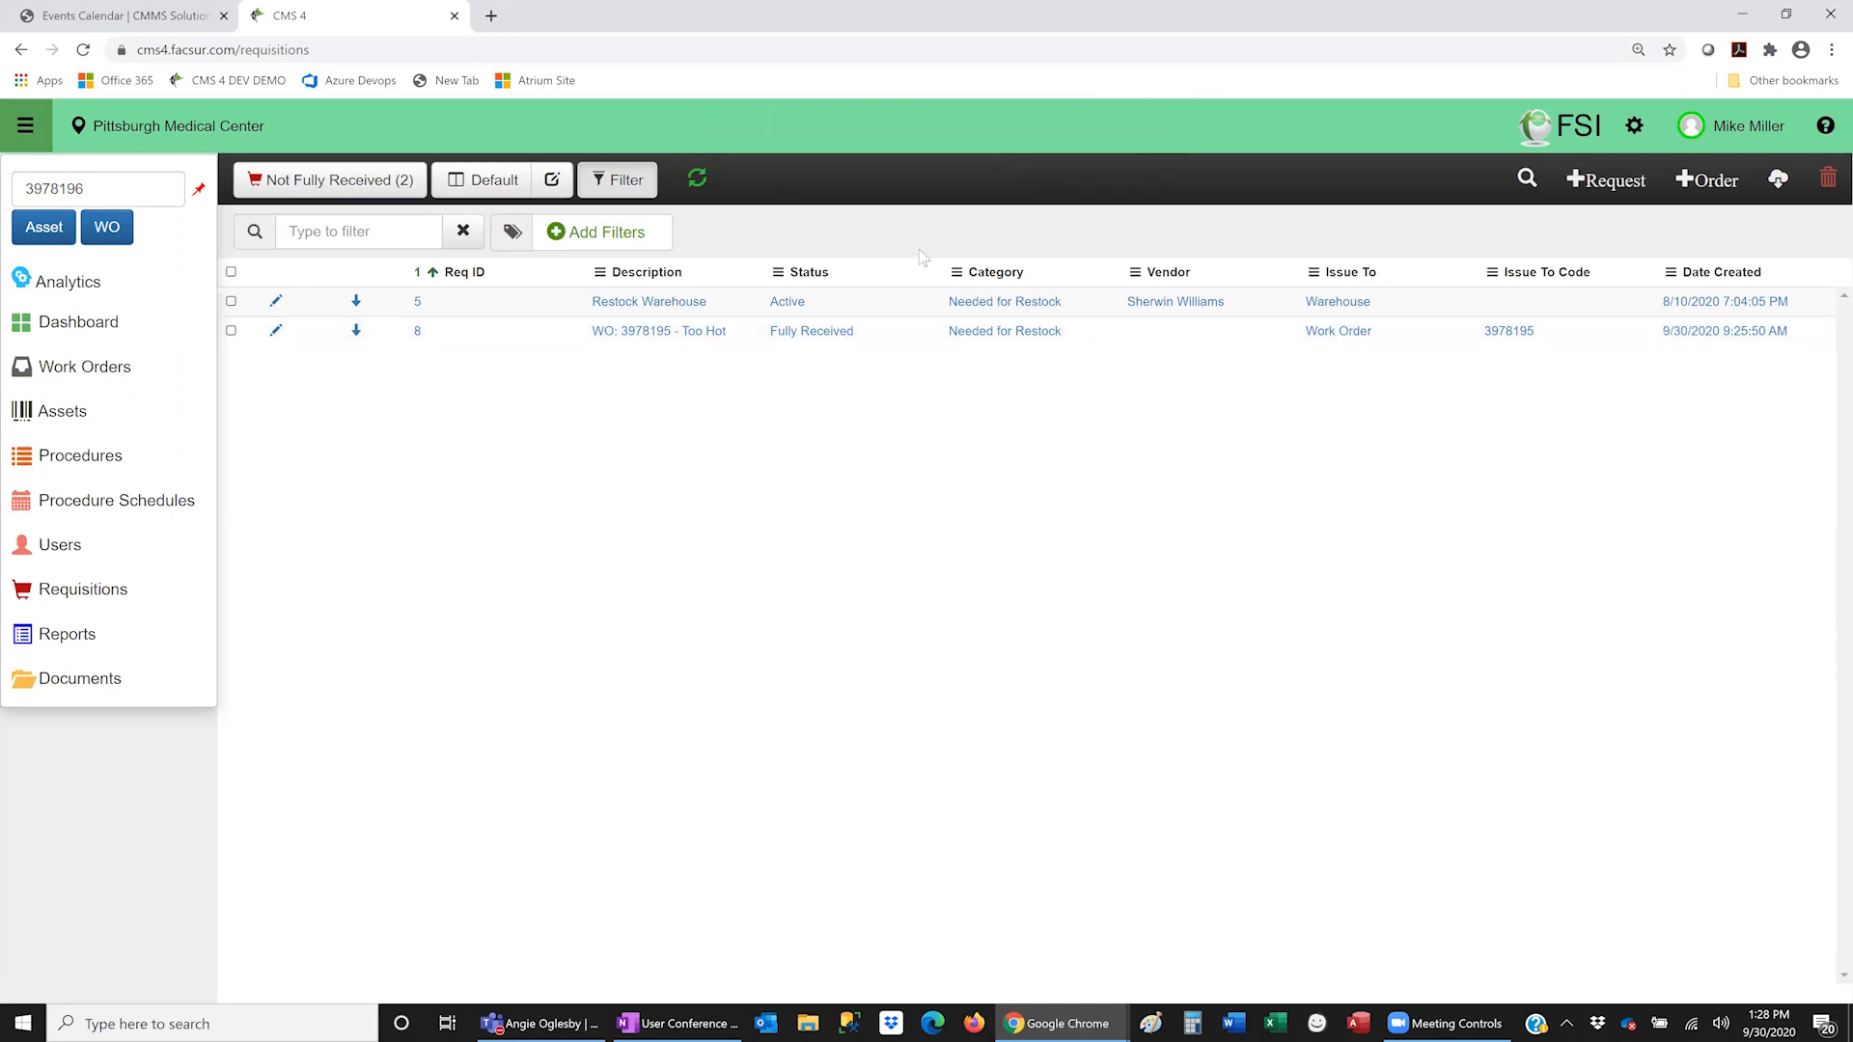
pyautogui.click(277, 331)
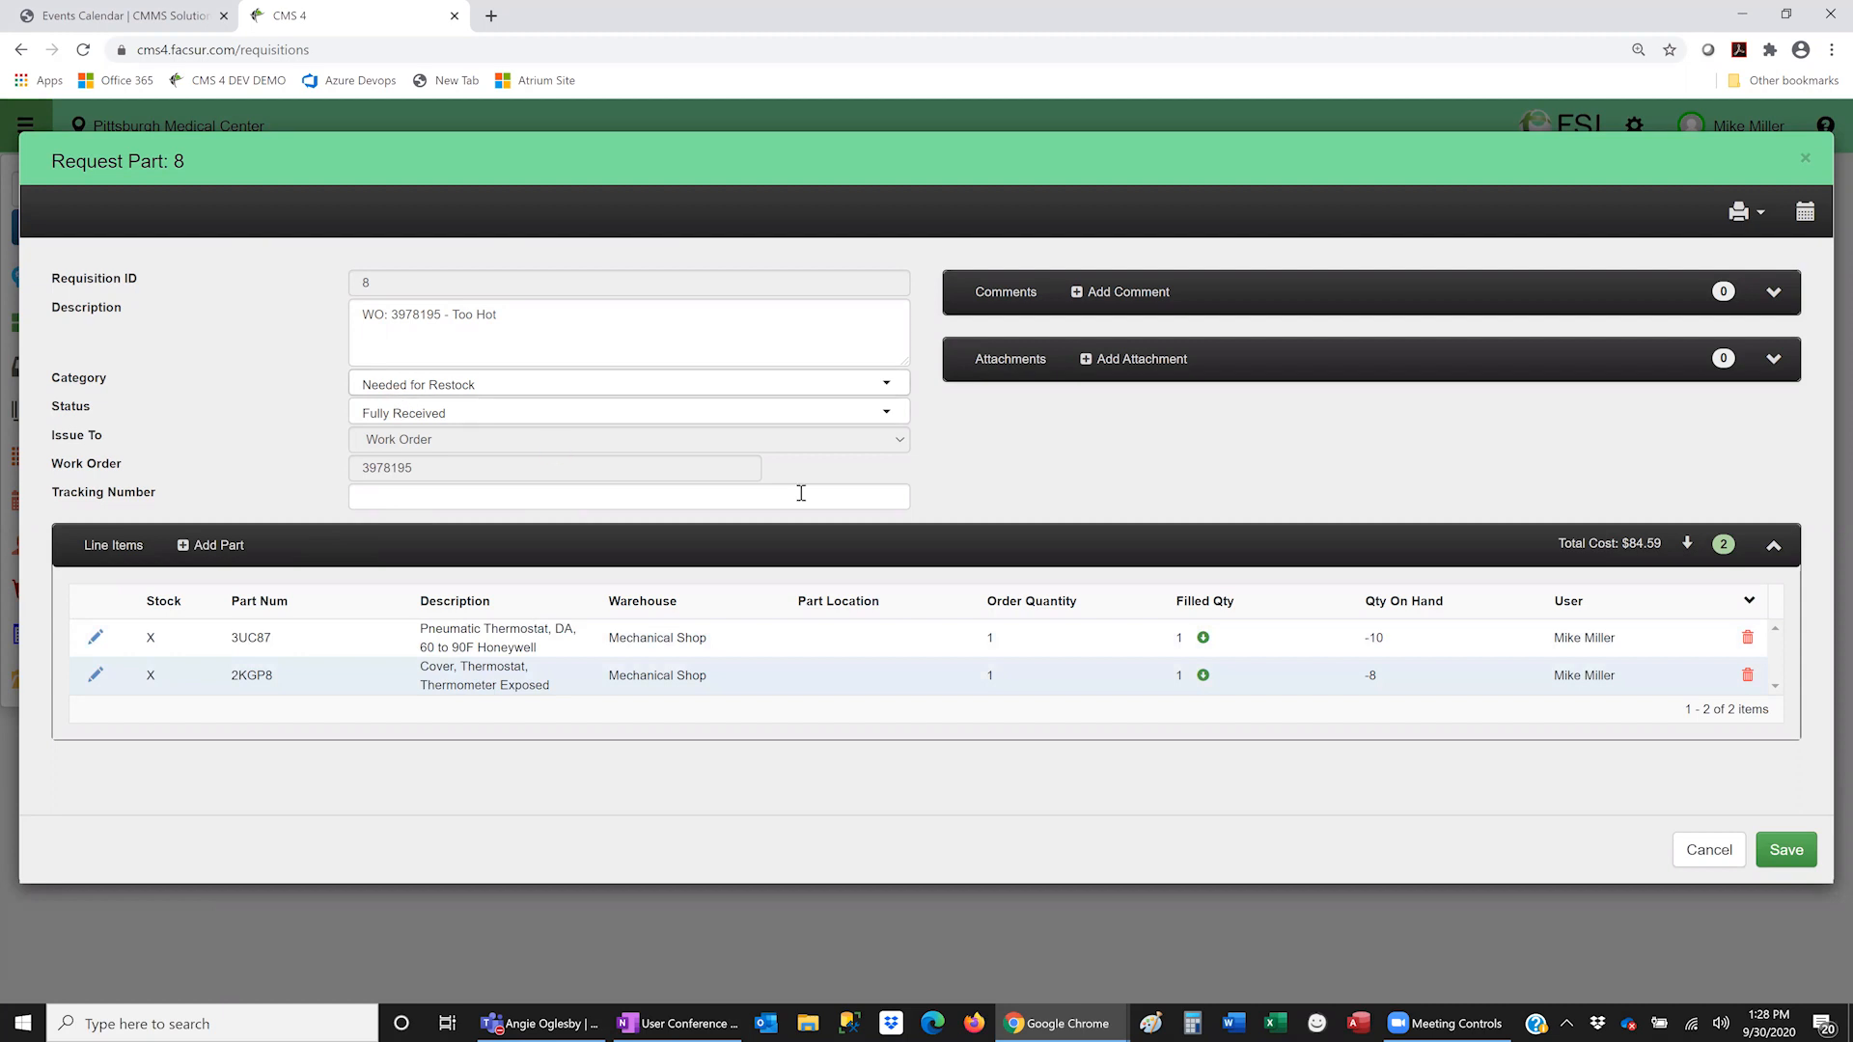
pyautogui.click(1703, 857)
pyautogui.click(139, 194)
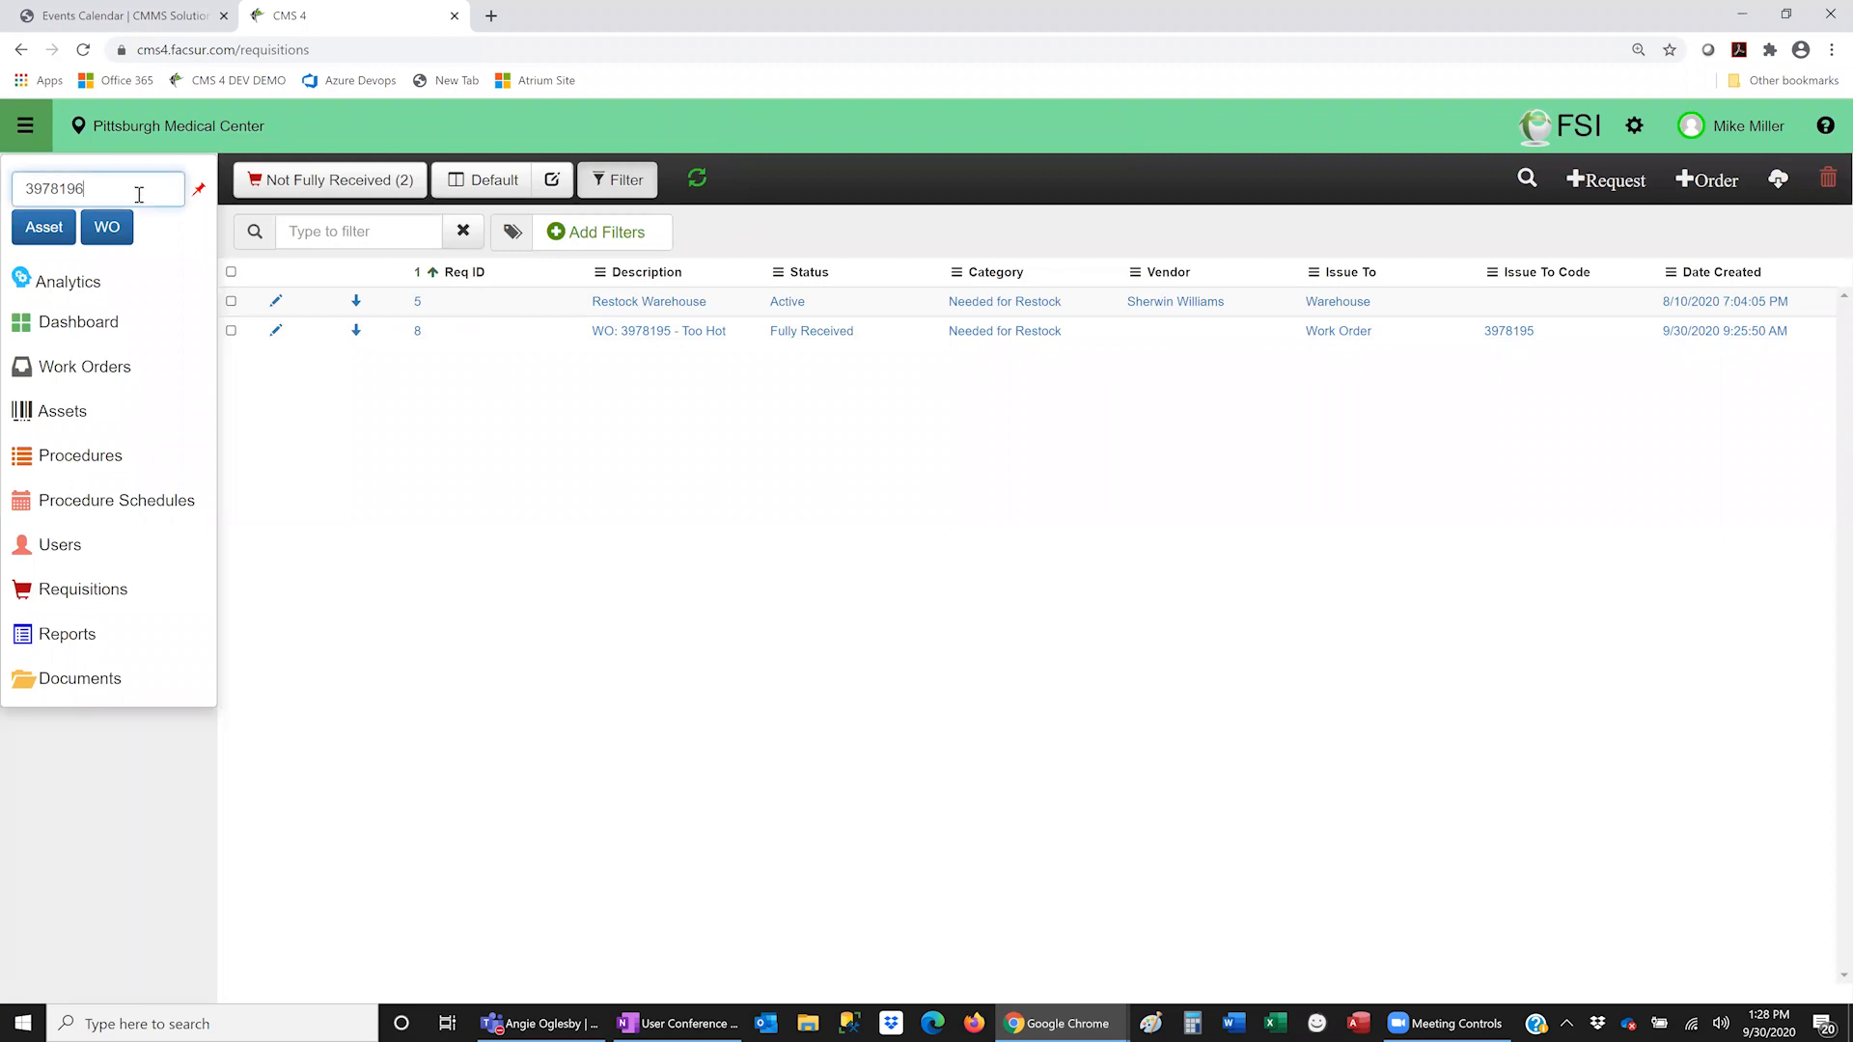
pyautogui.press('BackSpace')
pyautogui.write('5')
pyautogui.click(124, 228)
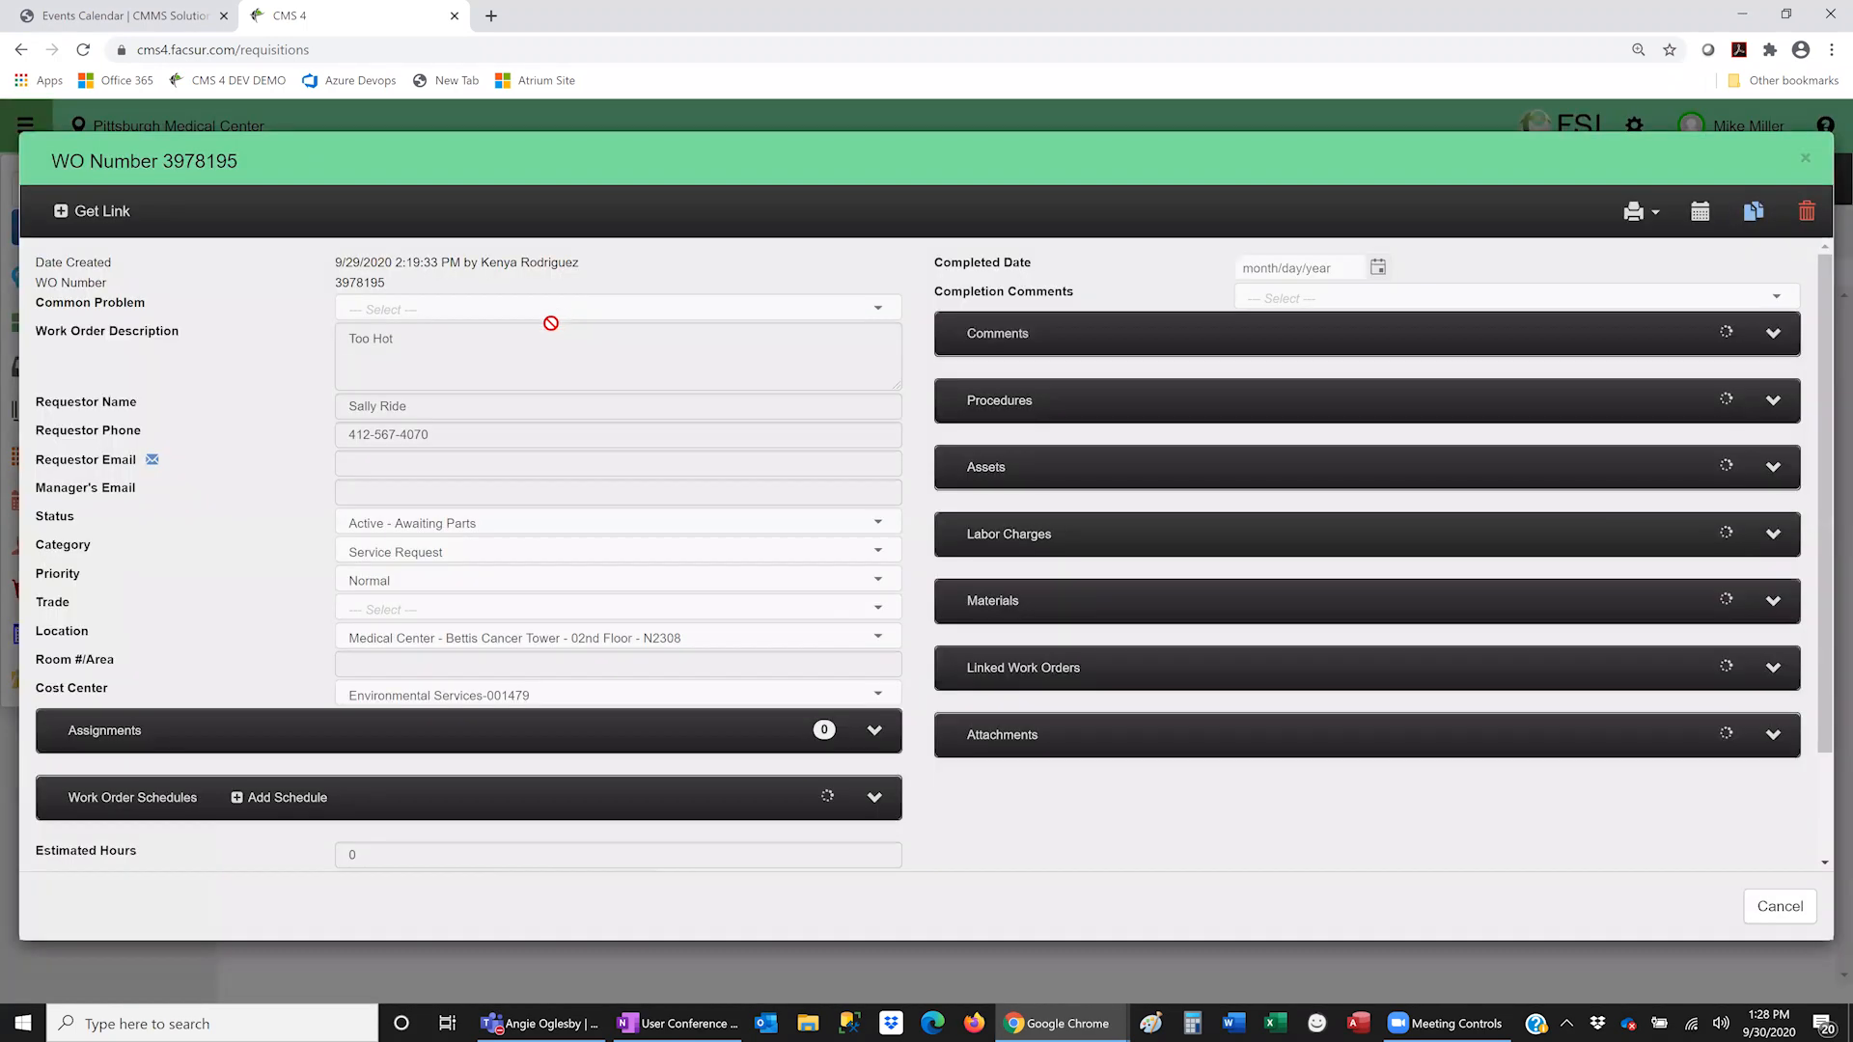
pyautogui.click(1774, 734)
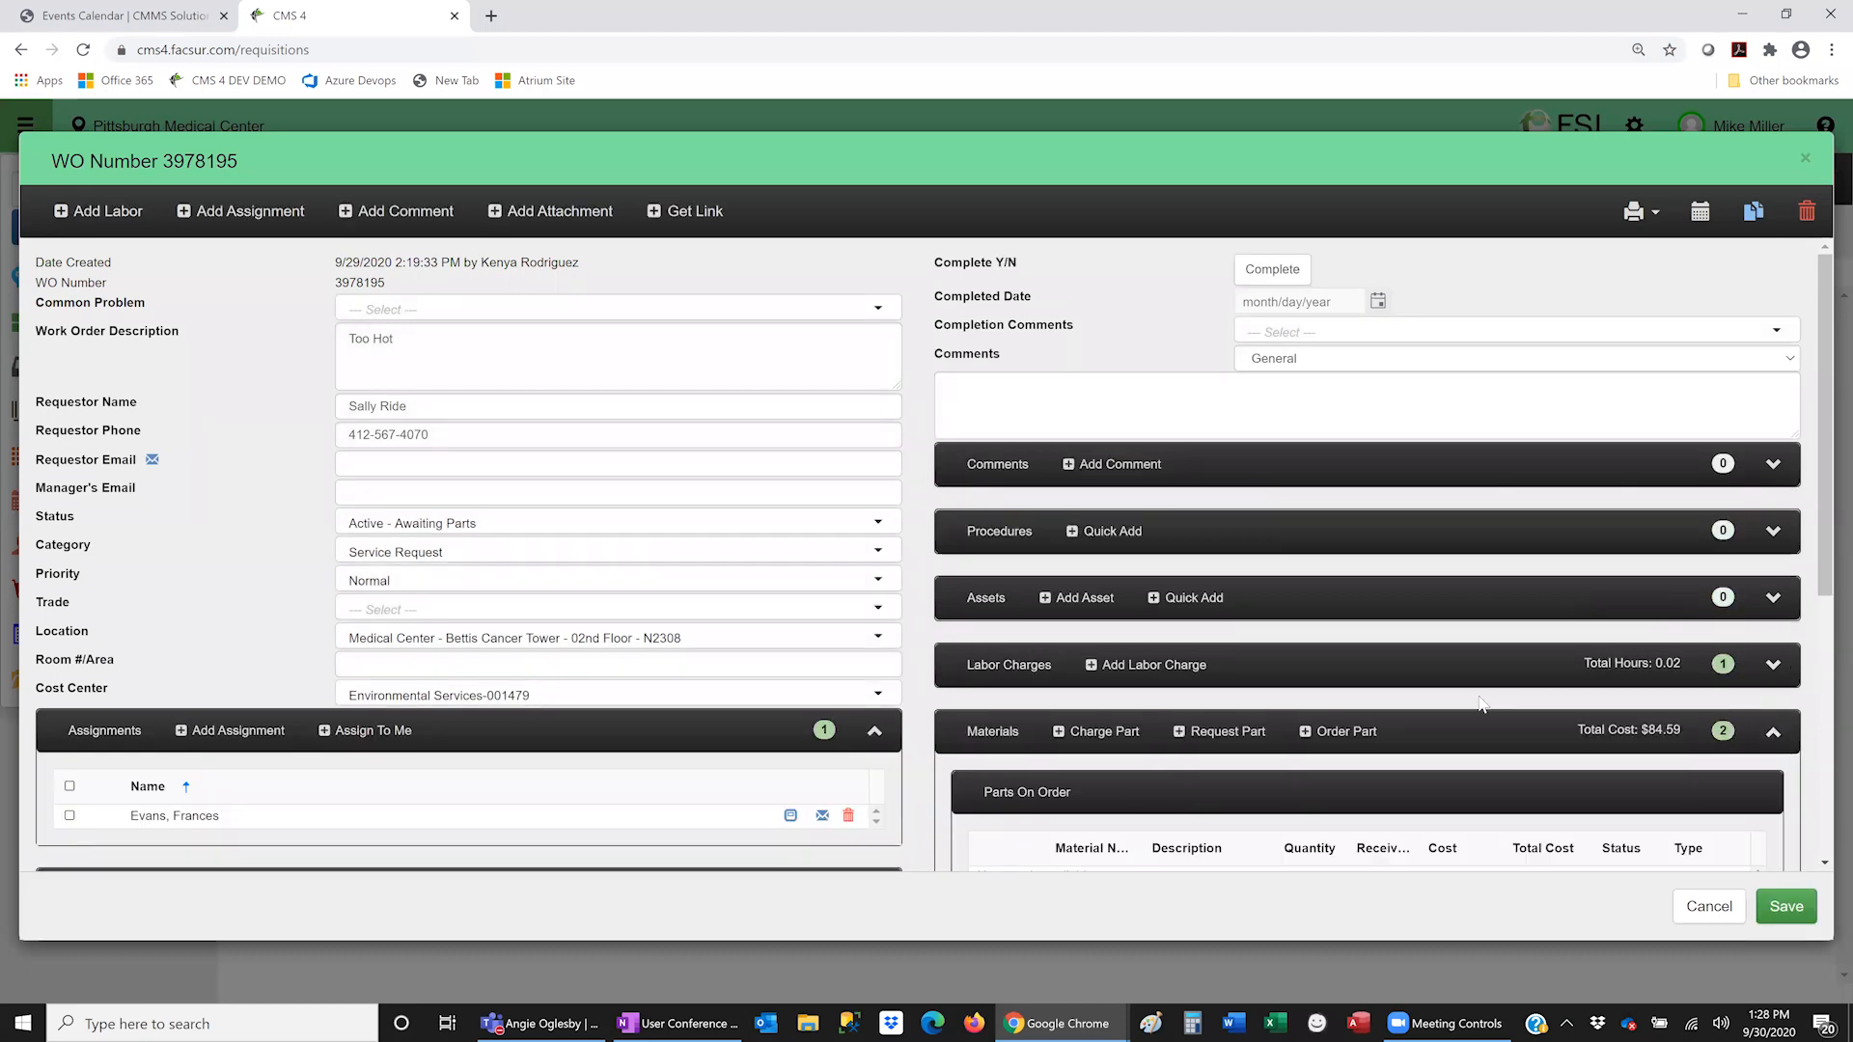
pyautogui.scroll(-5, 1481, 704)
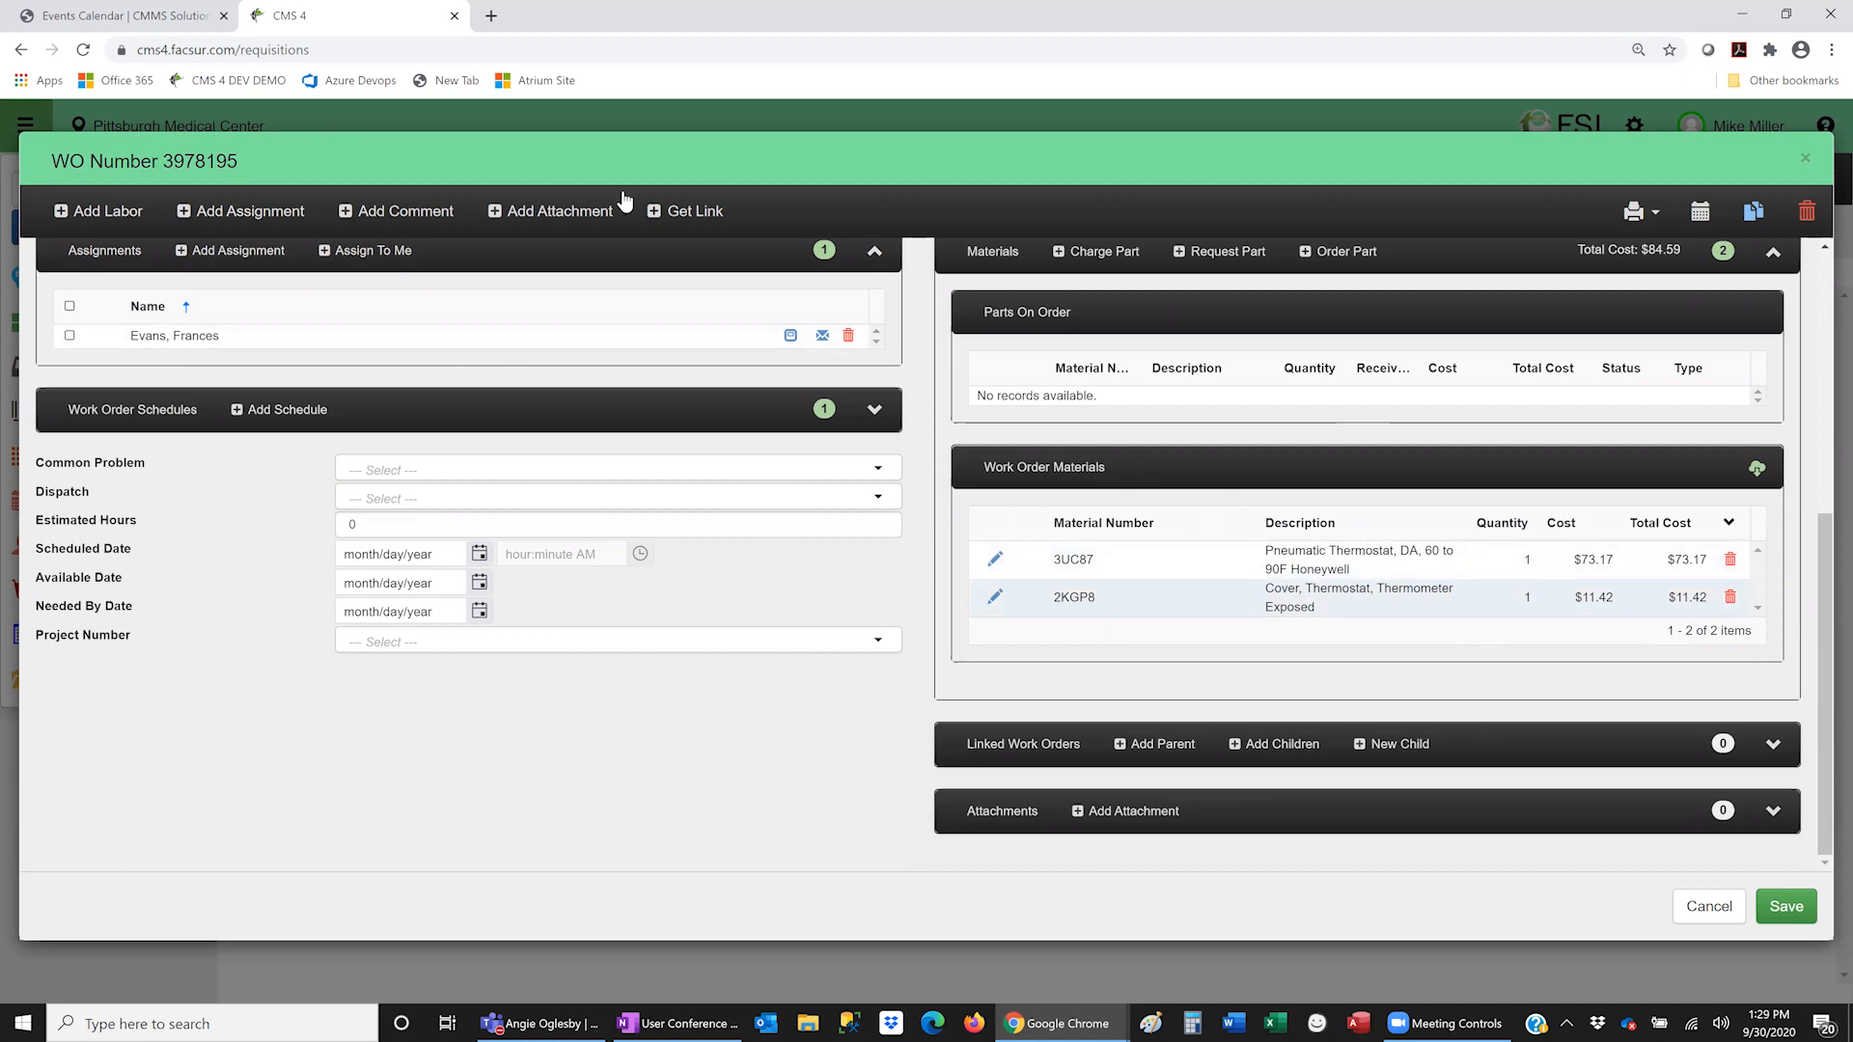
pyautogui.click(1724, 911)
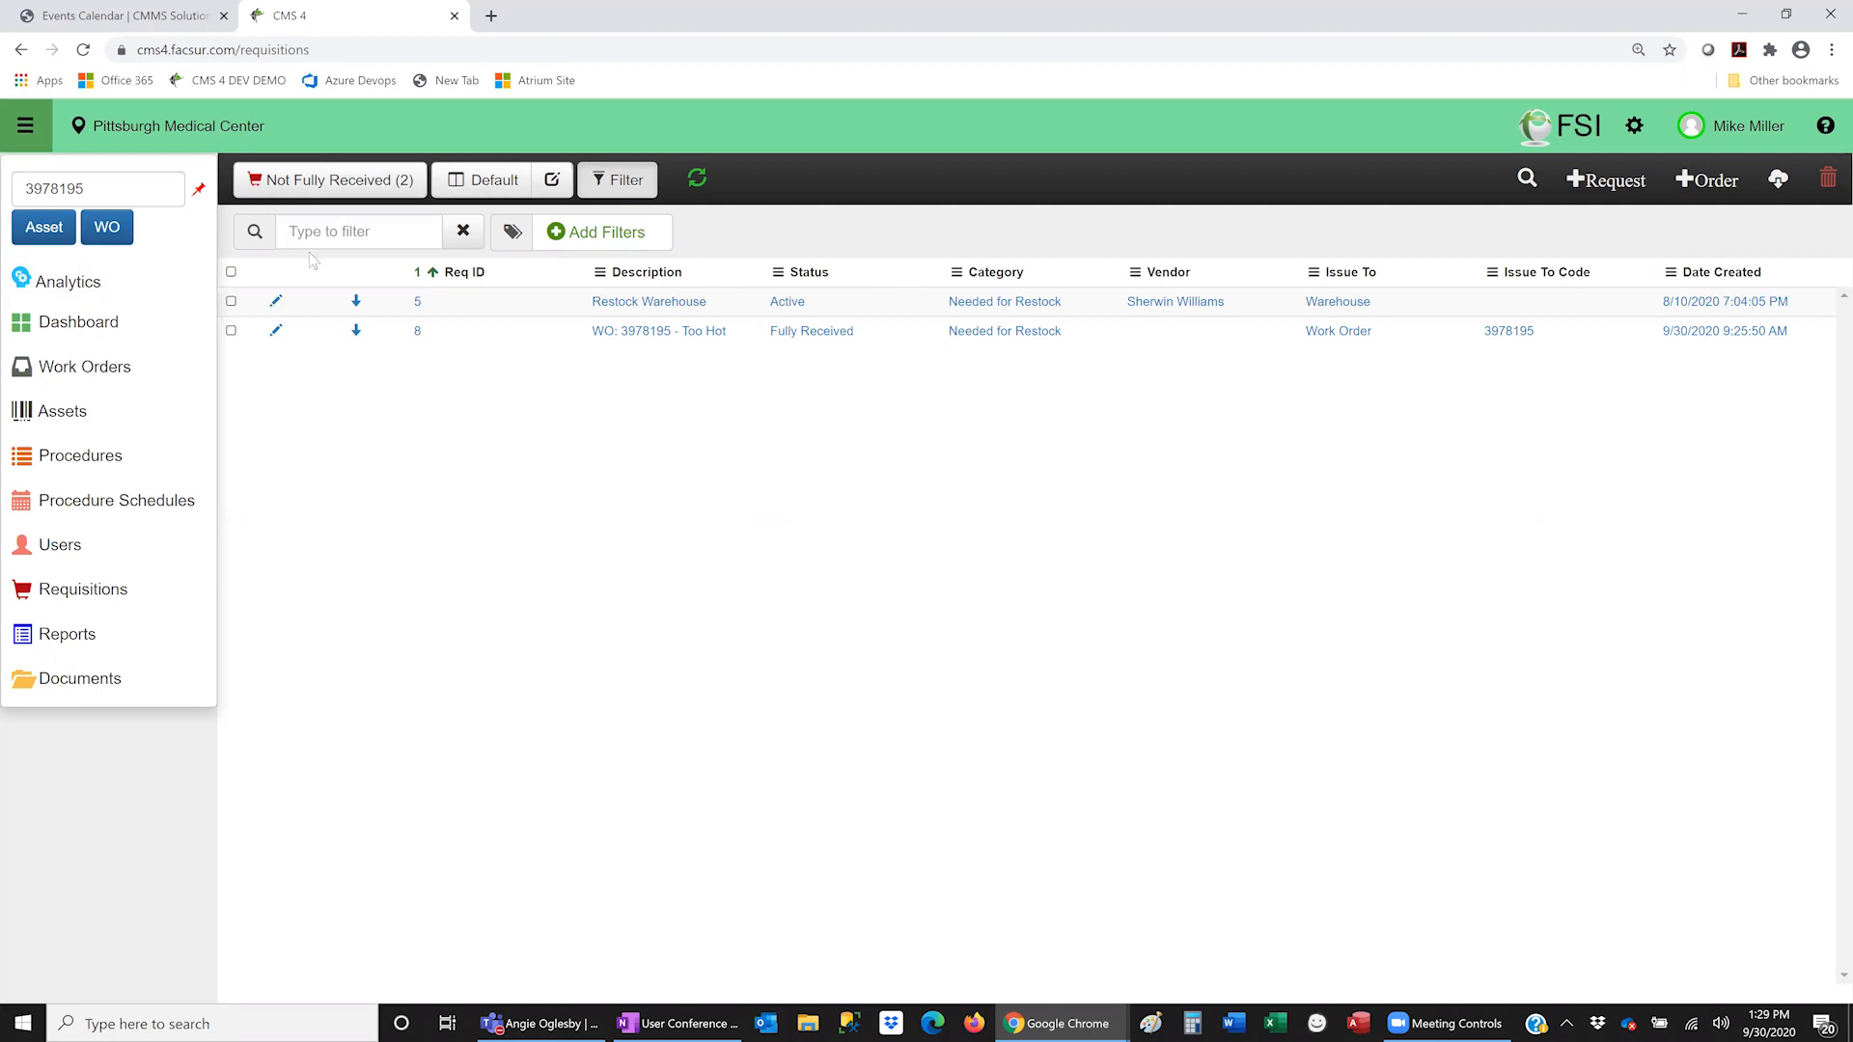
# - Open CMS Call Center in a new browser tab and sign in
pyautogui.click(491, 15)
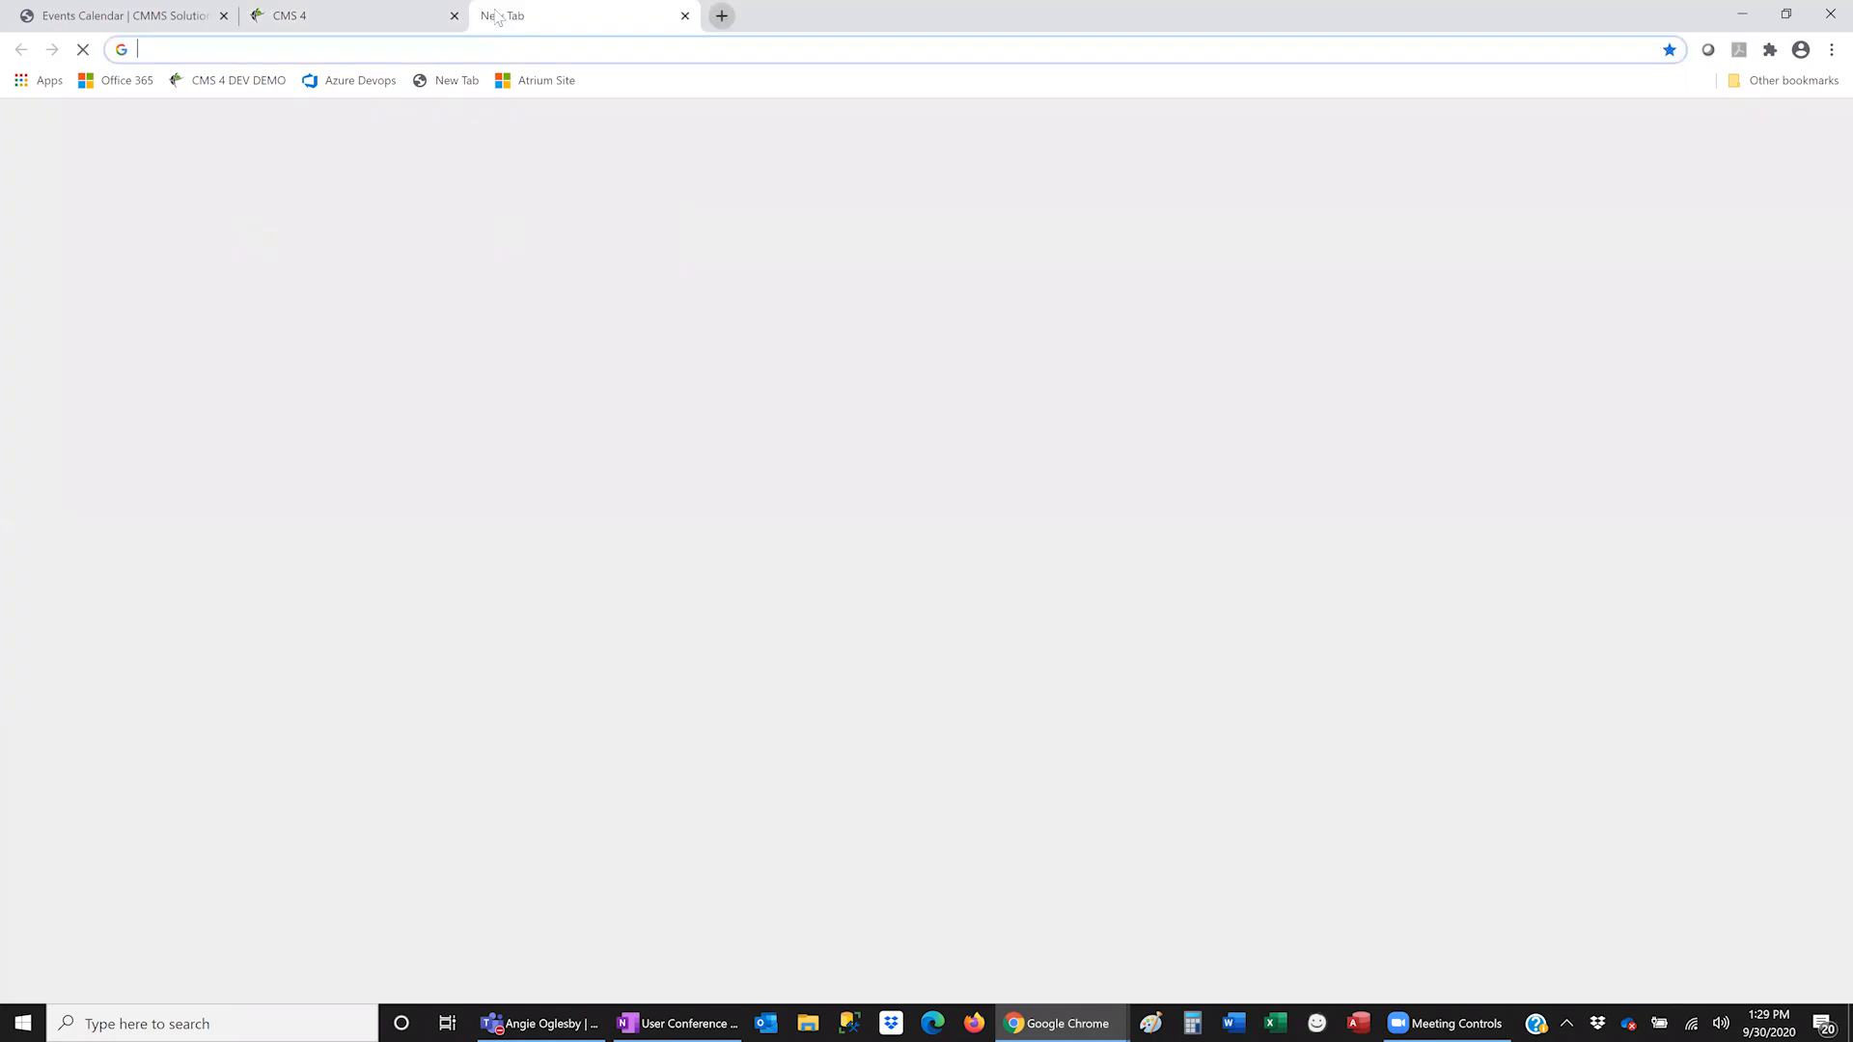
pyautogui.write('callcenter.facsur.com')
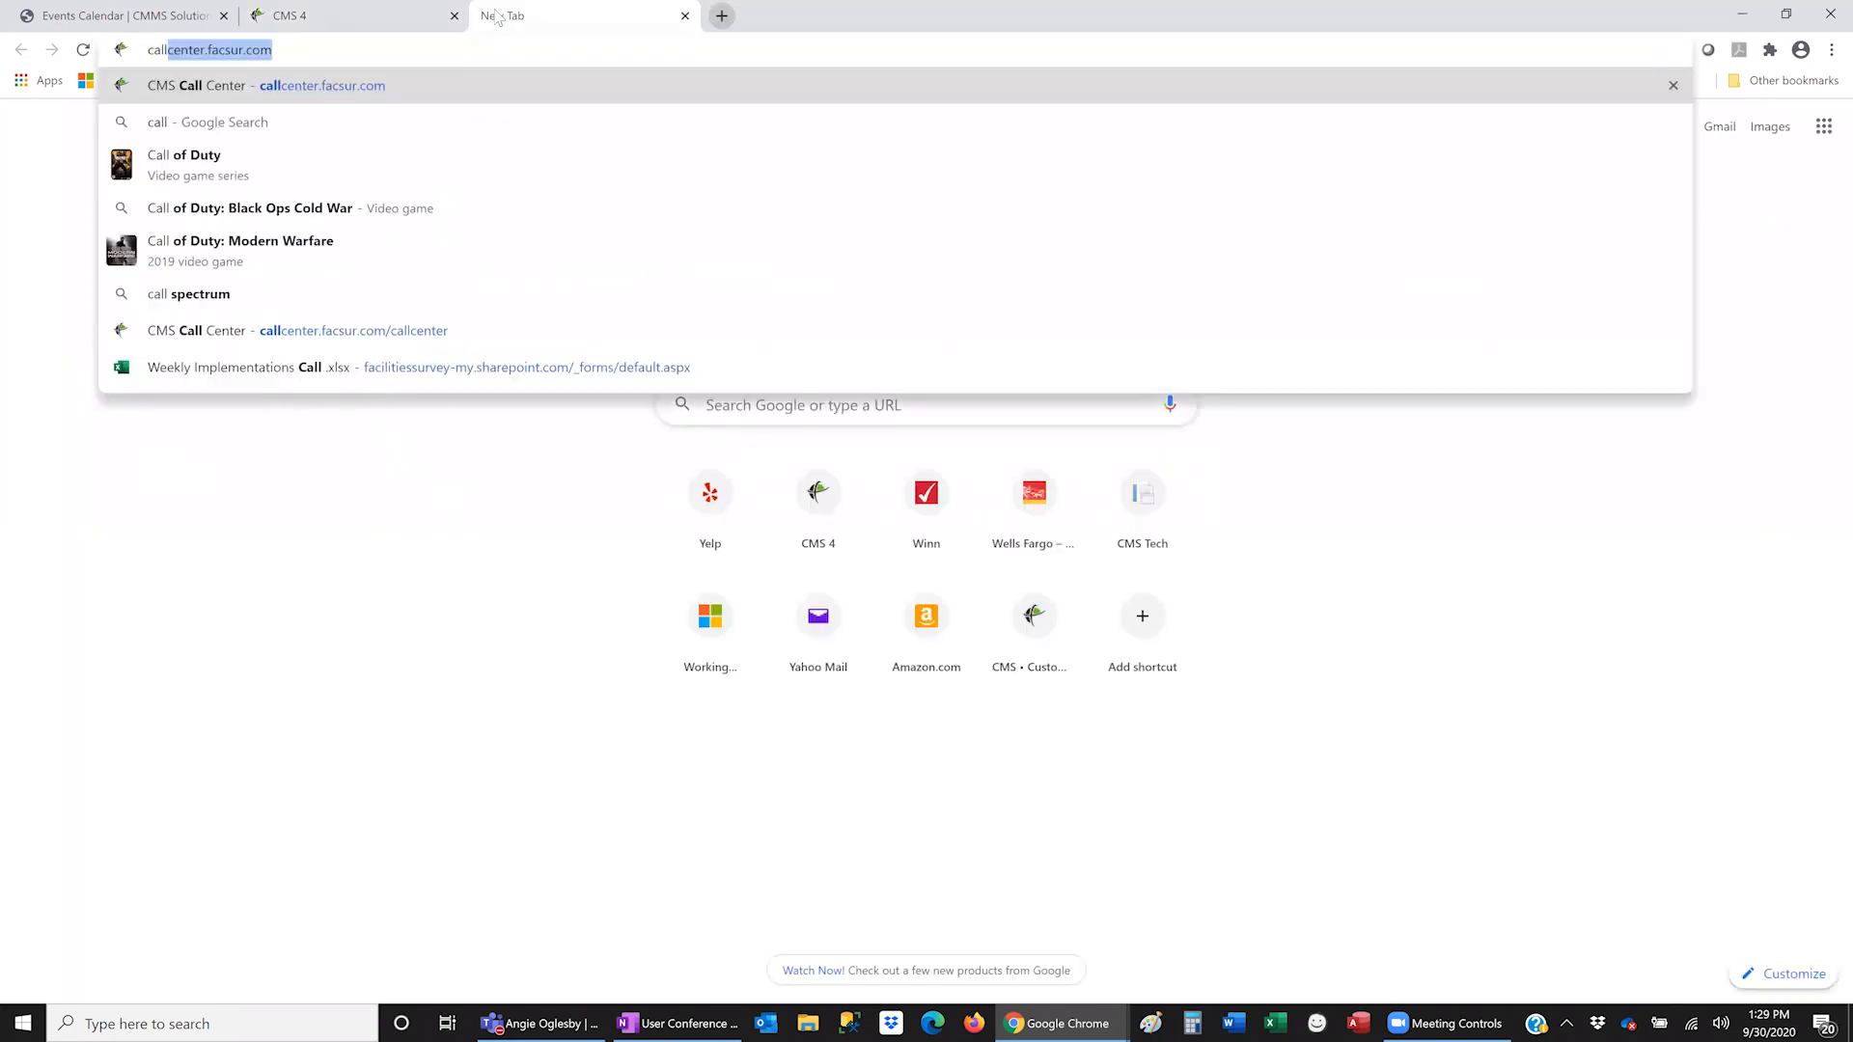
pyautogui.press('Return')
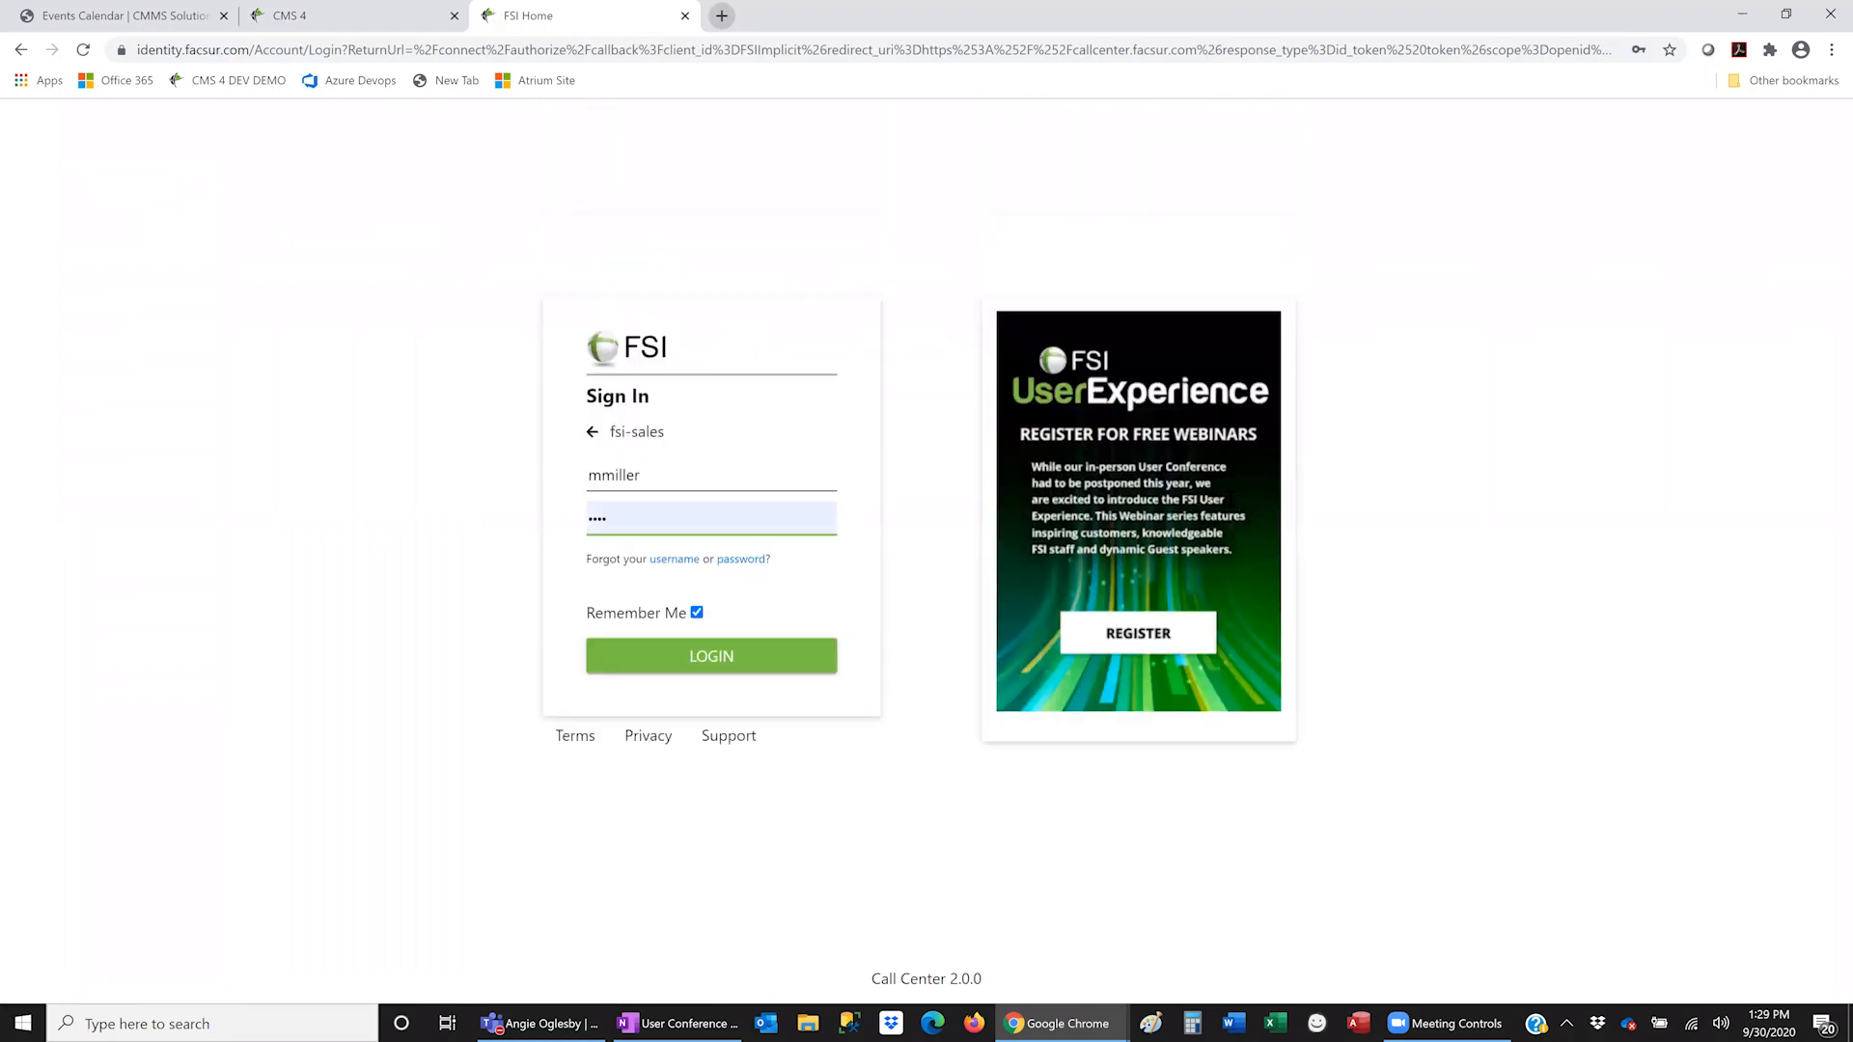
pyautogui.click(691, 658)
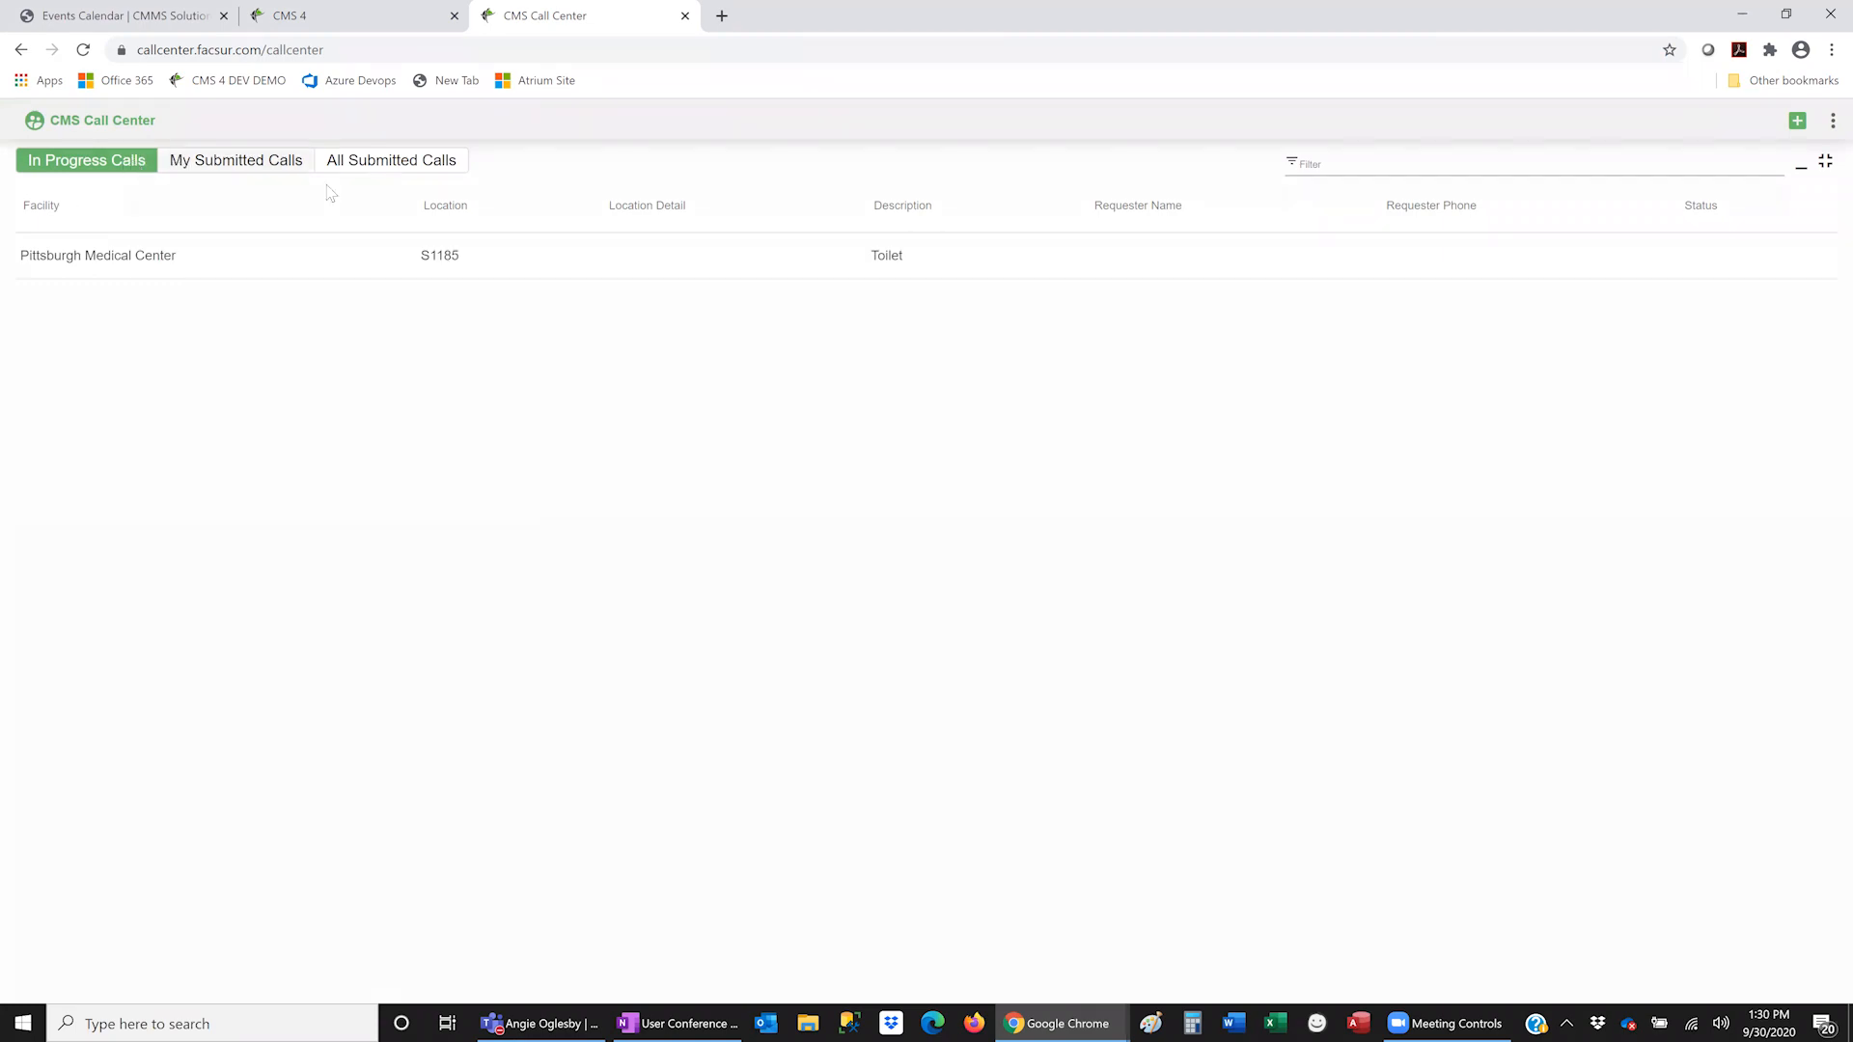
# - Start a blank new call with the + New Call button
pyautogui.click(1798, 123)
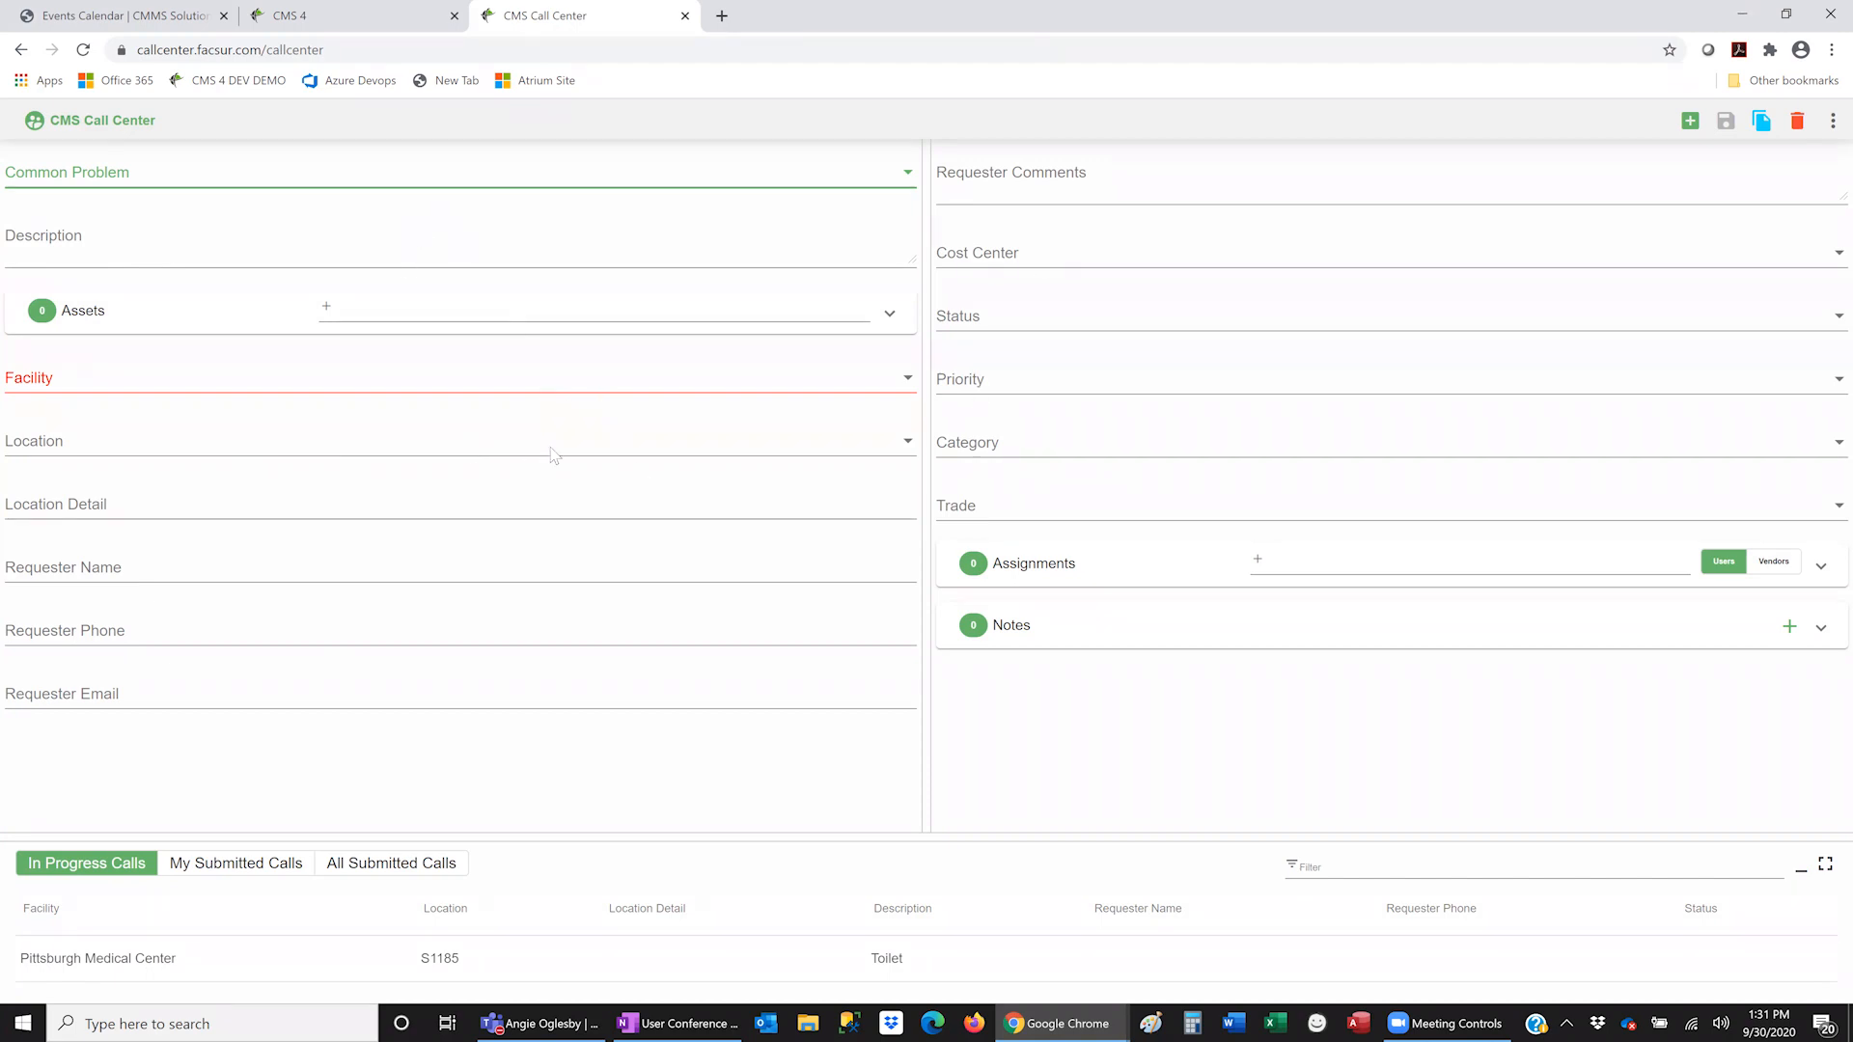
# - Set the call location to S1185 - RESTROOM by filtering locations for 1185
pyautogui.click(239, 455)
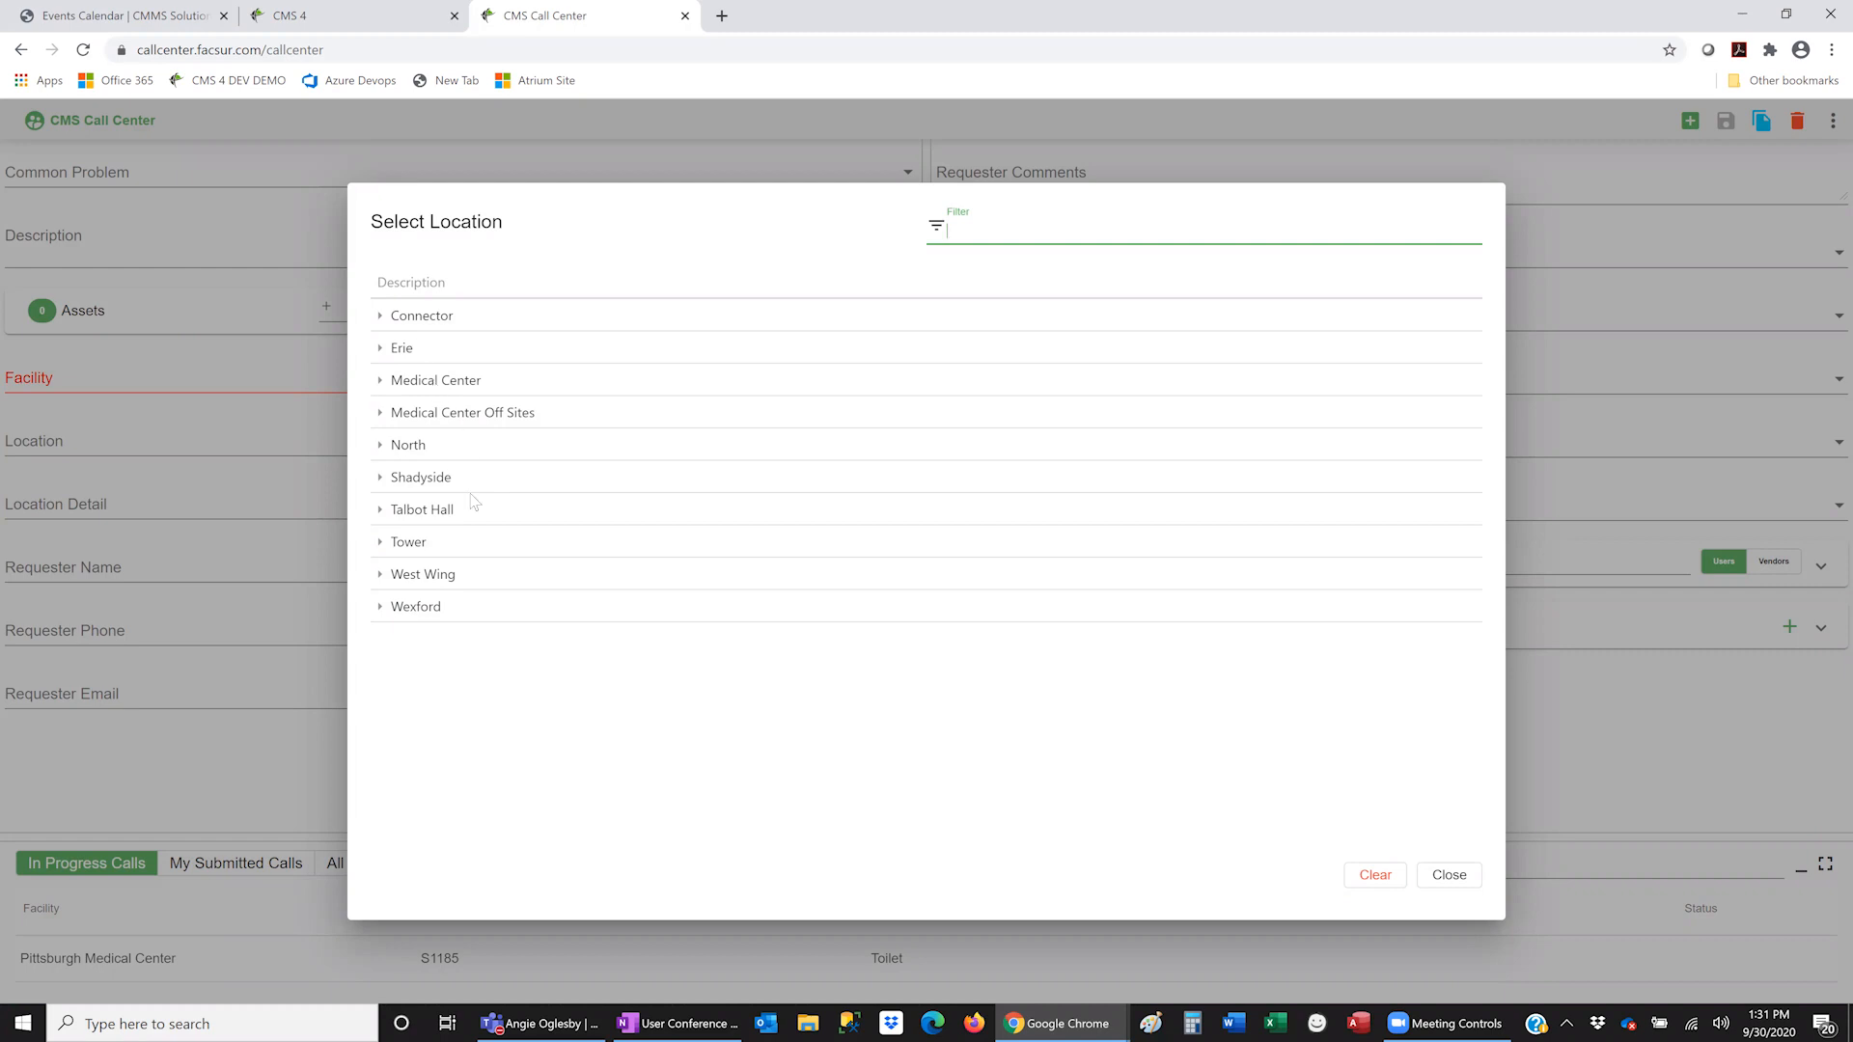
pyautogui.click(378, 386)
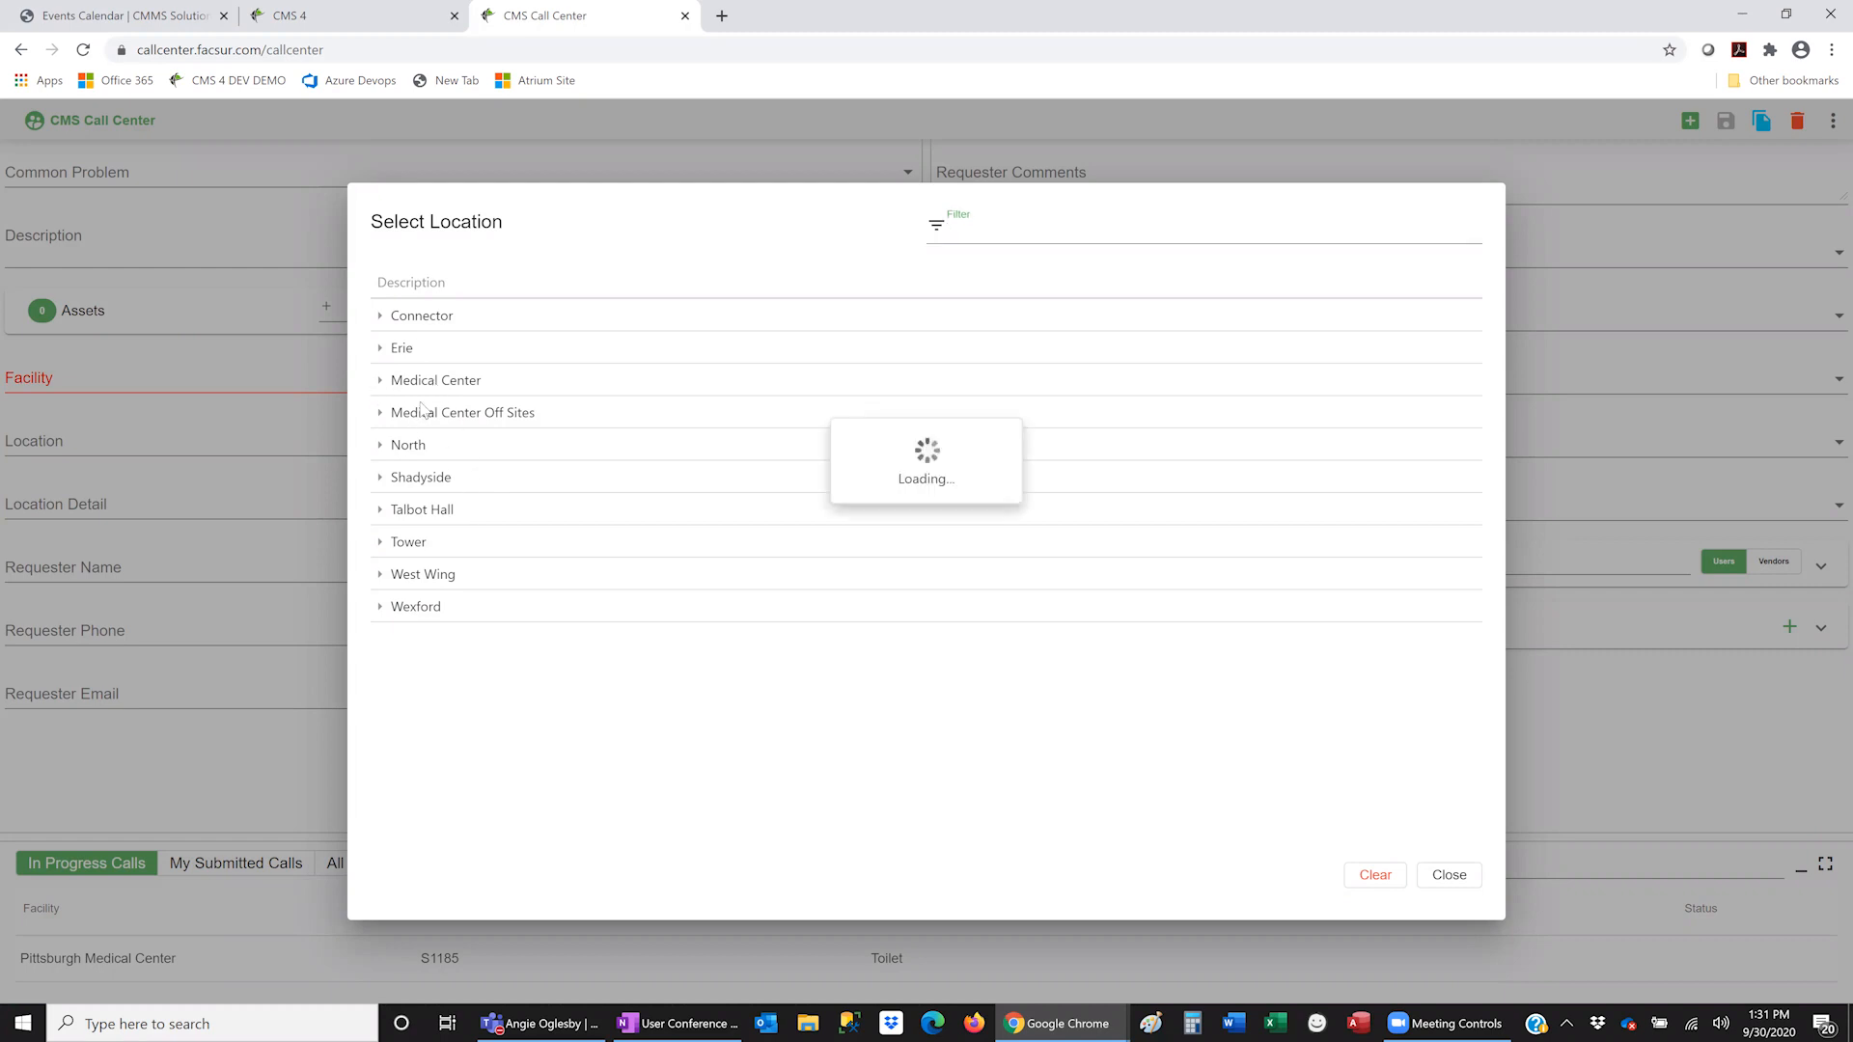
pyautogui.click(394, 447)
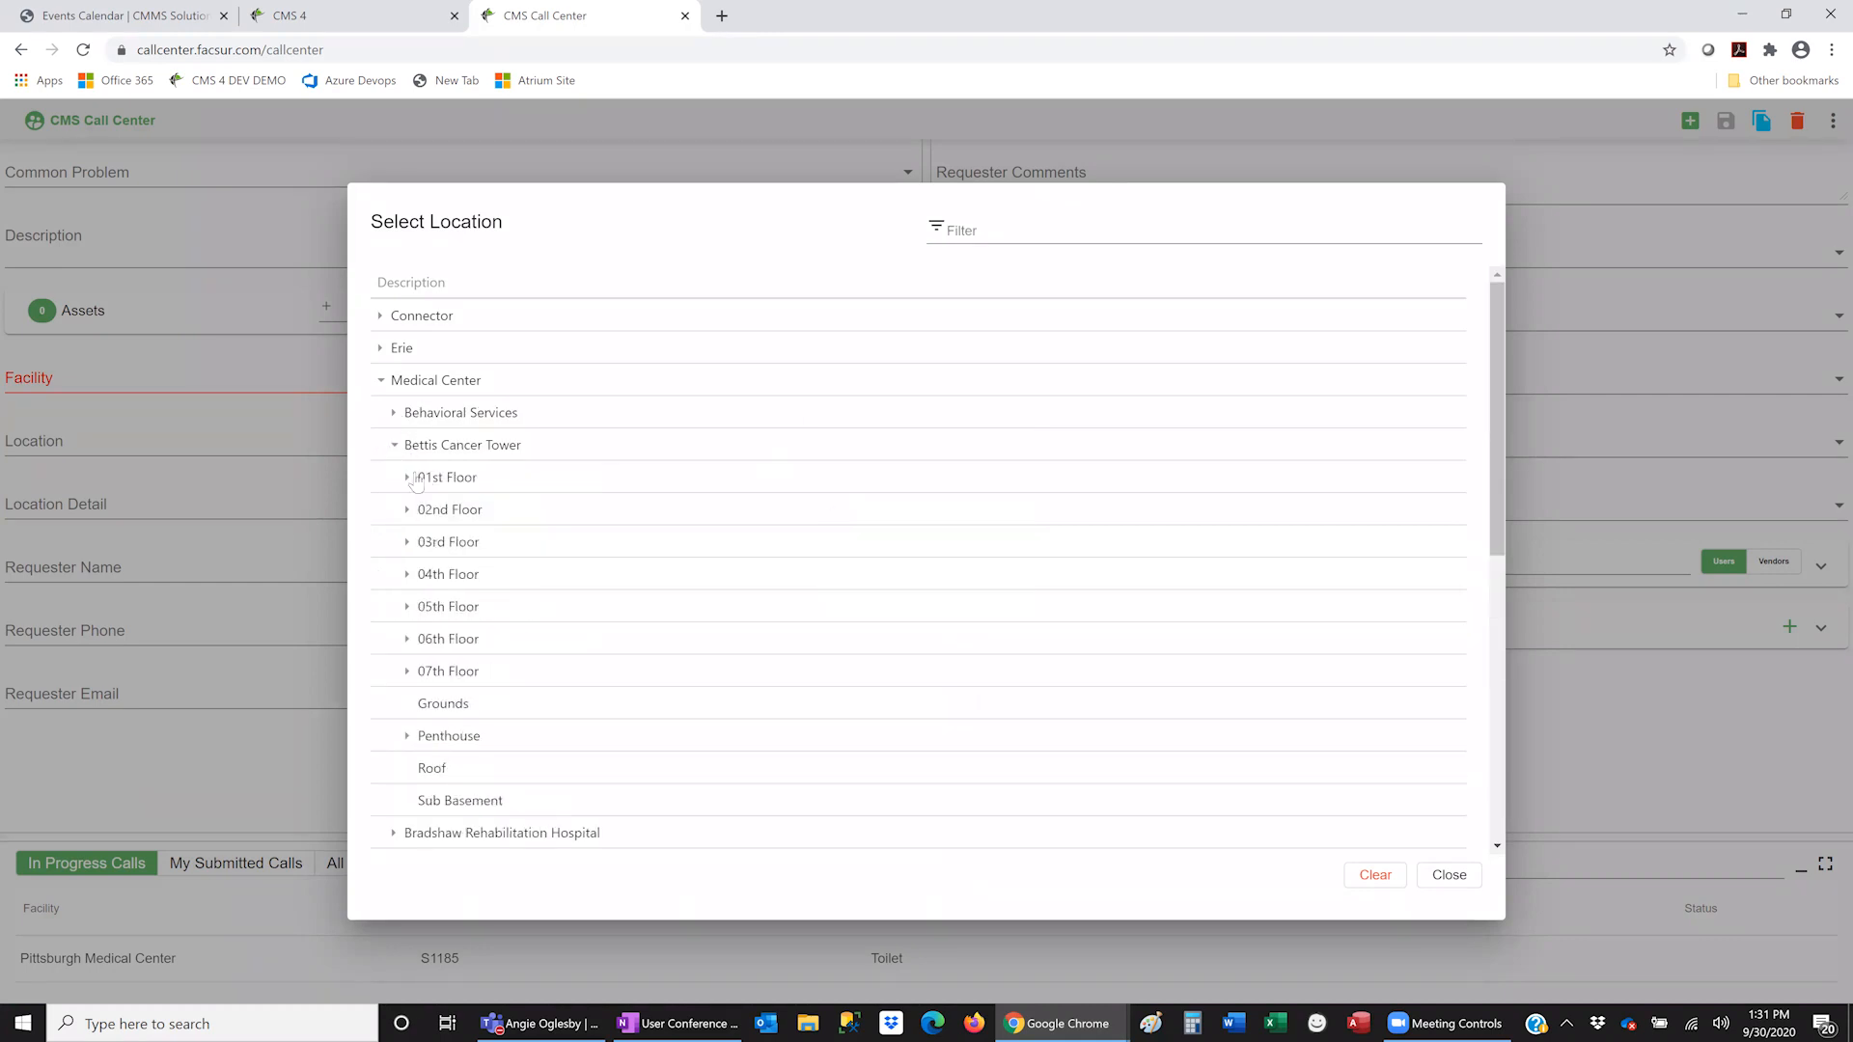
pyautogui.click(407, 478)
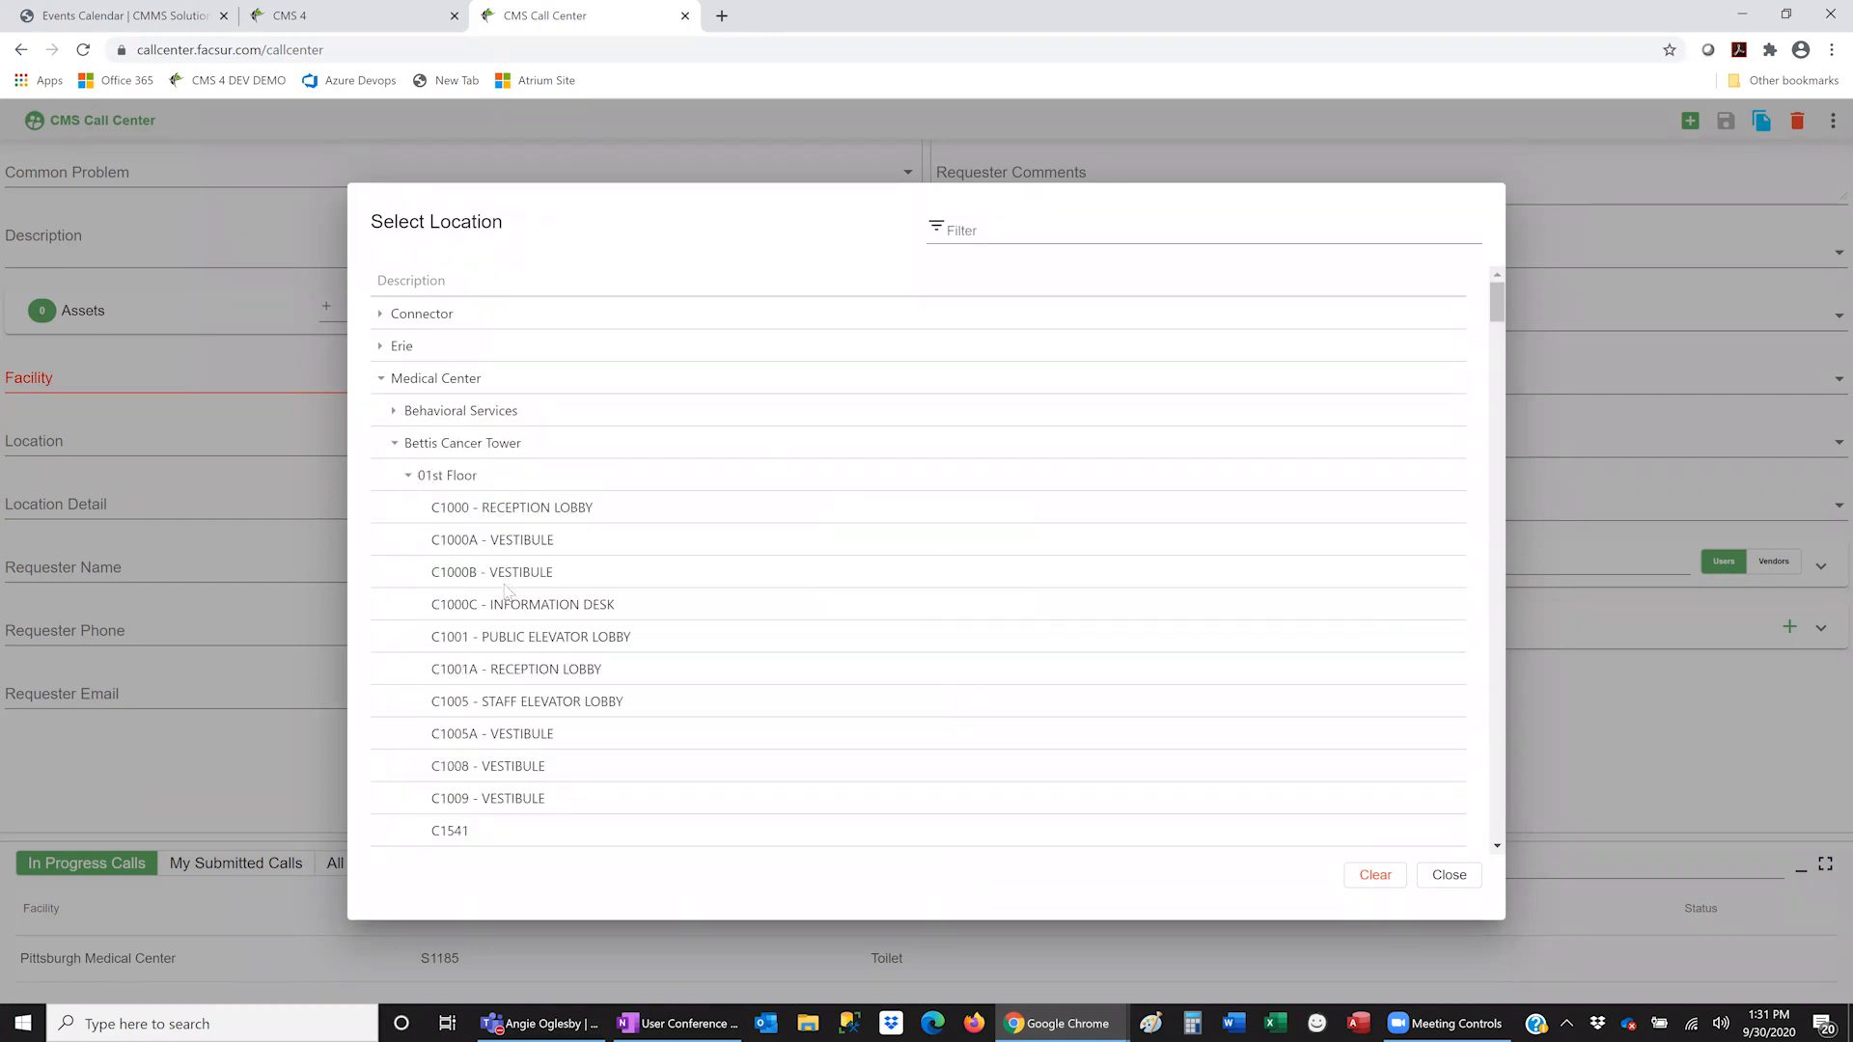
pyautogui.scroll(-20, 505, 590)
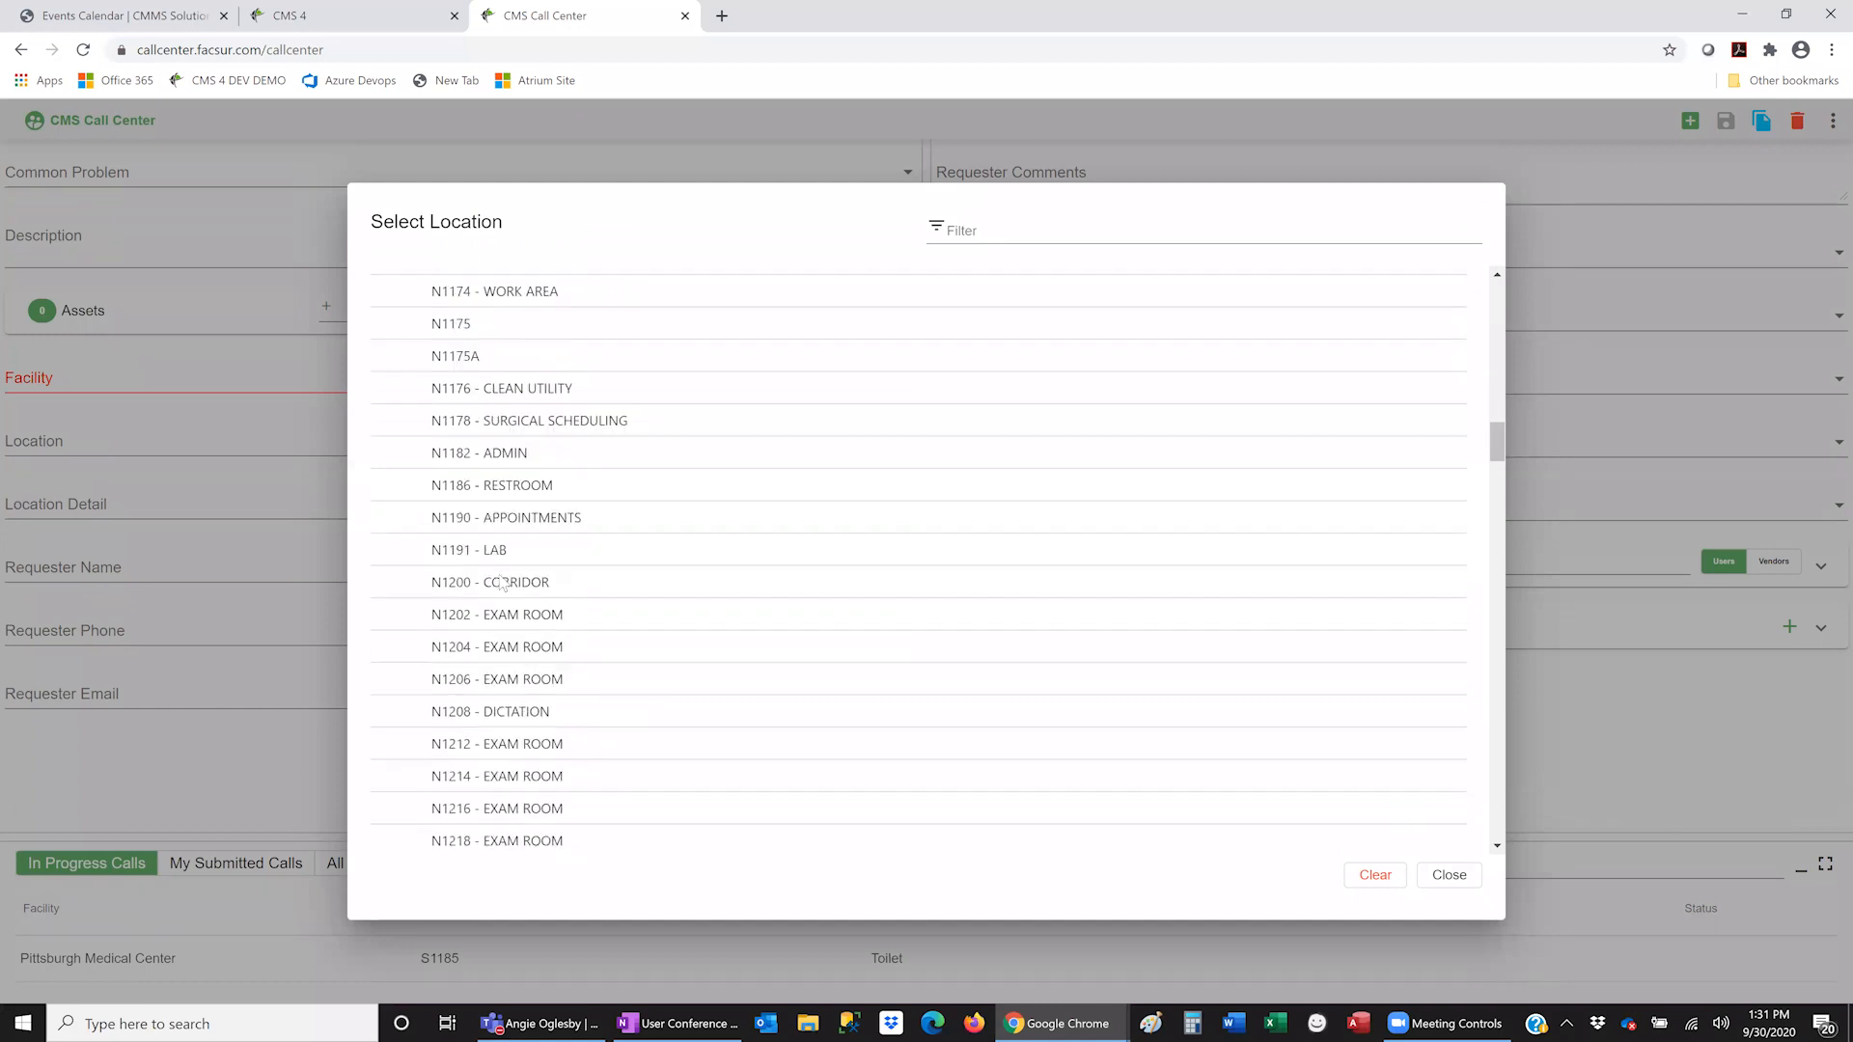
pyautogui.scroll(20, 500, 571)
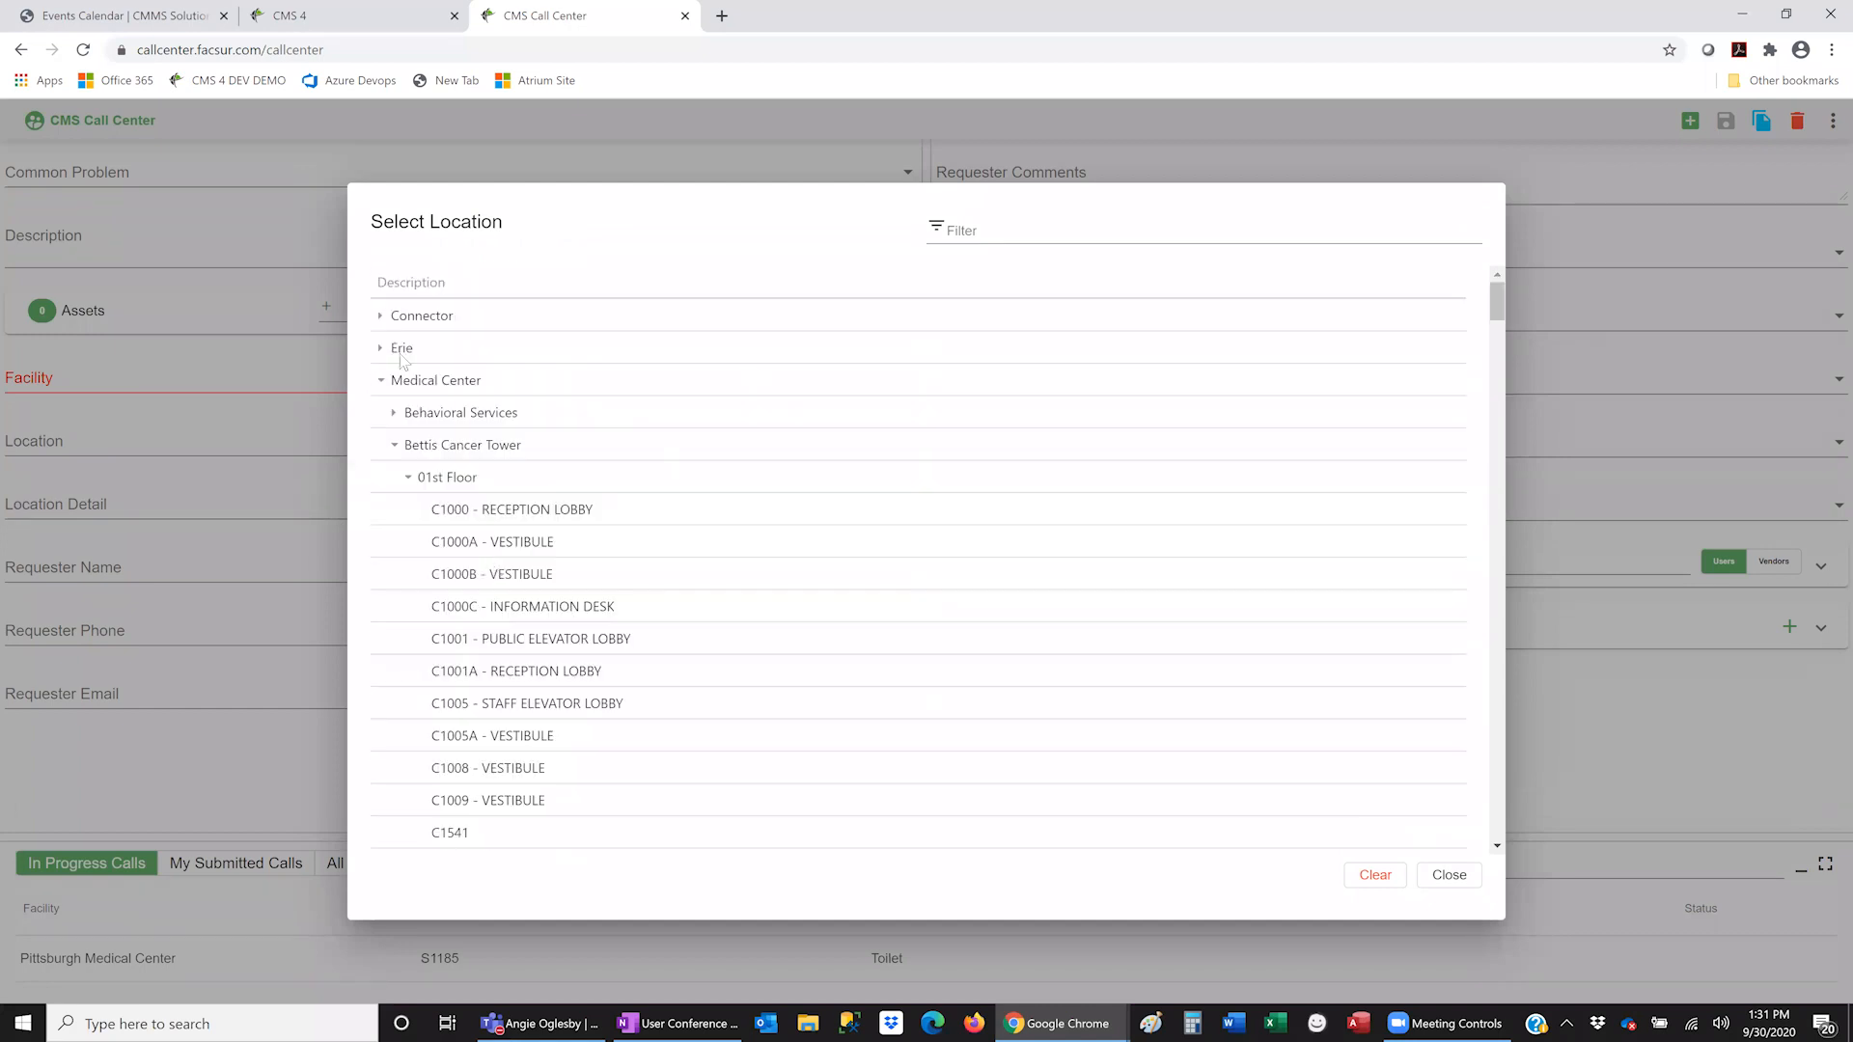
pyautogui.click(379, 383)
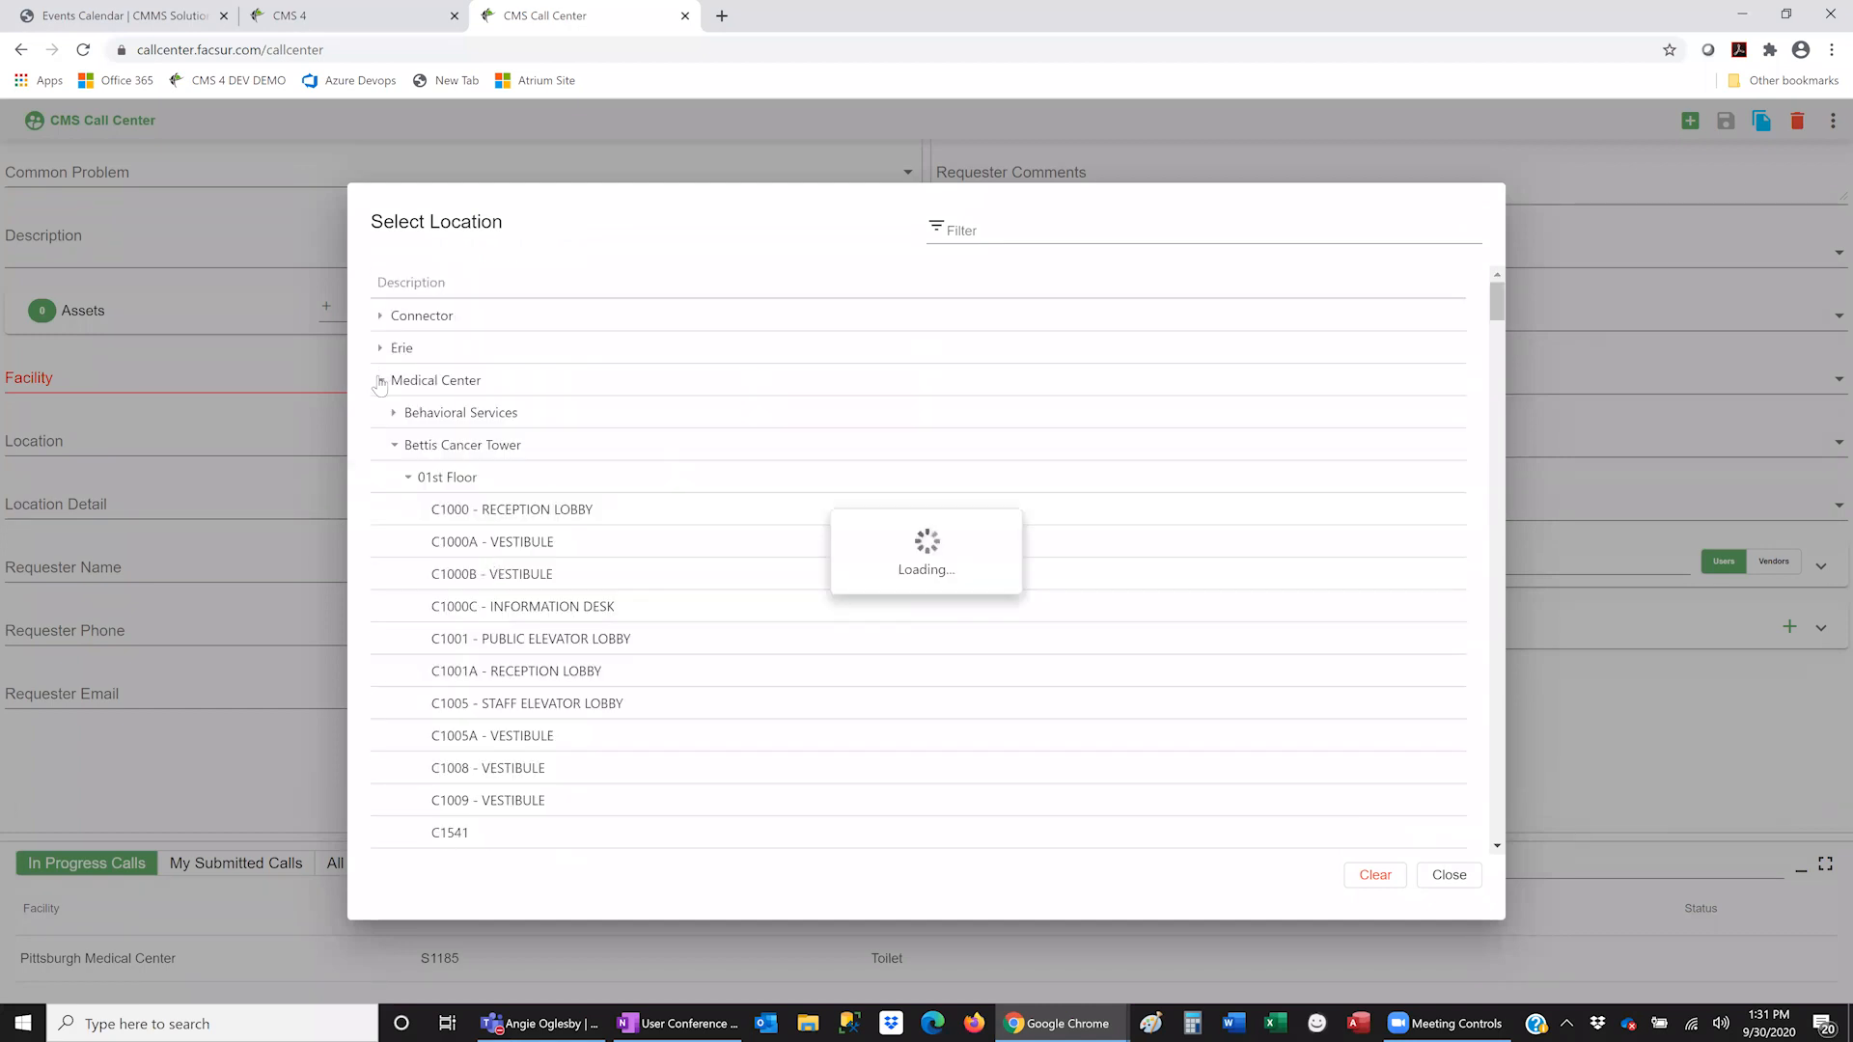
pyautogui.click(1032, 236)
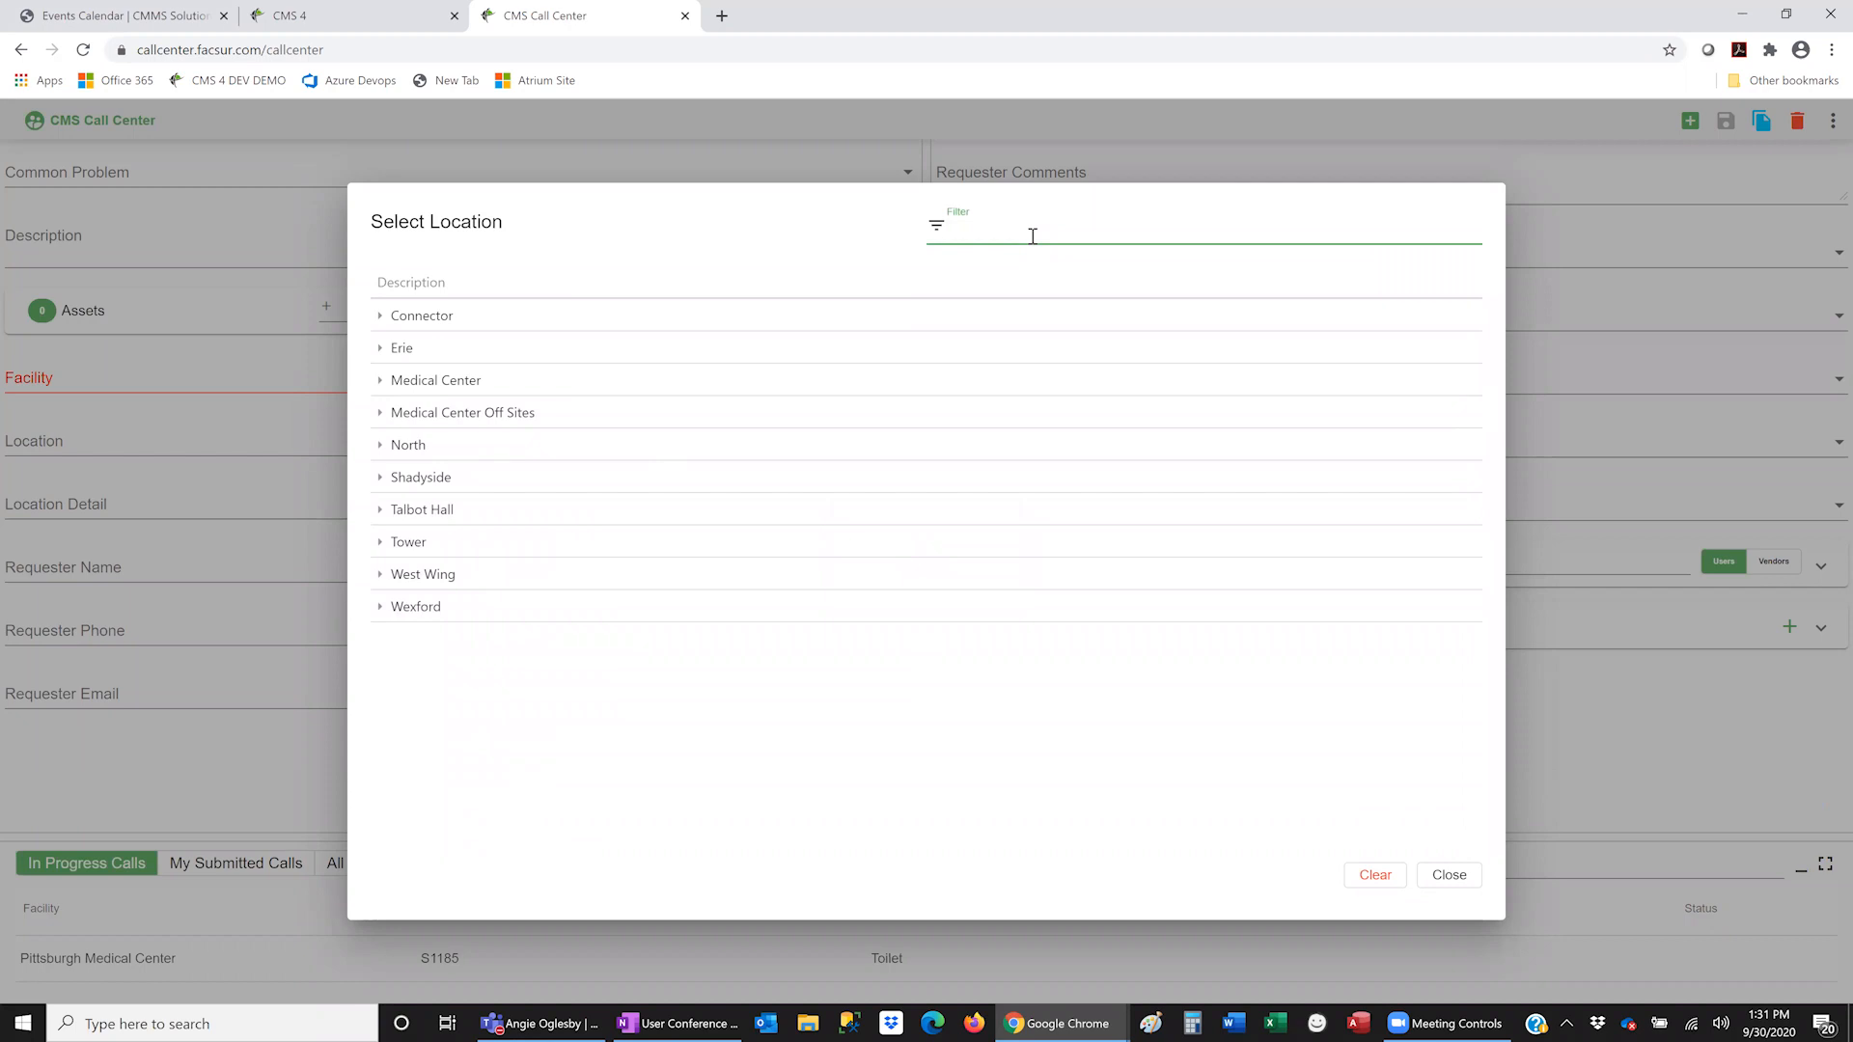
pyautogui.write('1')
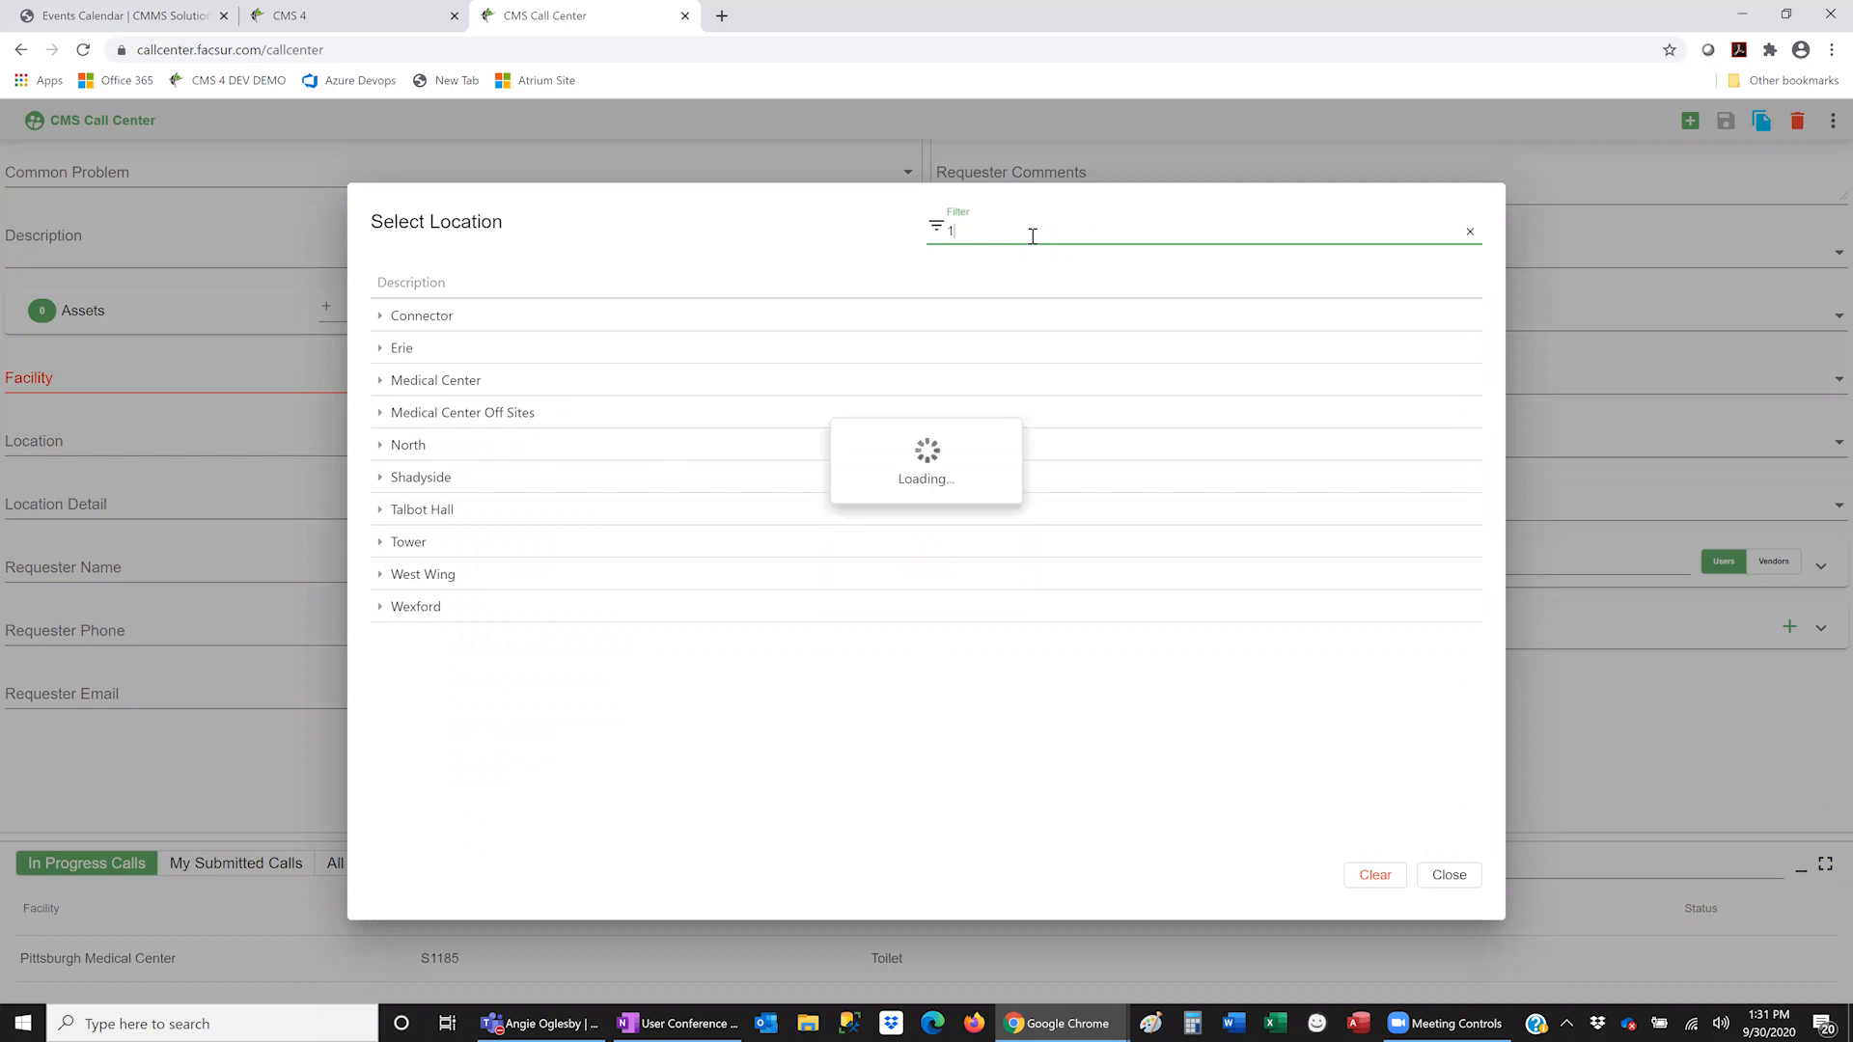
pyautogui.write('185')
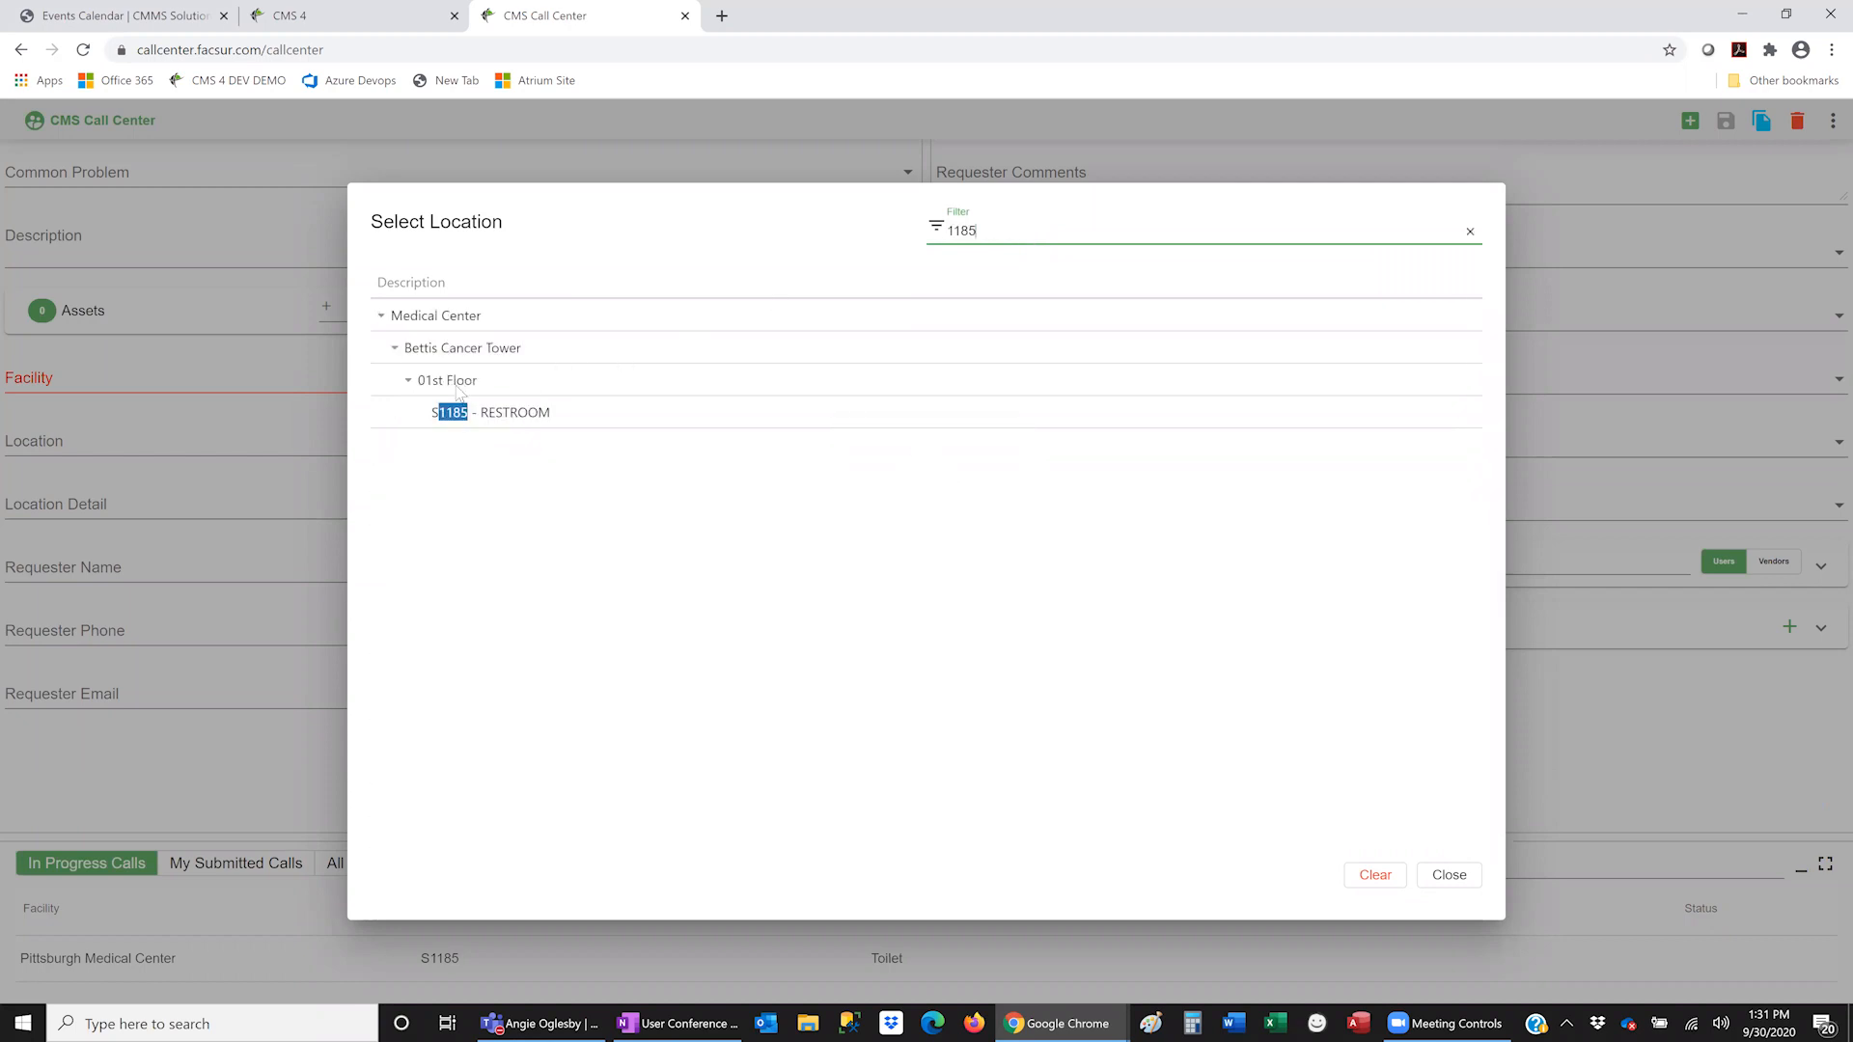
pyautogui.click(497, 415)
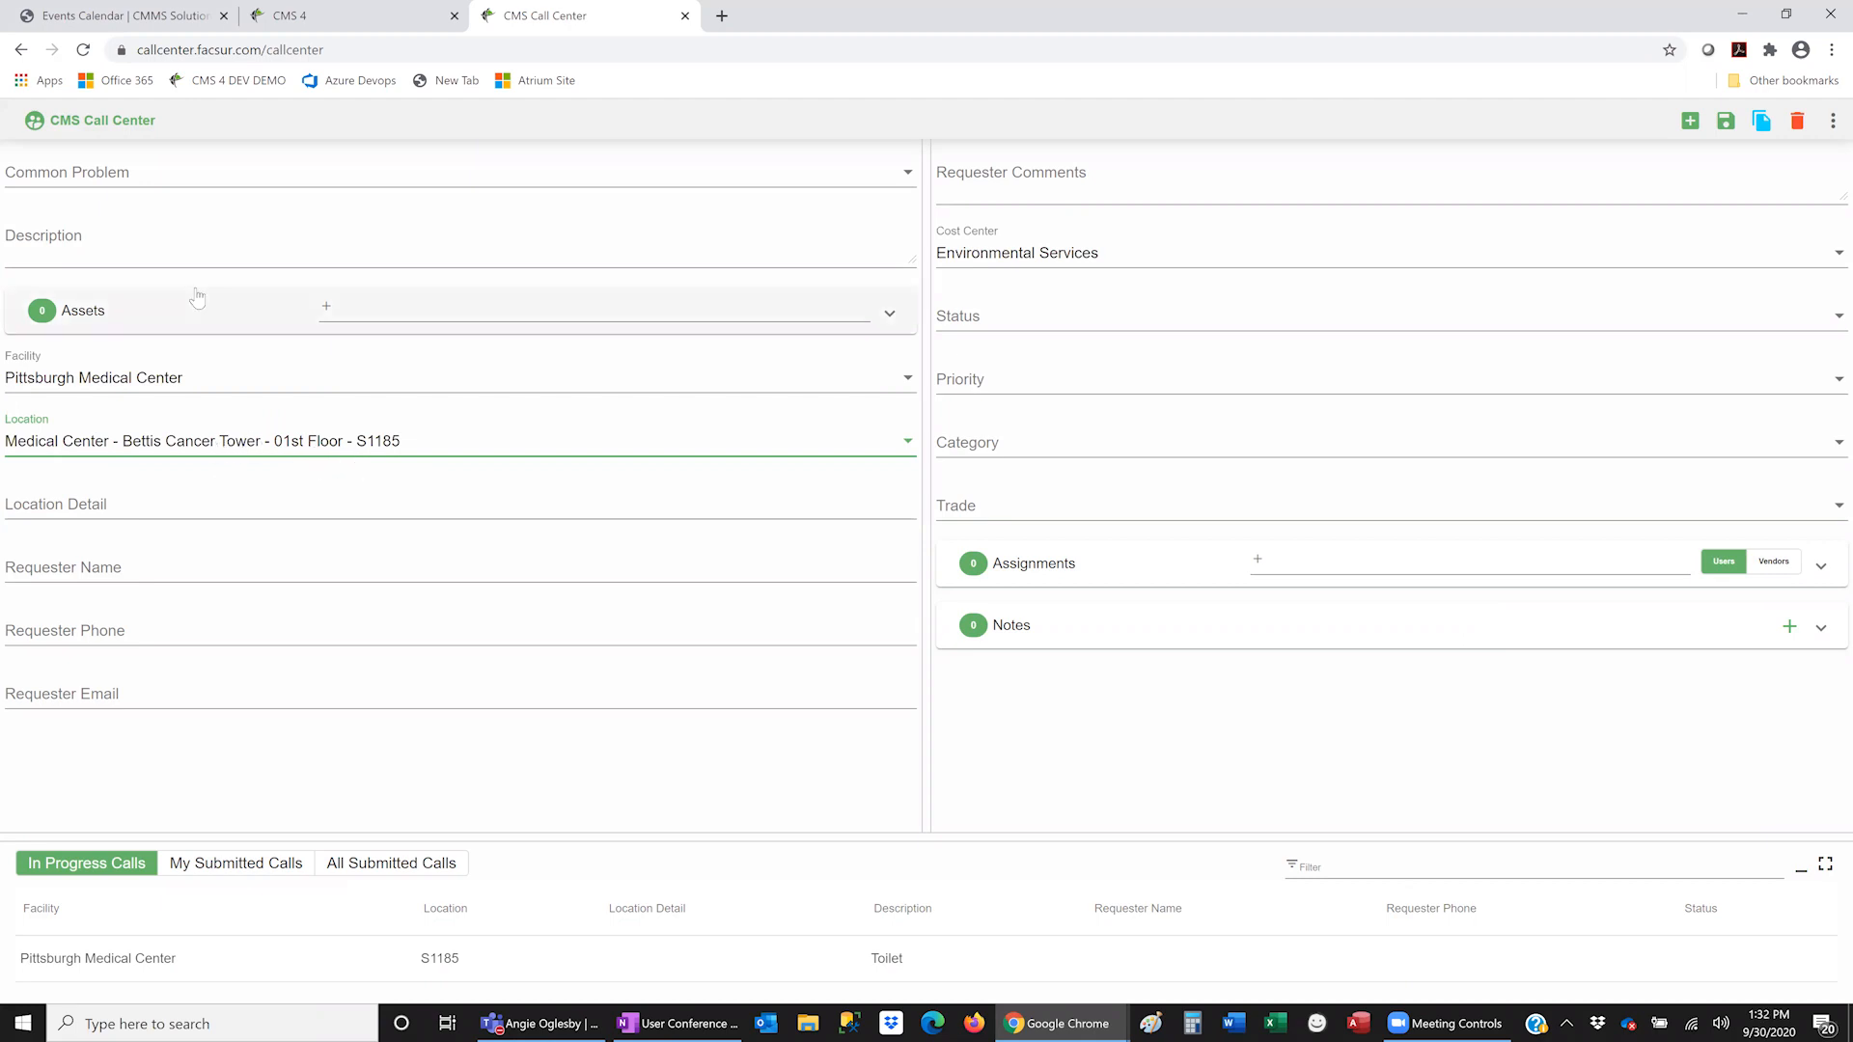
# - Choose Toilet/Drain Clogged as the common problem and describe the call as 'Toilet Clogged'
pyautogui.click(216, 187)
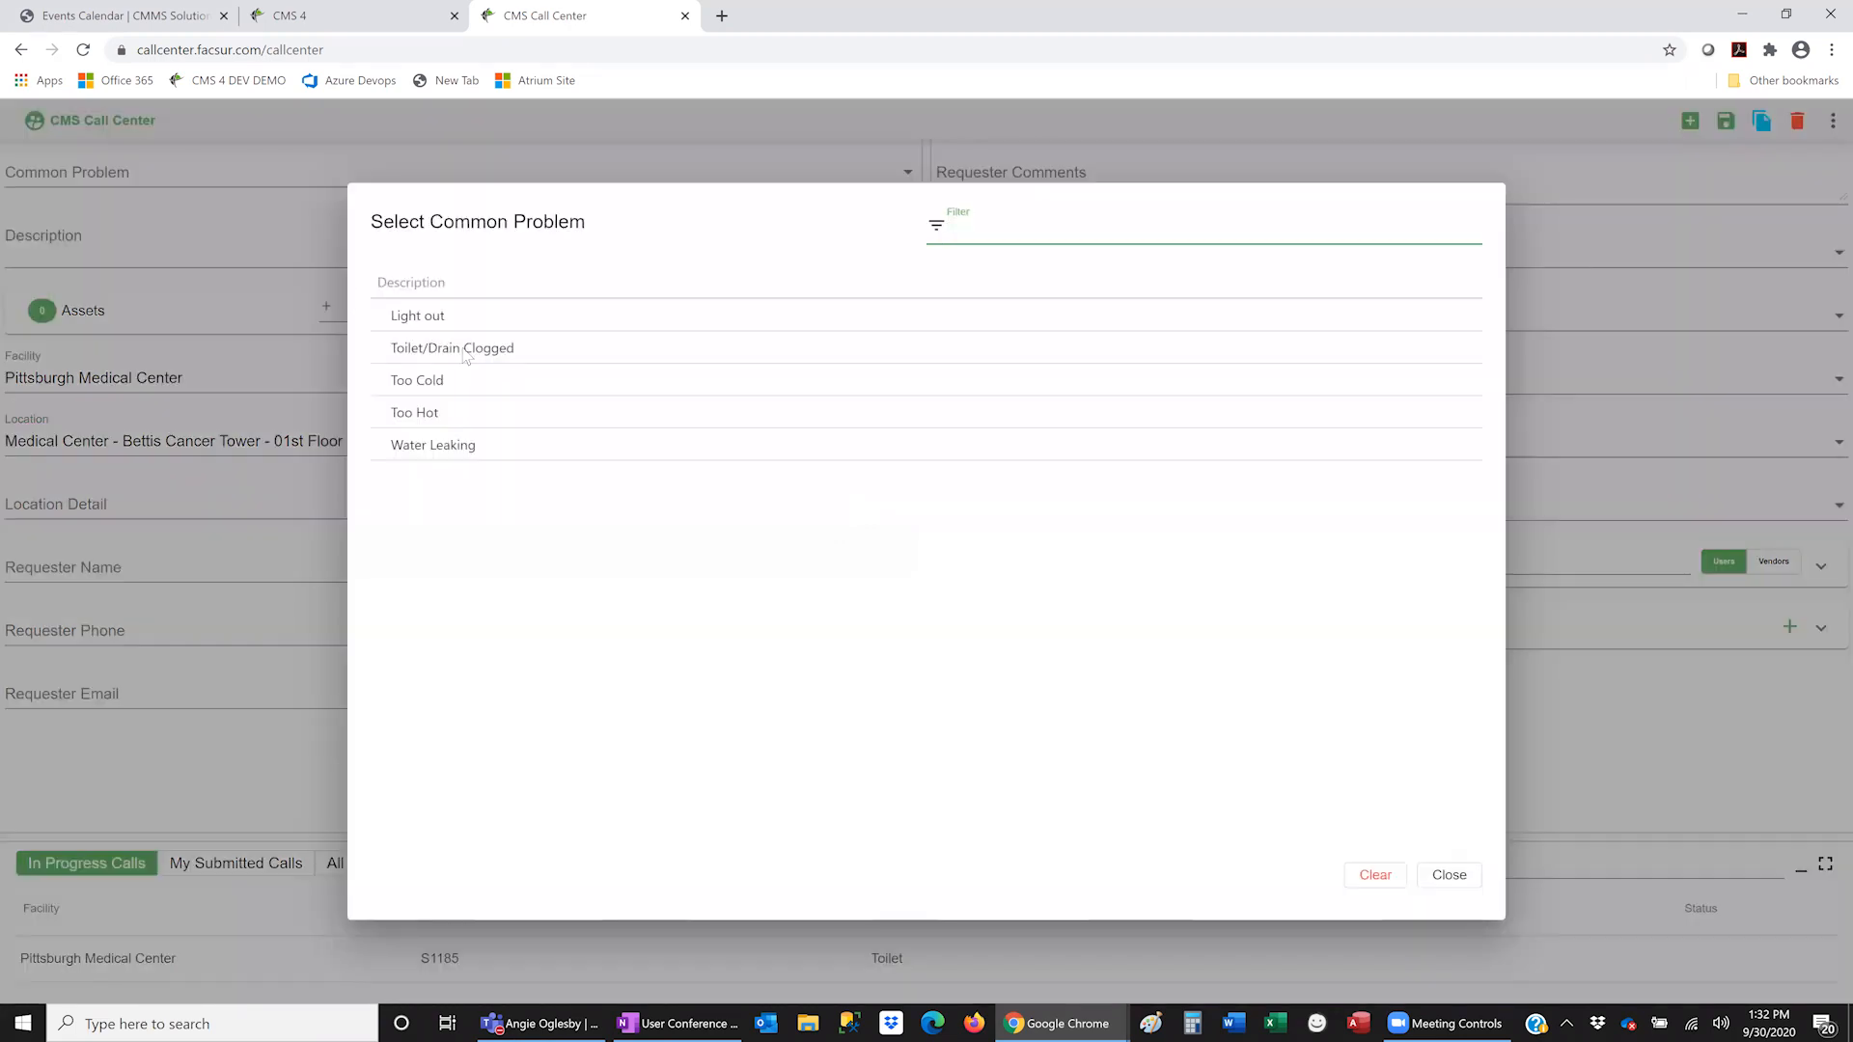
pyautogui.click(463, 349)
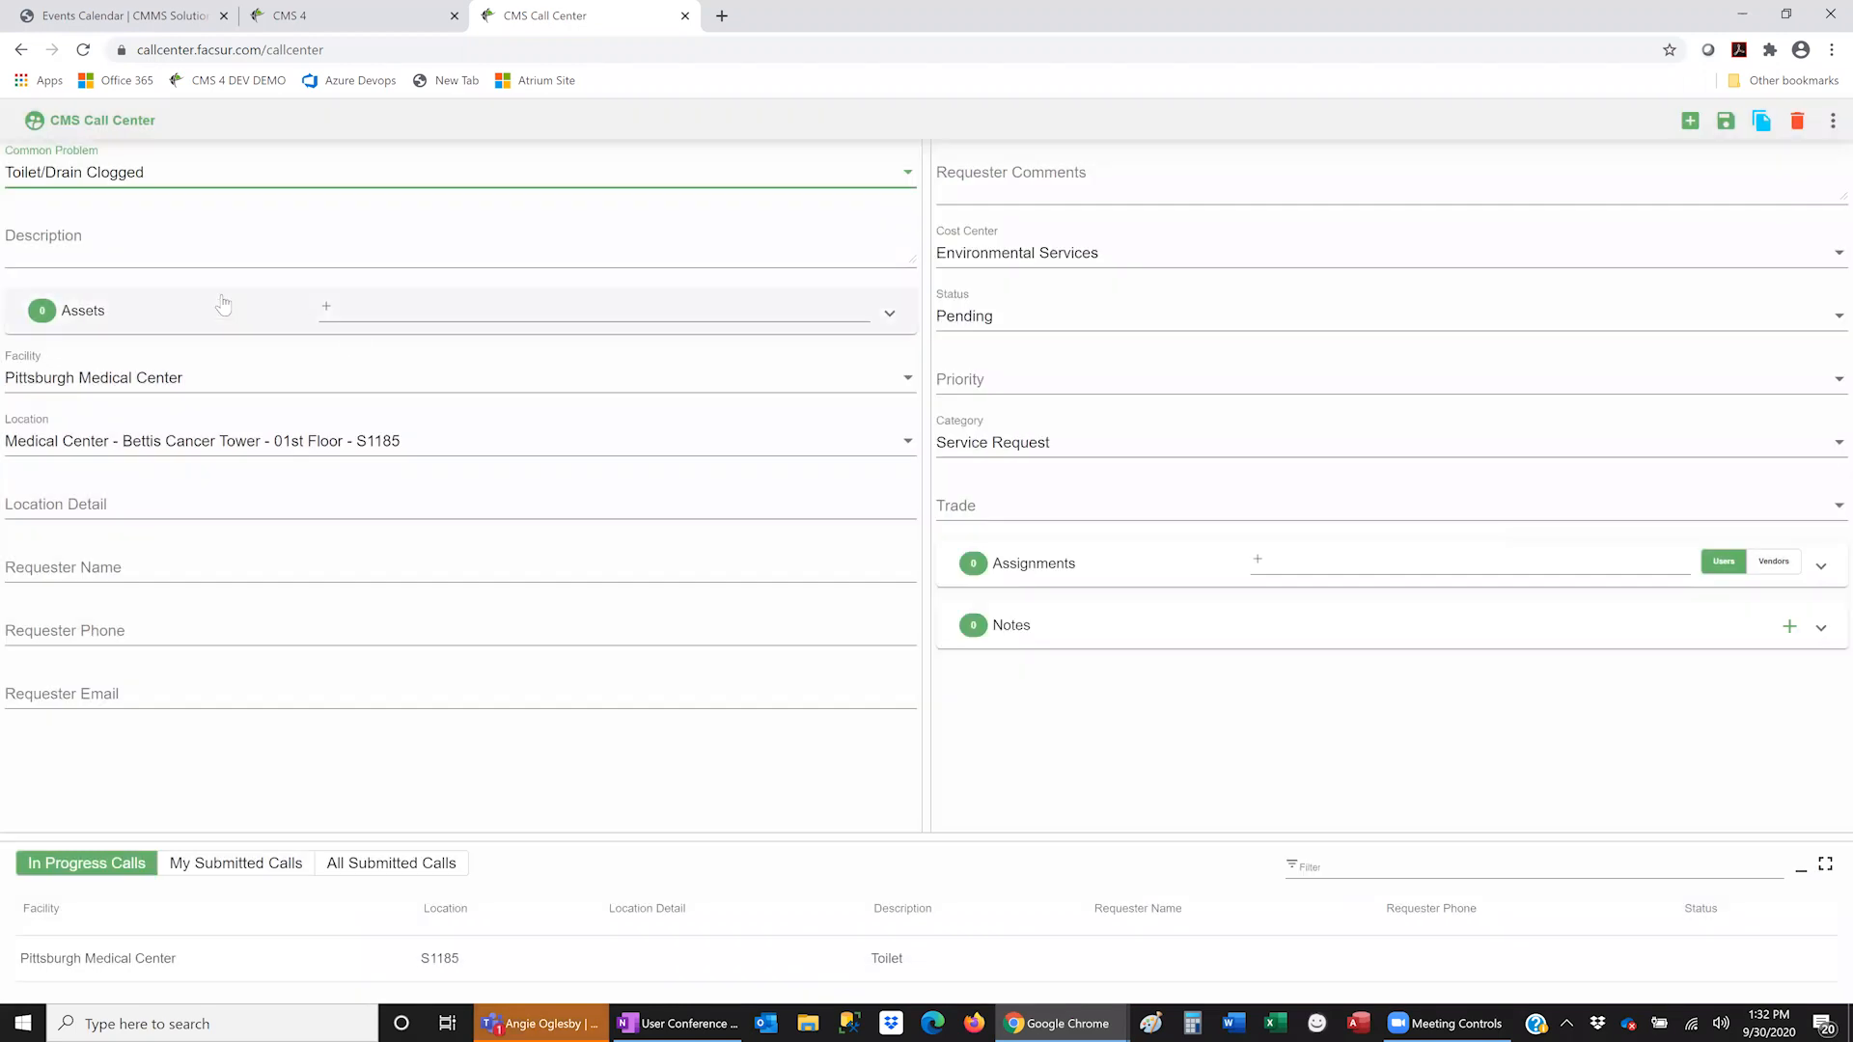
pyautogui.click(199, 251)
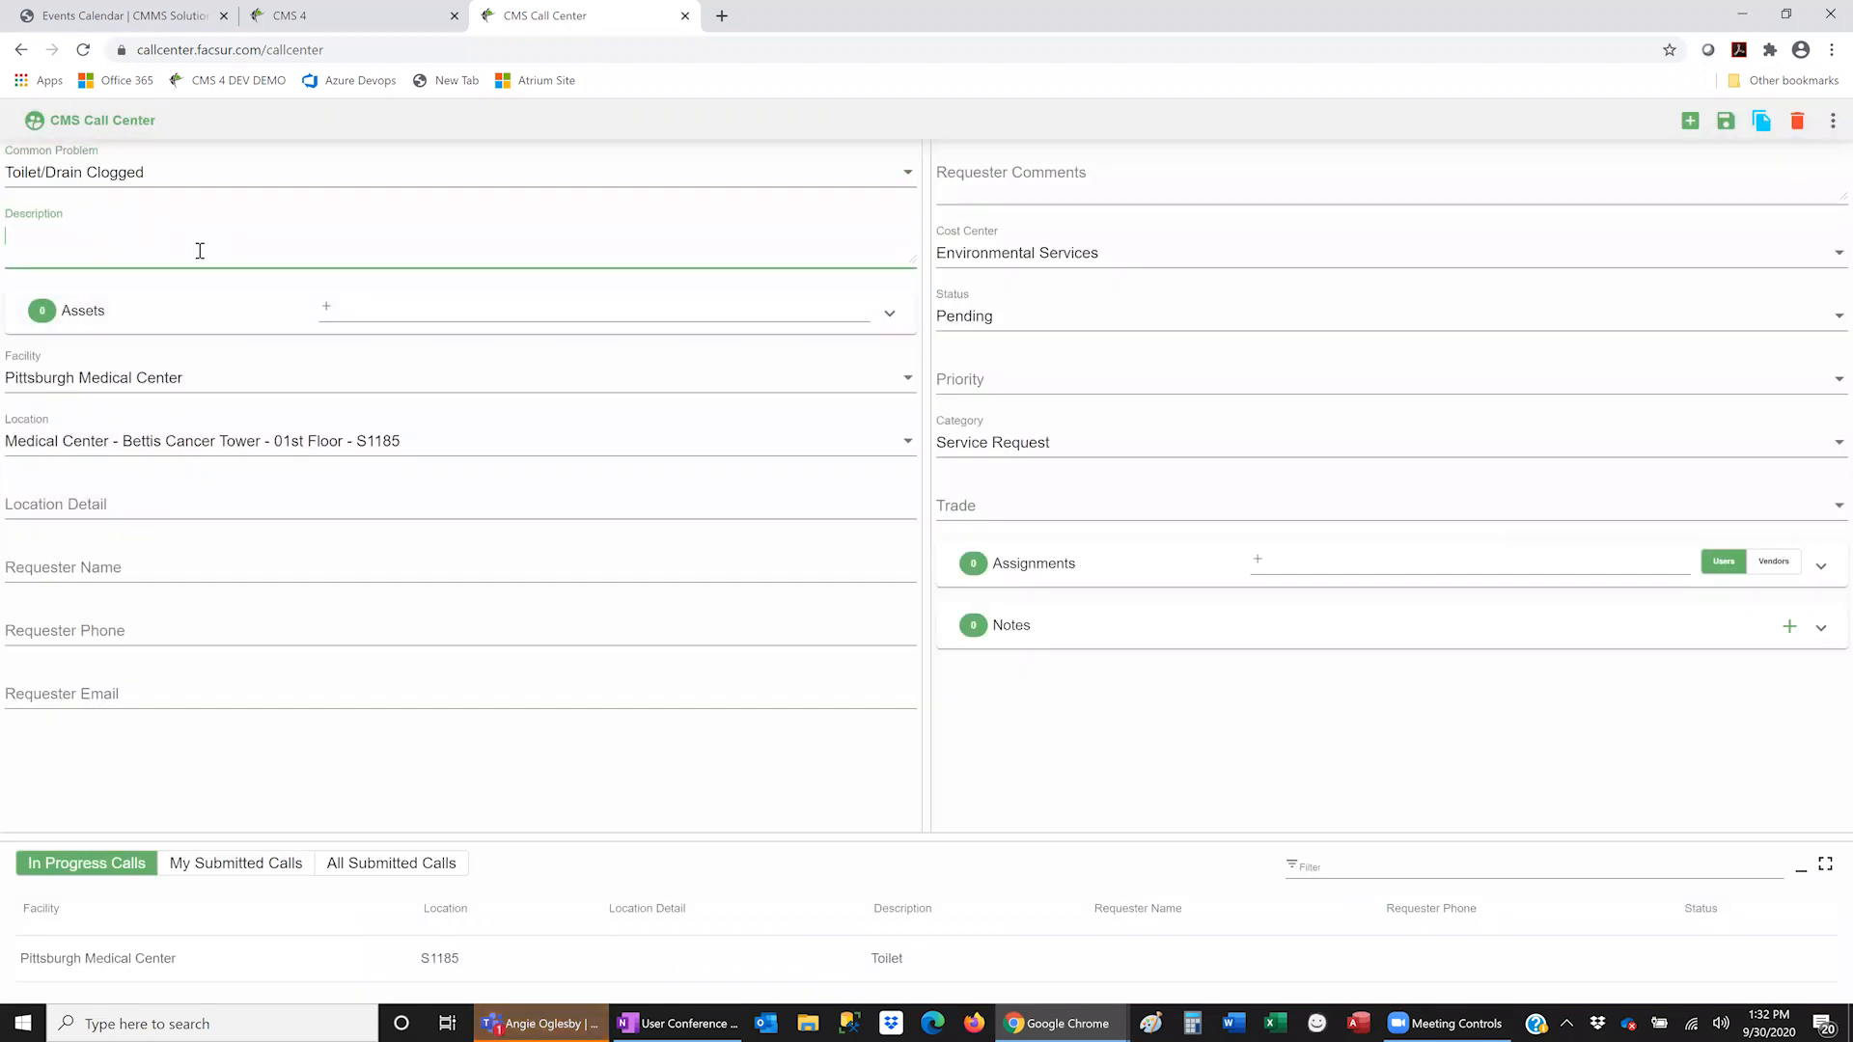
pyautogui.write('Toilet ')
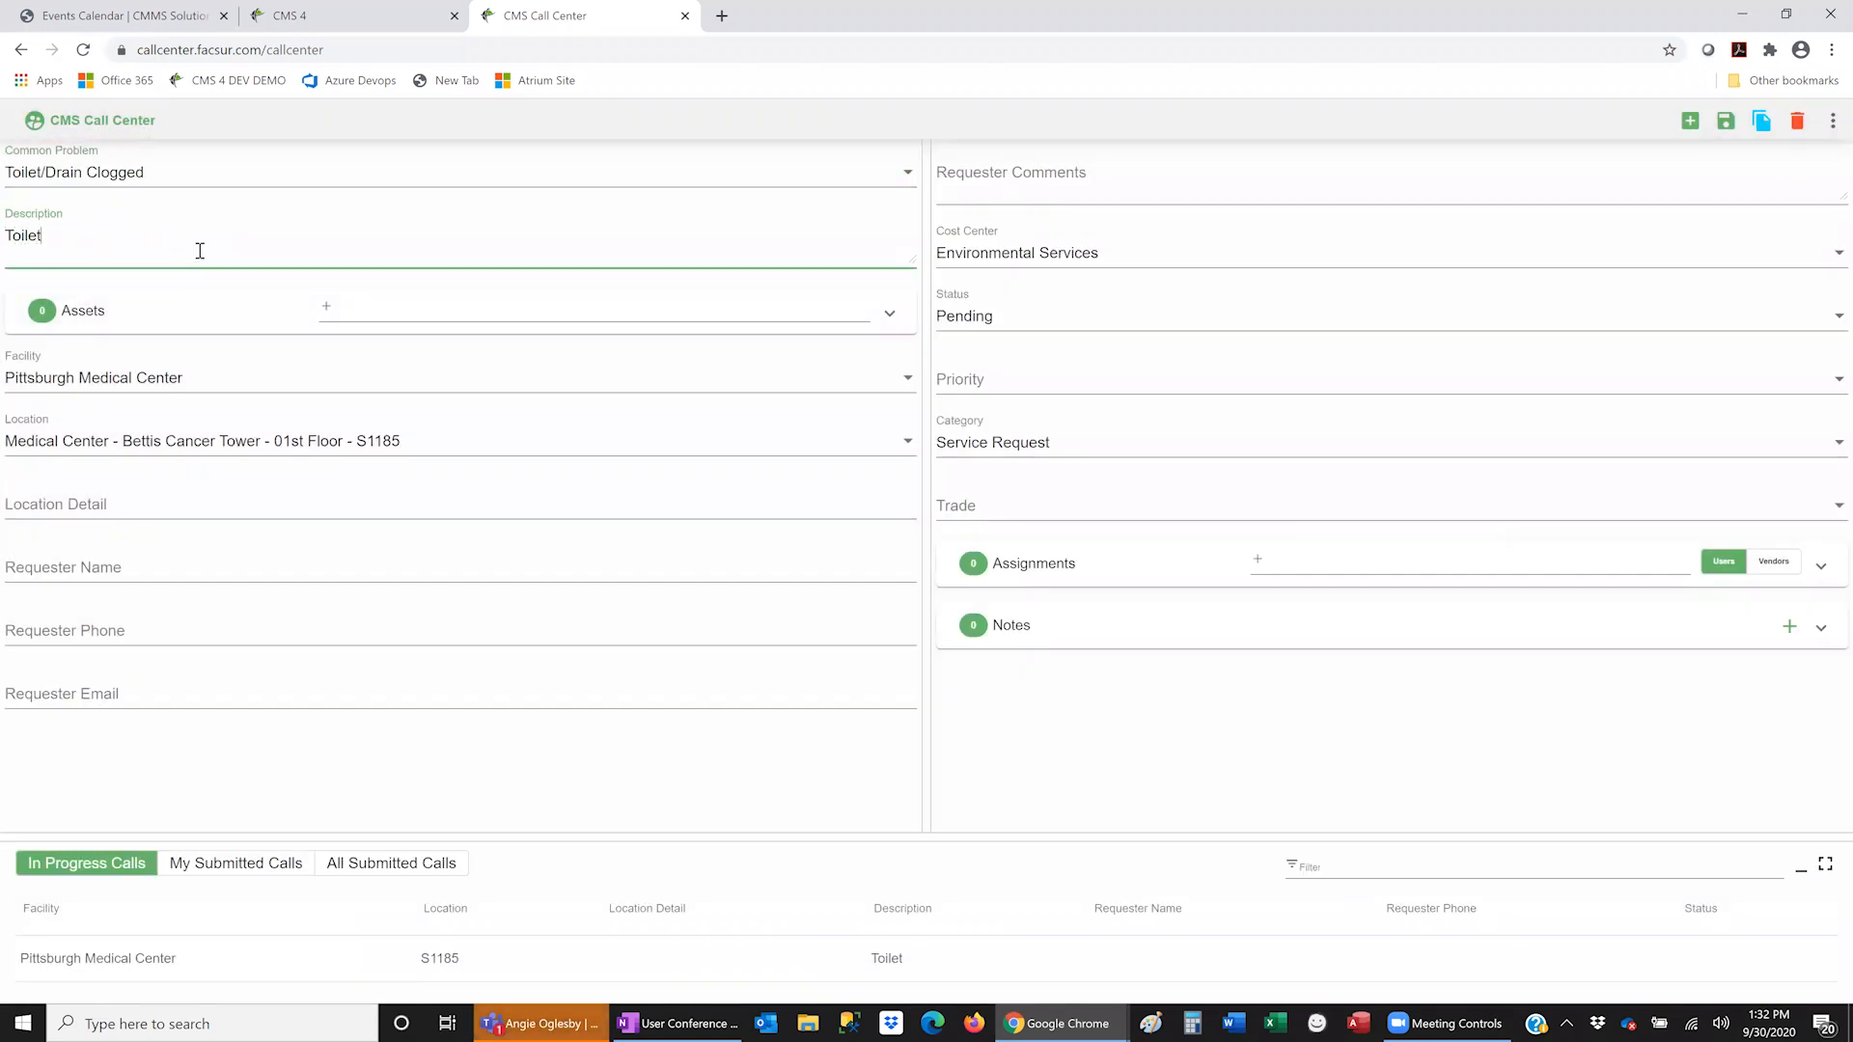
pyautogui.write('C')
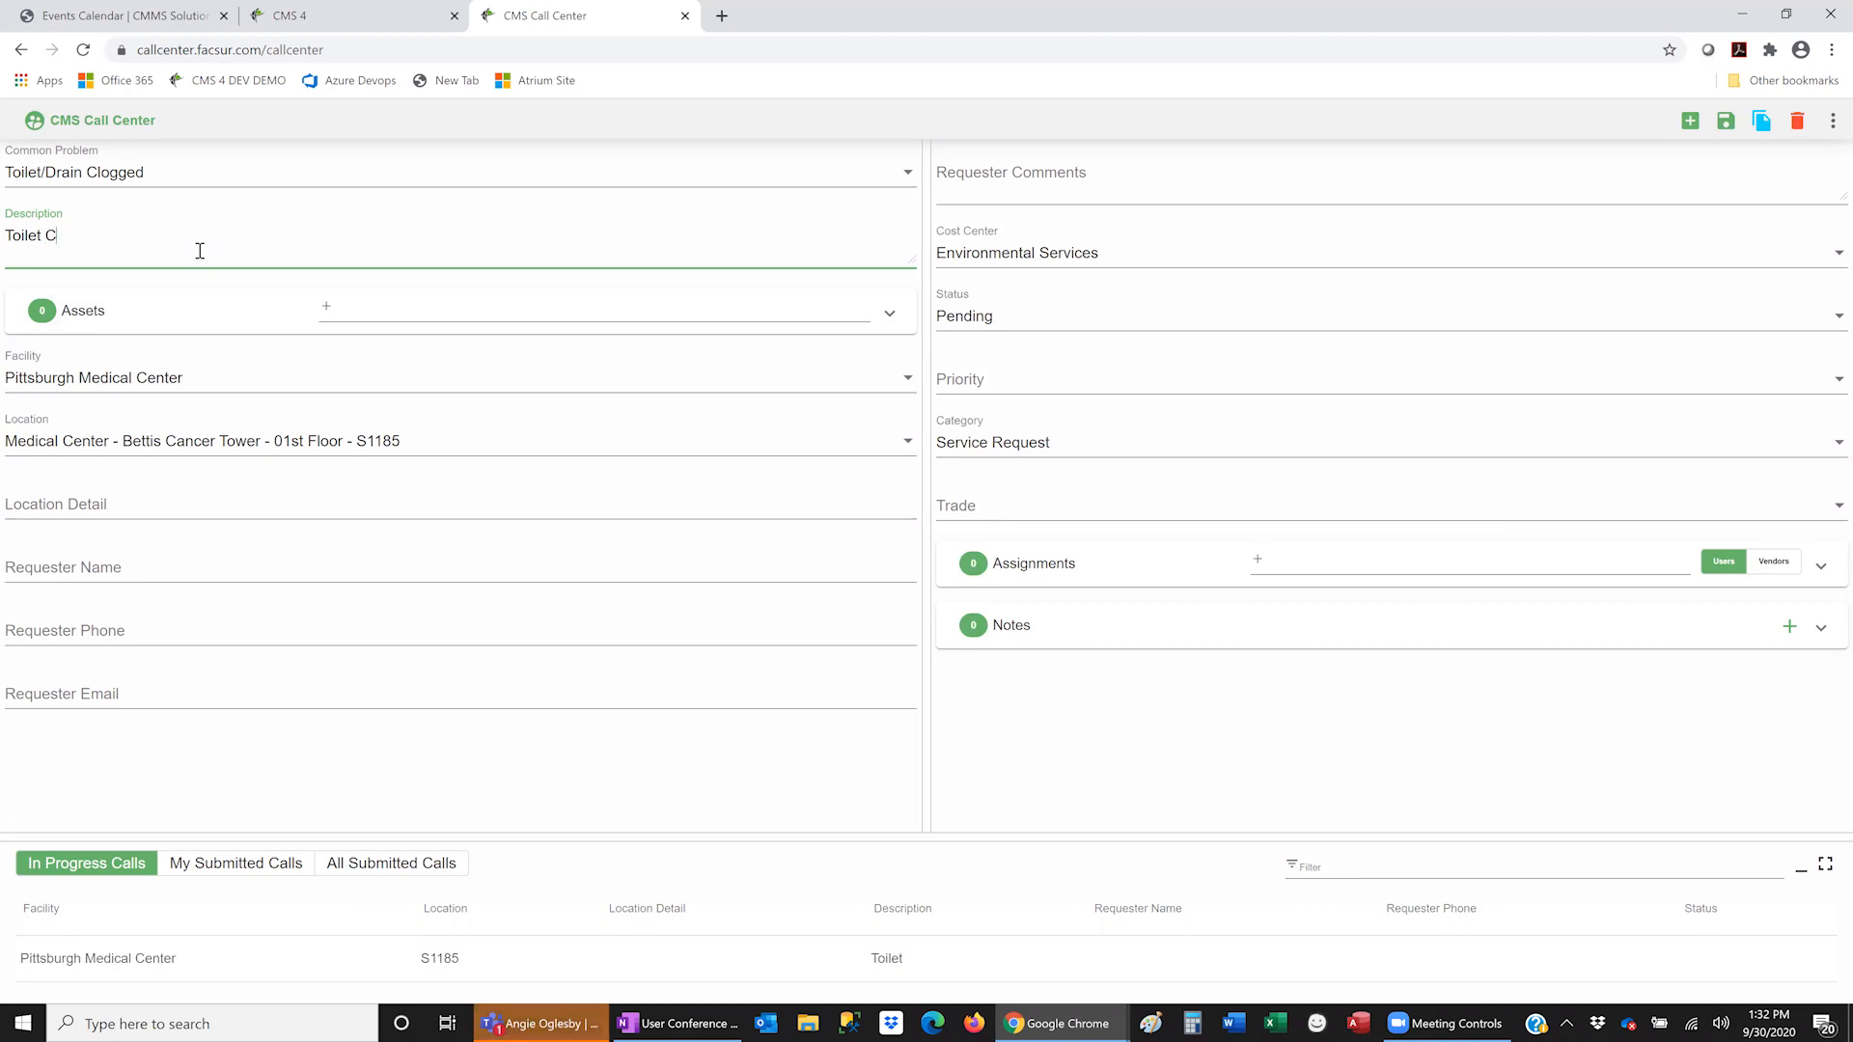
pyautogui.write('lose')
pyautogui.press('BackSpace')
pyautogui.press('BackSpace')
pyautogui.write('gged')
# - Enter location detail 'Stall 2' plus the requester's name and phone extension
pyautogui.click(199, 503)
pyautogui.write('S')
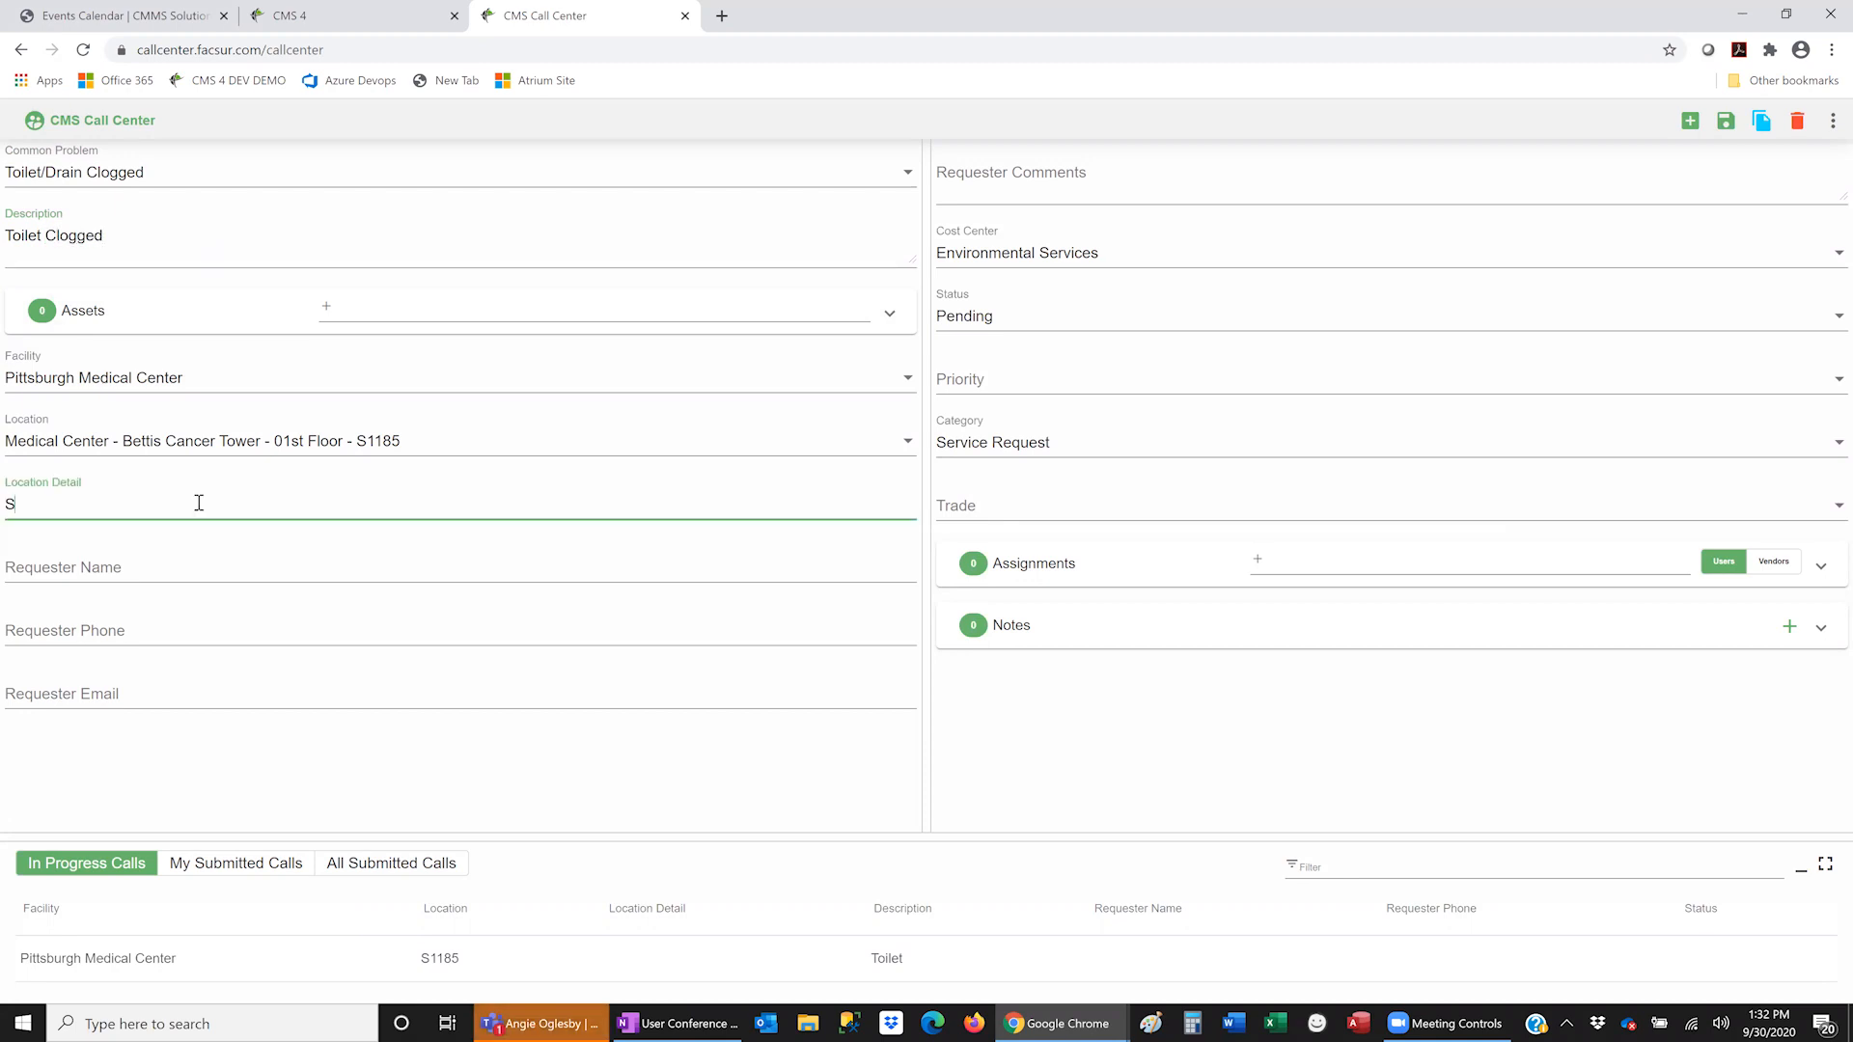
pyautogui.write('tall 2')
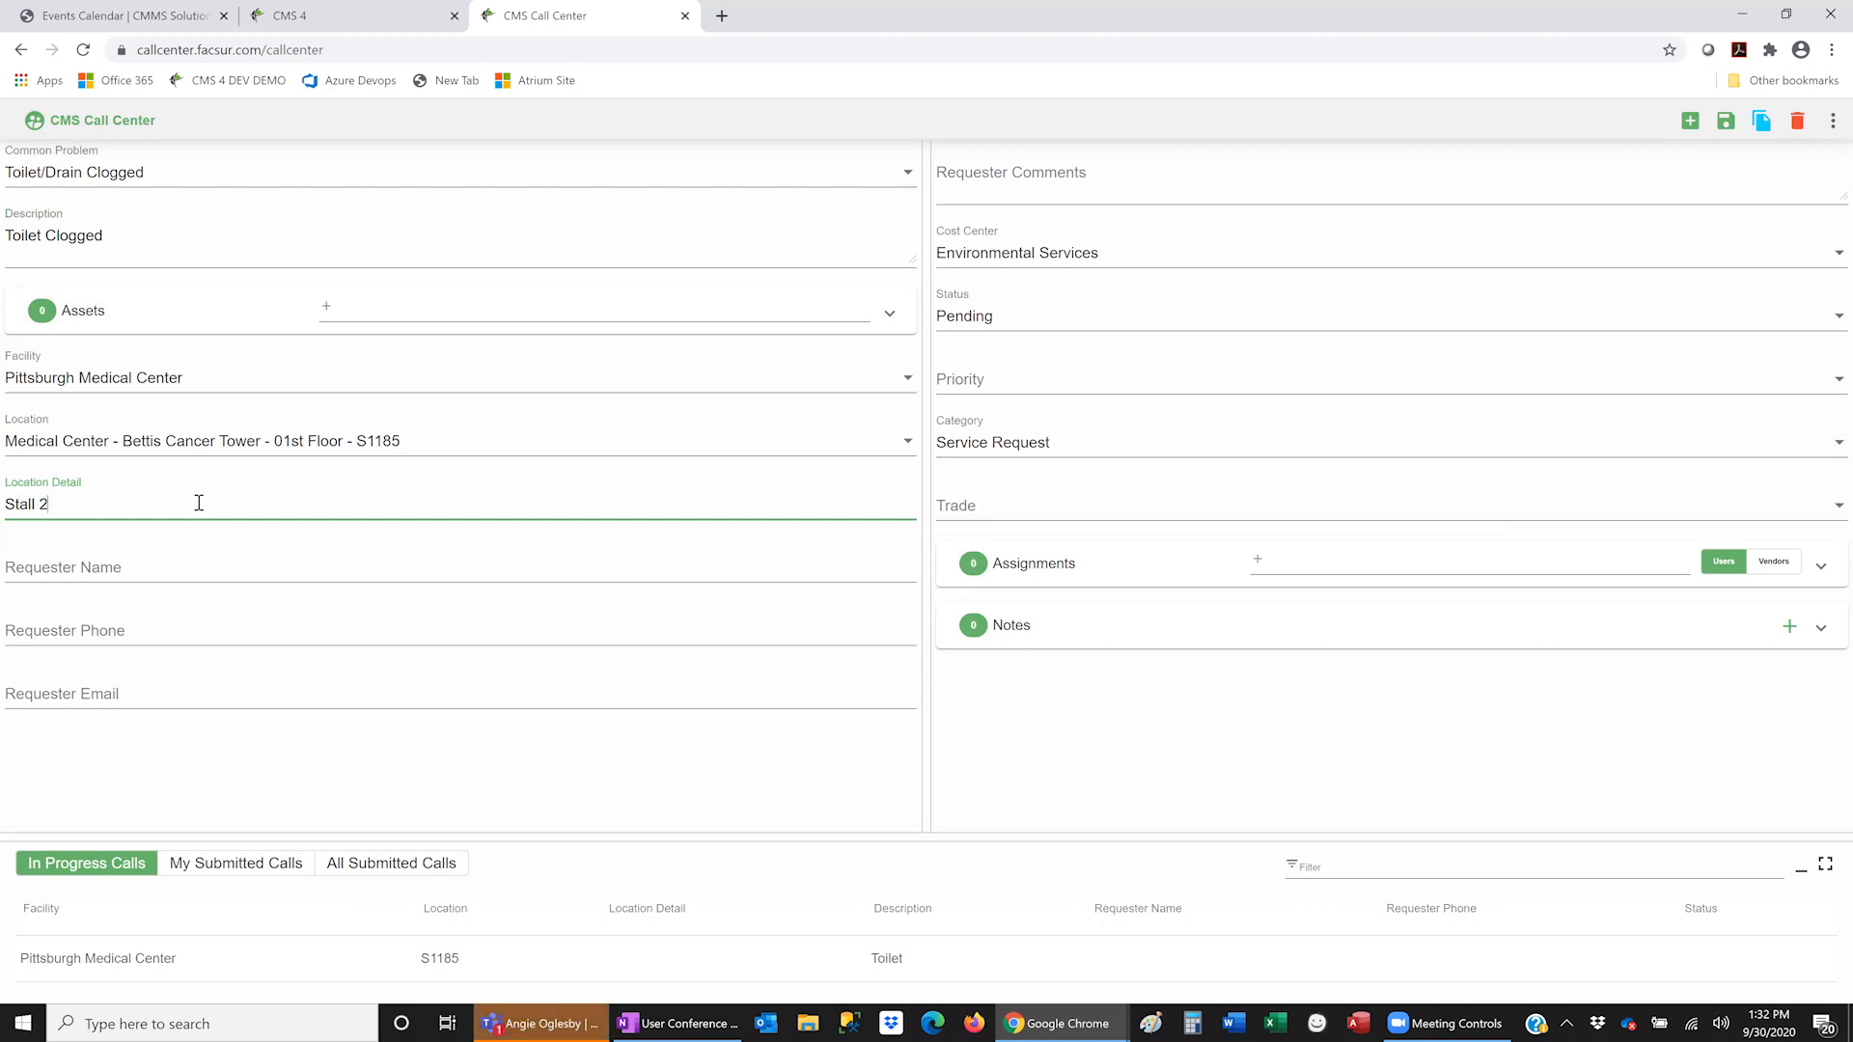
pyautogui.click(157, 562)
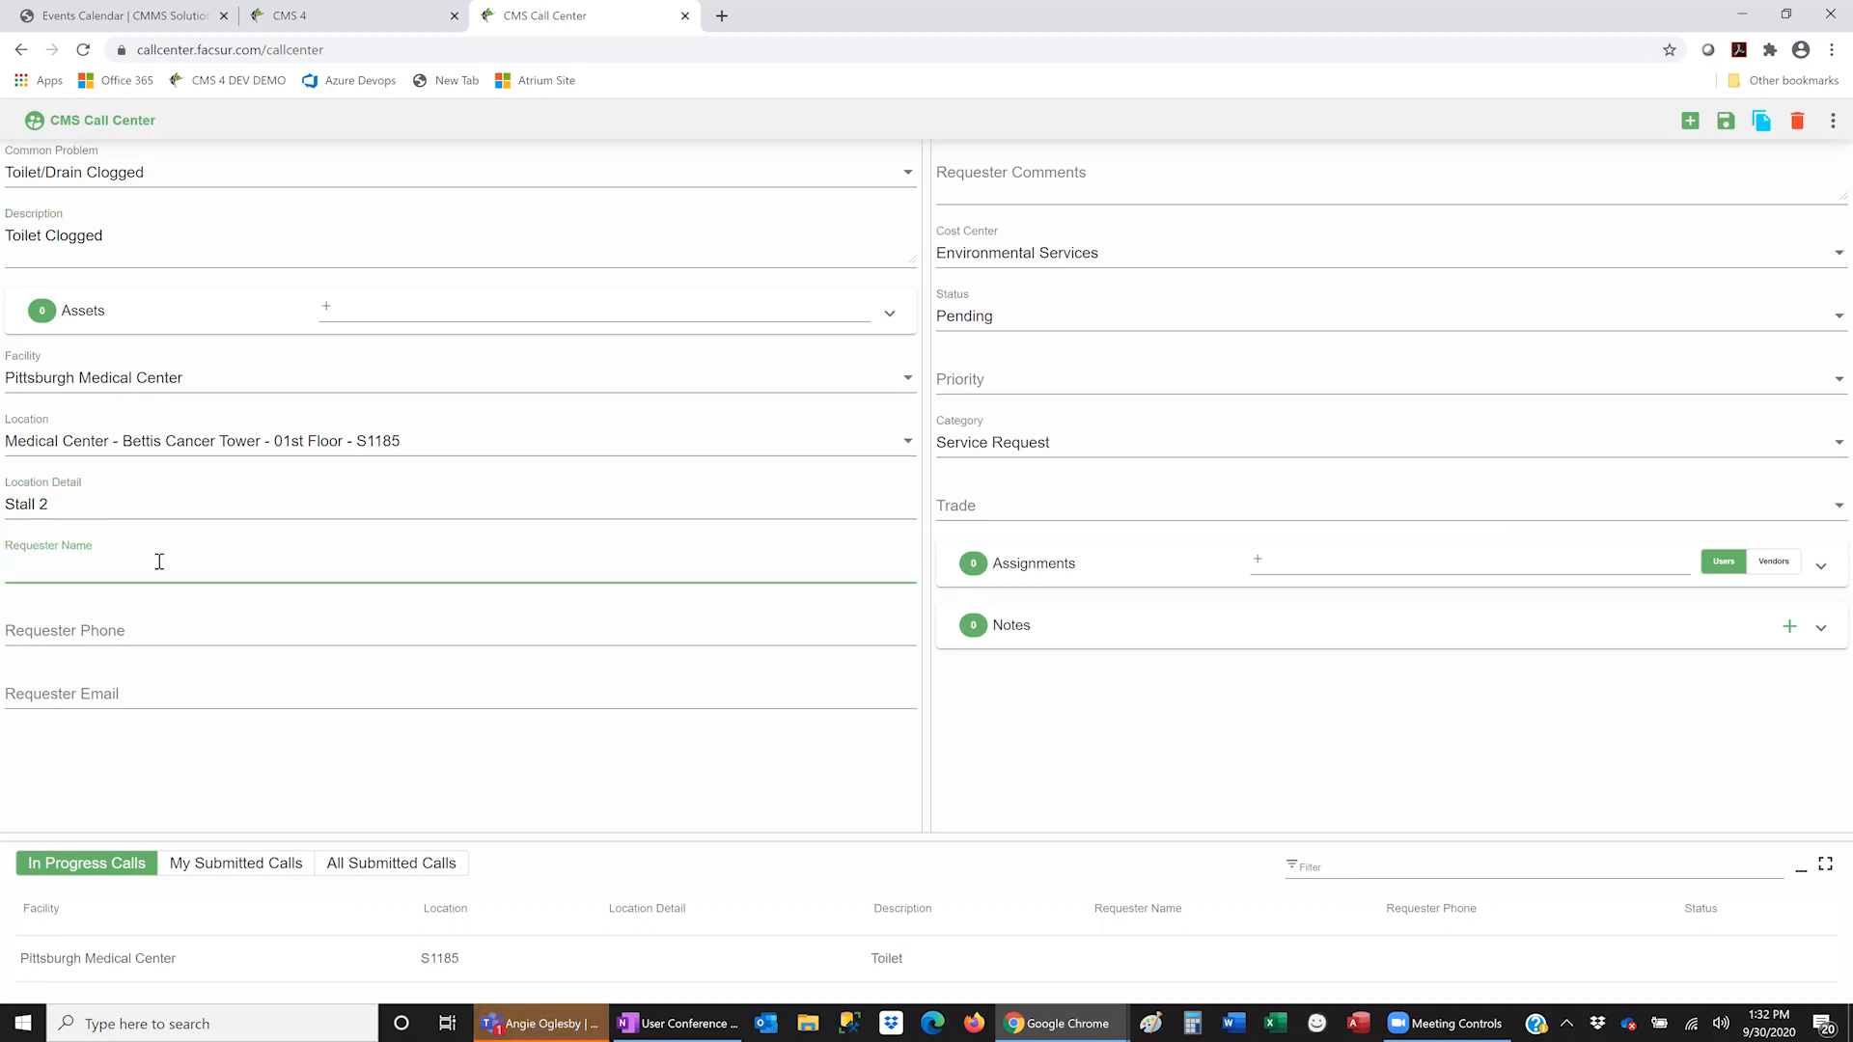
pyautogui.press('Tab')
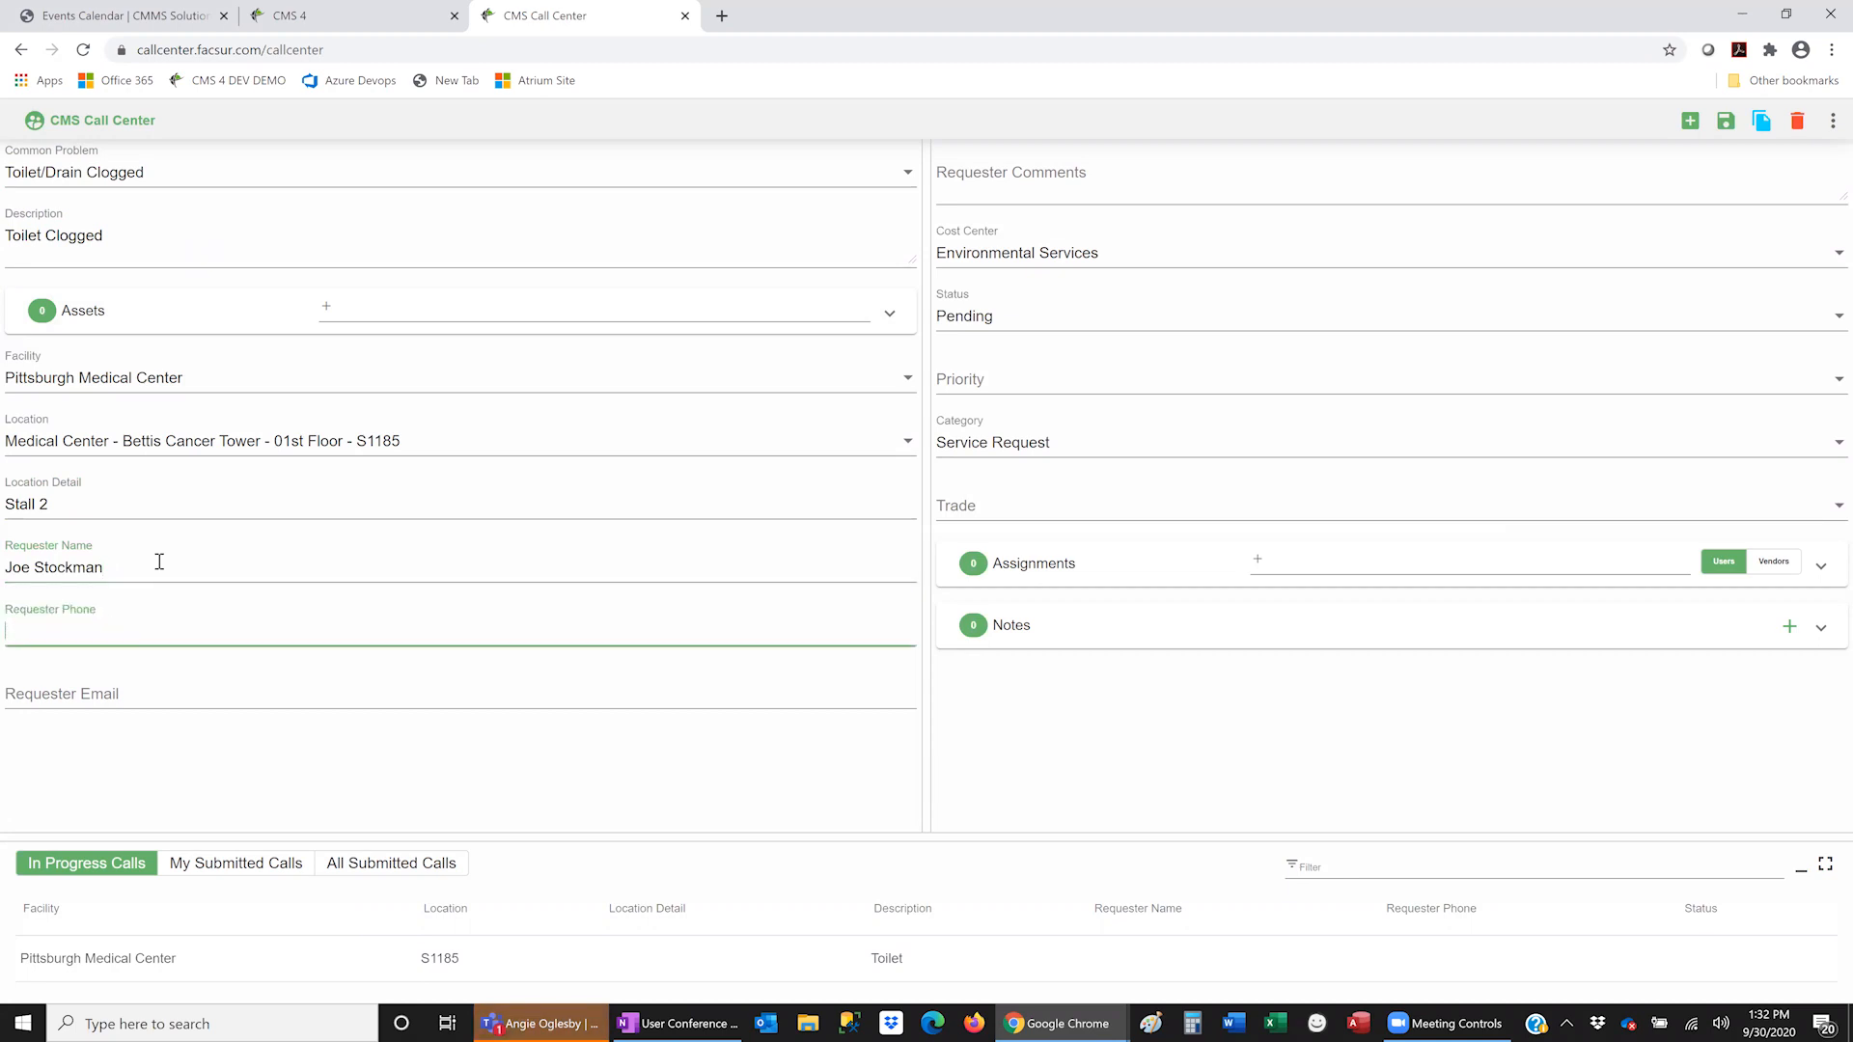
pyautogui.write('x10')
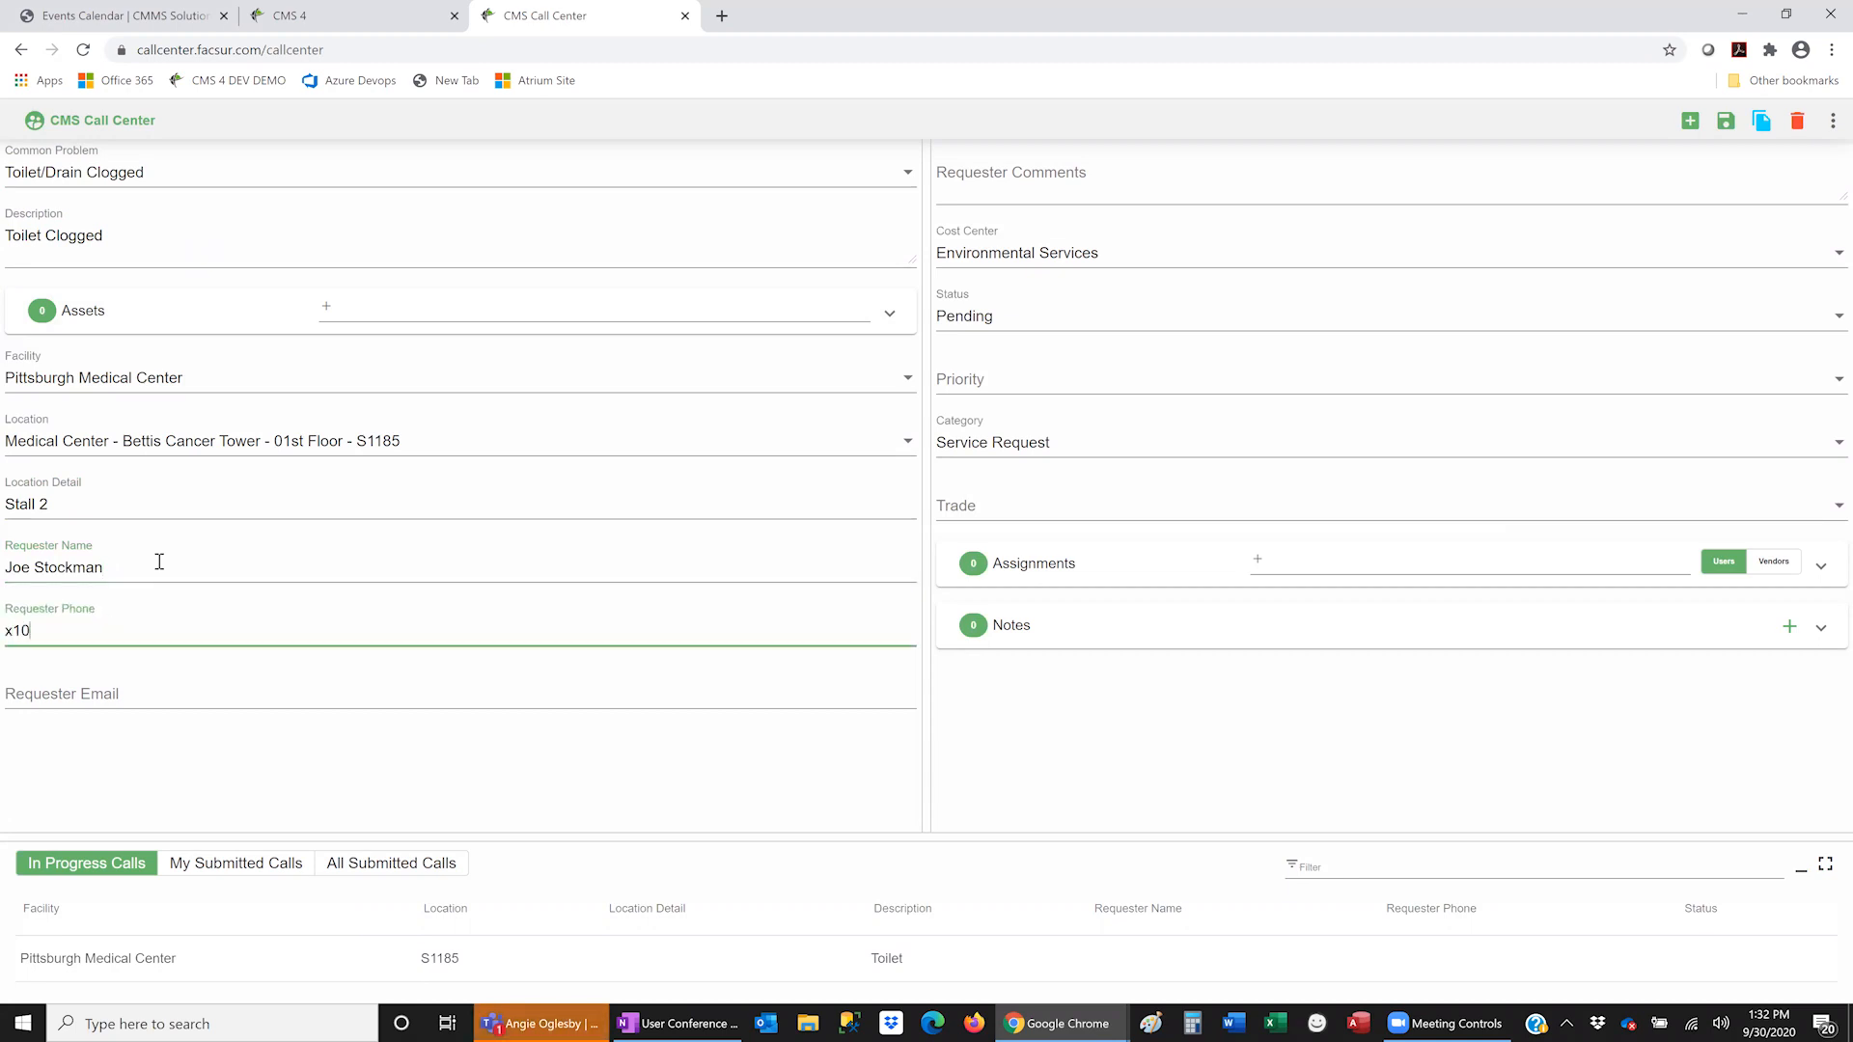
pyautogui.write('3')
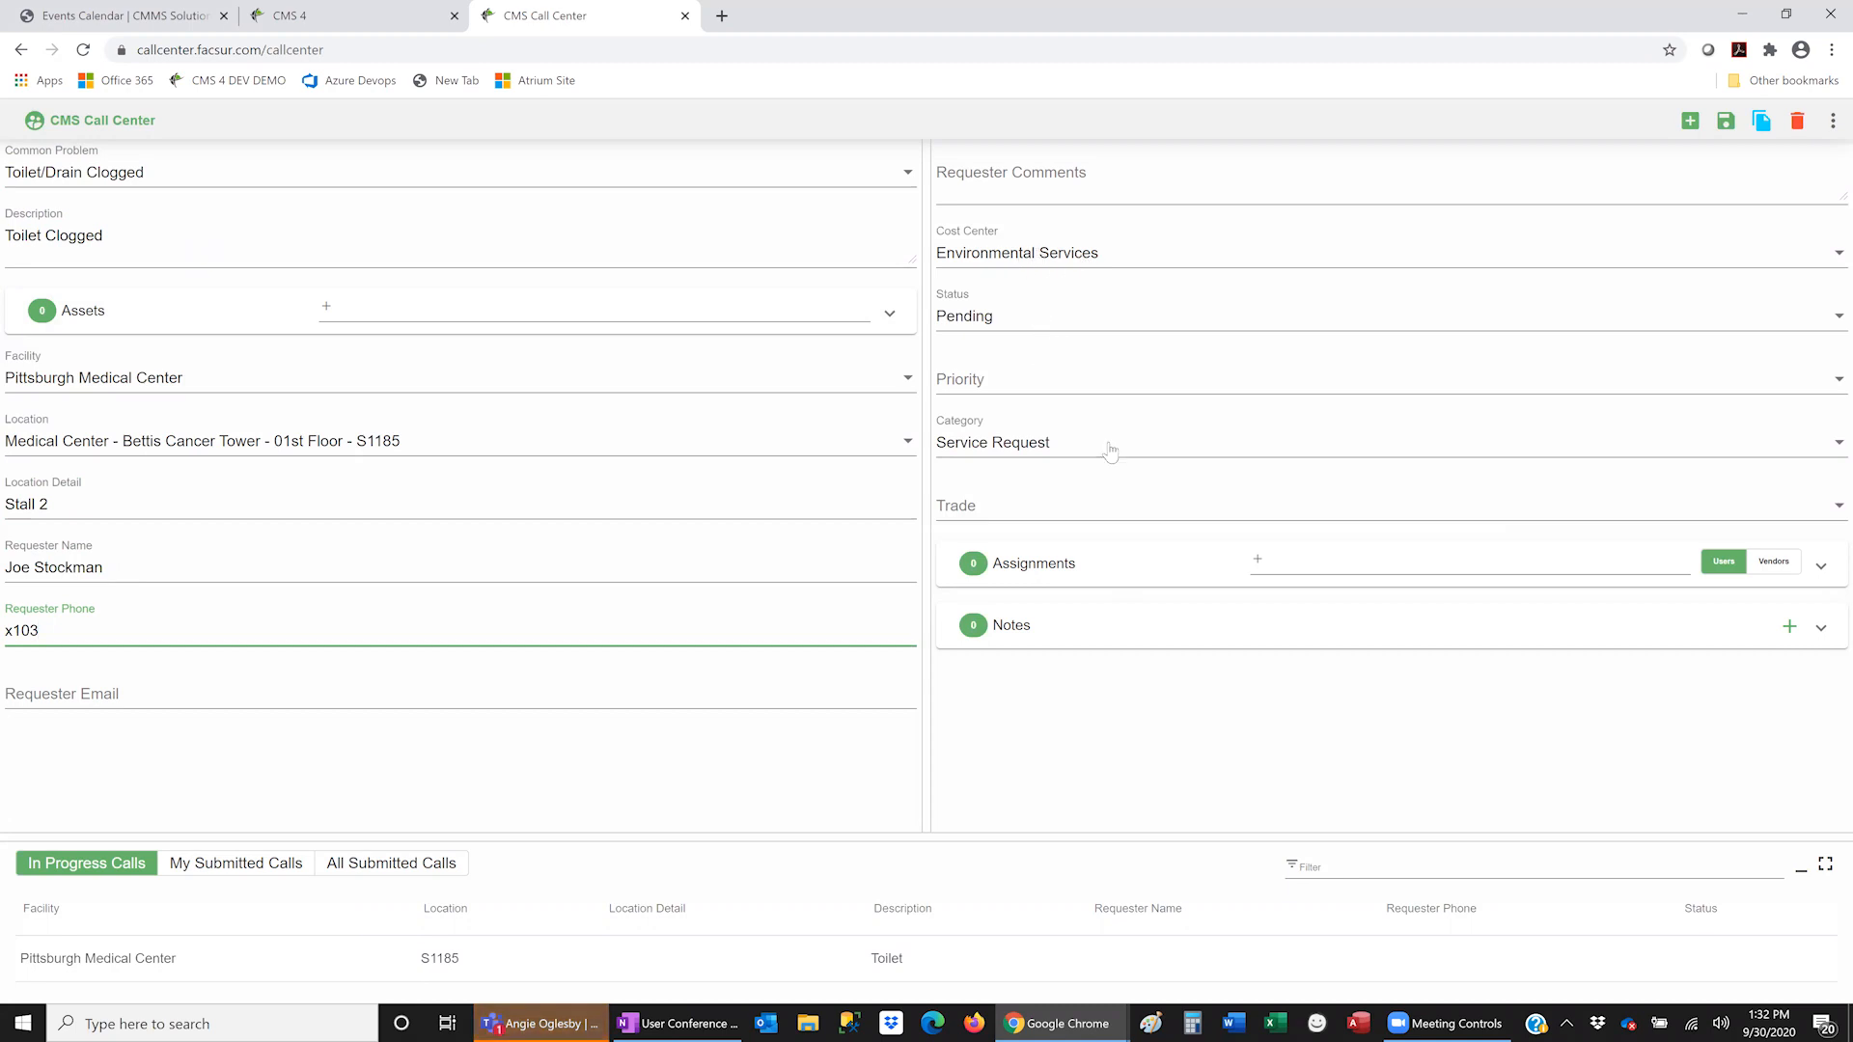
# - Save the call as work order 3978199 and see it Pending under All Submitted Calls
pyautogui.click(1726, 122)
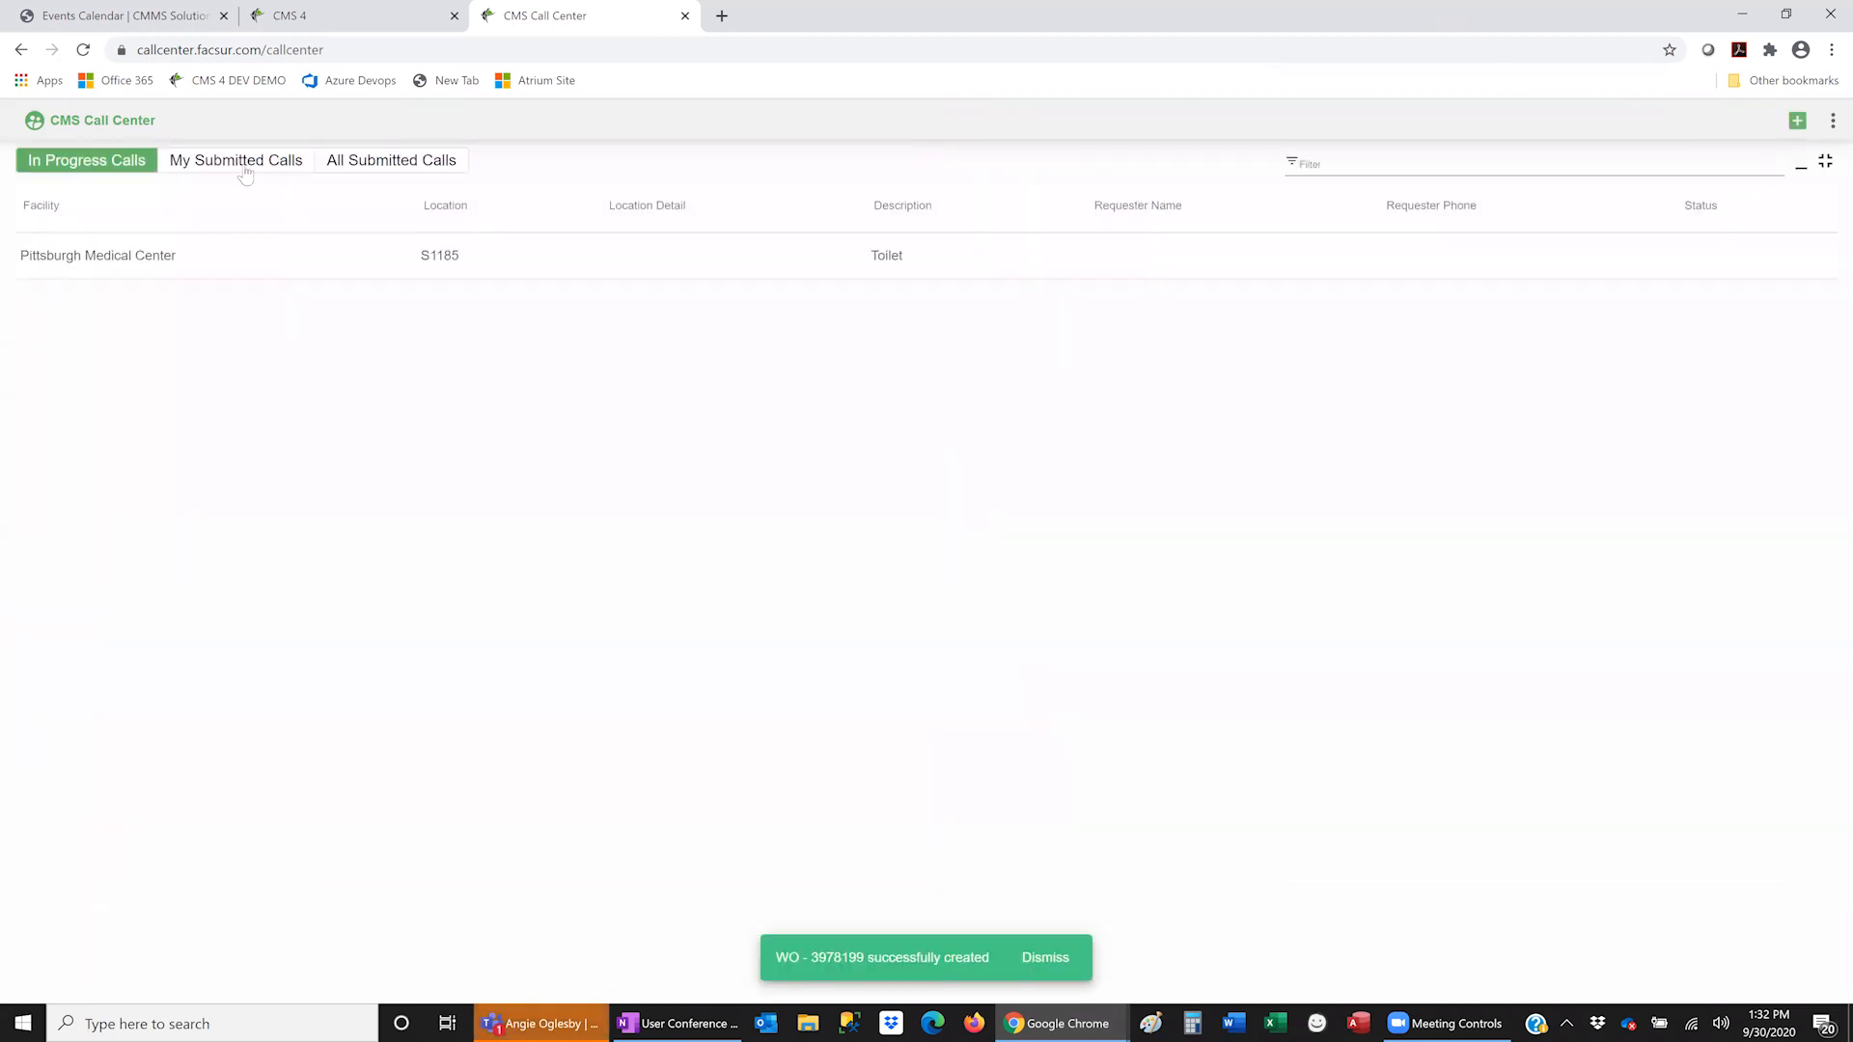
pyautogui.click(230, 161)
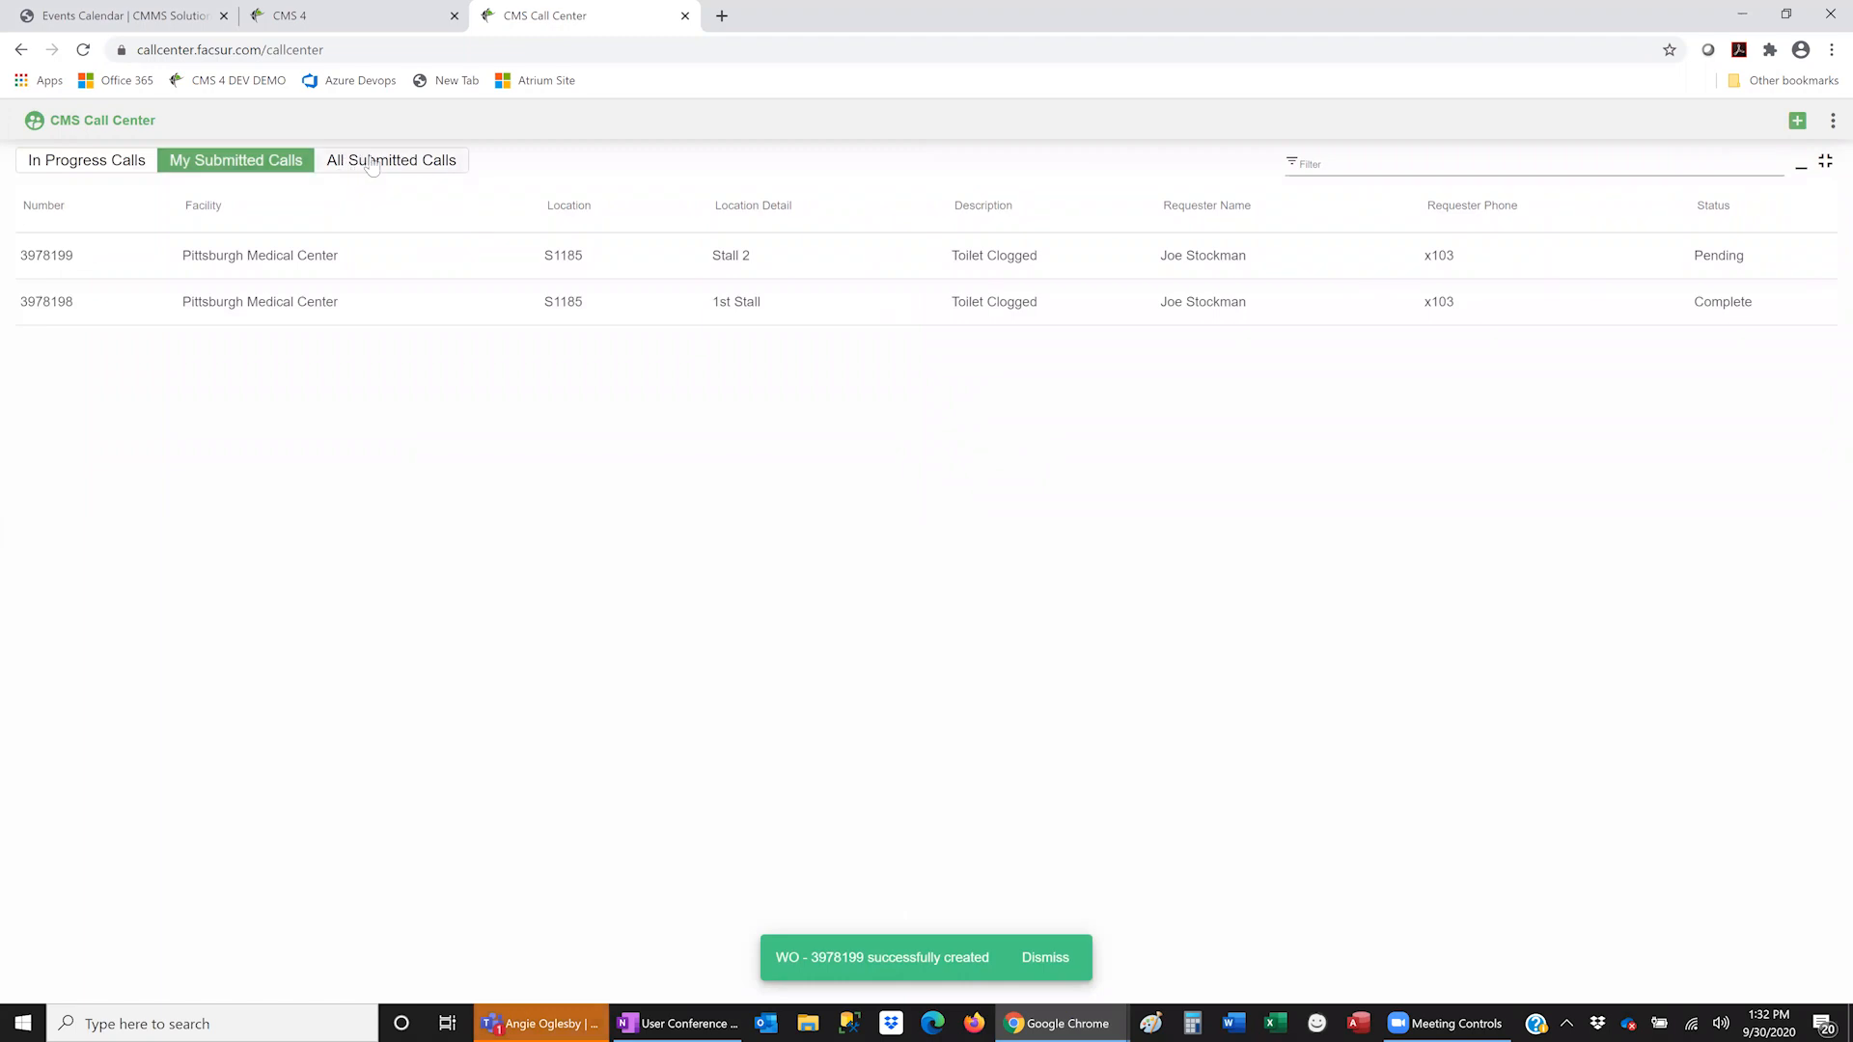
pyautogui.click(371, 164)
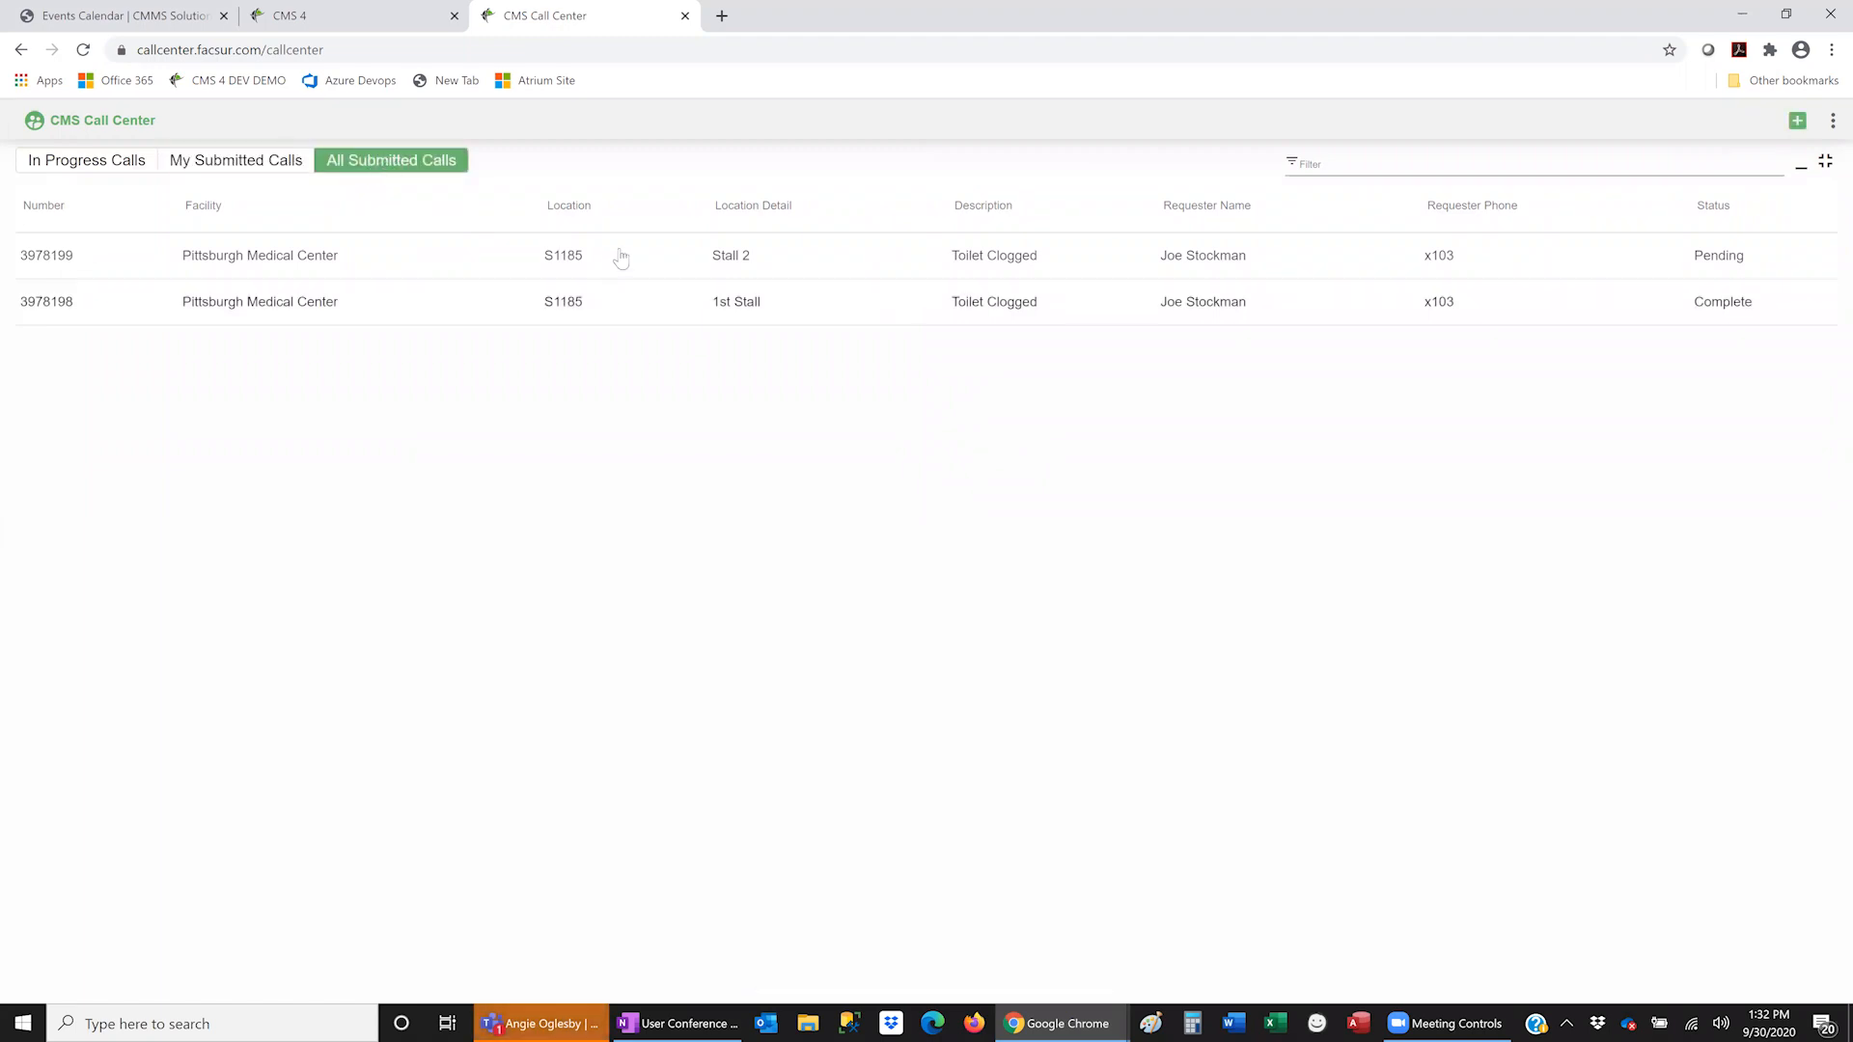
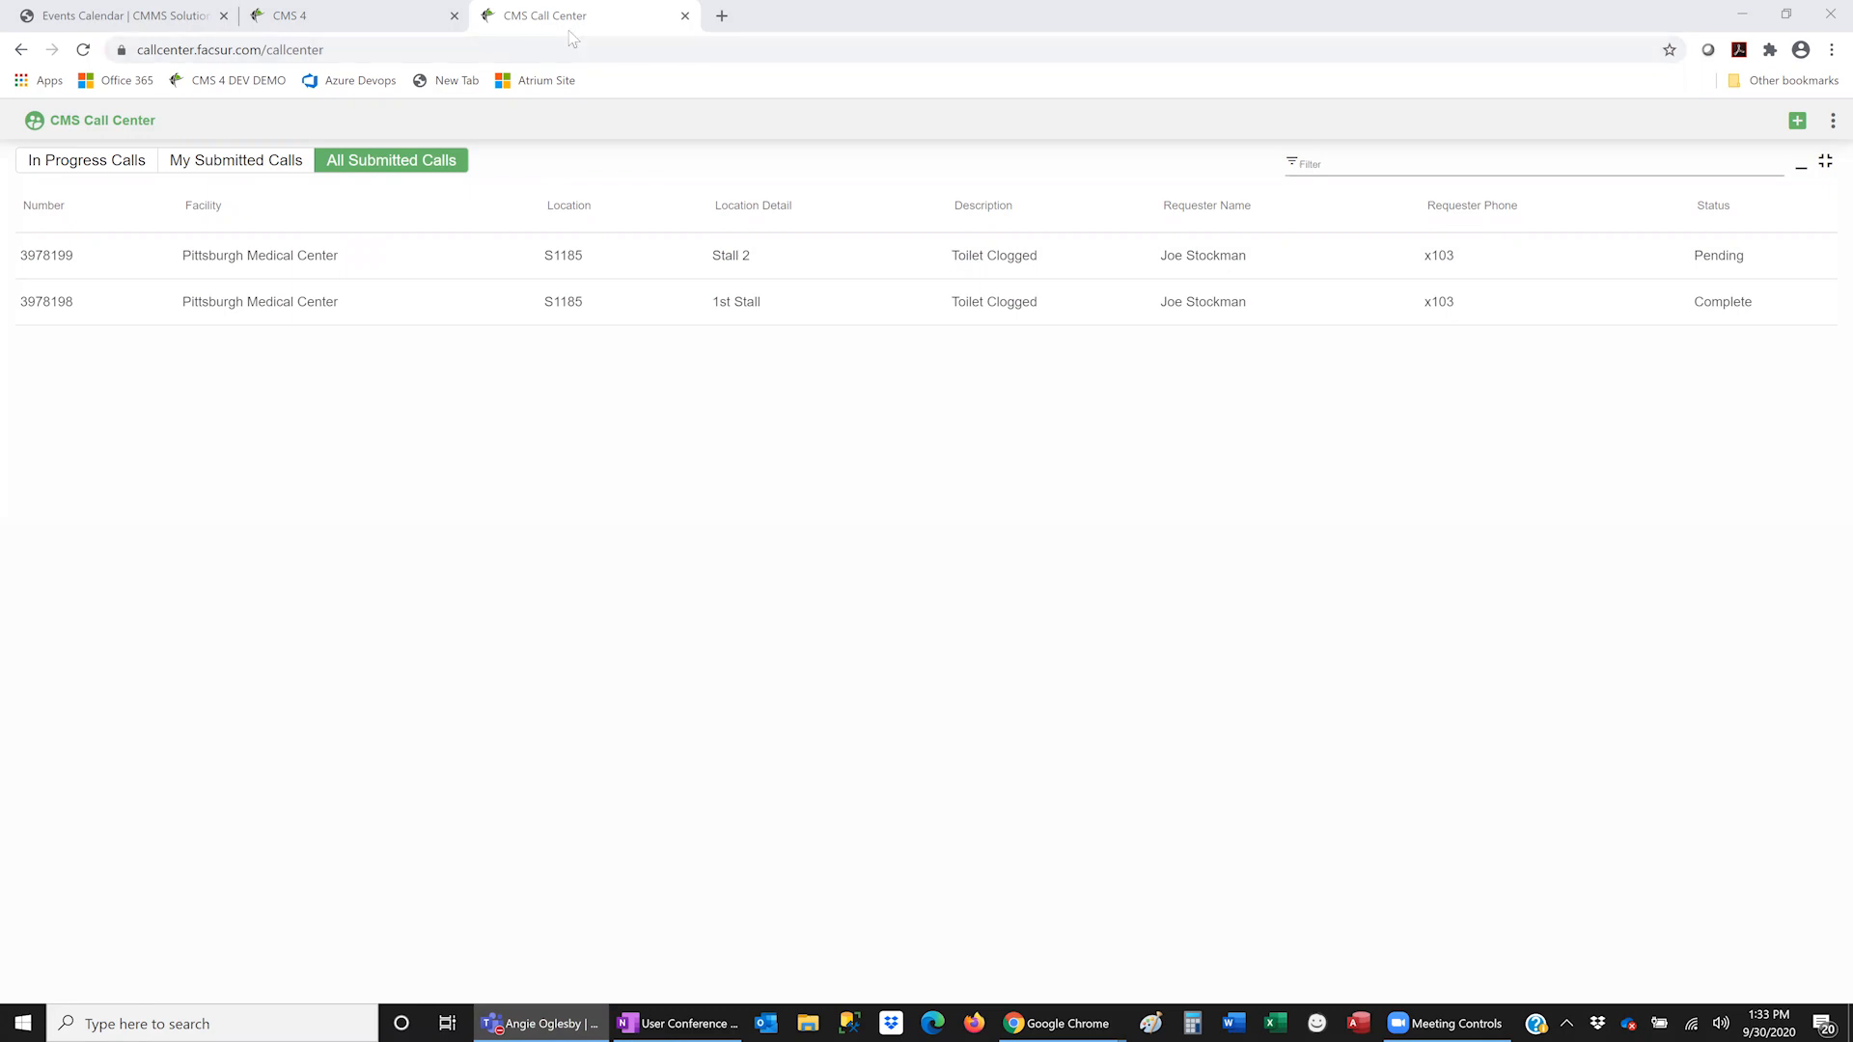
# - Load cmstech.facsur.com in a new Chrome tab to show the Pending Work Orders list
pyautogui.hotkey('ctrl', 't')
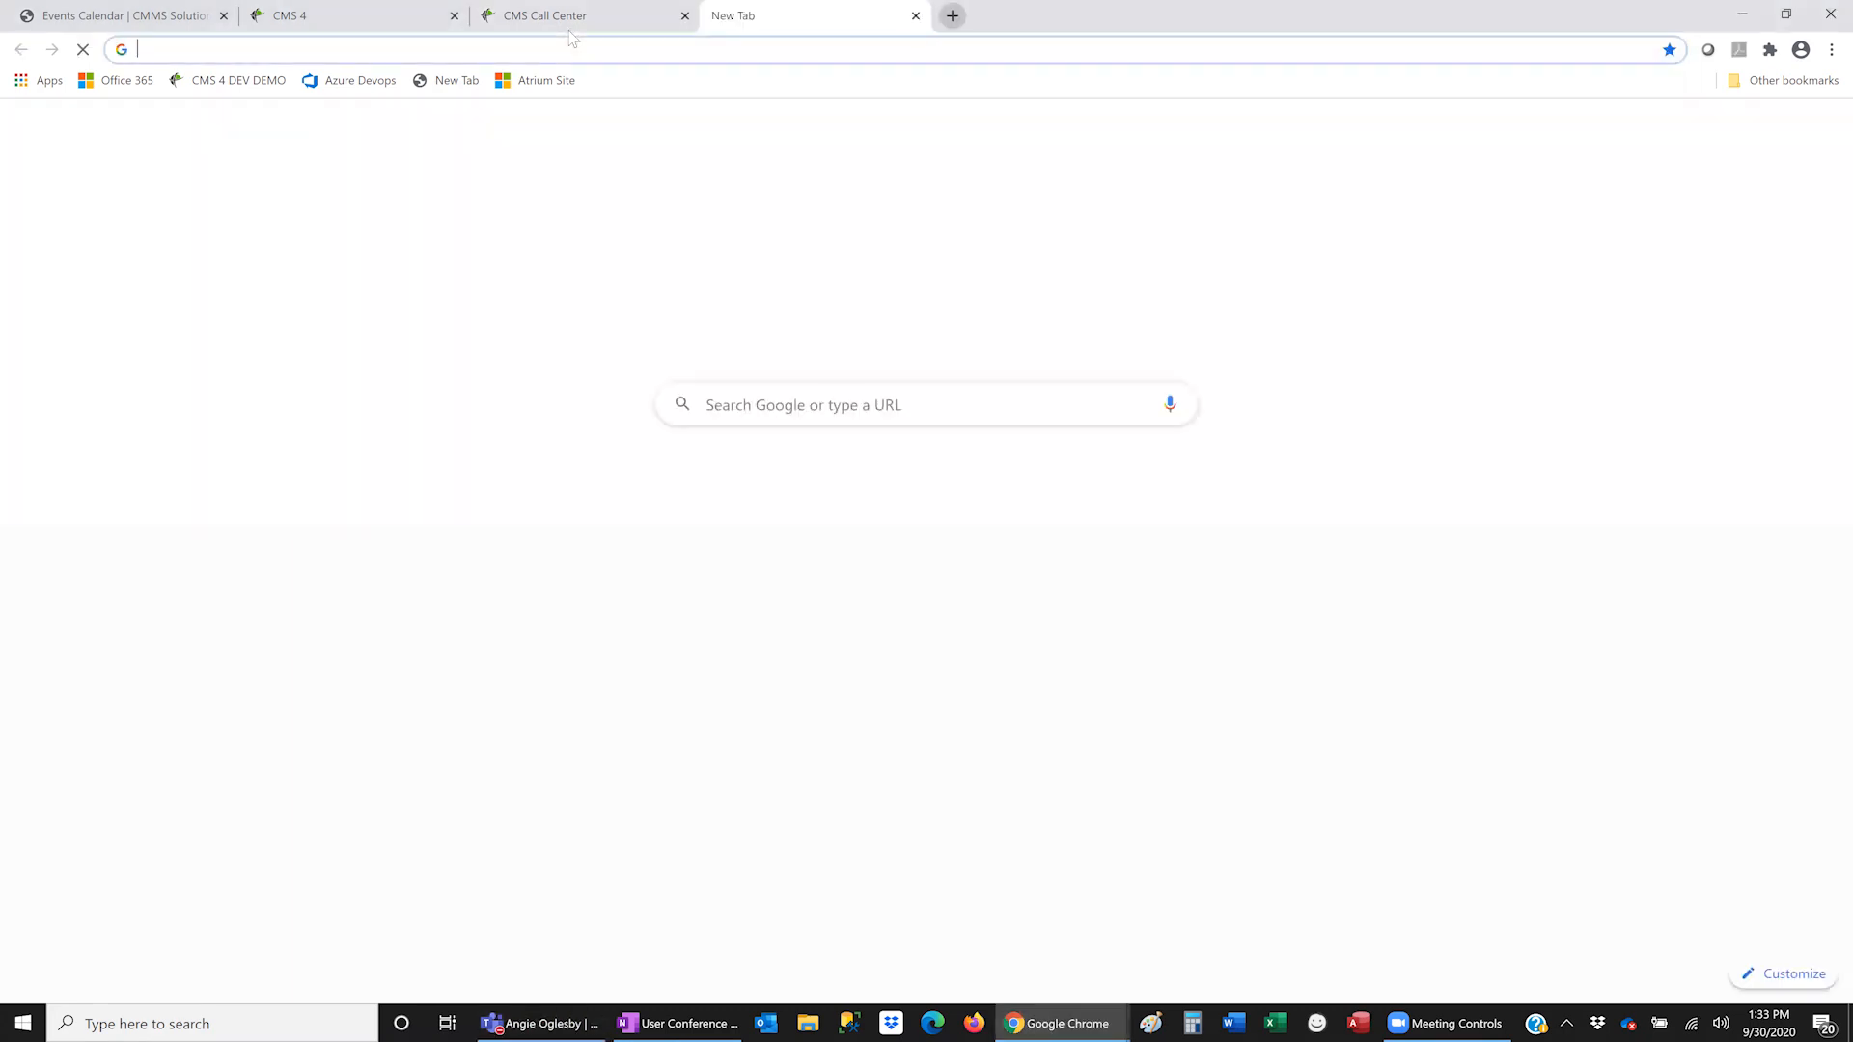
pyautogui.write('cm')
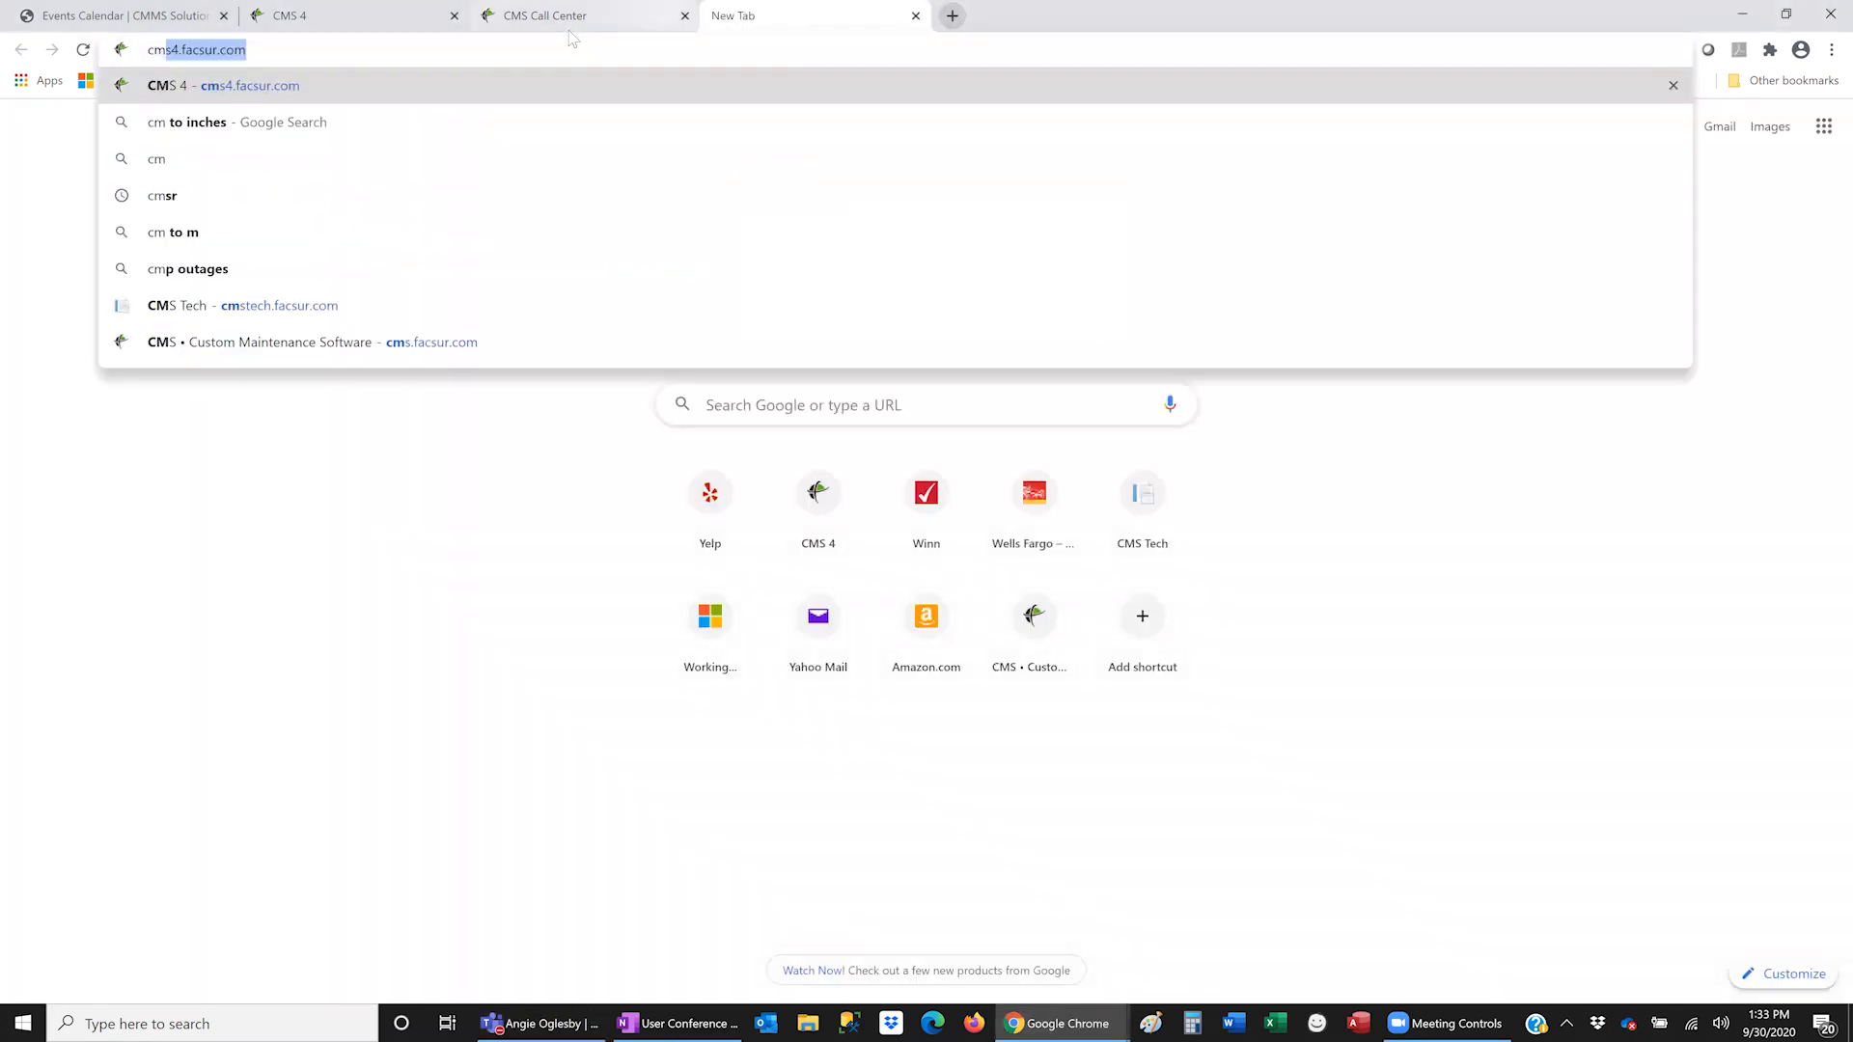
pyautogui.click(572, 28)
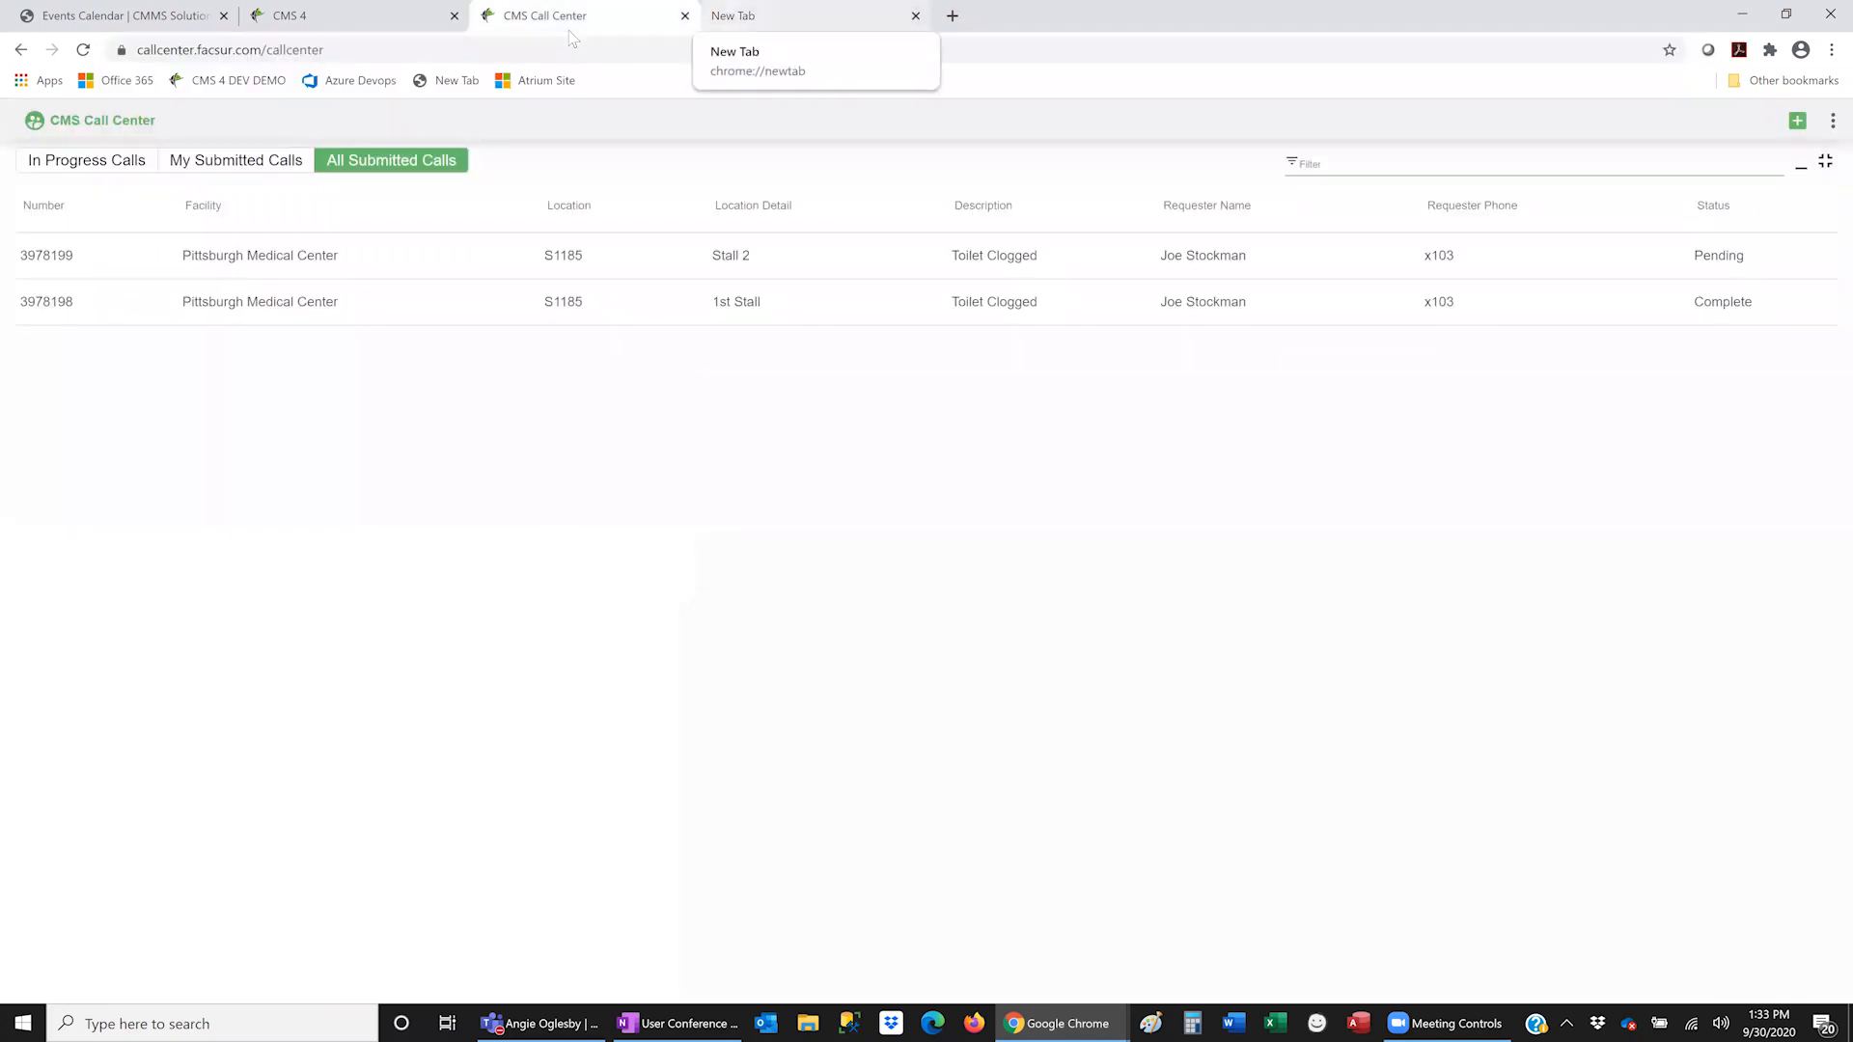
pyautogui.hotkey('ctrl', 'Tab')
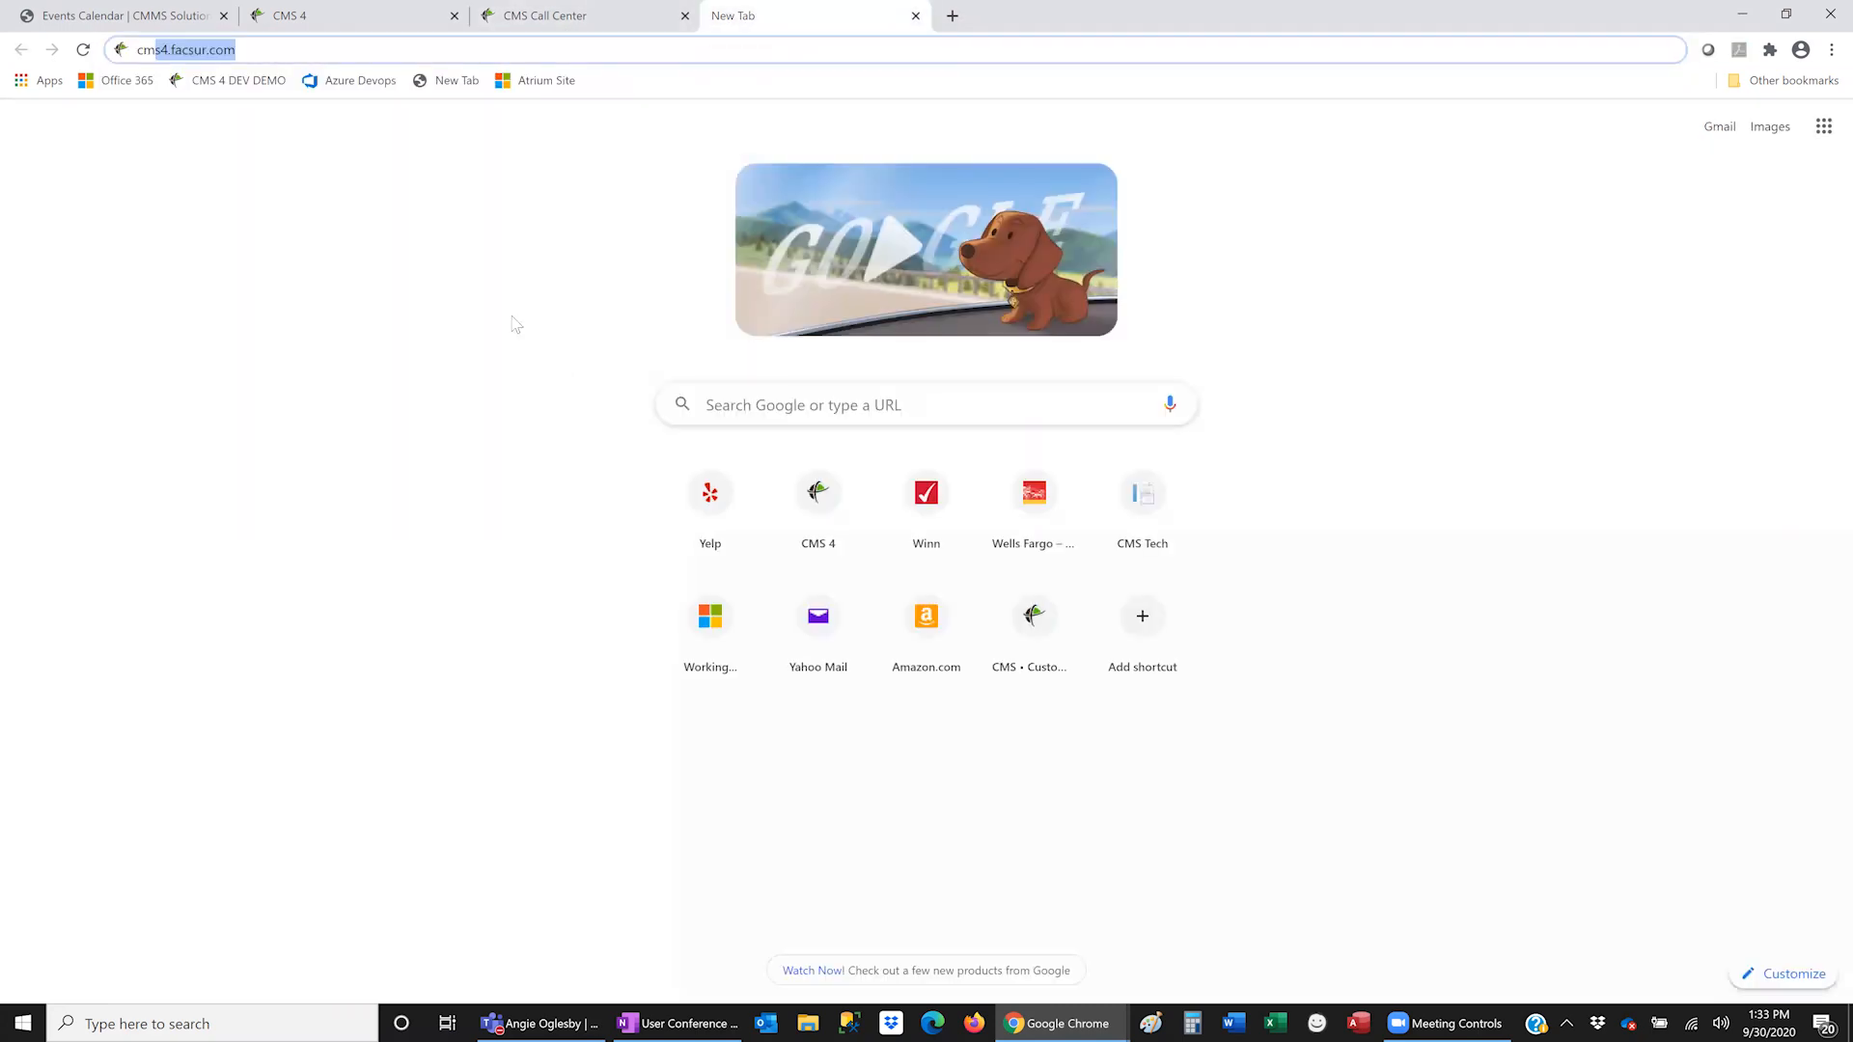
pyautogui.write('s')
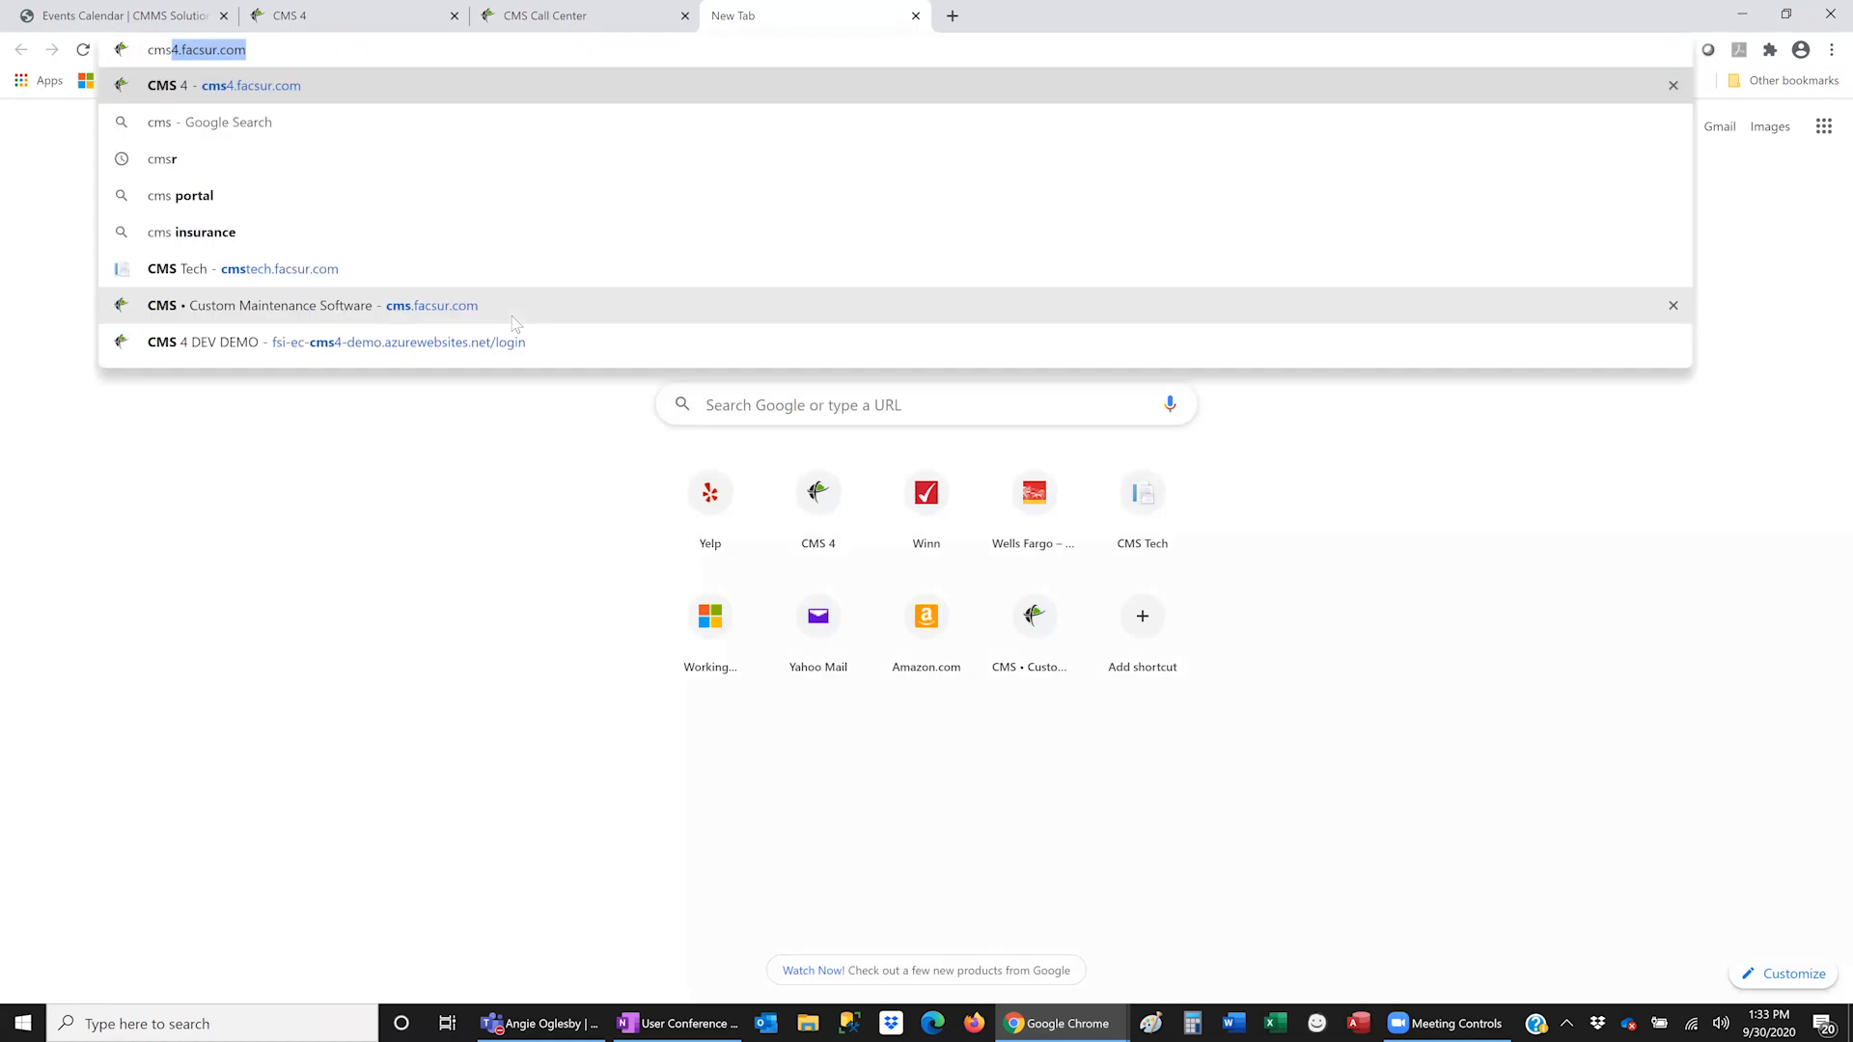
pyautogui.write('te')
pyautogui.press('Return')
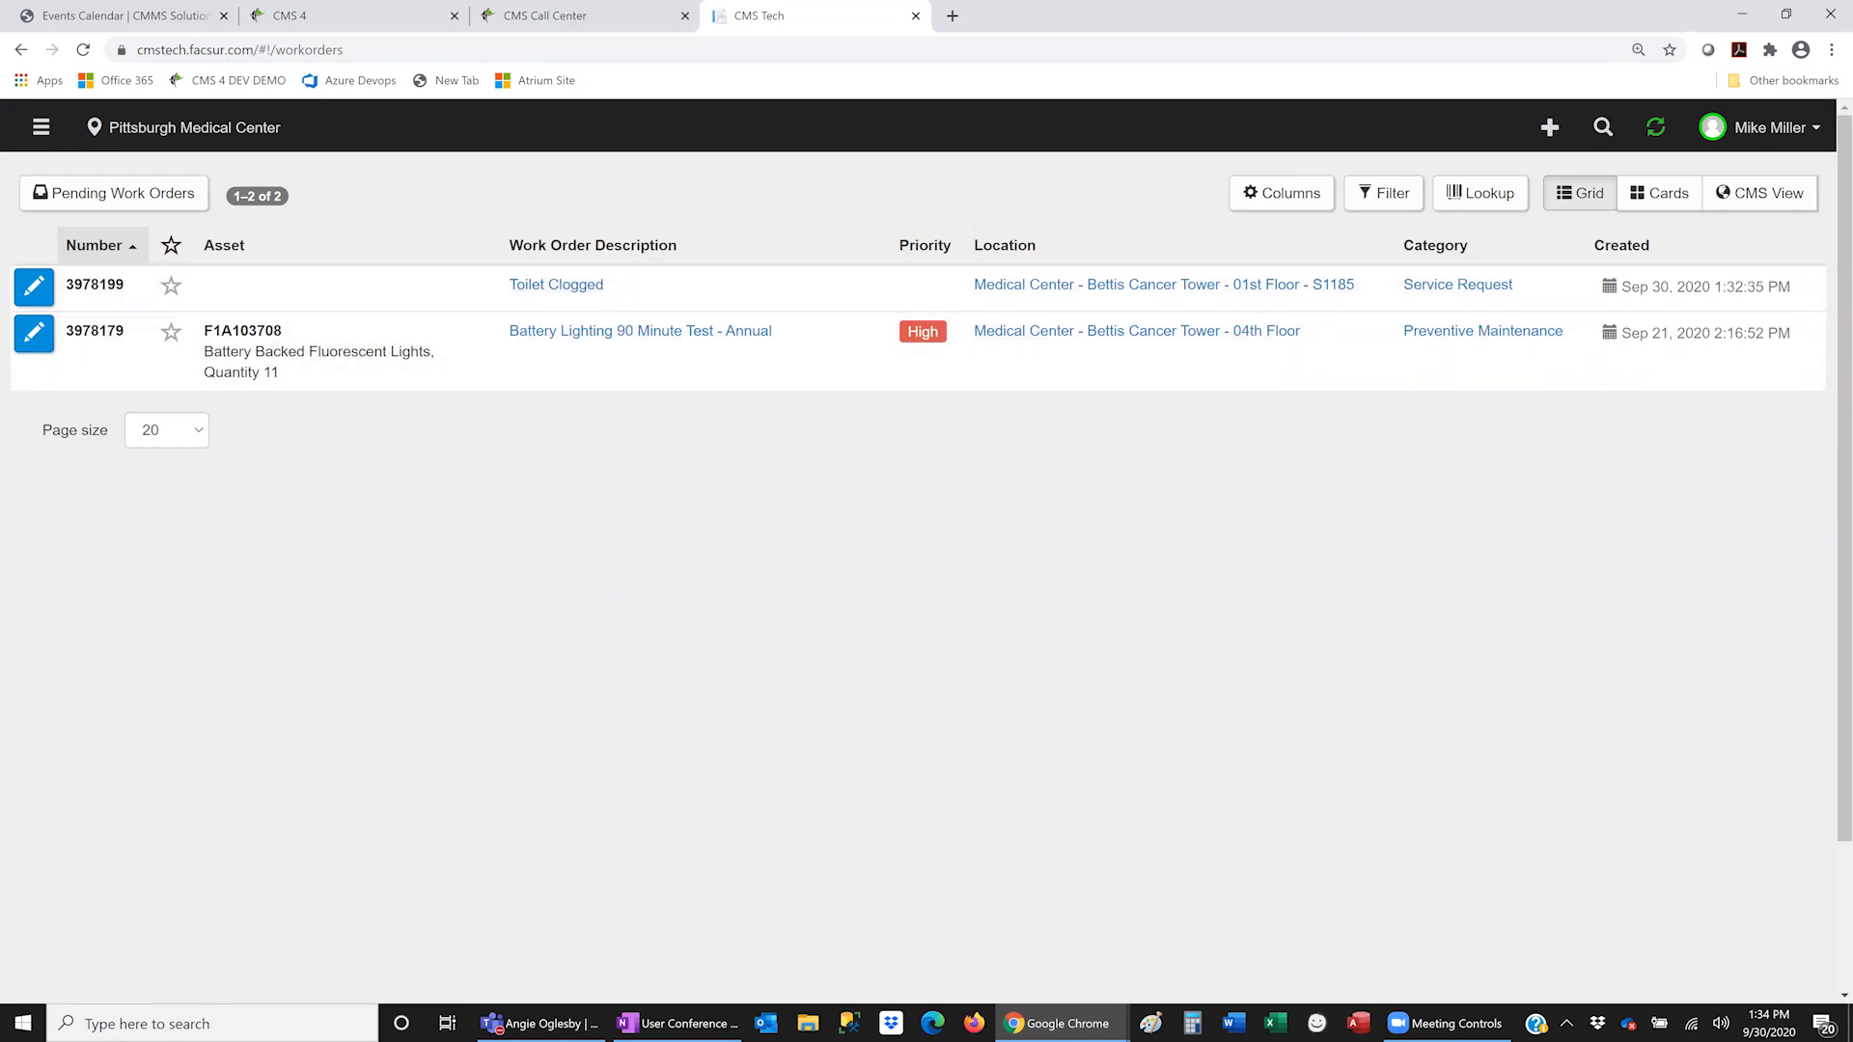
# - Open work order 3978199 and view restroom S1185 on the CMS View floor plan
pyautogui.click(38, 287)
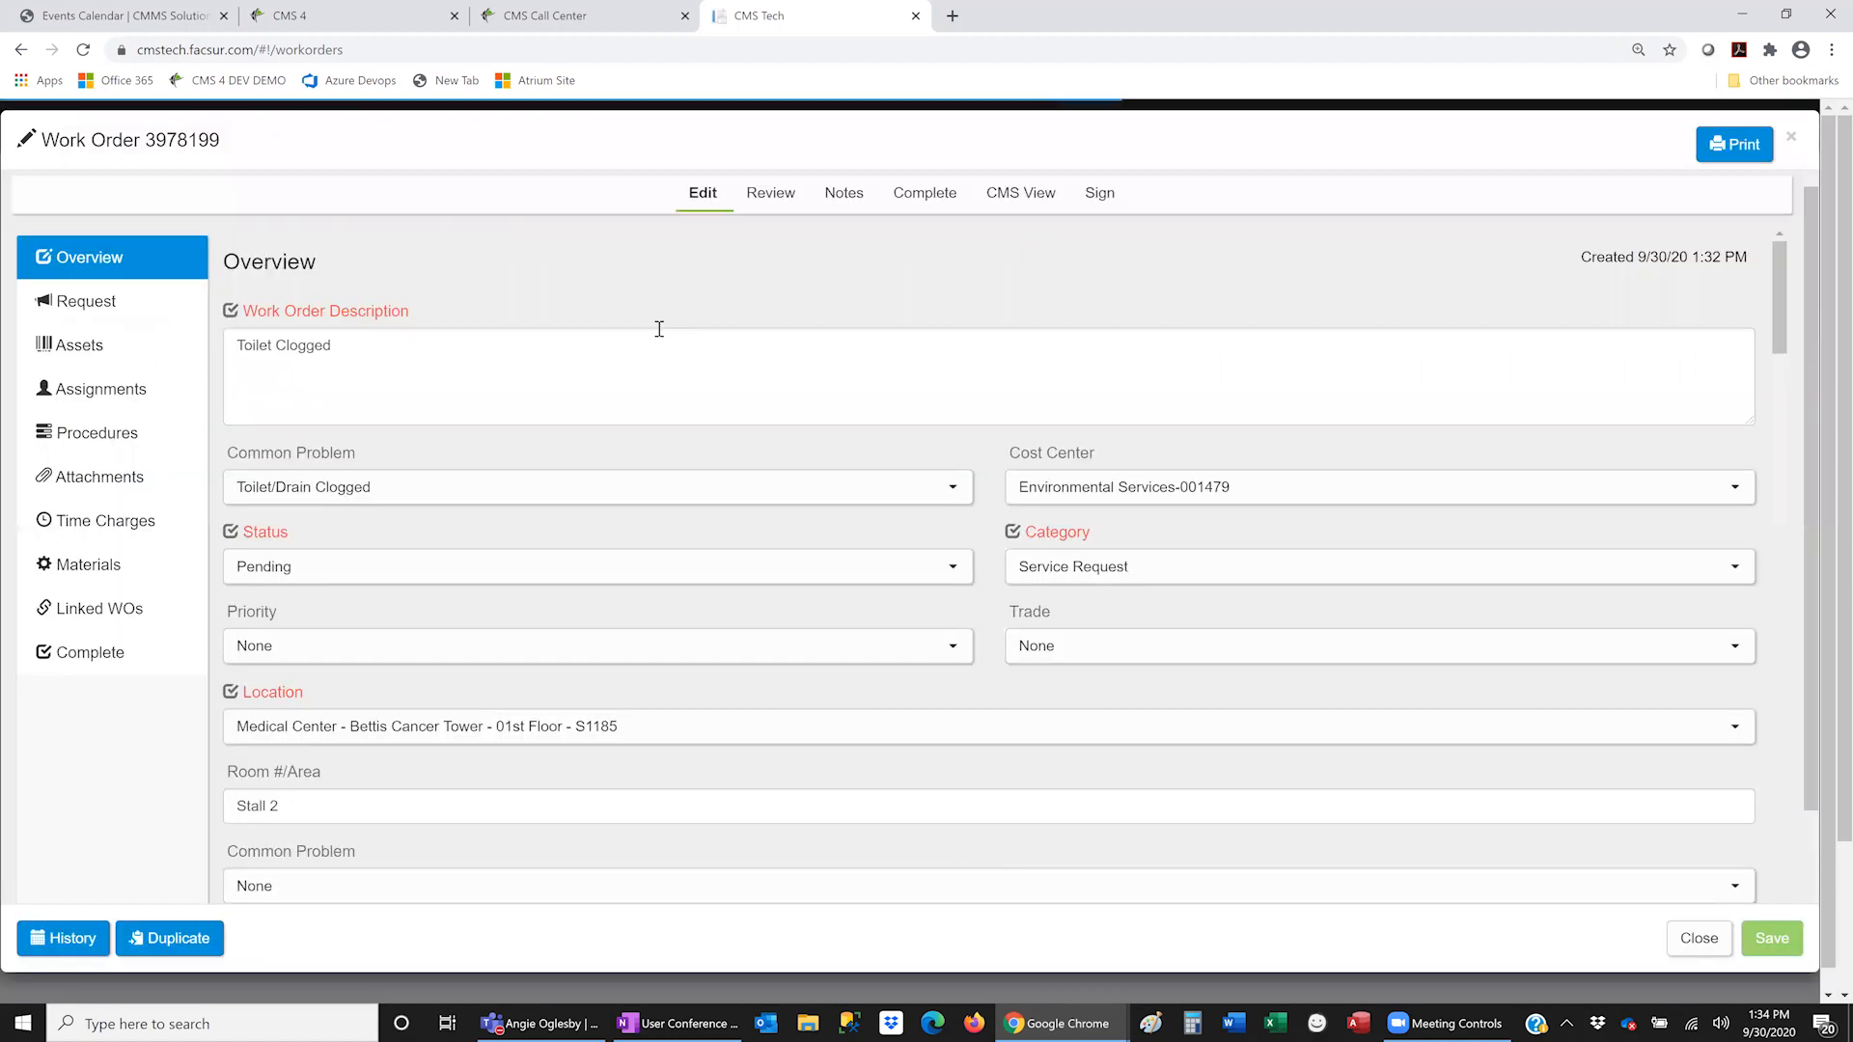
pyautogui.click(1016, 198)
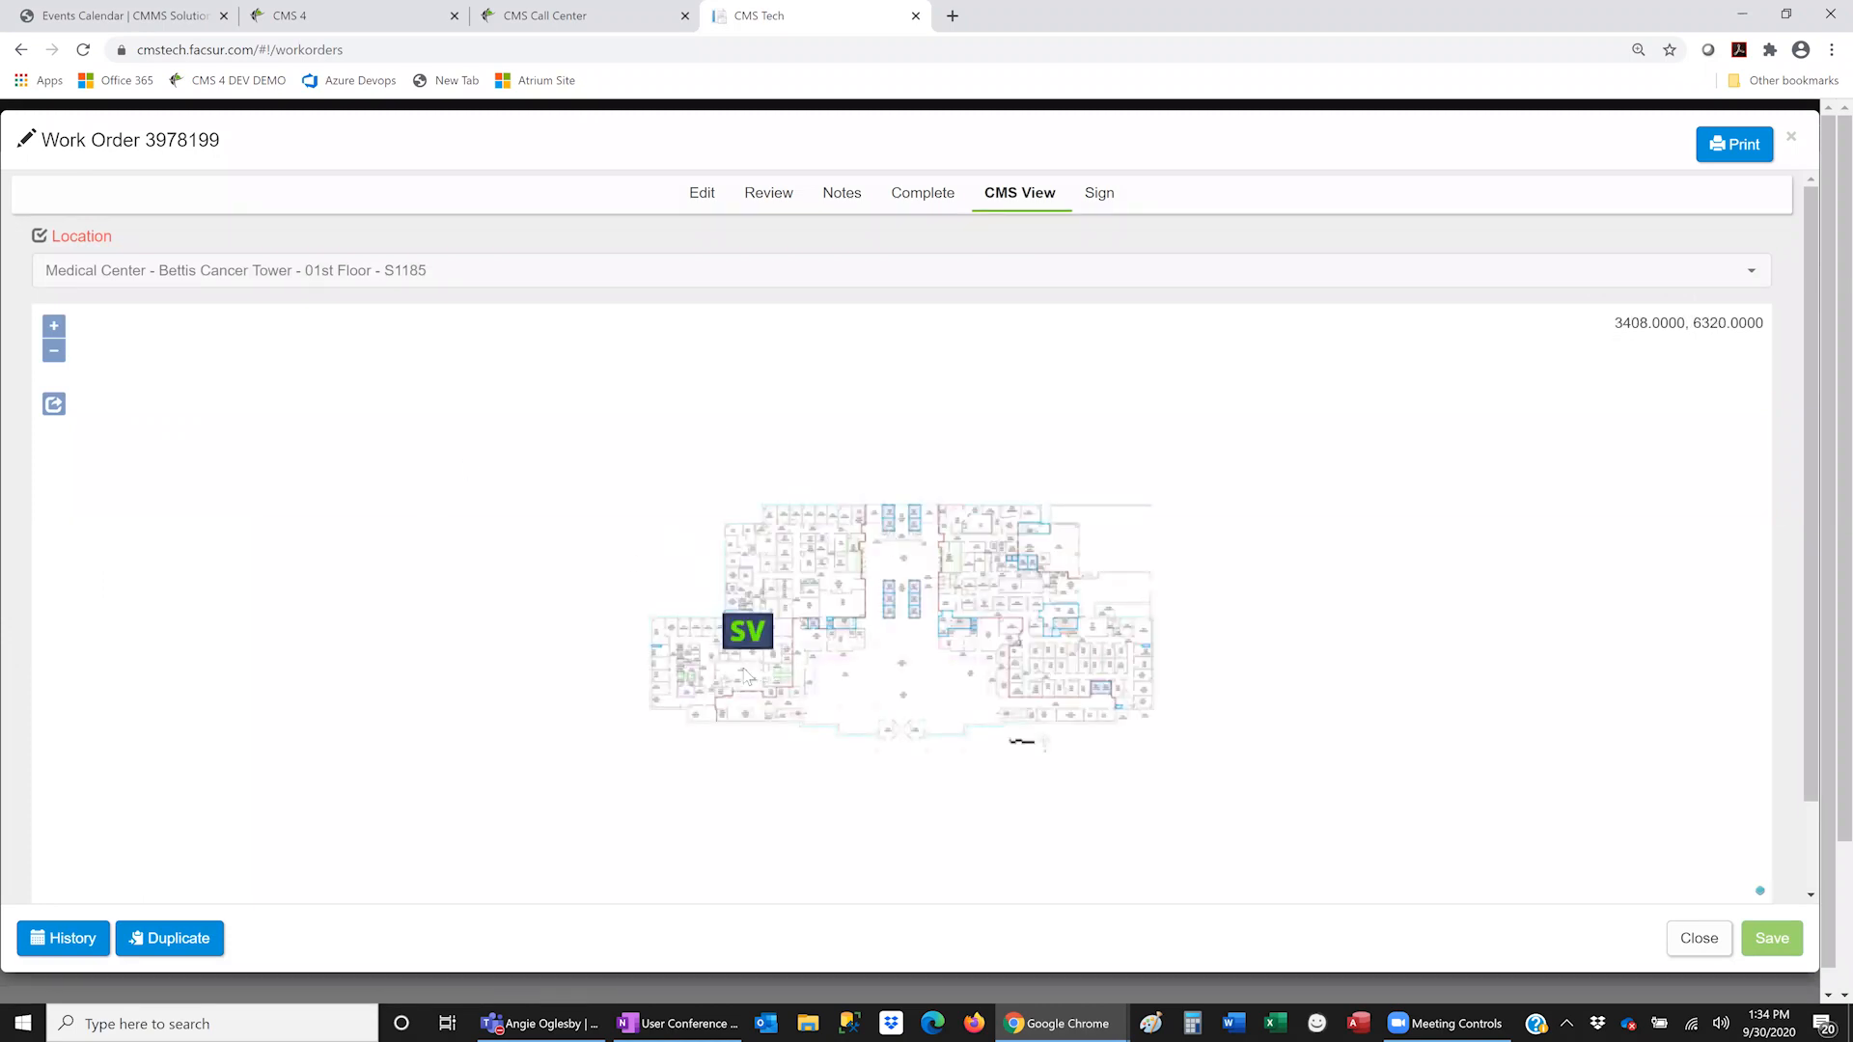
pyautogui.scroll(2, 744, 676)
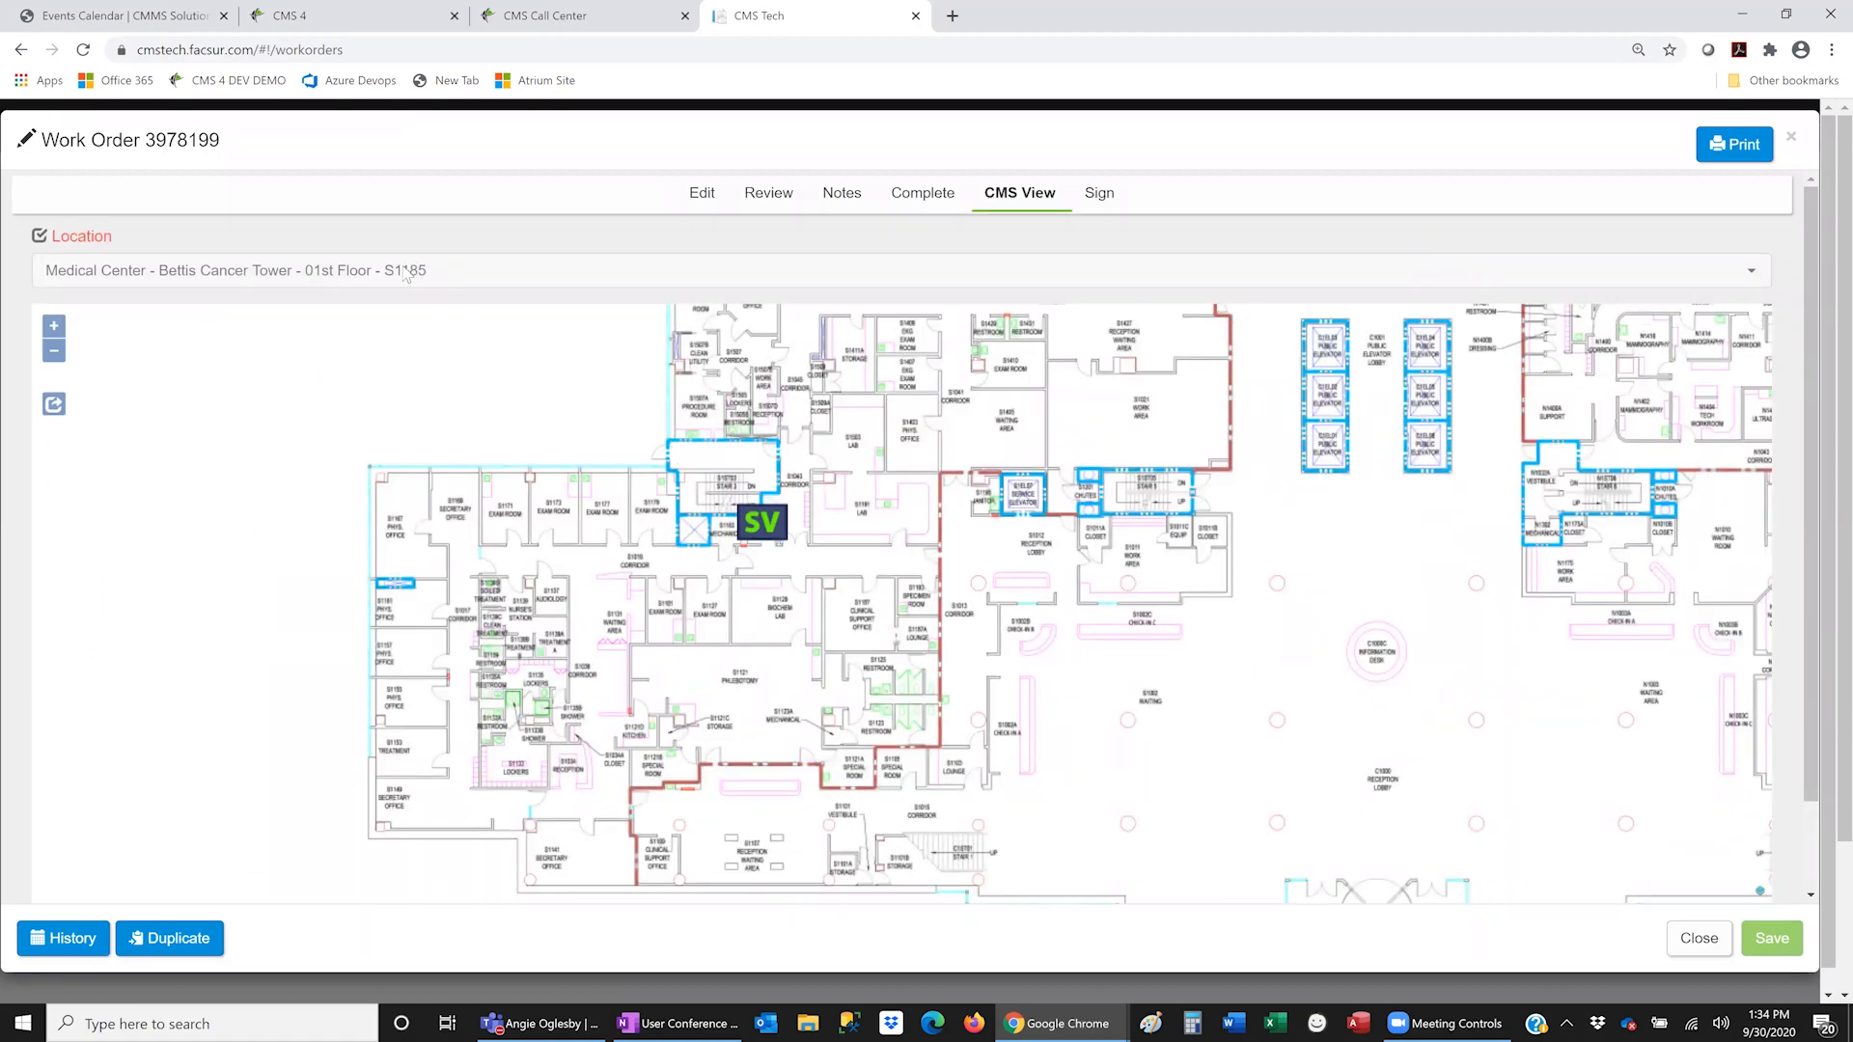
pyautogui.scroll(4, 763, 526)
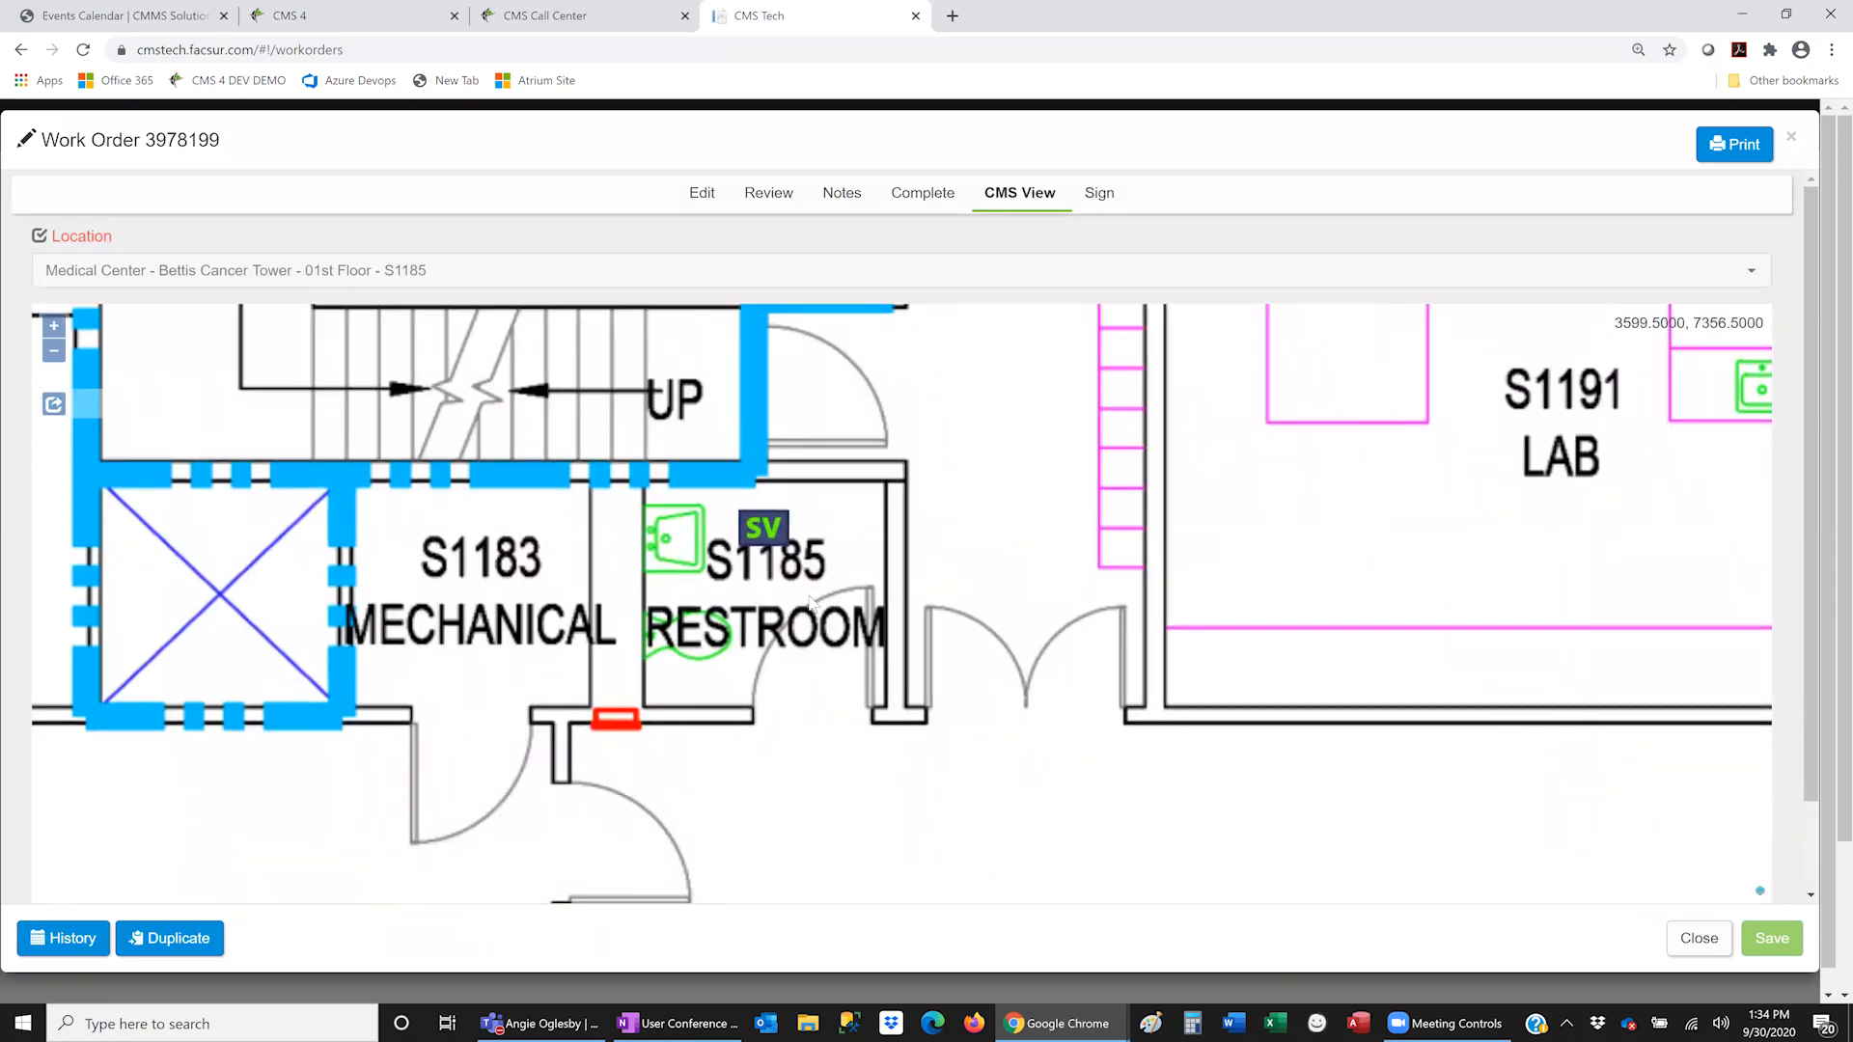
pyautogui.scroll(-4, 811, 603)
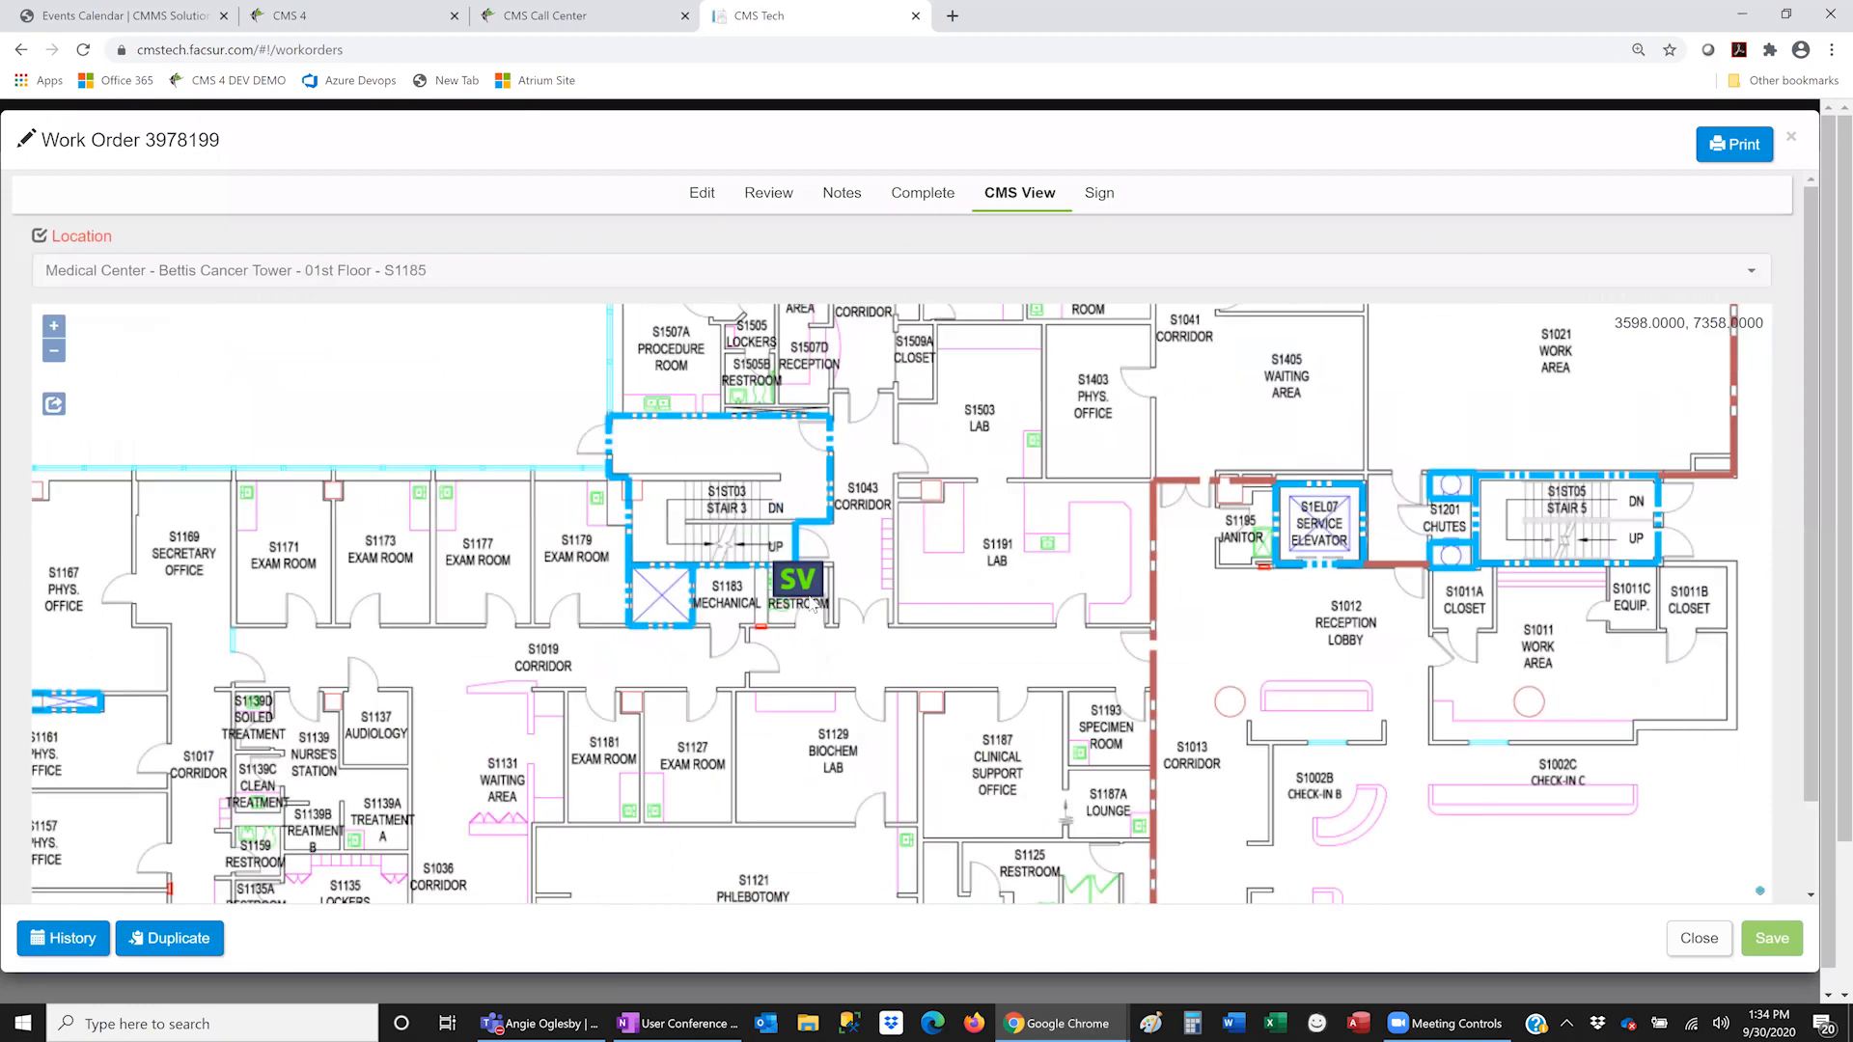
pyautogui.scroll(-3, 811, 602)
pyautogui.scroll(2, 810, 599)
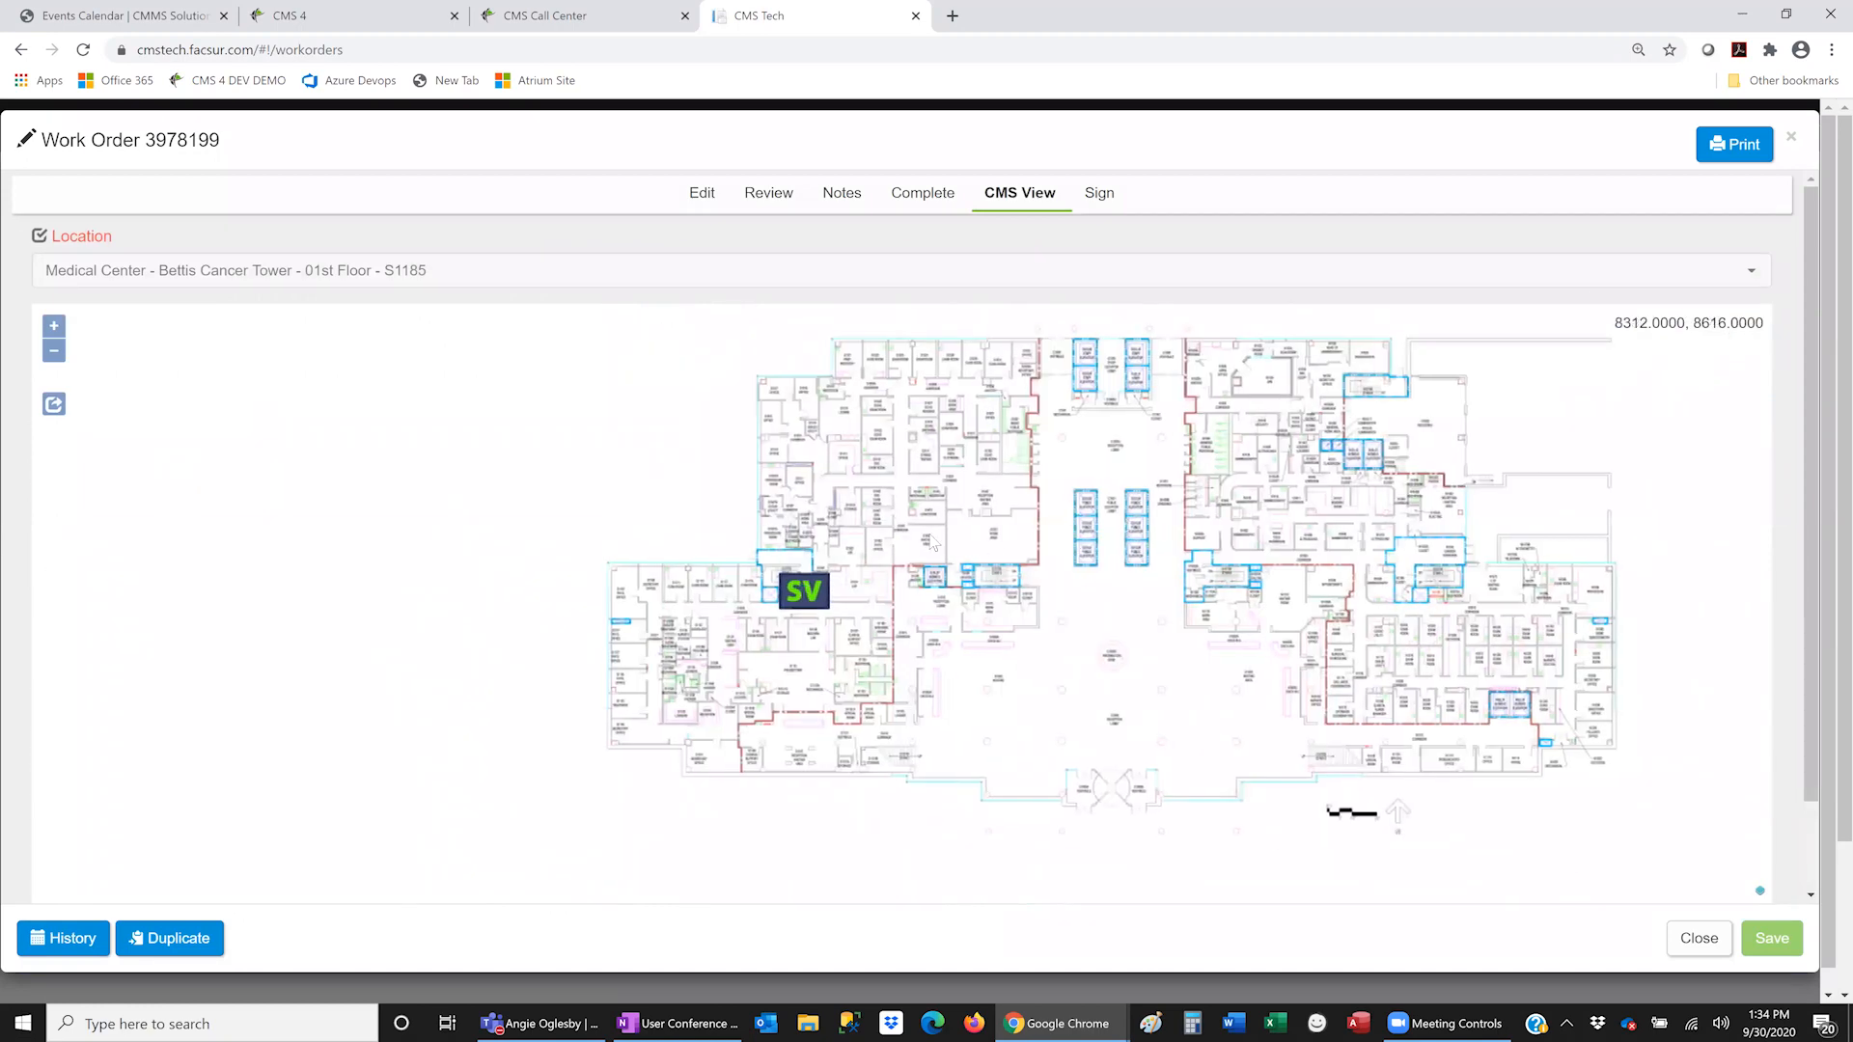
# - Pan and zoom the floor plan to recentre the building, then close the work order
pyautogui.moveTo(1125, 513); pyautogui.dragTo(917, 534)
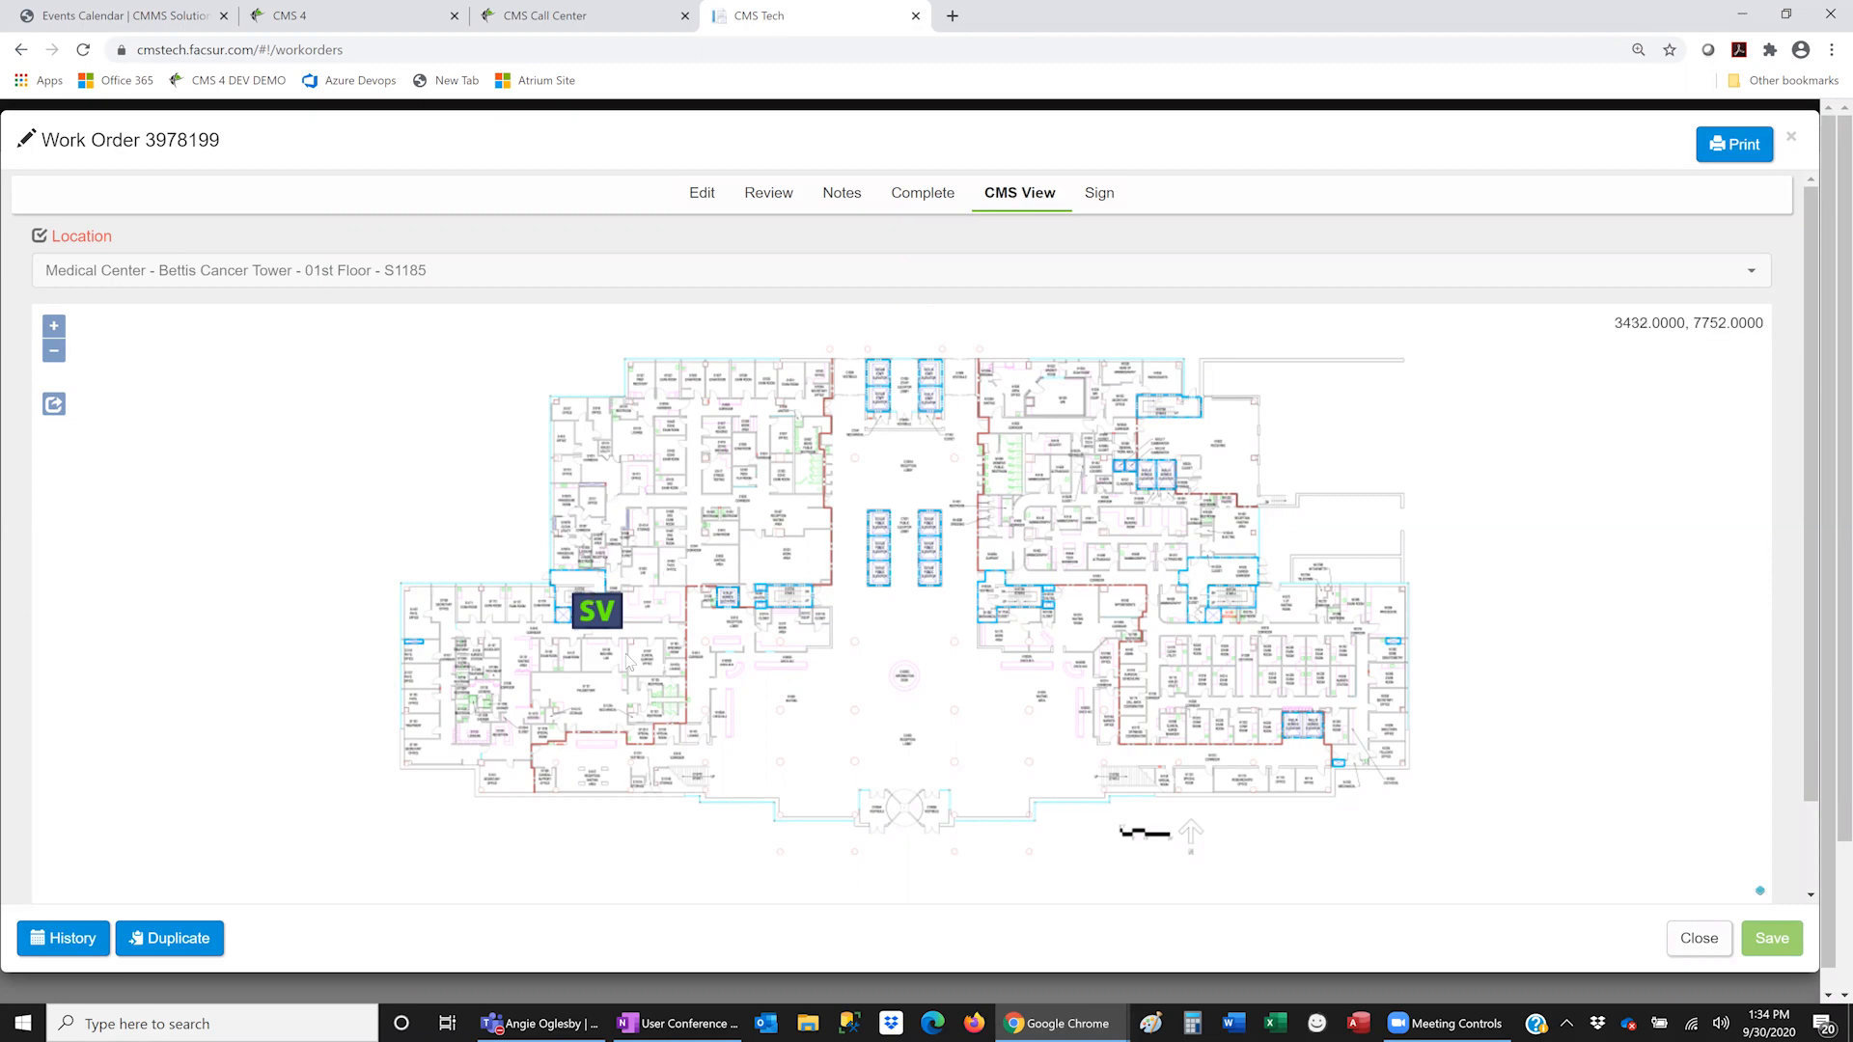
pyautogui.scroll(1, 628, 662)
pyautogui.scroll(2, 558, 580)
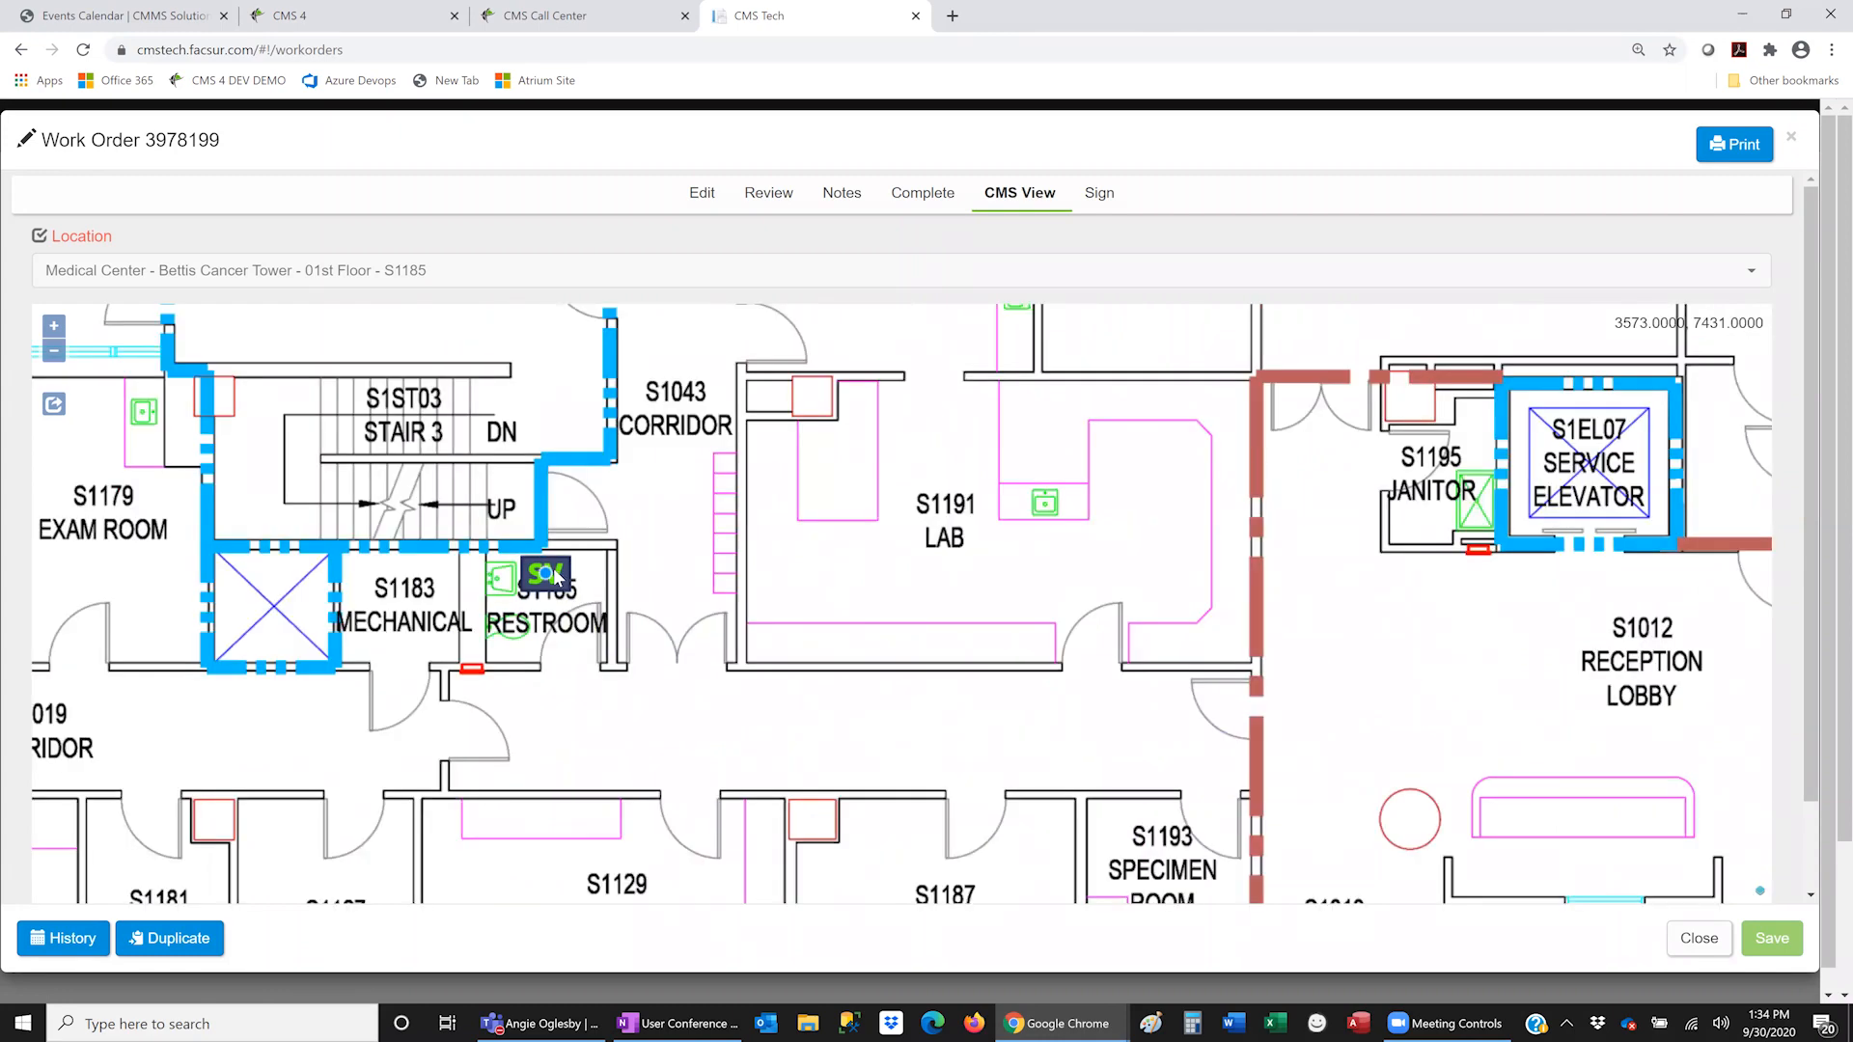
pyautogui.scroll(-4, 555, 577)
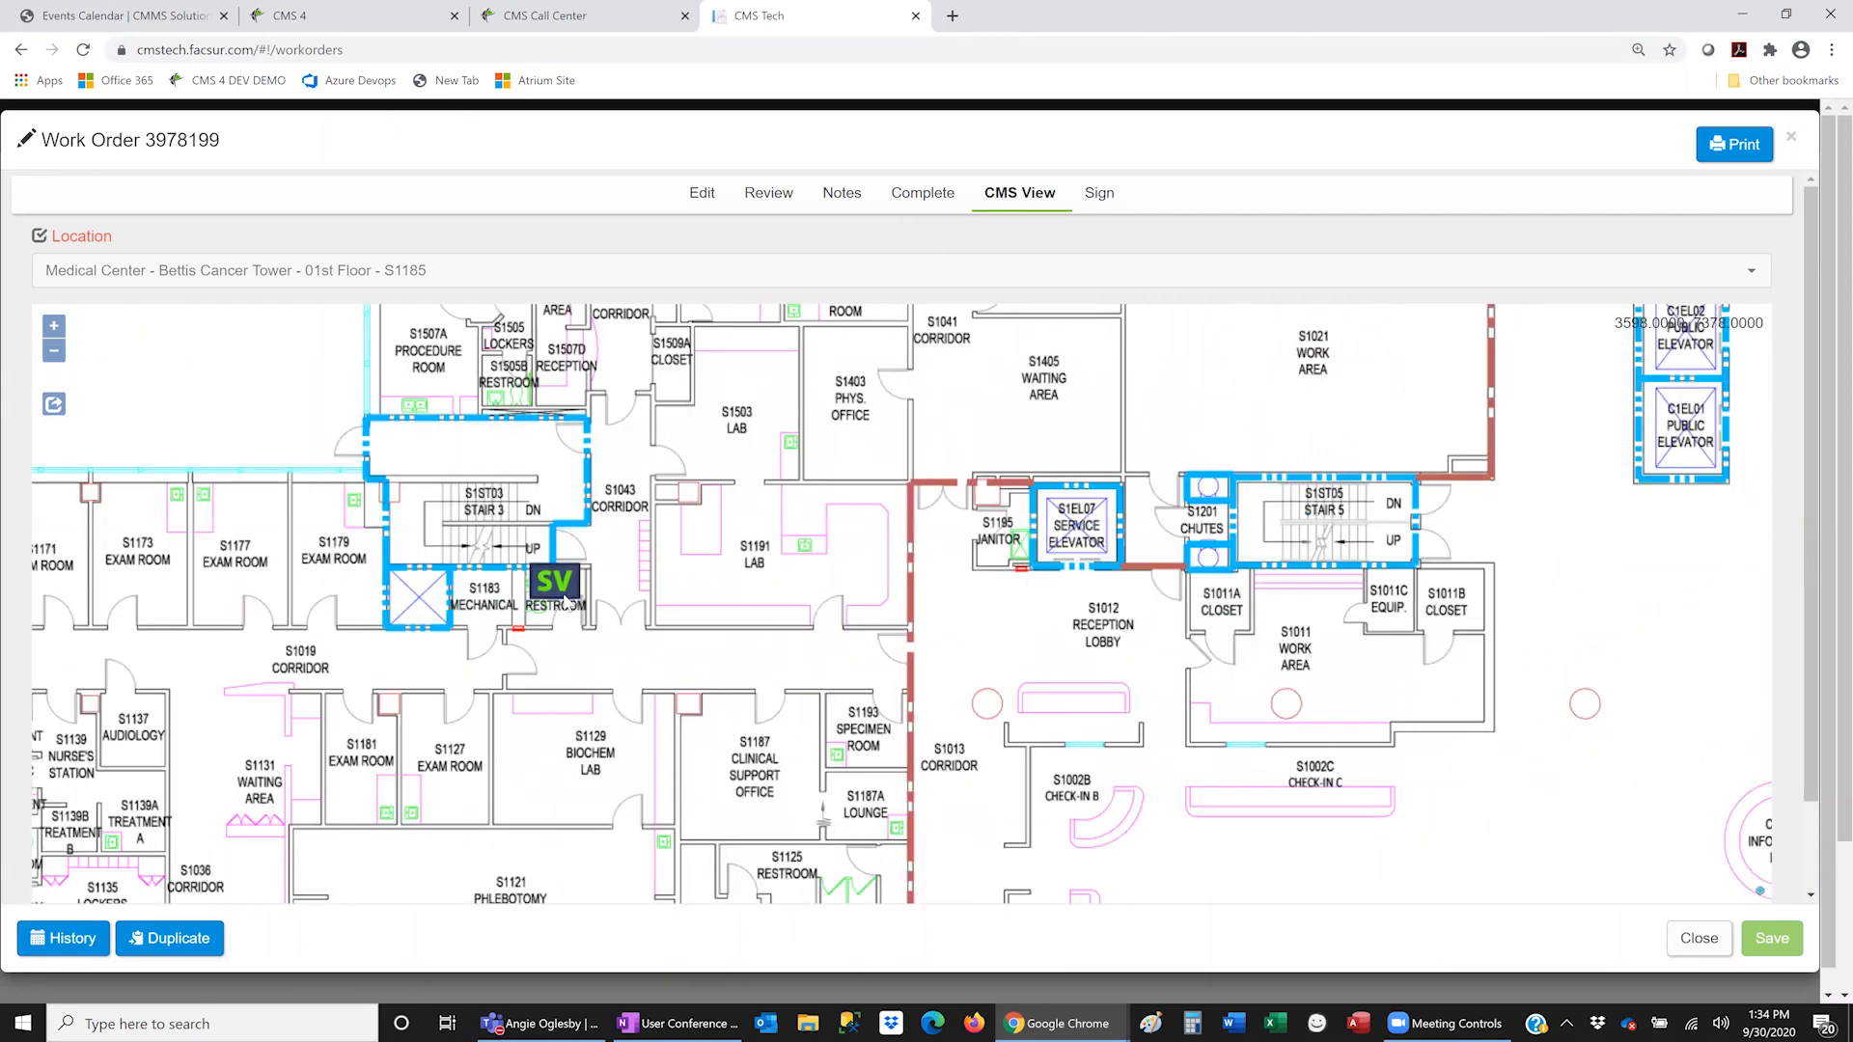
pyautogui.scroll(-1, 568, 618)
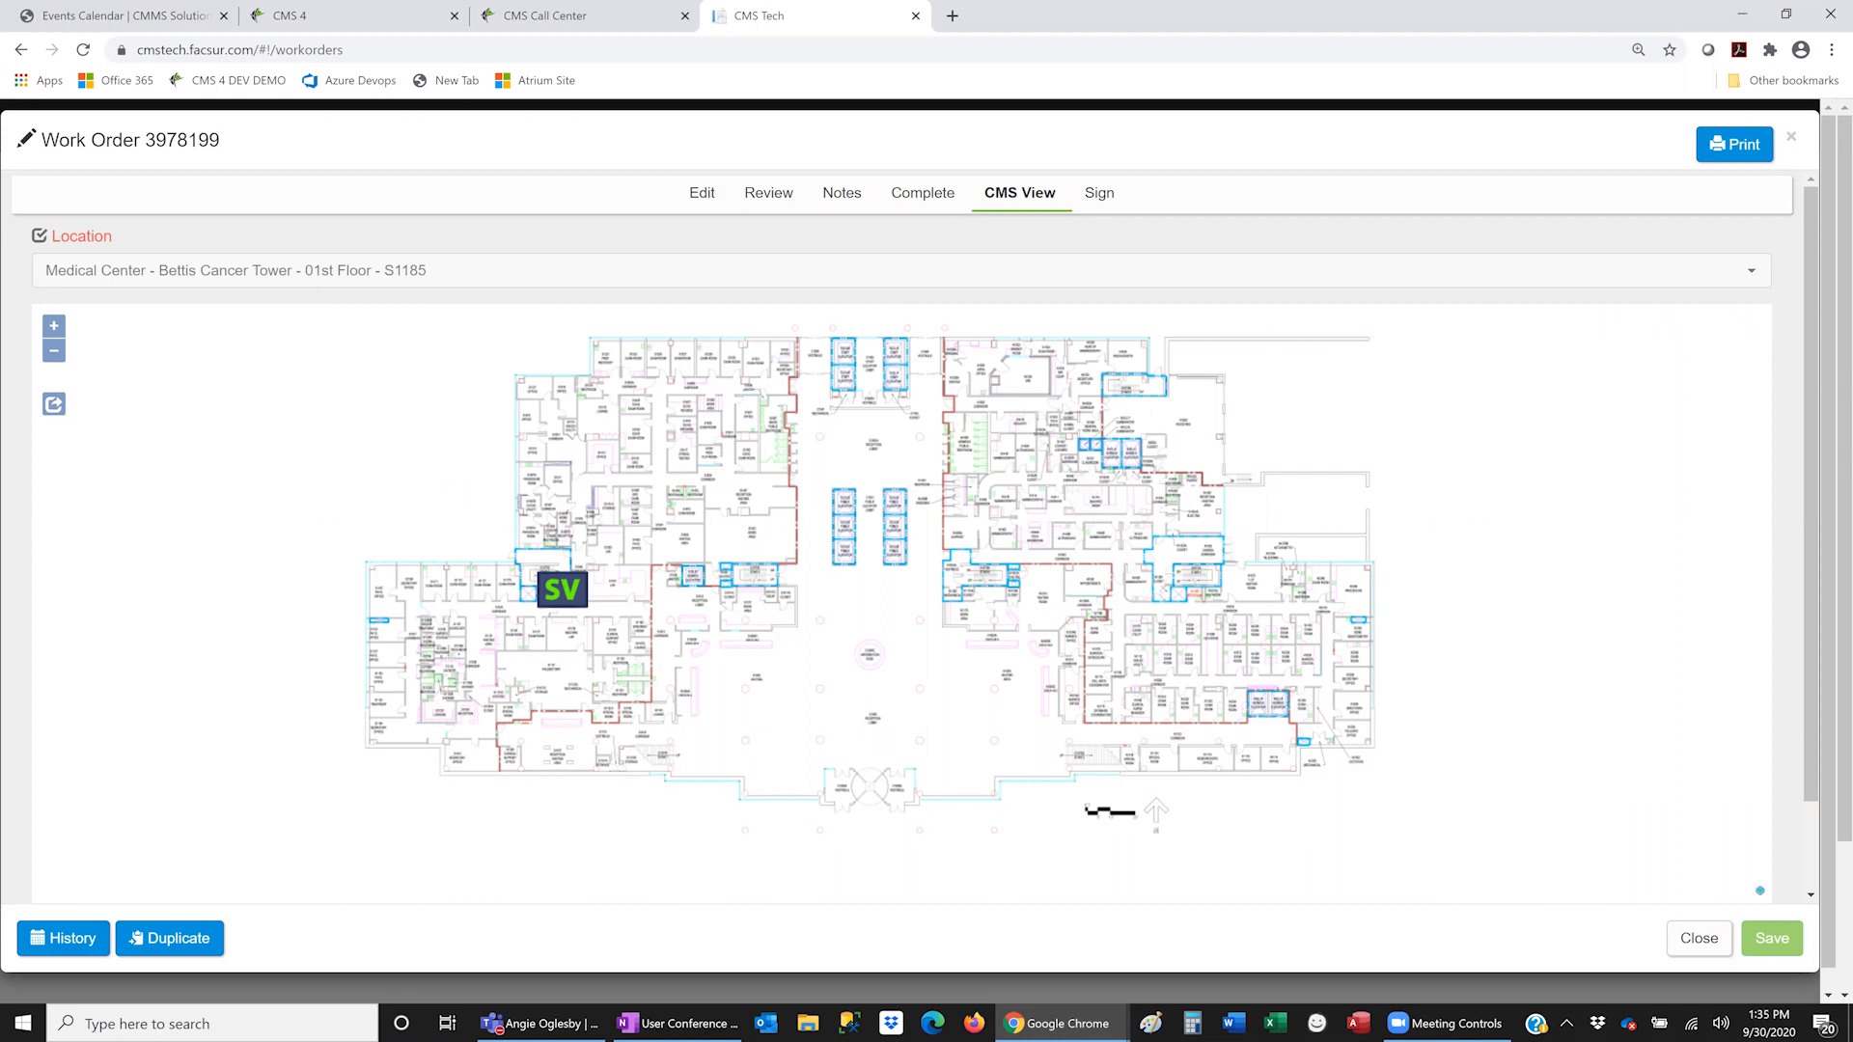
pyautogui.hotkey('alt', 'Tab')
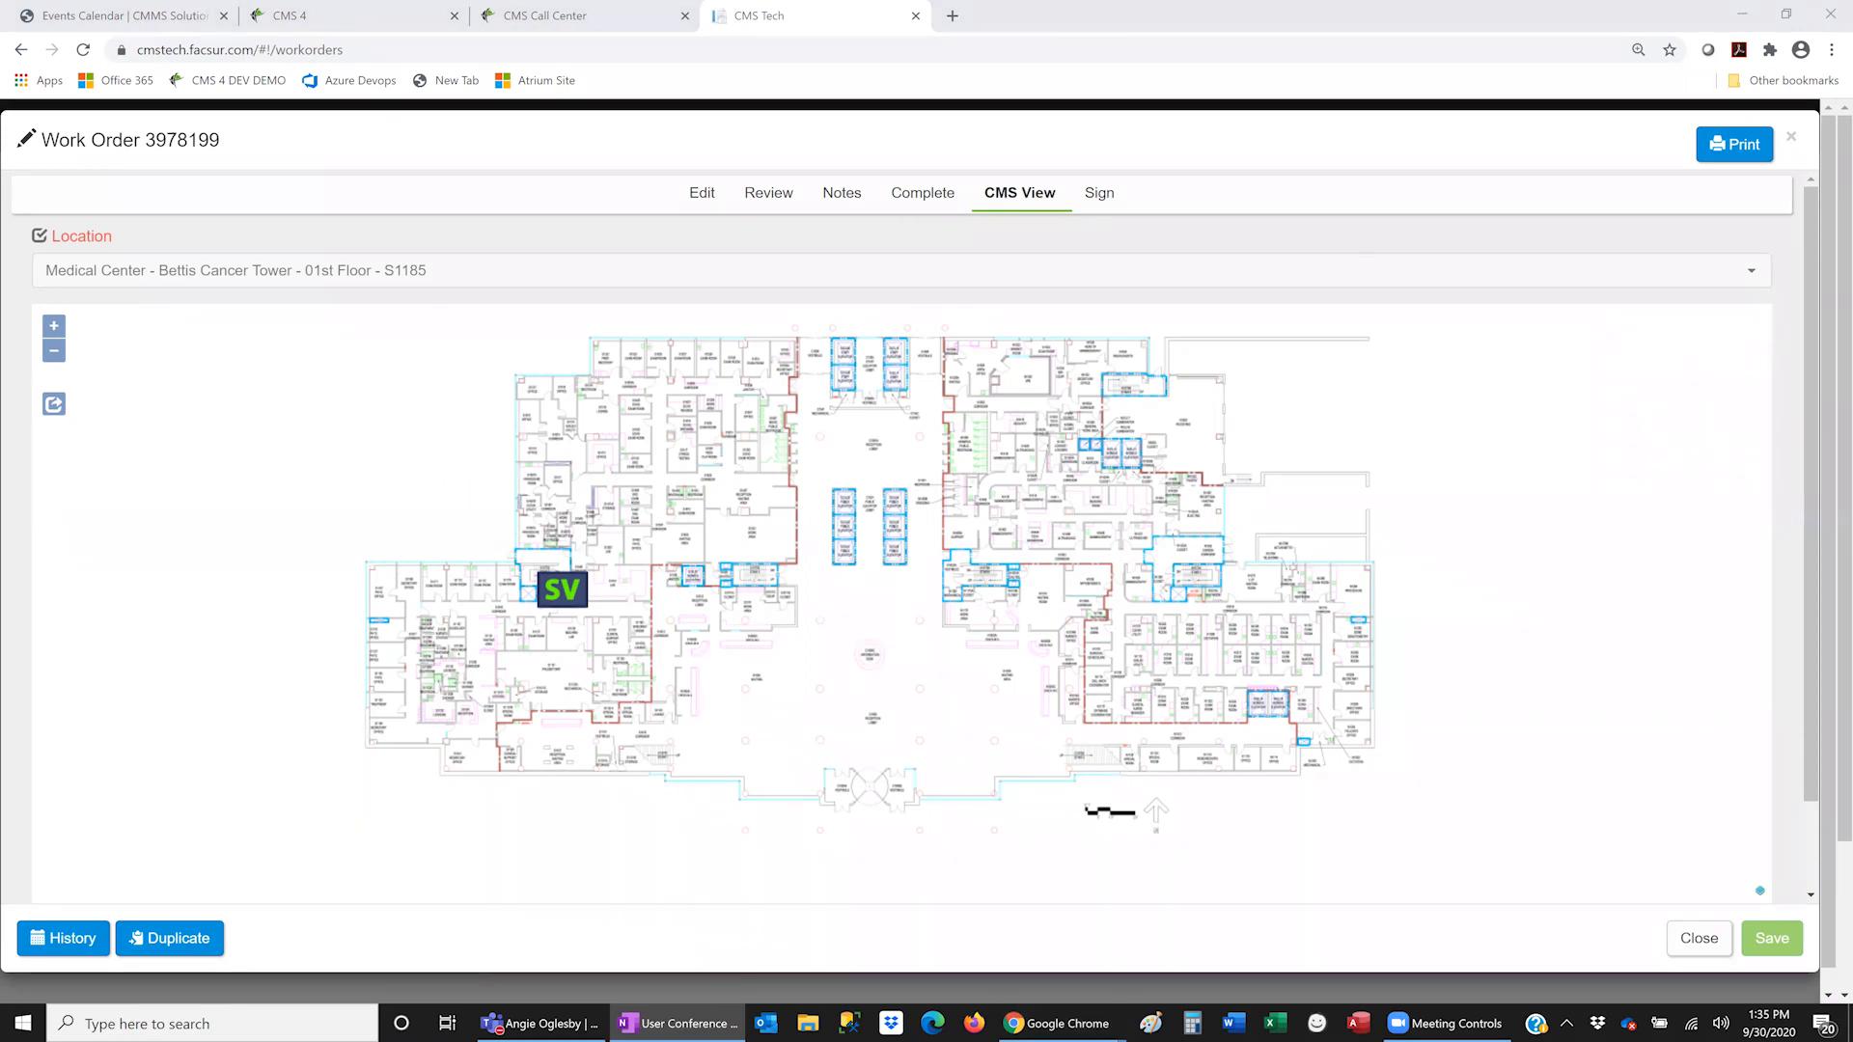
pyautogui.click(1699, 938)
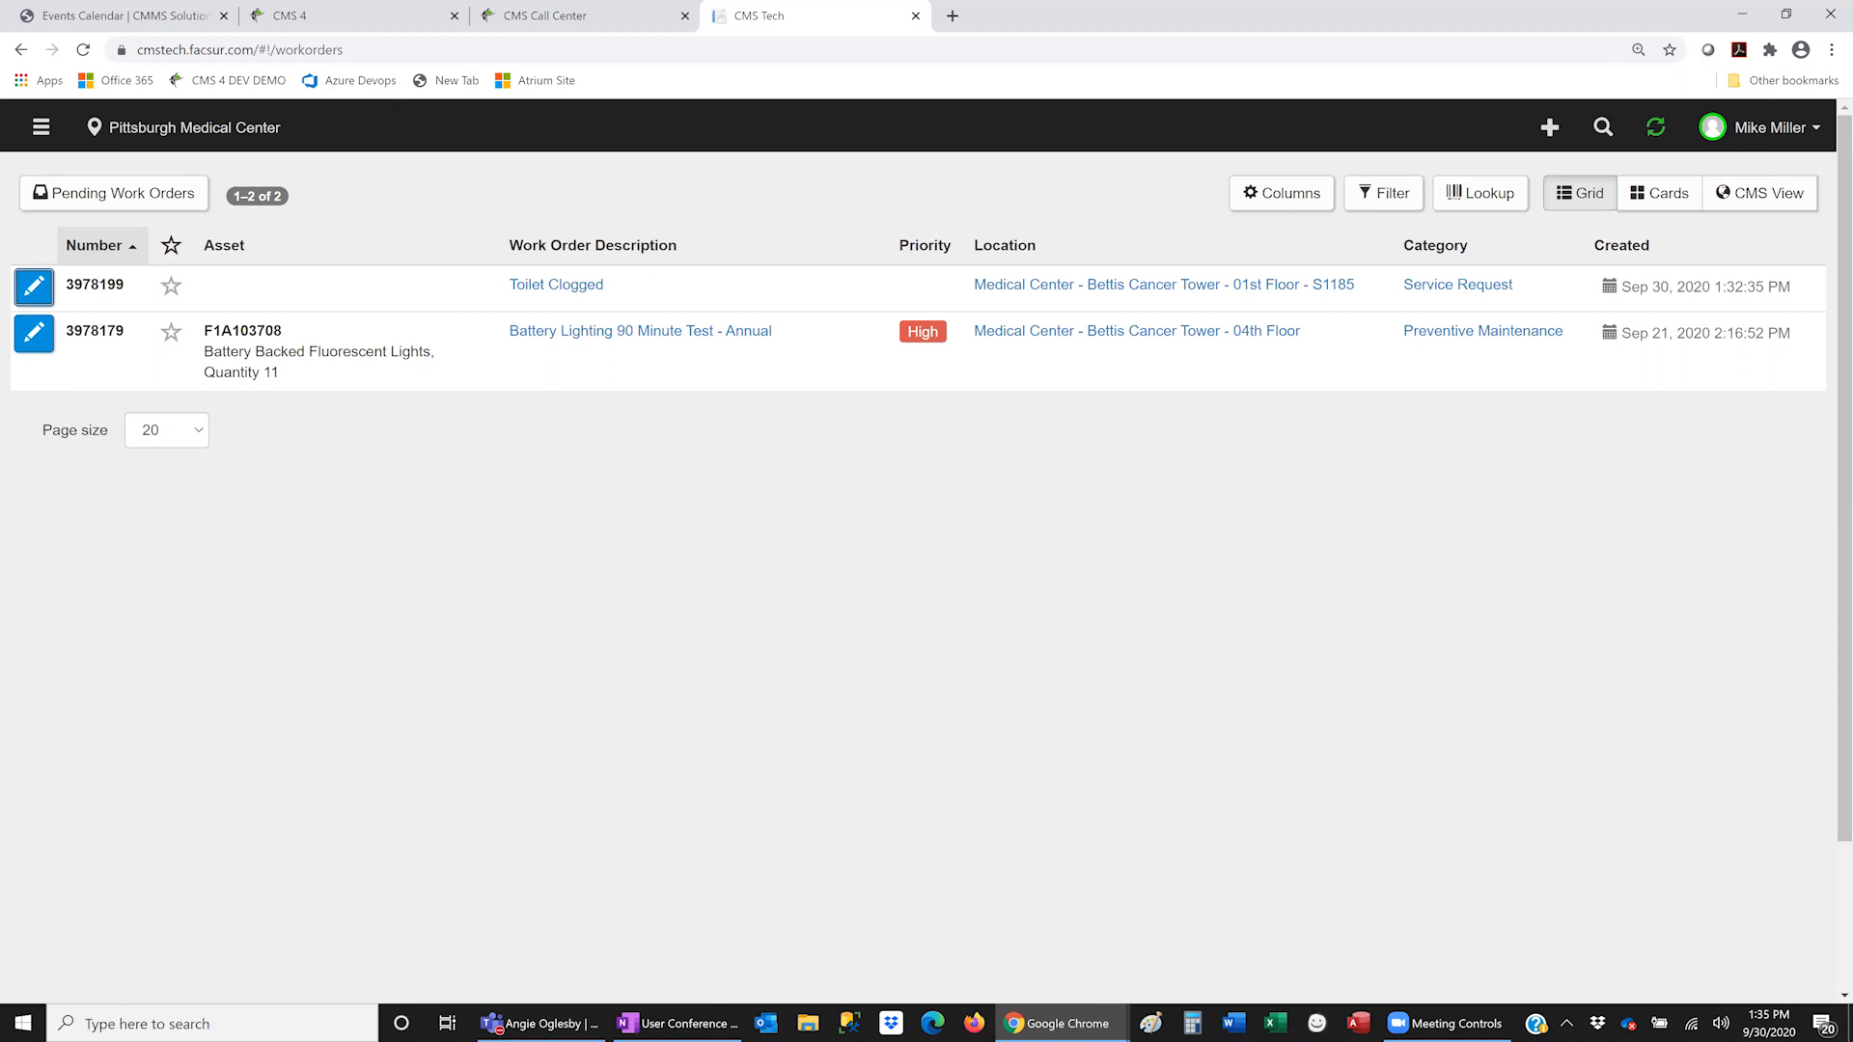
# - Open My Profile from the account menu and cancel the Change Password form unsubmitted
pyautogui.click(1790, 130)
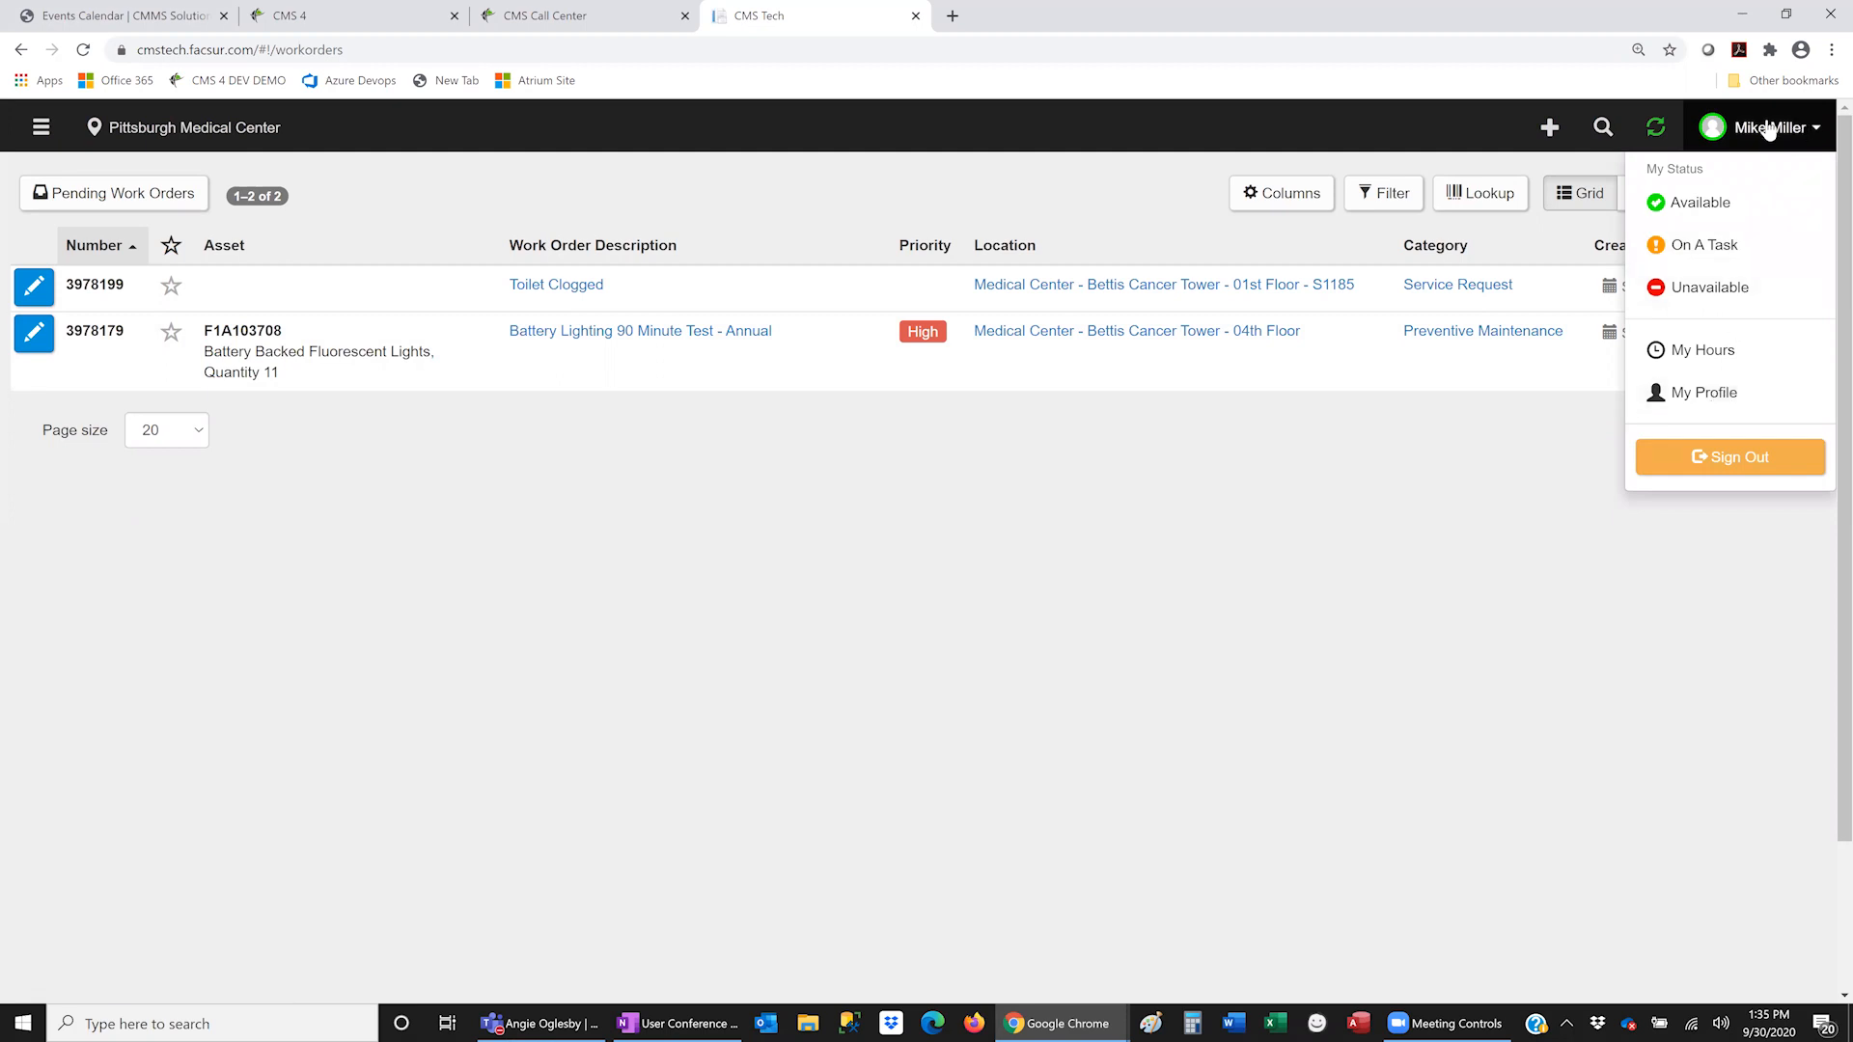
pyautogui.click(1732, 402)
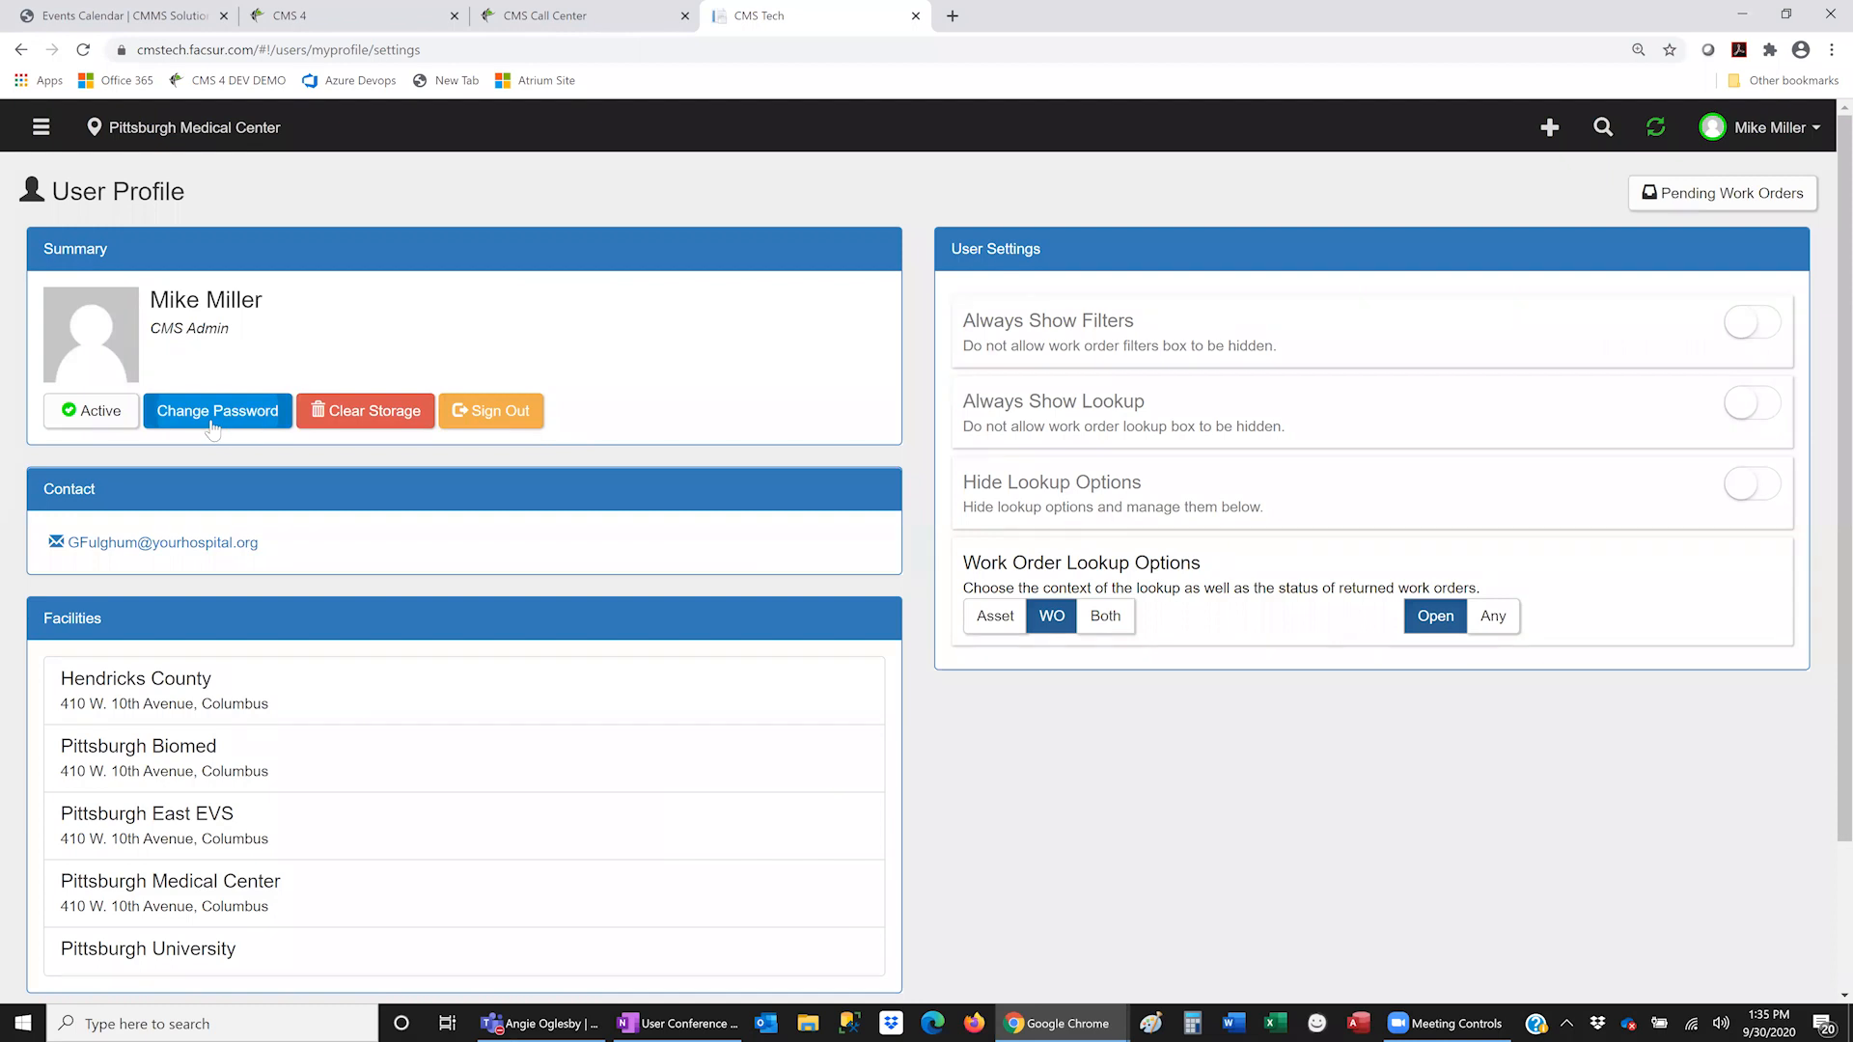
pyautogui.click(212, 417)
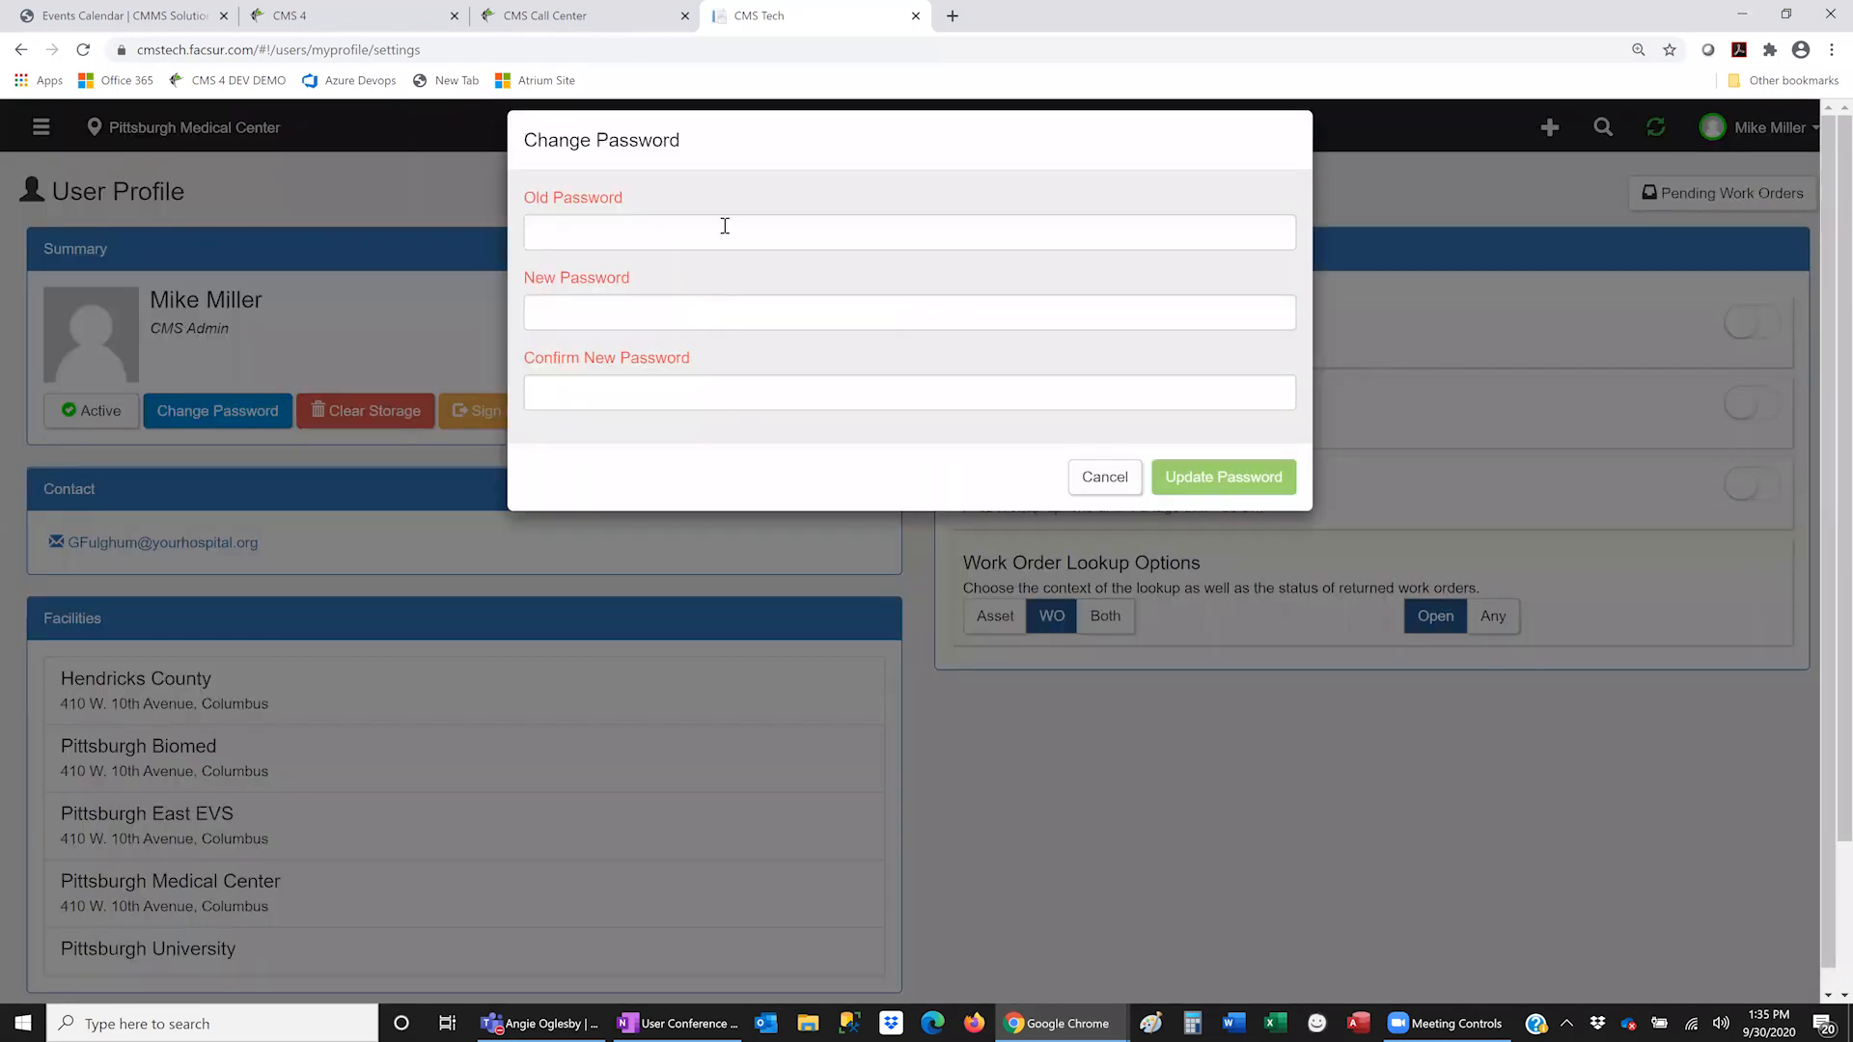
pyautogui.click(664, 229)
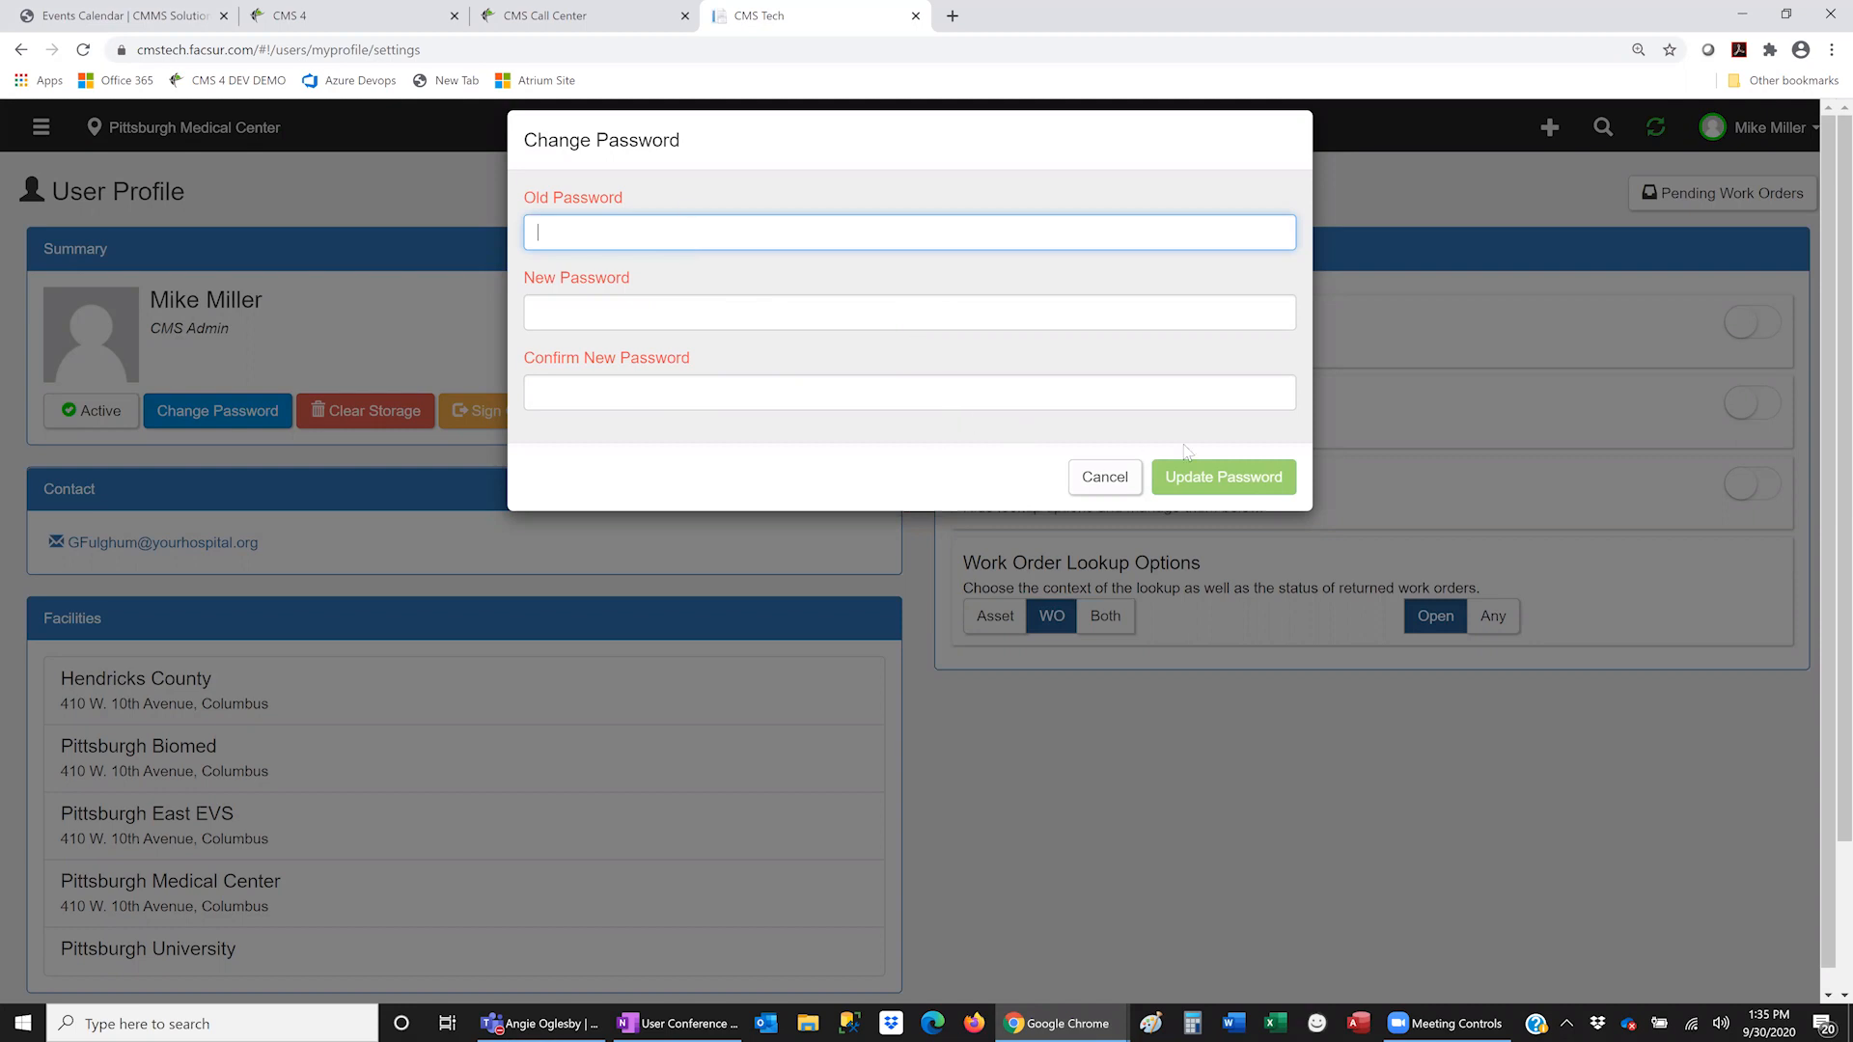
pyautogui.click(1105, 477)
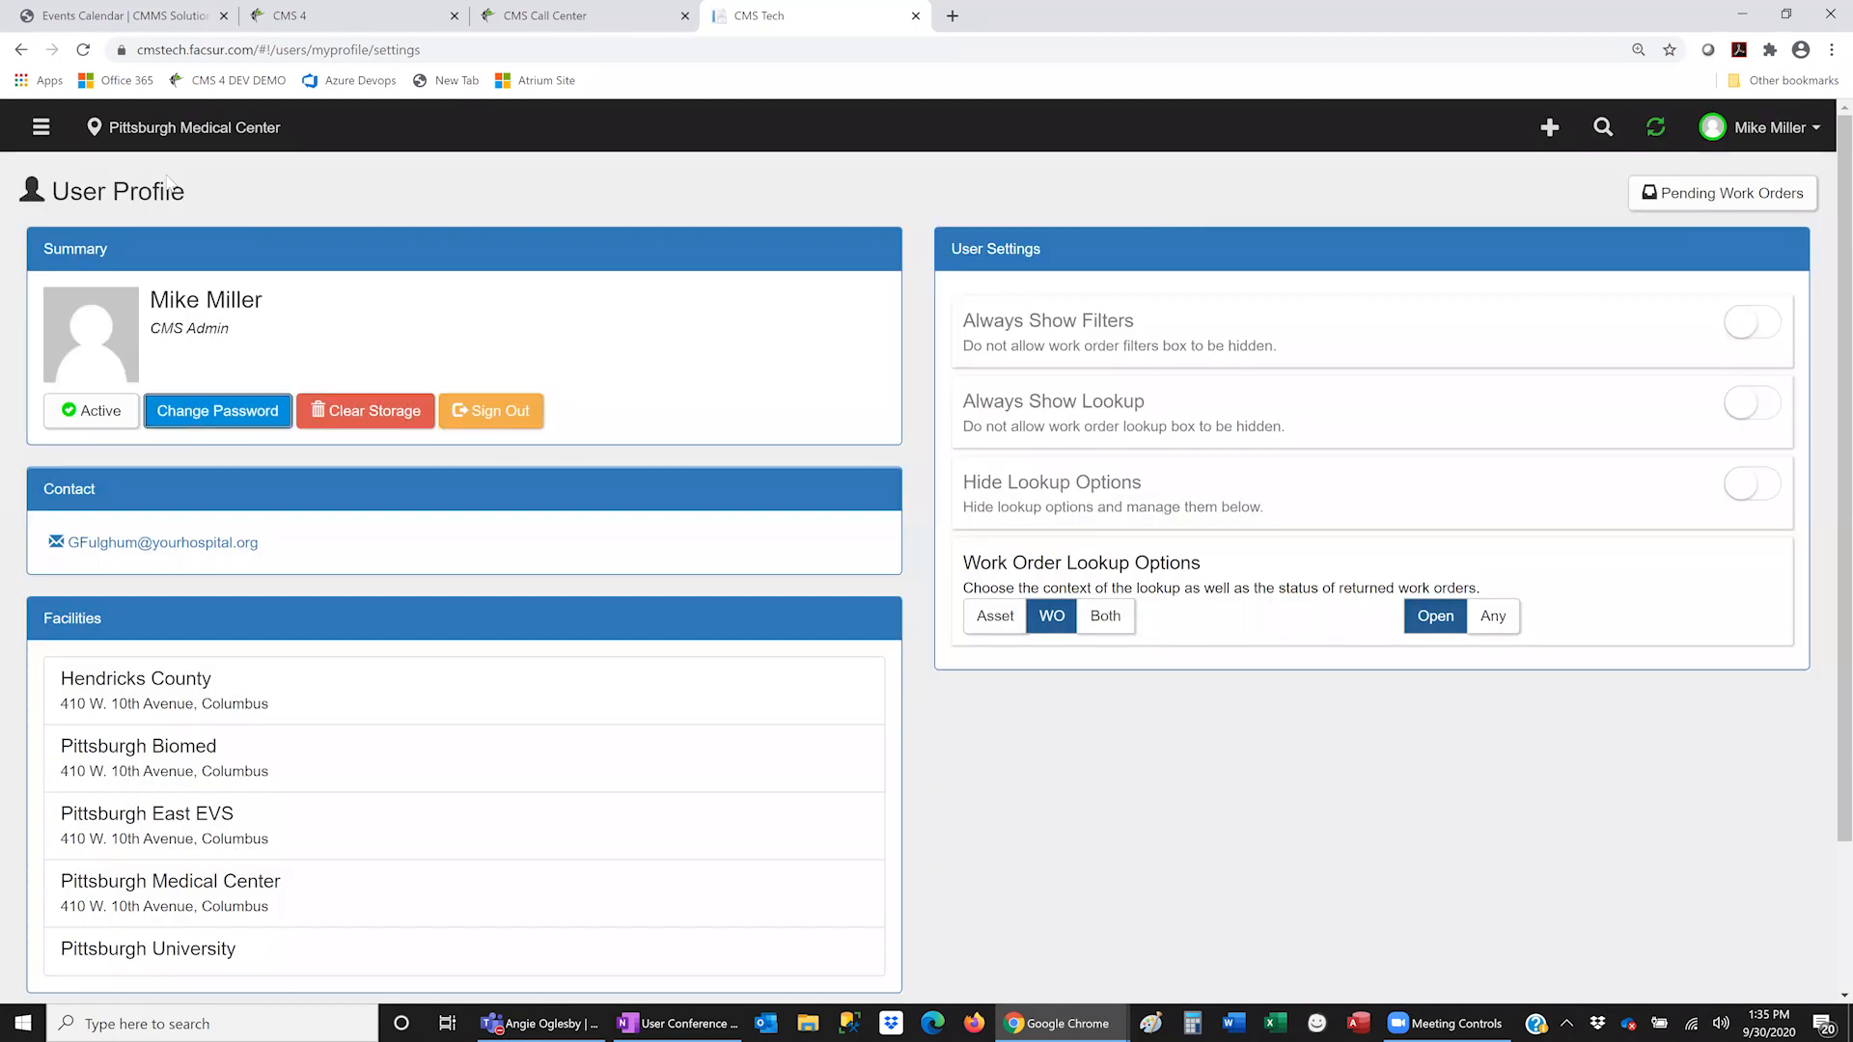
# - Return to Pending Work Orders and reopen work order 3978199
pyautogui.click(43, 133)
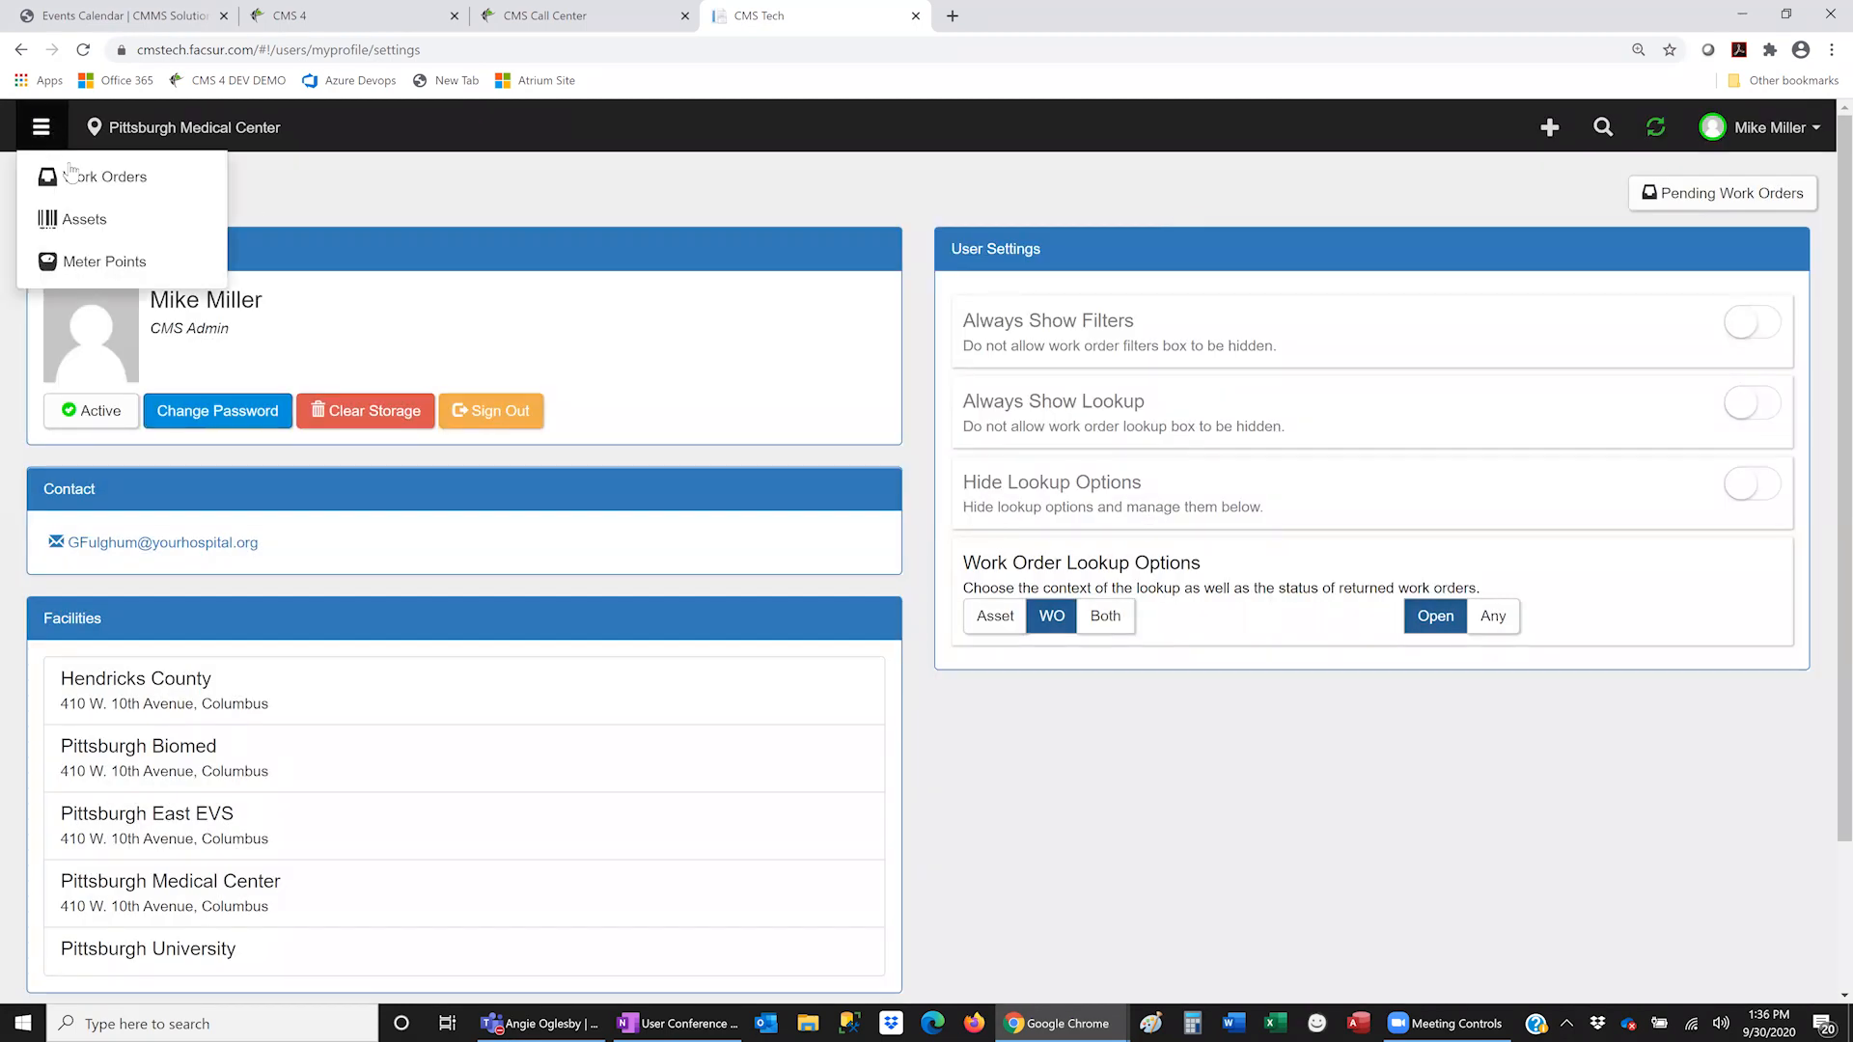
pyautogui.click(1717, 205)
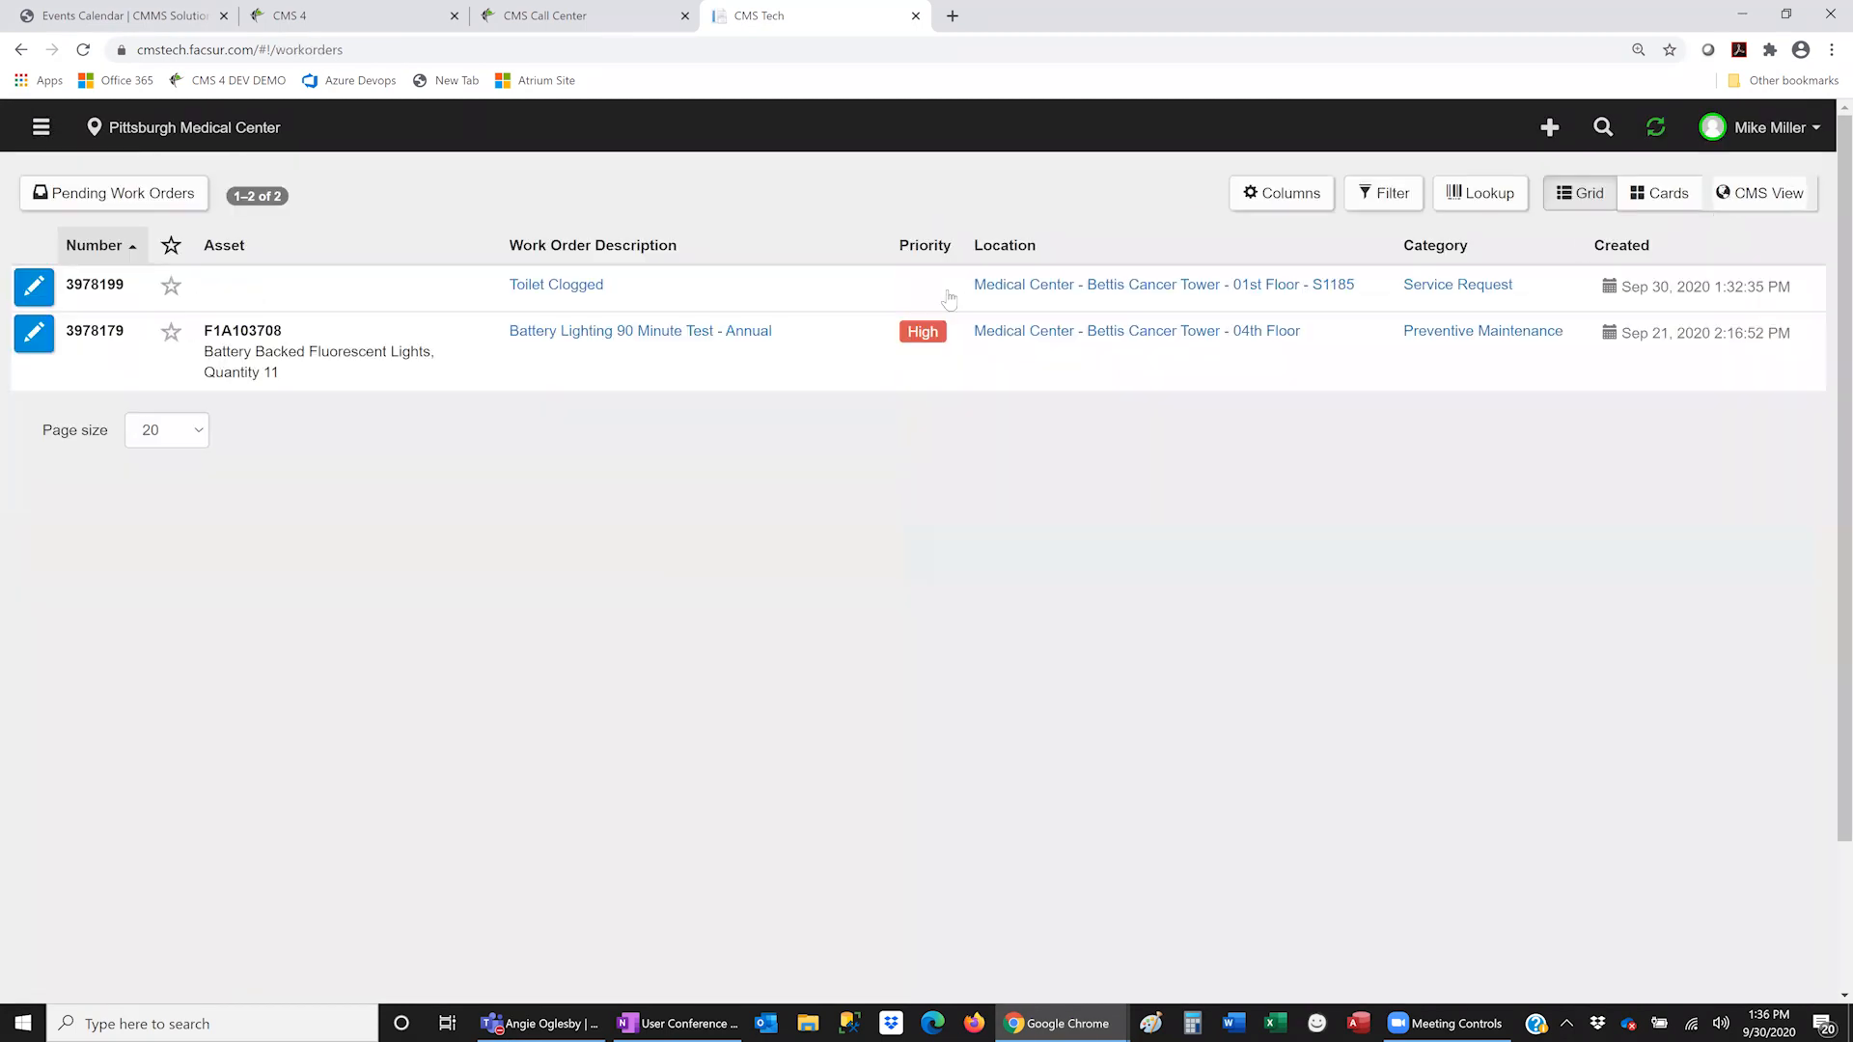
pyautogui.click(35, 287)
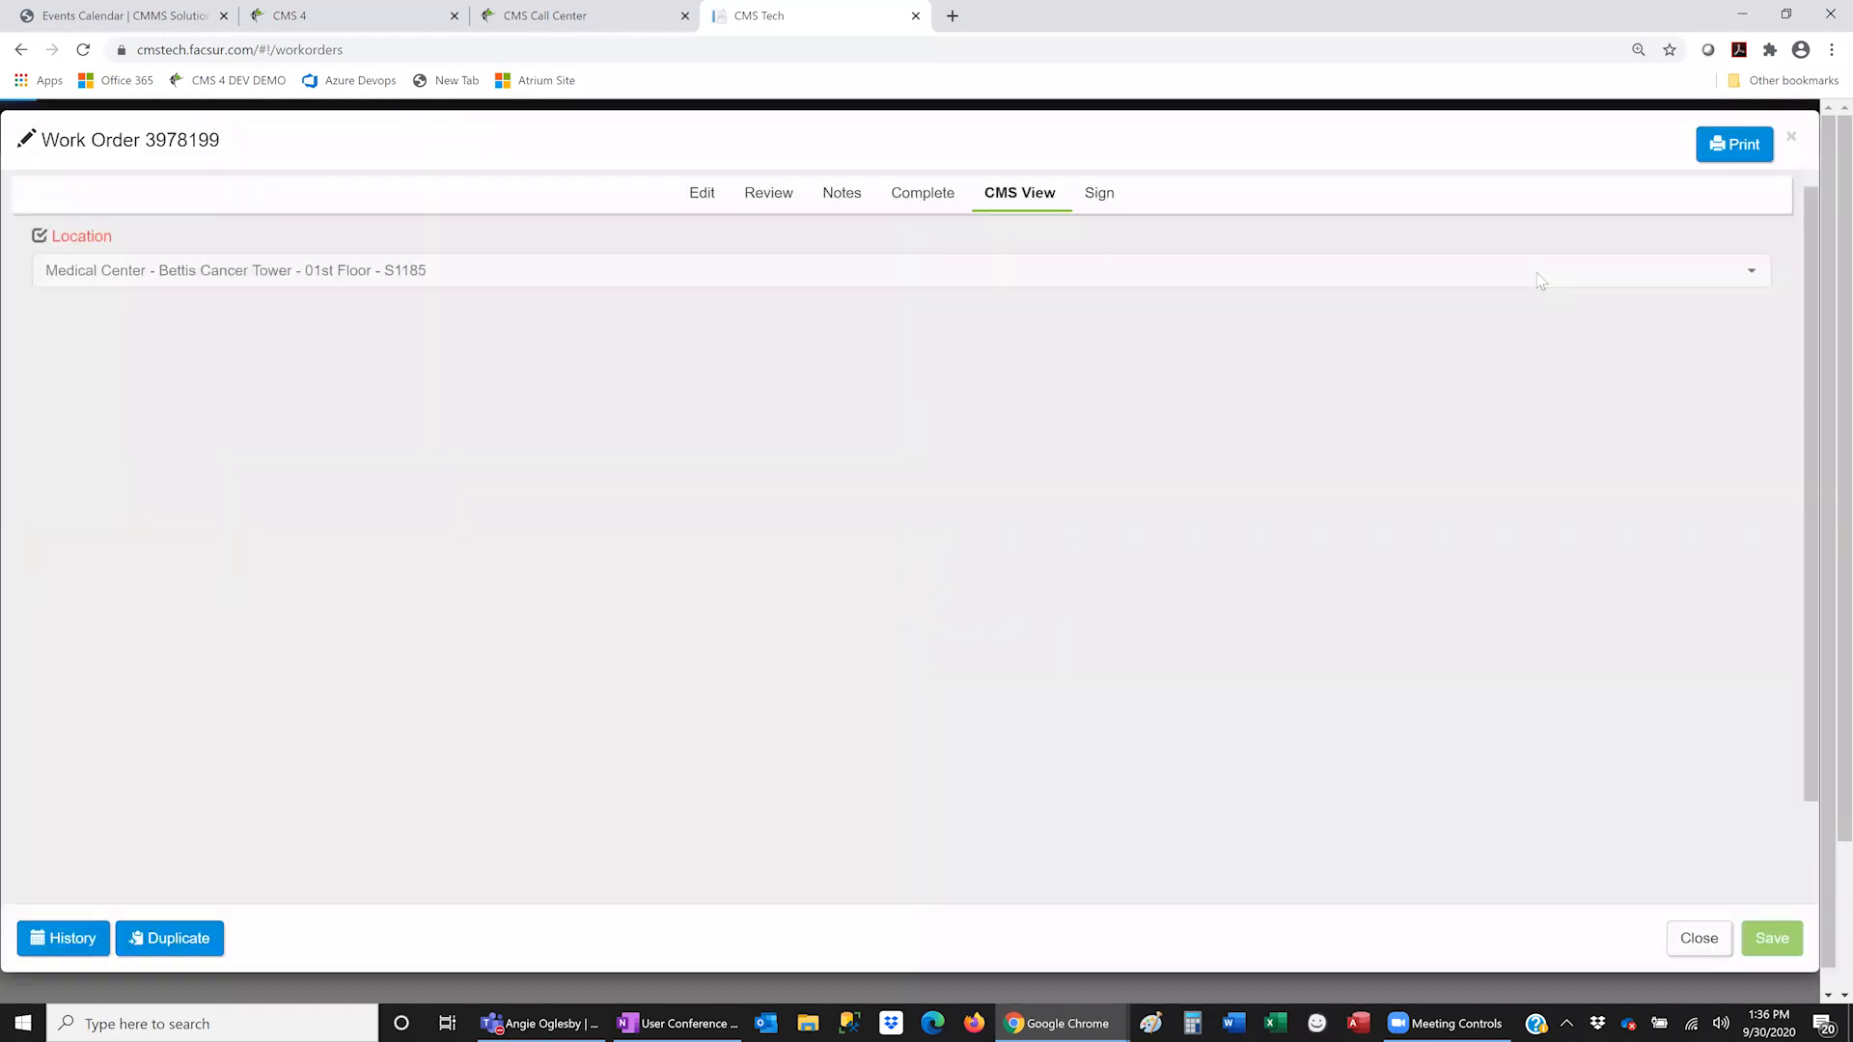
# - Preview the work order's printout with Save as PDF destination, then cancel printing
pyautogui.click(1729, 154)
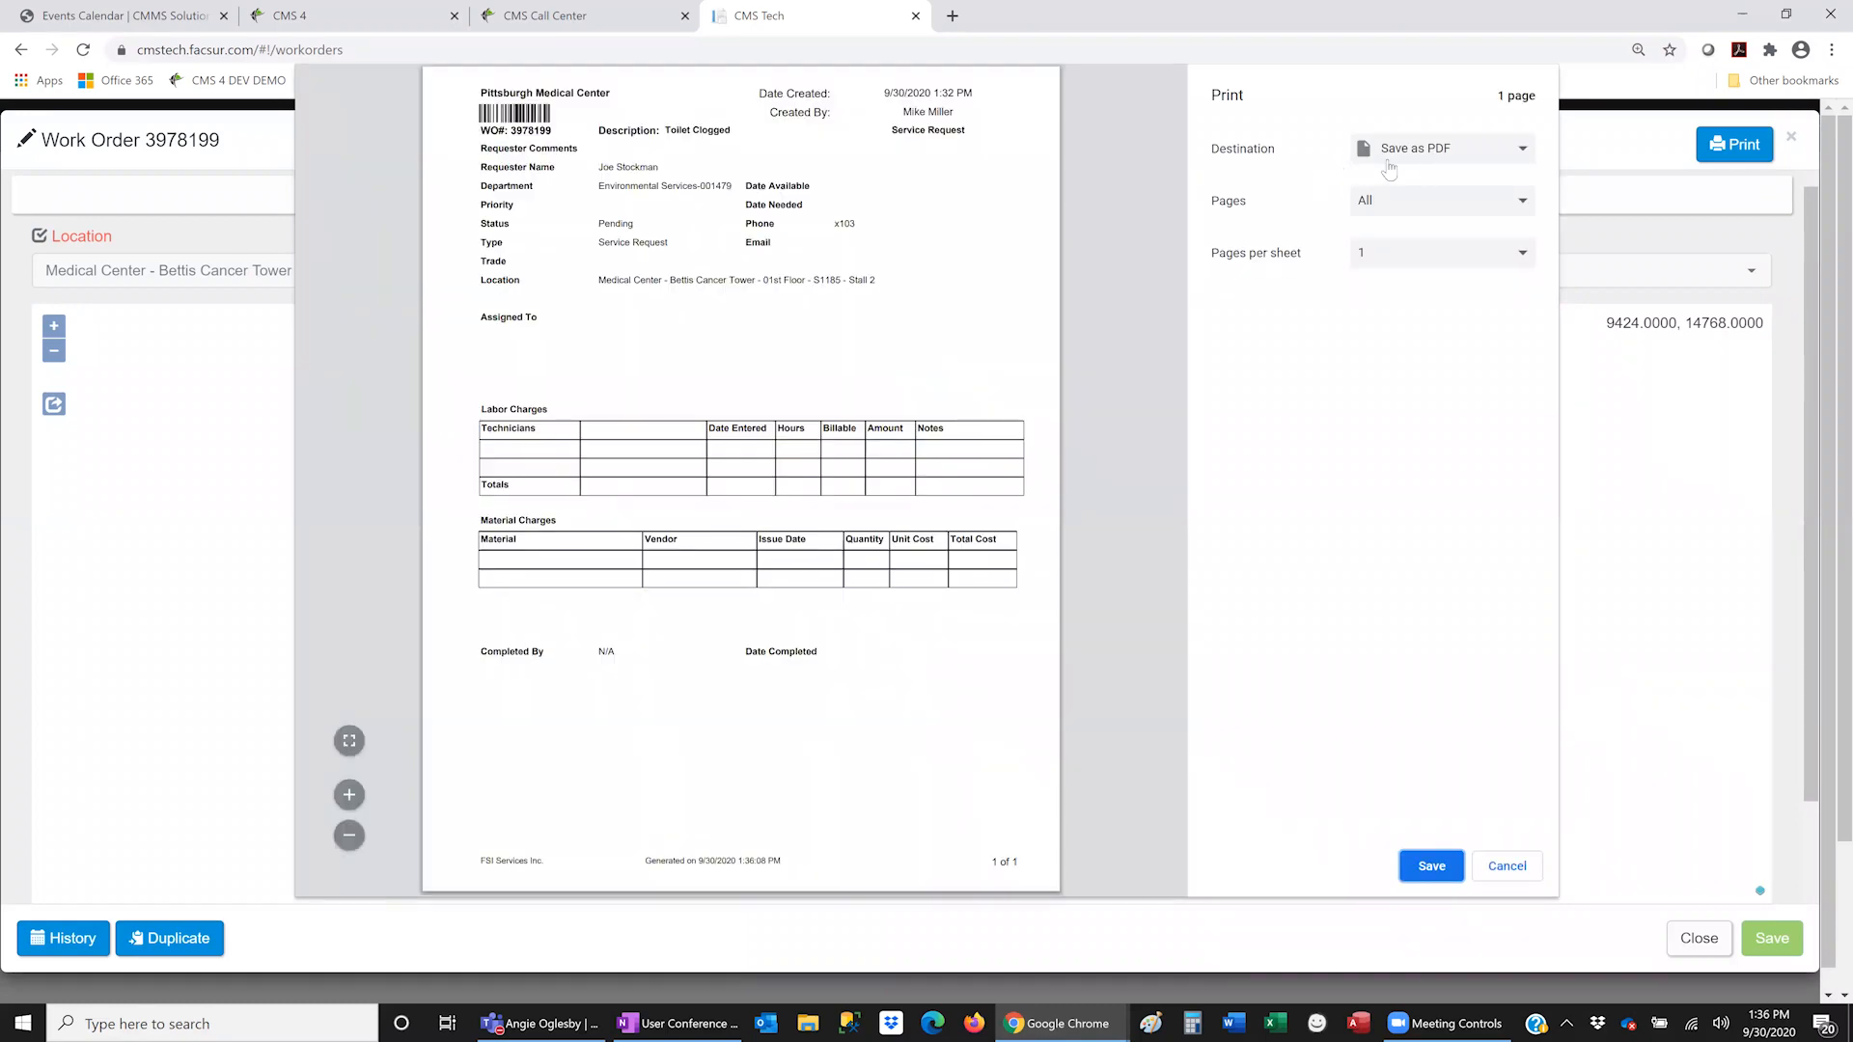
pyautogui.click(1523, 147)
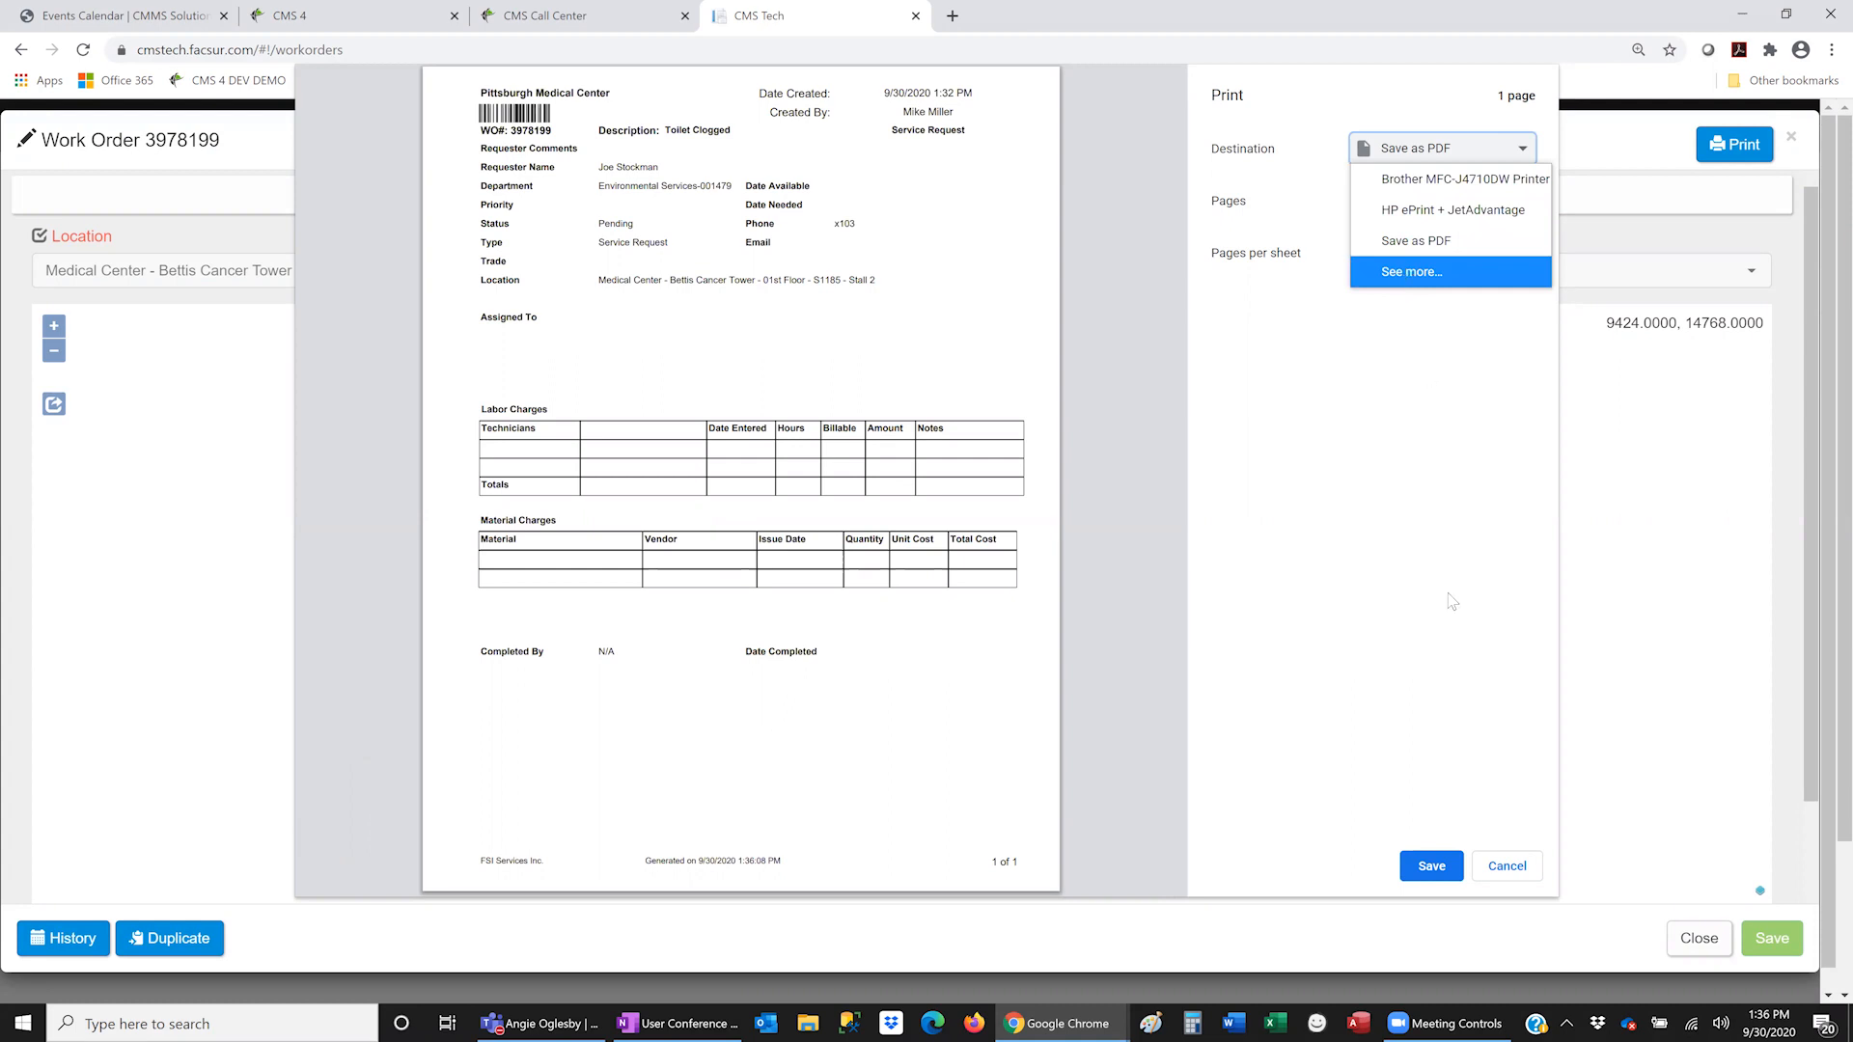
pyautogui.click(1530, 885)
pyautogui.click(1528, 883)
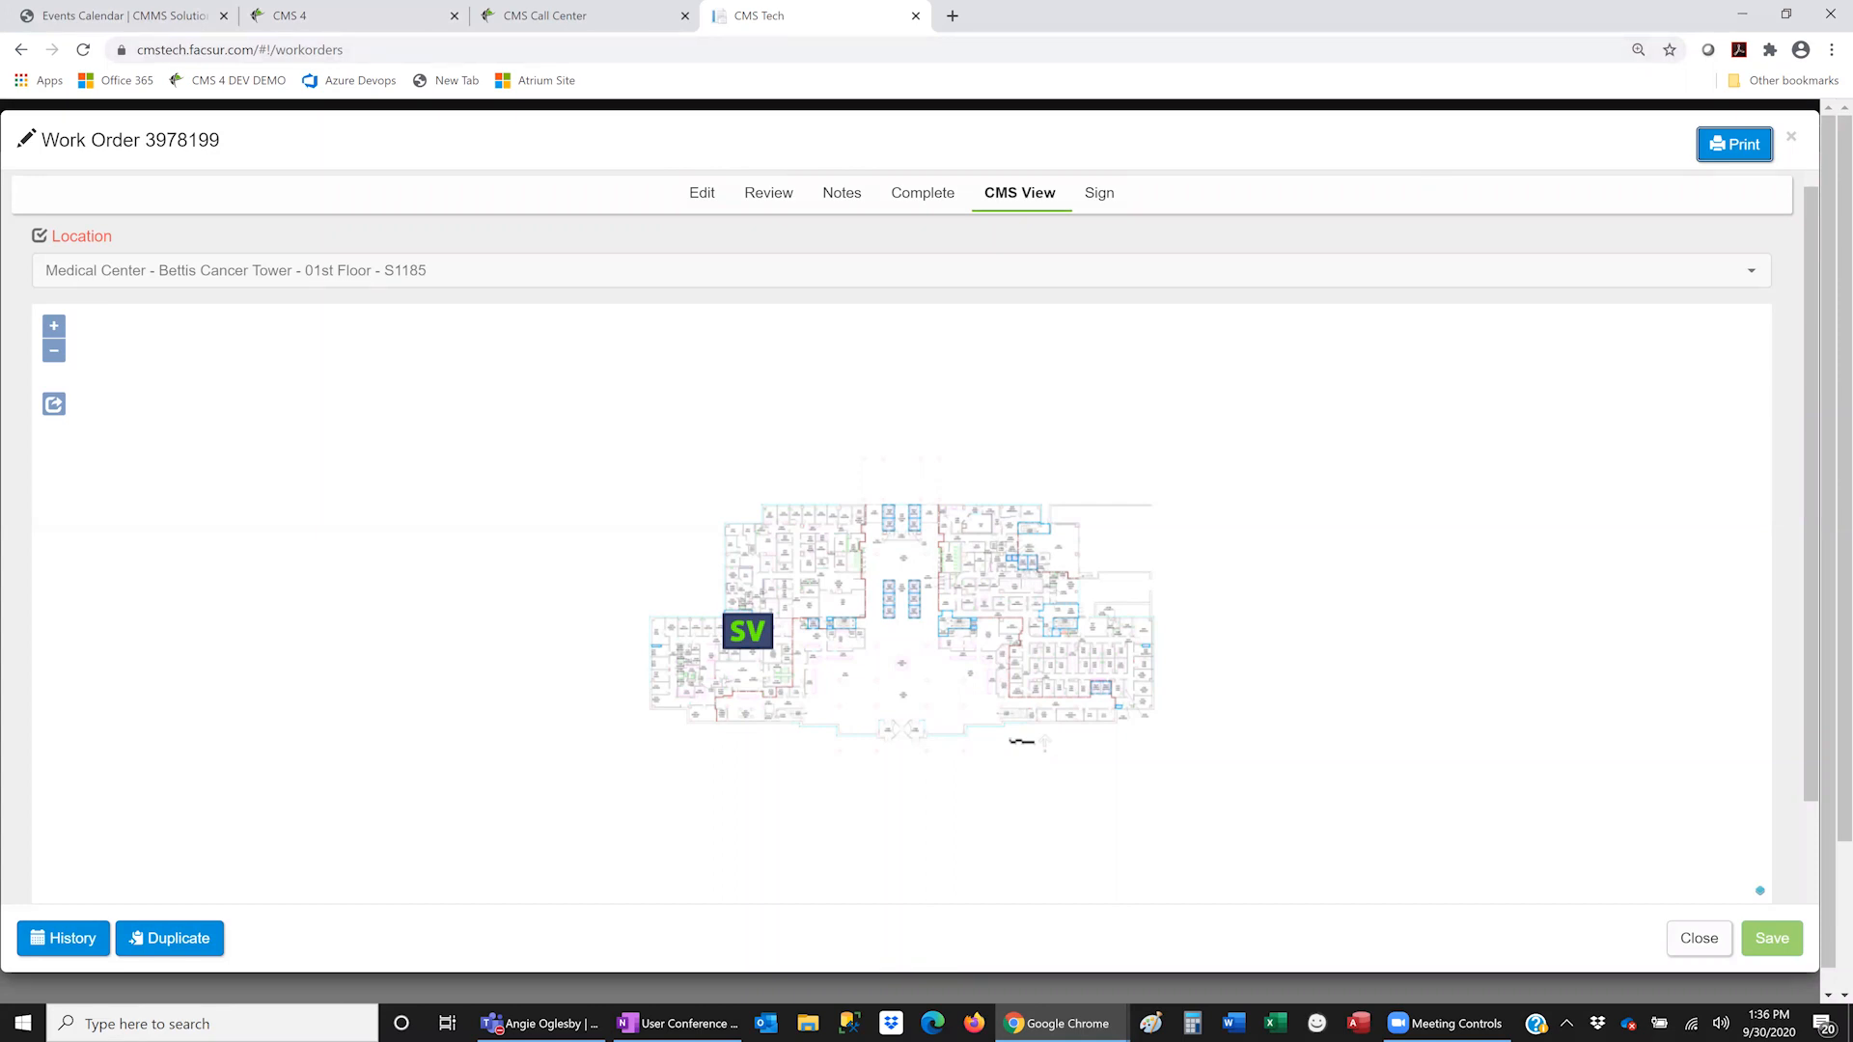
pyautogui.hotkey('alt', 'Tab')
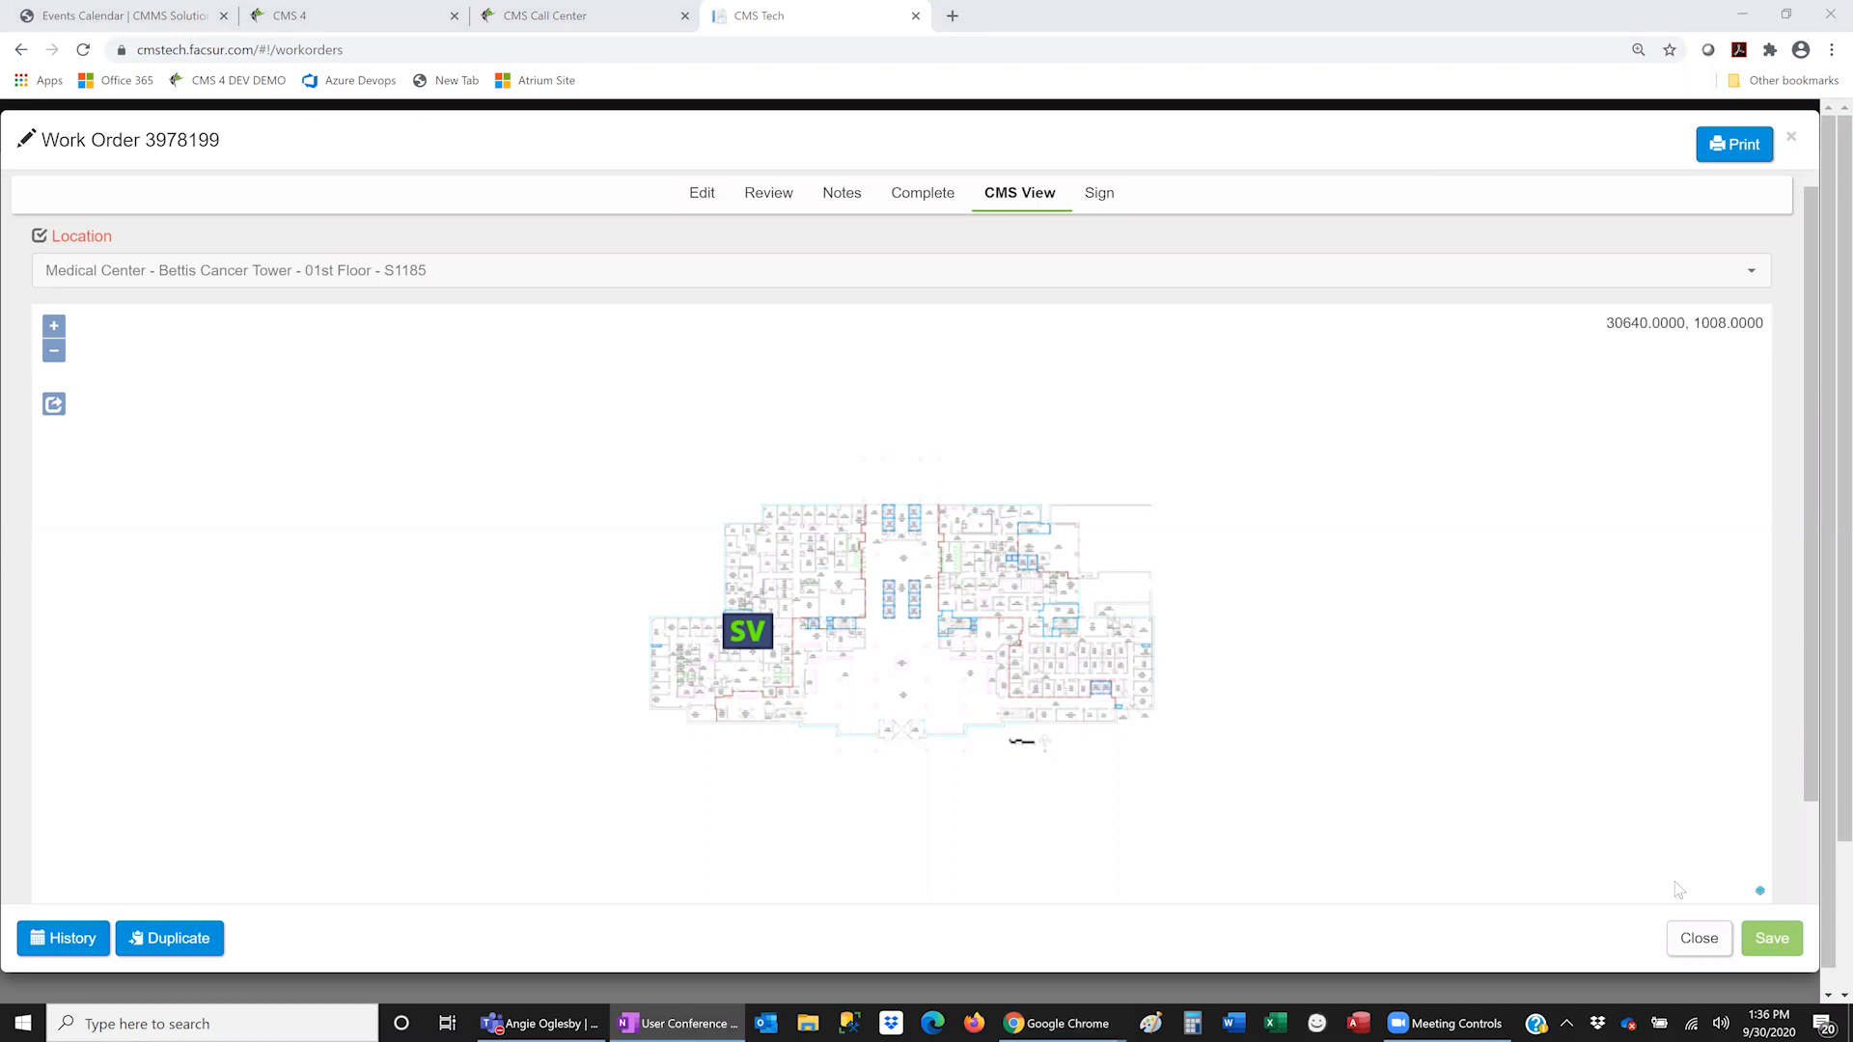
# - Close the work order, go to Assets, and load the Warranty Expirations saved asset list
pyautogui.click(1698, 938)
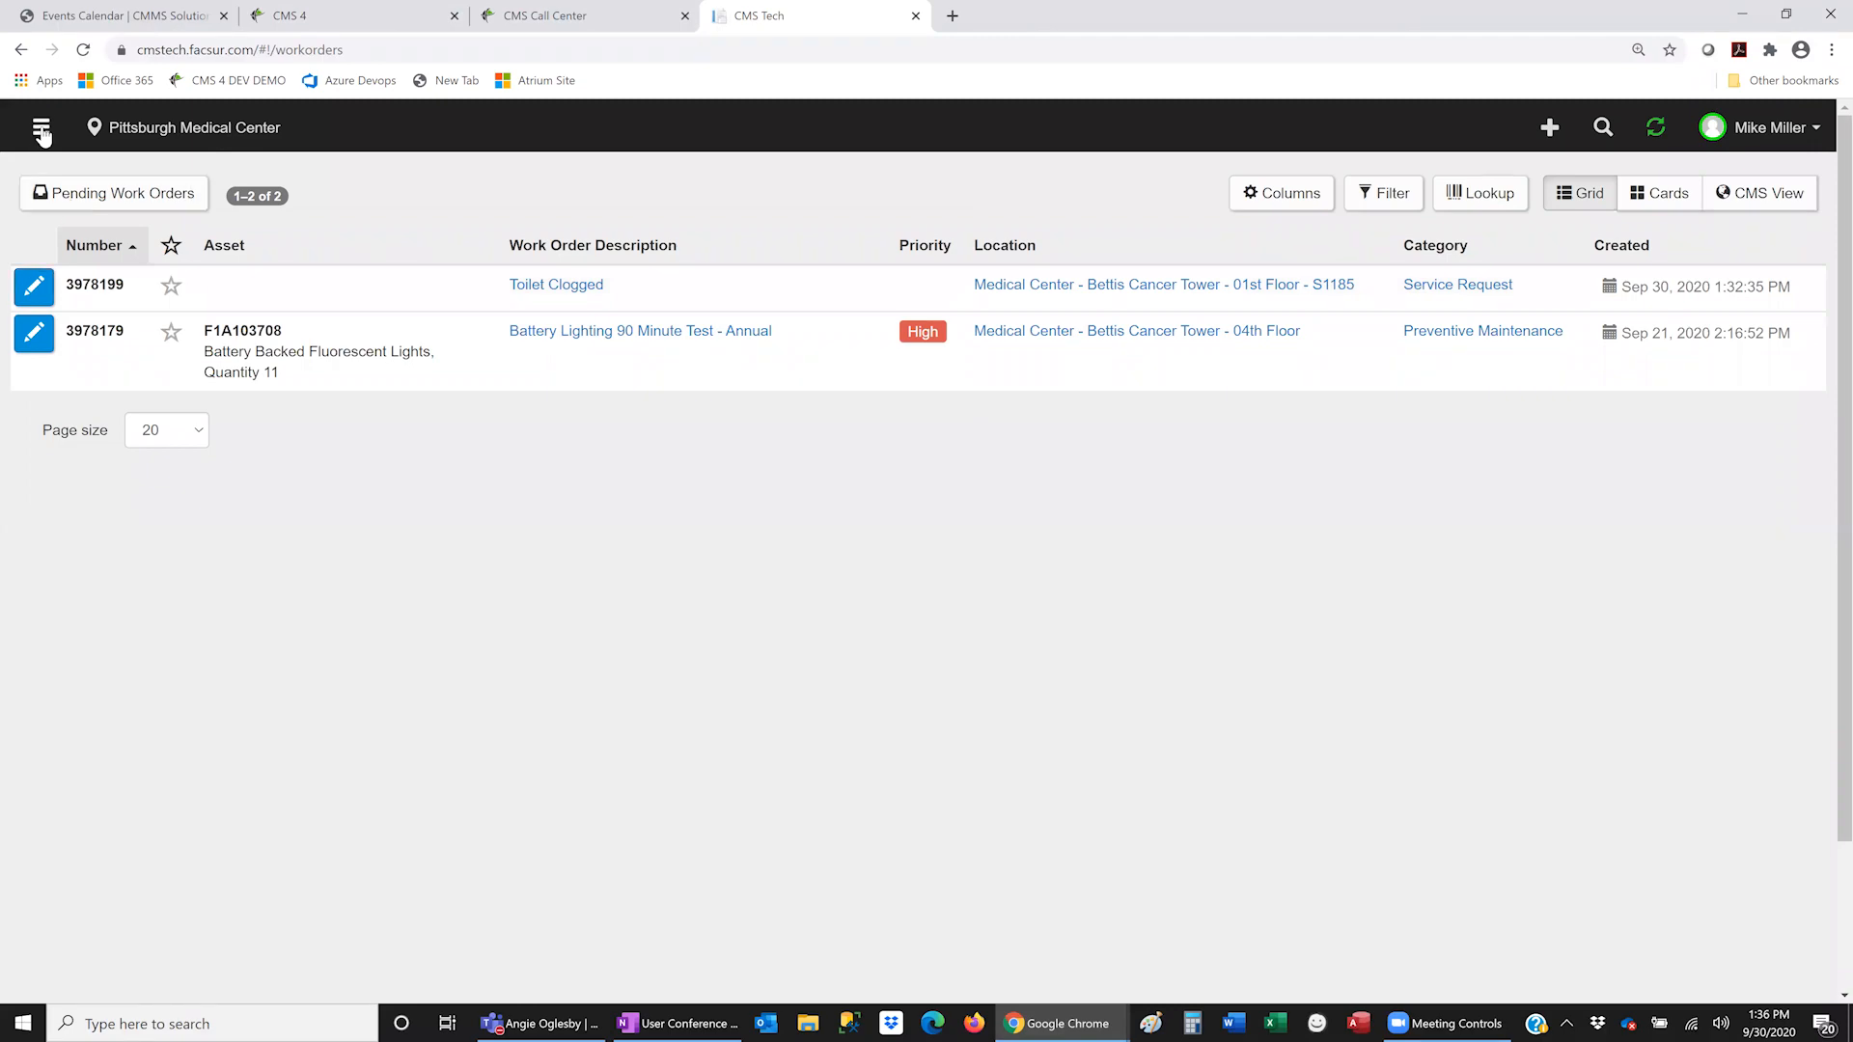
pyautogui.click(40, 126)
pyautogui.click(83, 221)
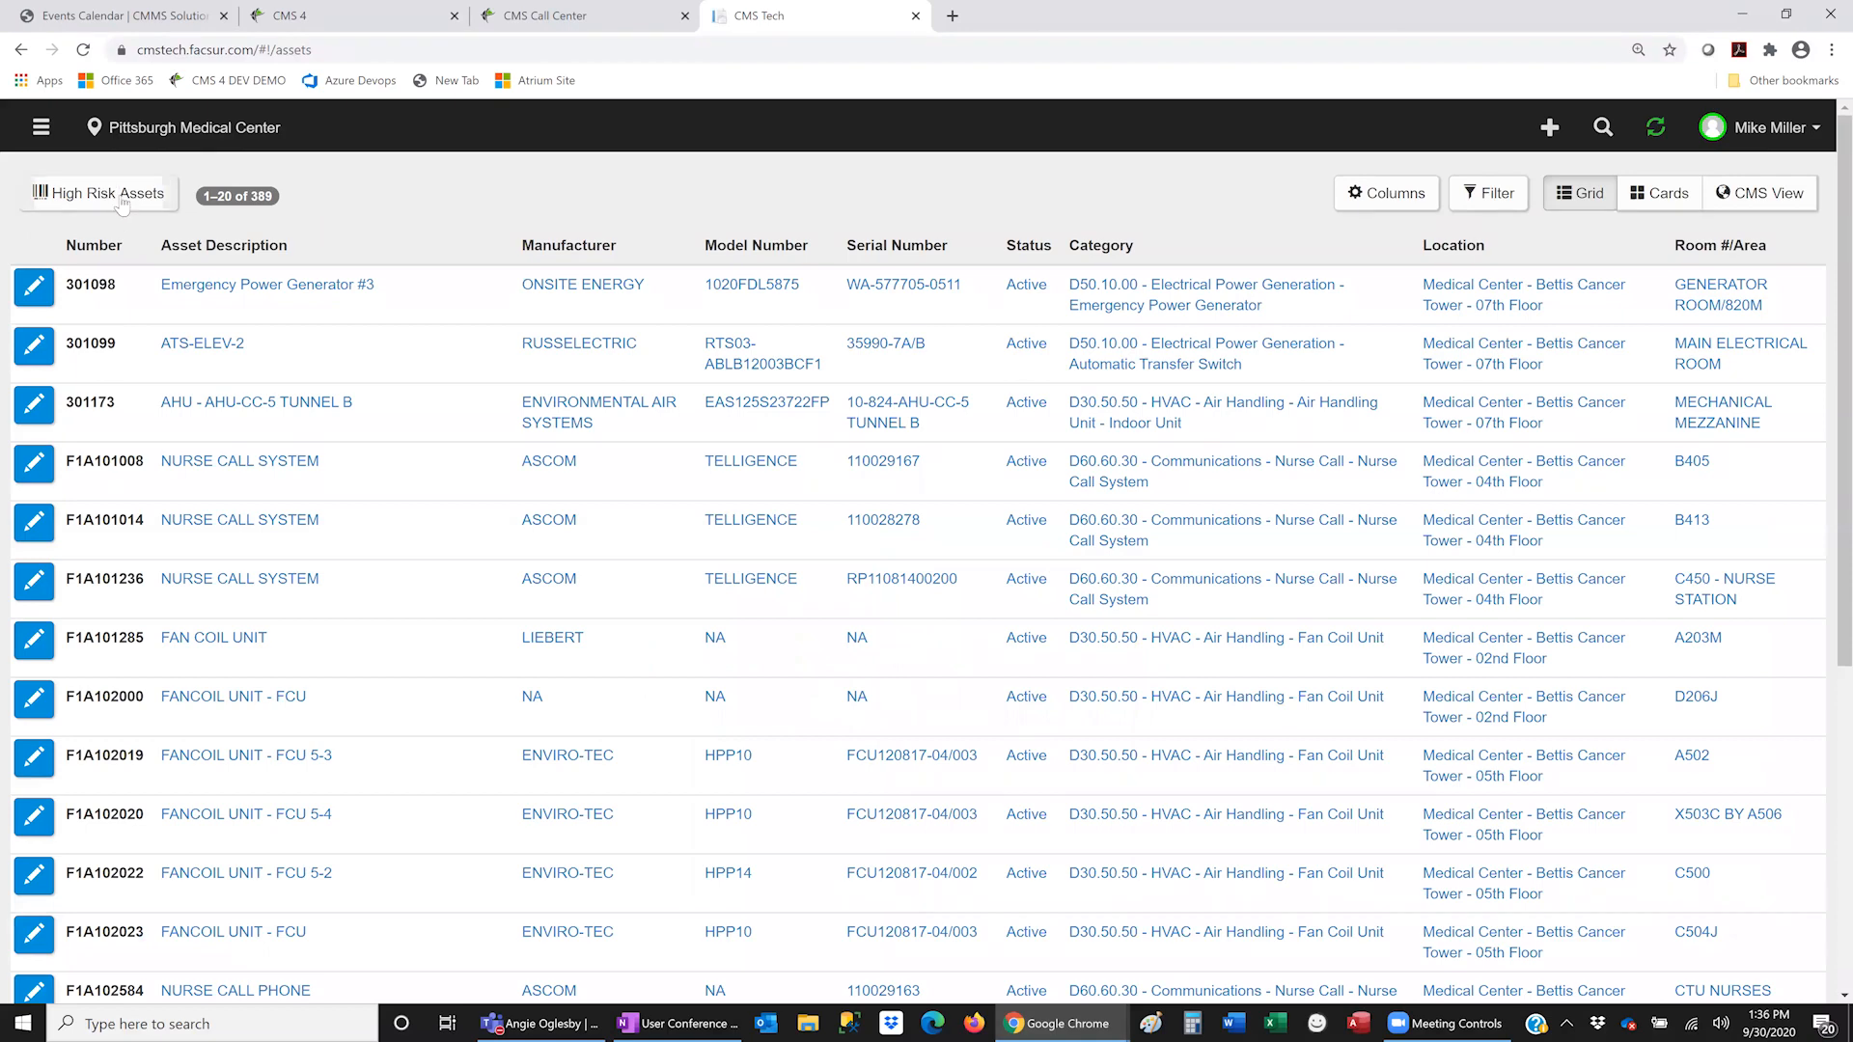
pyautogui.click(123, 198)
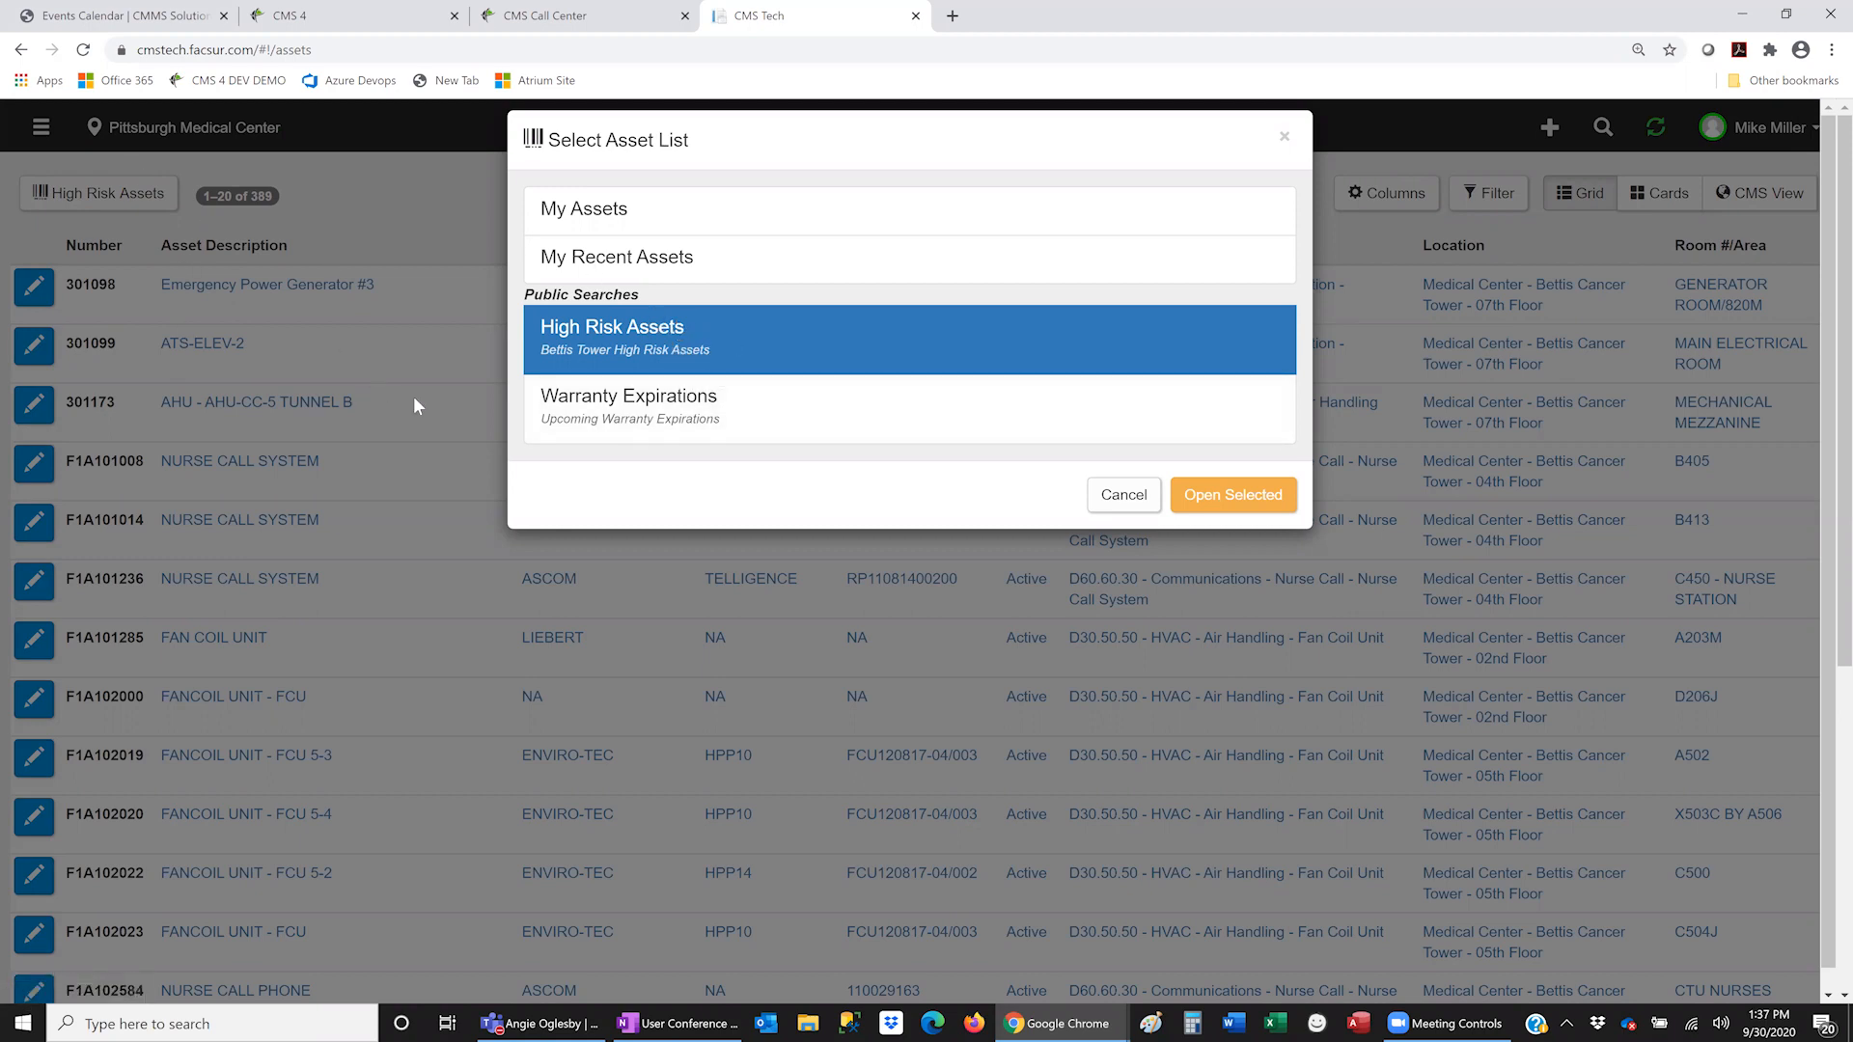
pyautogui.click(916, 433)
pyautogui.click(1205, 502)
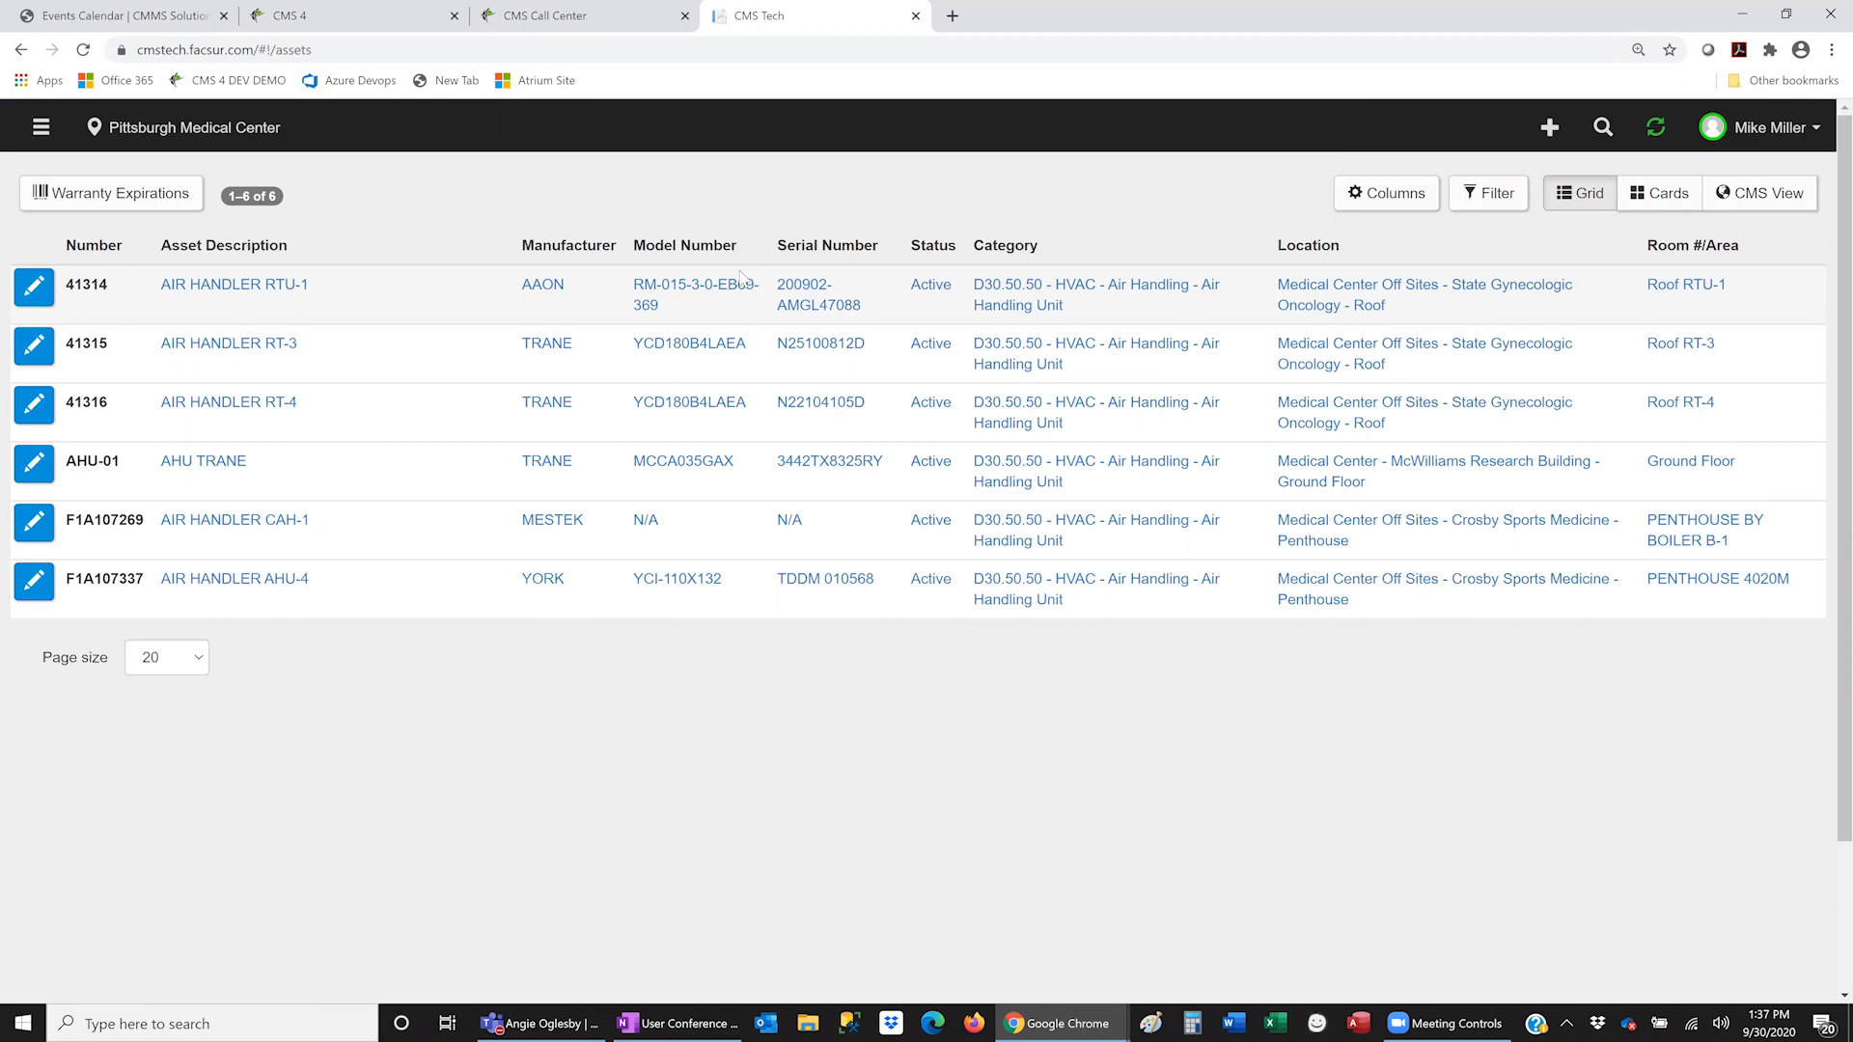
# - On asset 41314's Notes tab, add the note 'Sent Renewal to Vendor for new warranty'
pyautogui.click(36, 289)
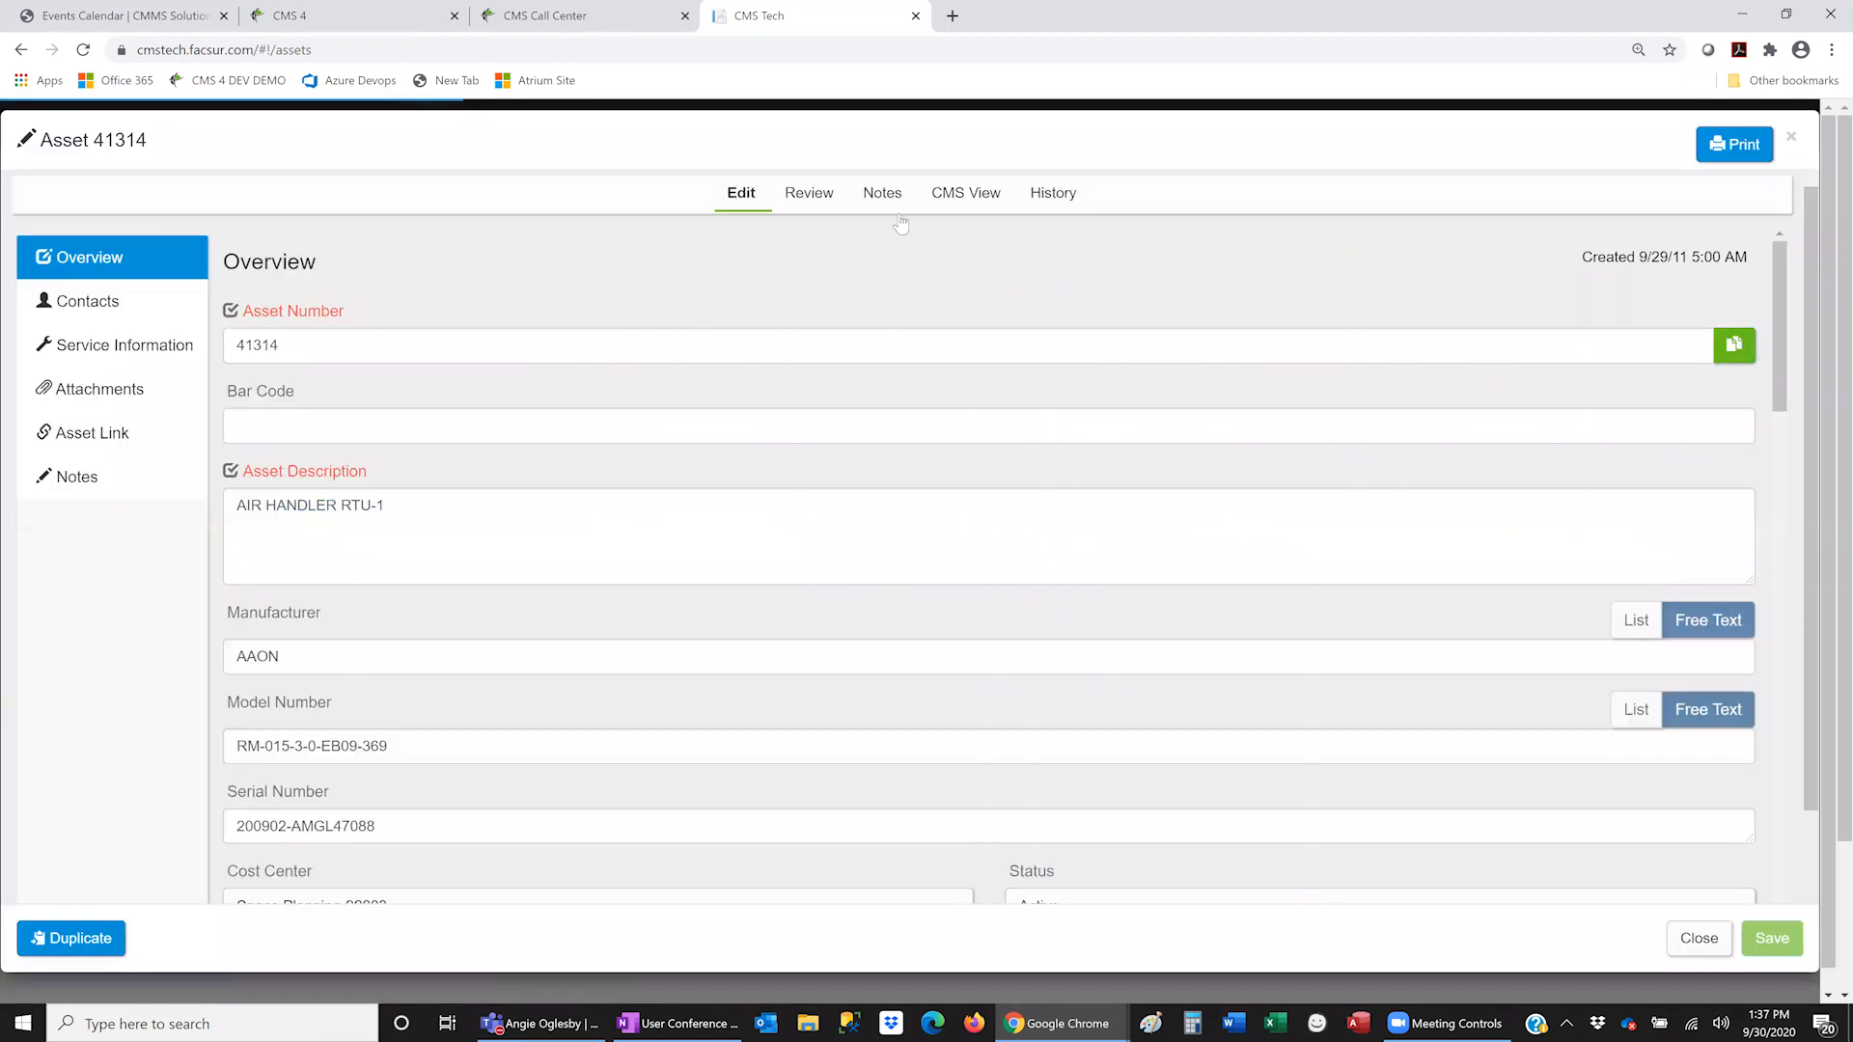
pyautogui.click(889, 195)
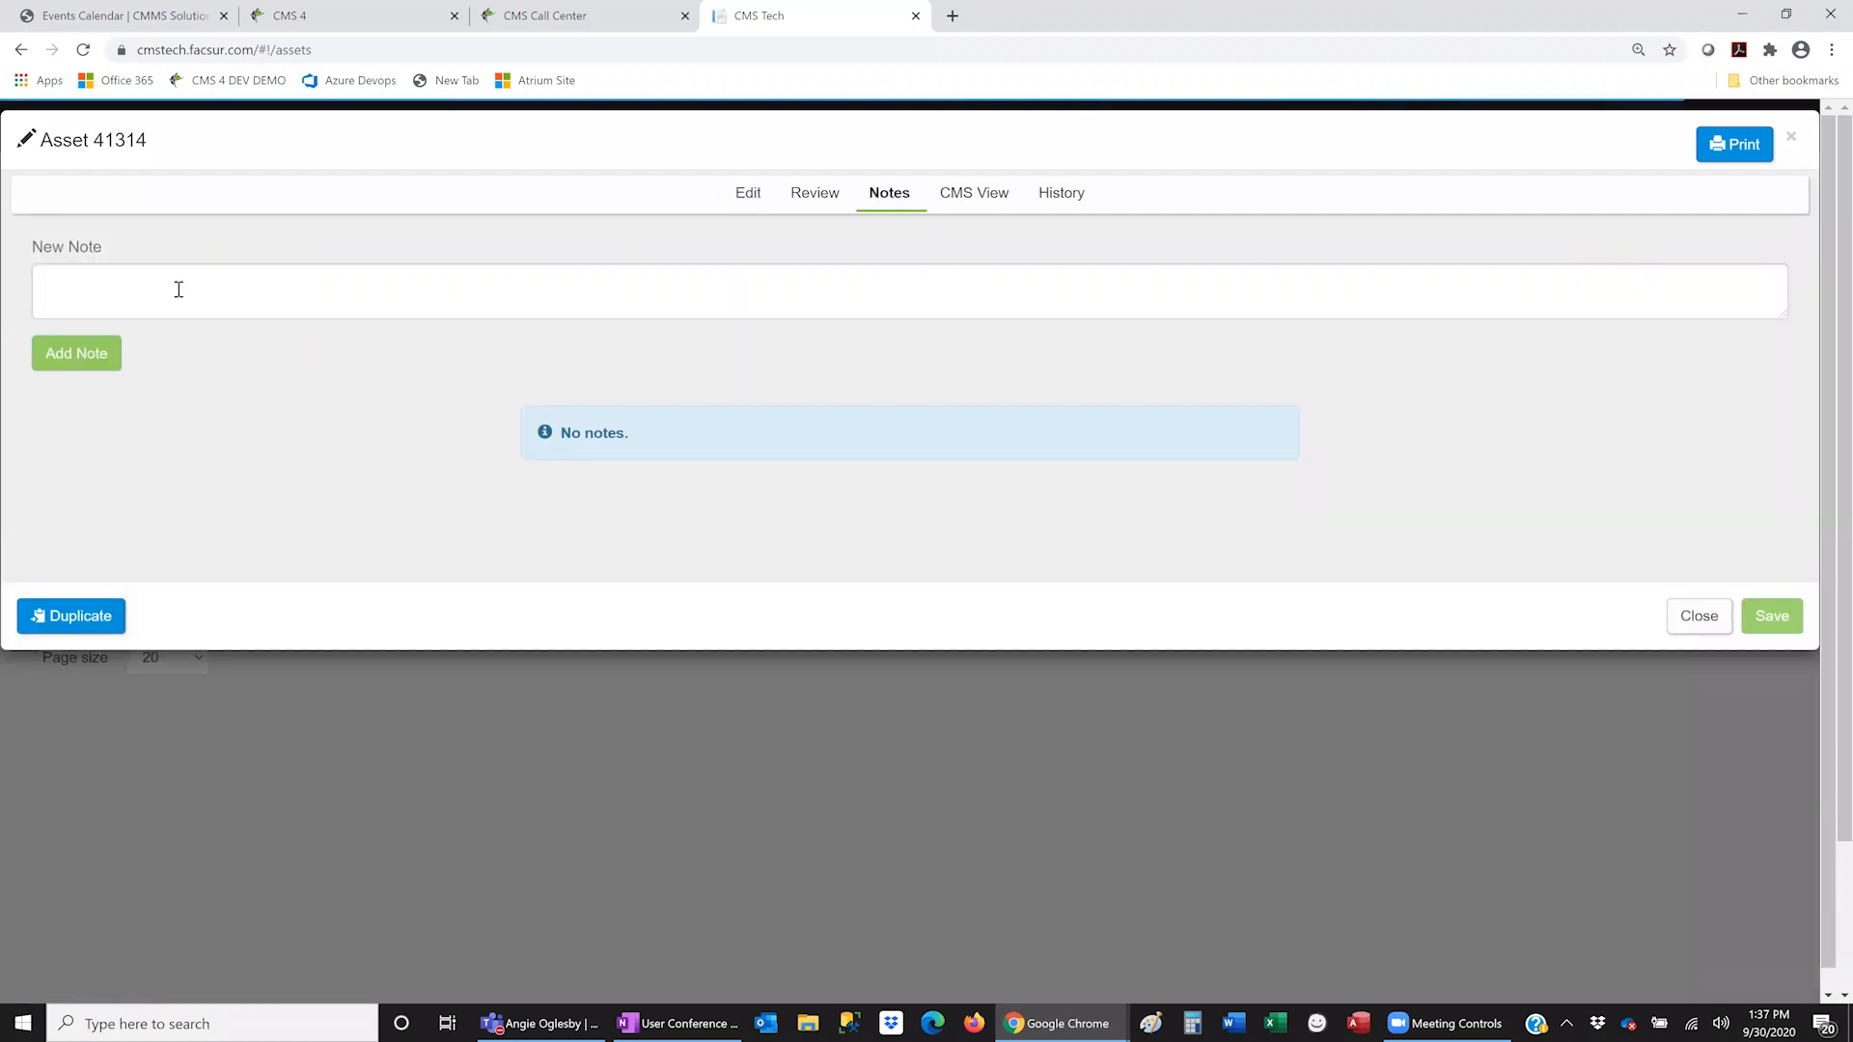
pyautogui.click(262, 282)
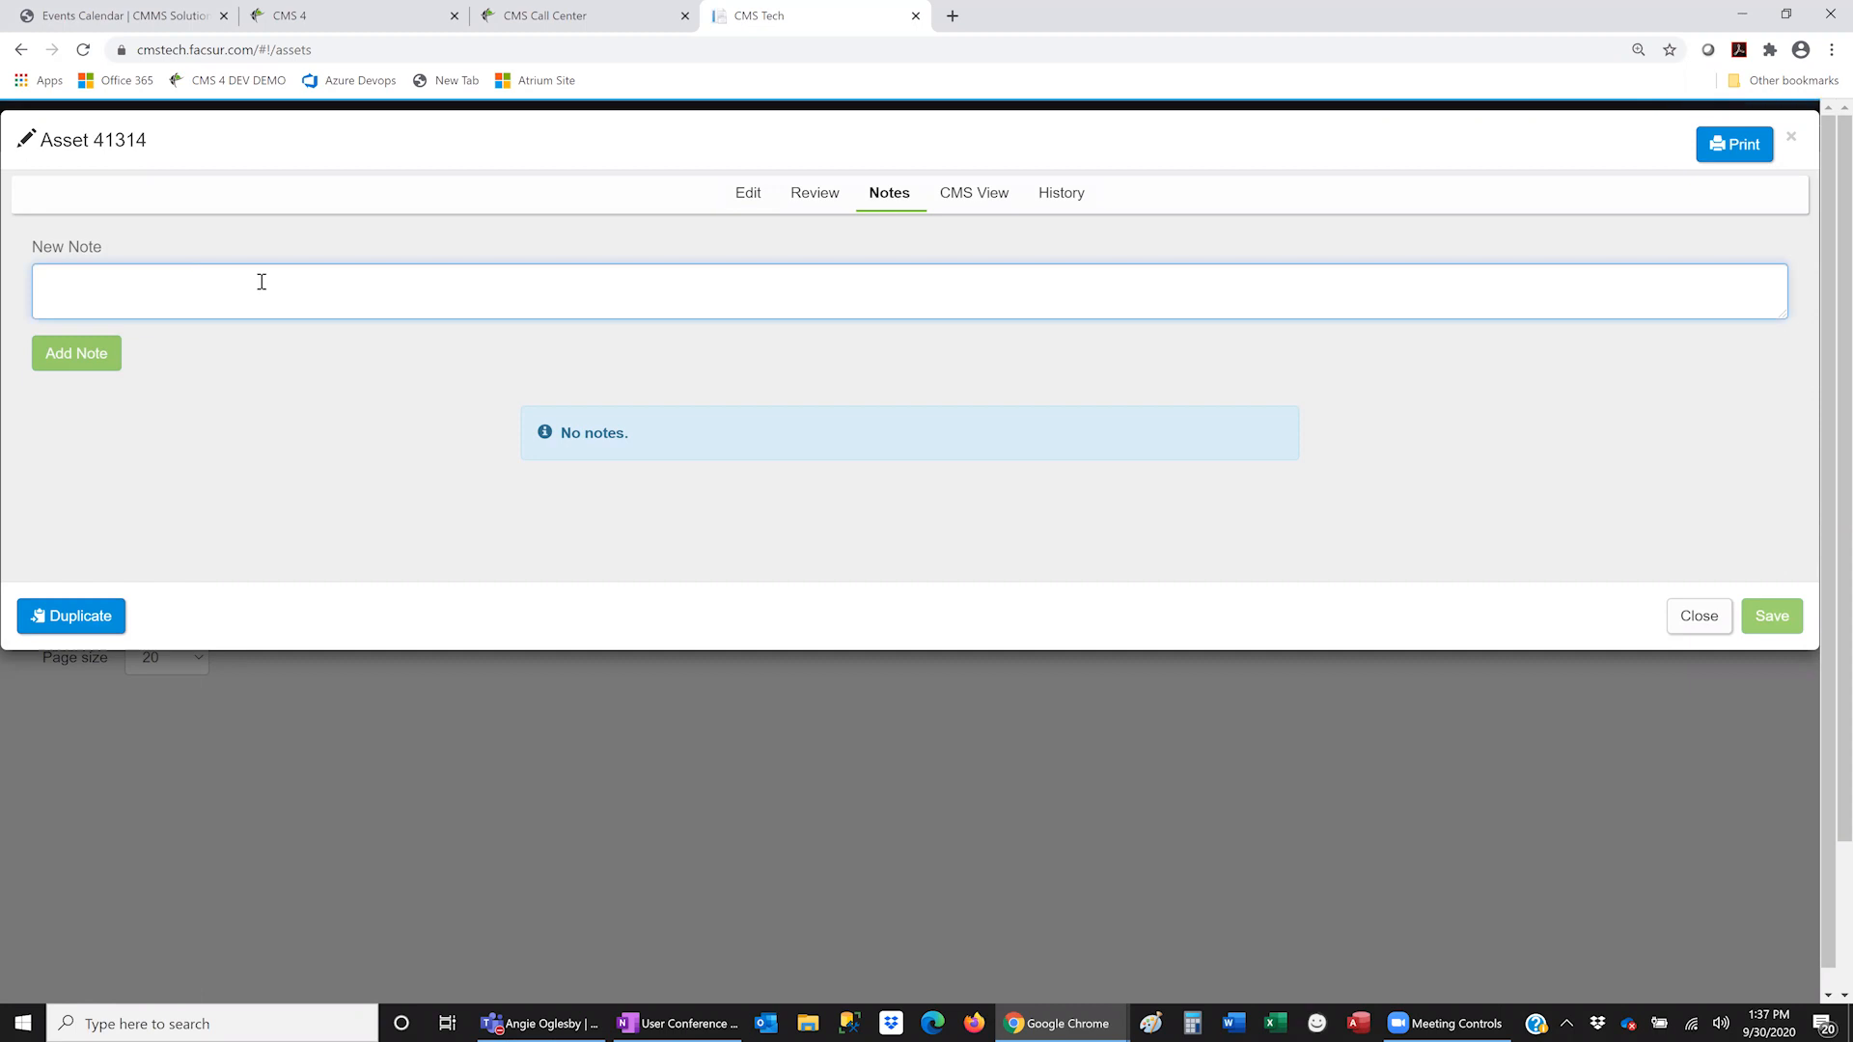
pyautogui.click(748, 193)
pyautogui.click(904, 199)
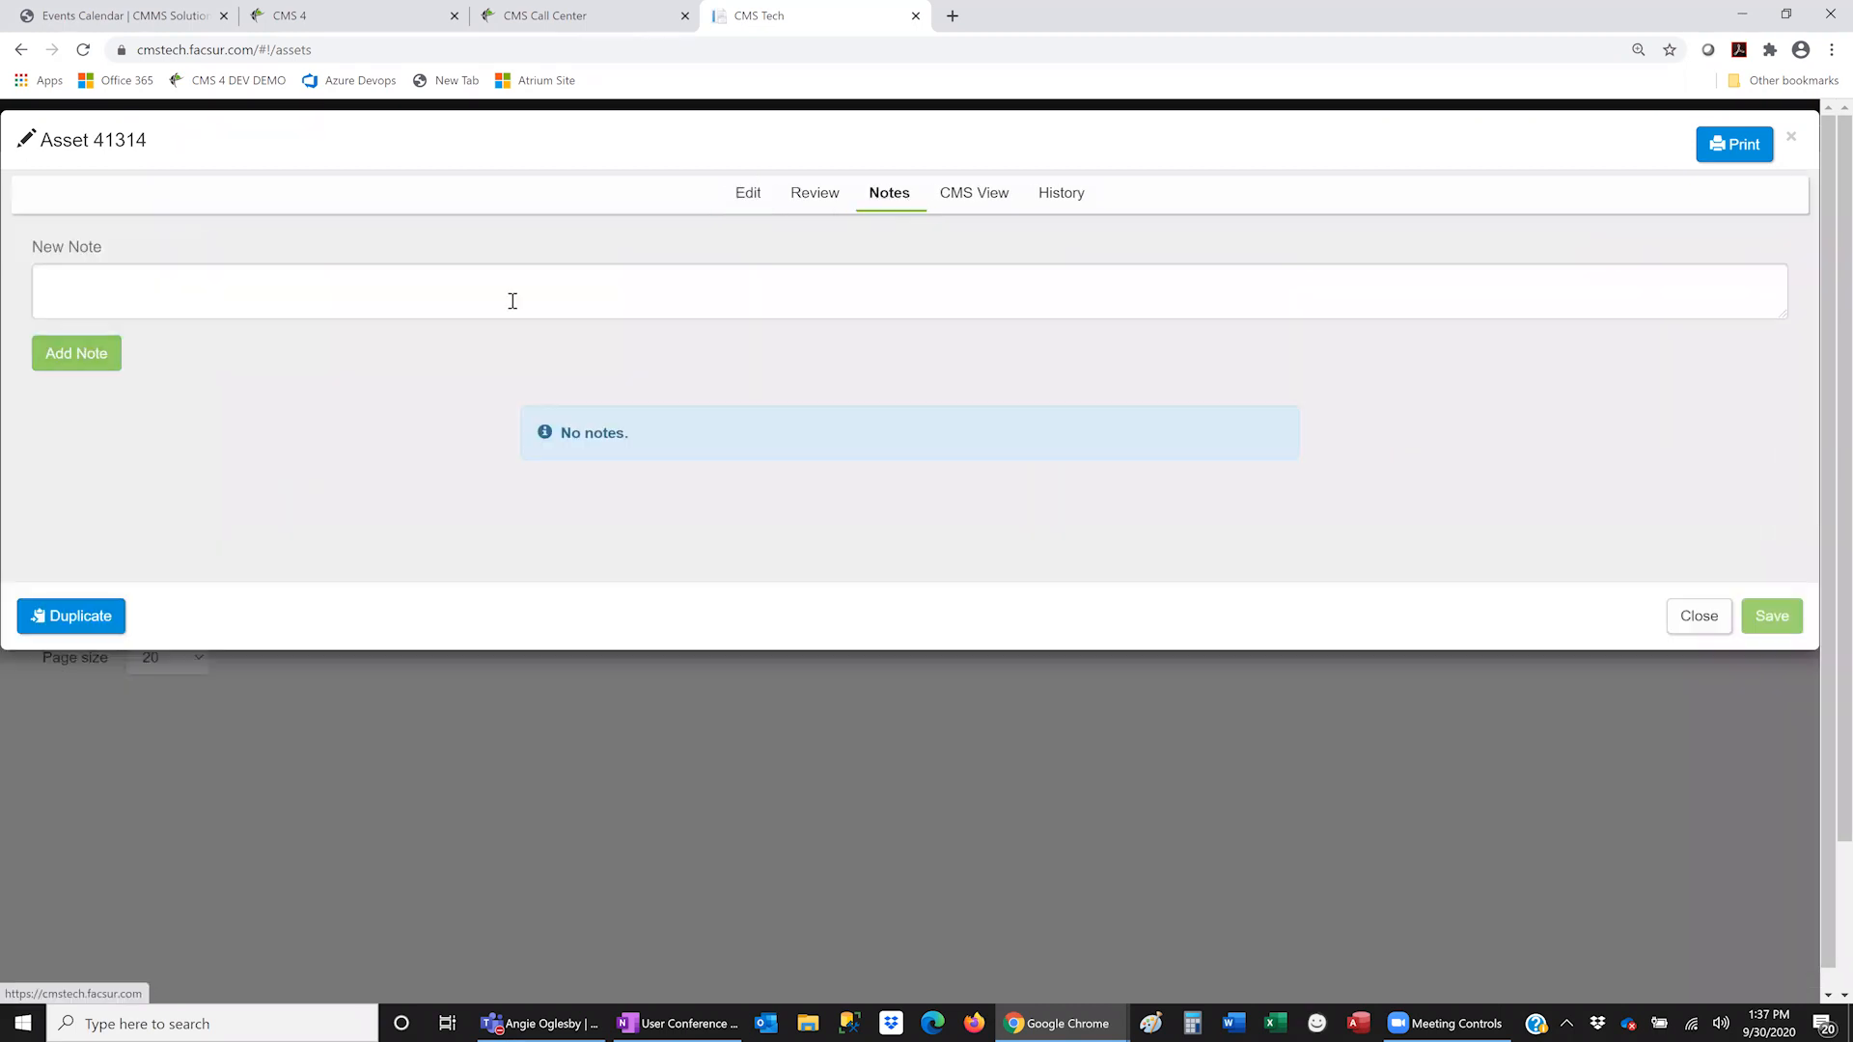
pyautogui.click(273, 287)
pyautogui.write('Se')
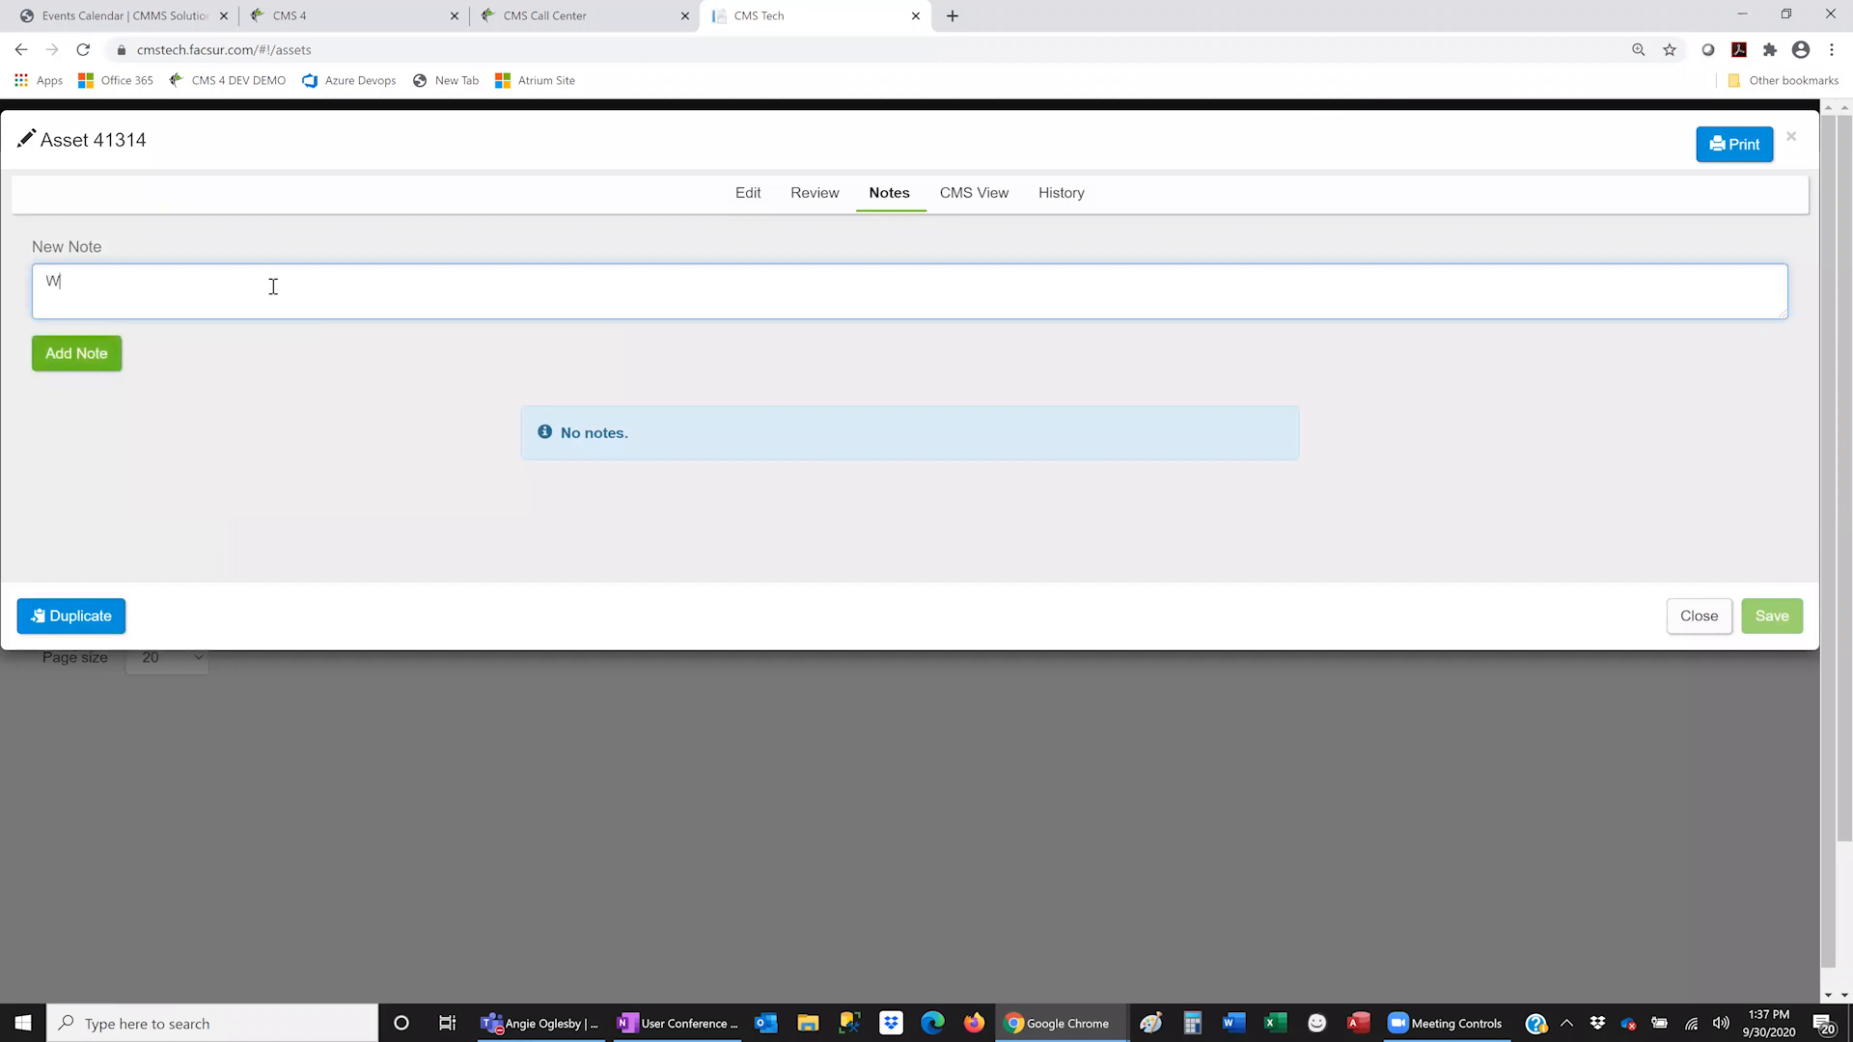
pyautogui.press('BackSpace')
pyautogui.press('BackSpace')
pyautogui.write('Sent Renewal to Vendor for new warran')
pyautogui.click(108, 361)
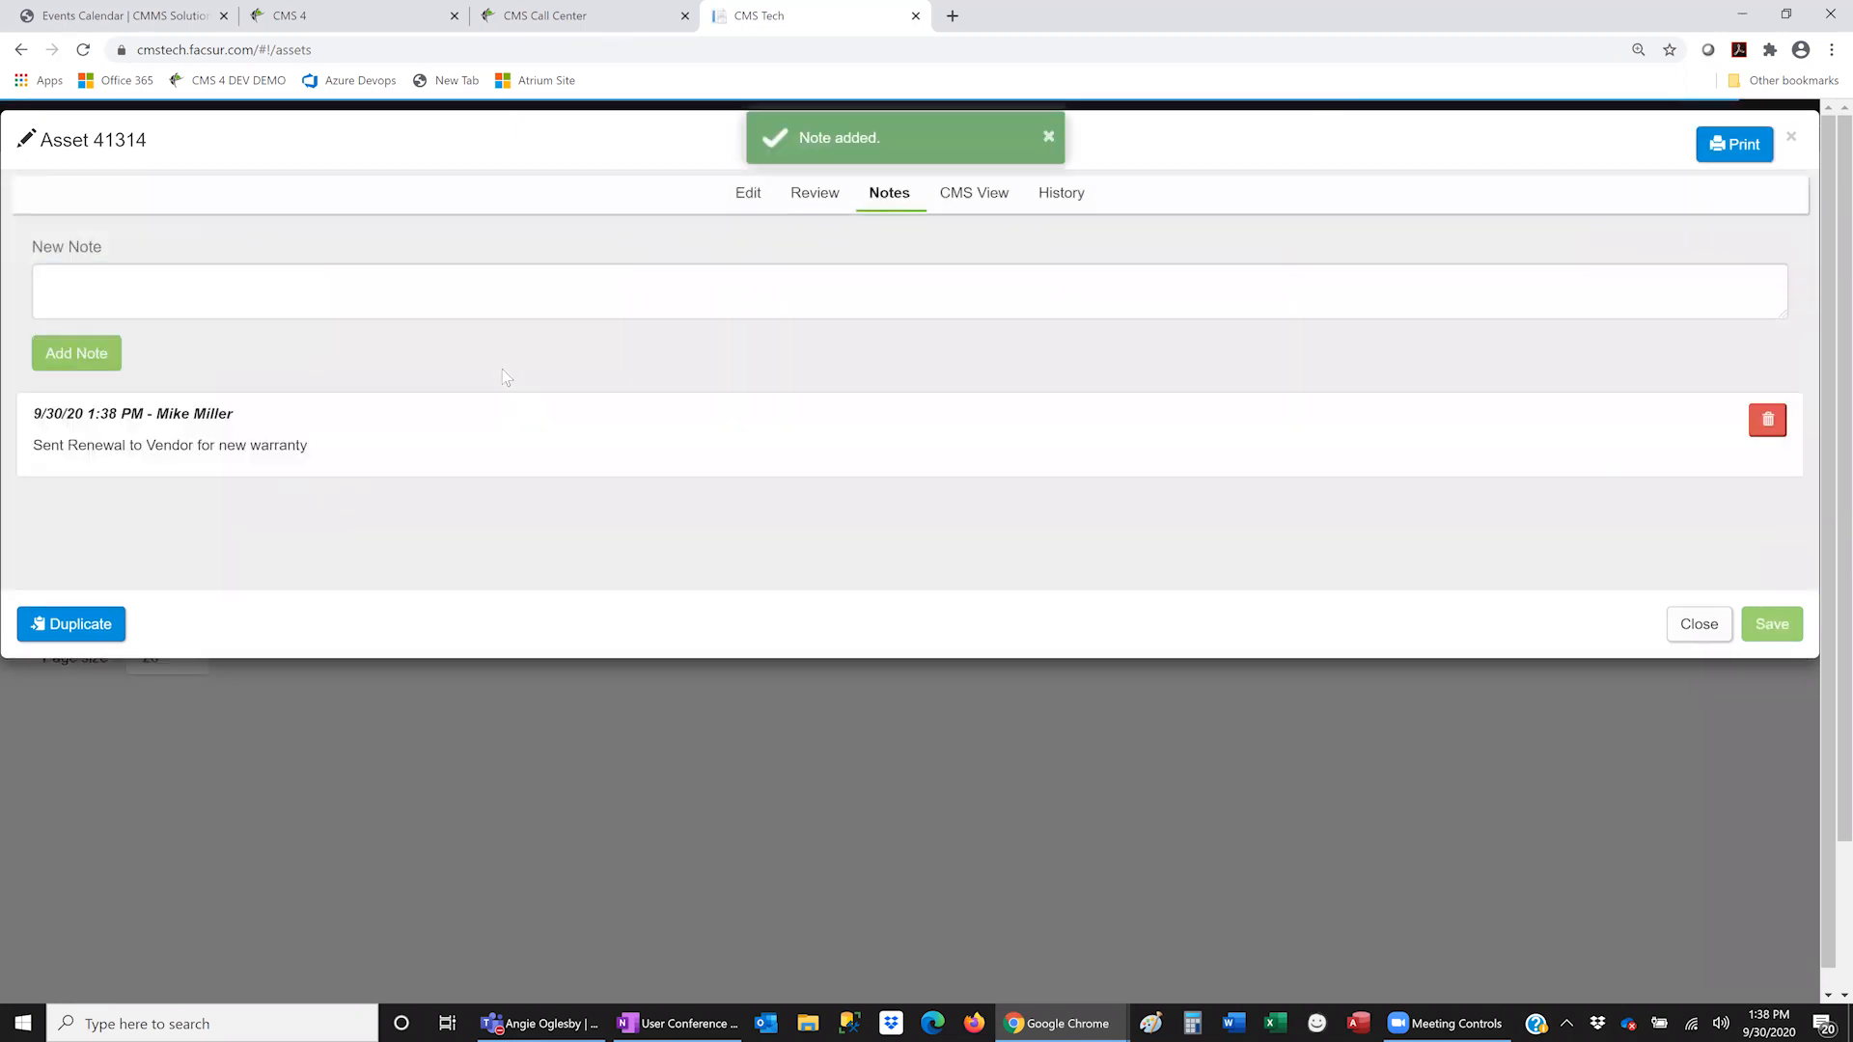
pyautogui.click(745, 196)
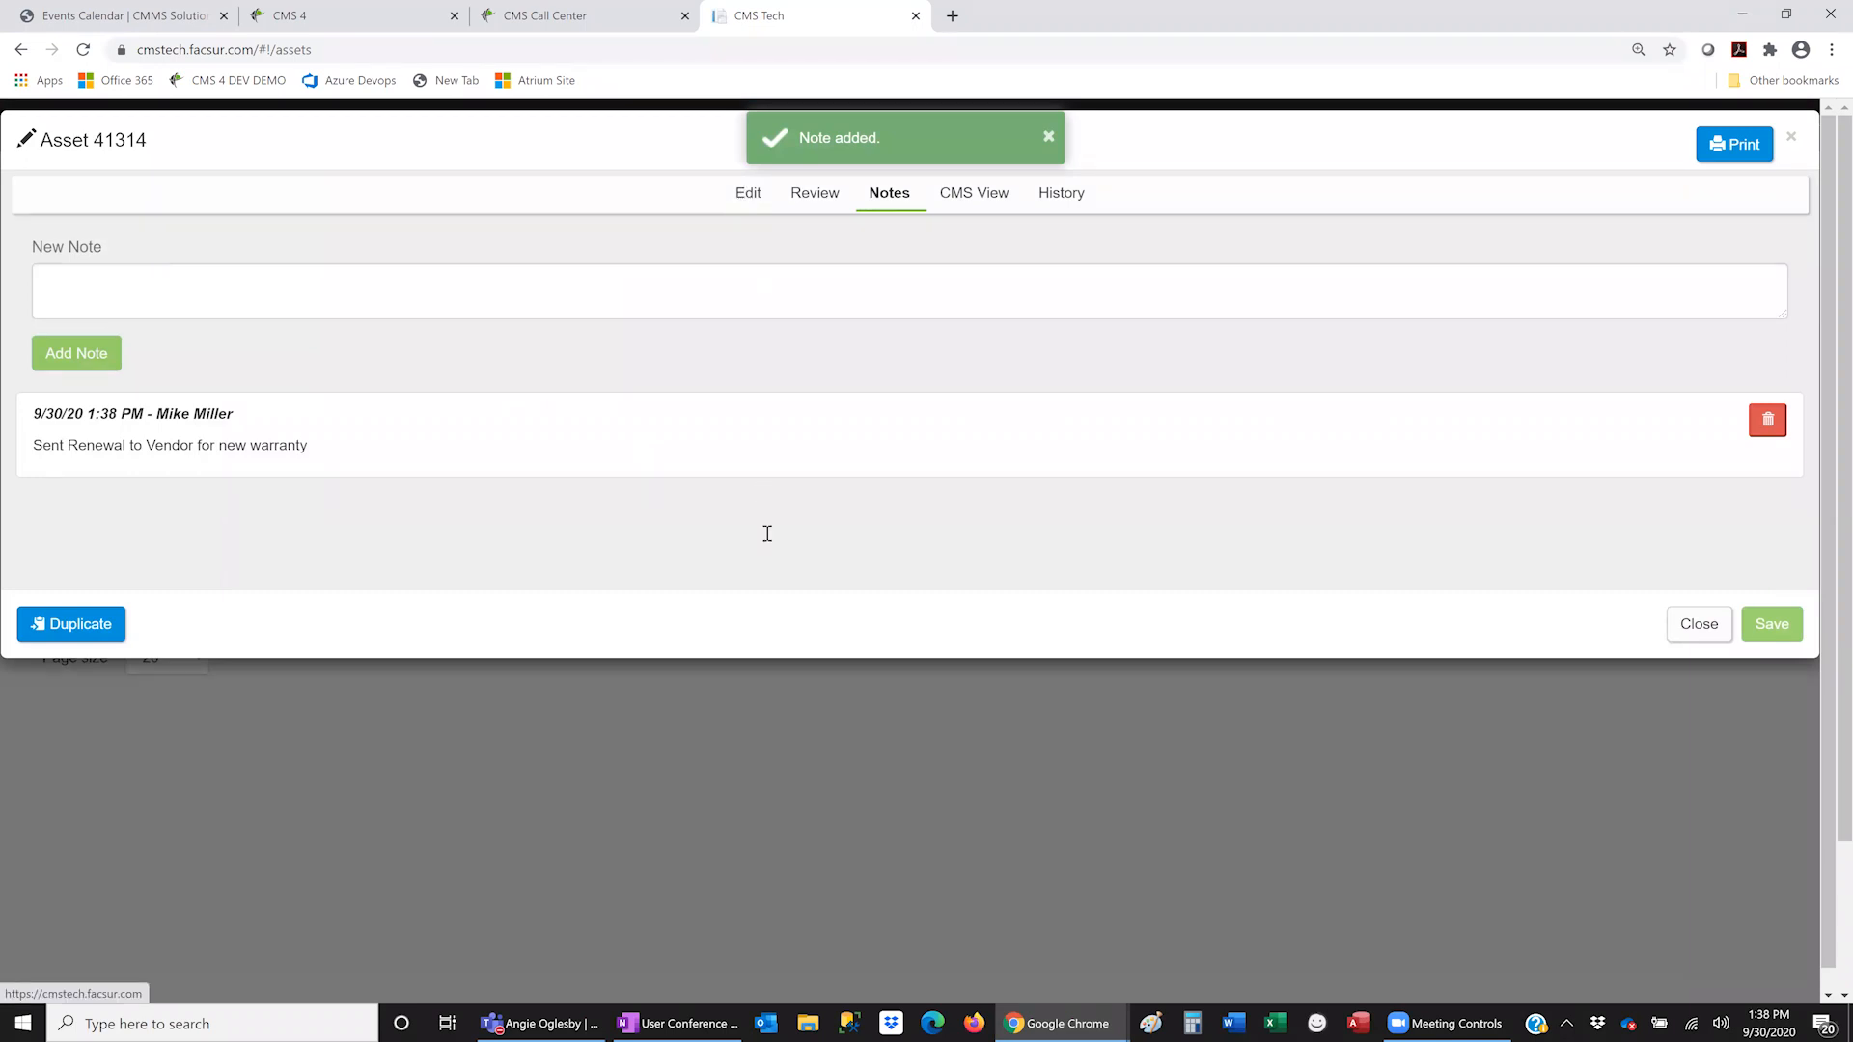
# - Scroll asset 41314's Edit form down to its Notes section and click the empty Notes field
pyautogui.scroll(-5, 767, 541)
pyautogui.scroll(-8, 771, 546)
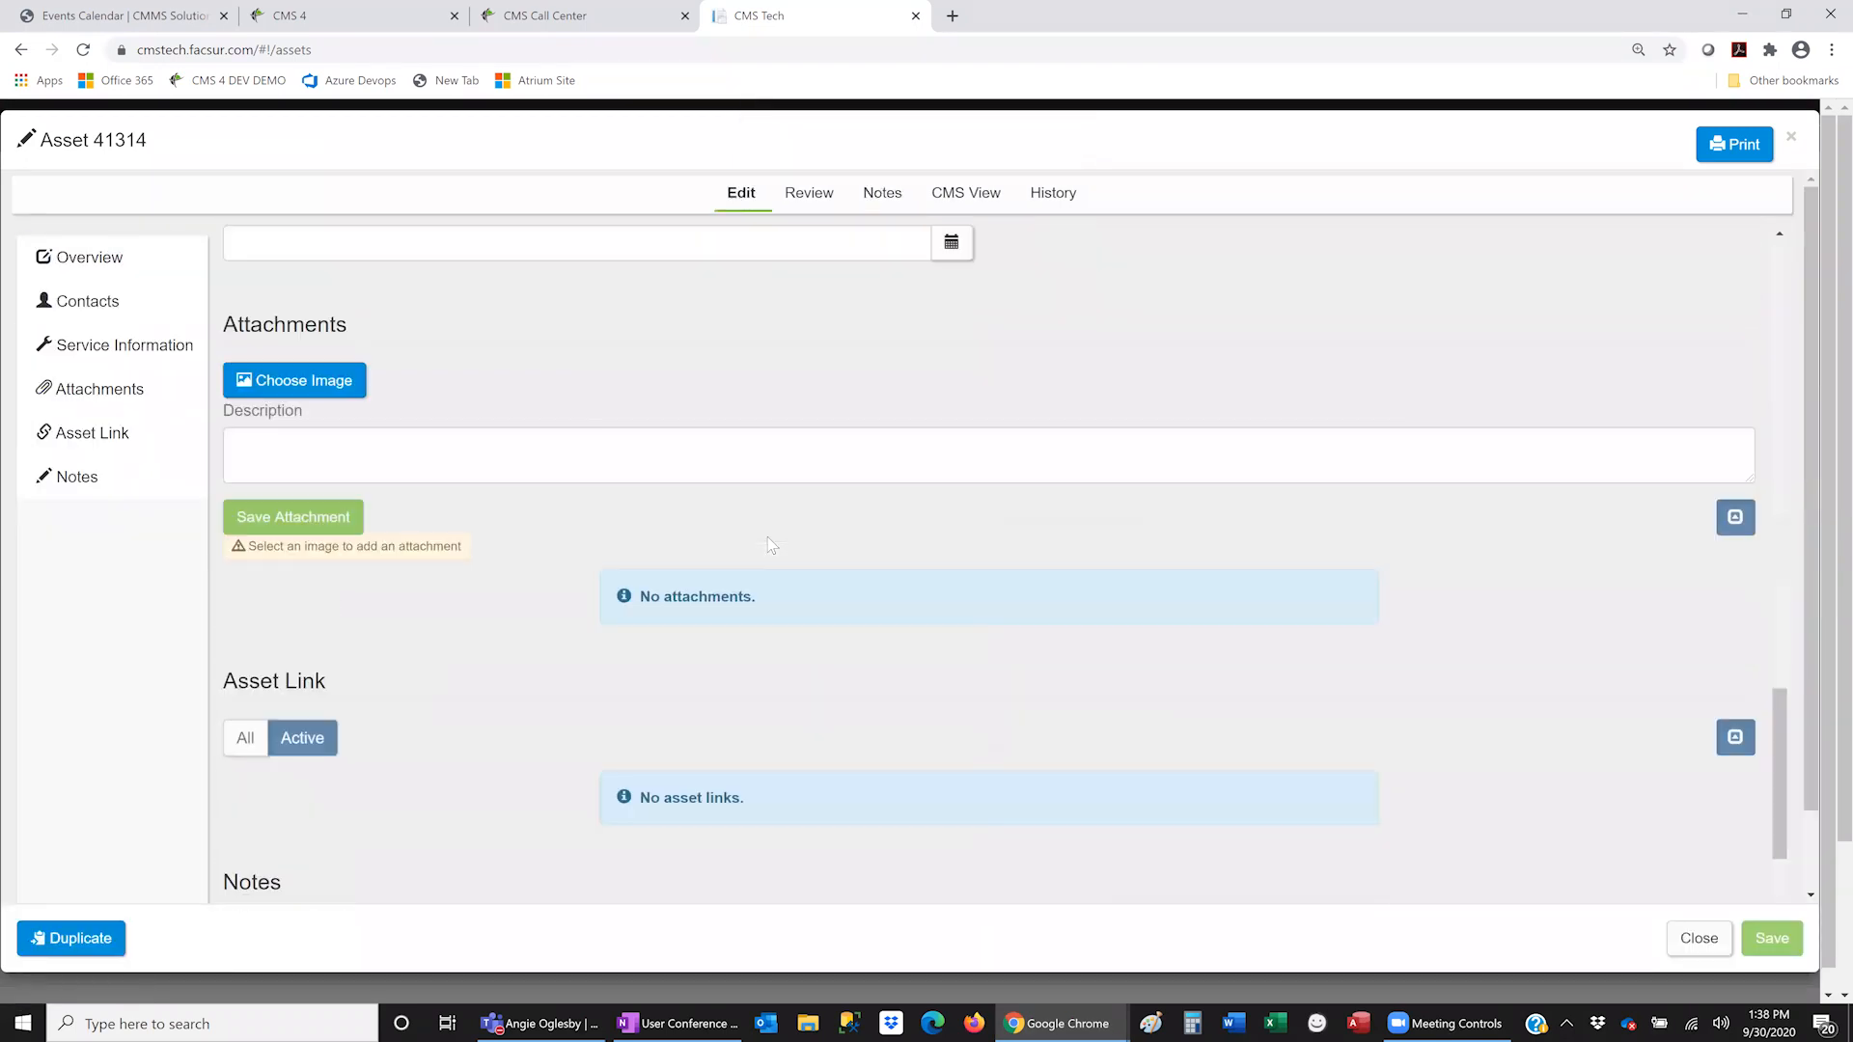
pyautogui.click(355, 788)
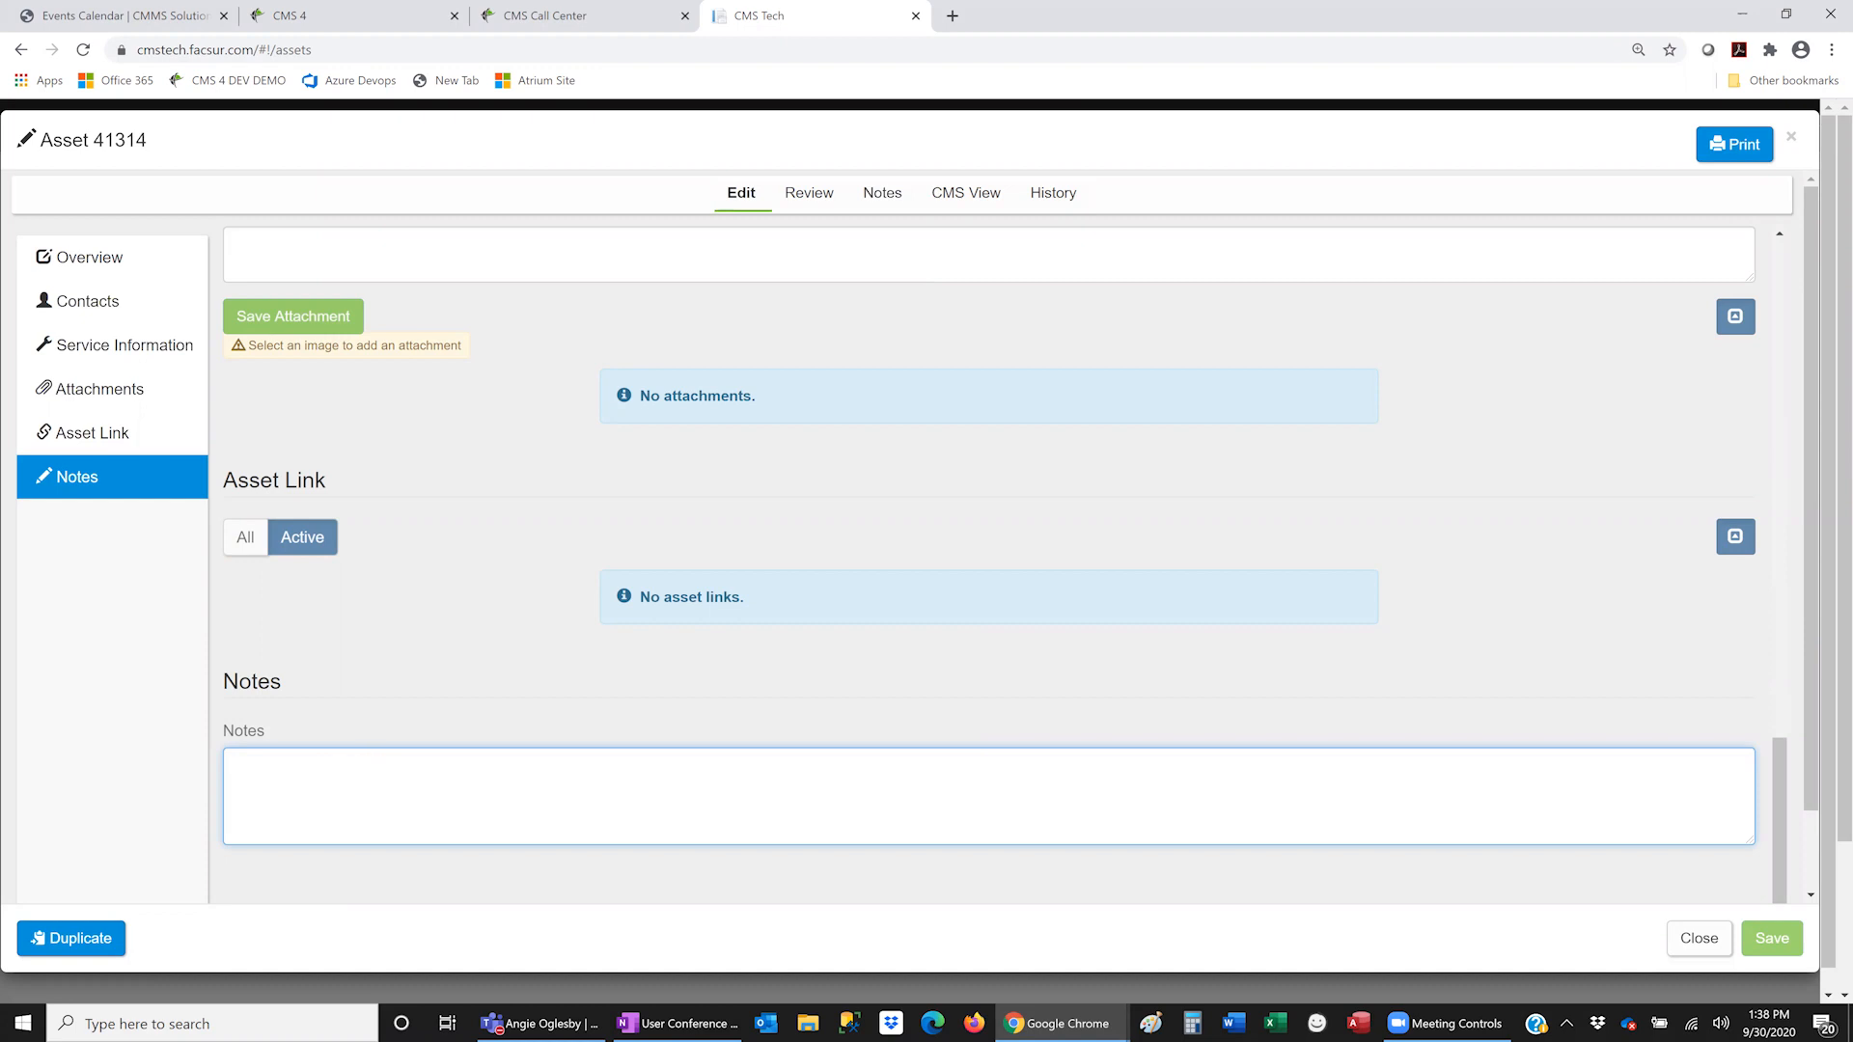
pyautogui.hotkey('alt', 'Tab')
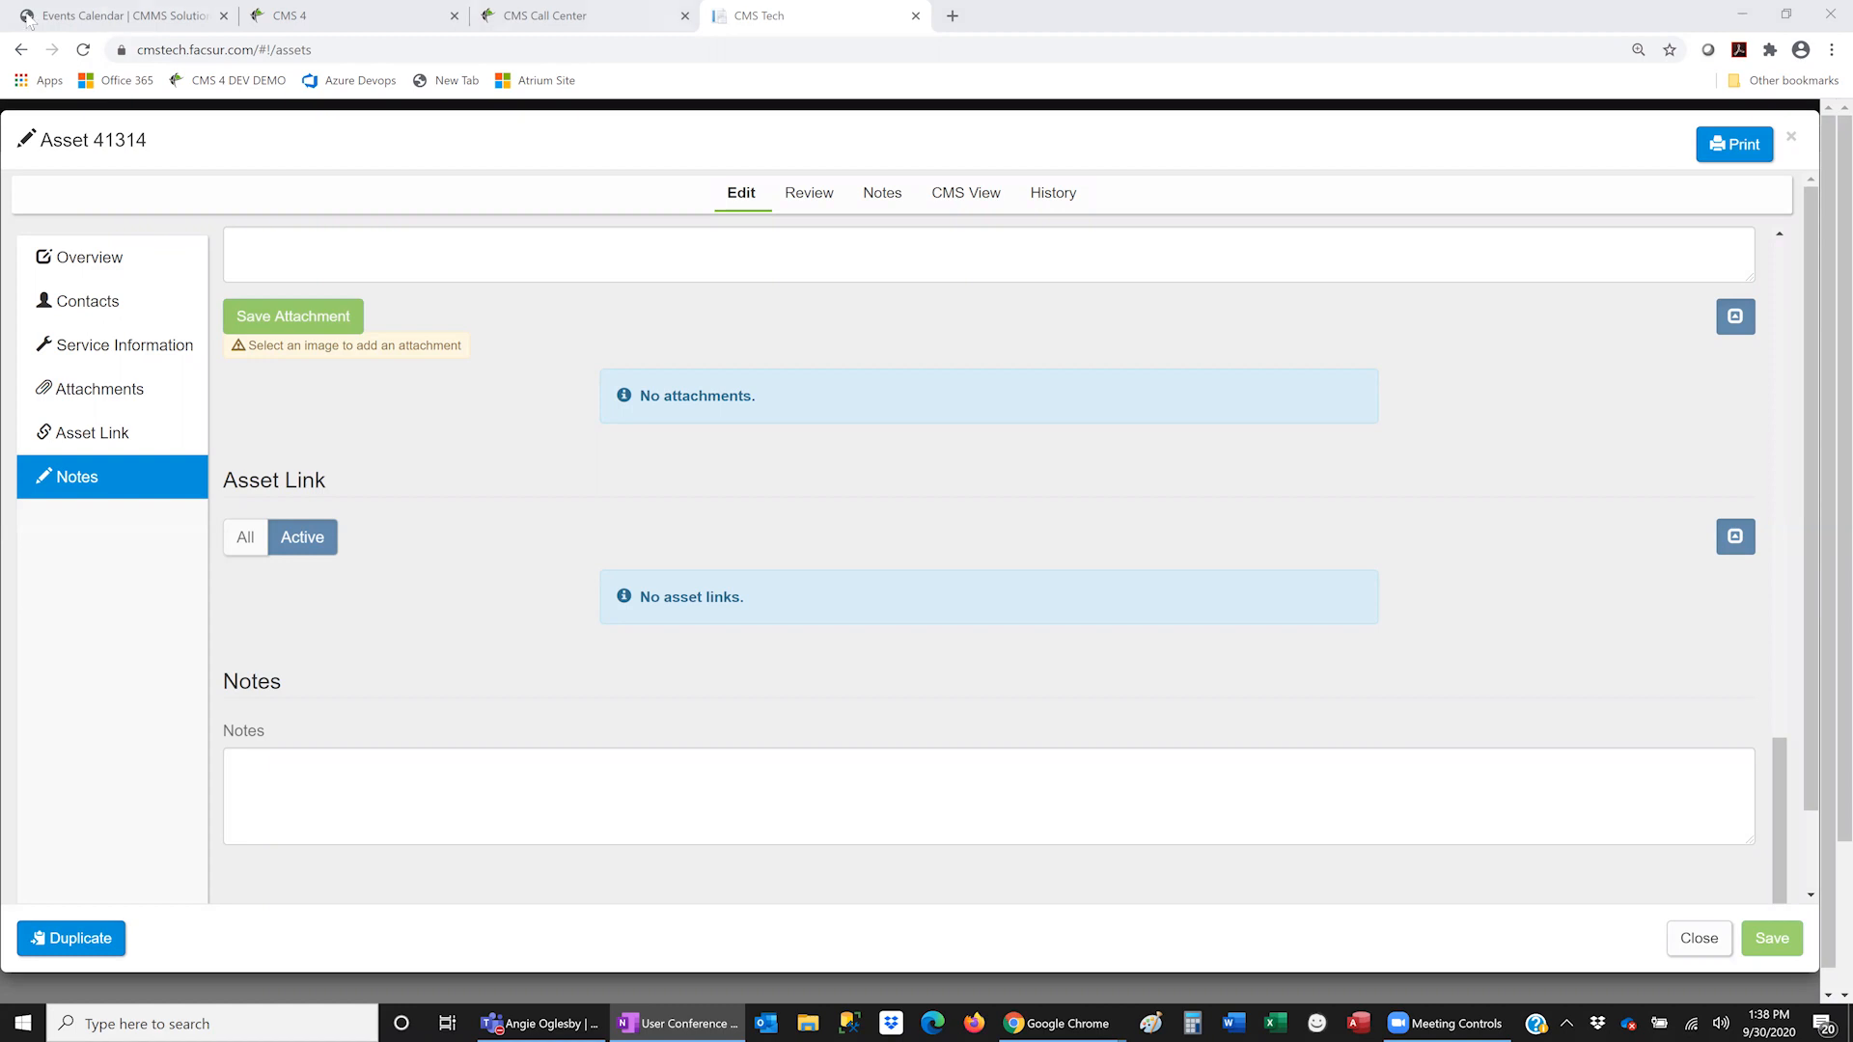
# - On the CMS 4 requisitions page, open the search filters and try Warehouse and Vendor types
pyautogui.click(295, 16)
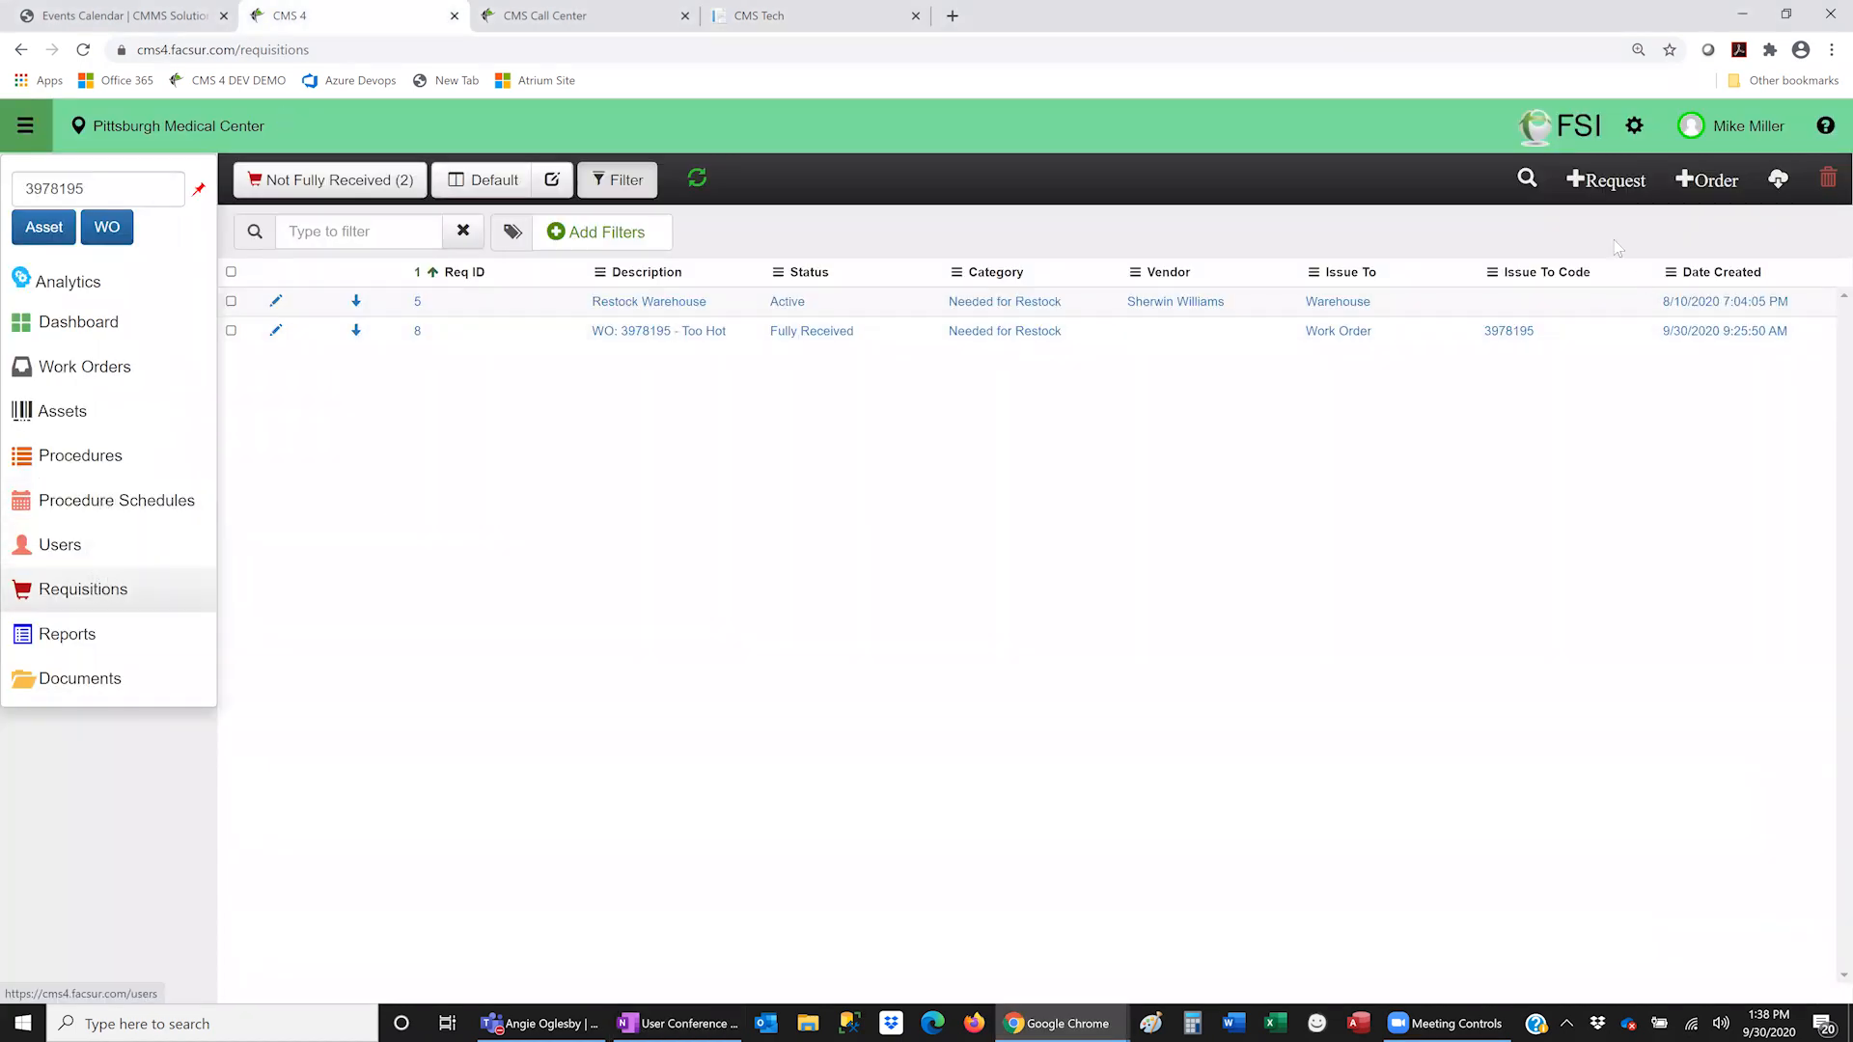
pyautogui.click(1527, 179)
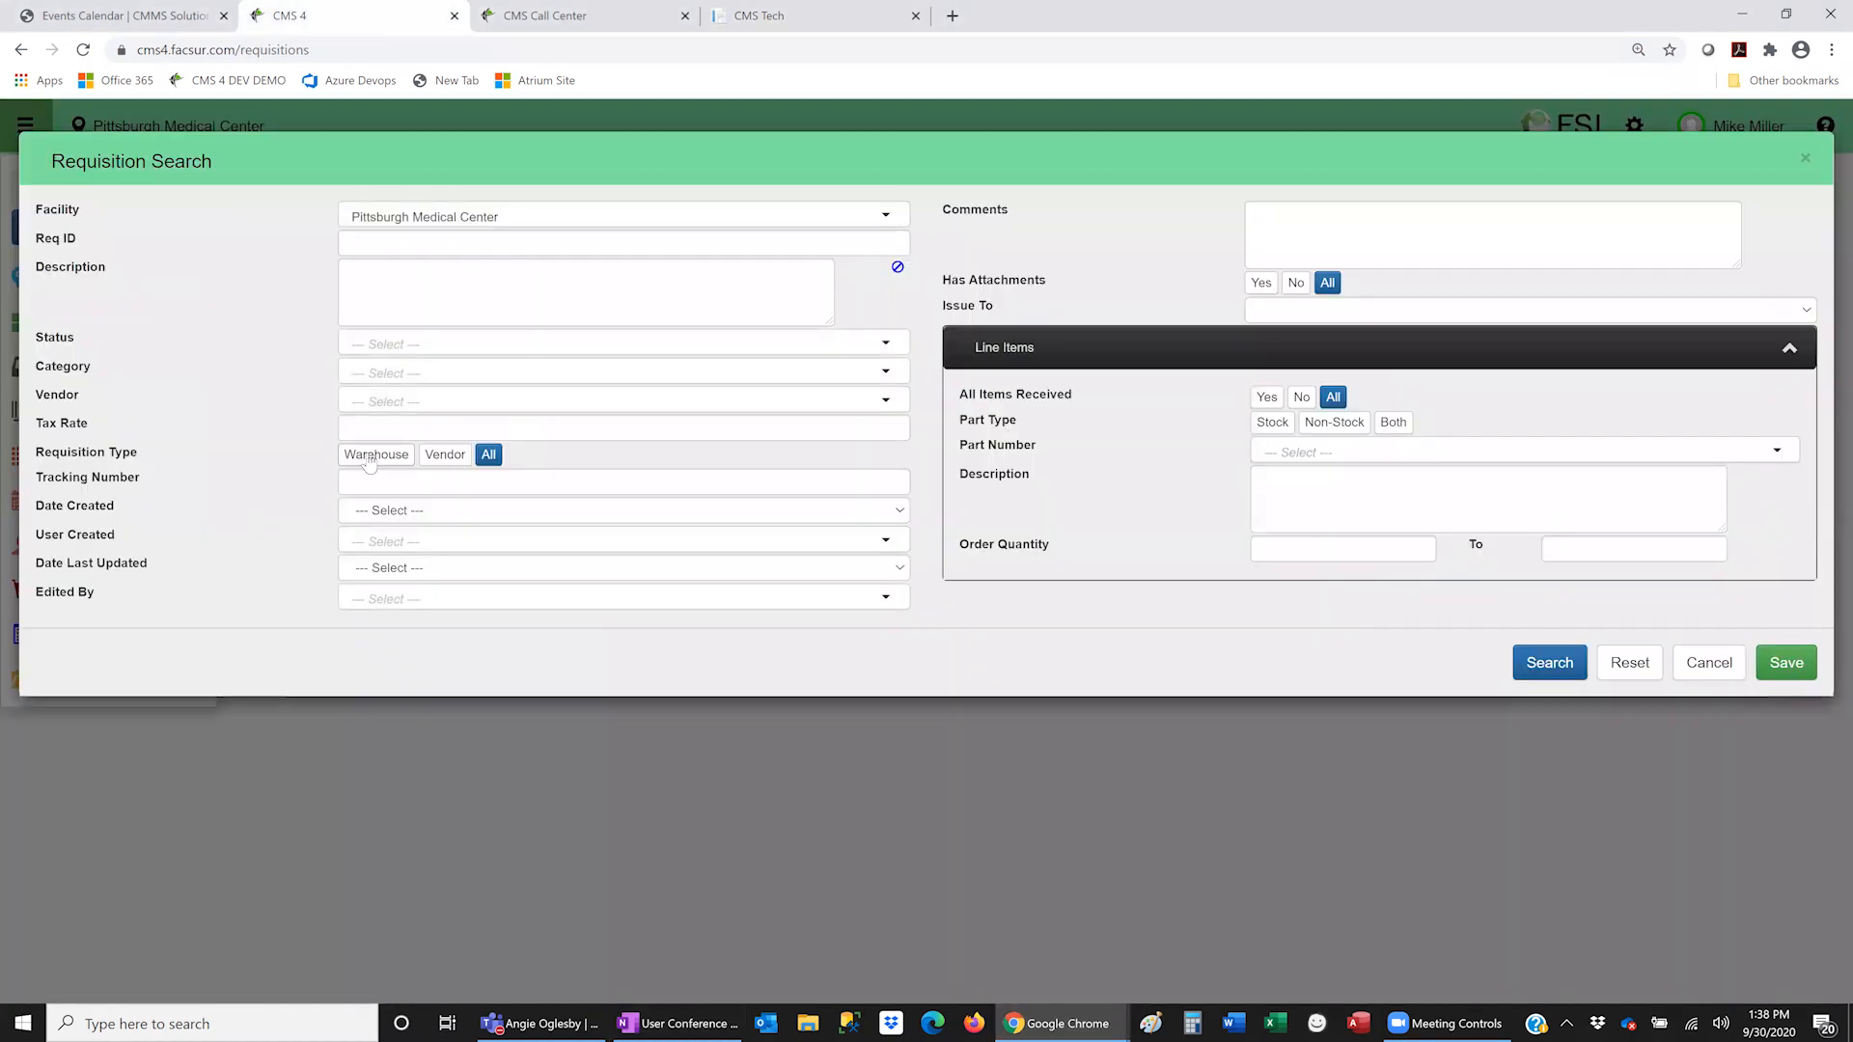
pyautogui.click(374, 457)
pyautogui.click(445, 459)
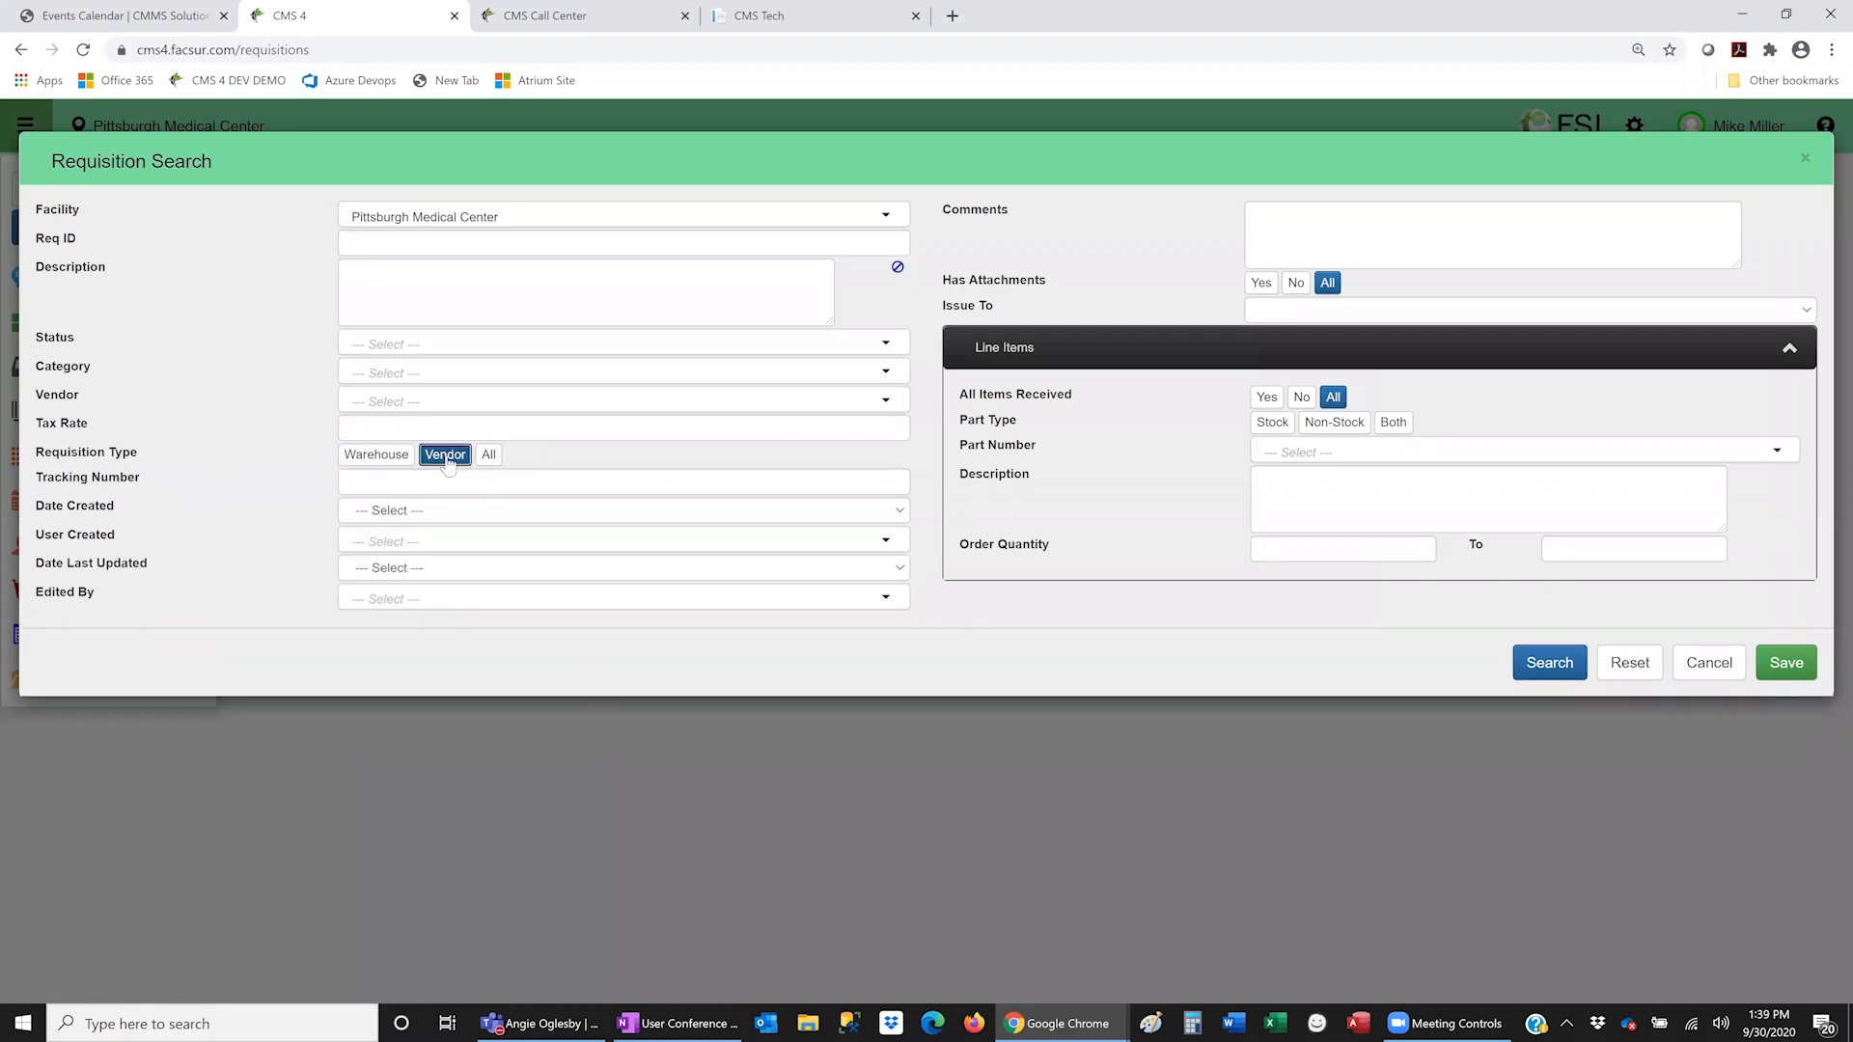
pyautogui.click(395, 459)
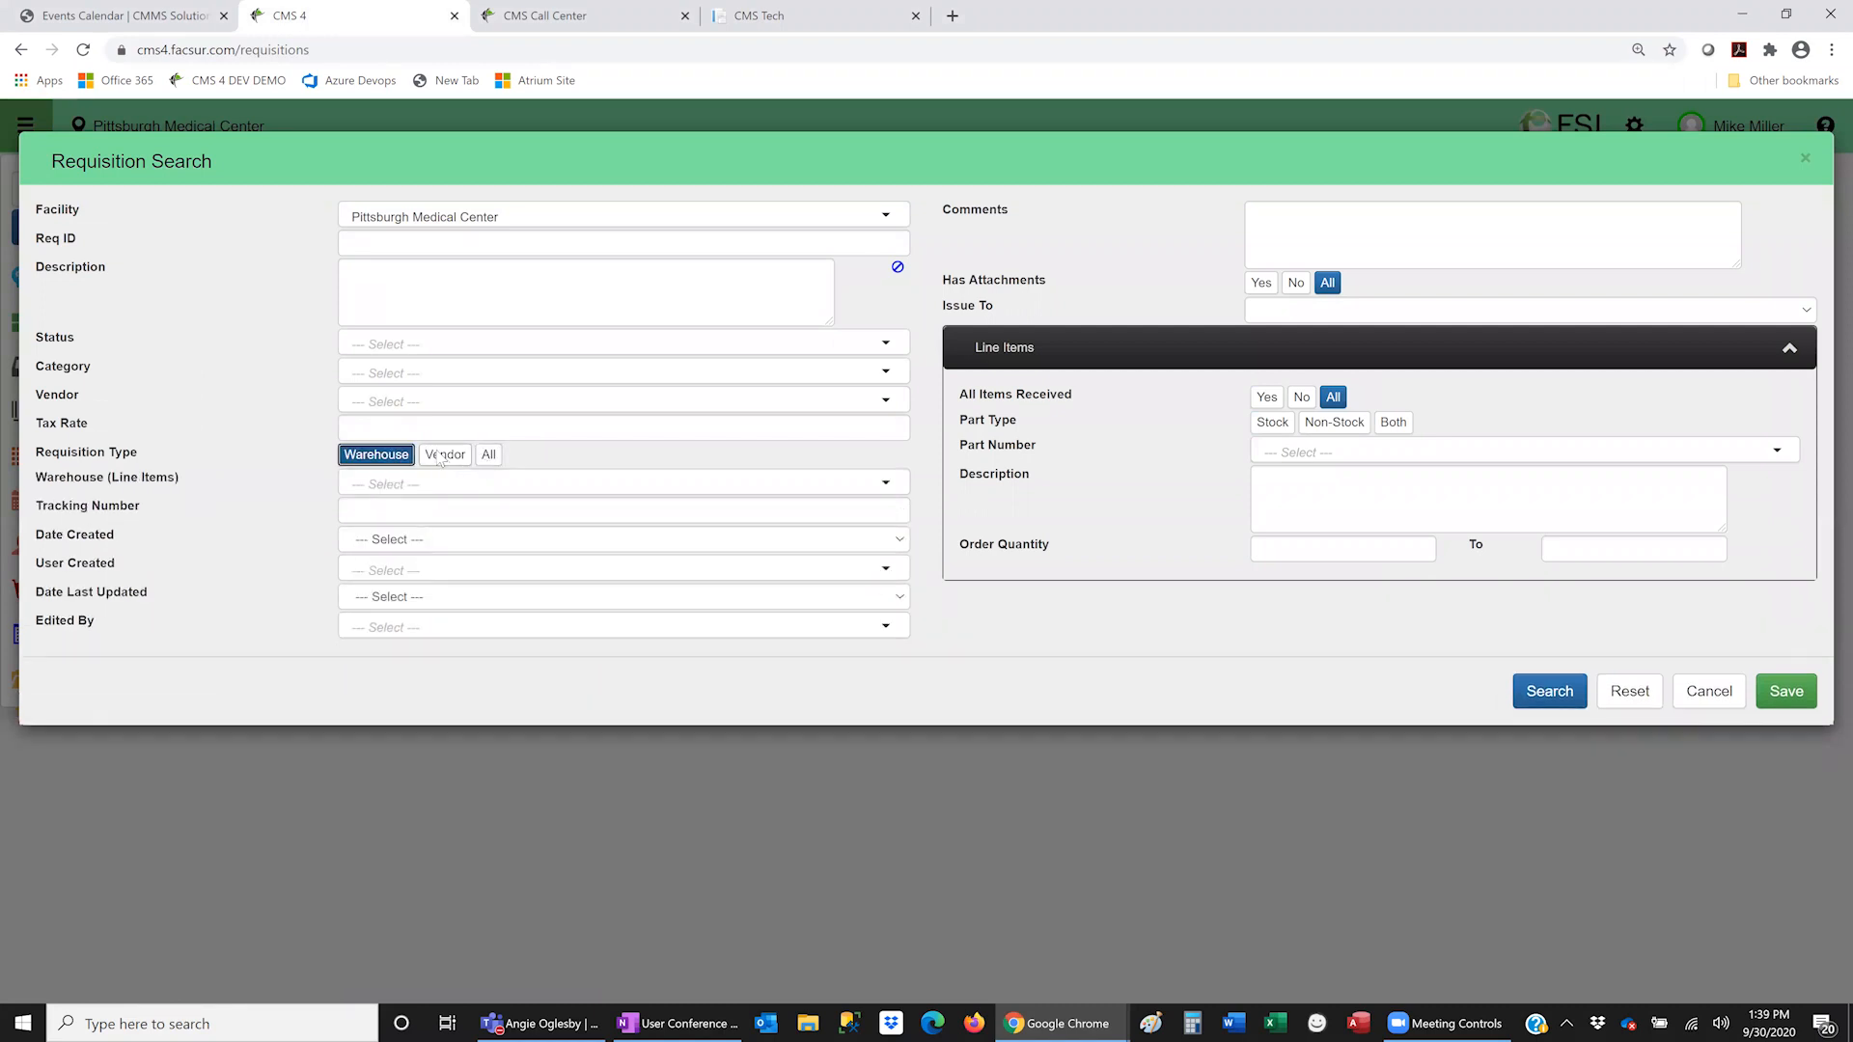
# - Keep toggling Warehouse/Vendor requisition types, cancel the search, and show the Call Center's All Submitted Calls
pyautogui.rightClick(438, 455)
pyautogui.click(434, 457)
pyautogui.click(395, 459)
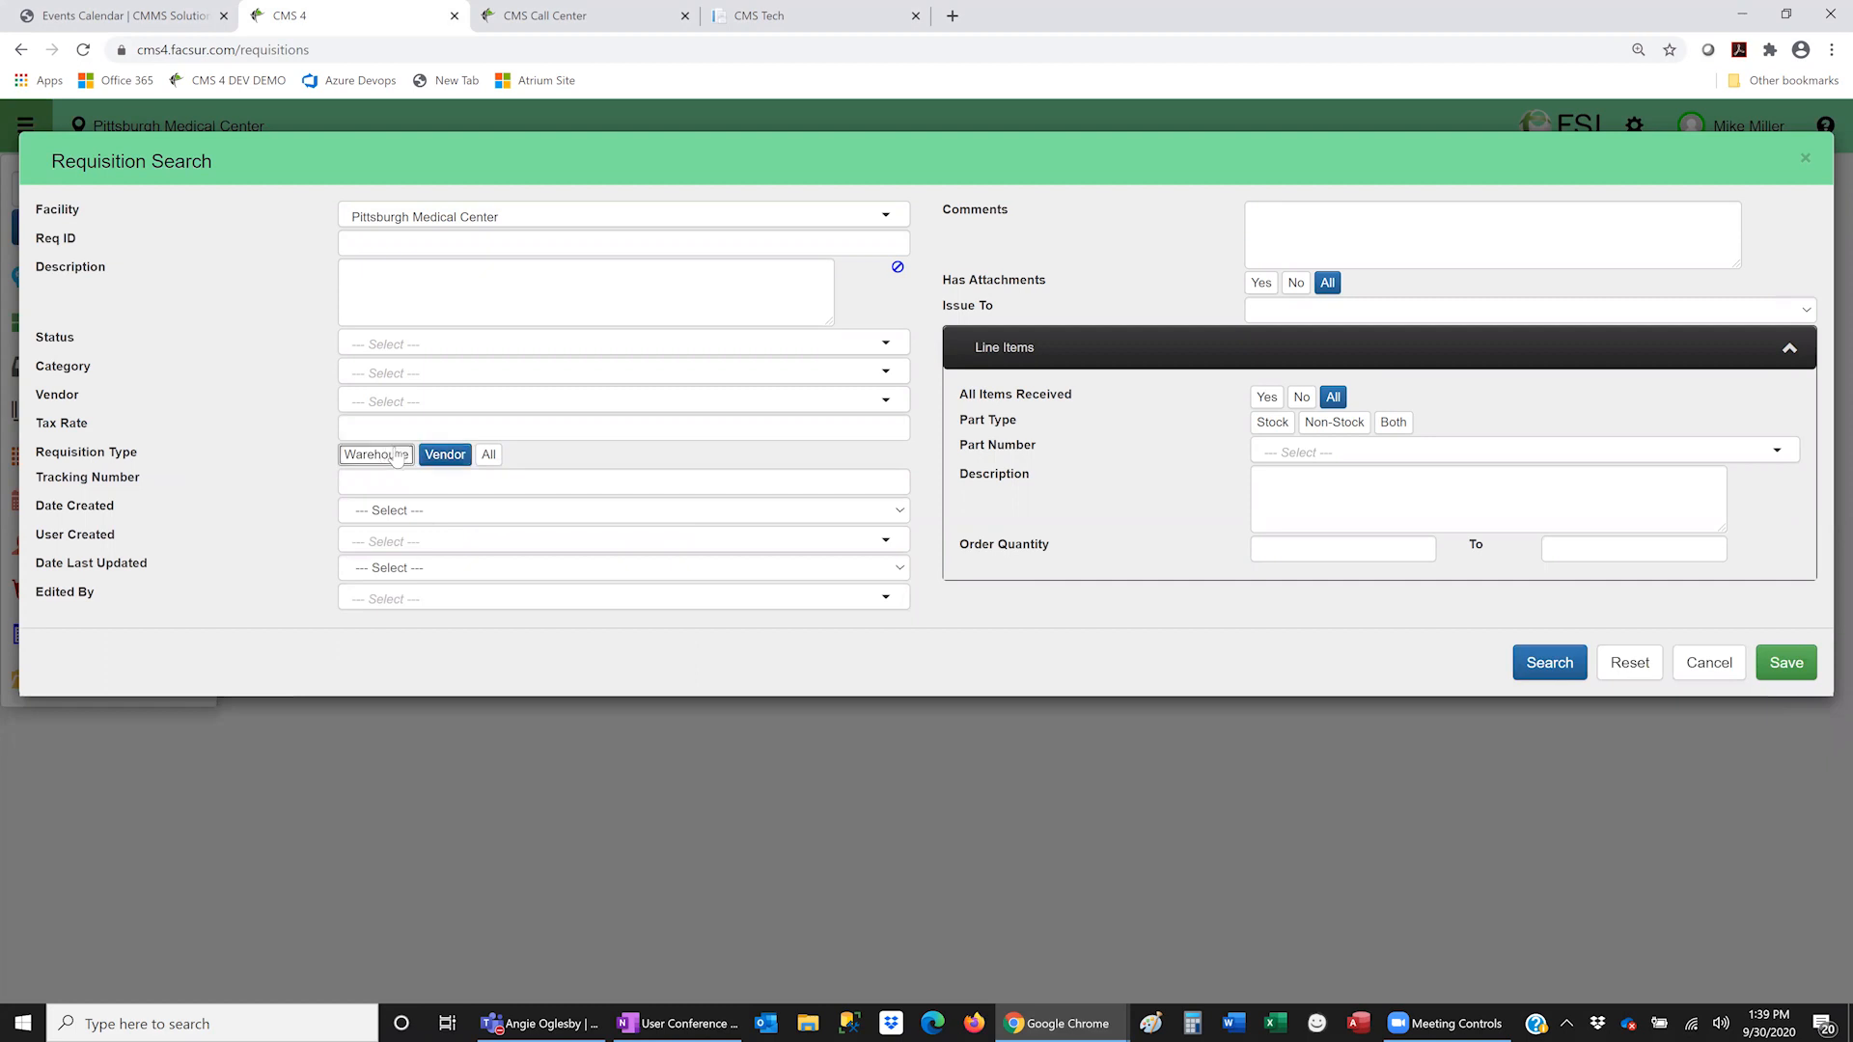
pyautogui.click(437, 457)
pyautogui.click(385, 459)
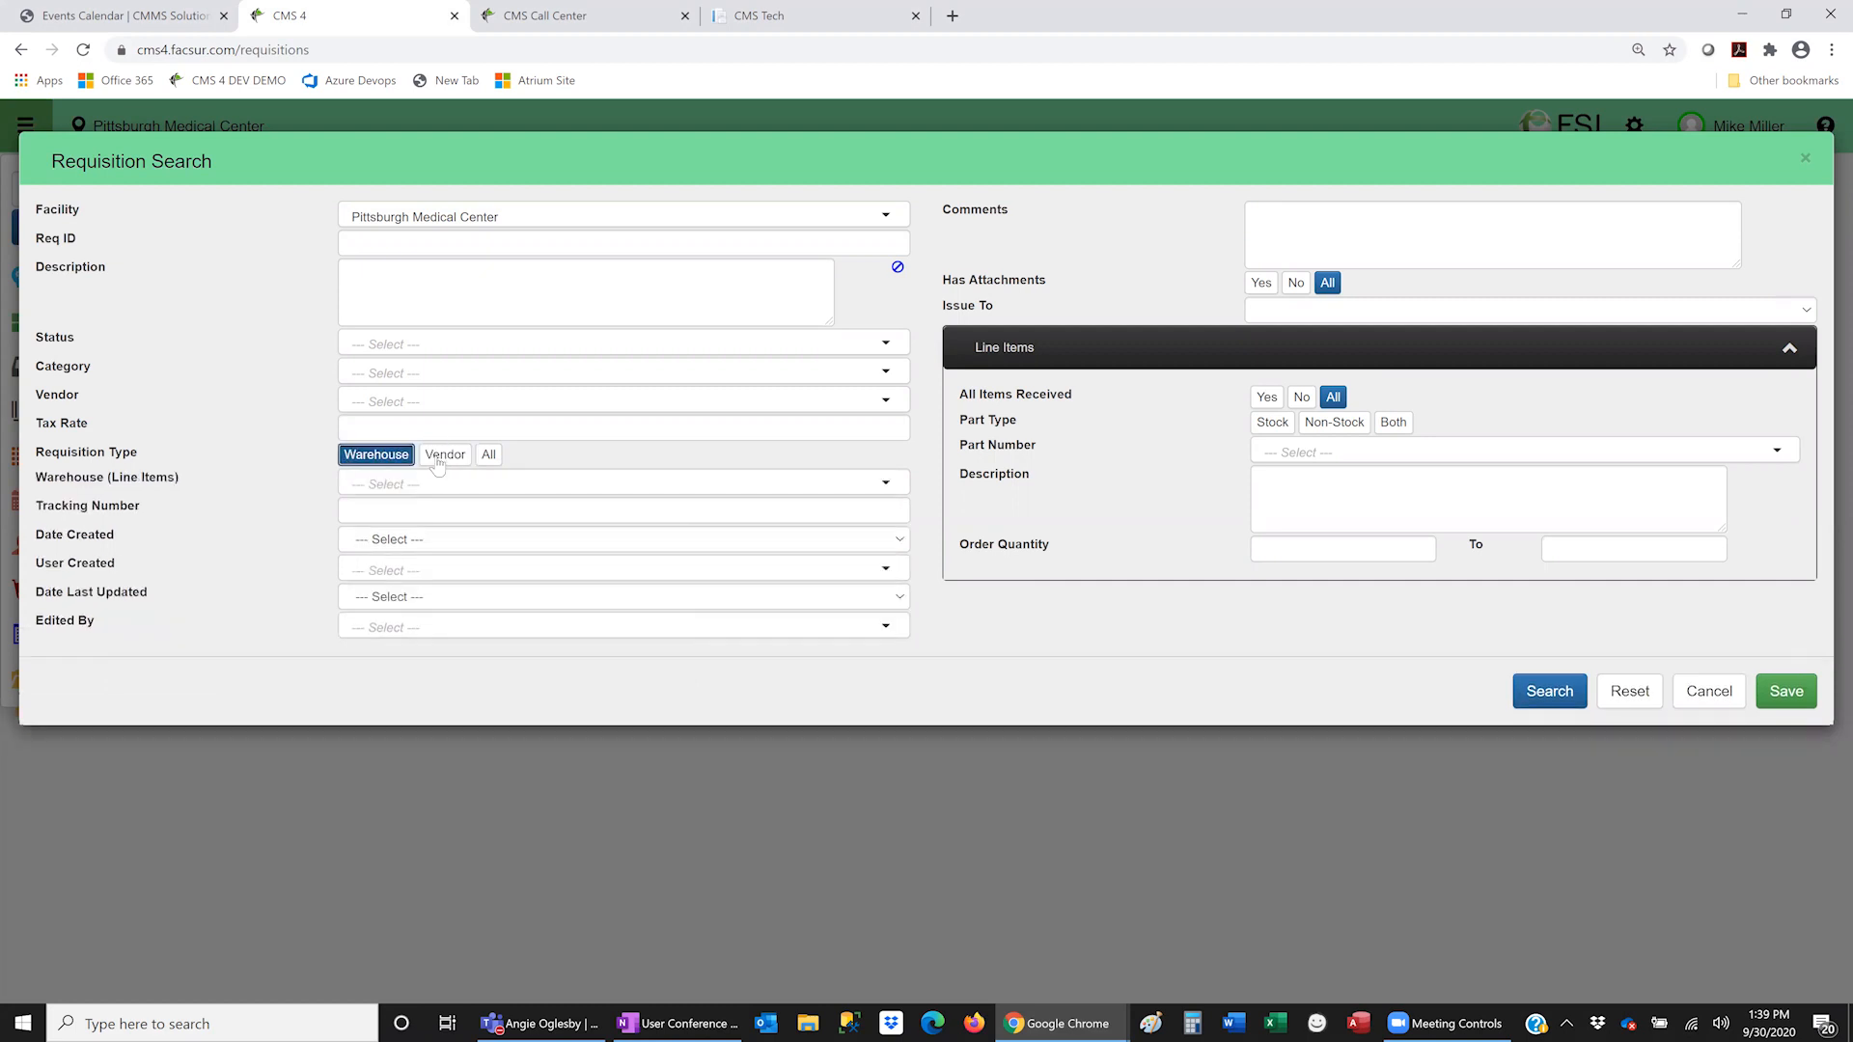
pyautogui.click(447, 459)
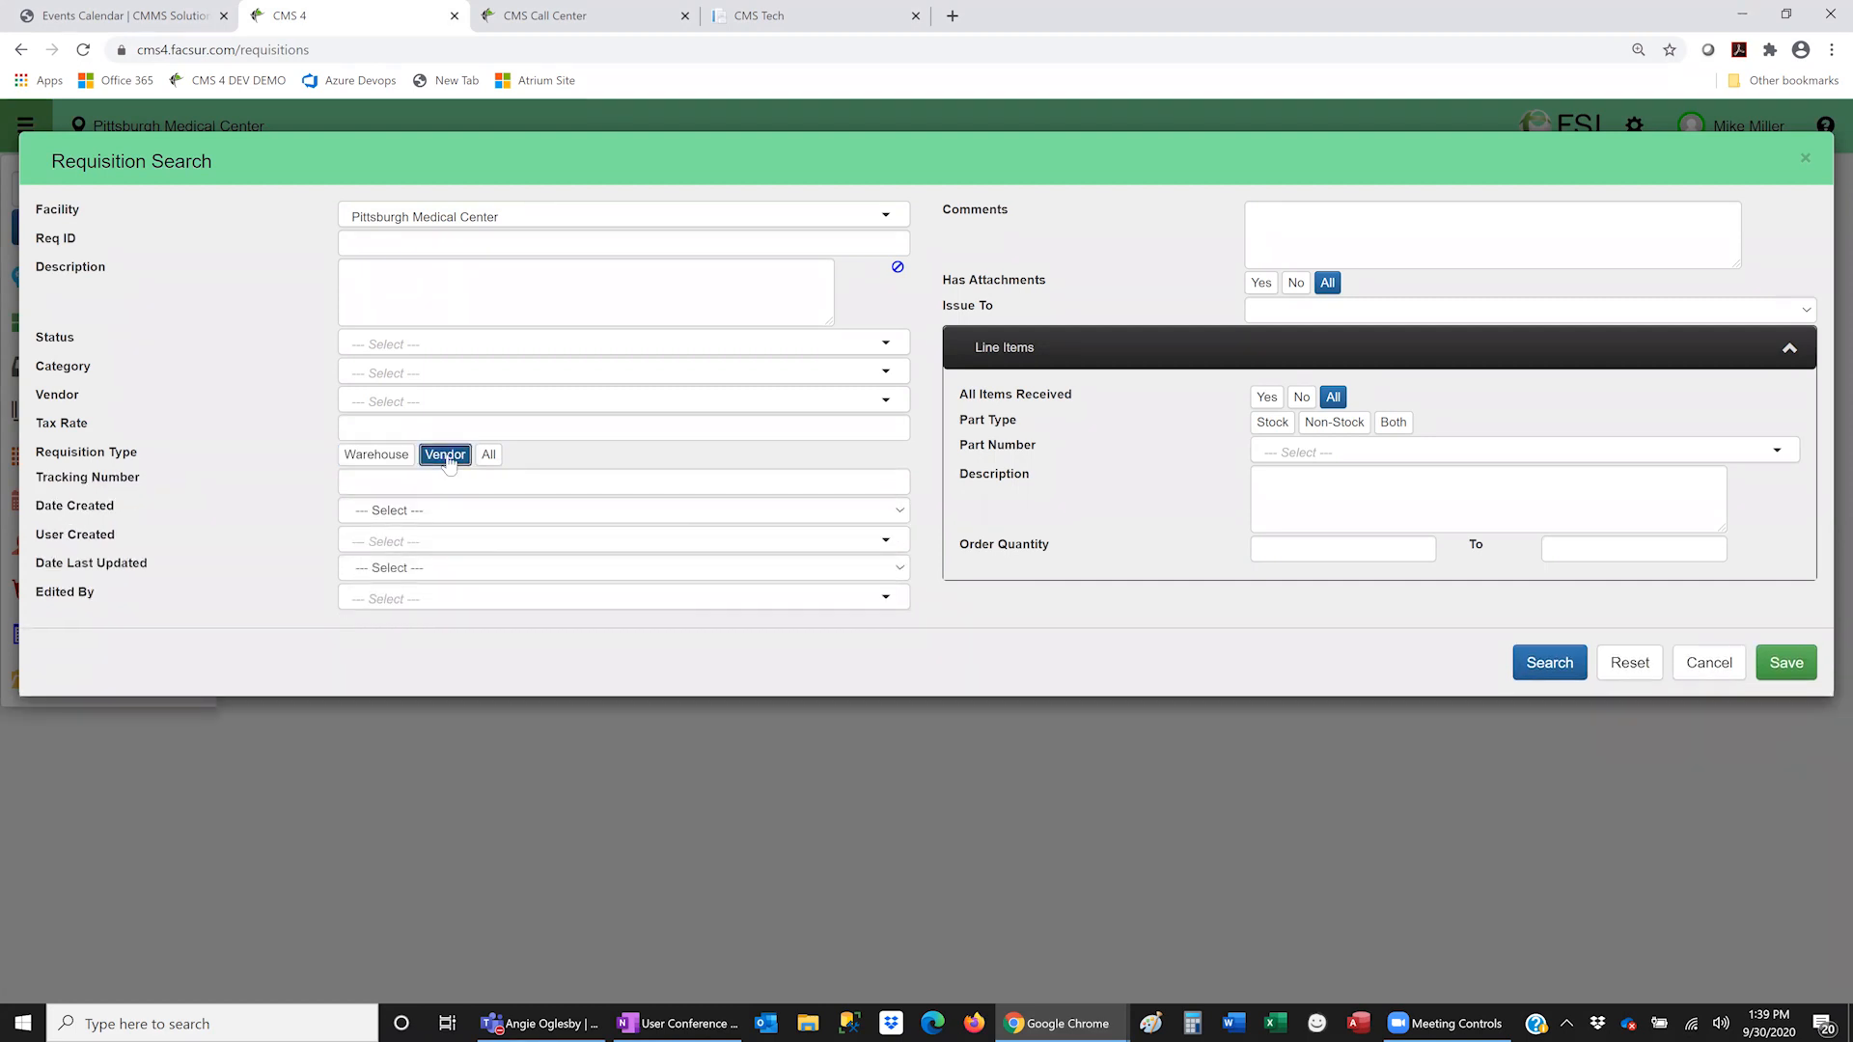
pyautogui.click(386, 459)
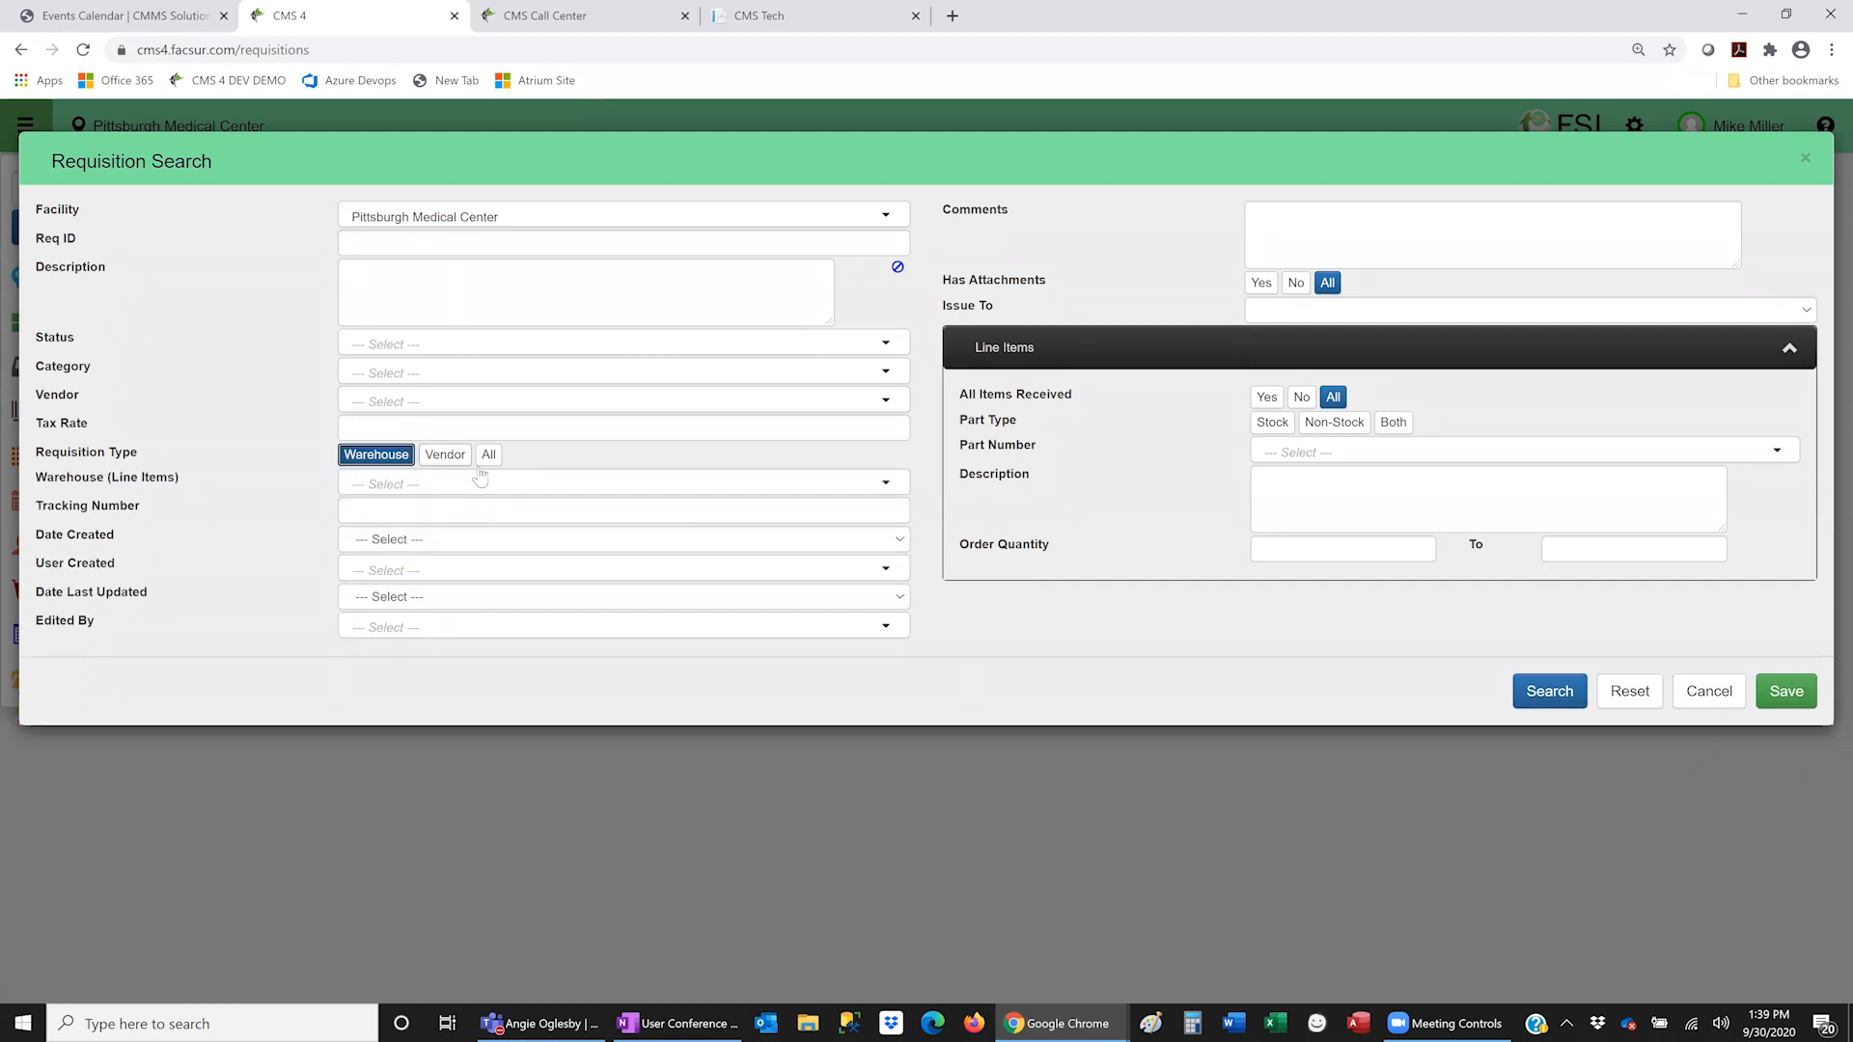
pyautogui.click(1717, 697)
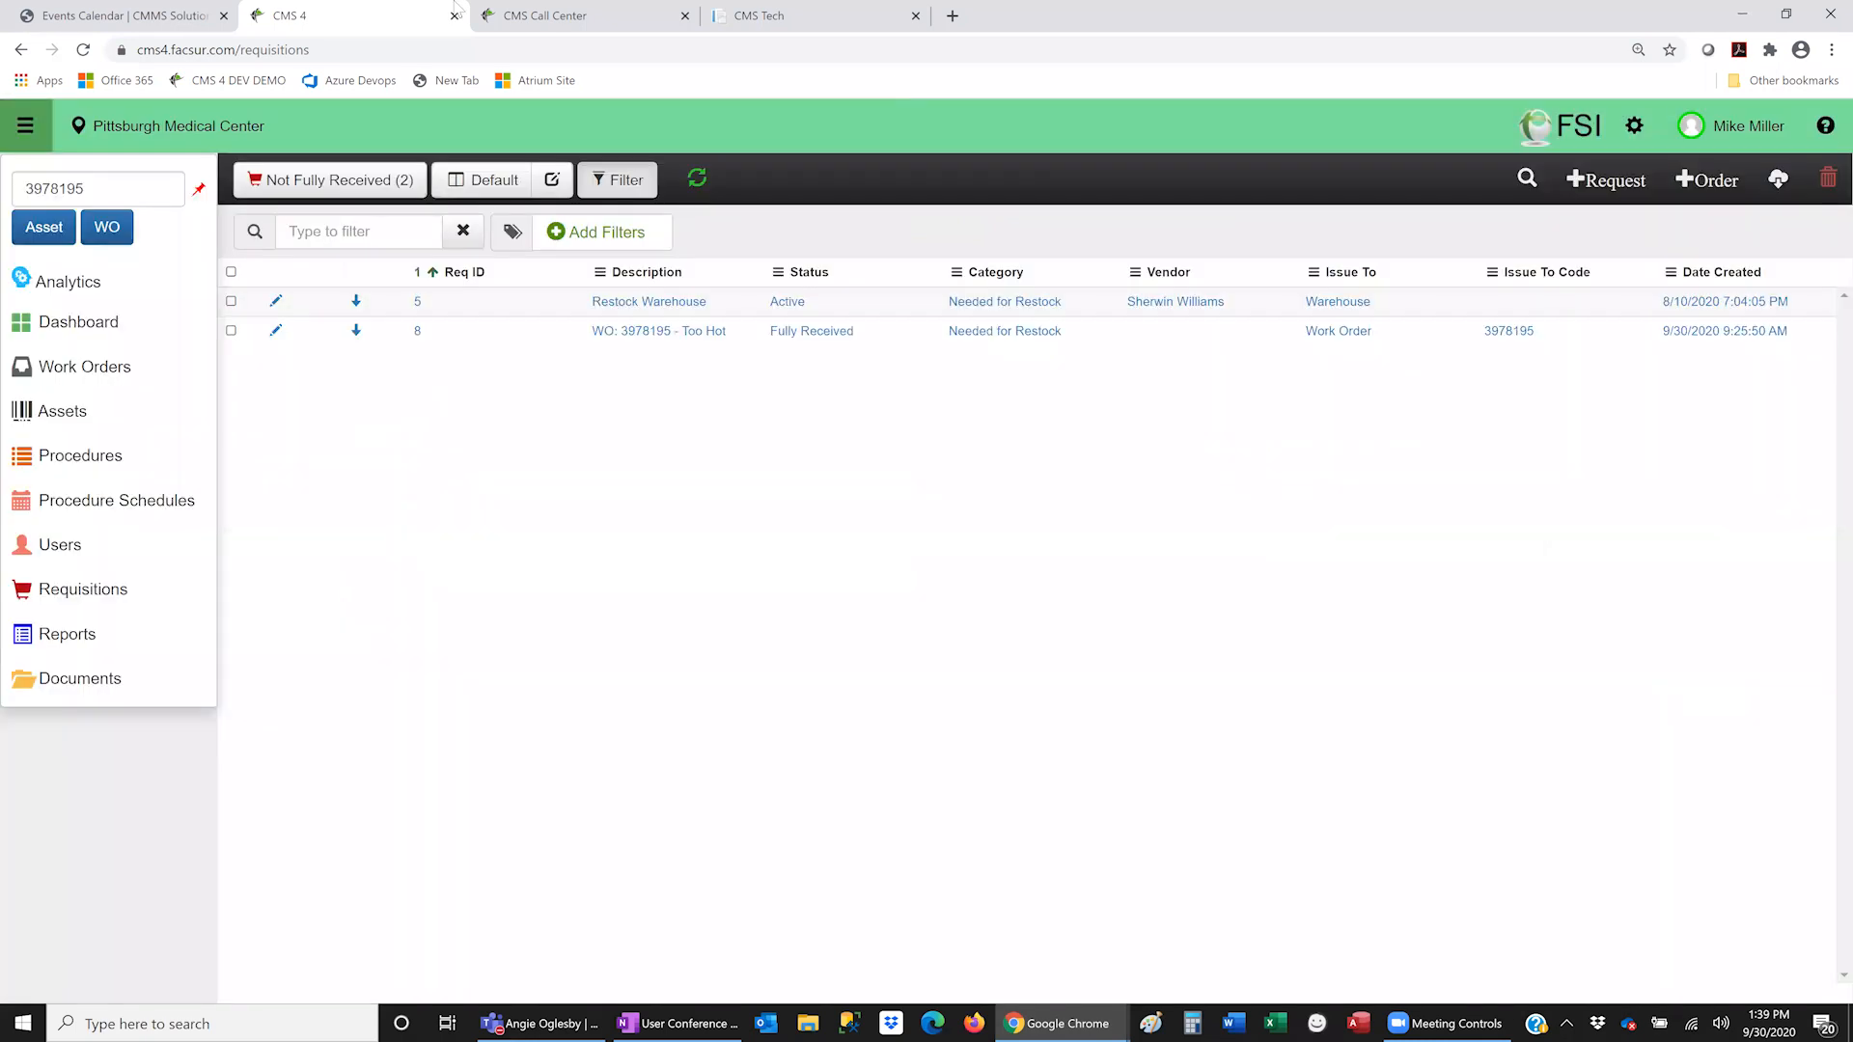
pyautogui.click(483, 12)
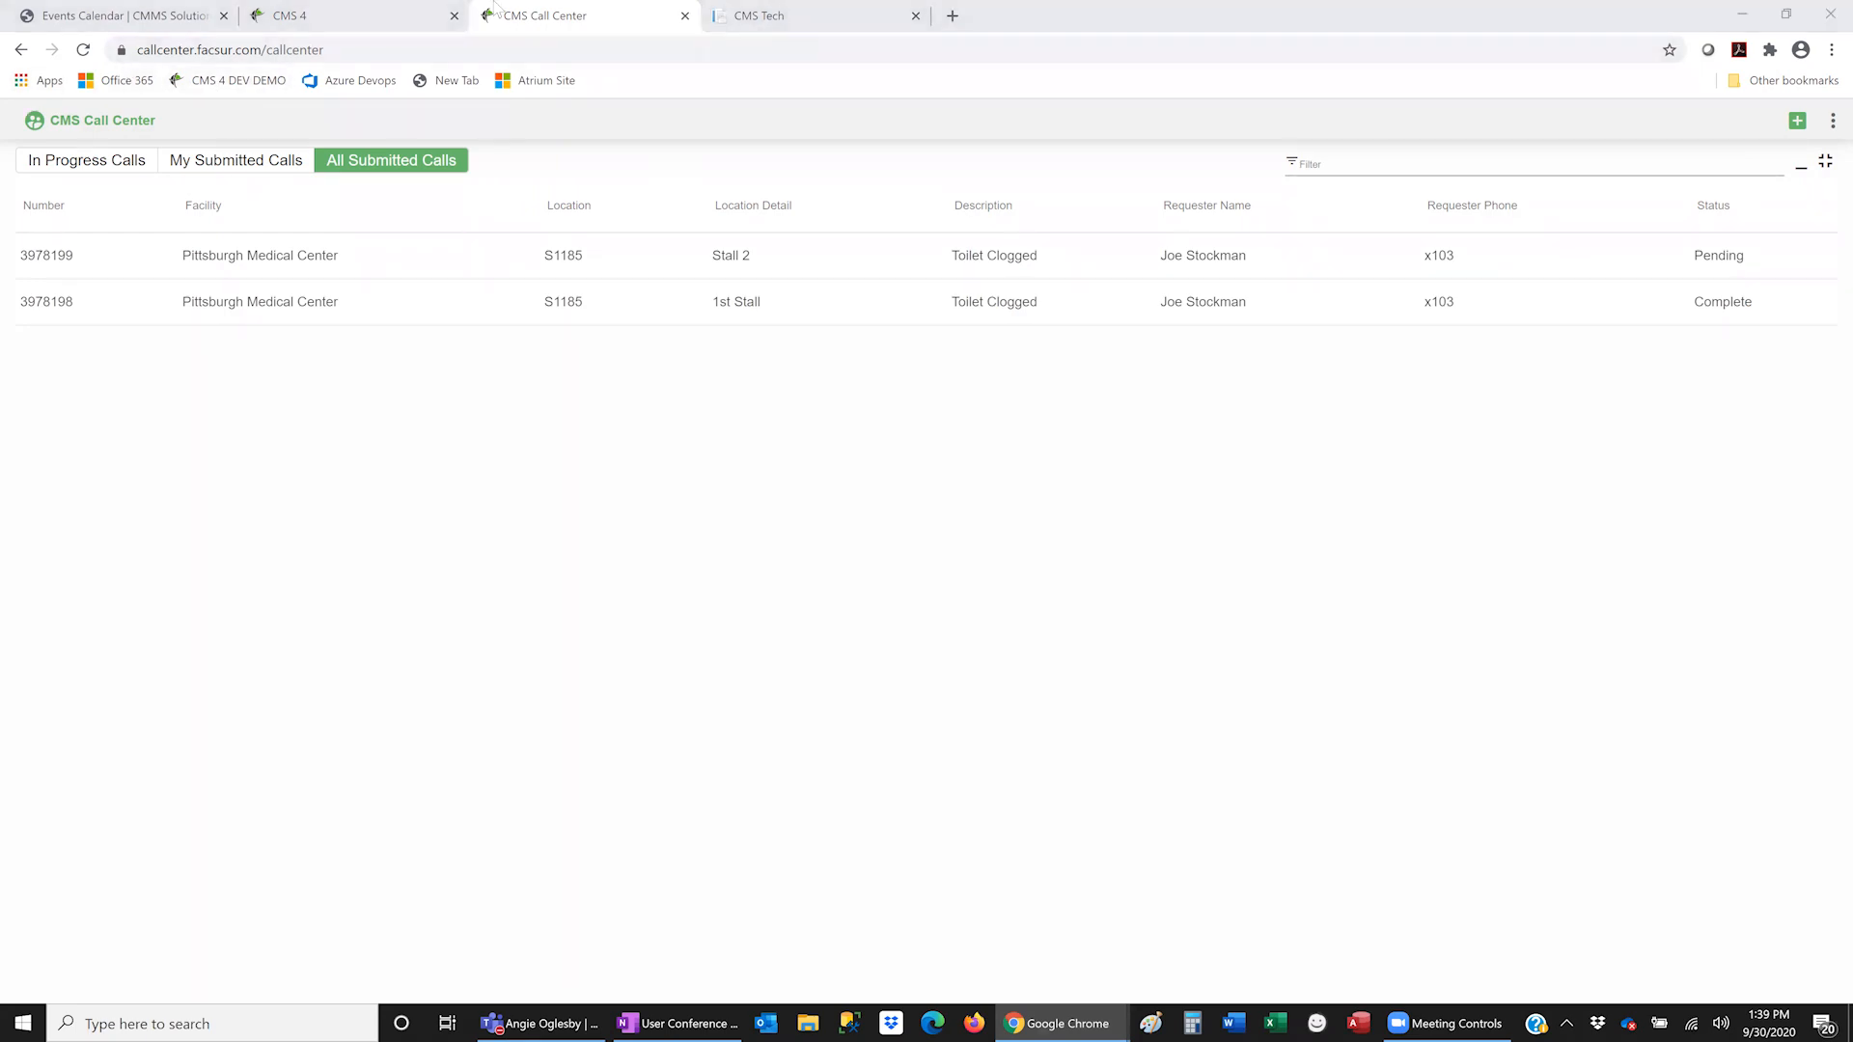
# - Return to the CMS Tech tab showing asset 41314's Edit form with its empty Notes field
pyautogui.click(763, 16)
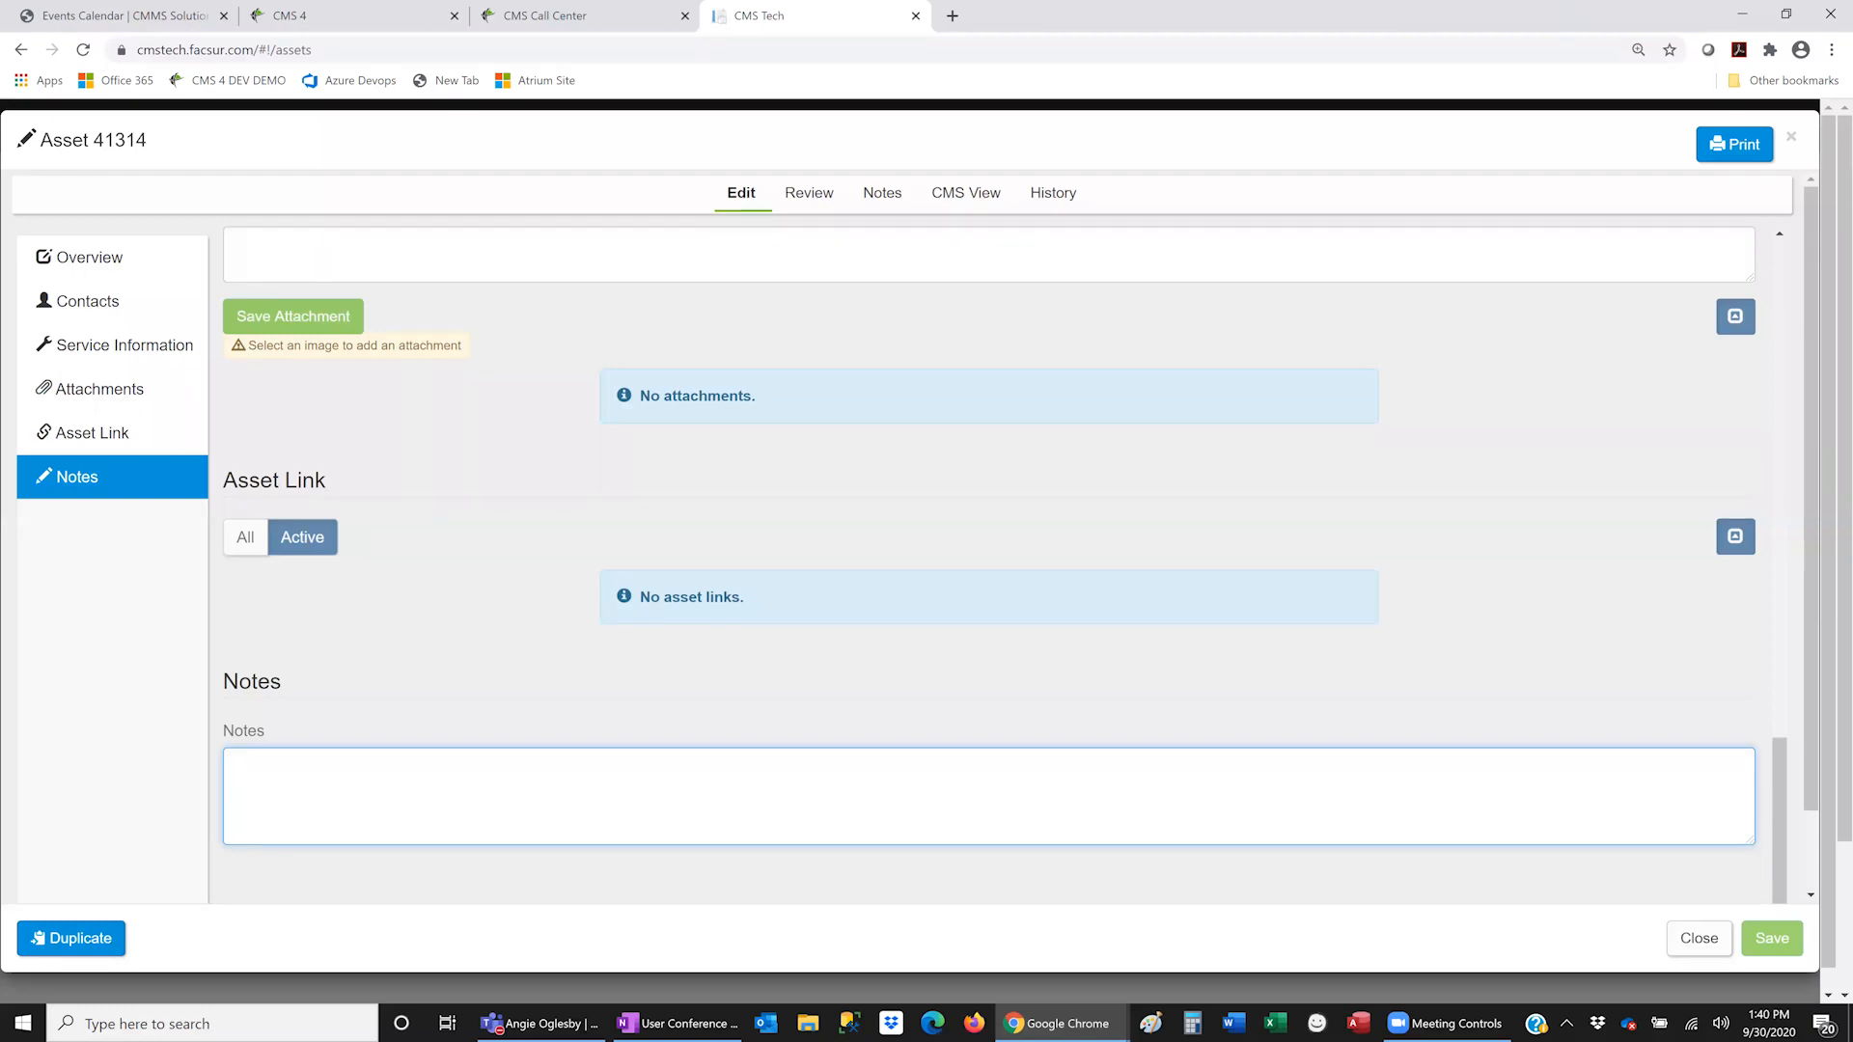
pyautogui.hotkey('alt', 'Tab')
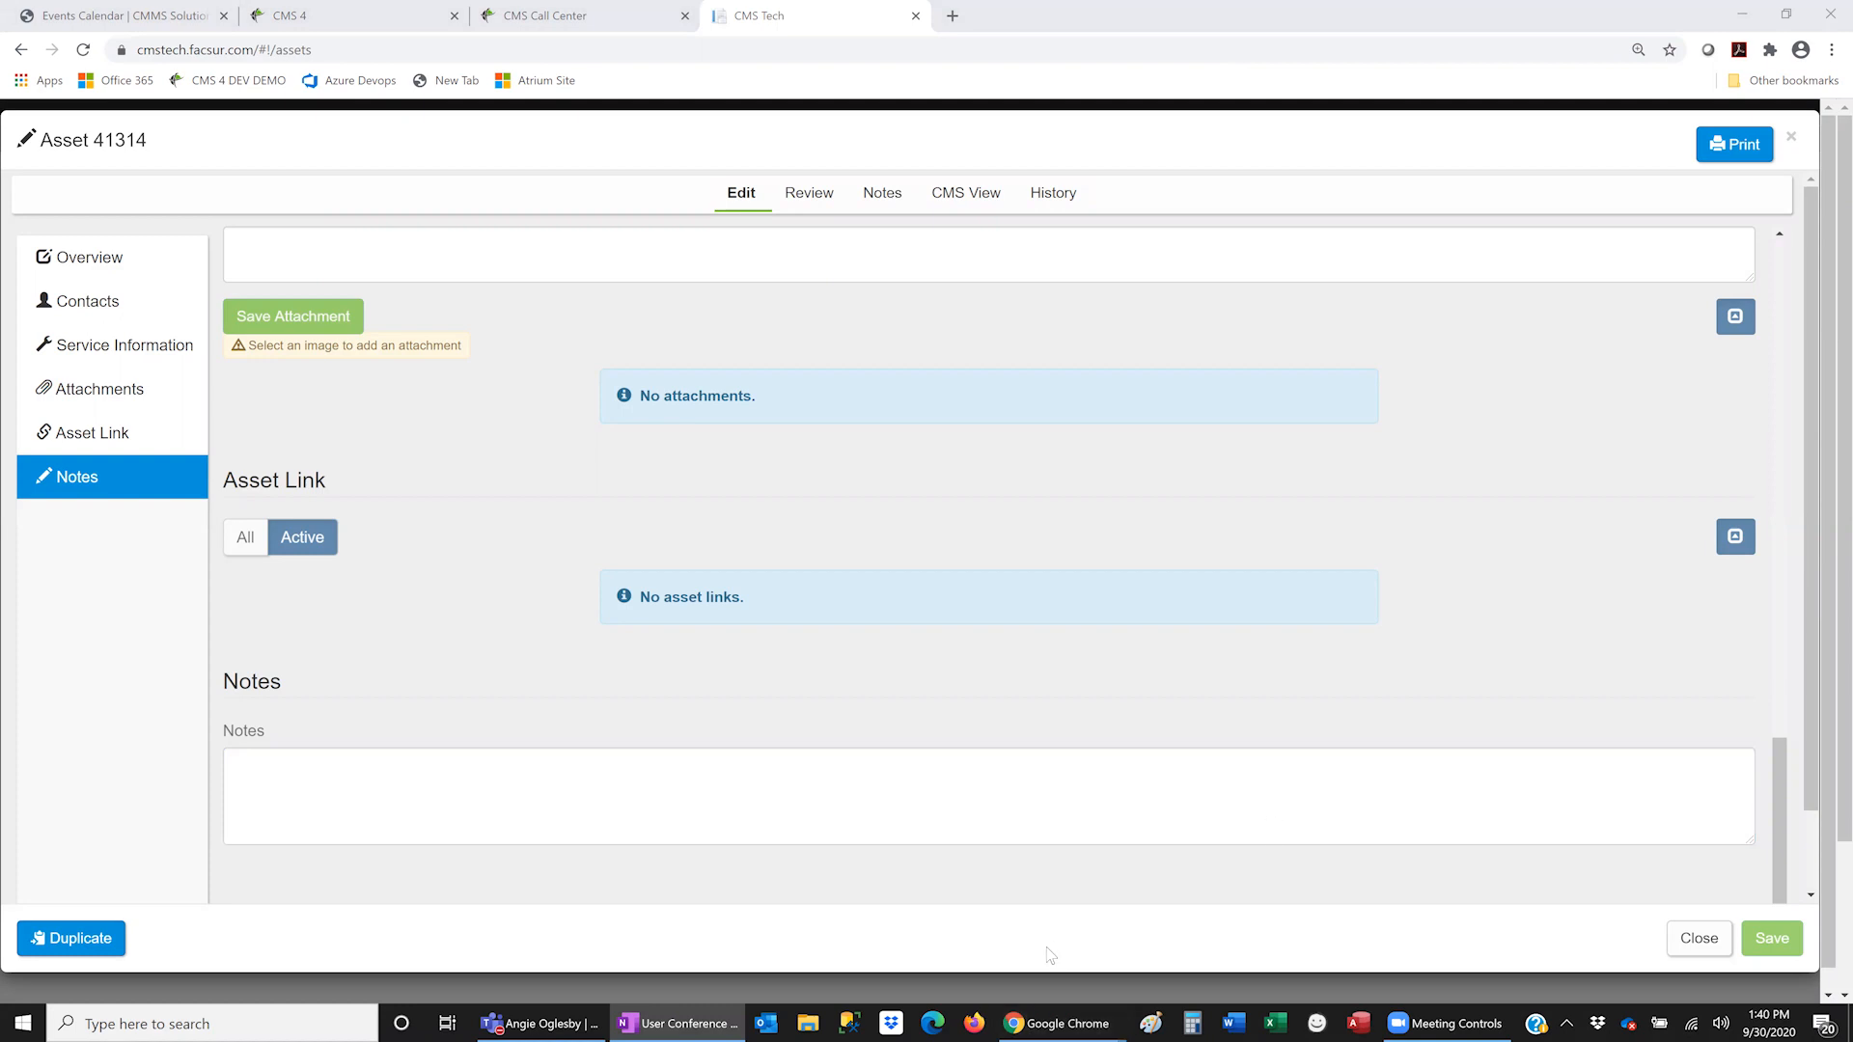
# - Bring up CMS Rounding, go to Home, and open the Public Space Checklist - A inspection
pyautogui.moveTo(1081, 1021)
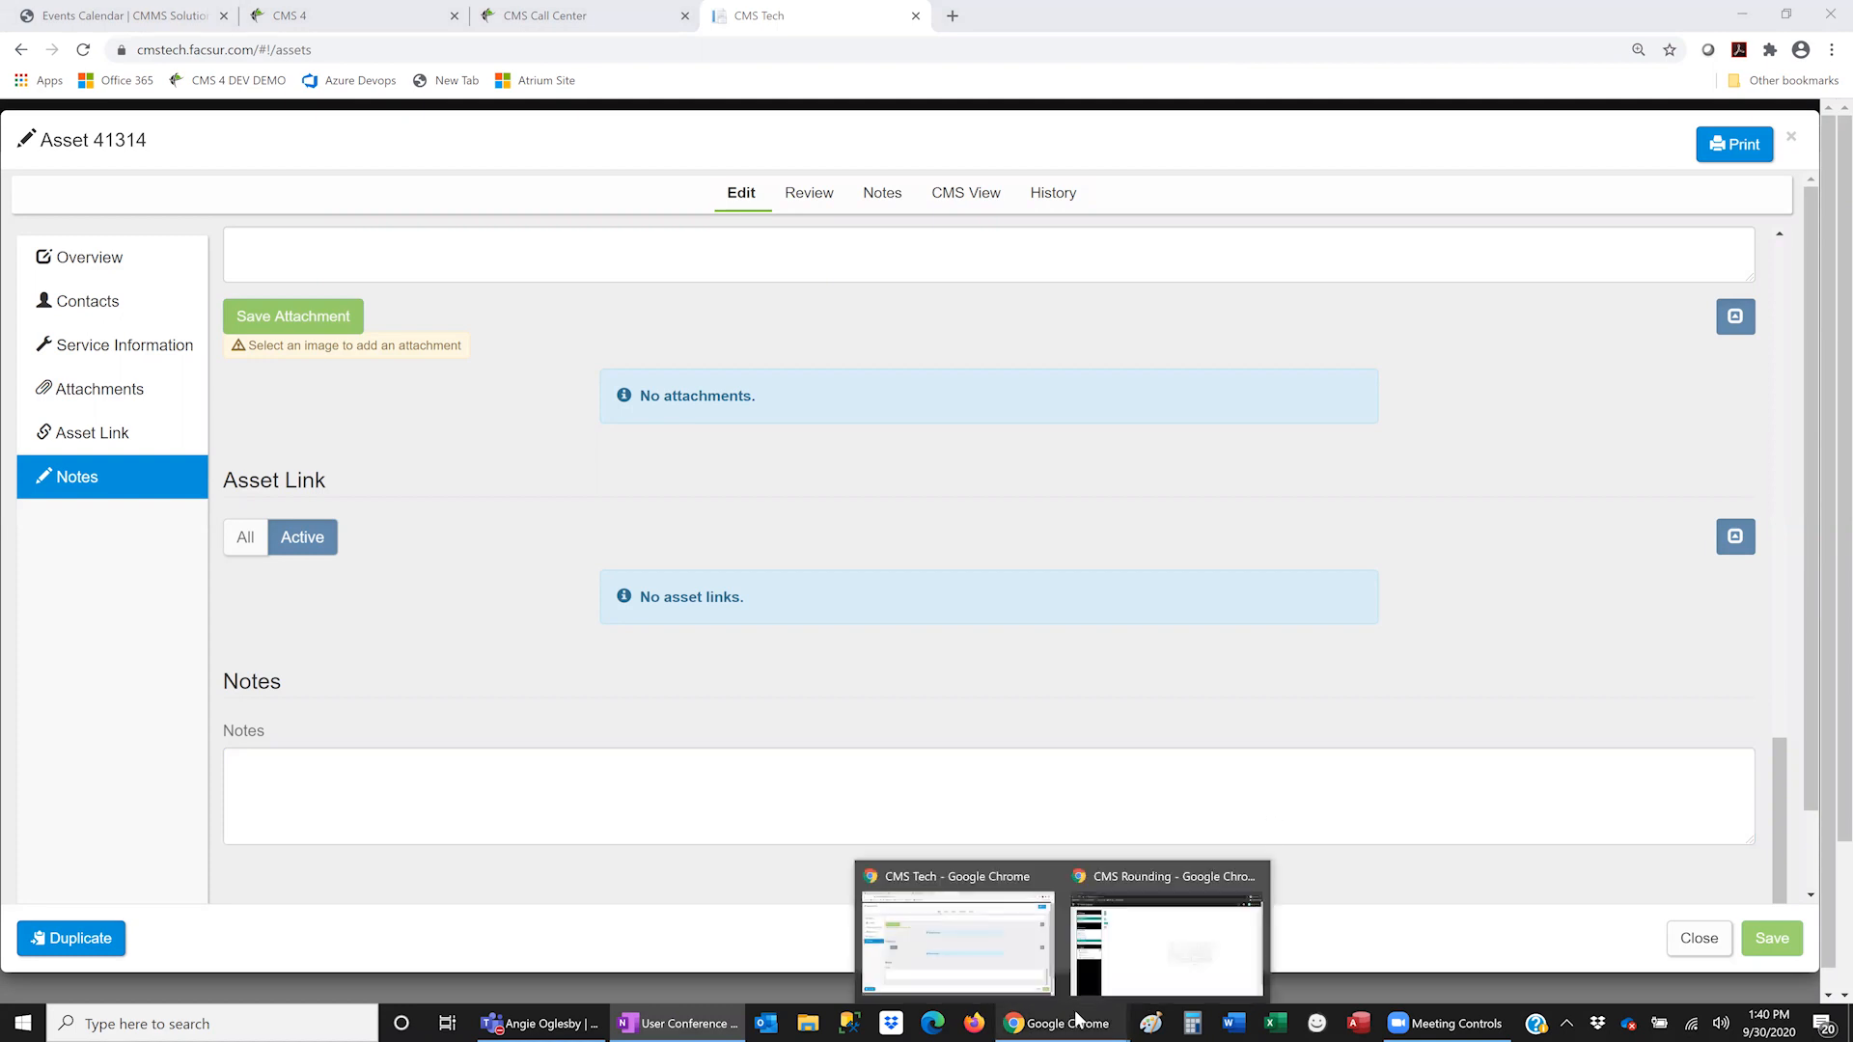
pyautogui.click(1147, 947)
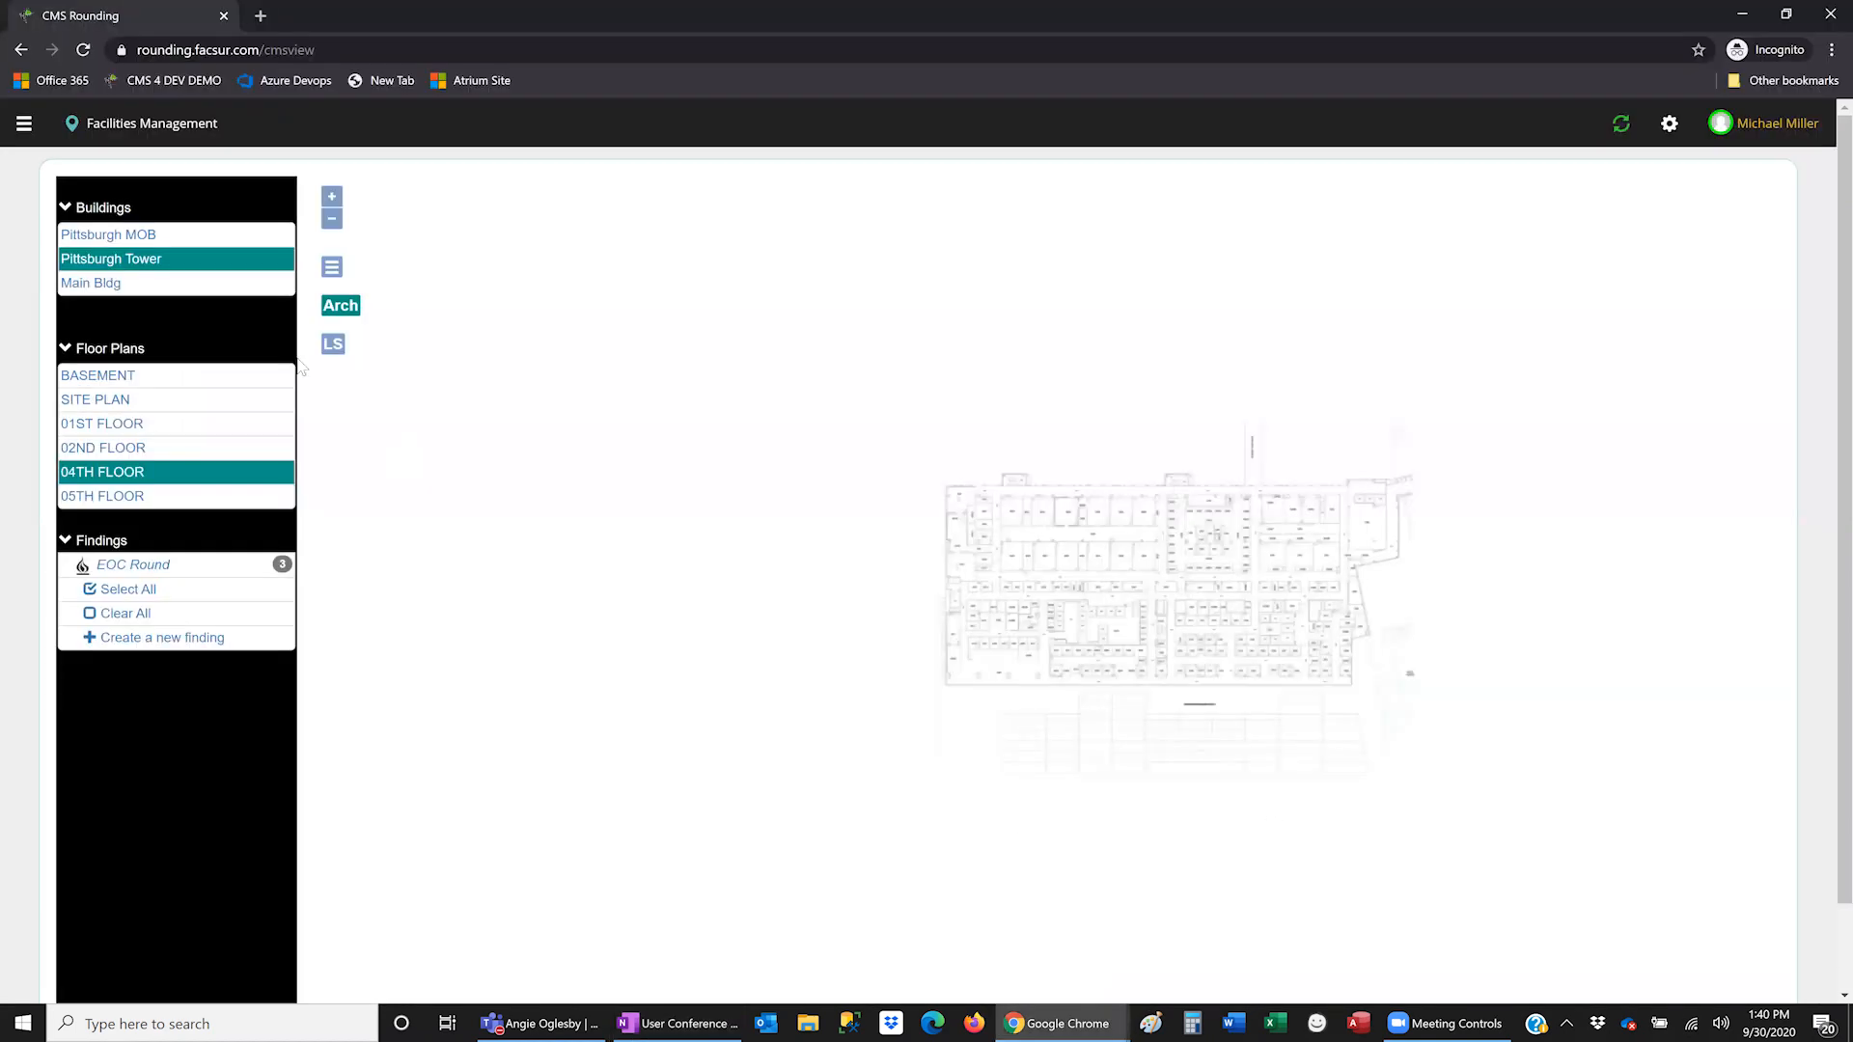
pyautogui.click(24, 124)
pyautogui.click(50, 176)
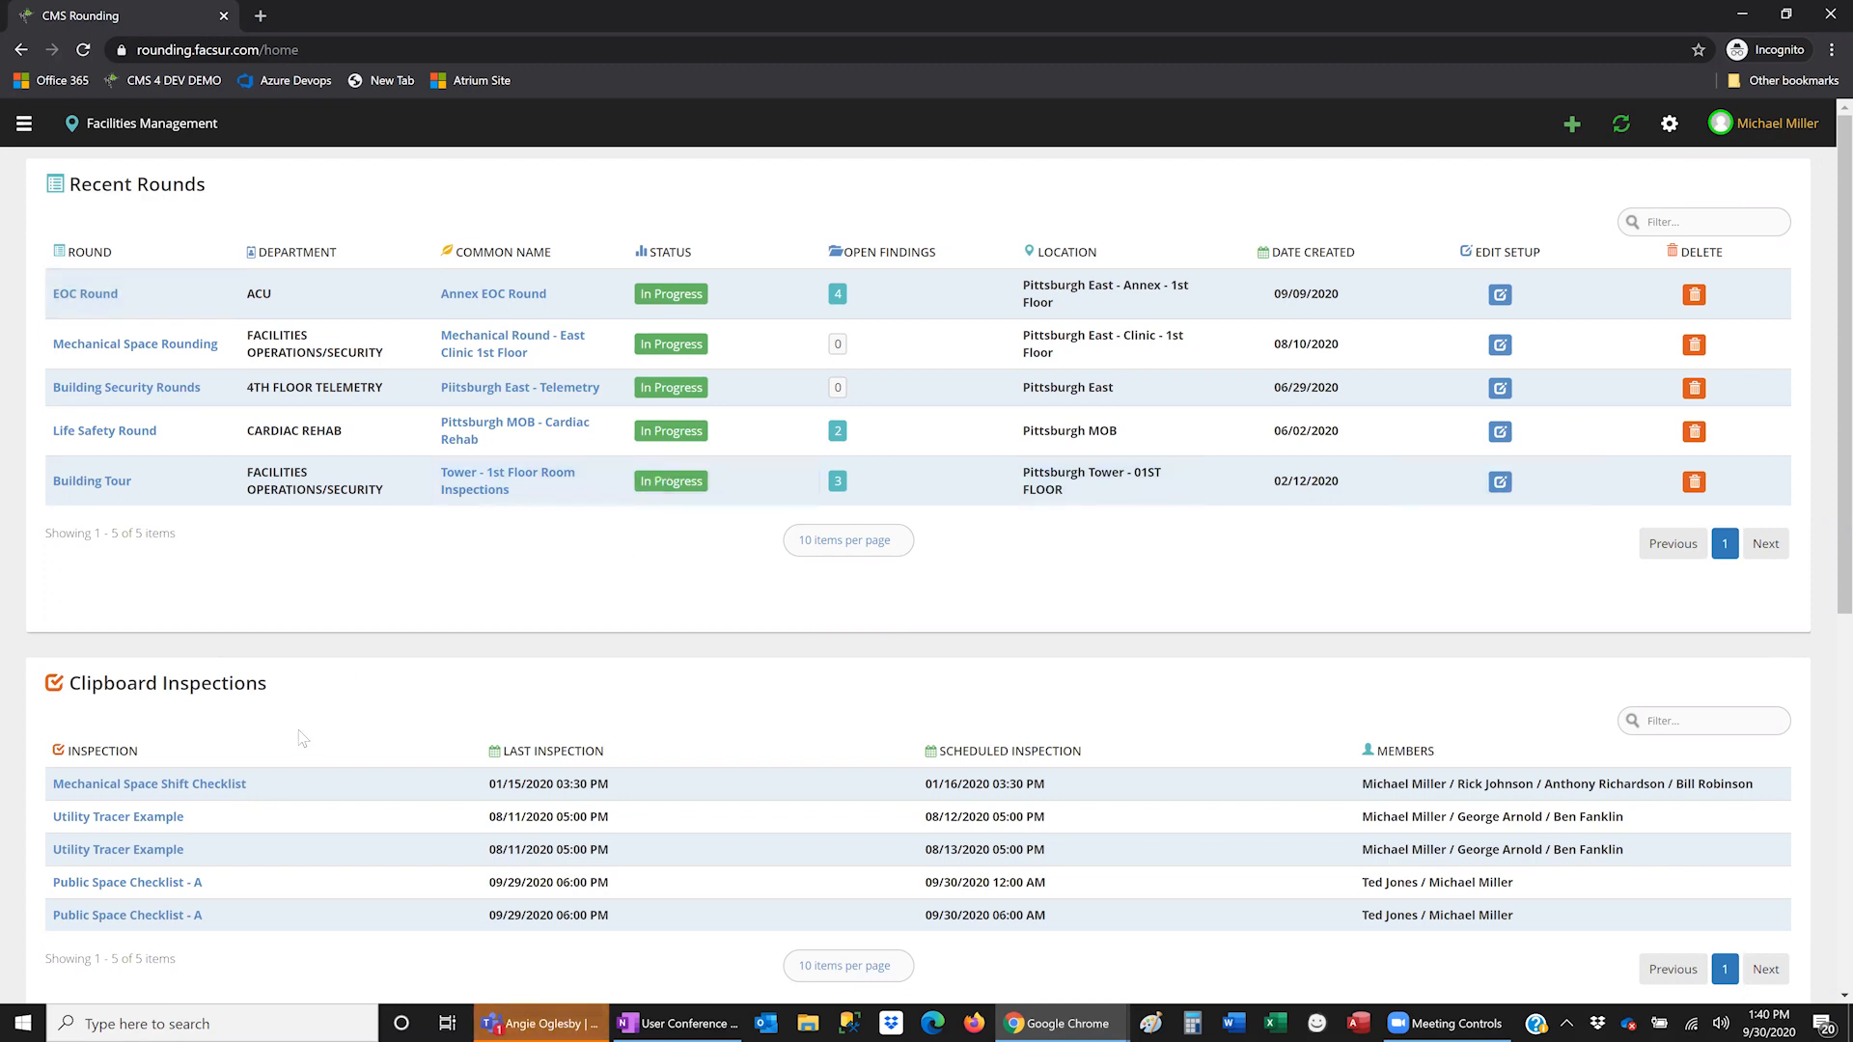
pyautogui.click(162, 917)
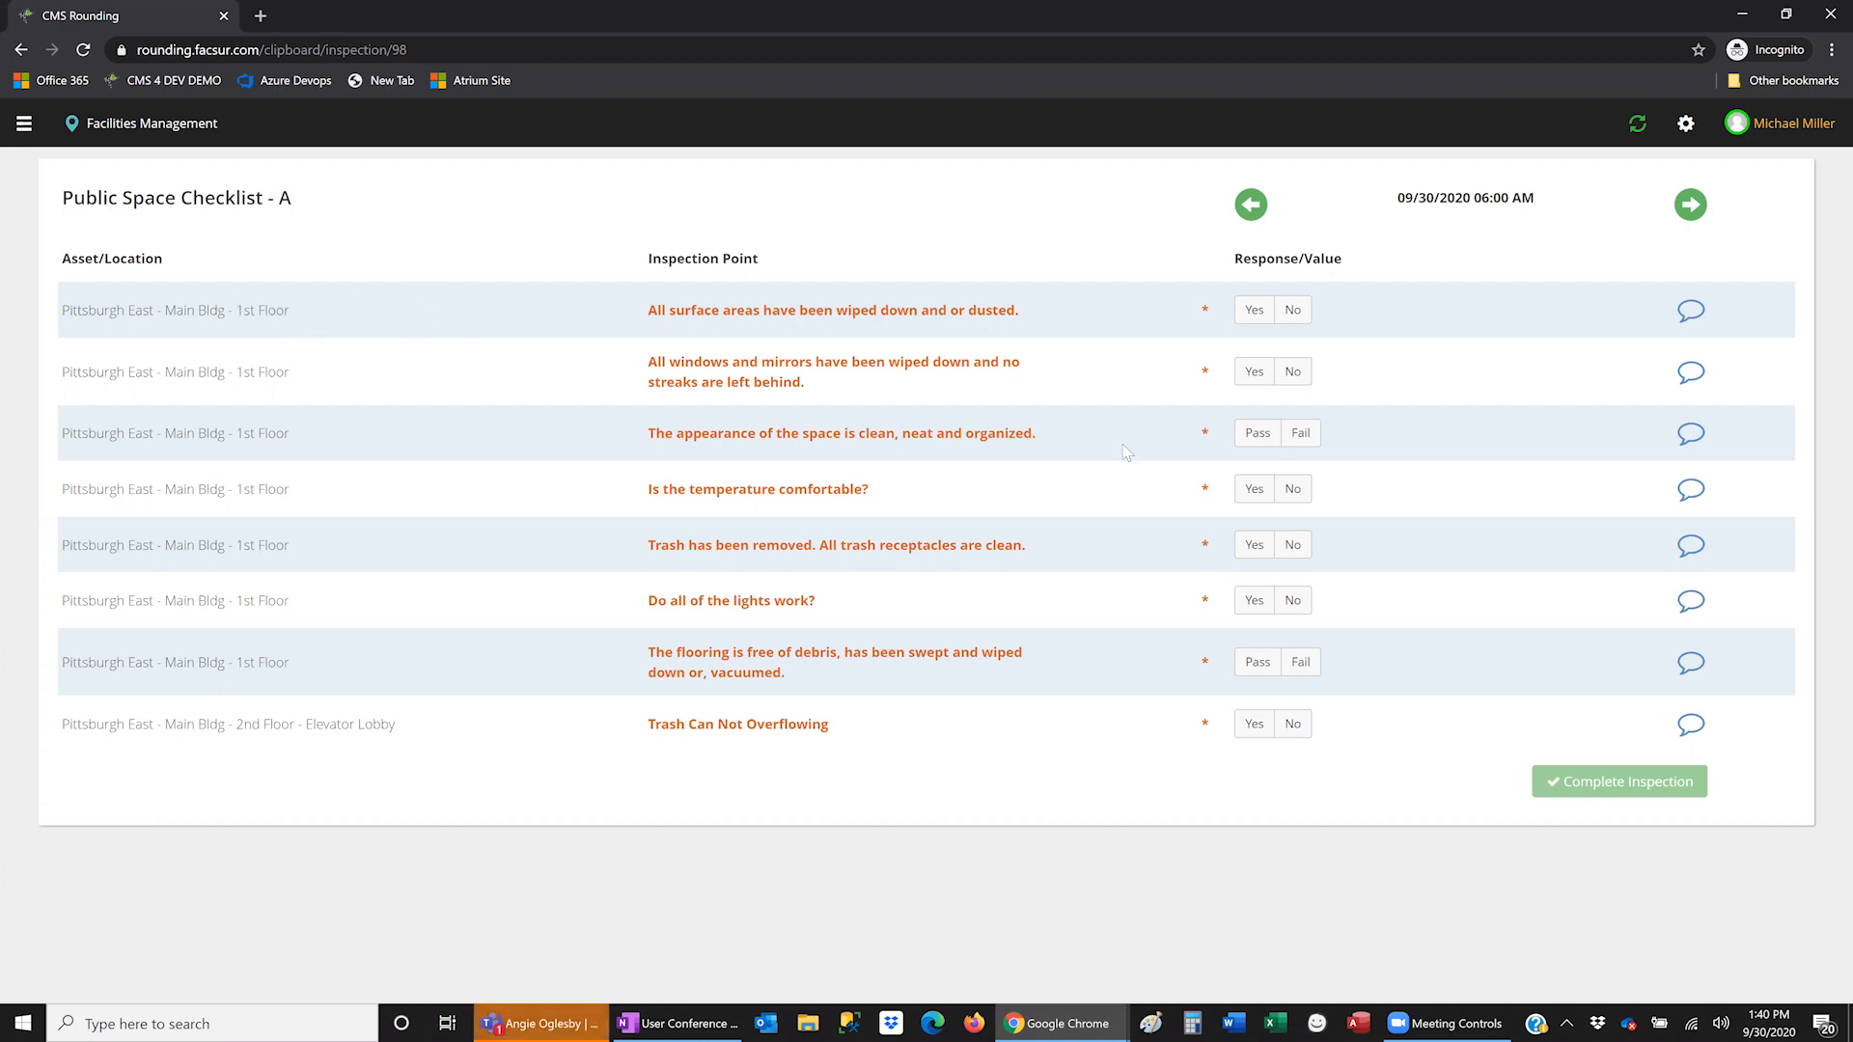
# - Answer the first points: surfaces wiped Yes, windows streak-free Yes, appearance Pass, temperature Yes, trash removed Yes
pyautogui.click(1289, 375)
pyautogui.click(1264, 318)
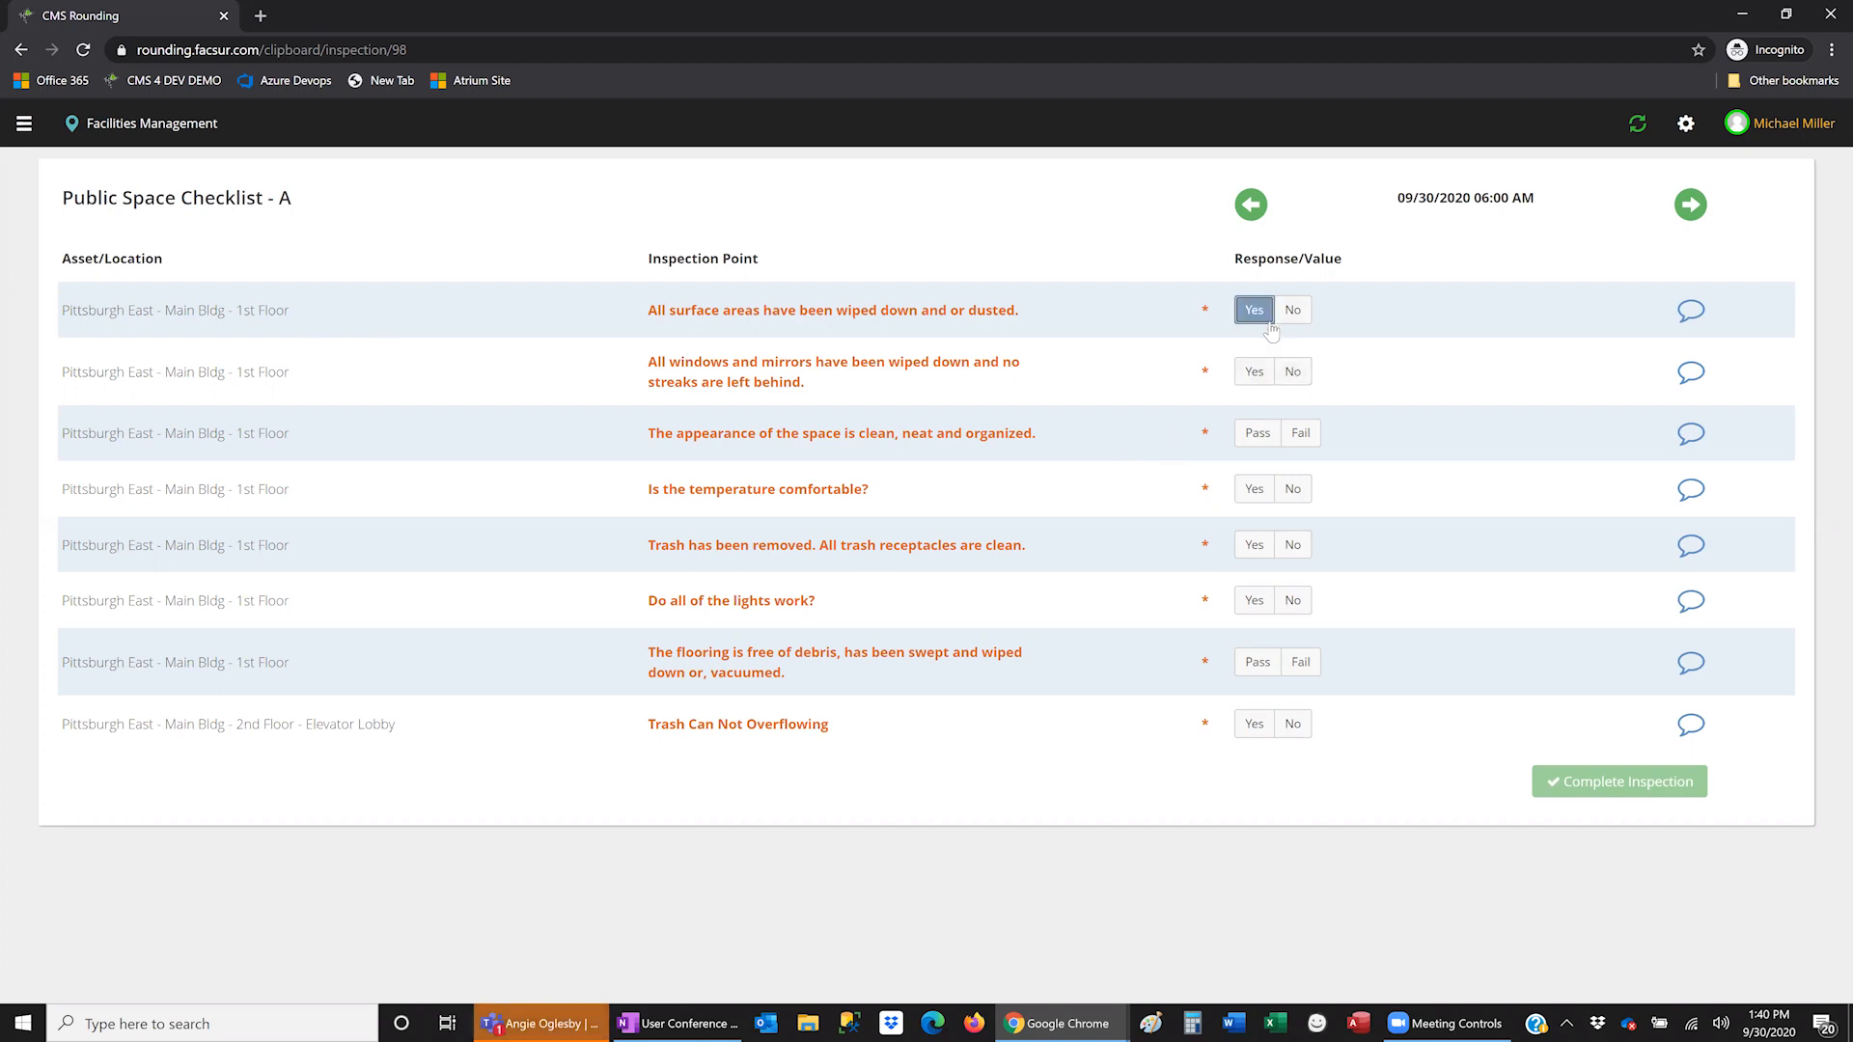
pyautogui.click(1255, 373)
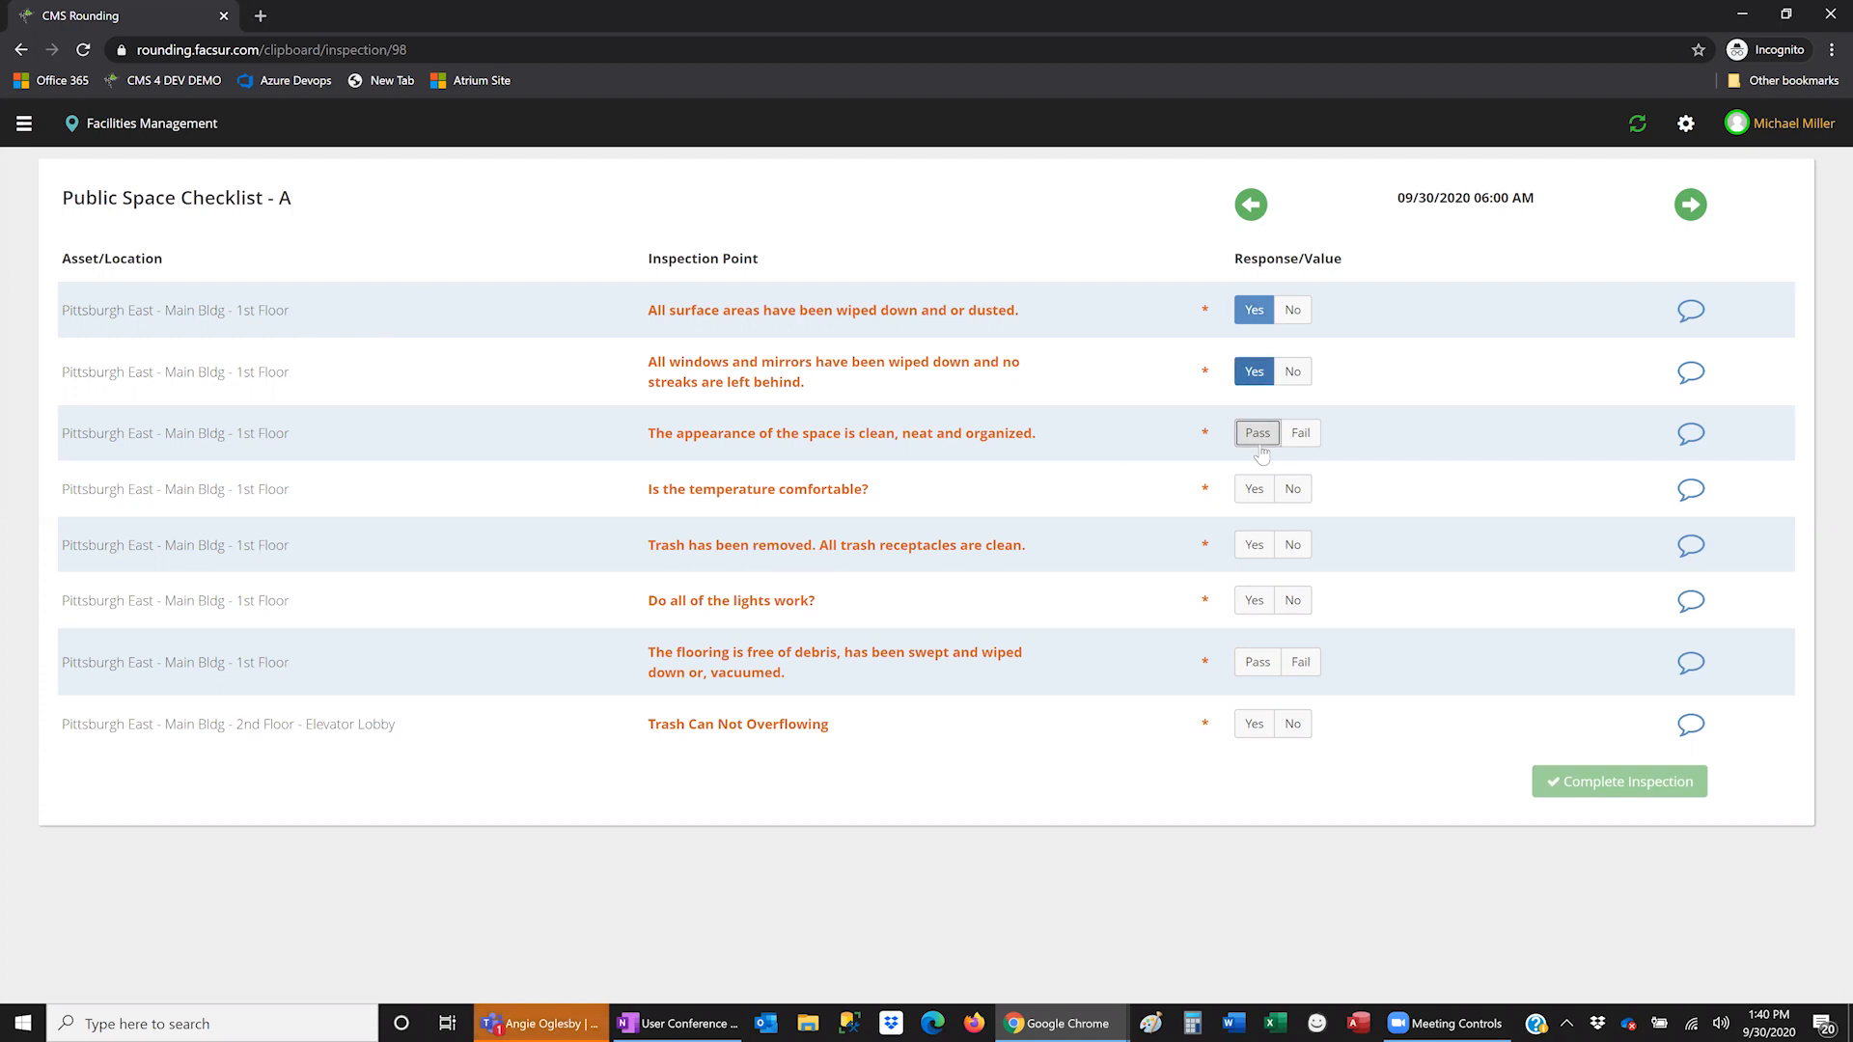
pyautogui.click(1258, 433)
pyautogui.click(1256, 491)
pyautogui.click(1255, 546)
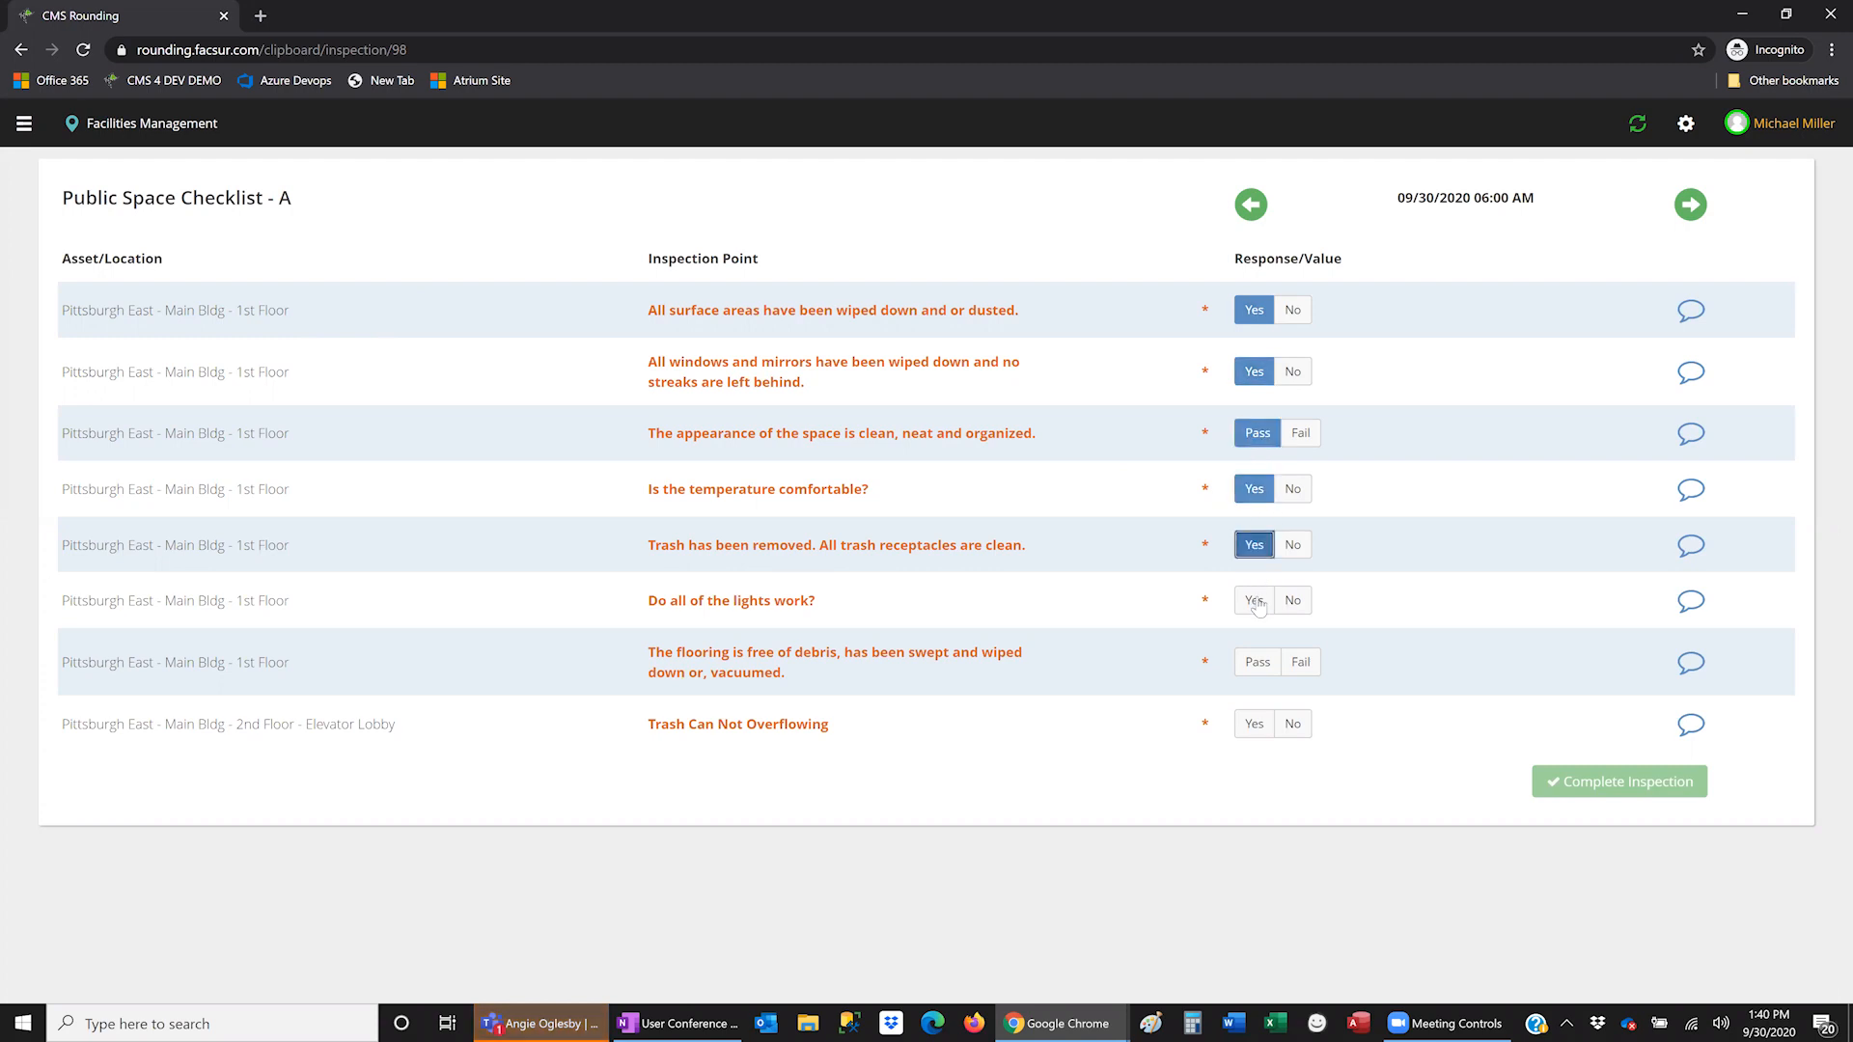
# - Mark lights working Yes, flooring Pass, Trash Can Not Overflowing Yes, and complete the inspection
pyautogui.click(1255, 603)
pyautogui.click(1260, 666)
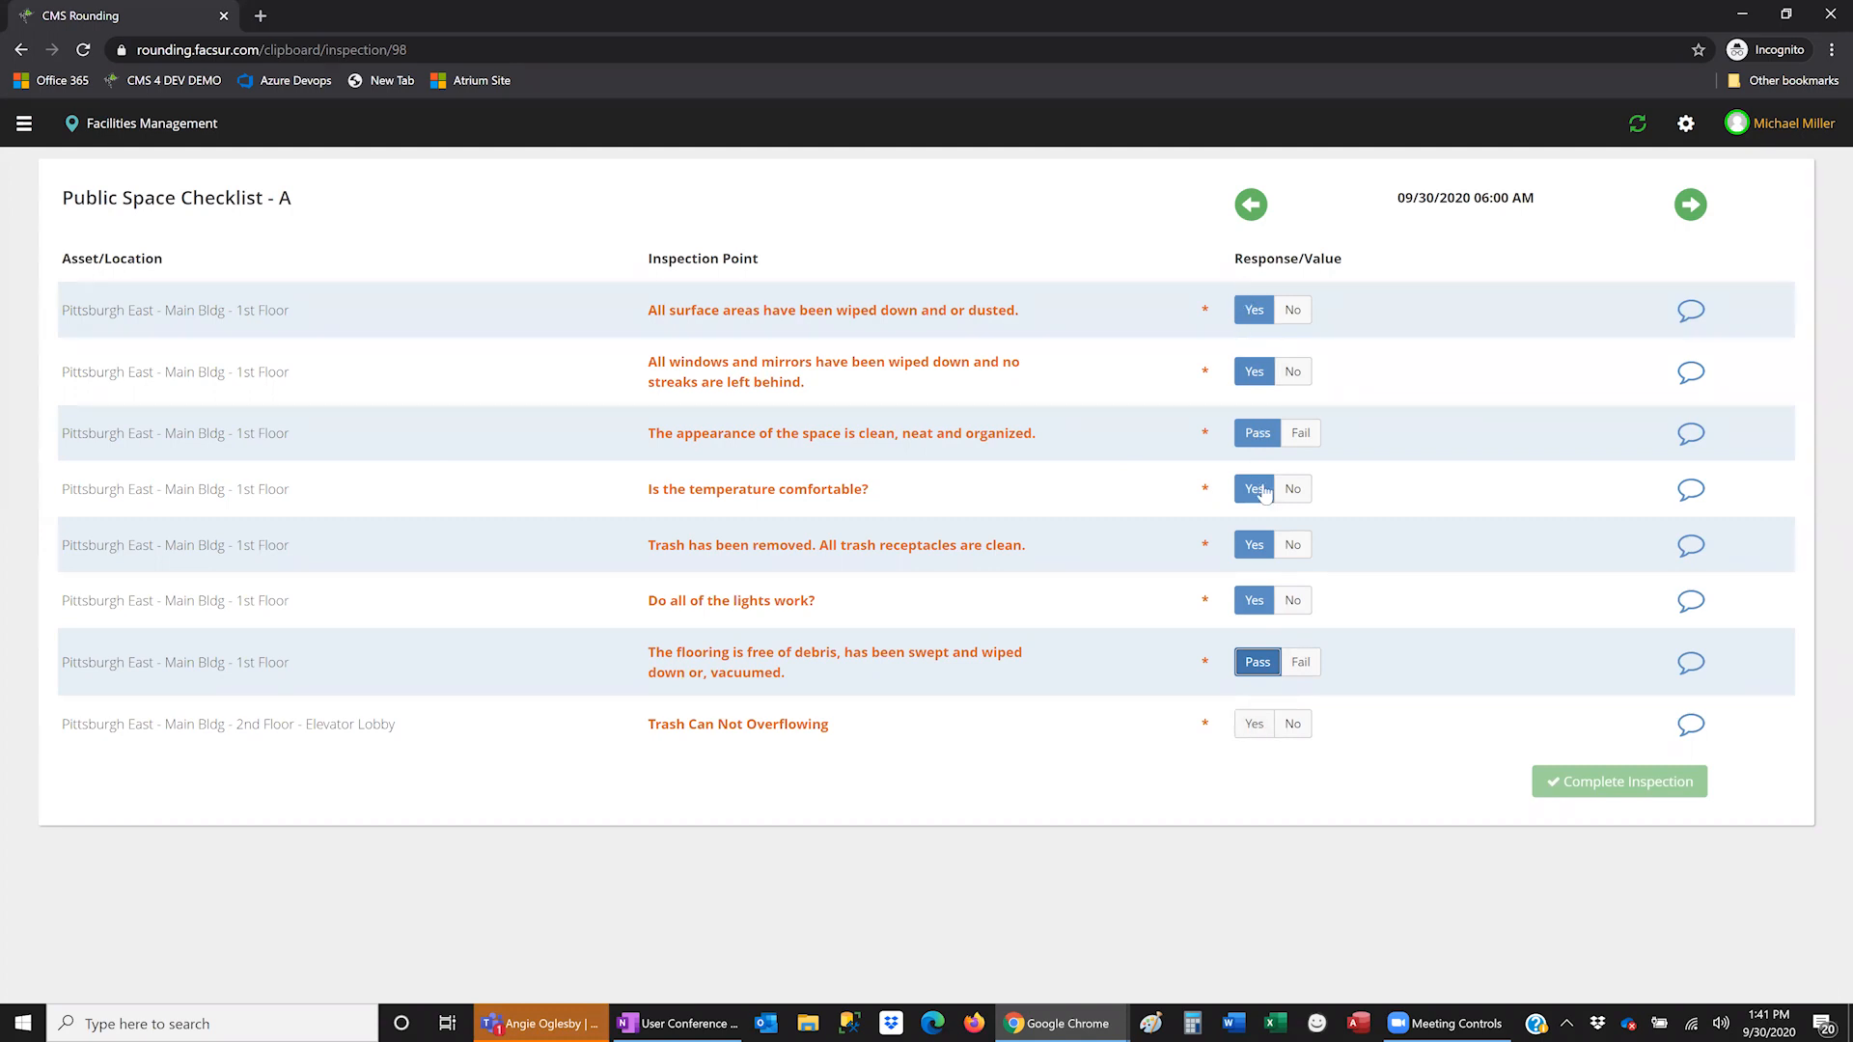
pyautogui.click(1253, 732)
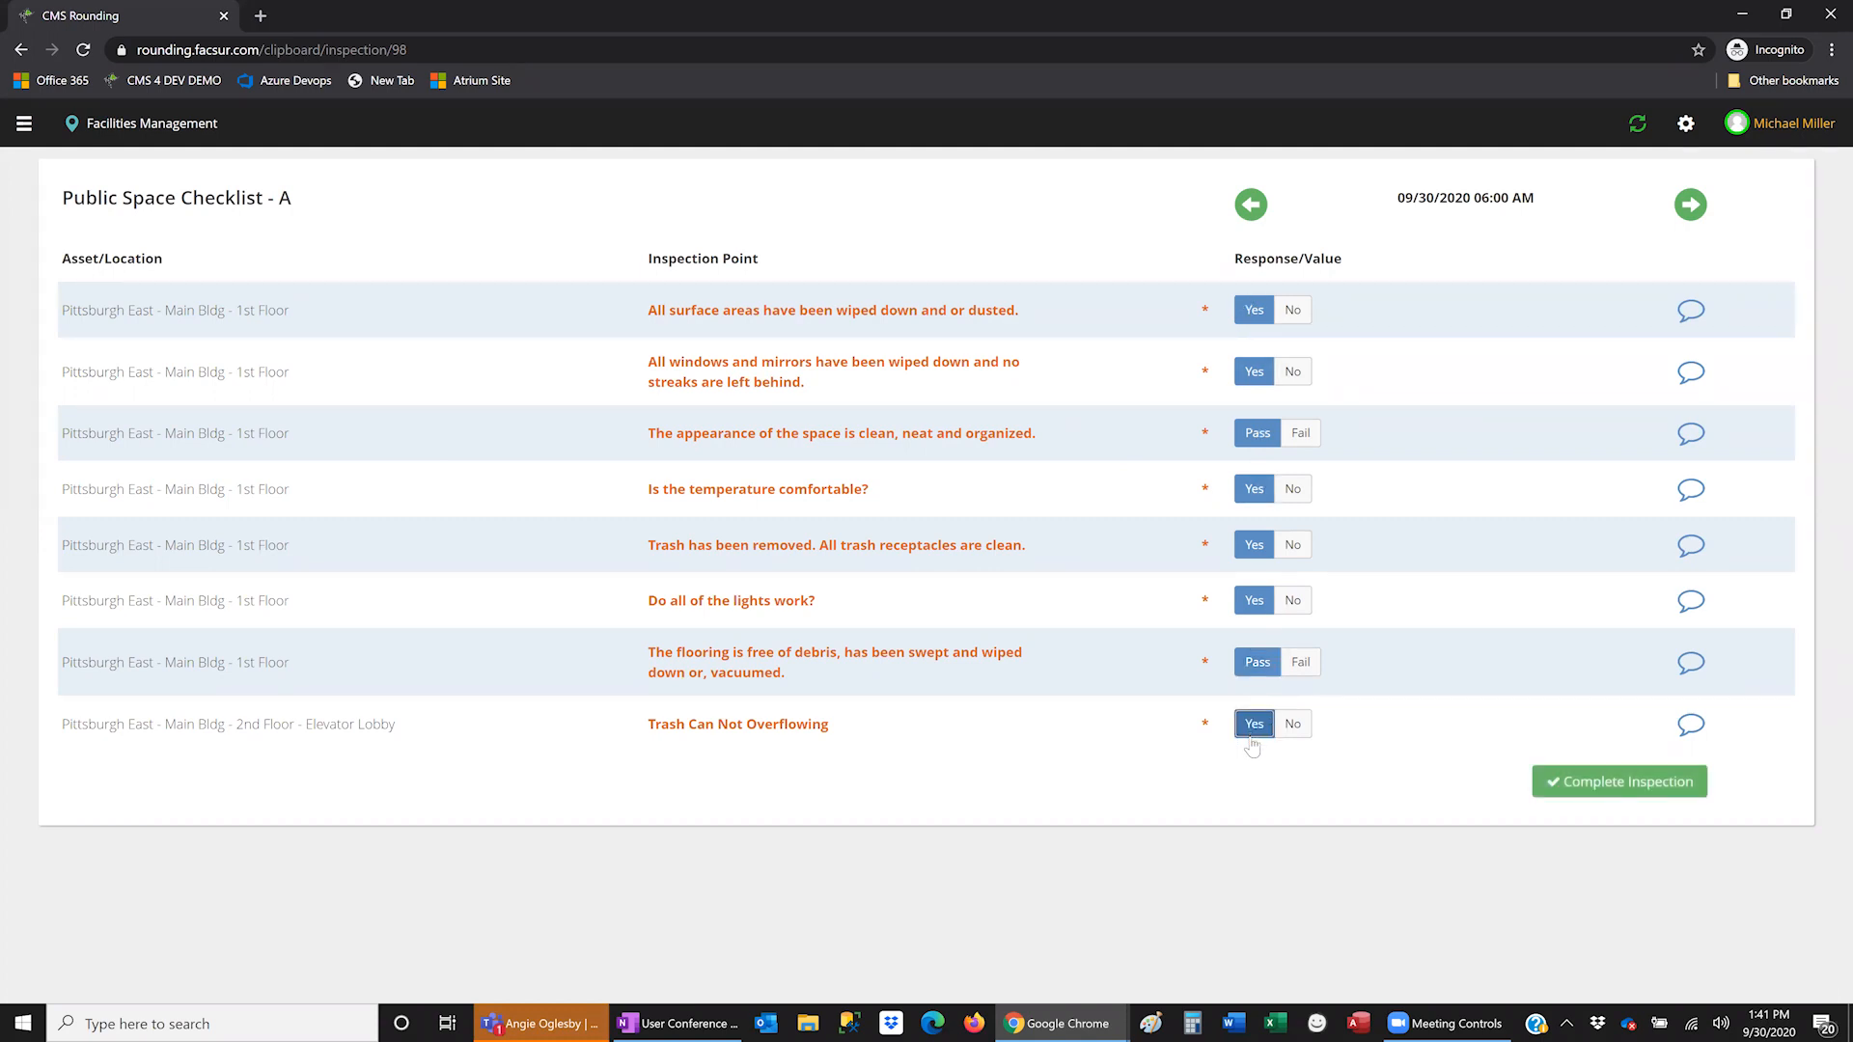
pyautogui.click(1619, 790)
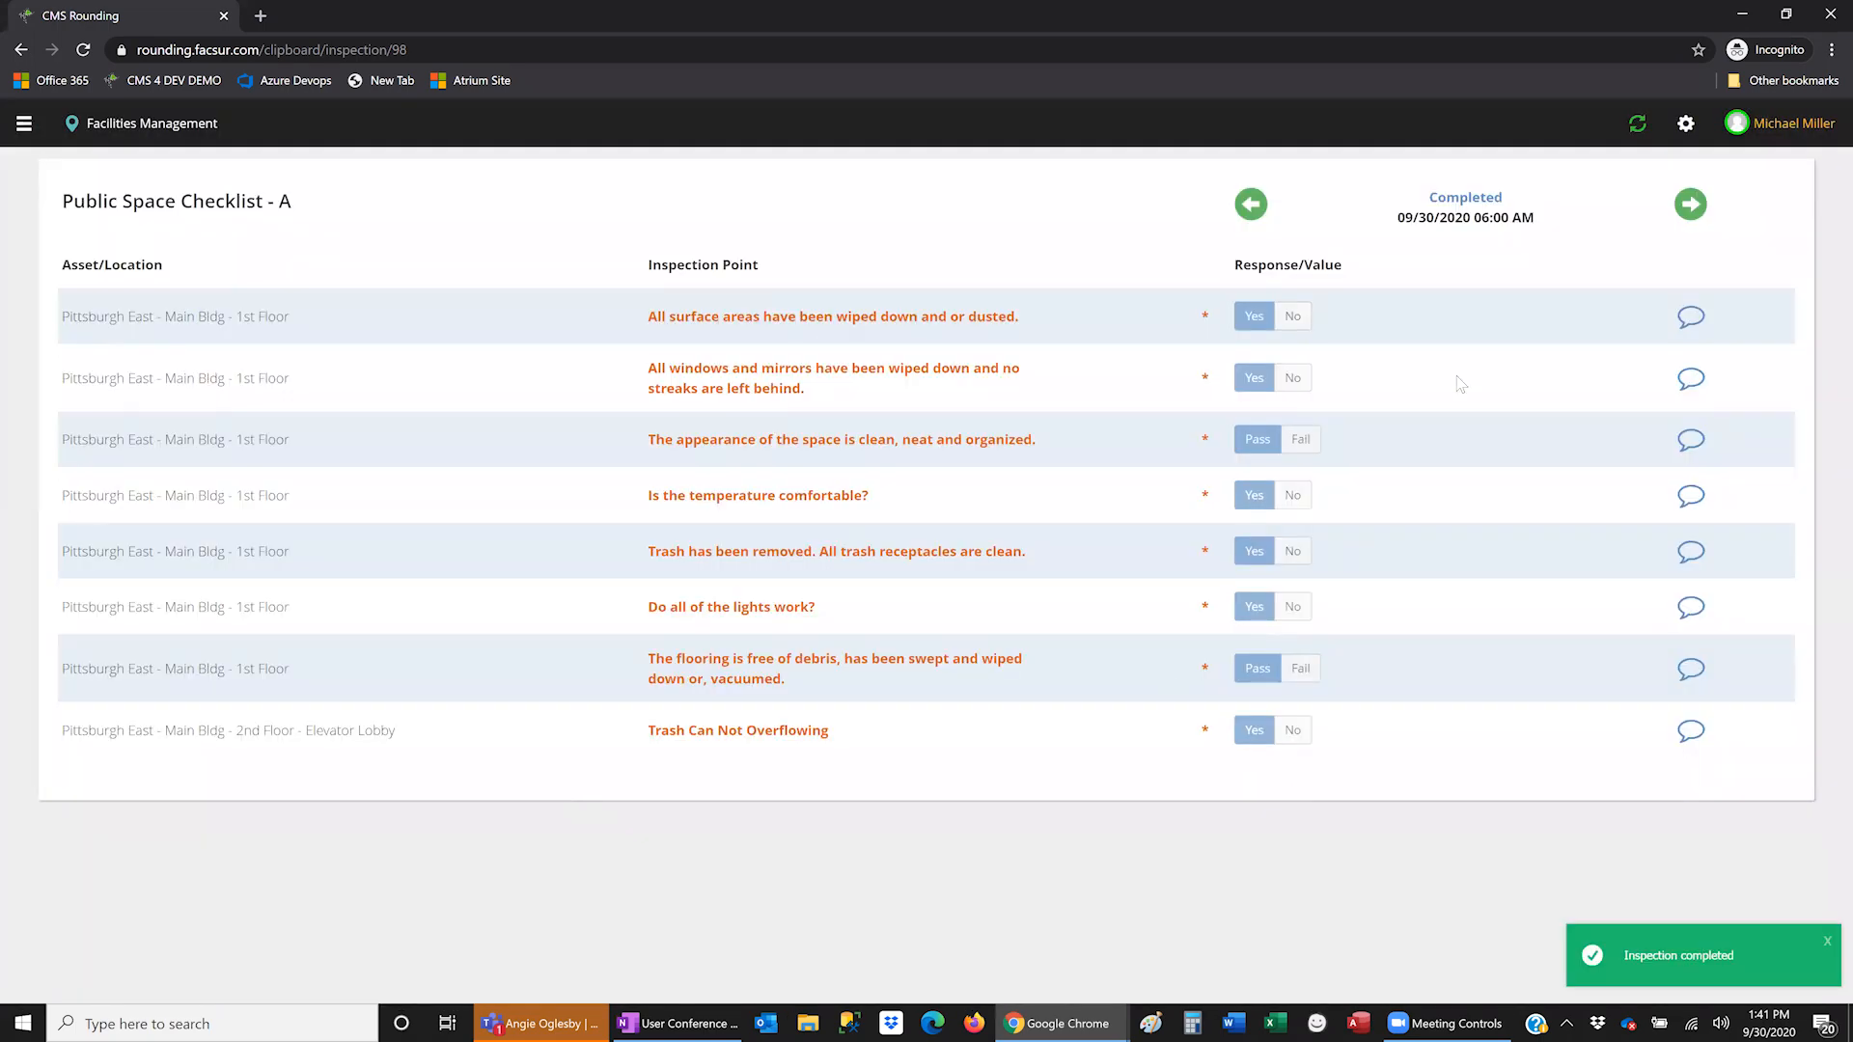
# - Go to Home and open the Public Space Checklist - A inspection
pyautogui.click(24, 123)
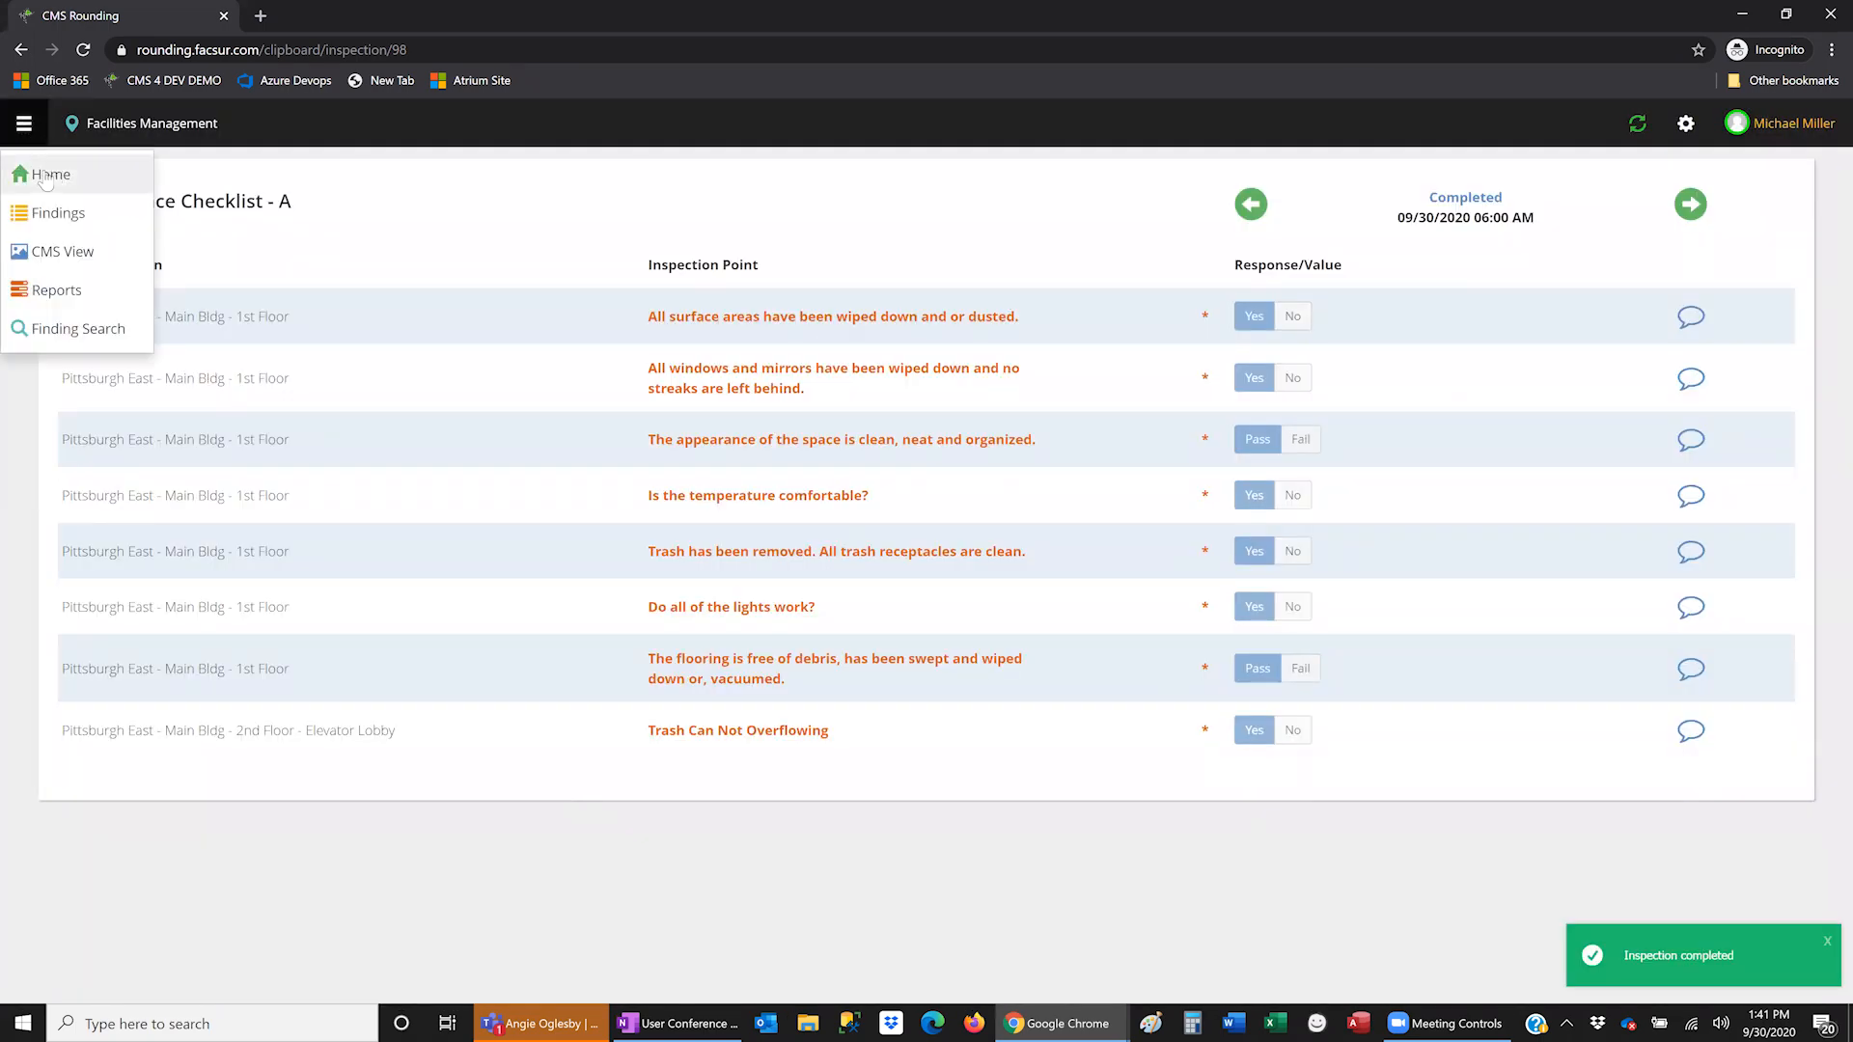
pyautogui.click(45, 178)
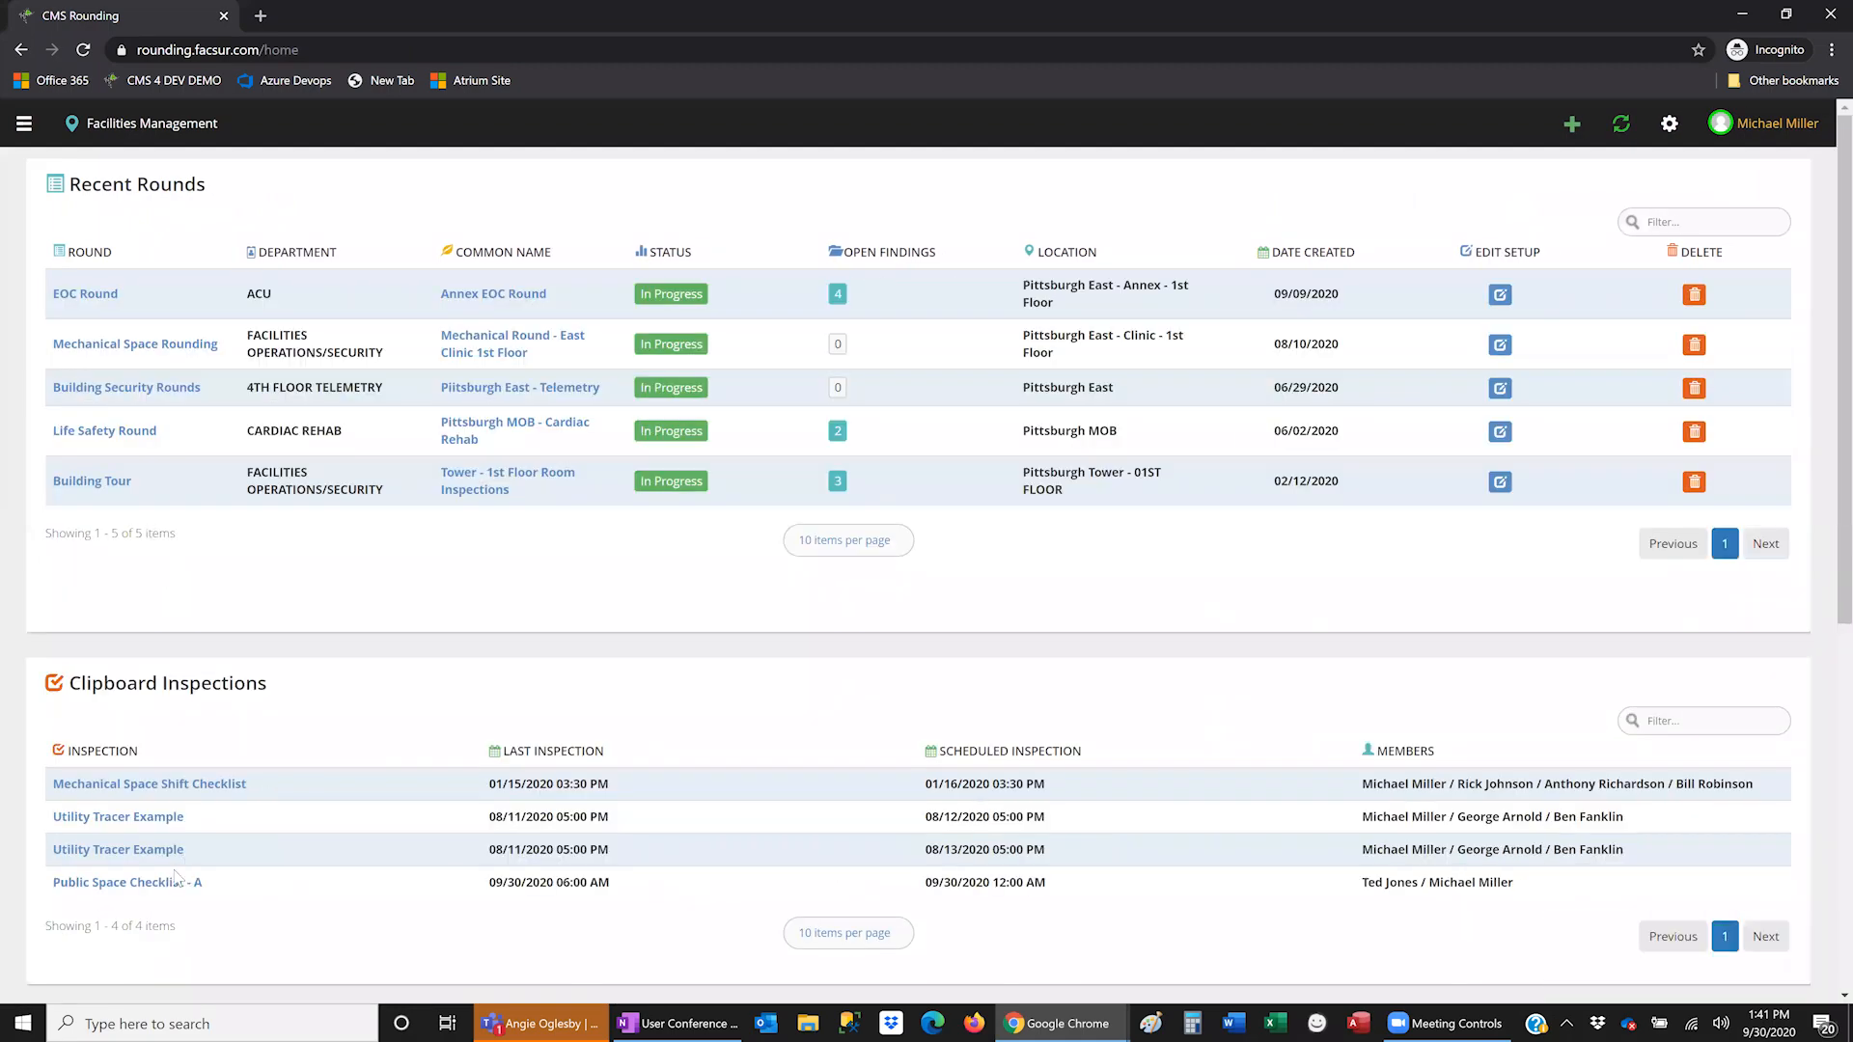
pyautogui.click(177, 881)
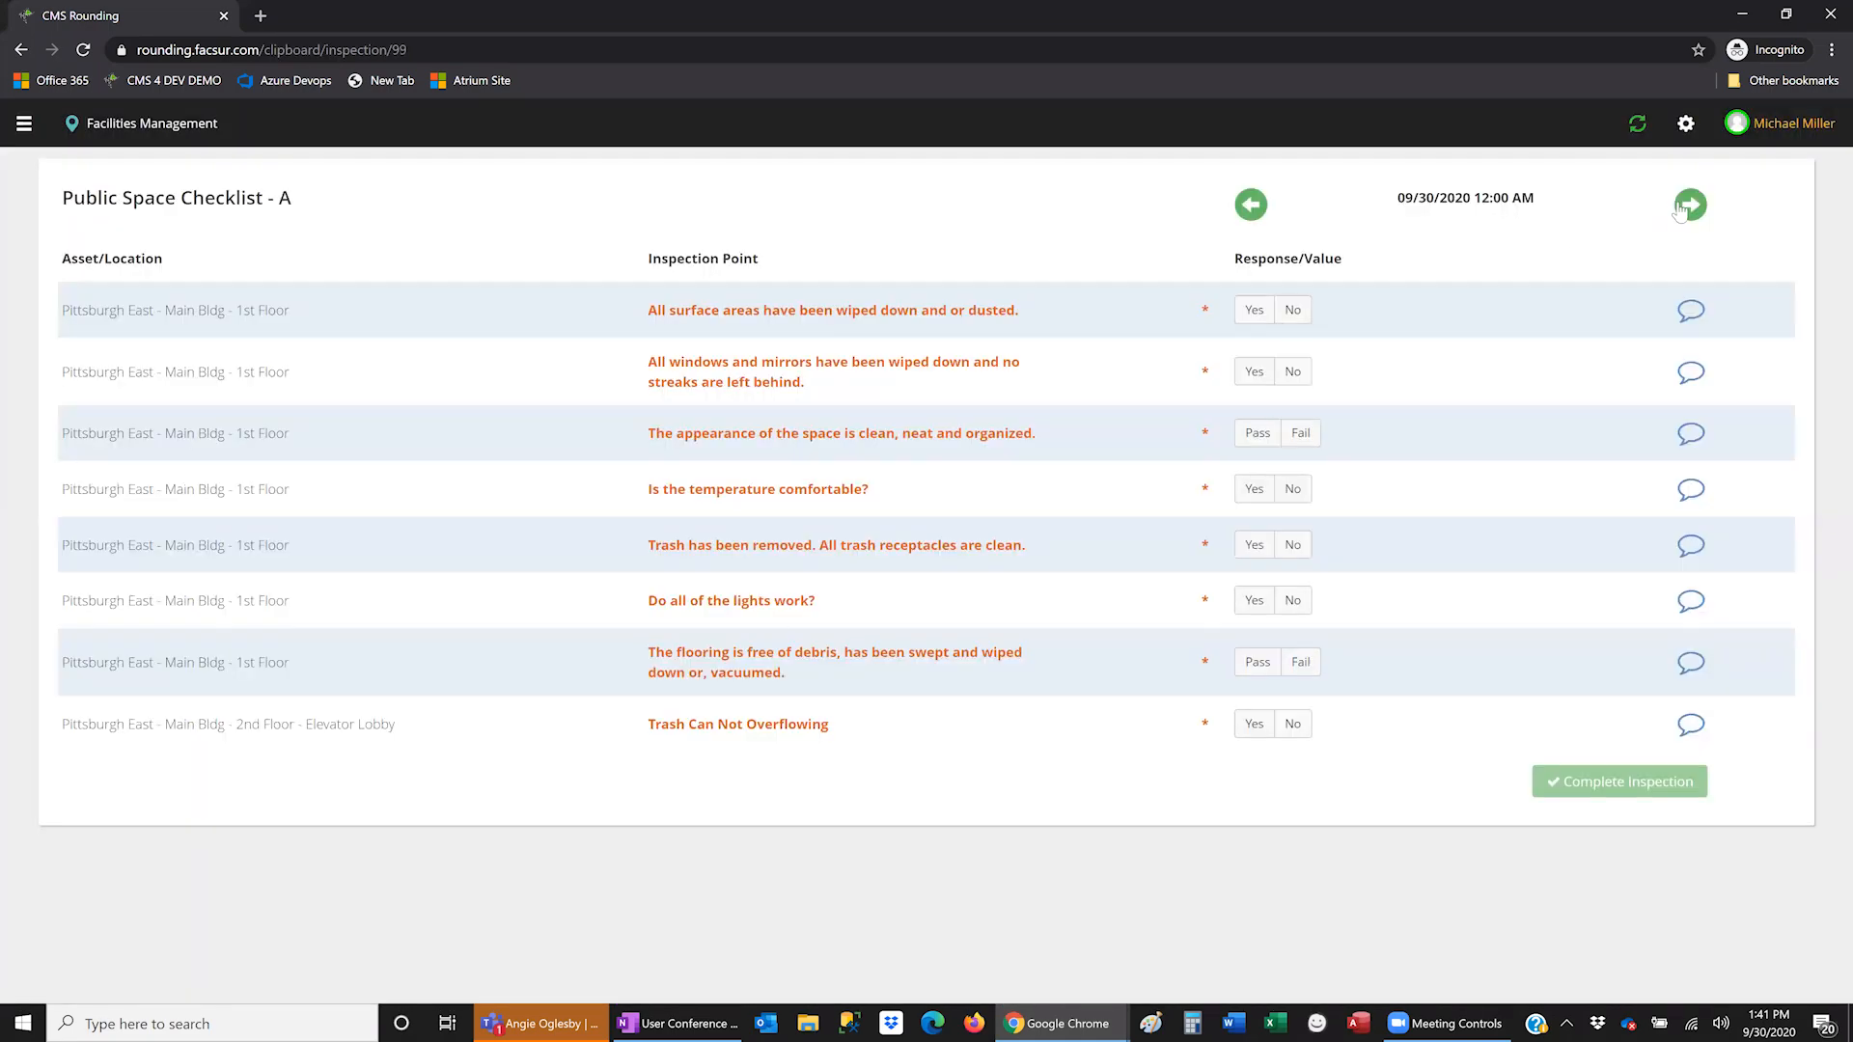
# - Page through the earlier inspections to the 09/29 one, then open Clipboard Setup
pyautogui.click(1684, 207)
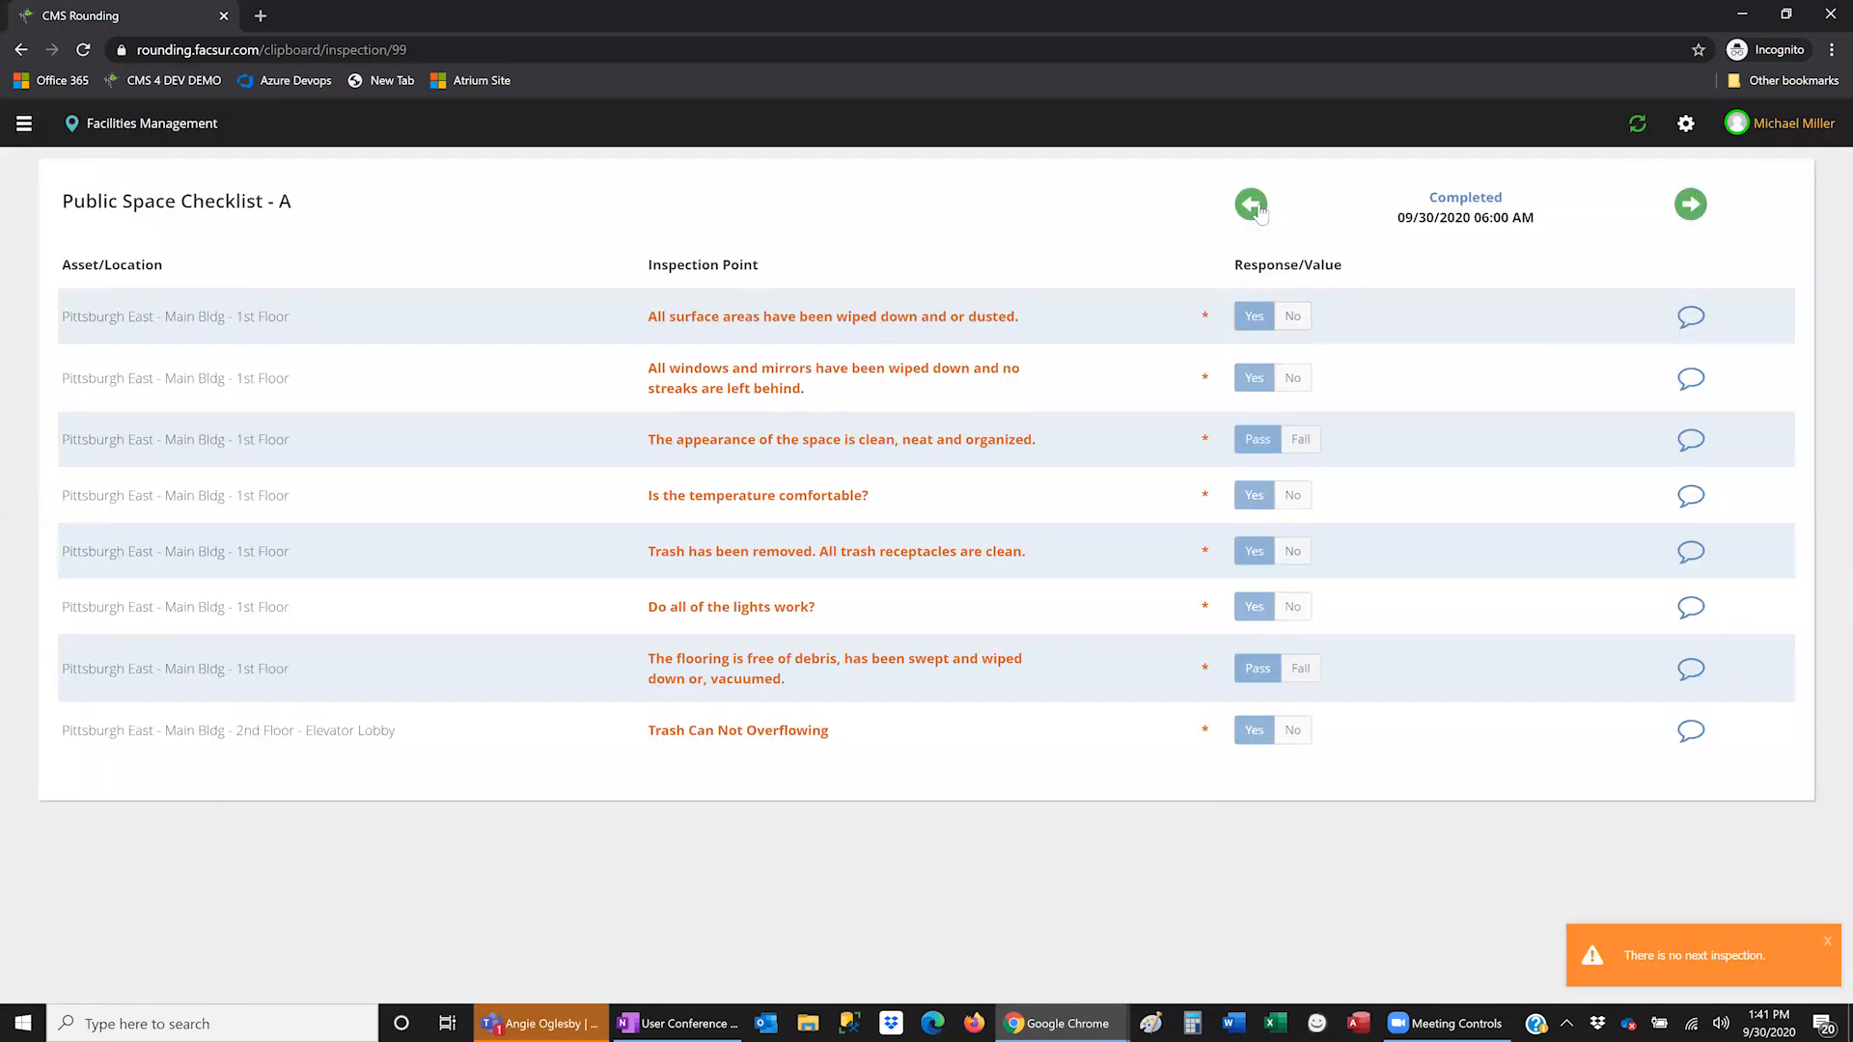
pyautogui.click(1252, 205)
pyautogui.click(1254, 206)
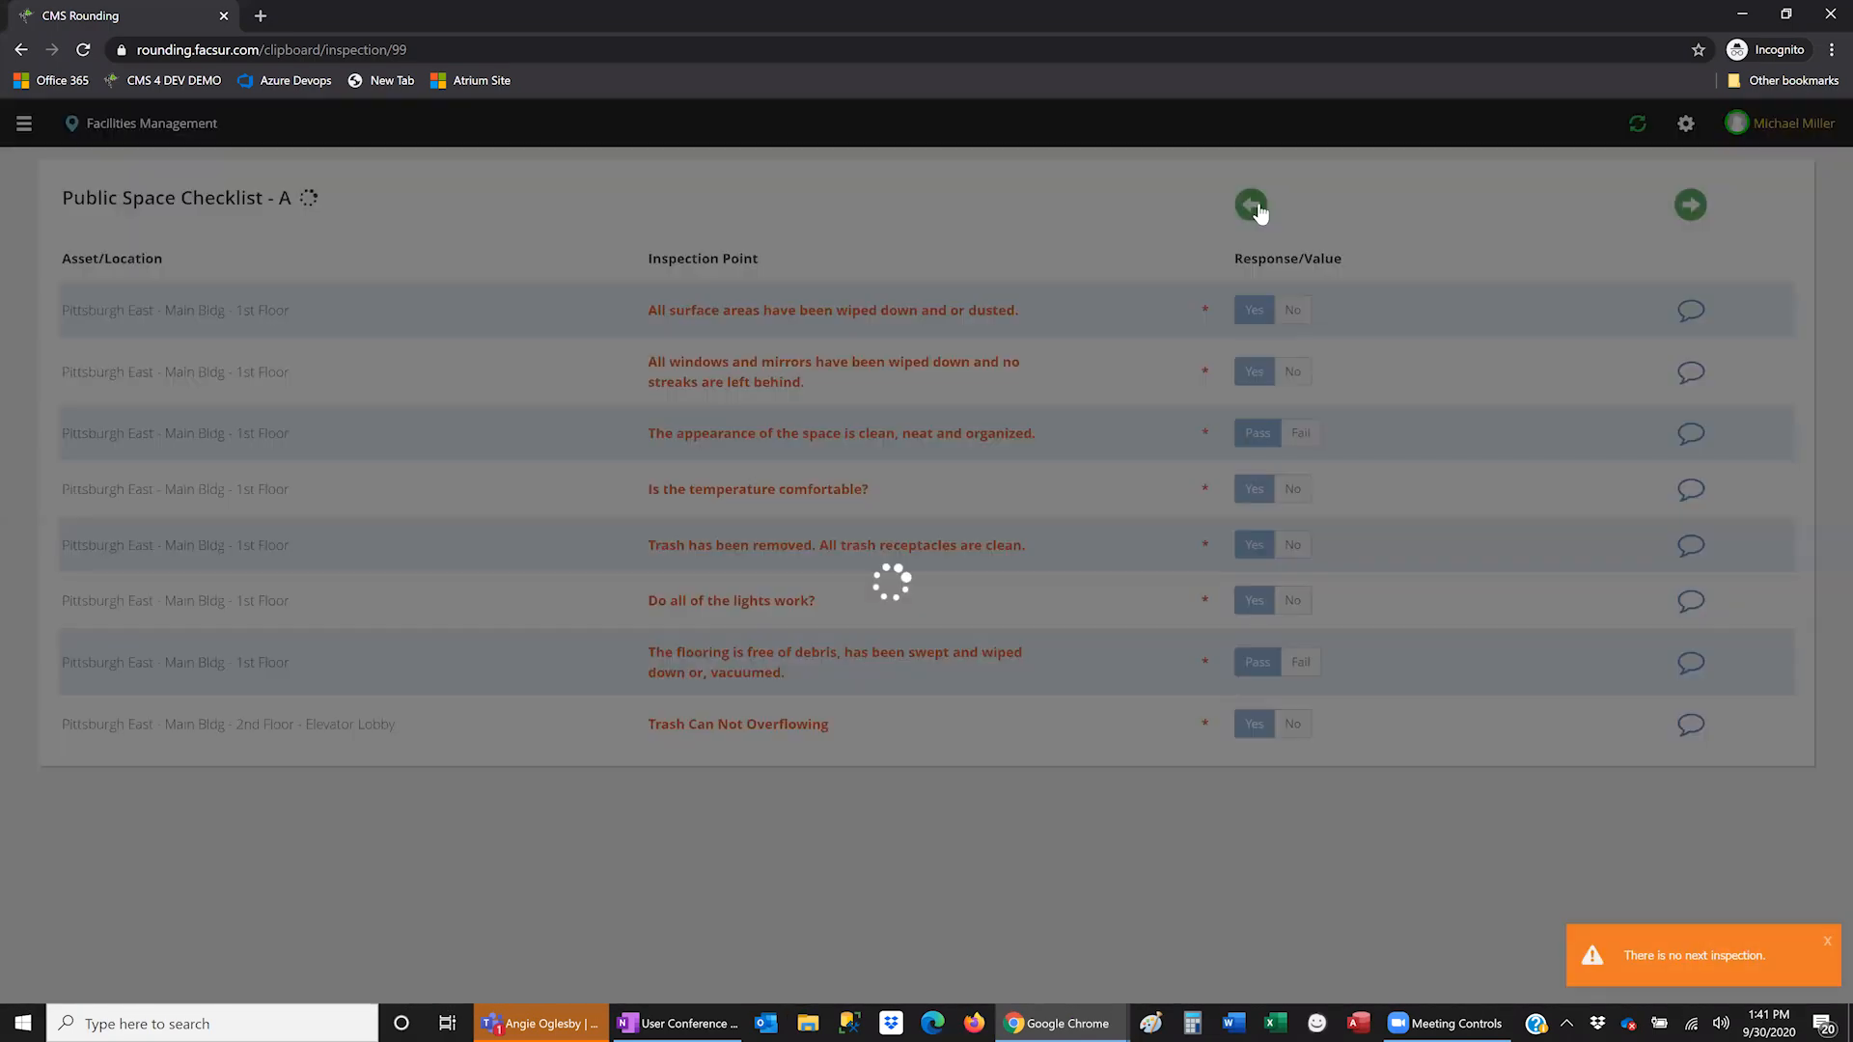
pyautogui.click(1688, 208)
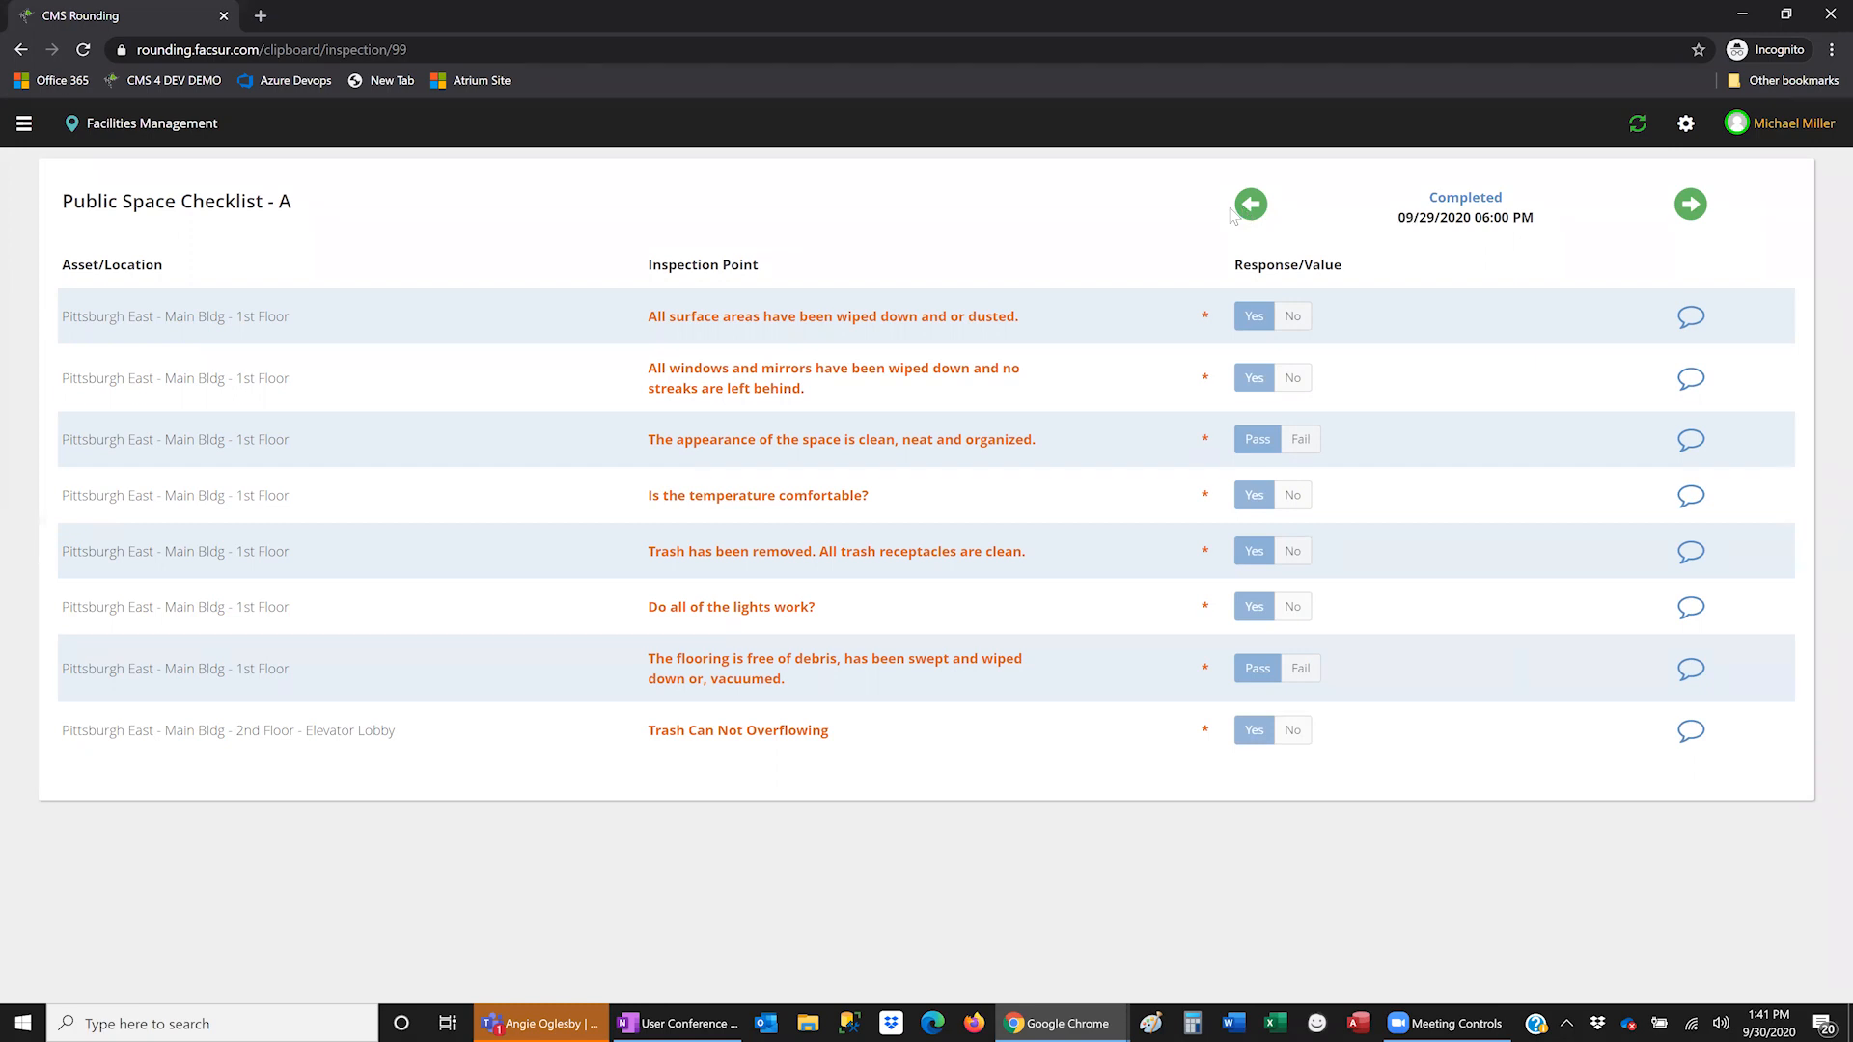
pyautogui.click(1686, 123)
pyautogui.click(705, 241)
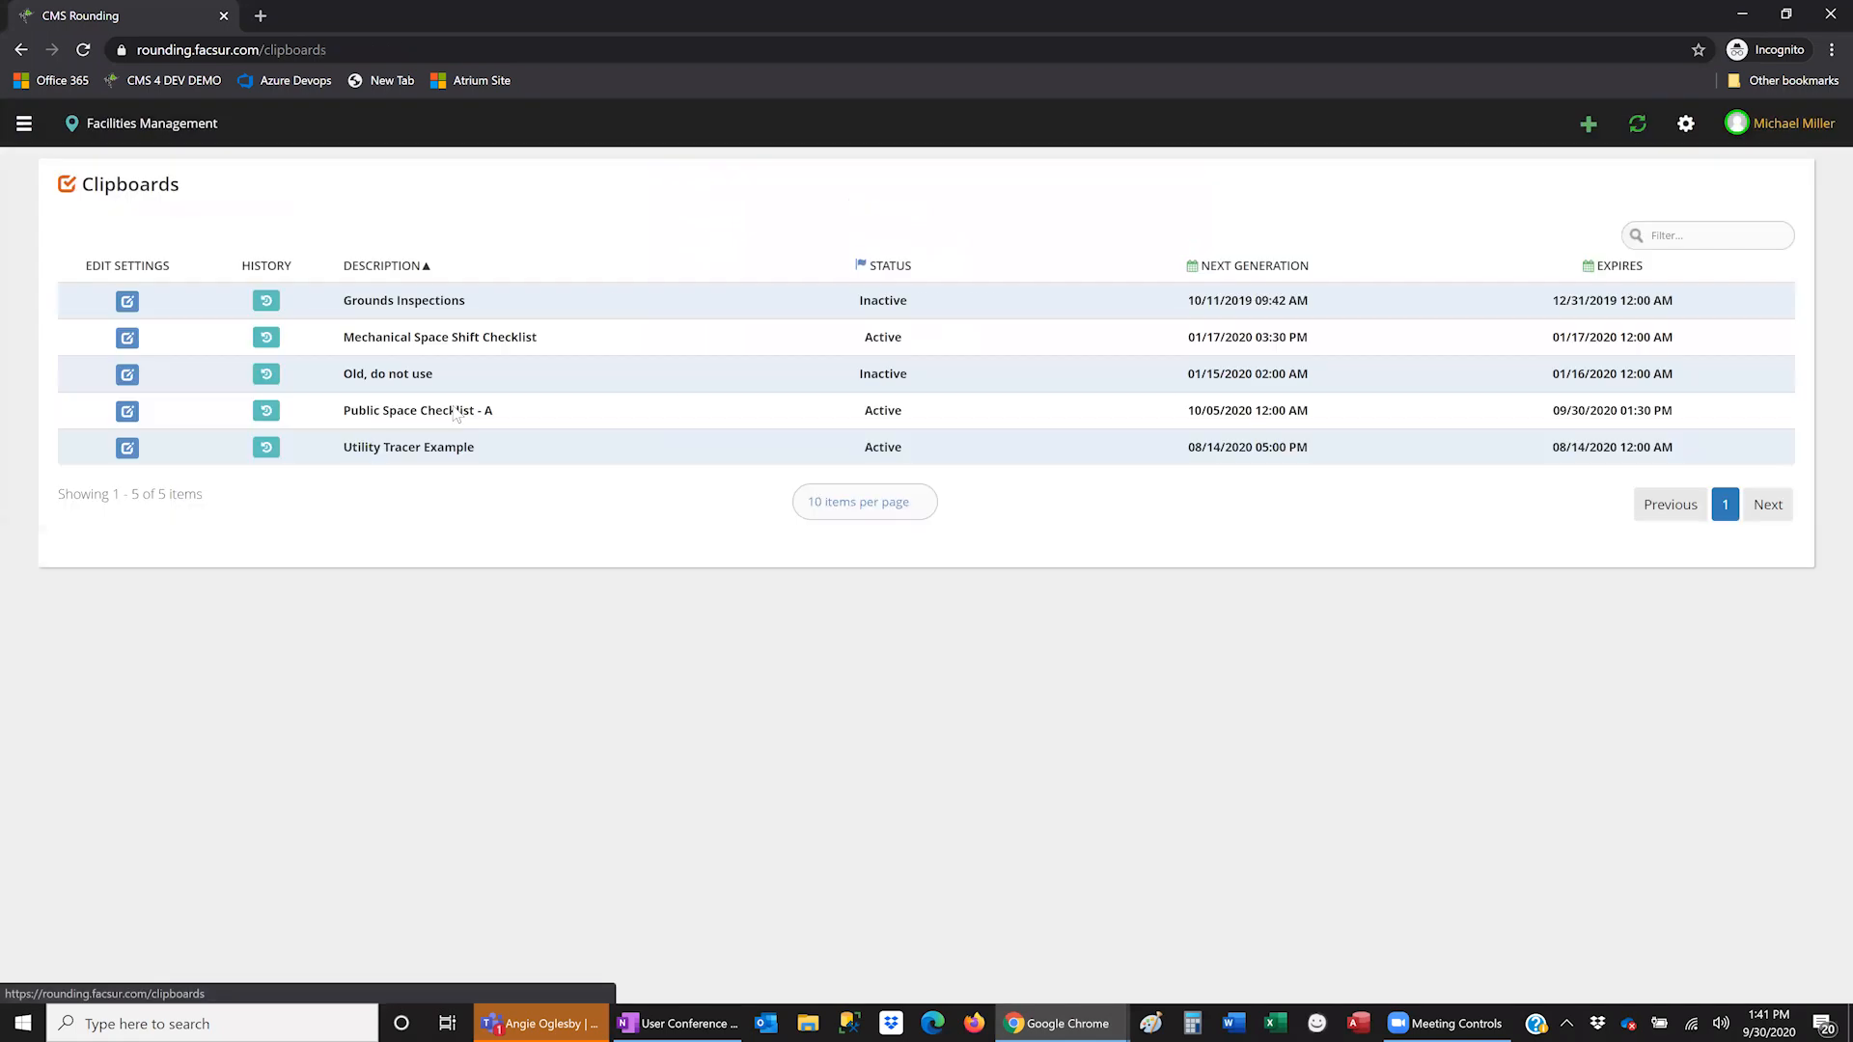
# - Load Public Space Checklist - A's inspection history starting from 9/29/2020
pyautogui.click(272, 418)
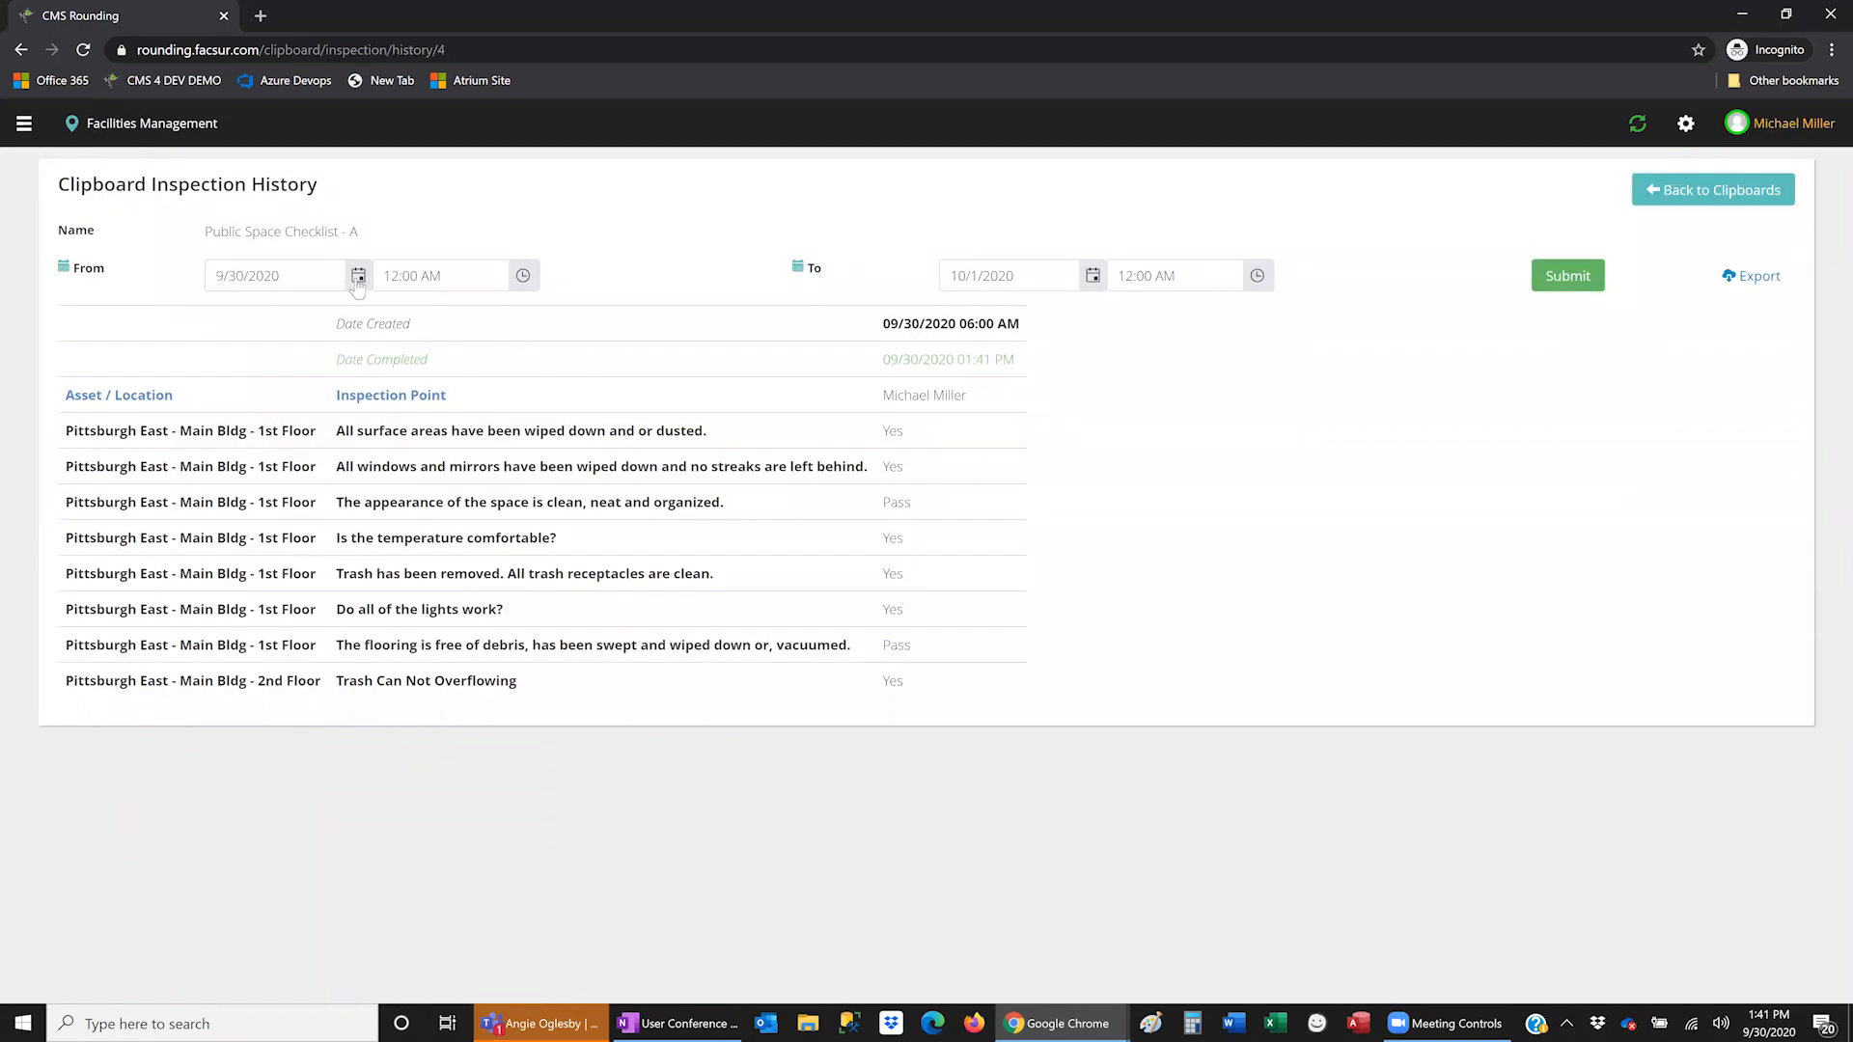
pyautogui.click(358, 276)
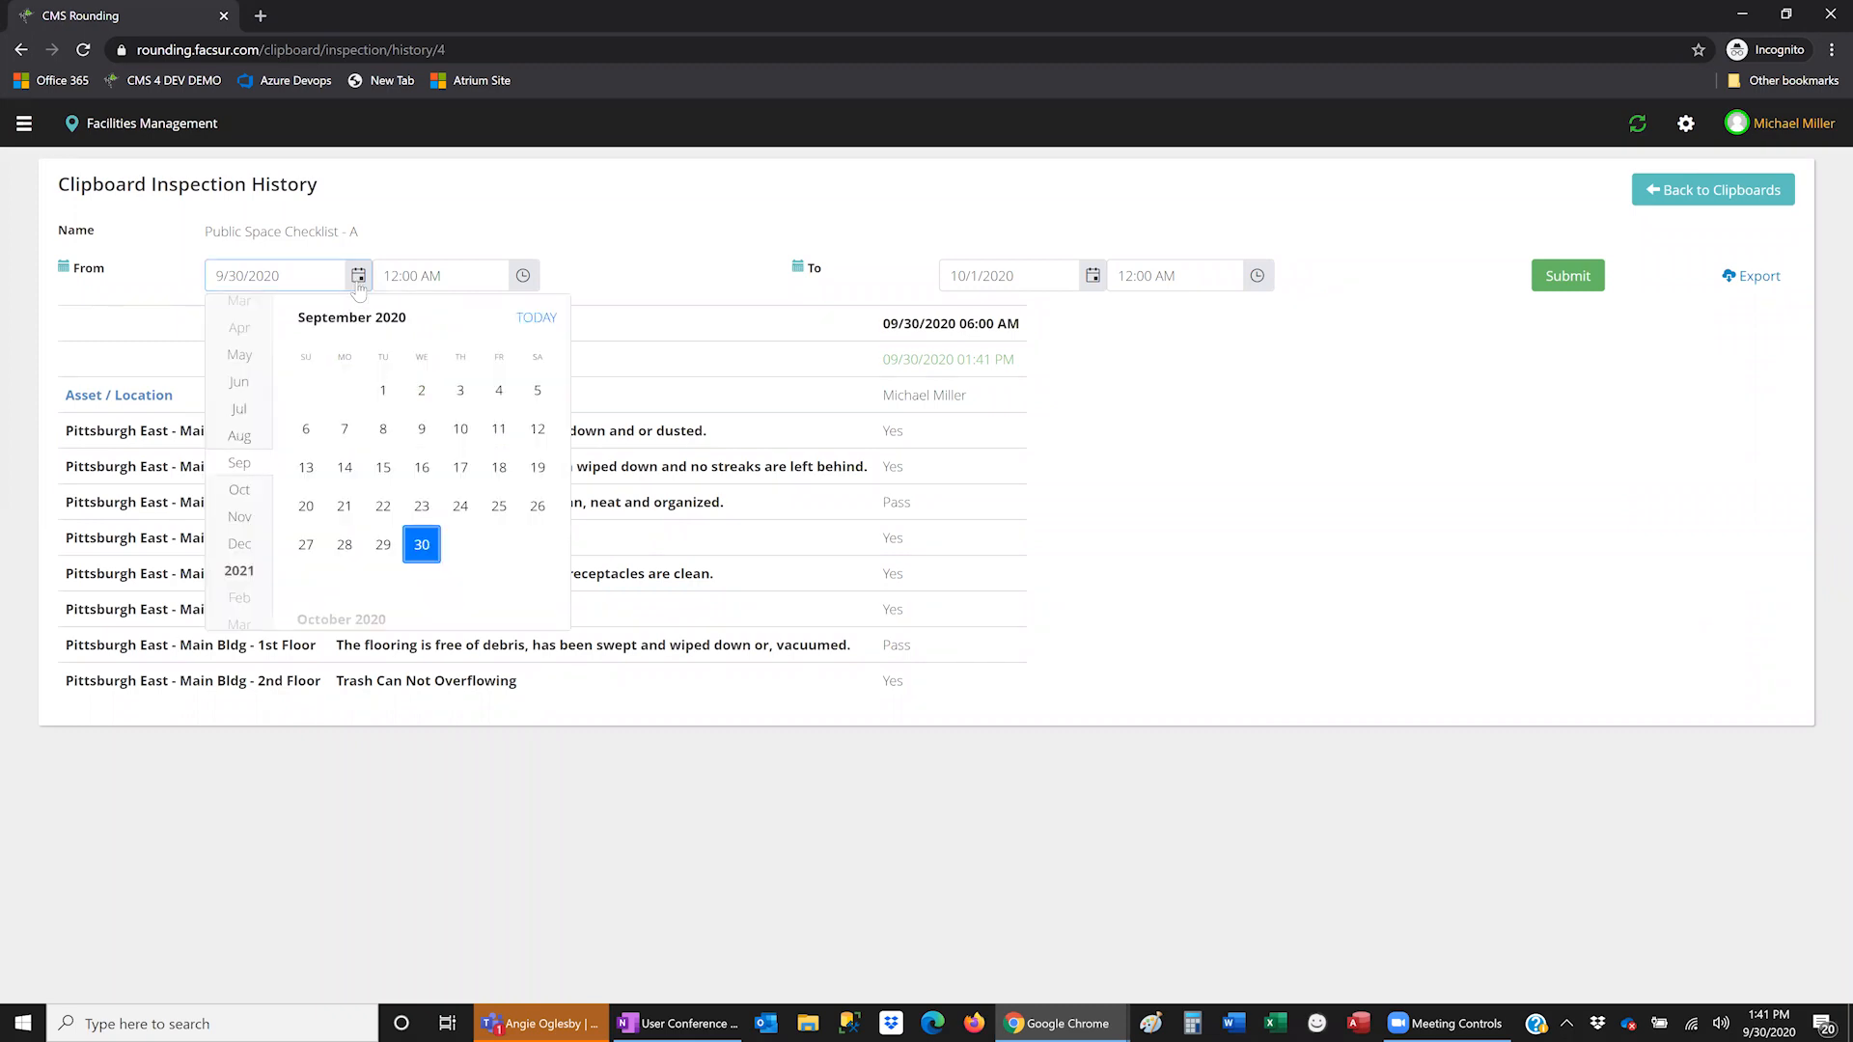
pyautogui.click(384, 544)
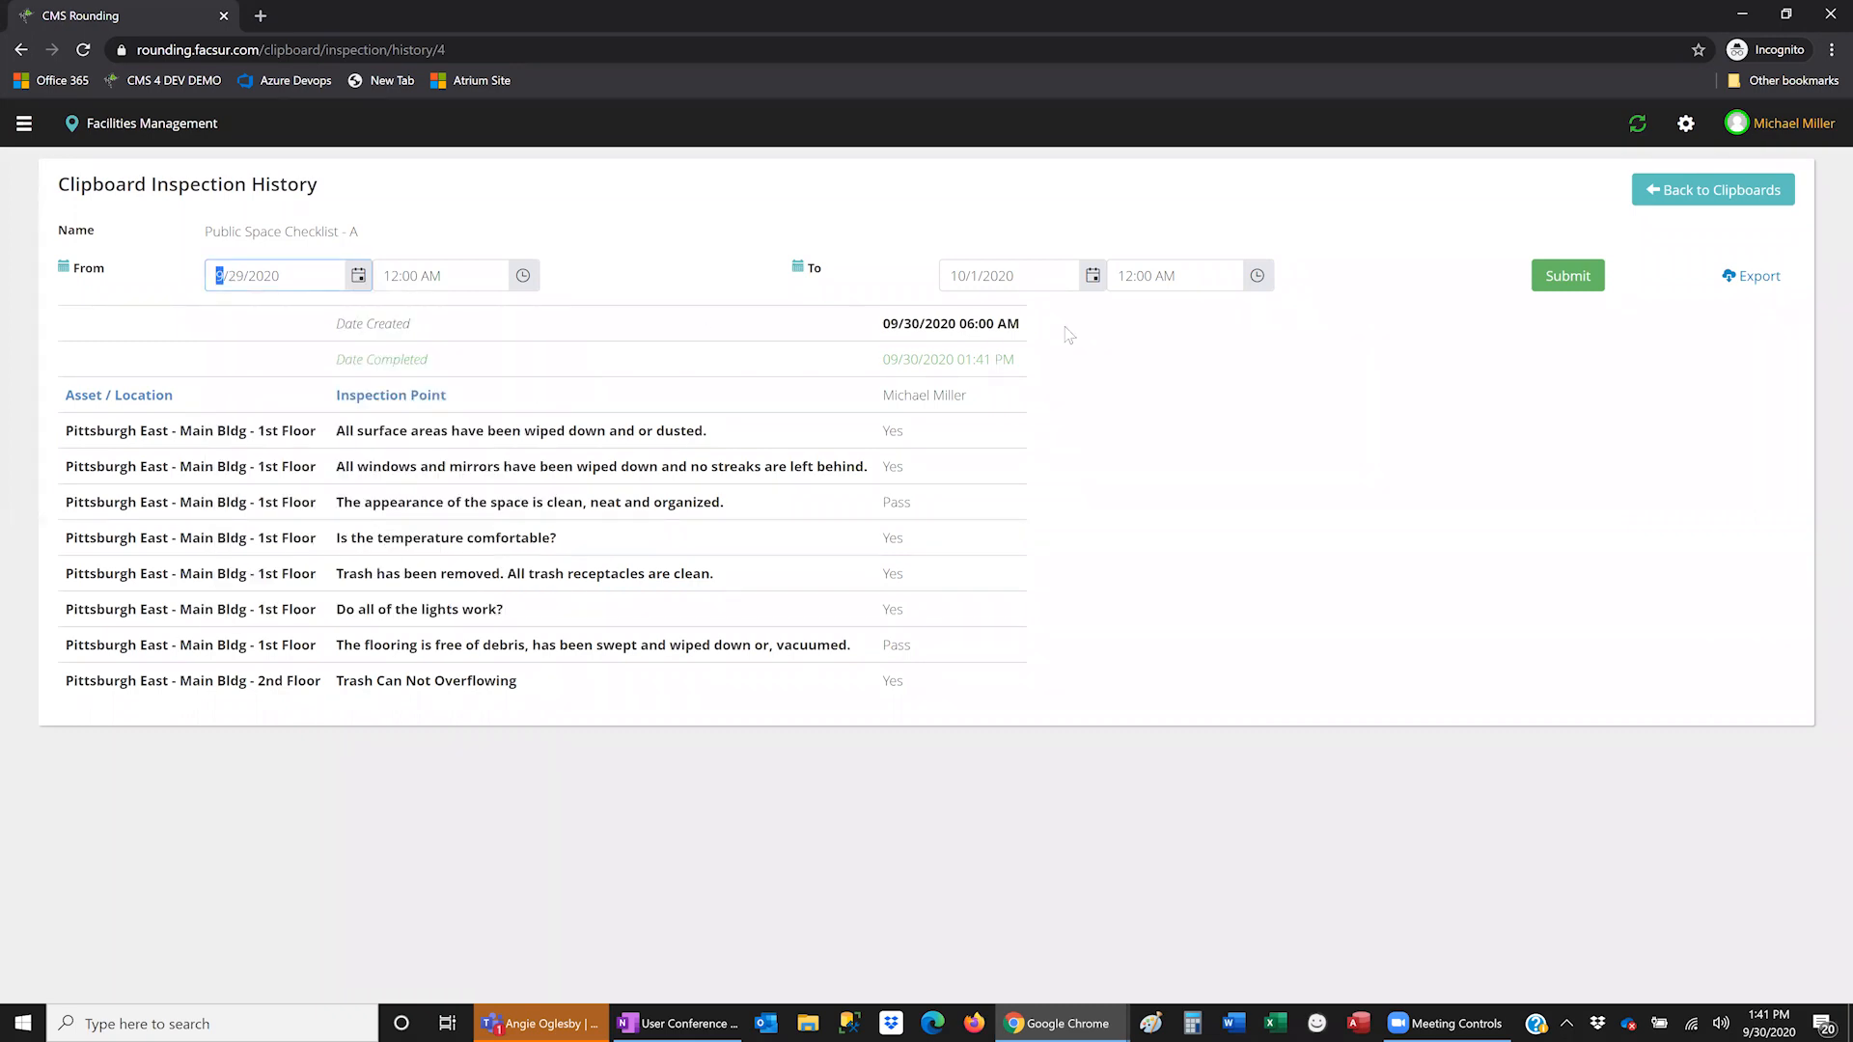
pyautogui.click(1571, 272)
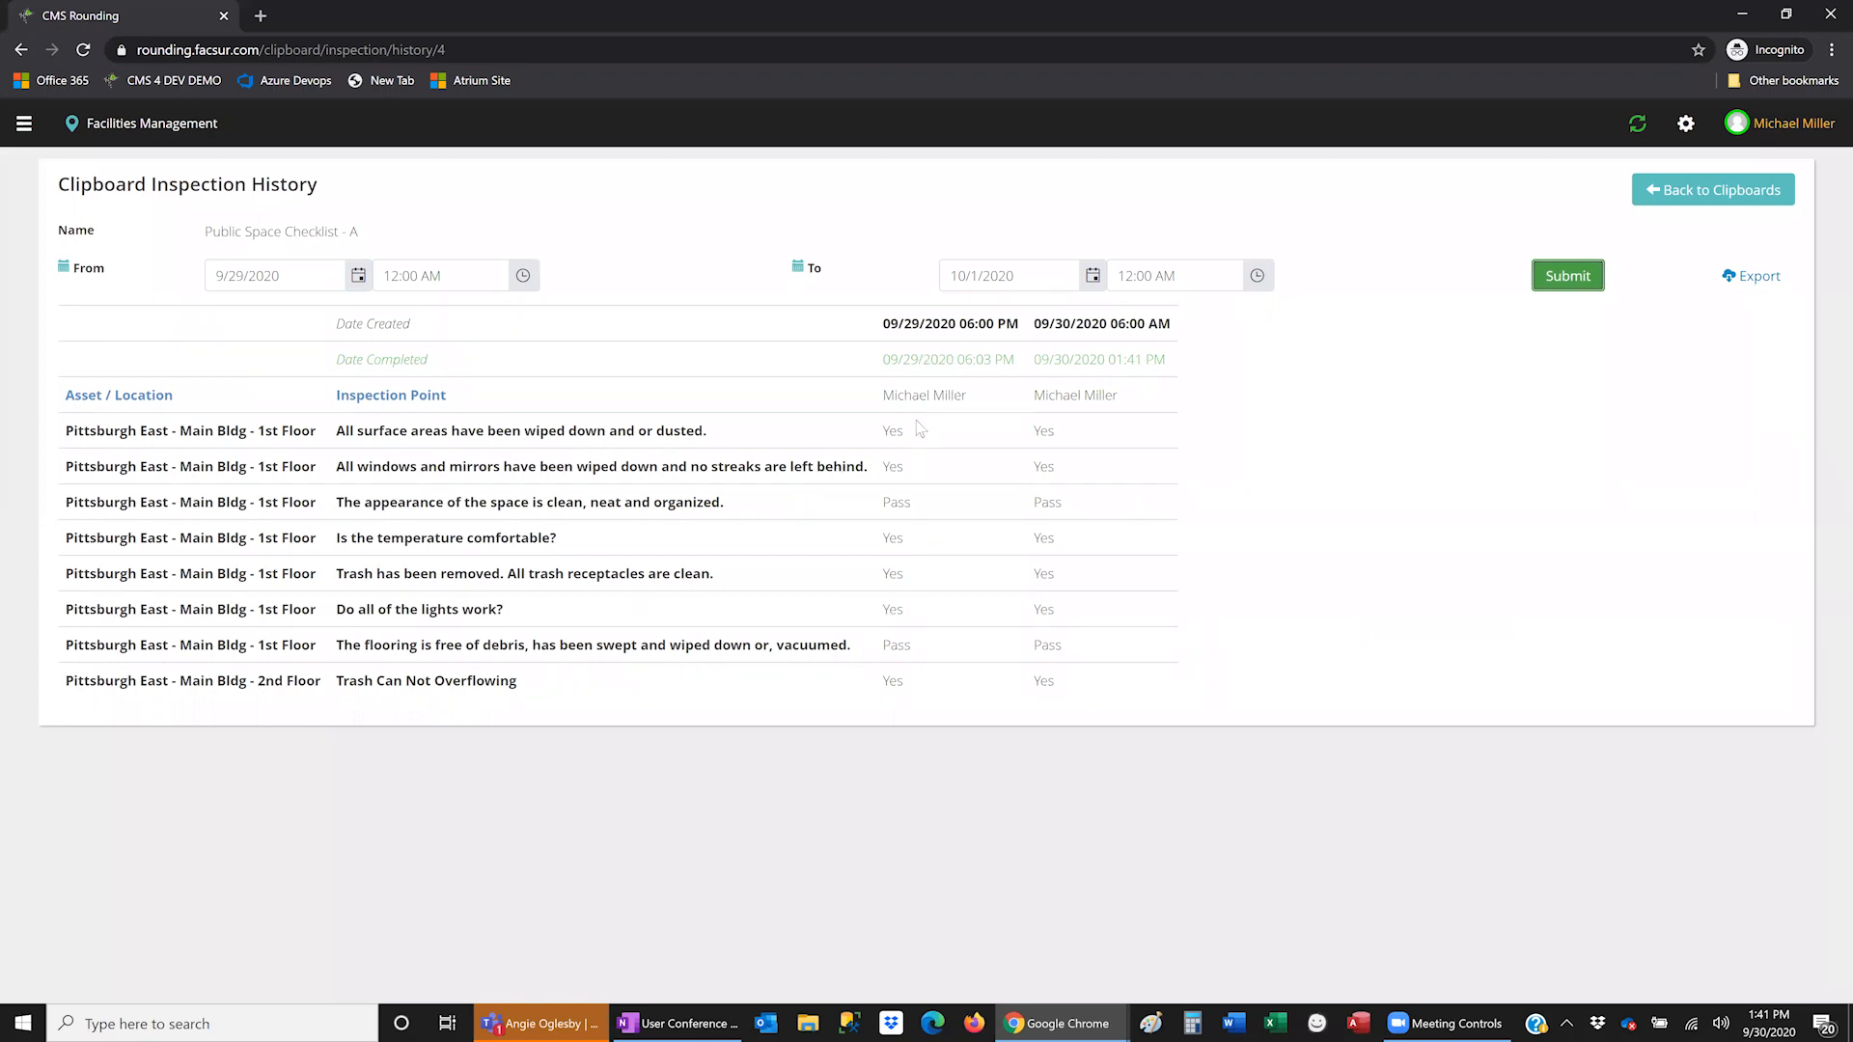
# - Review the 09/29 inspection's creation and completion times, then return to the Clipboards list
pyautogui.click(358, 277)
pyautogui.click(358, 277)
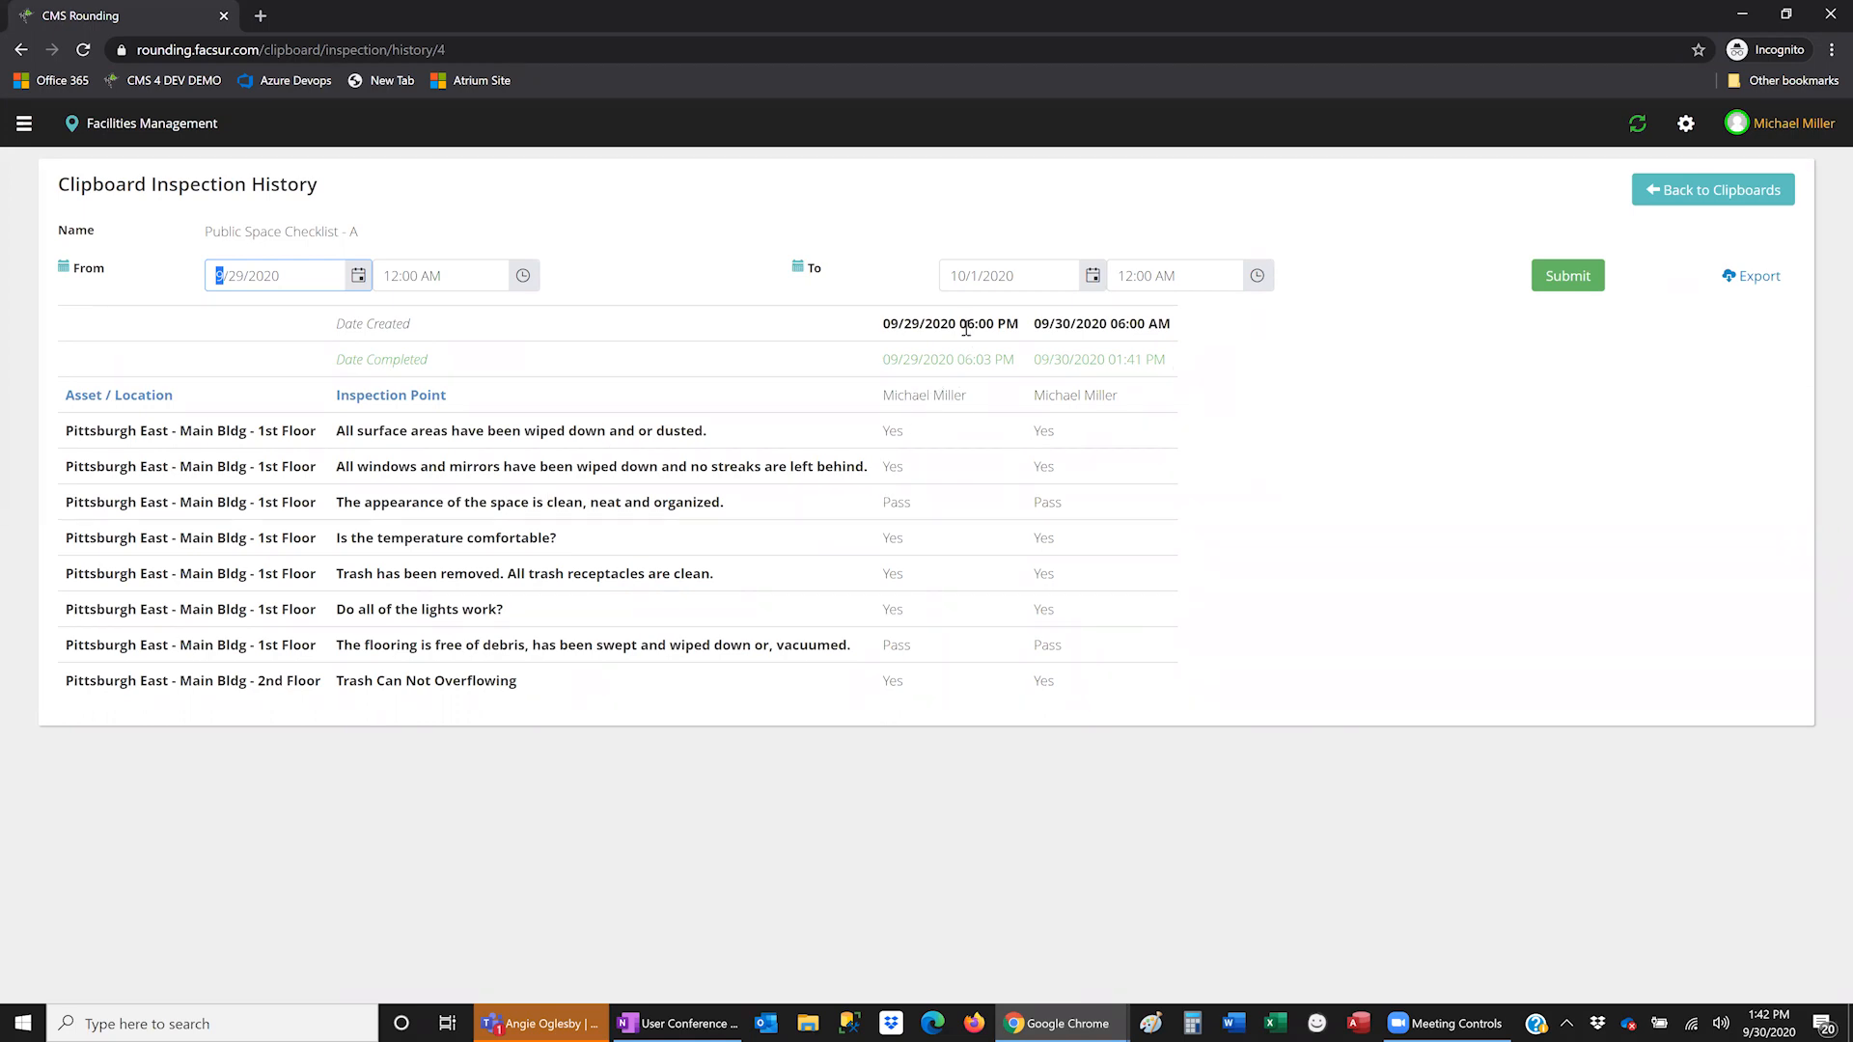
pyautogui.moveTo(914, 329); pyautogui.dragTo(1018, 333)
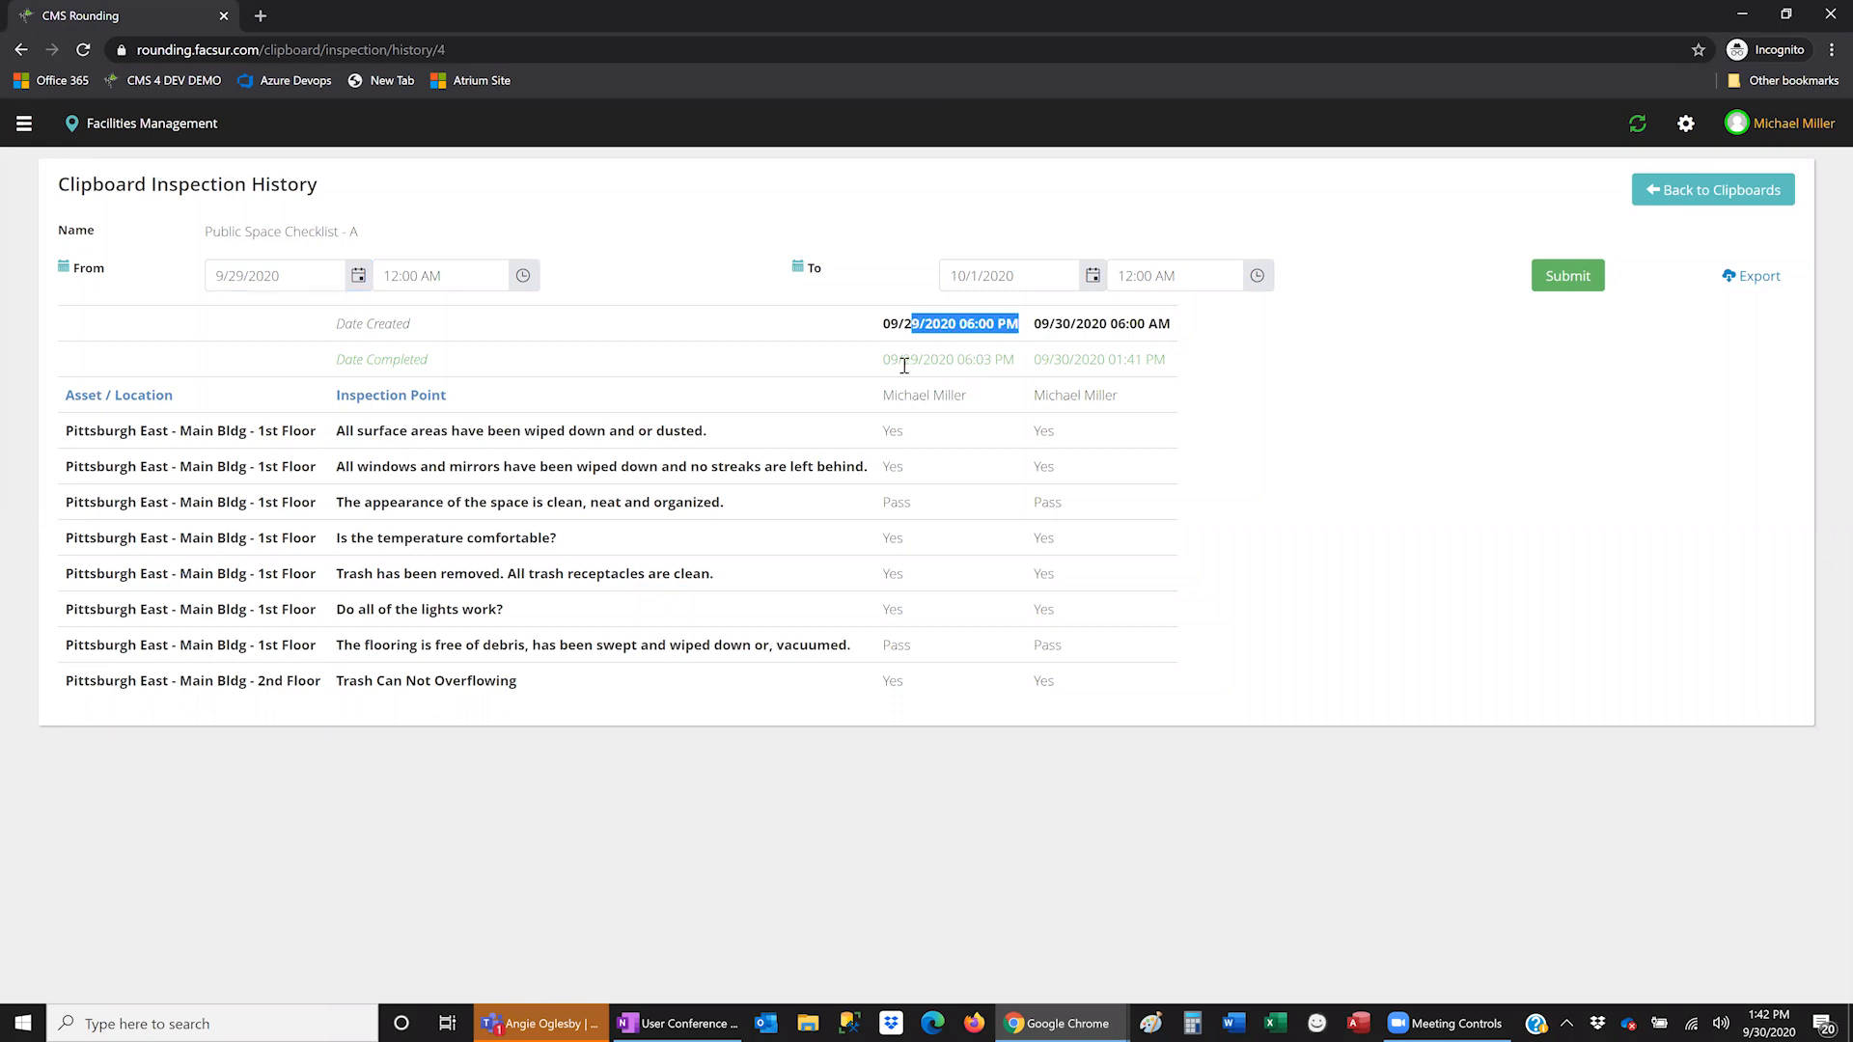
pyautogui.moveTo(905, 361); pyautogui.dragTo(1004, 362)
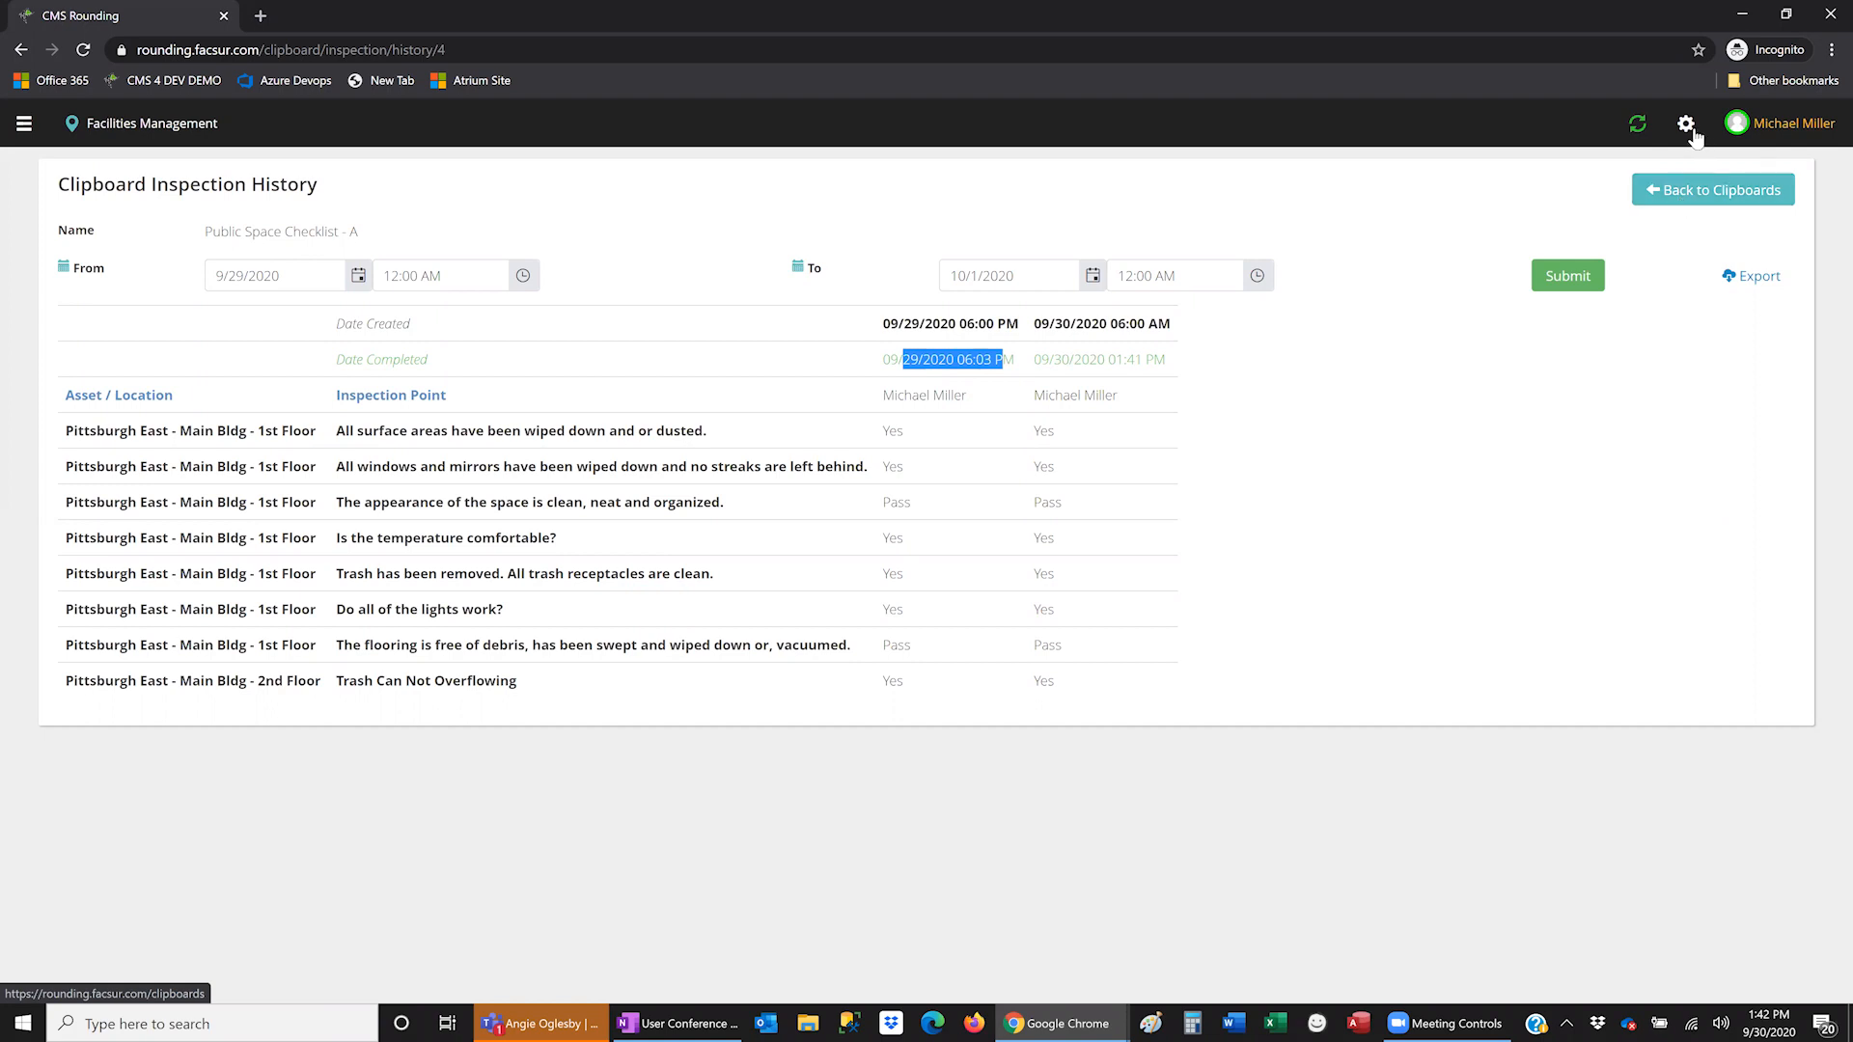
pyautogui.click(1688, 198)
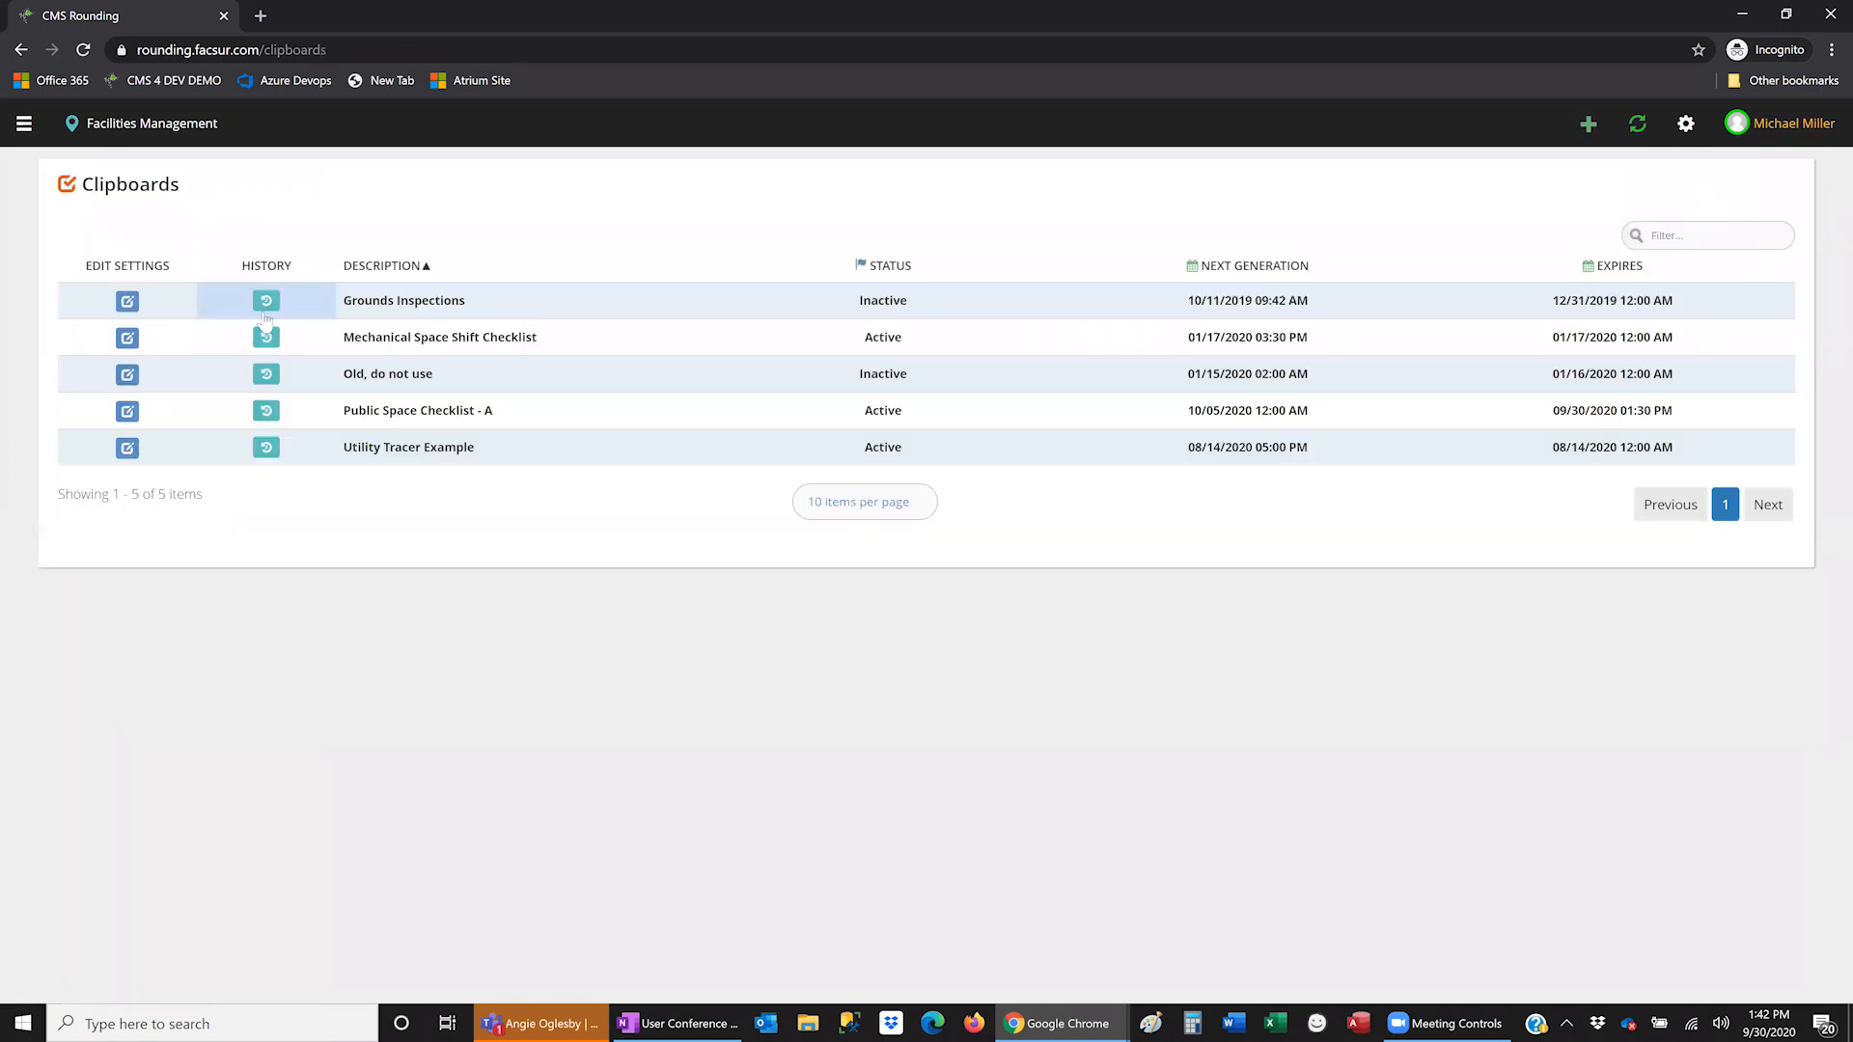
# - Open Public Space Checklist - A's clipboard settings and scroll down to its eight inspection points
pyautogui.click(129, 412)
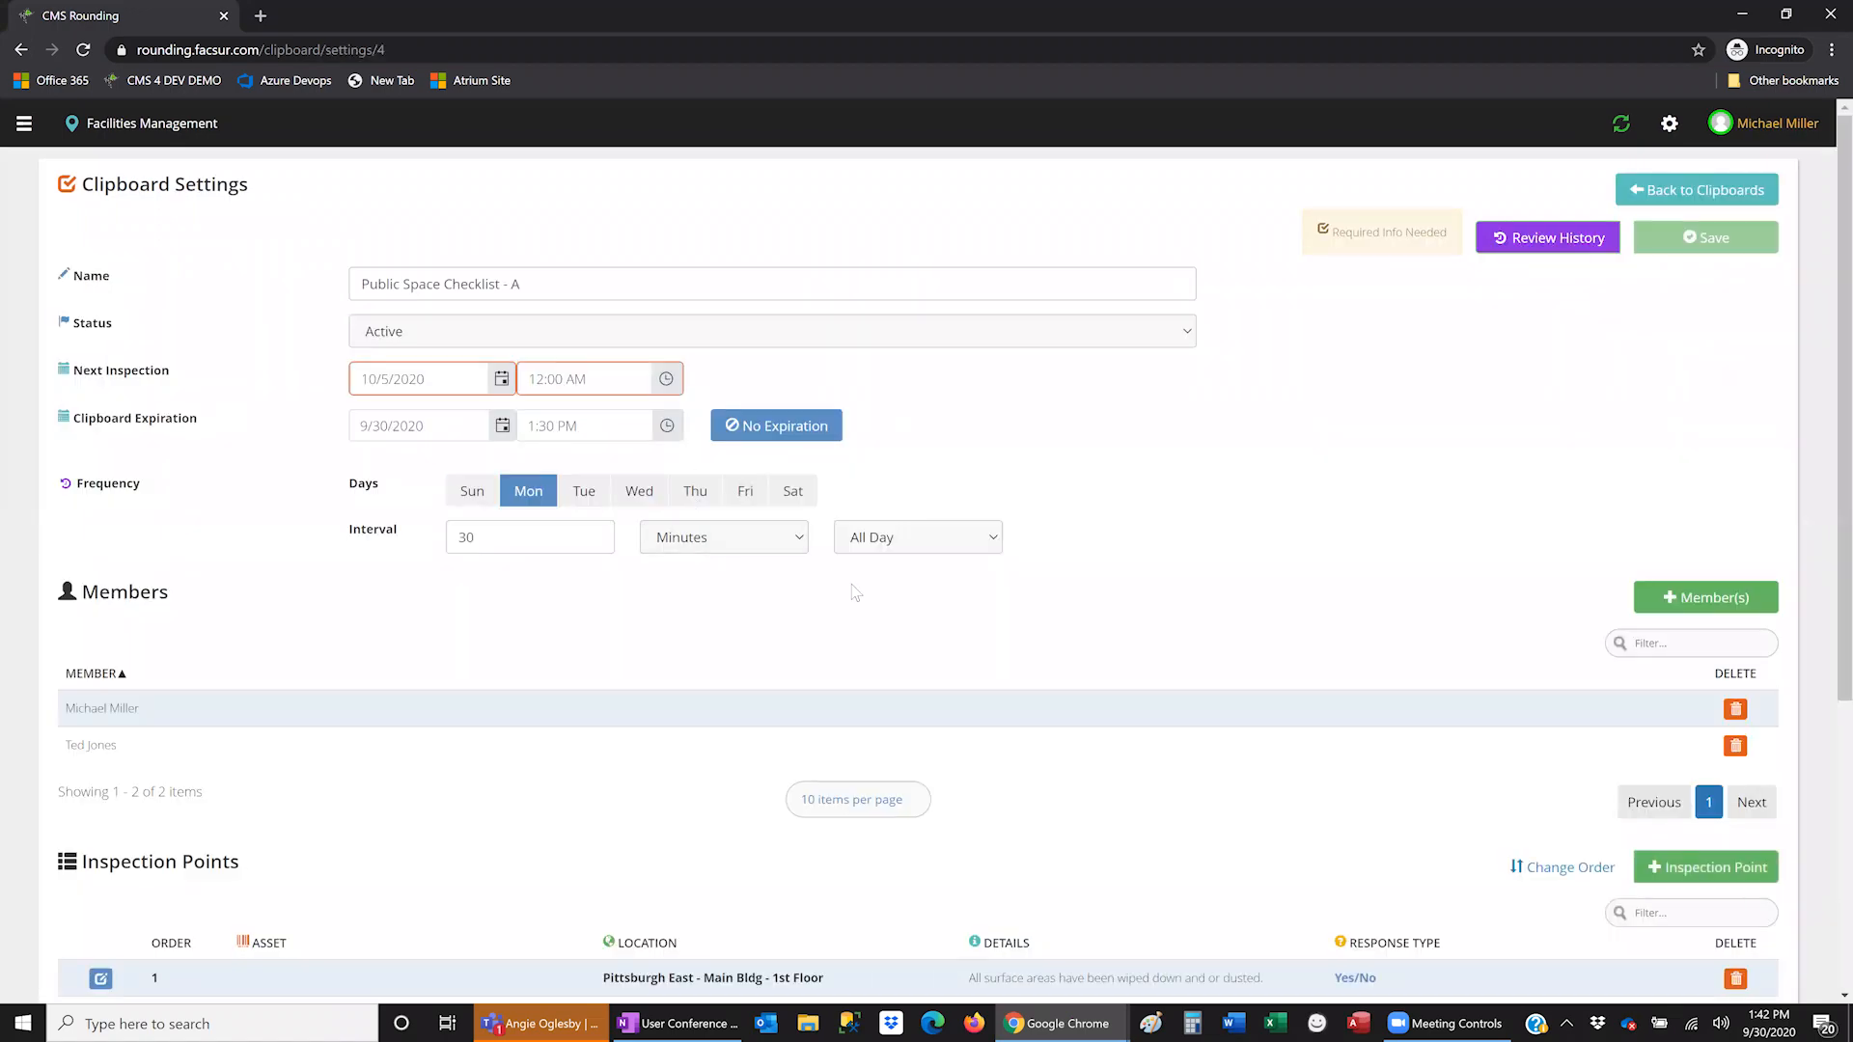
pyautogui.scroll(-1, 849, 591)
pyautogui.scroll(1, 829, 577)
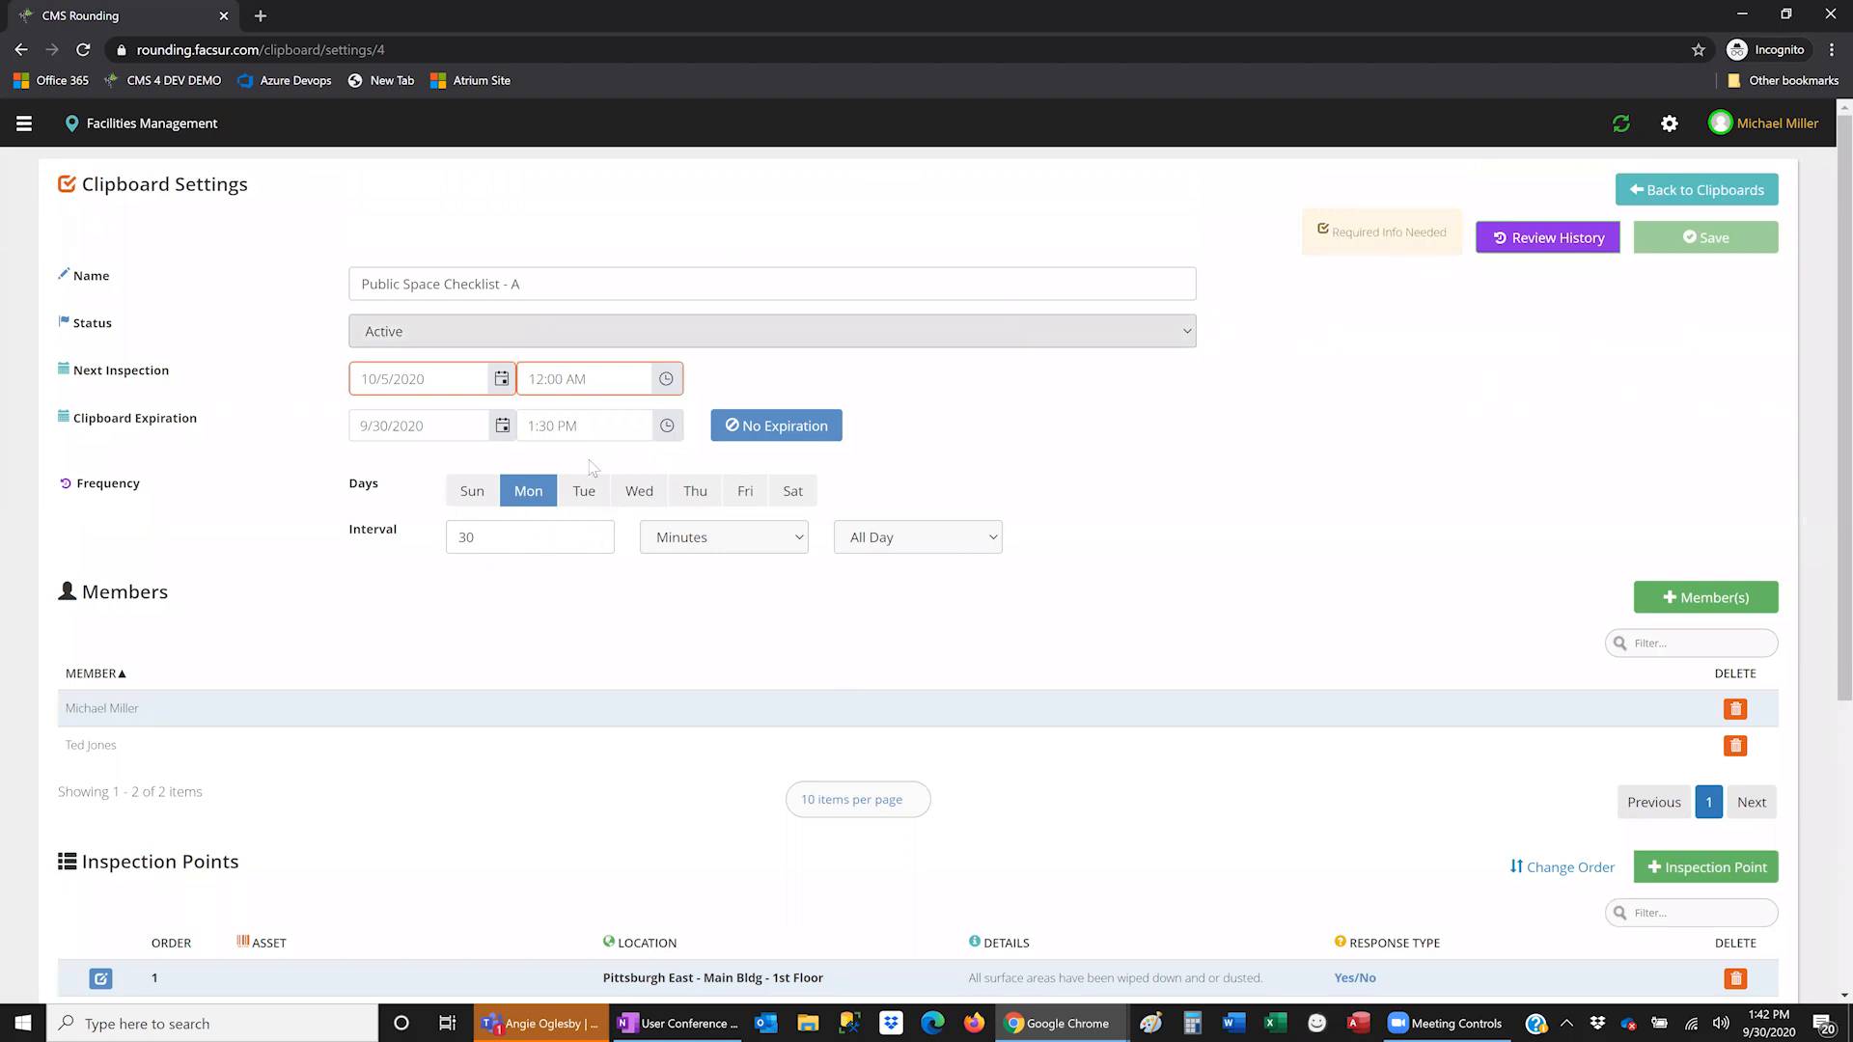
pyautogui.scroll(-5, 667, 558)
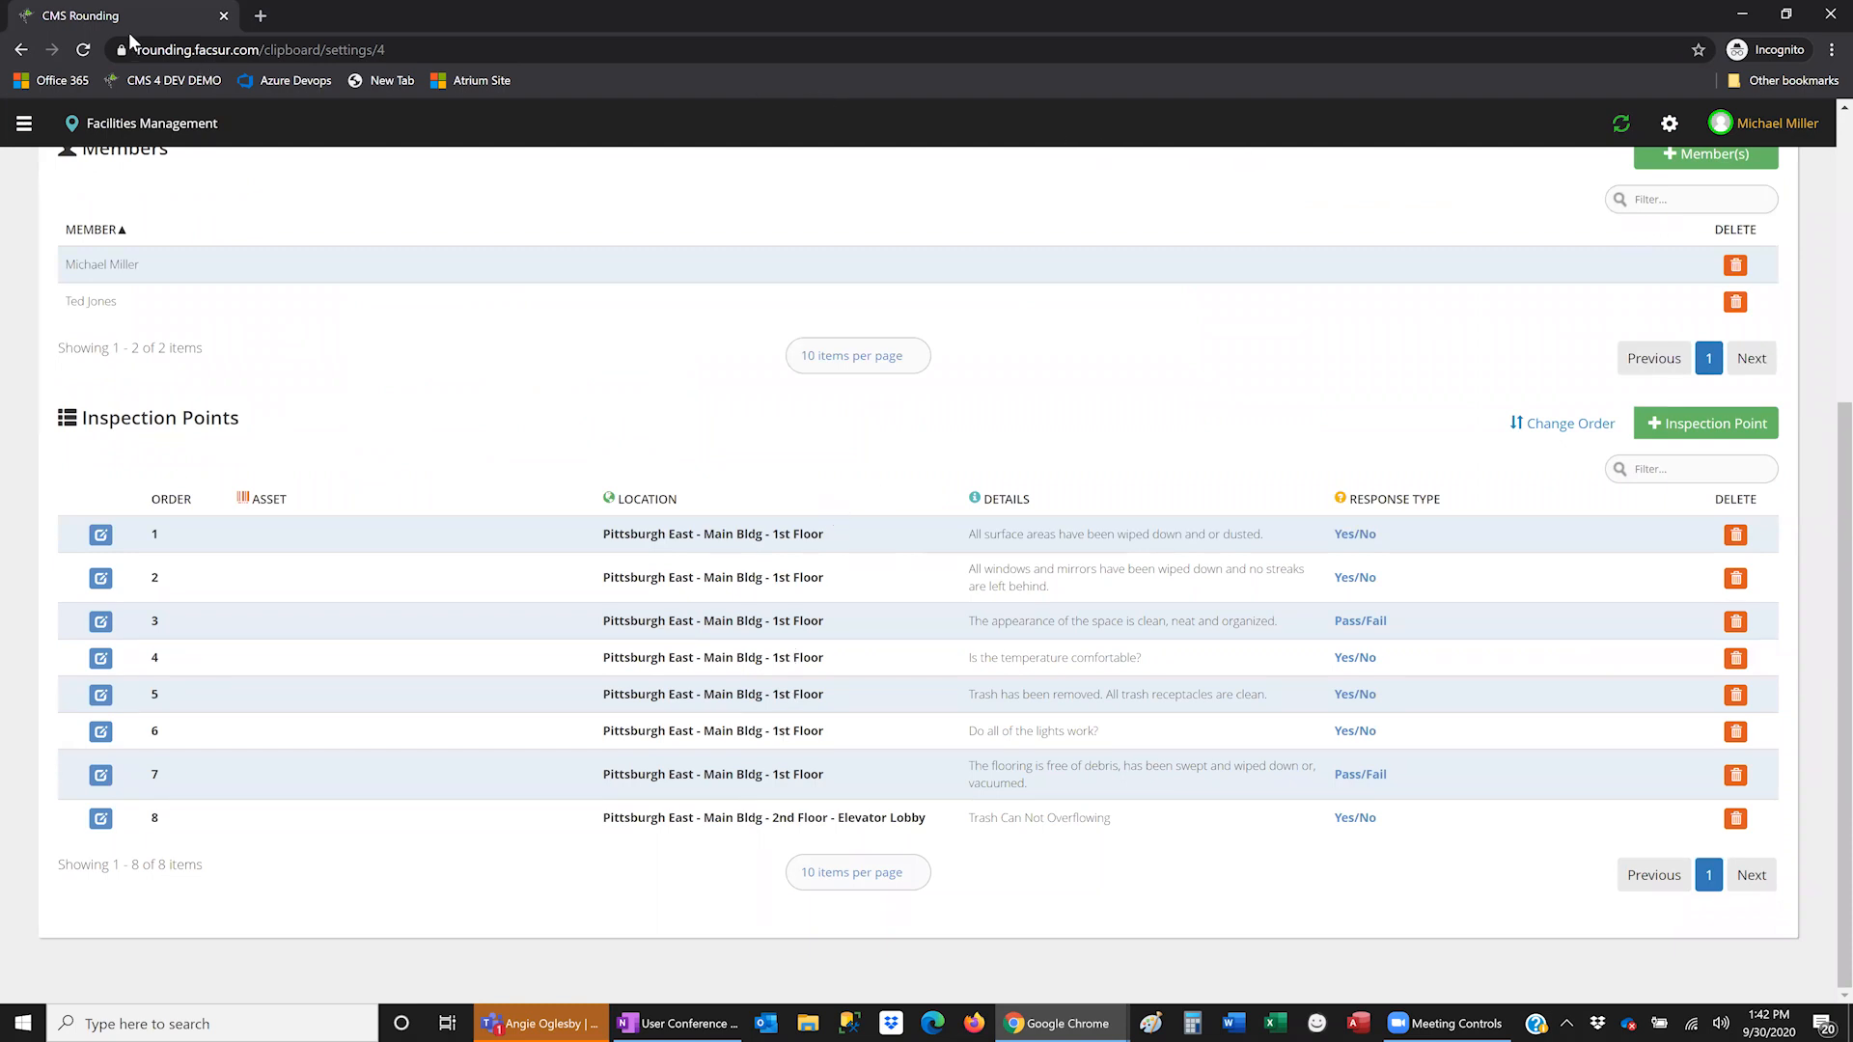
pyautogui.click(24, 123)
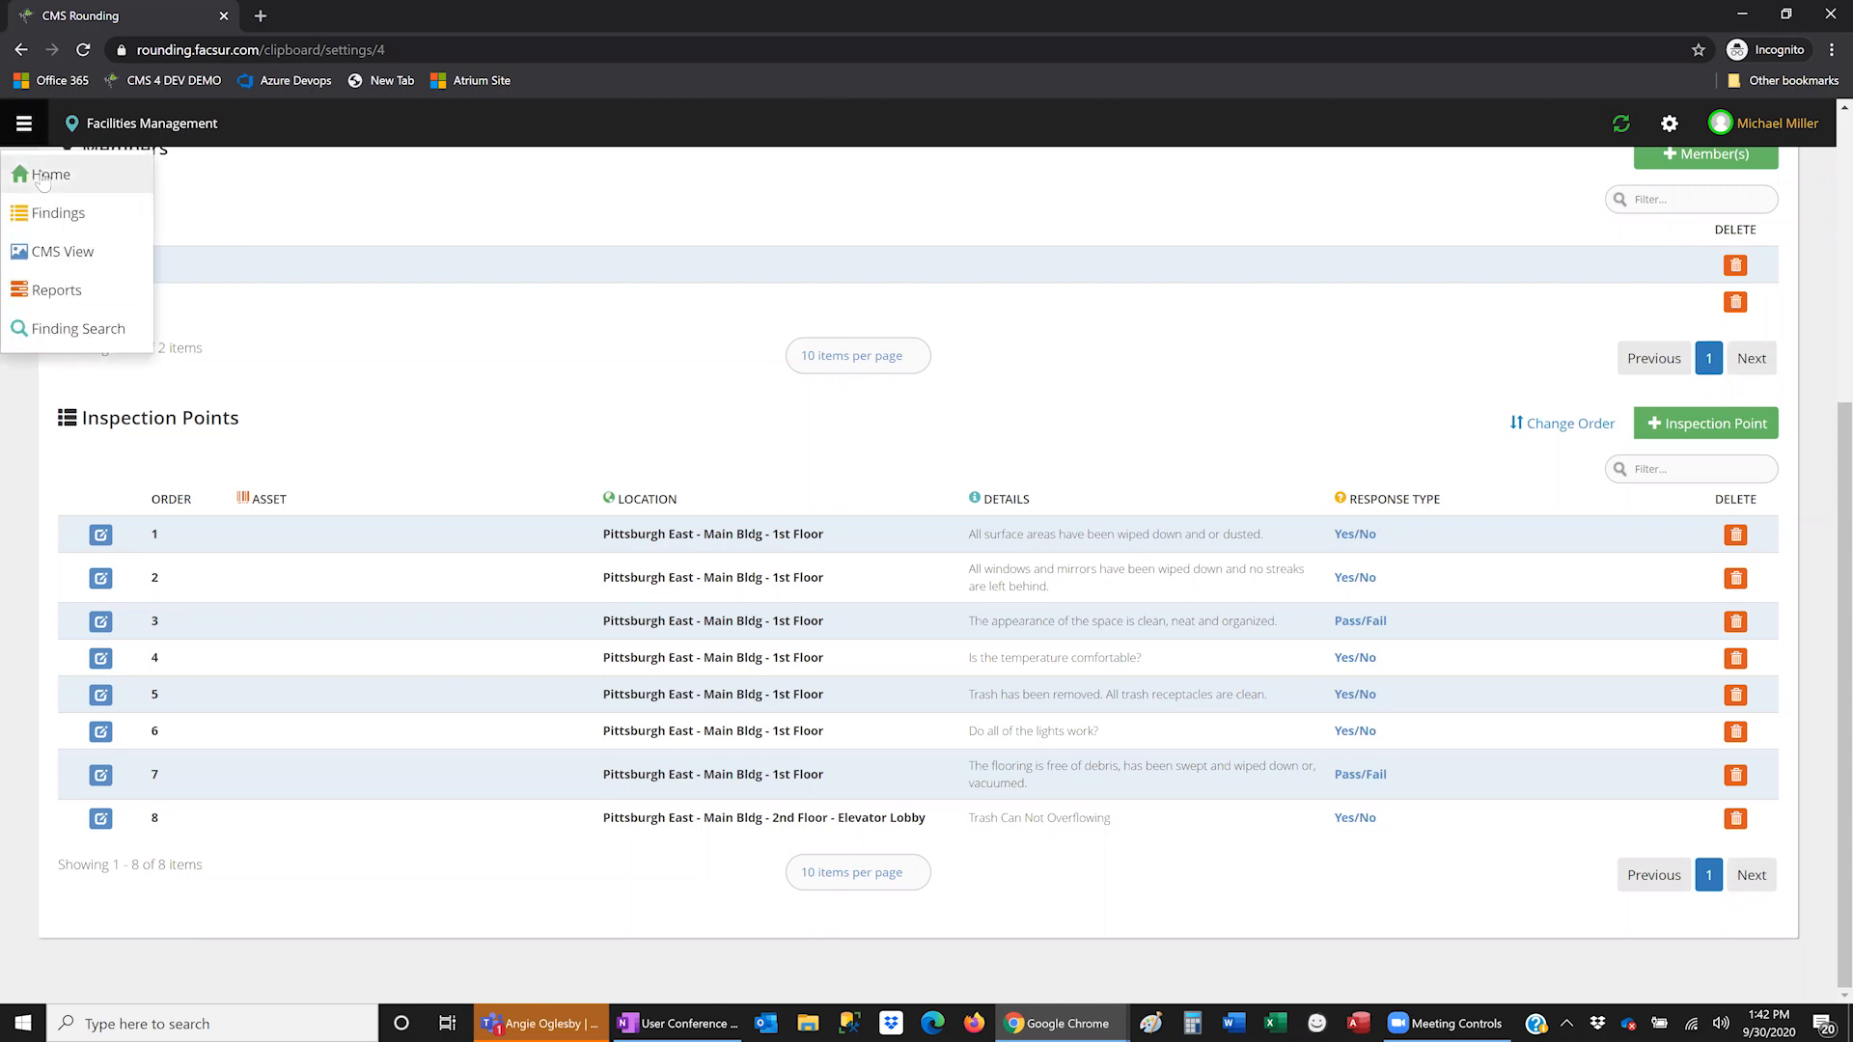
# - From CMS View, start a new finding and place it on an upper room of the Pittsburgh MOB 1st Floor plan
pyautogui.click(42, 177)
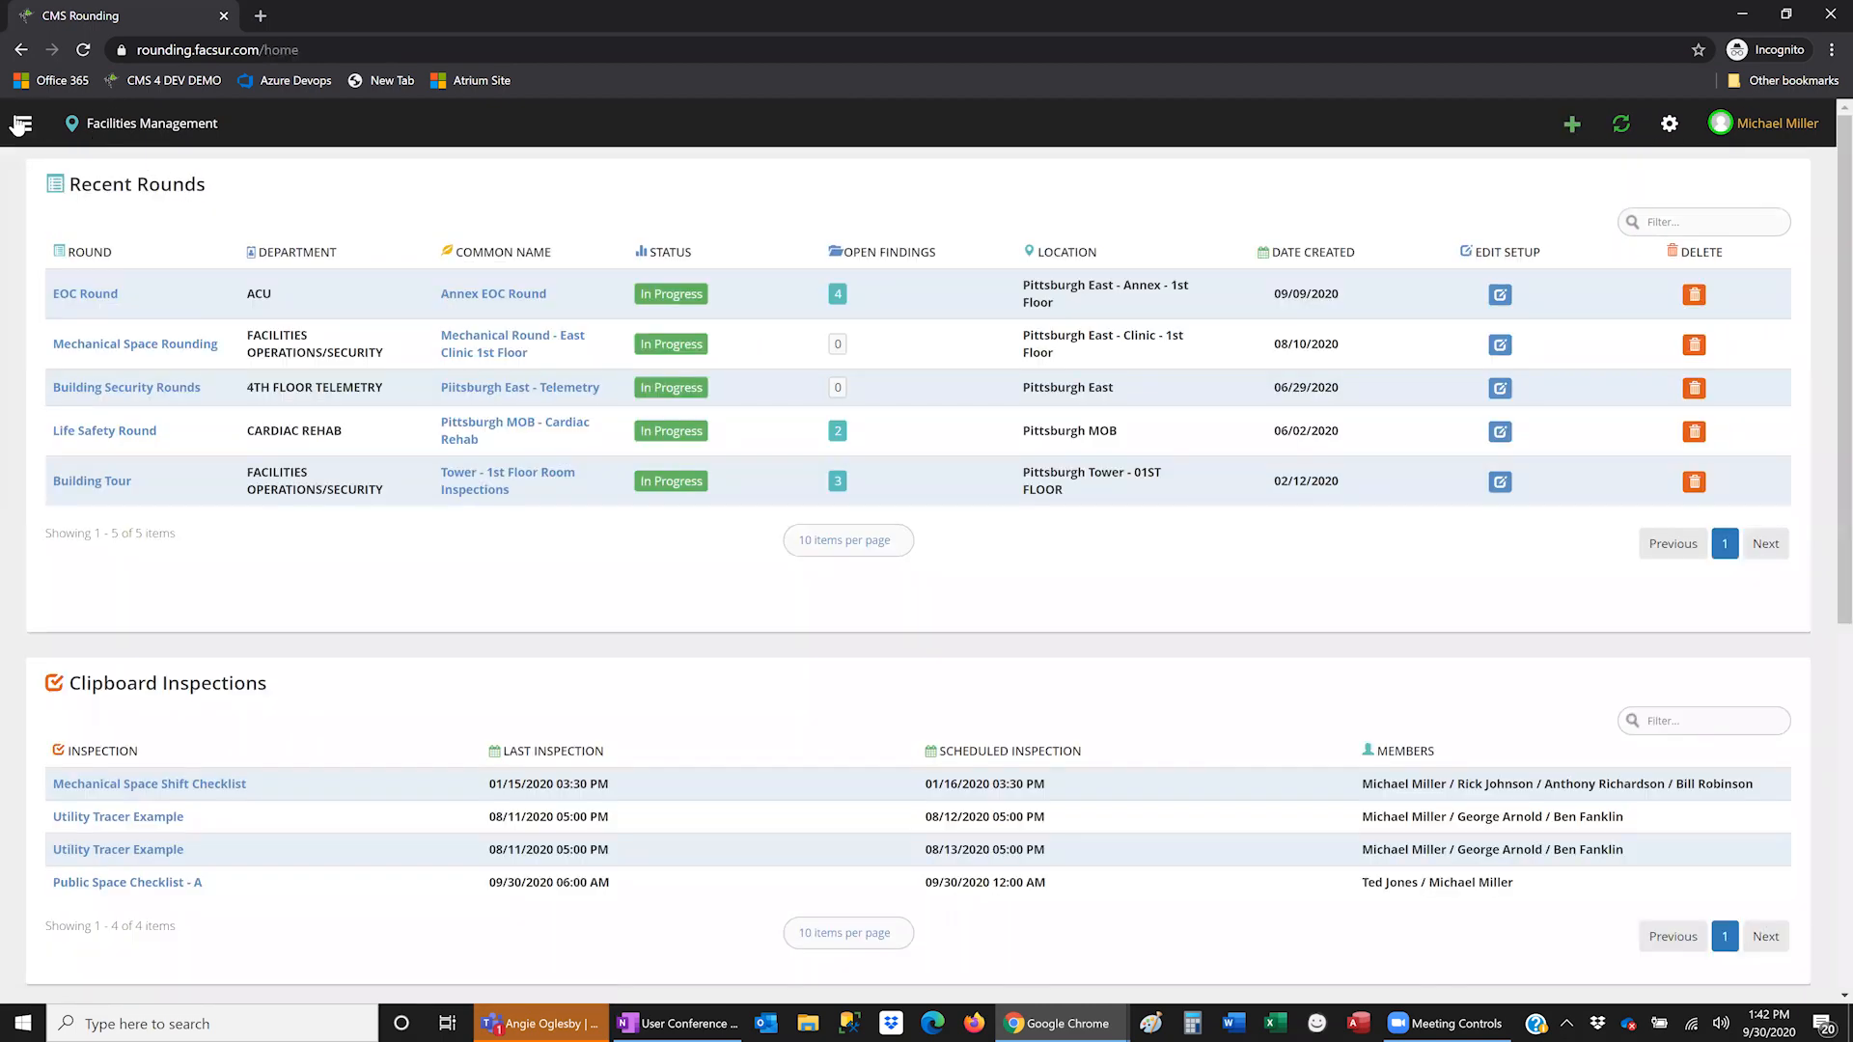
pyautogui.click(22, 123)
pyautogui.click(60, 249)
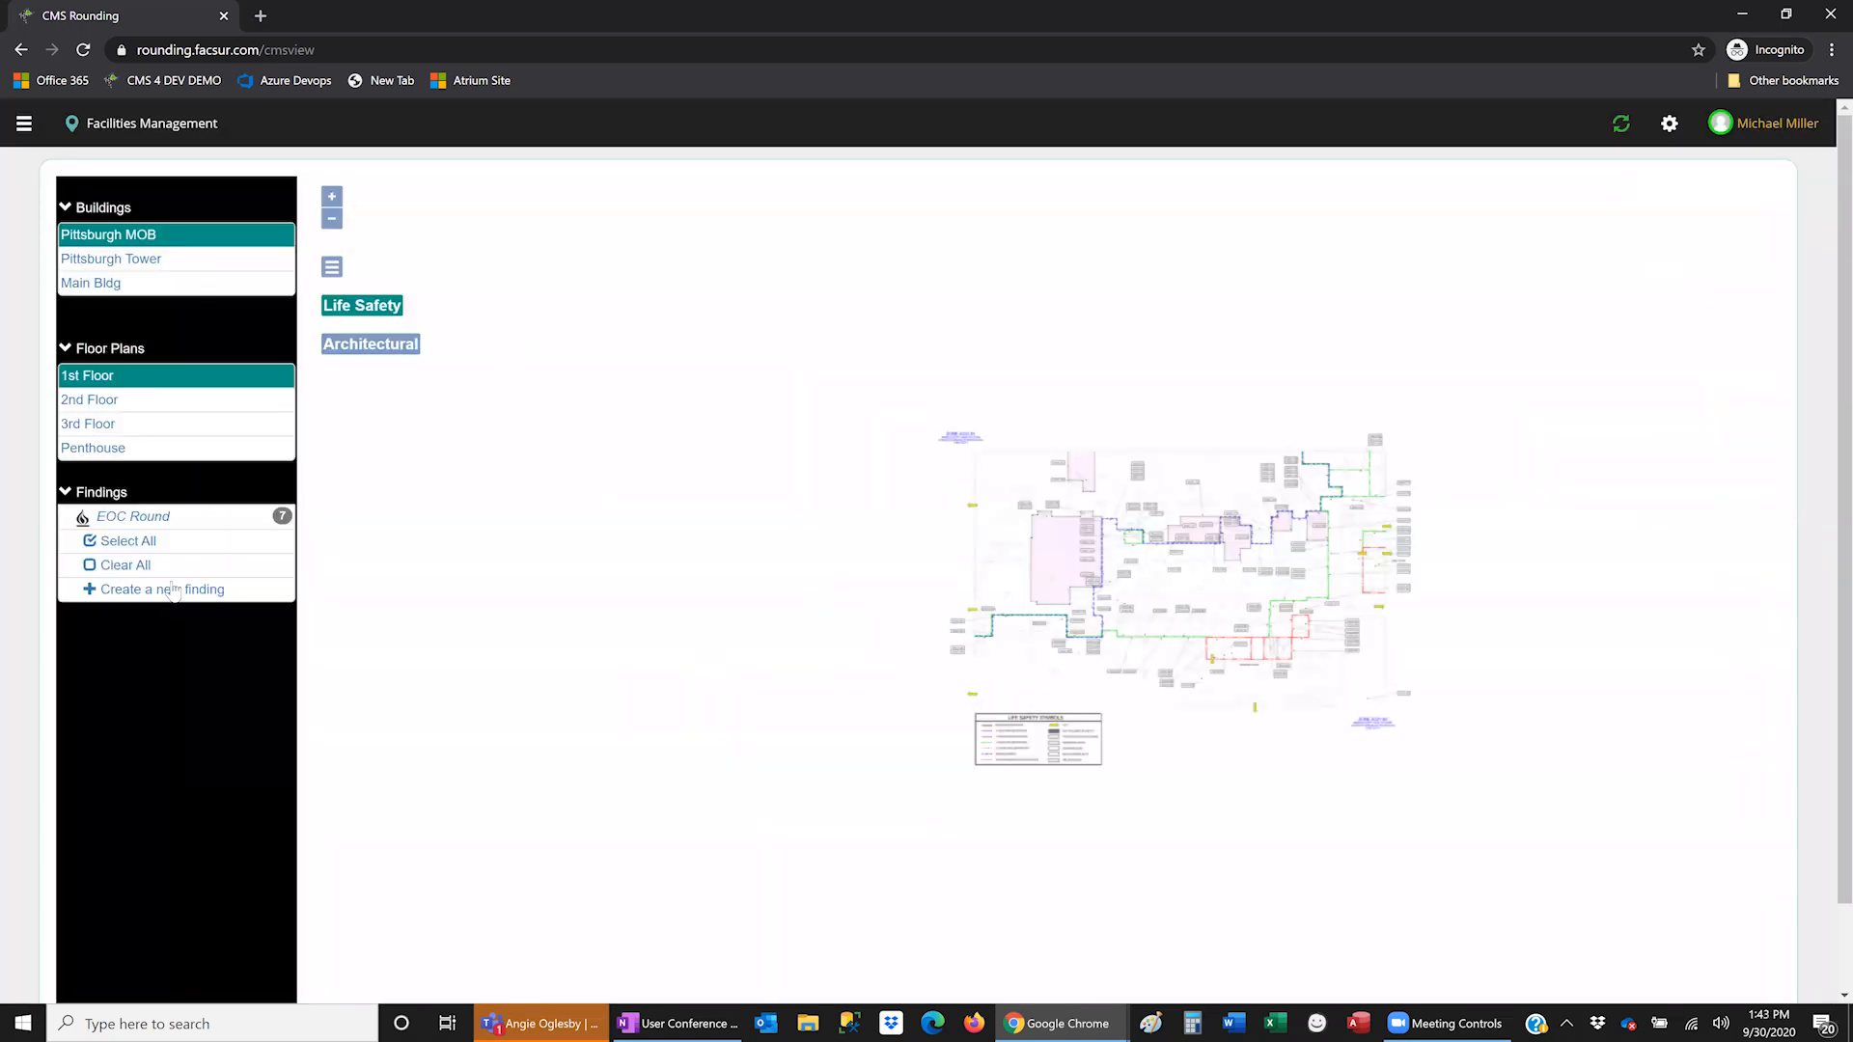
pyautogui.click(174, 590)
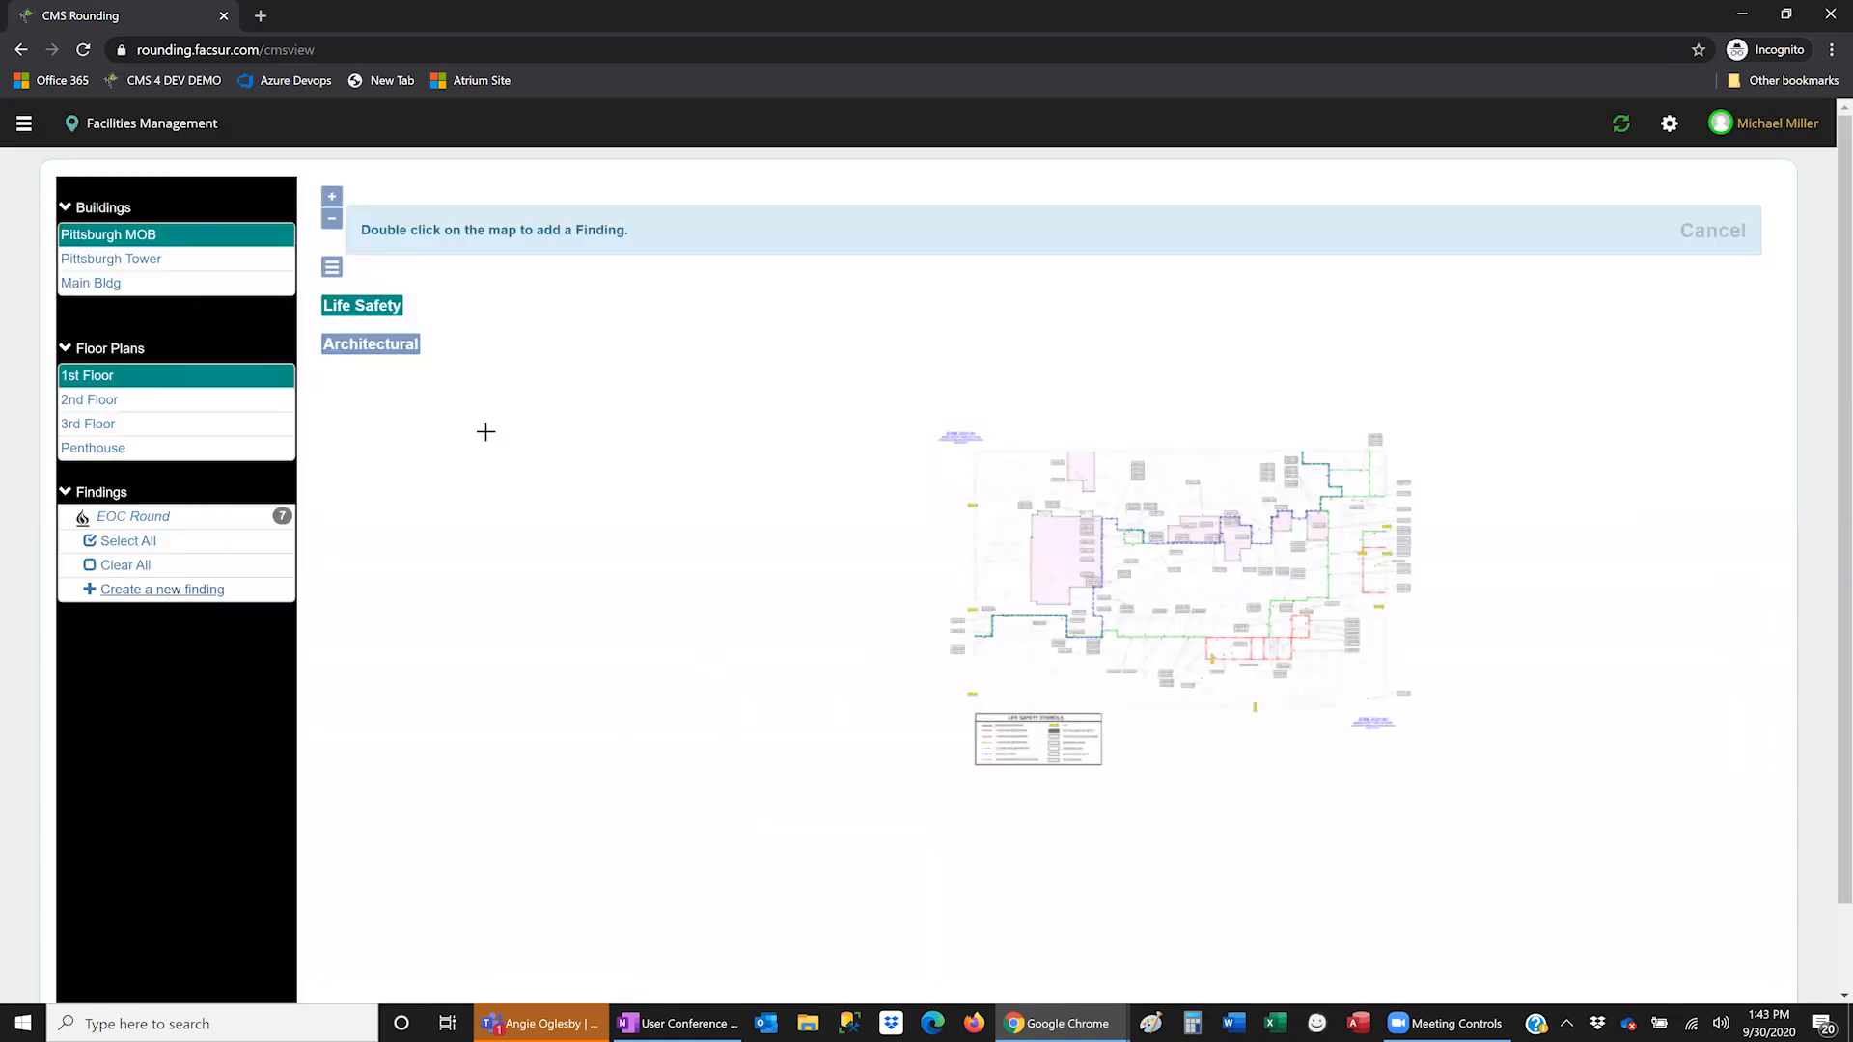
pyautogui.scroll(2, 1092, 511)
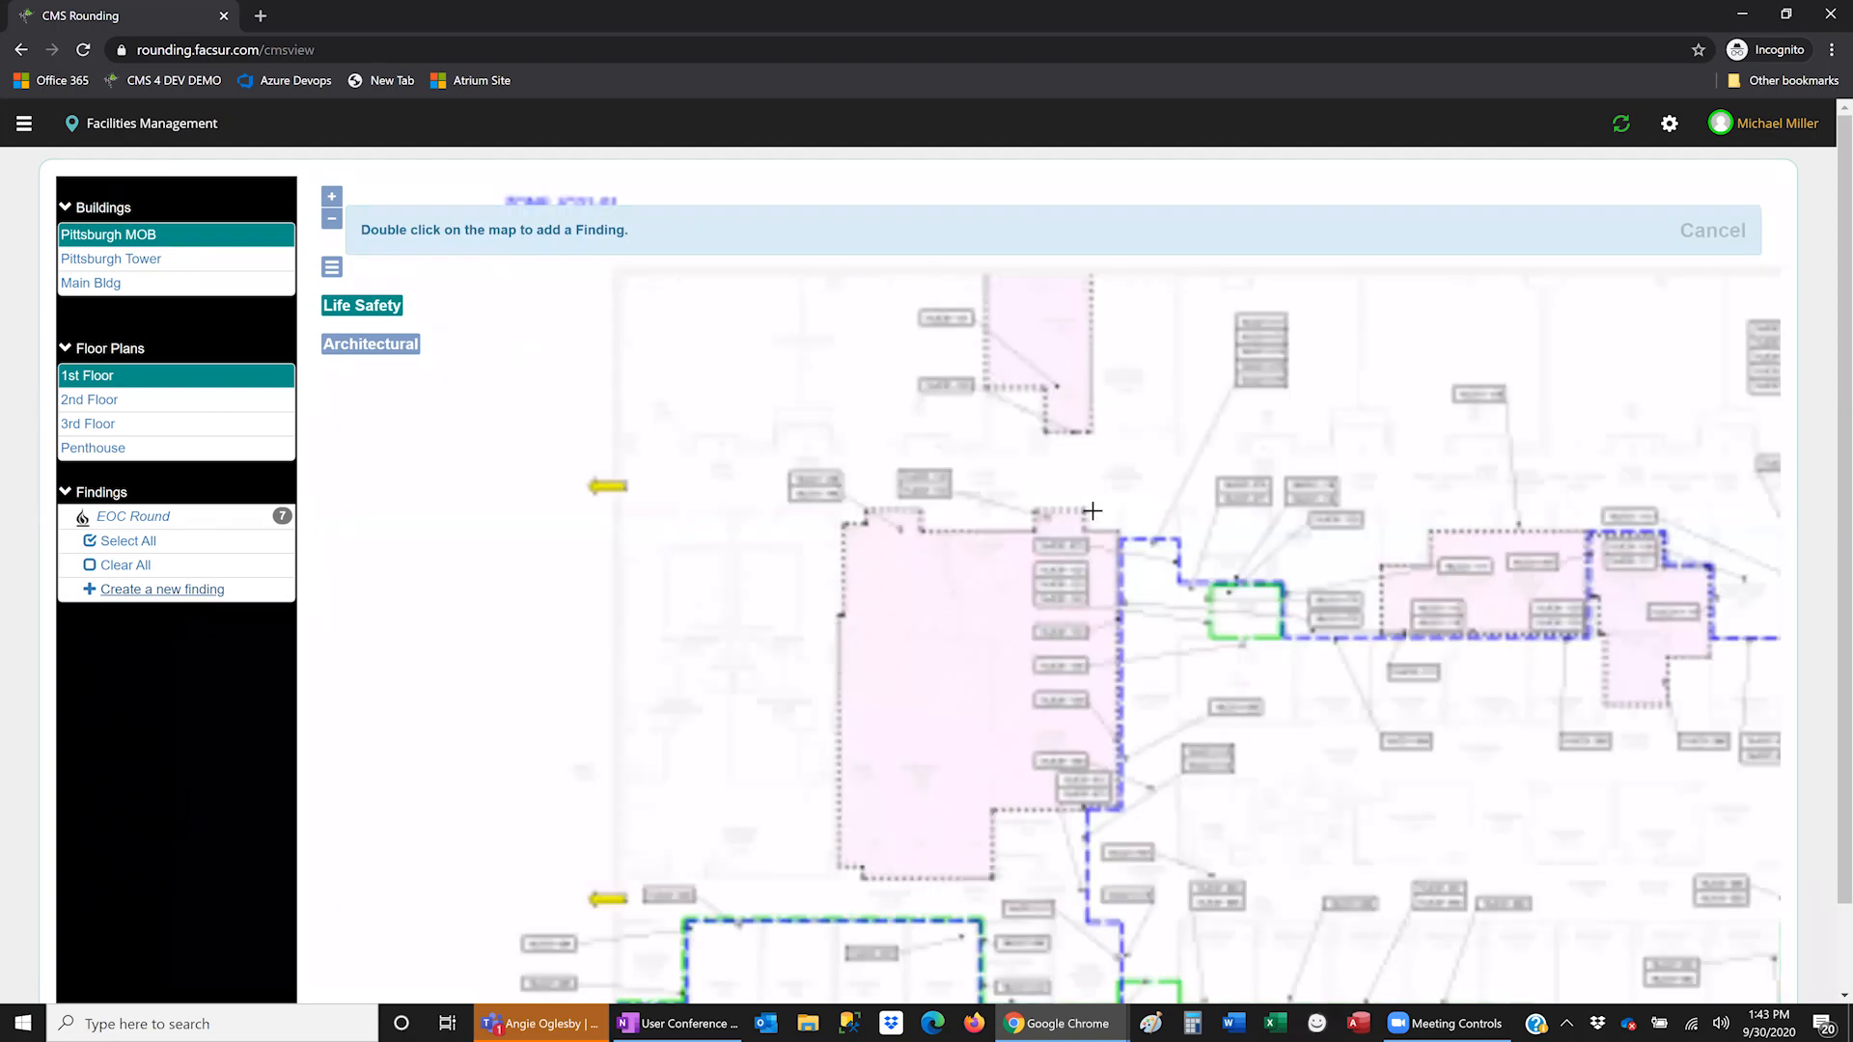
pyautogui.moveTo(1239, 646); pyautogui.dragTo(949, 458)
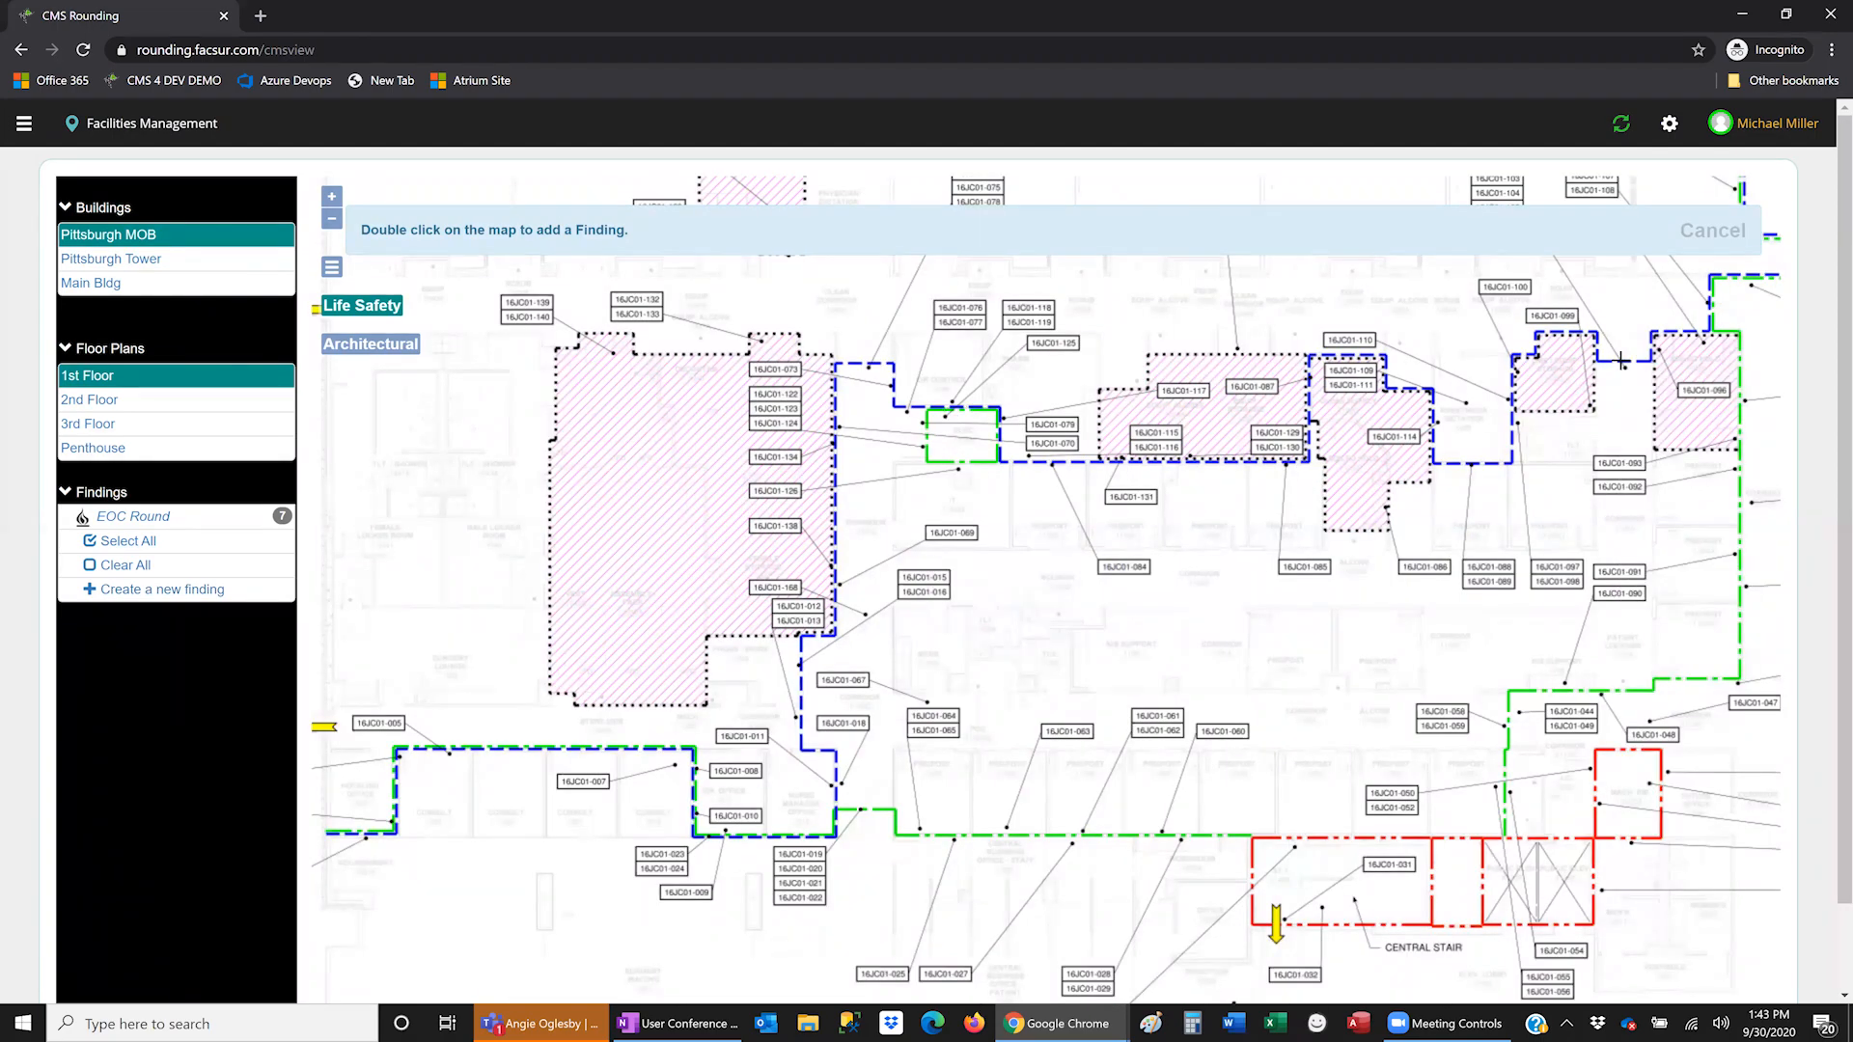
pyautogui.doubleClick(859, 242)
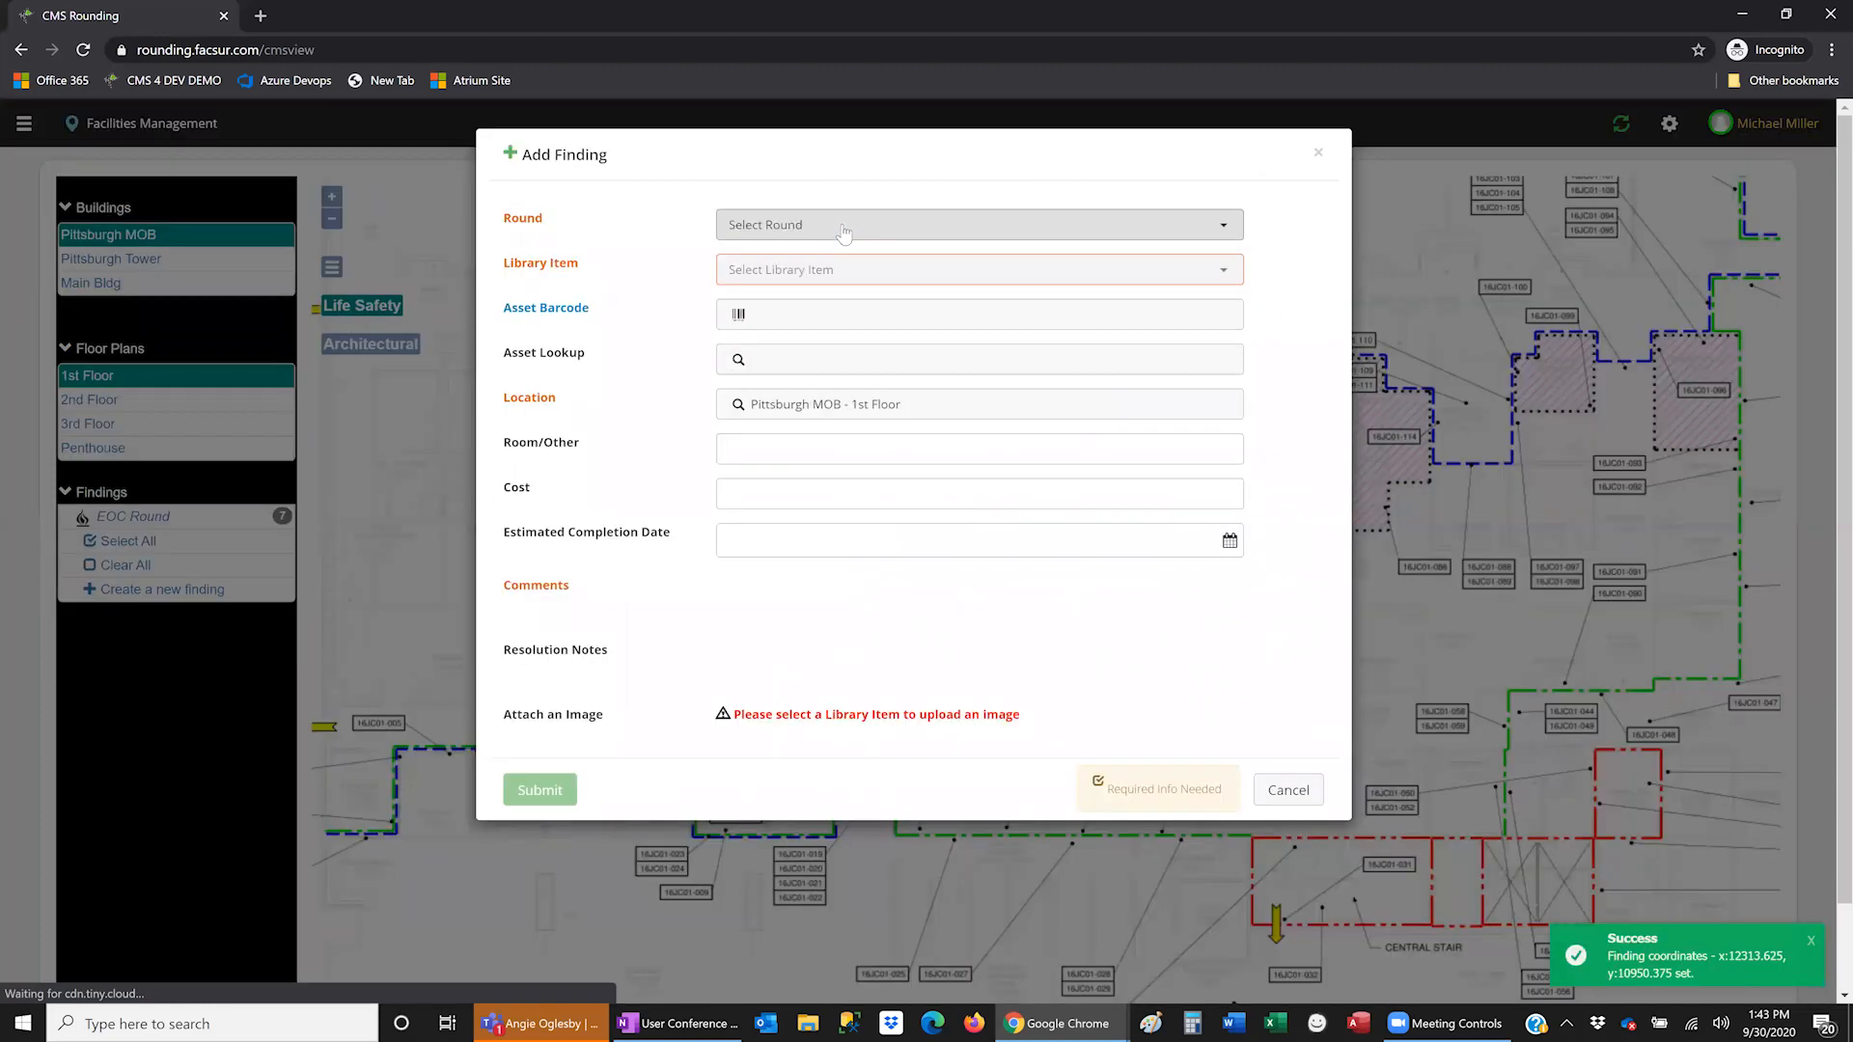
# - Assign the new finding to the Annex EOC Round
pyautogui.click(840, 225)
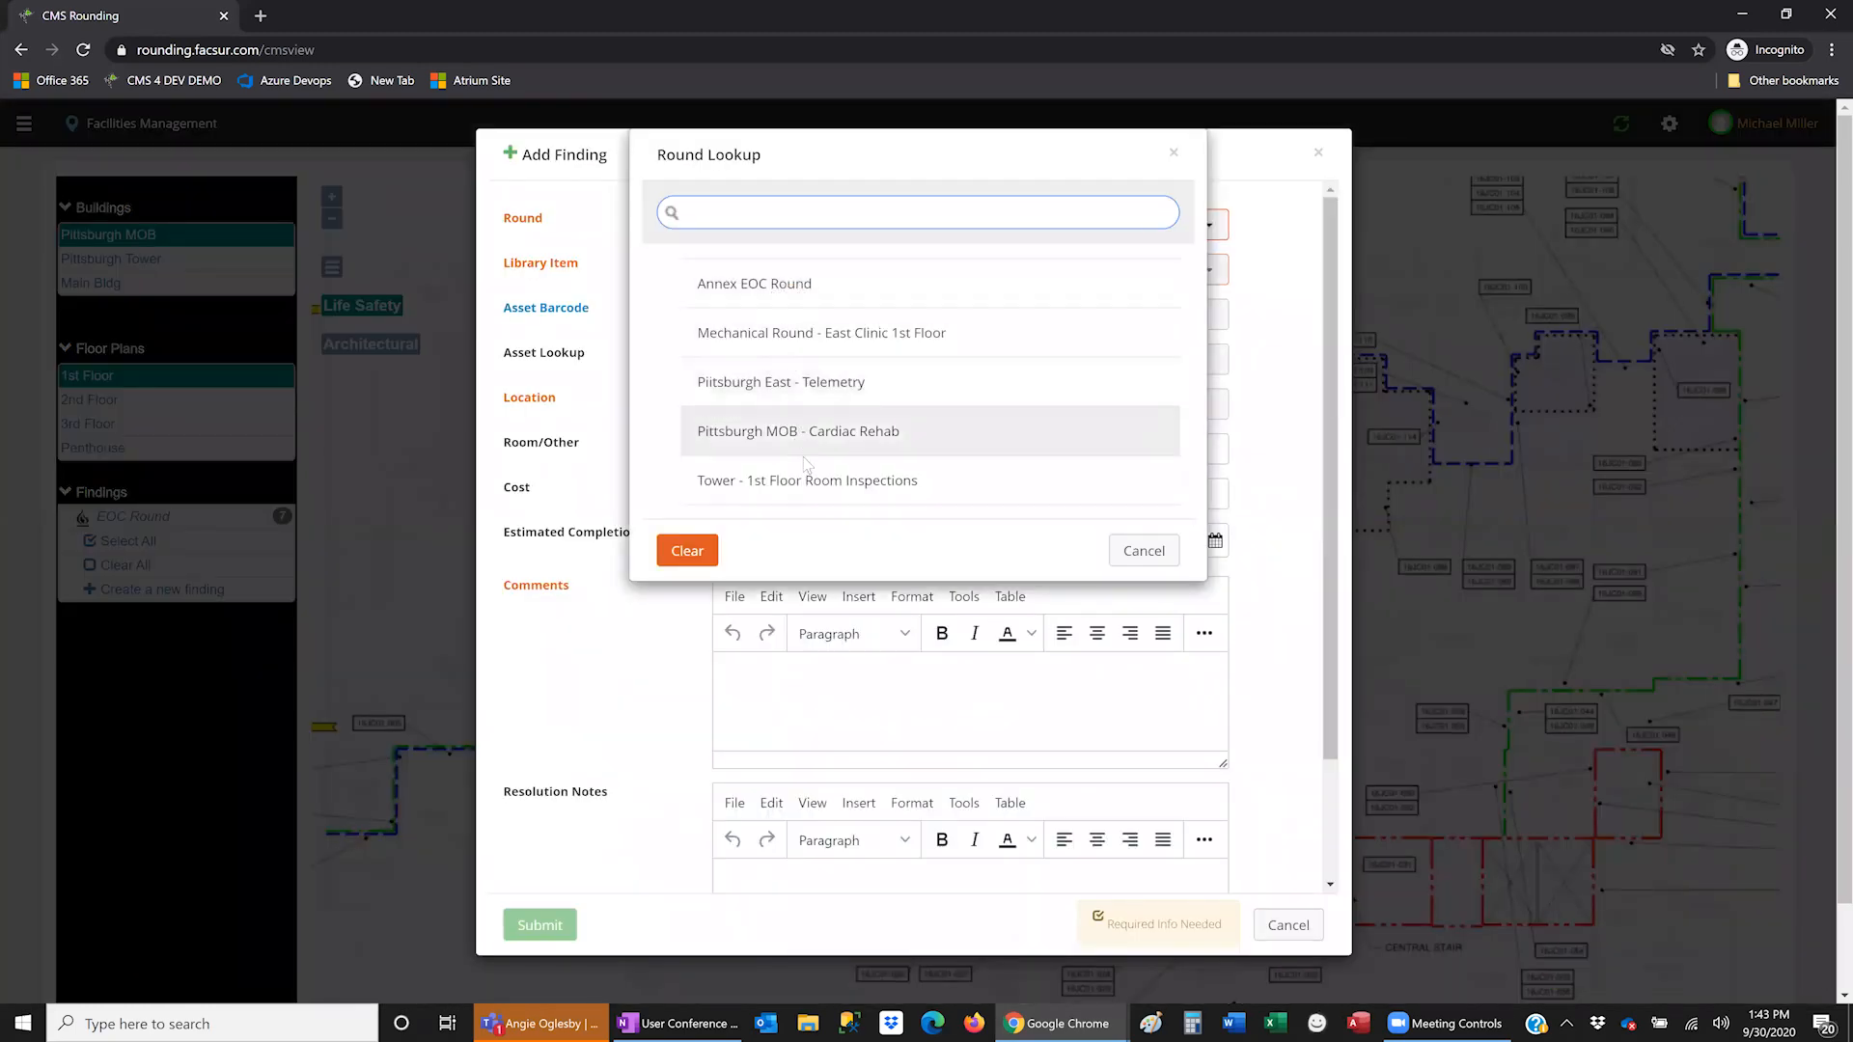
pyautogui.scroll(-1, 797, 267)
pyautogui.write('eoc')
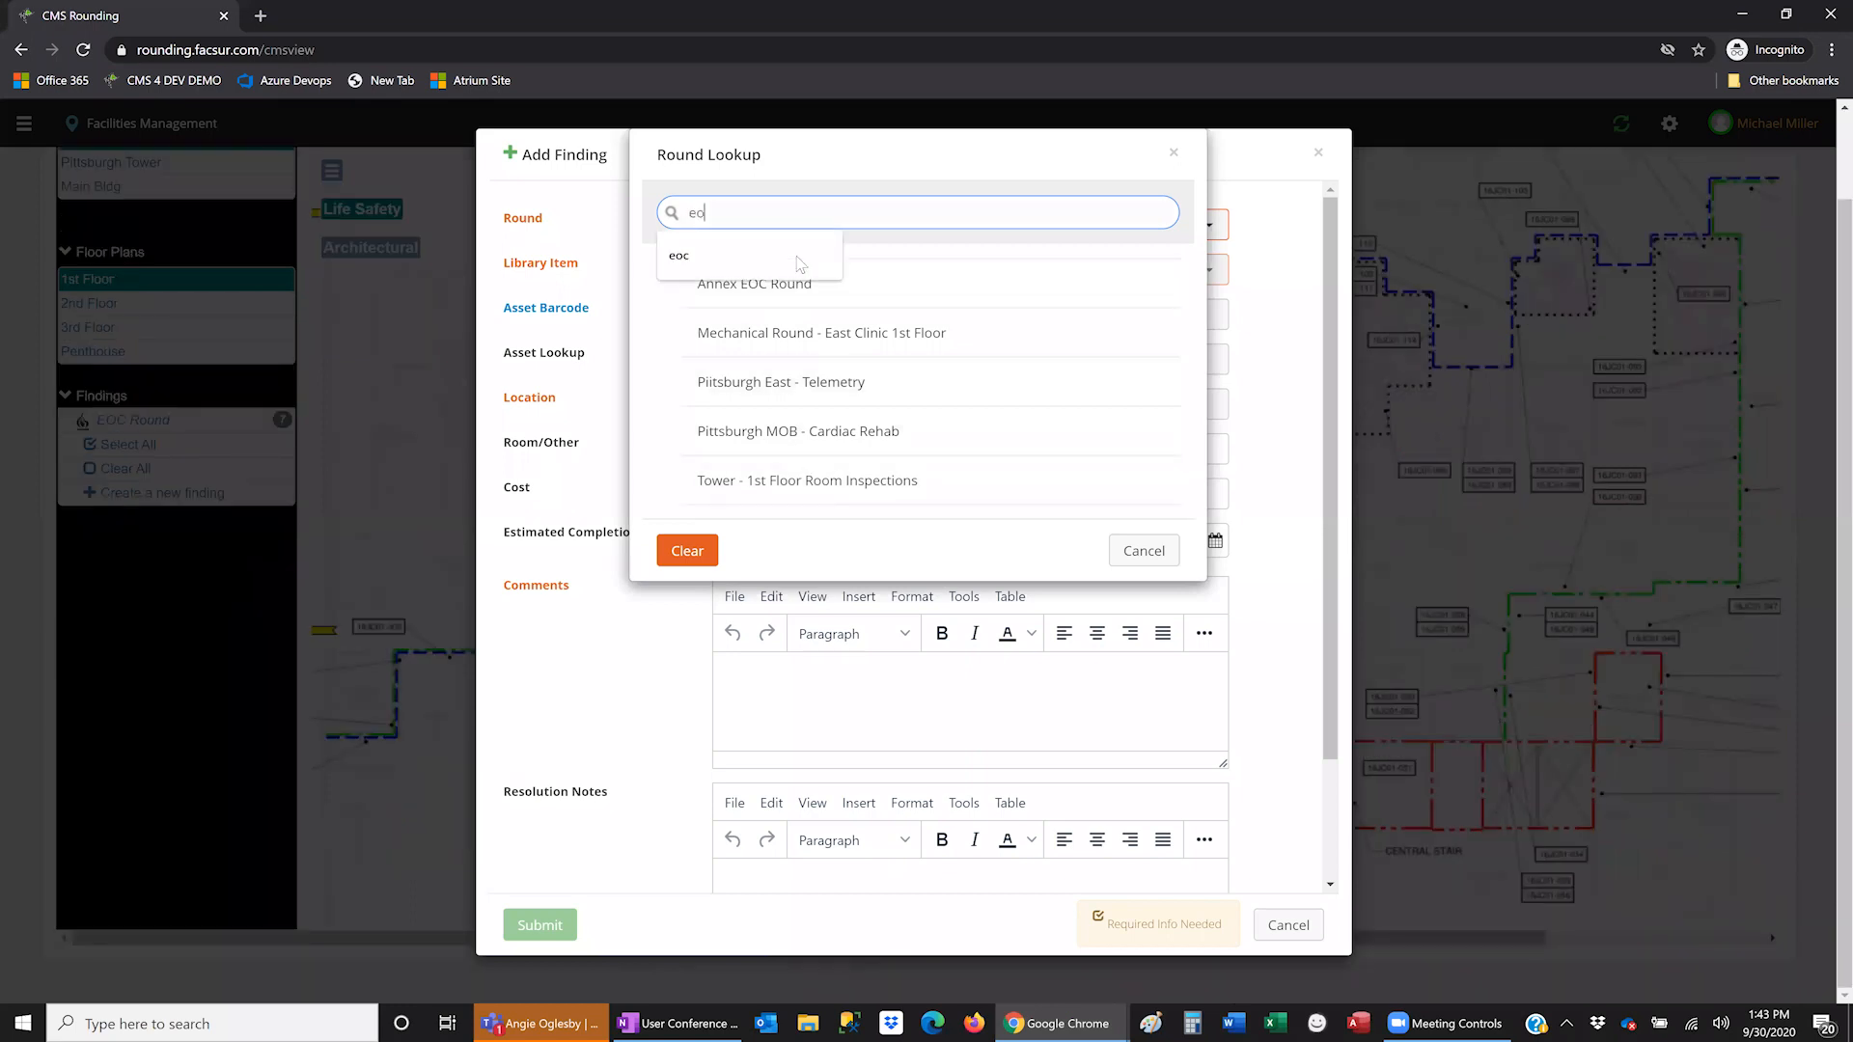
pyautogui.click(800, 283)
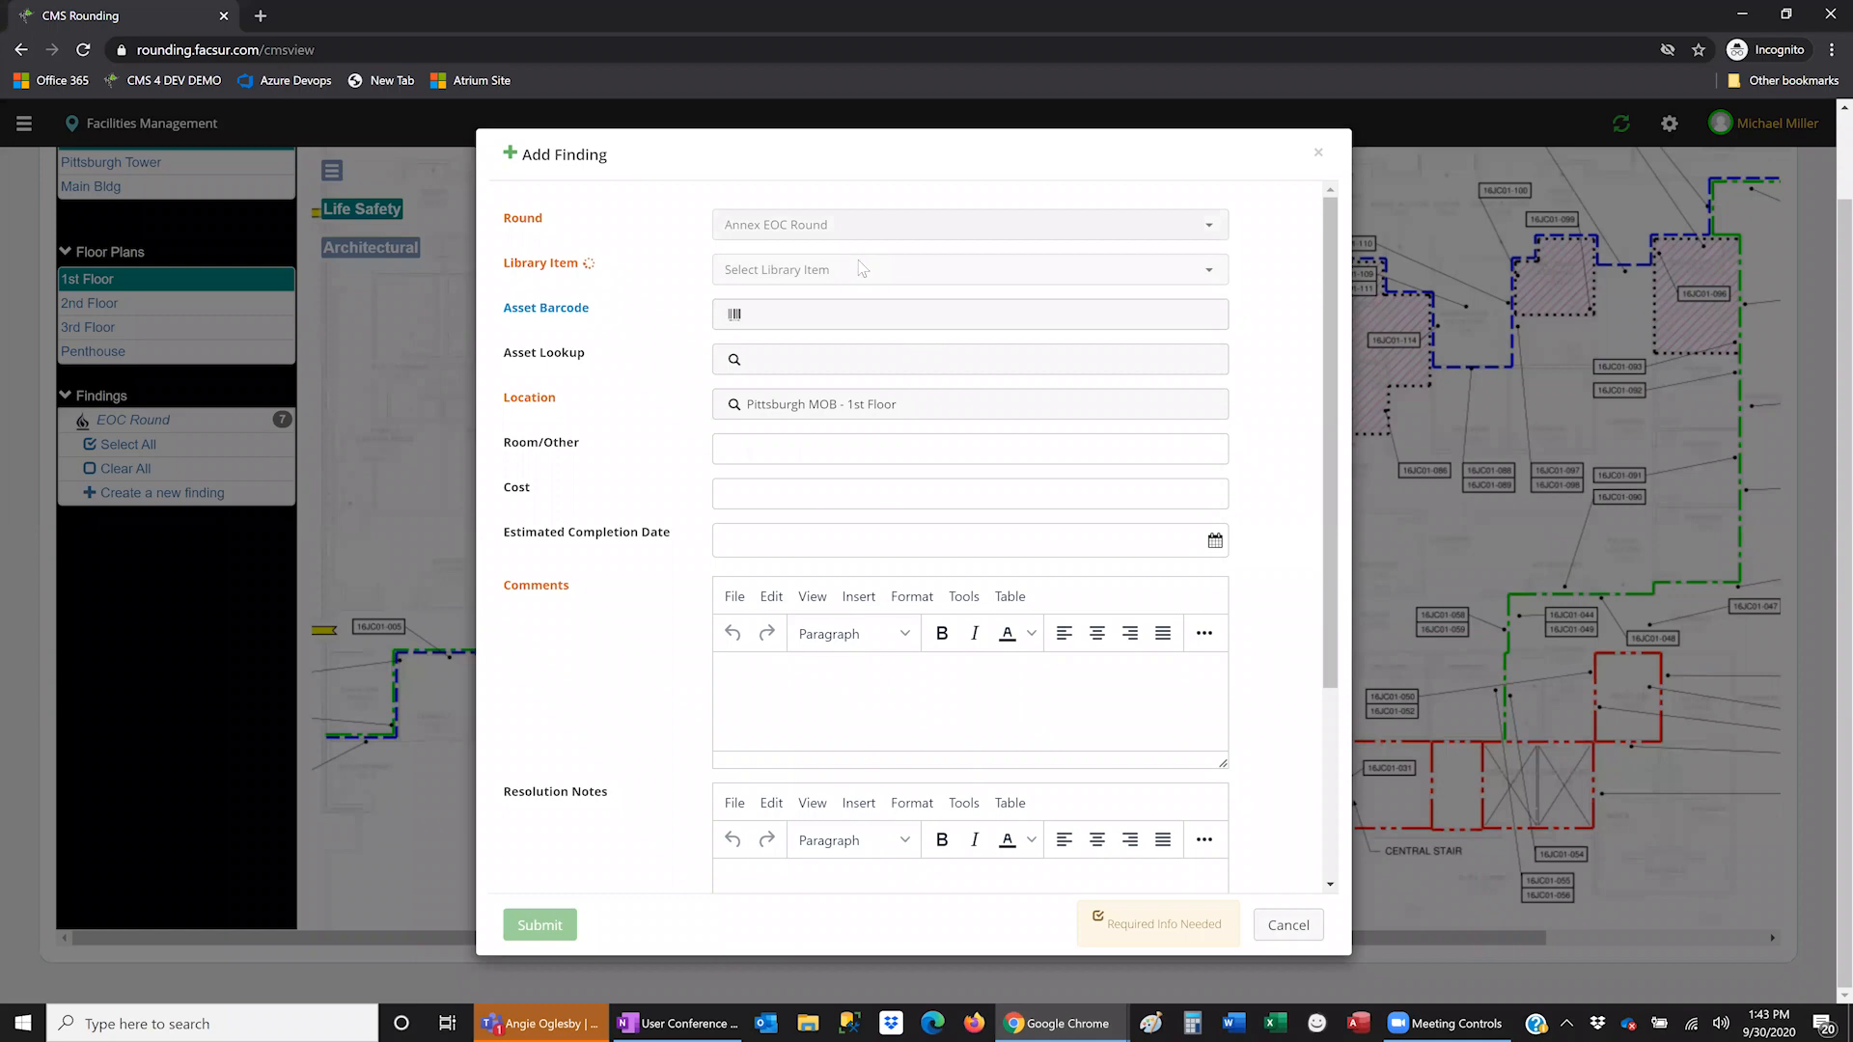
# - Choose the fire and smoke doors library item, comment 'Trash Can in front of door', and submit
pyautogui.click(858, 263)
pyautogui.write('door')
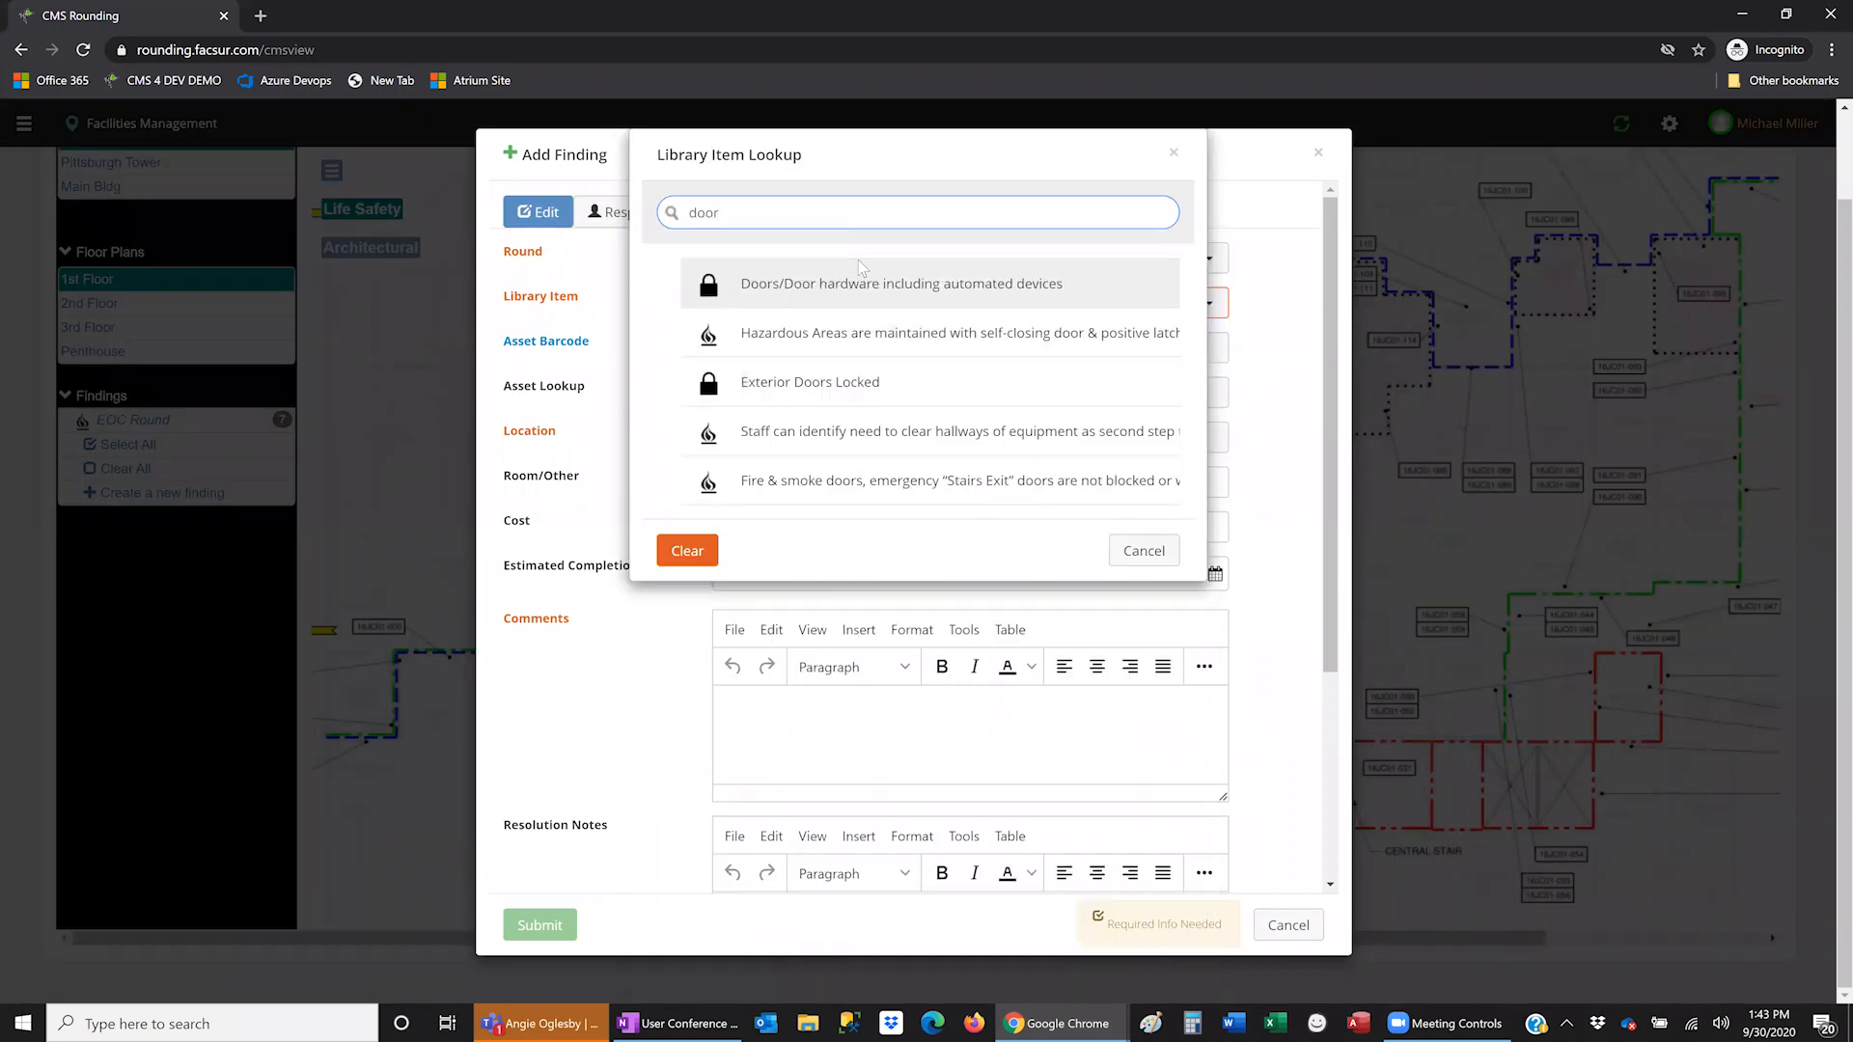
pyautogui.click(856, 494)
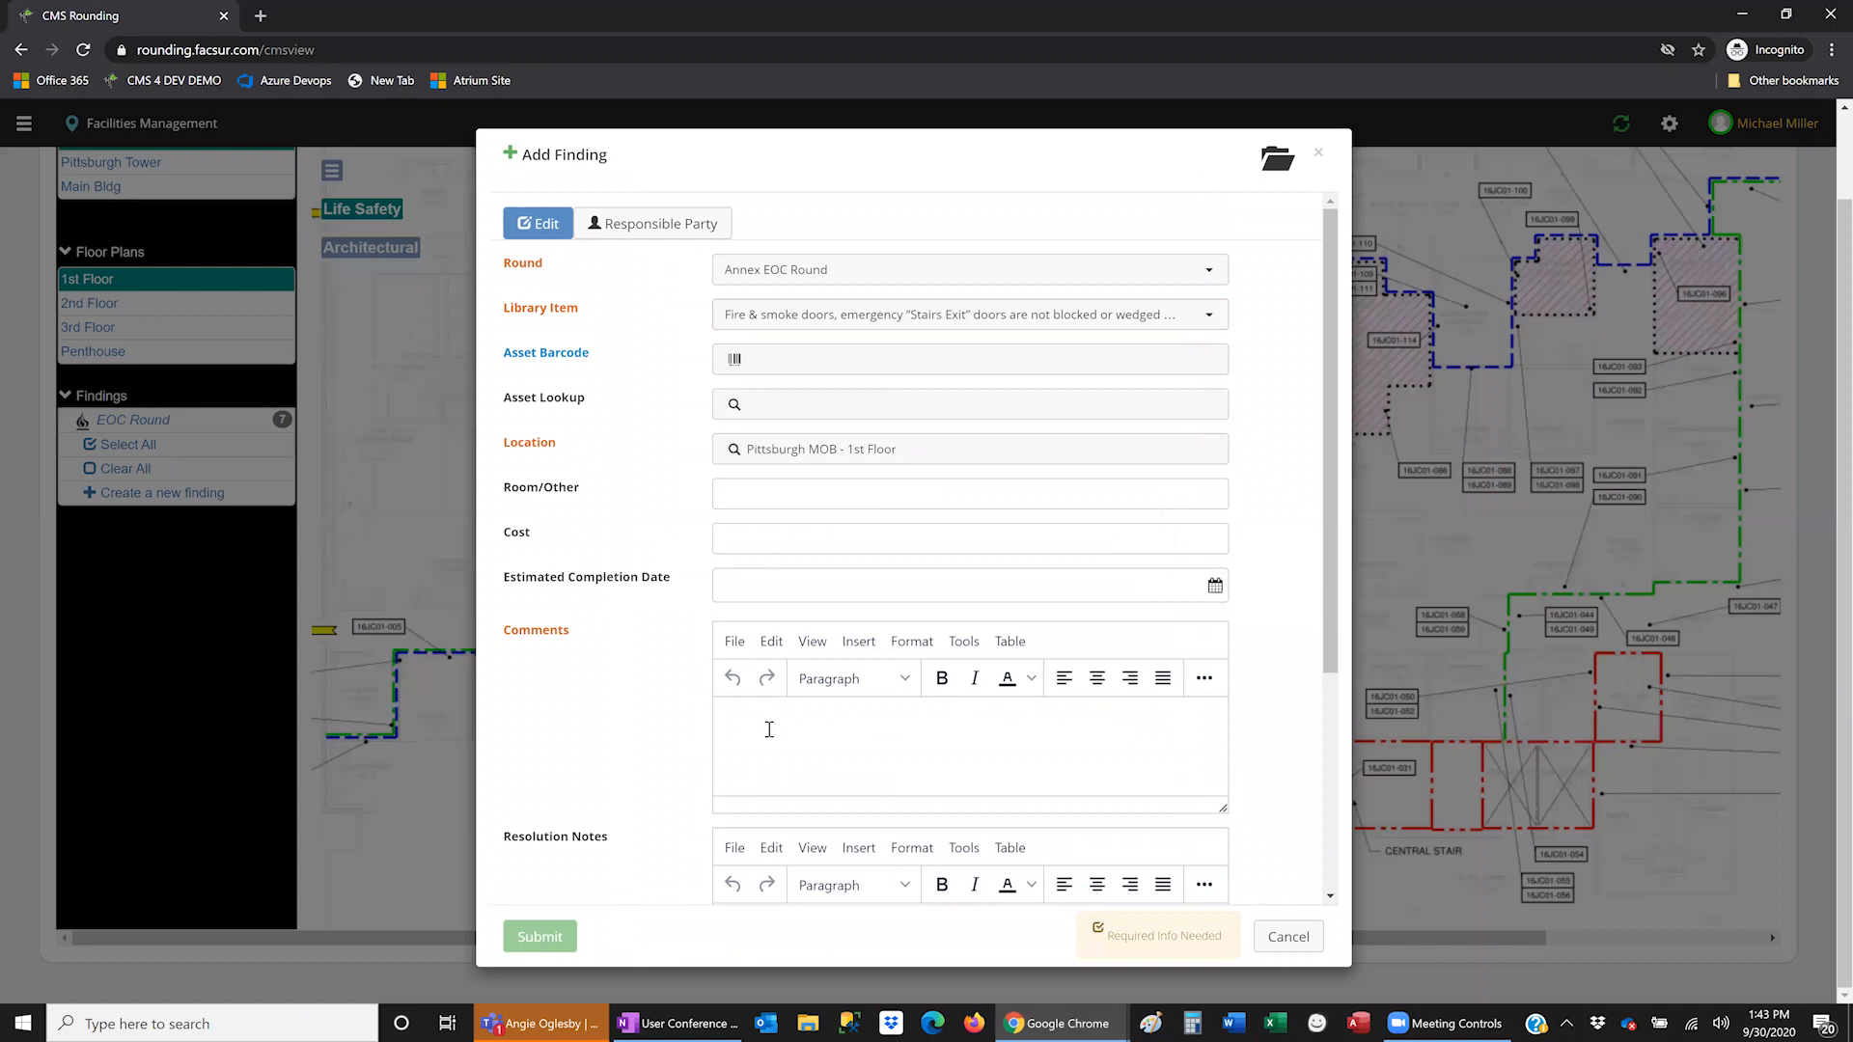
pyautogui.write('Trash Can in fro')
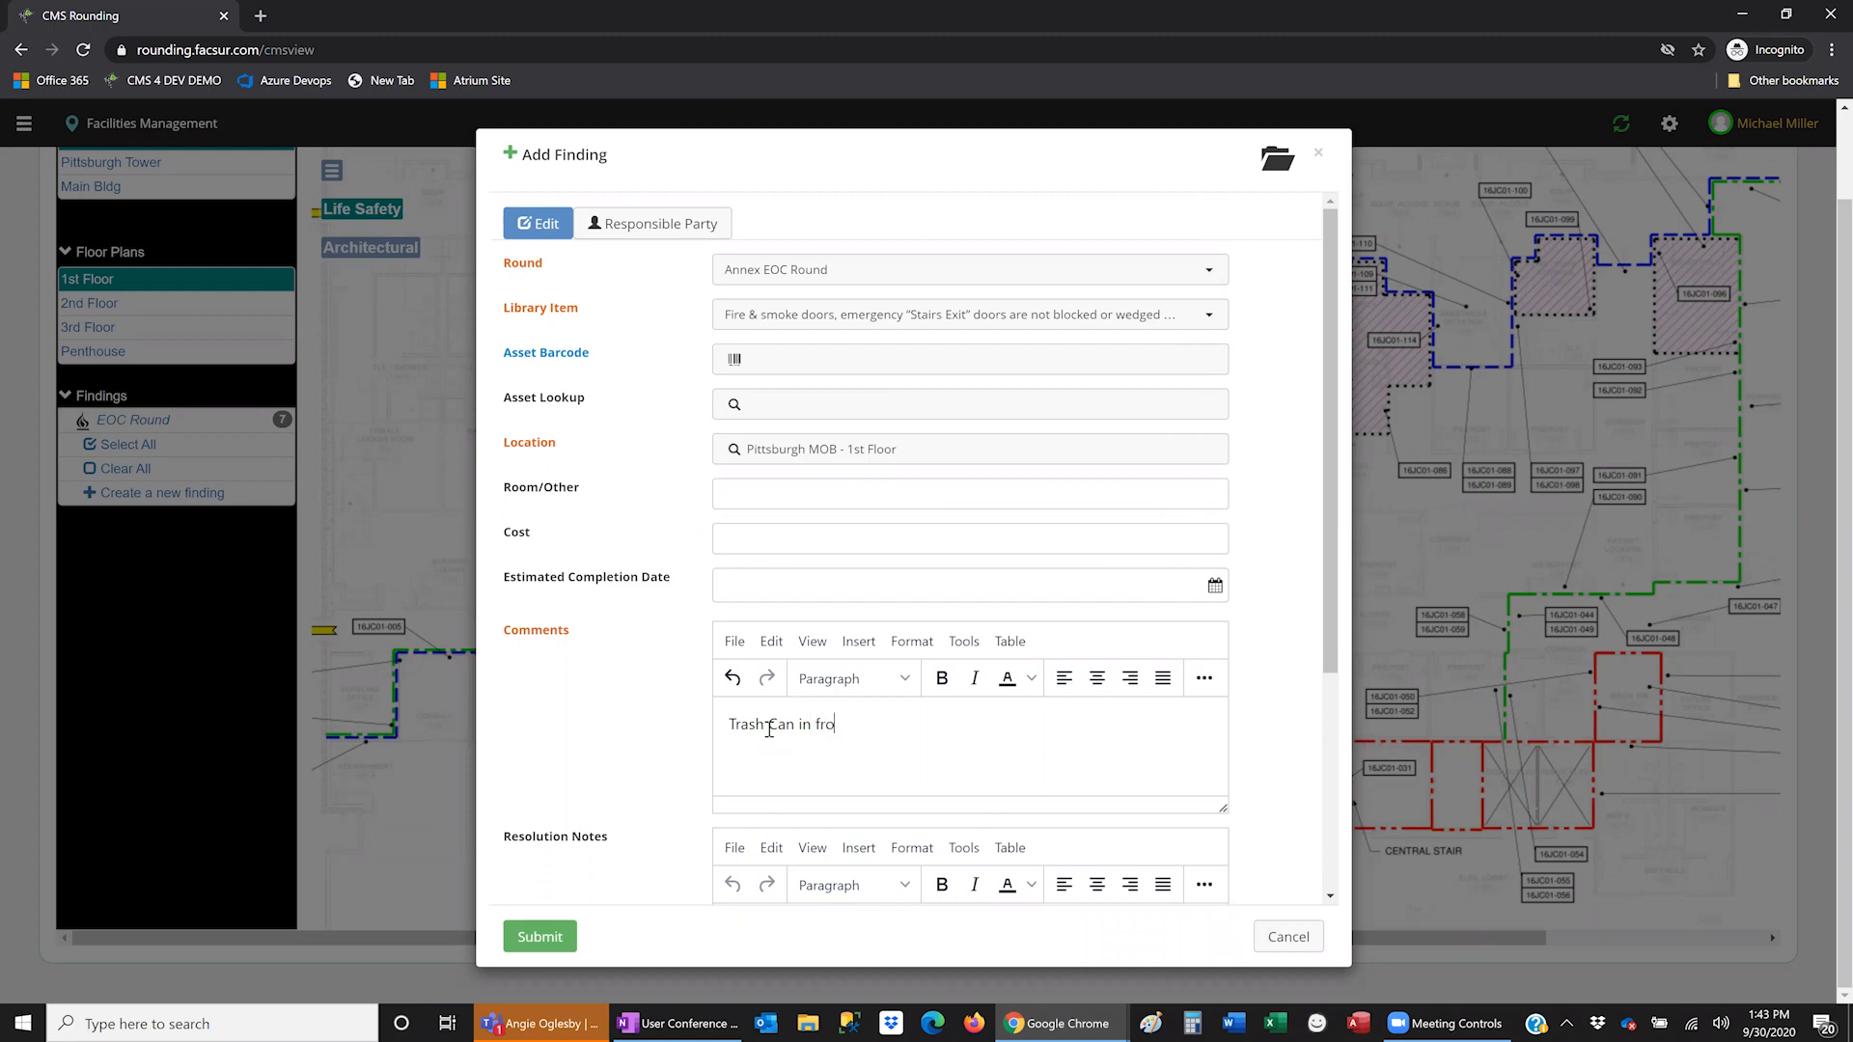
pyautogui.write('nt of door')
pyautogui.click(539, 937)
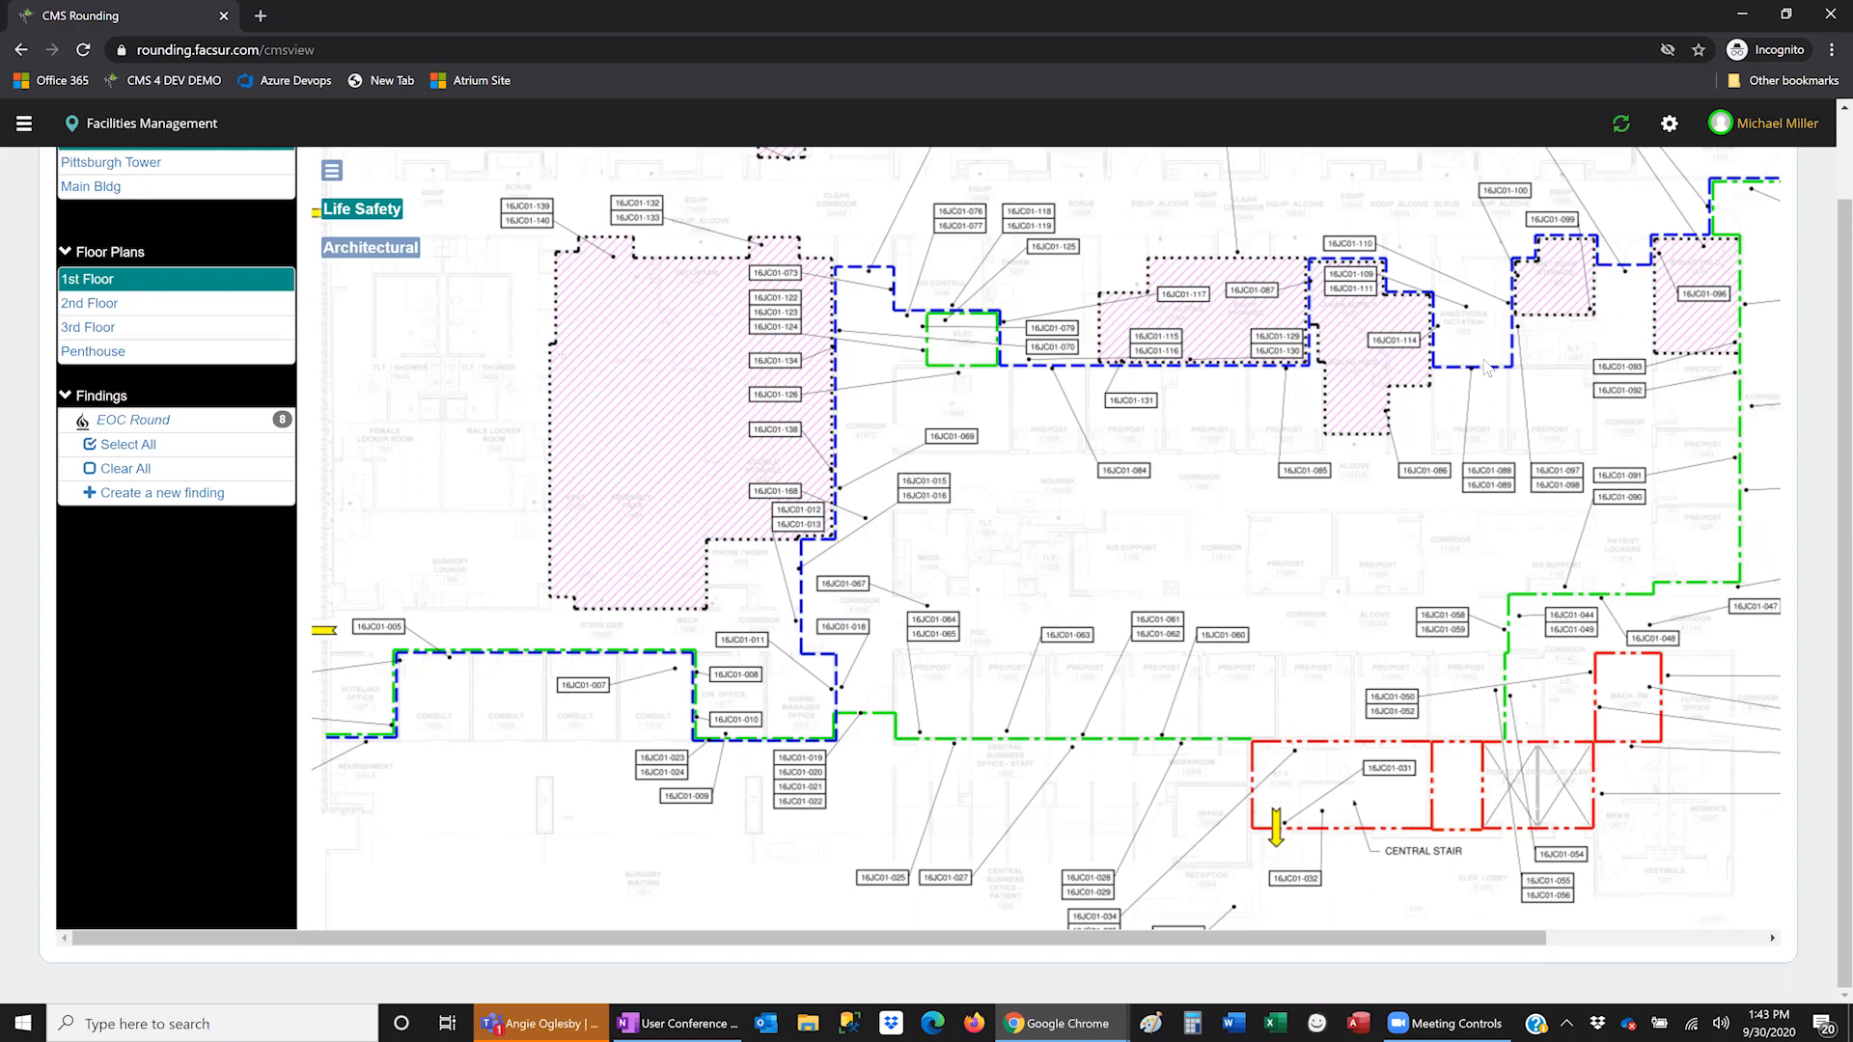
# - Zoom and pan the 1st Floor plan, then place a new finding at a spot on it
pyautogui.scroll(3, 1486, 367)
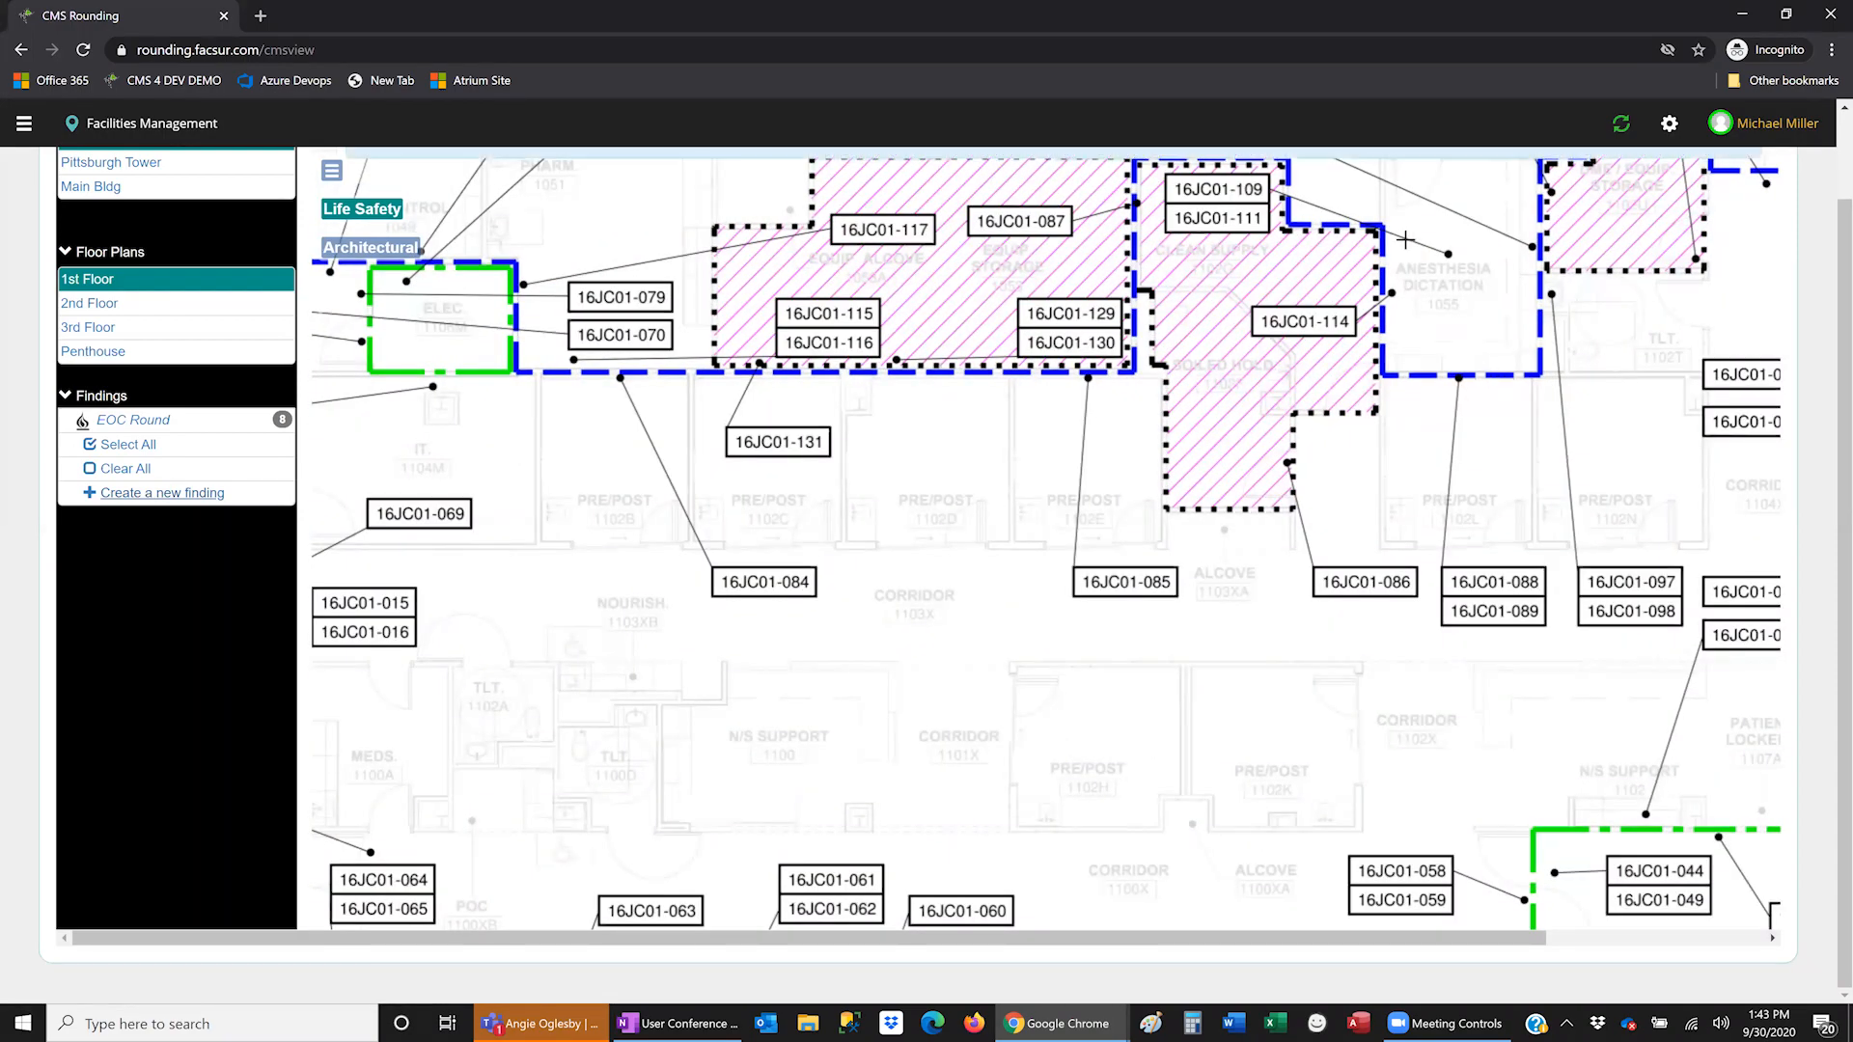
pyautogui.moveTo(1033, 250); pyautogui.dragTo(953, 549)
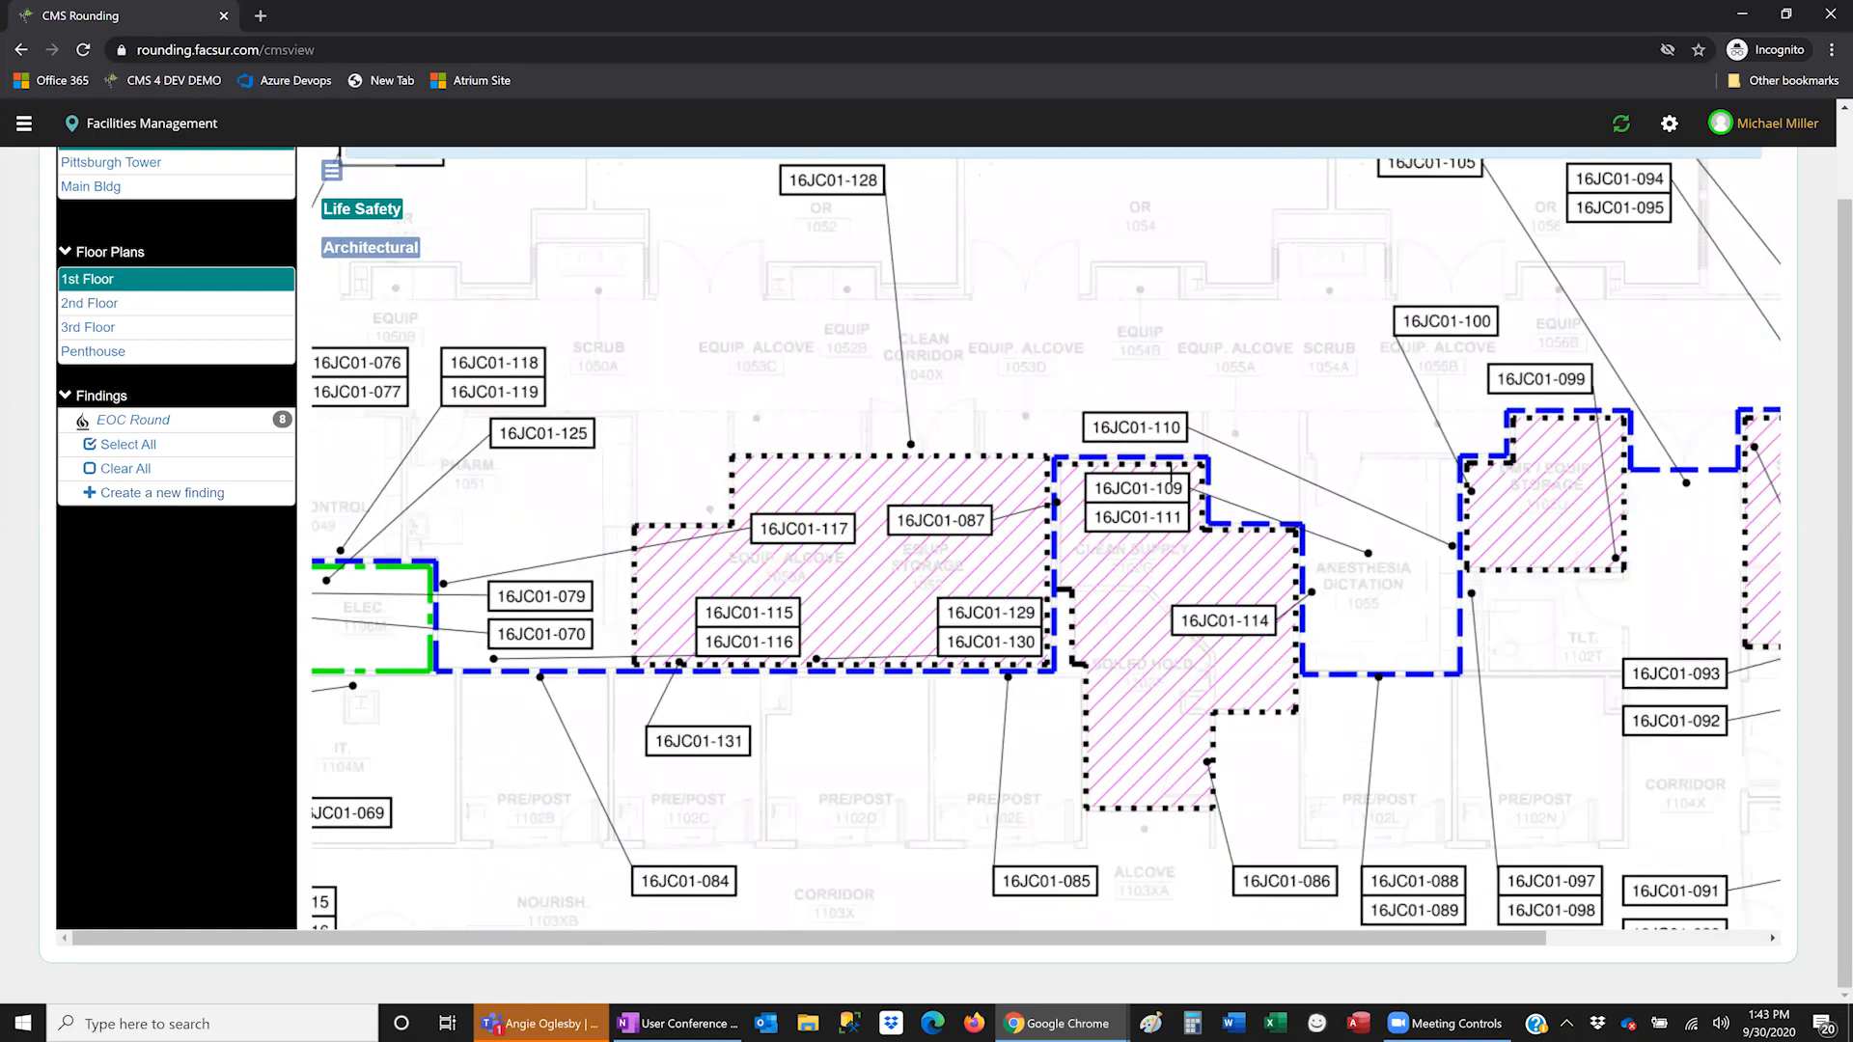
pyautogui.click(1134, 457)
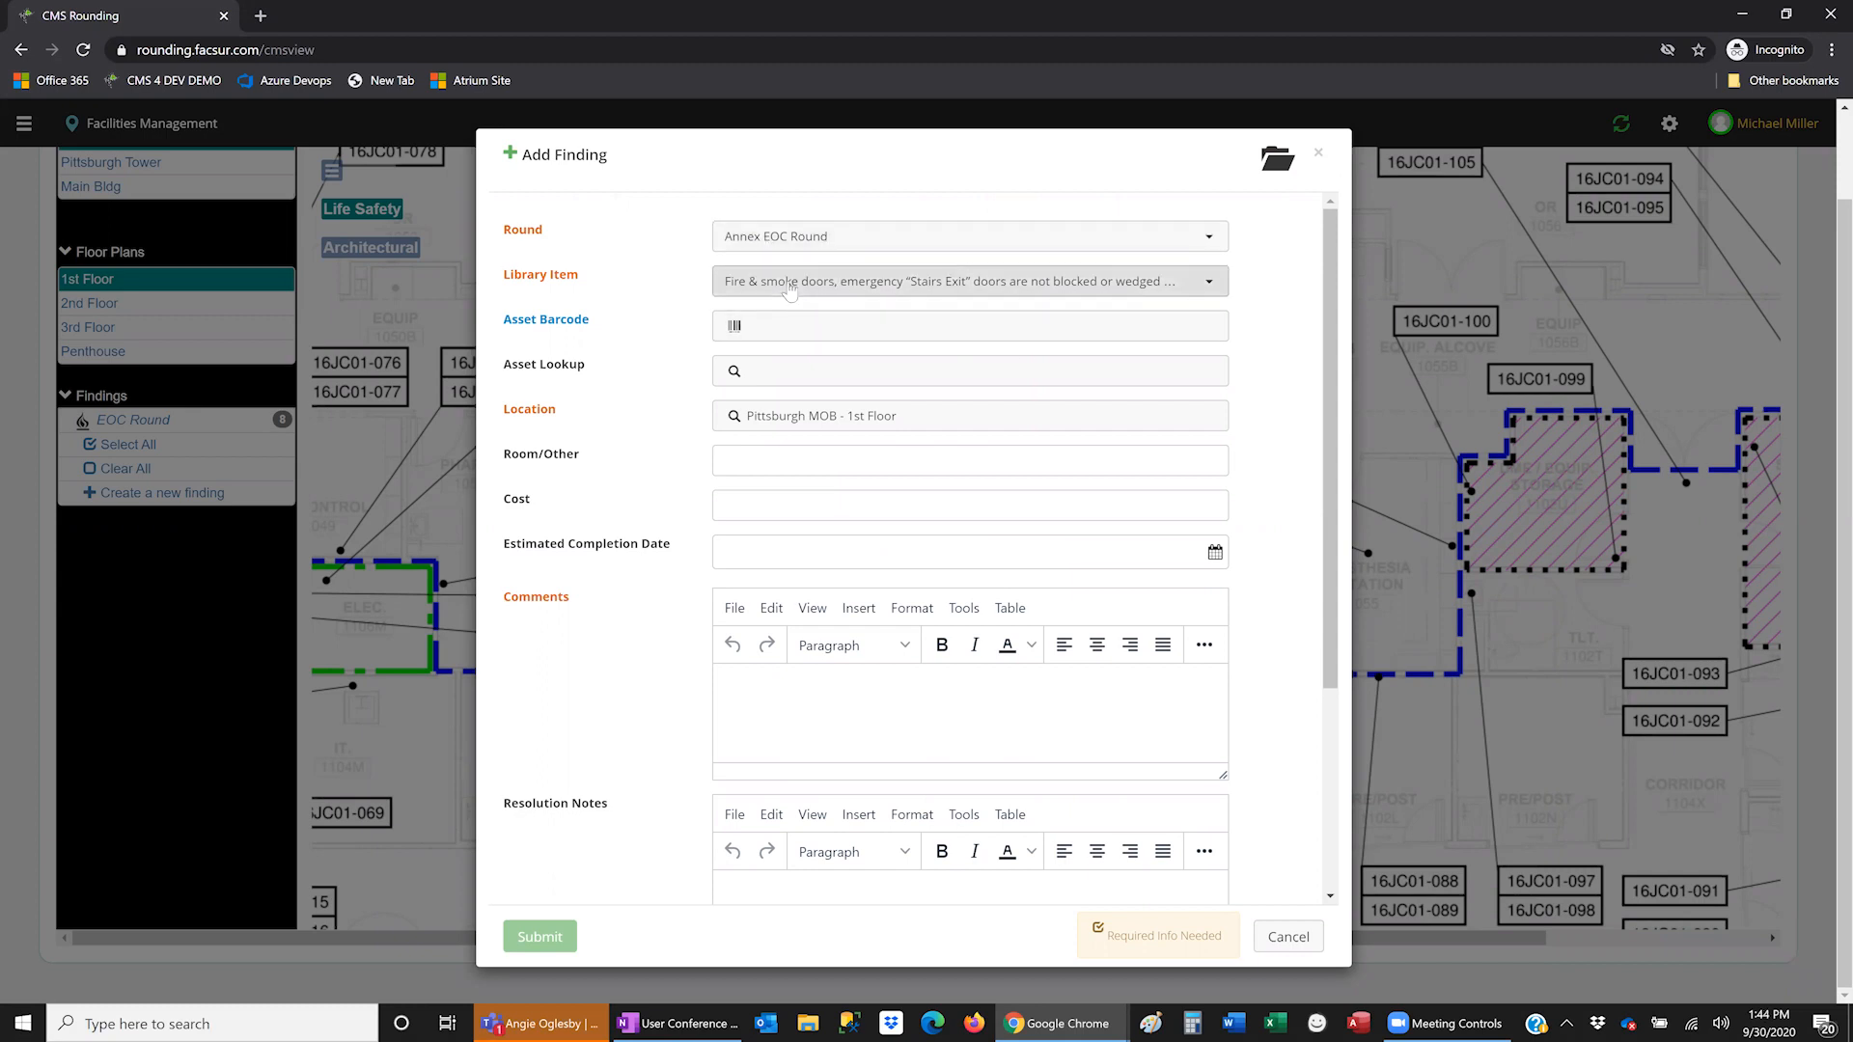
# - Open and cancel the Library Item lookup and the image file picker without choosing anything
pyautogui.click(1102, 290)
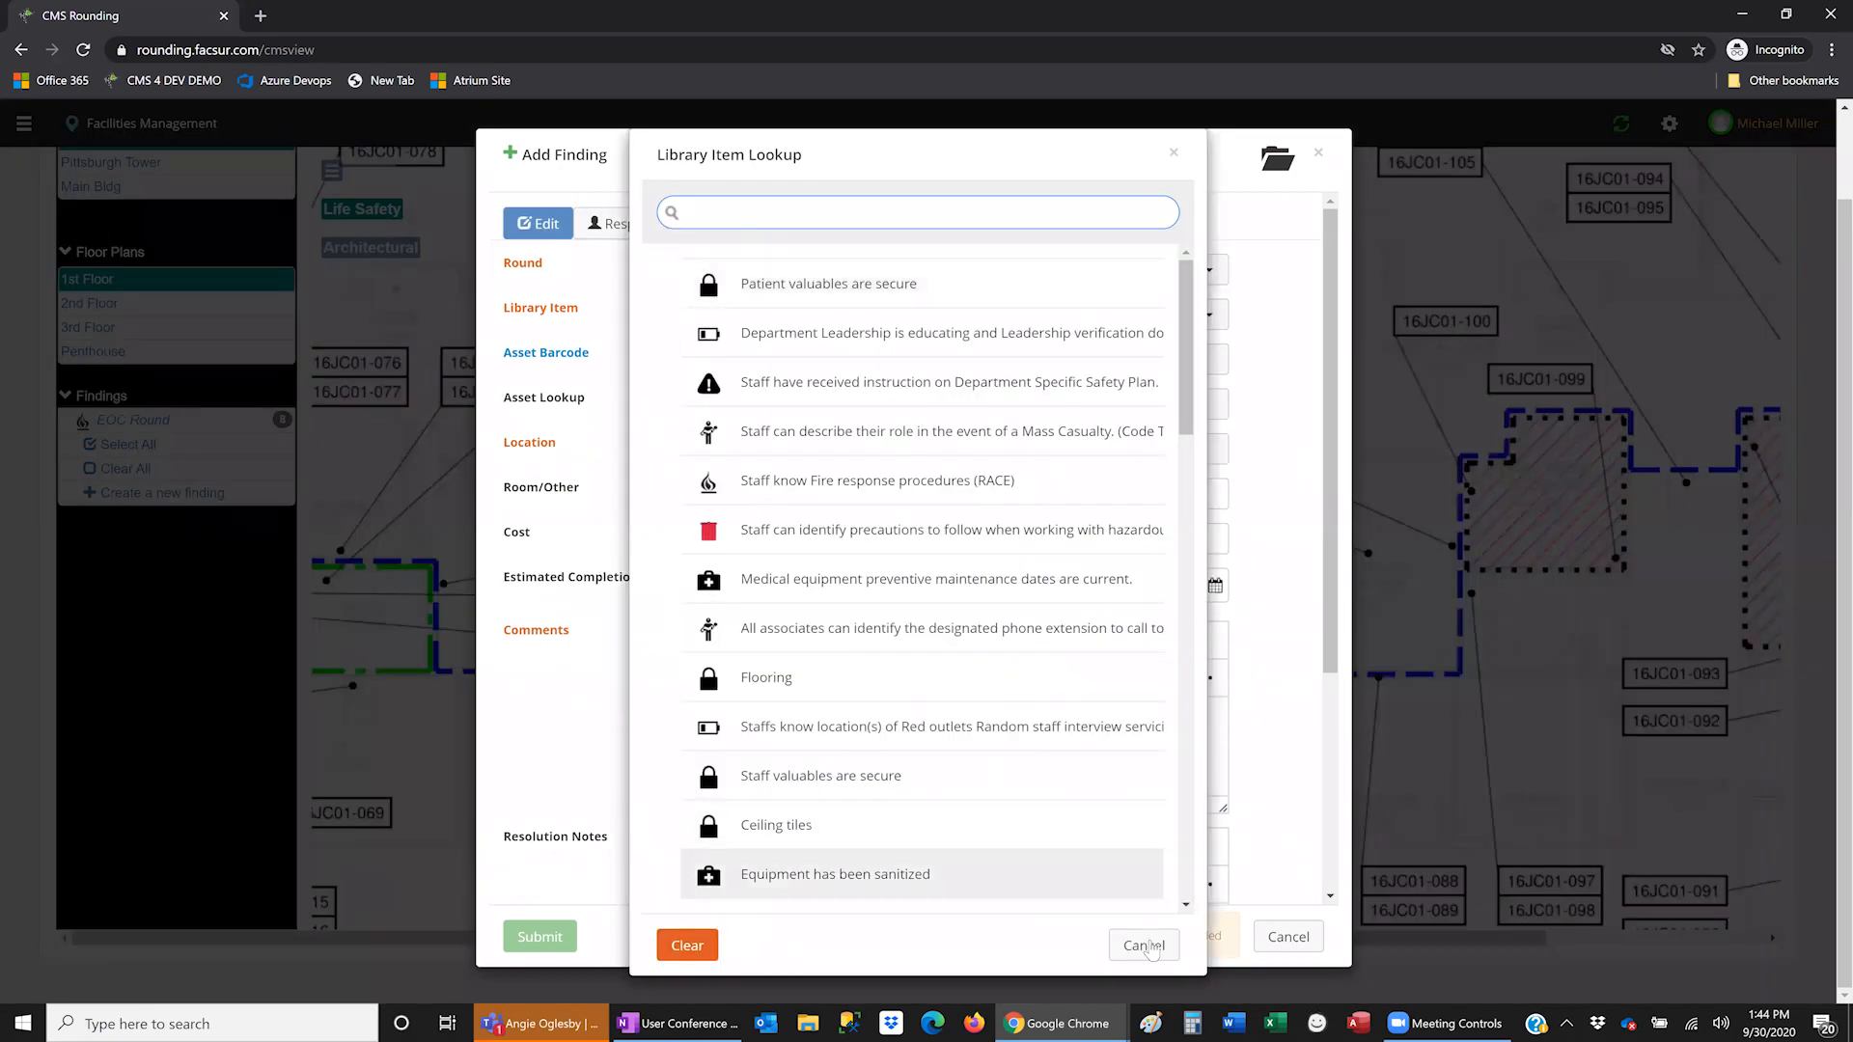
pyautogui.click(1149, 946)
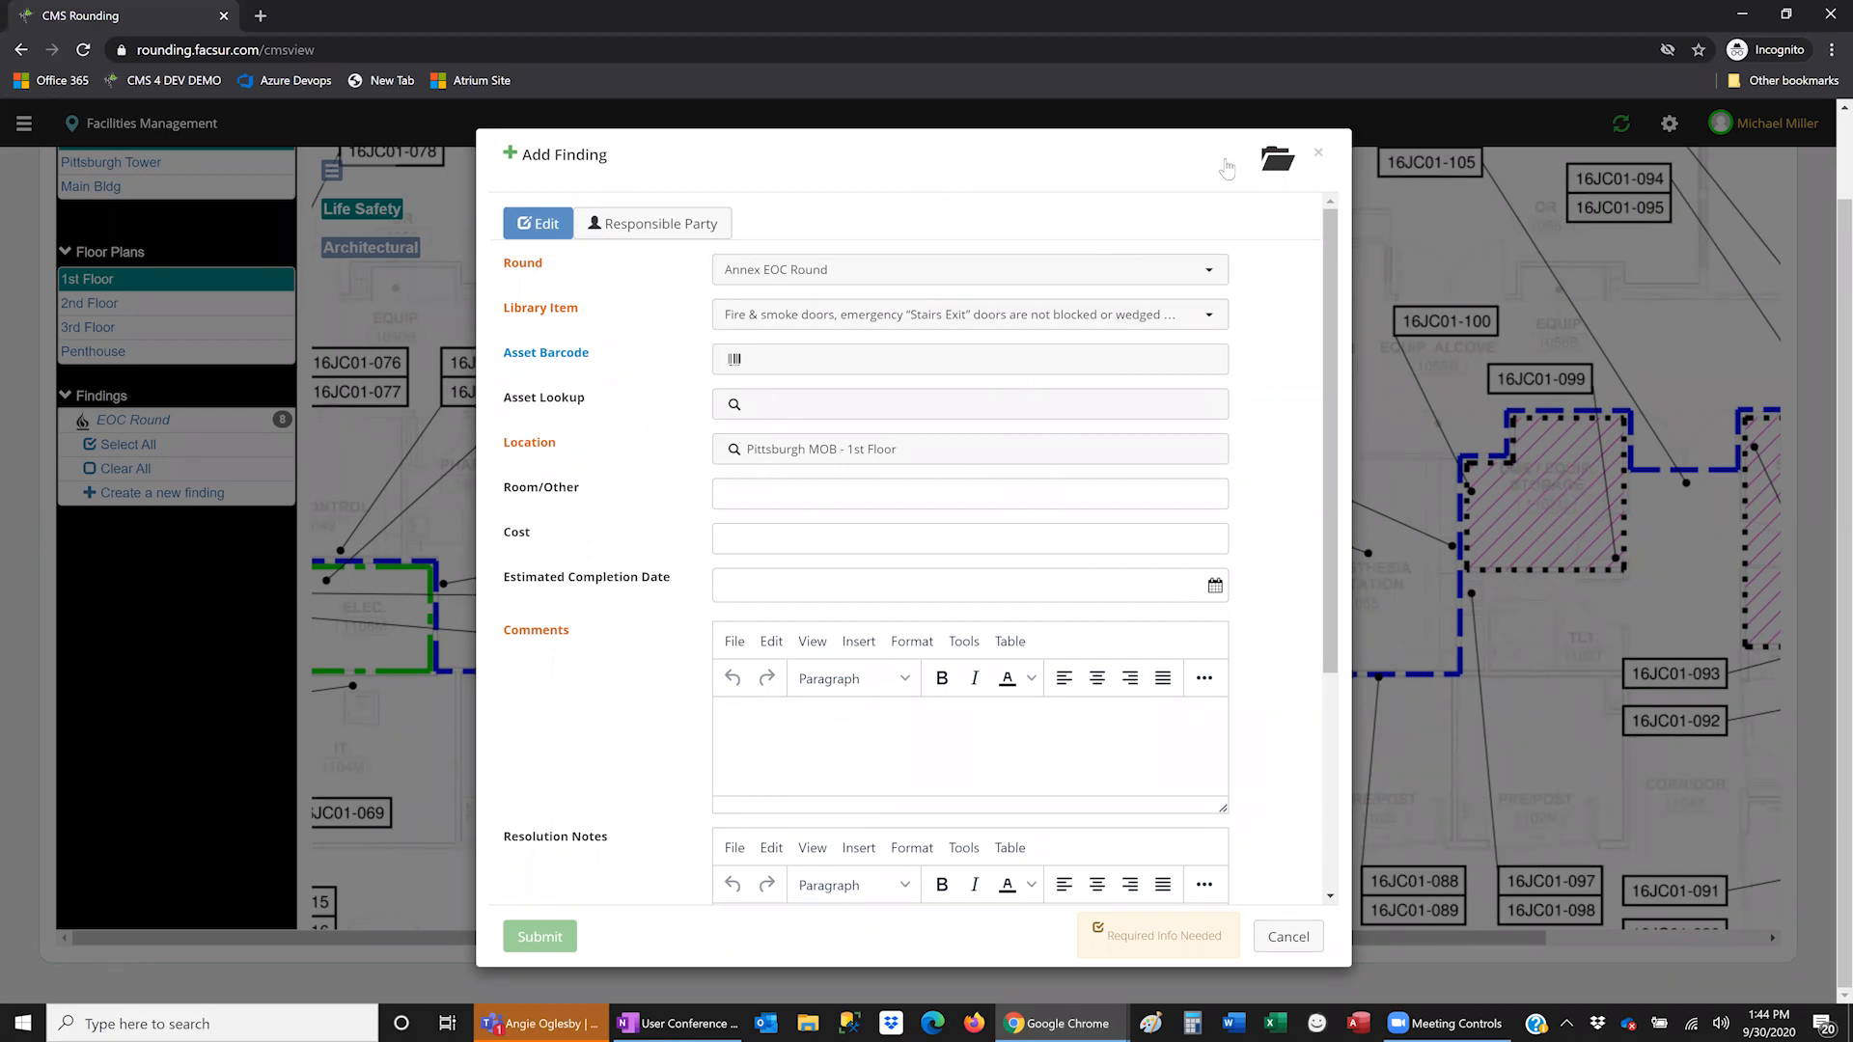
pyautogui.click(1279, 162)
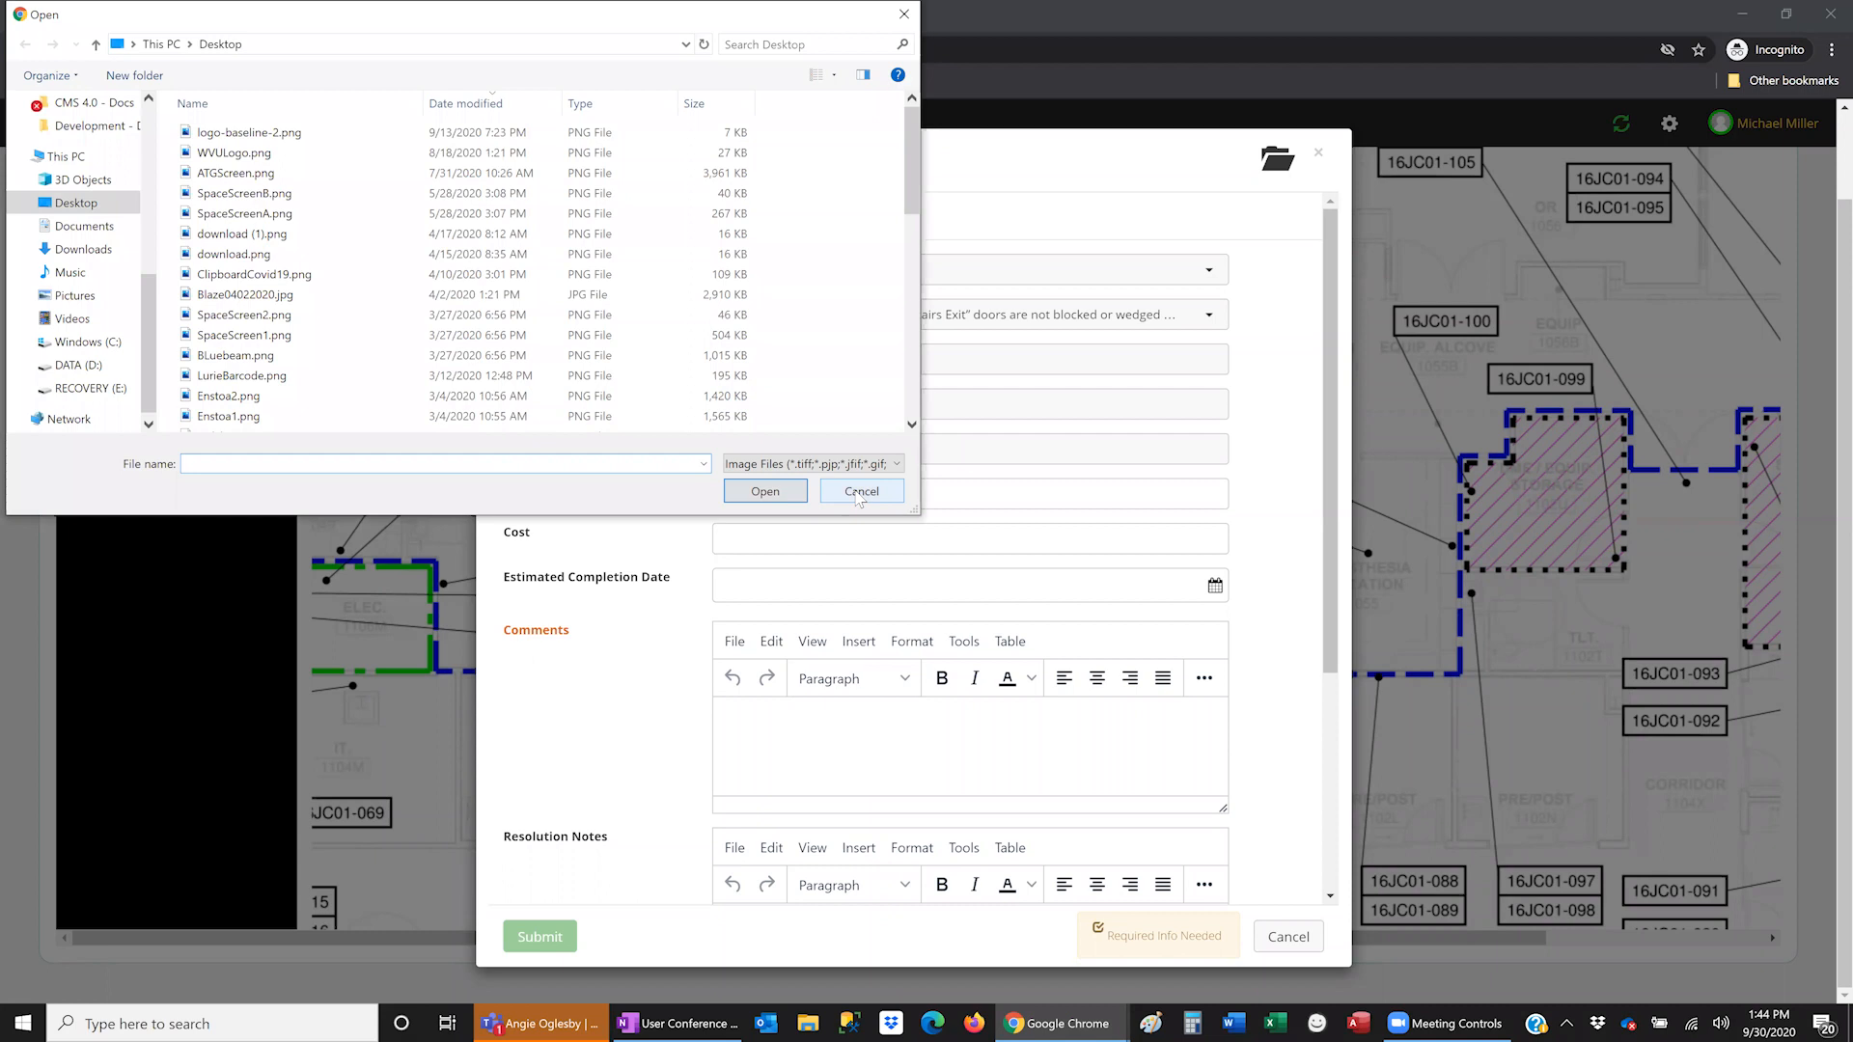
pyautogui.click(858, 494)
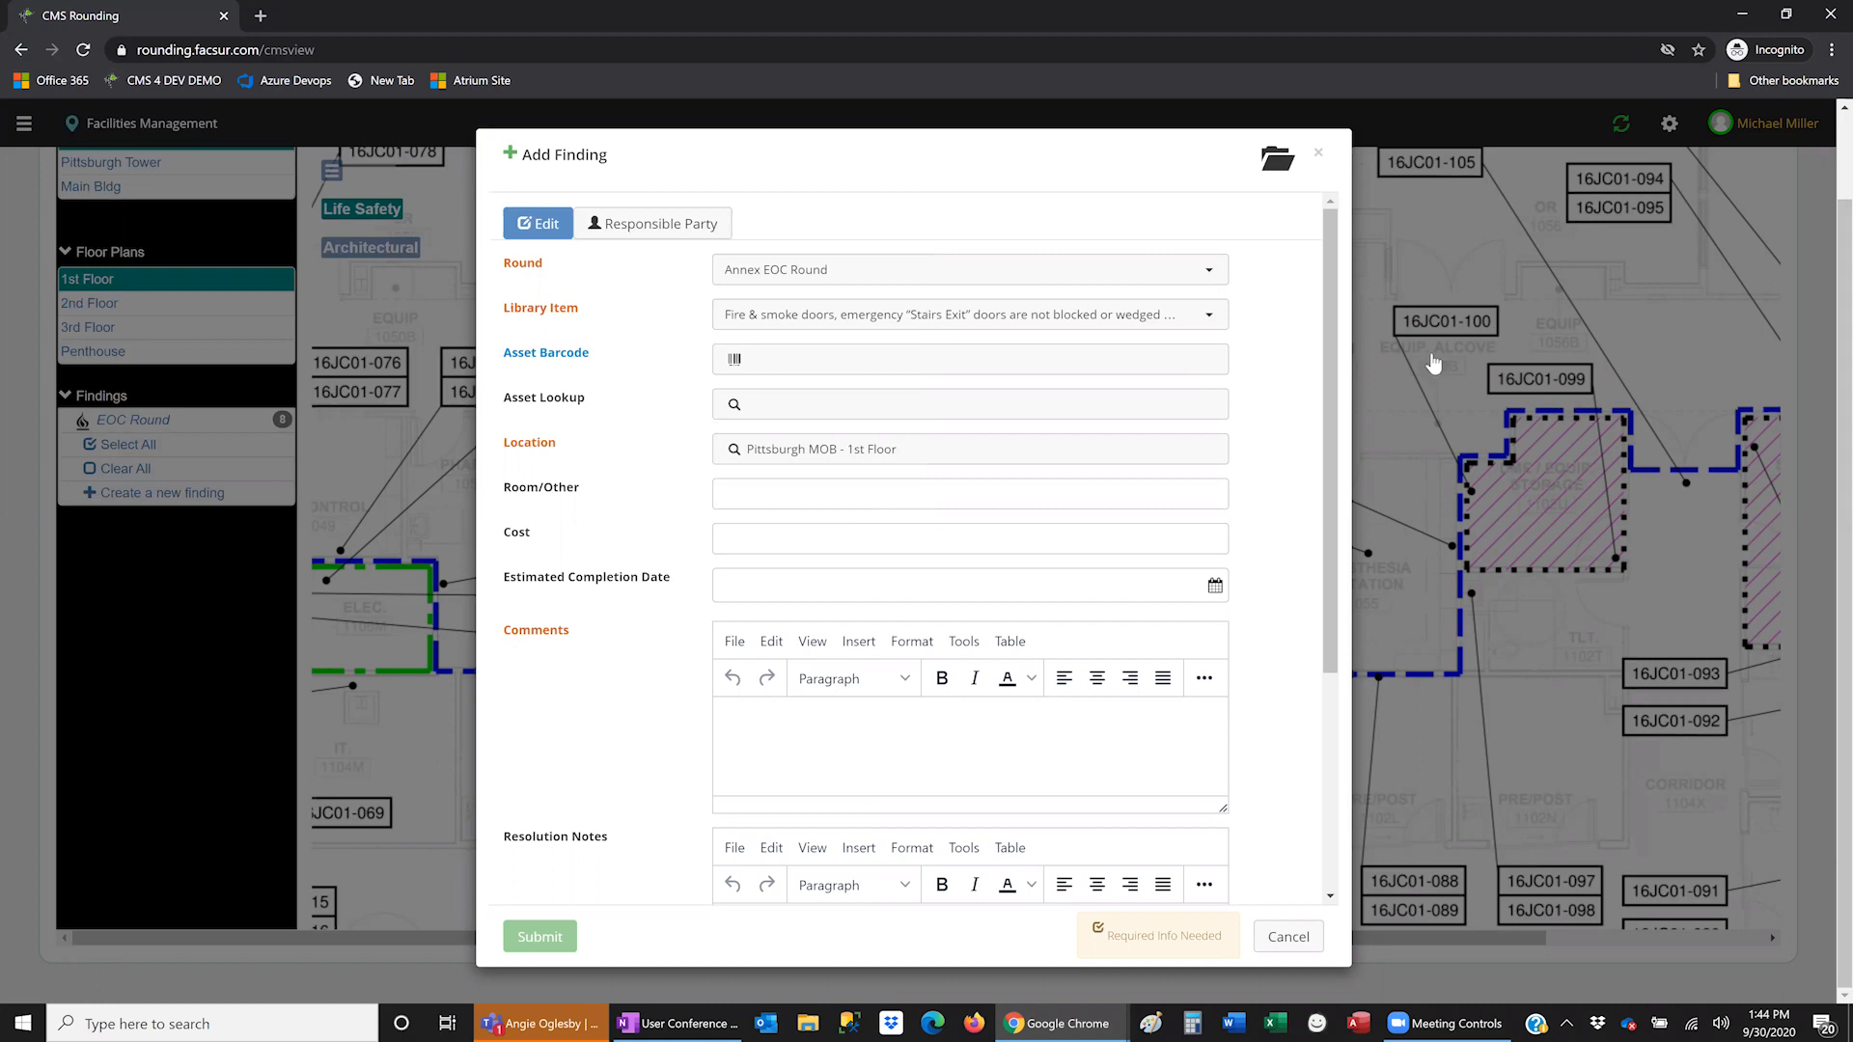
# - Cancel the unsaved finding, zoom out the plan, and minimize the CMS Rounding window
pyautogui.click(1285, 931)
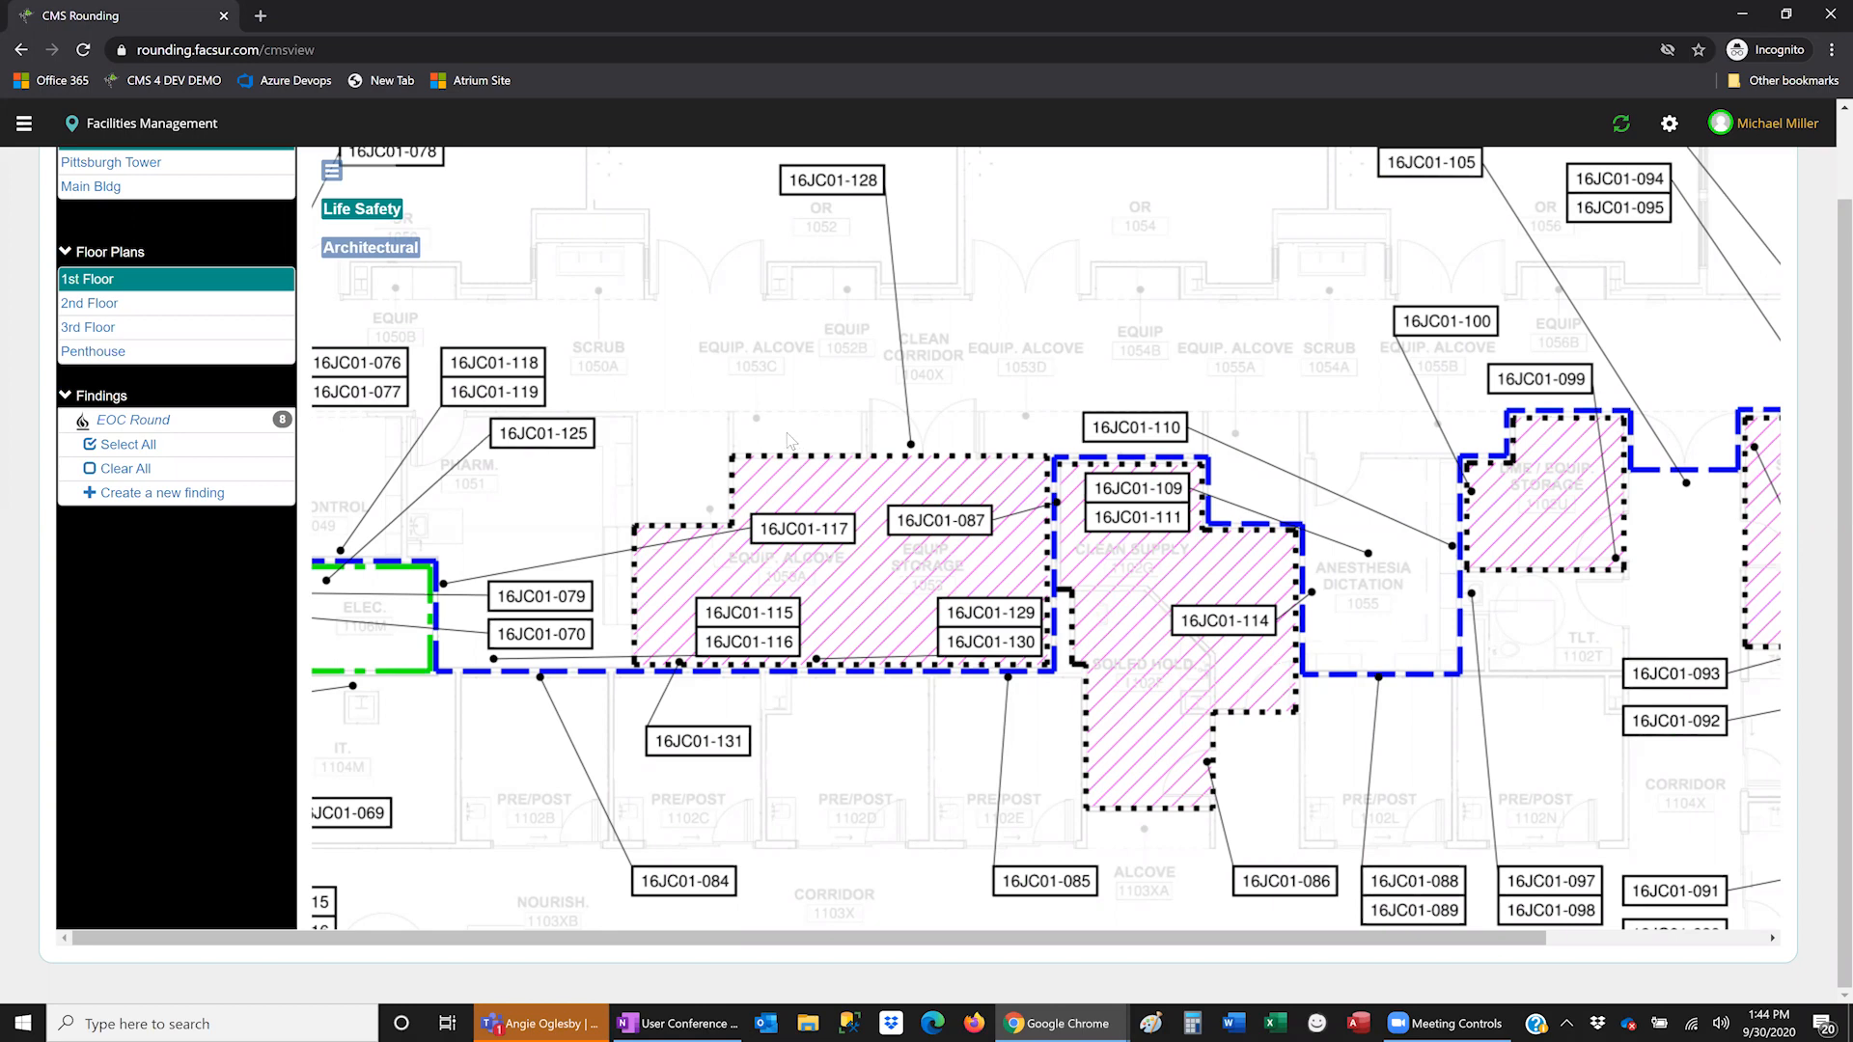
pyautogui.scroll(-2, 789, 440)
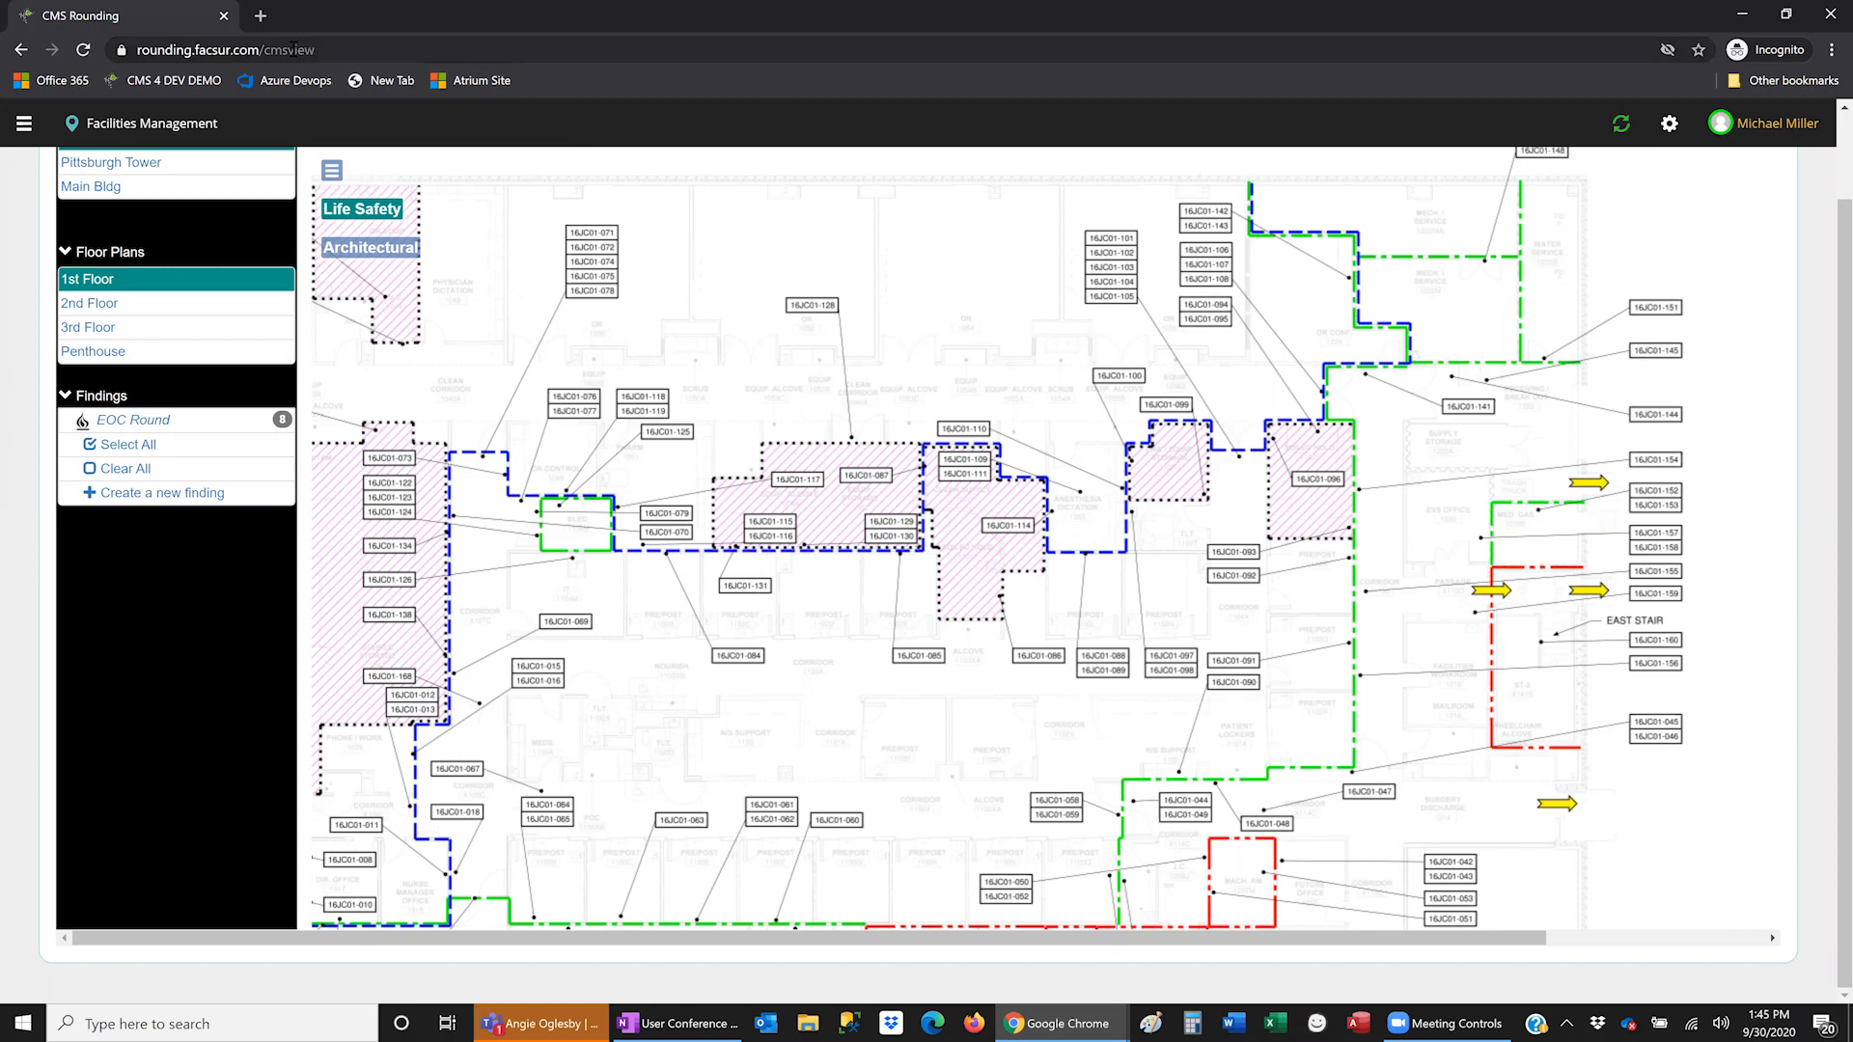
pyautogui.click(1745, 19)
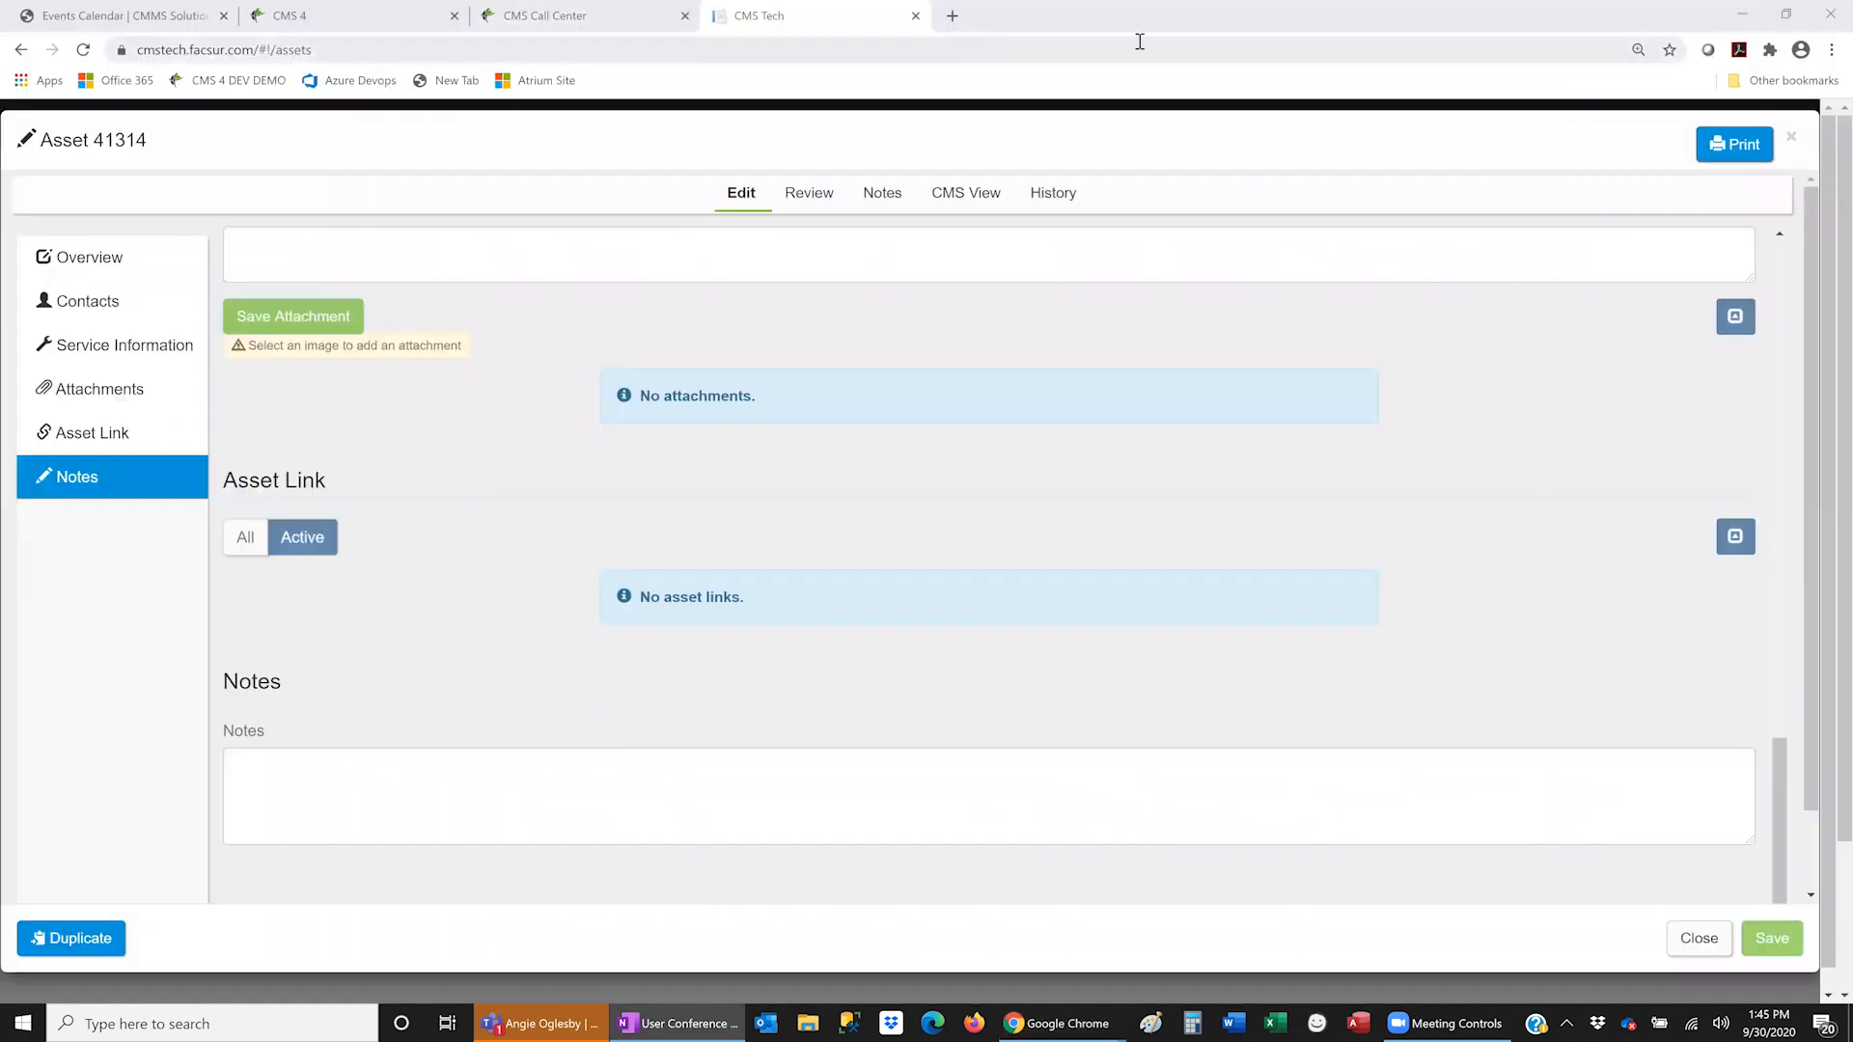
# - Close the CMS Call Center tab and open Space Manager (space.facsur.com) in a new tab
pyautogui.hotkey('ctrl', 'shift', 'Tab')
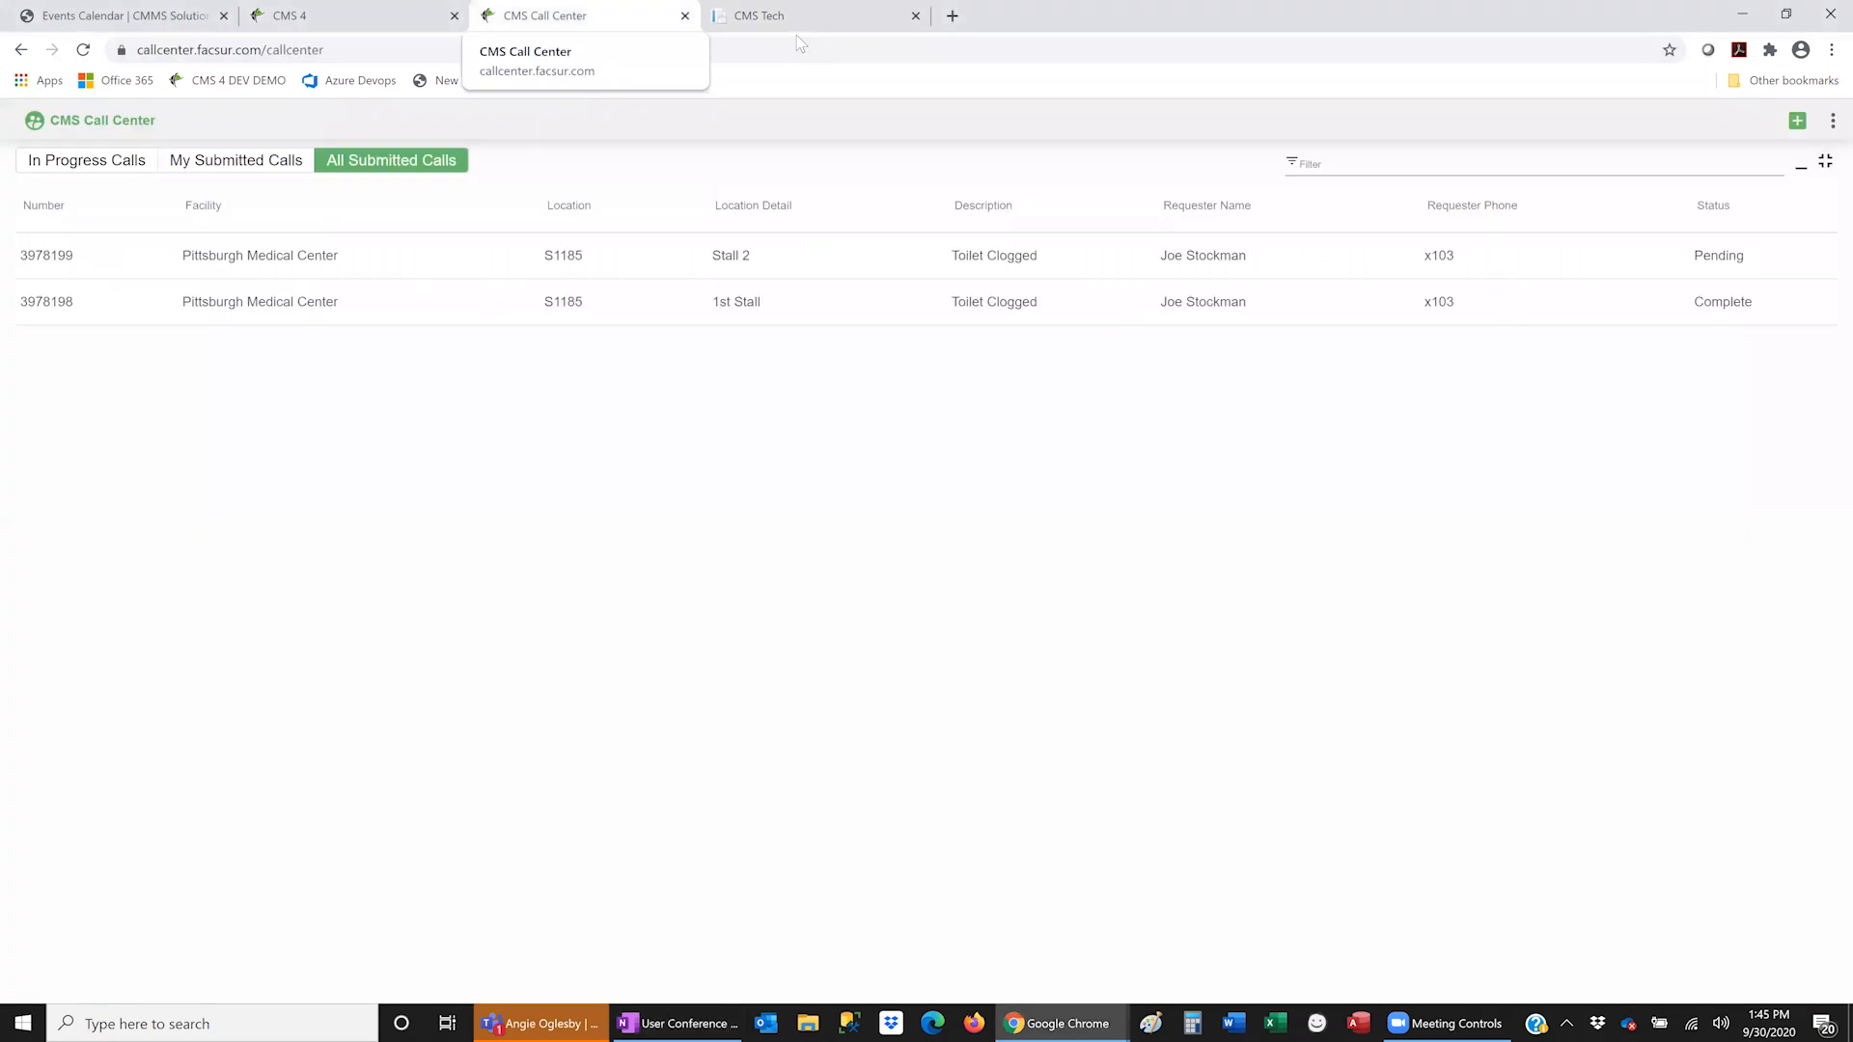
pyautogui.hotkey('ctrl', 'w')
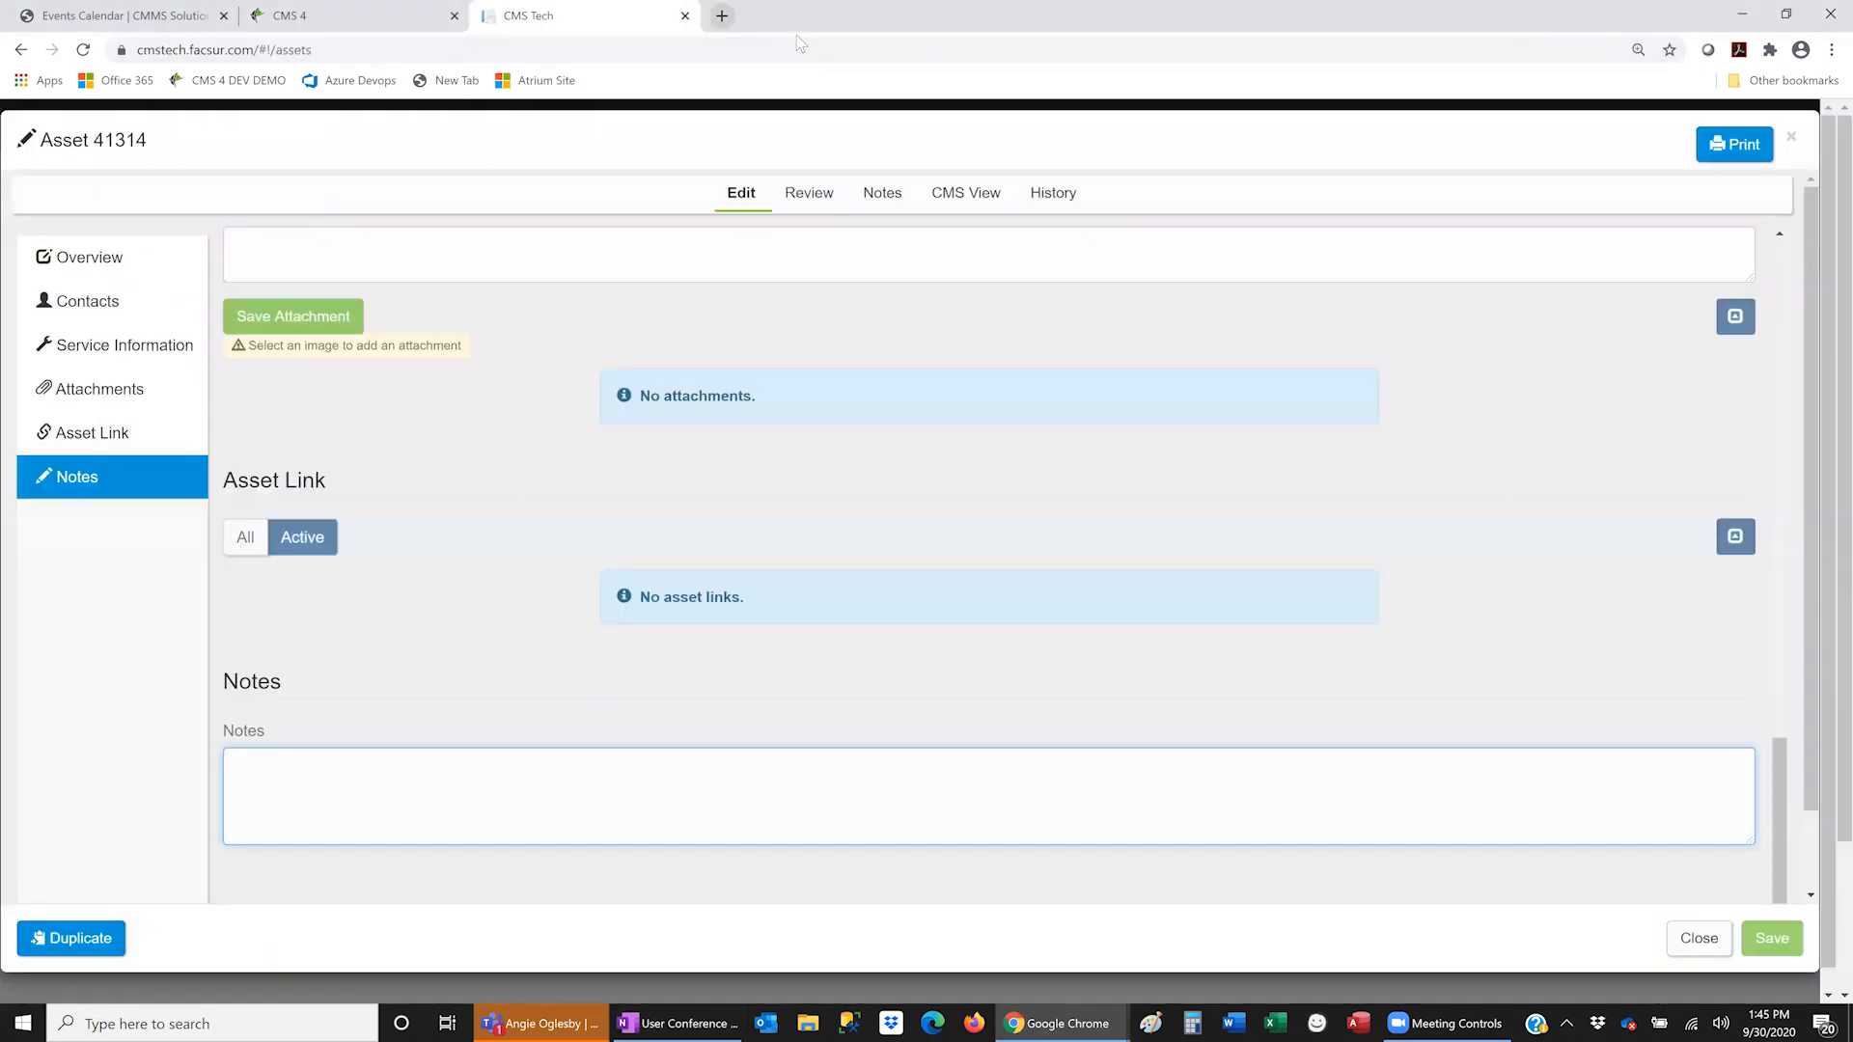
pyautogui.hotkey('ctrl', 't')
pyautogui.write('space.facsur.com')
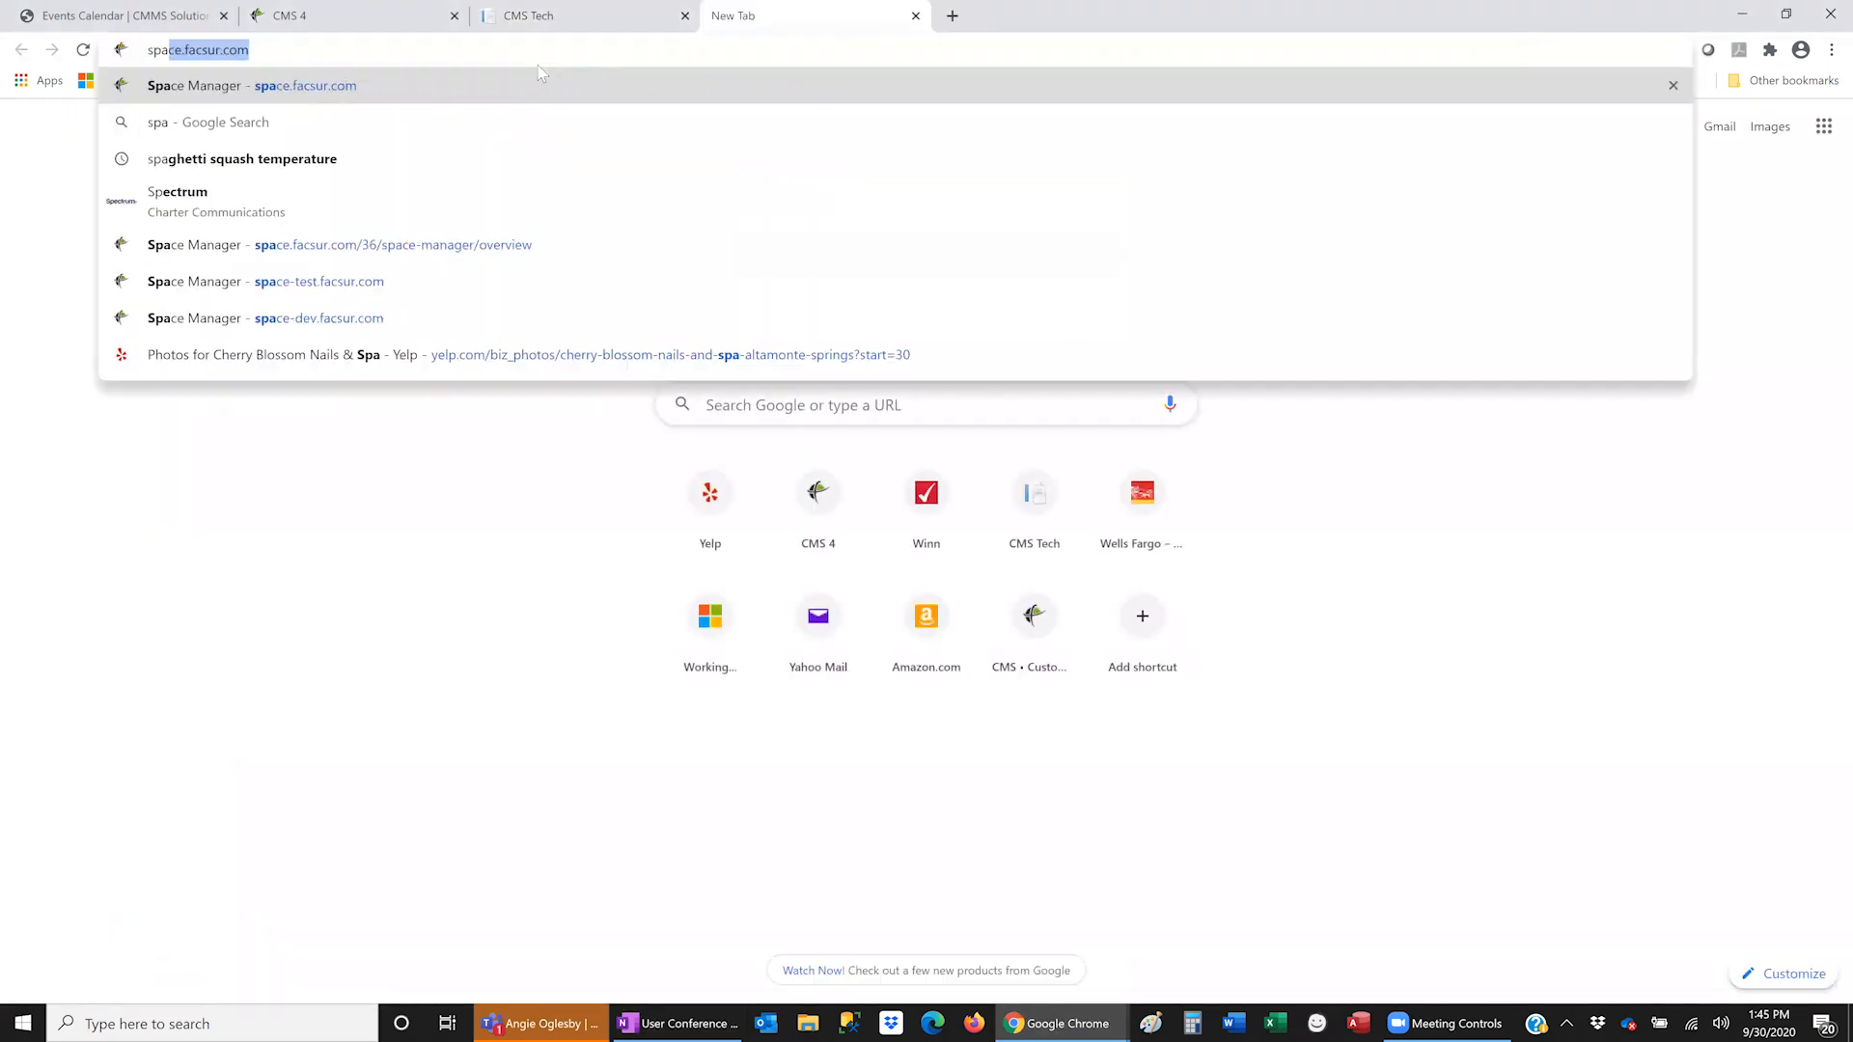
pyautogui.press('Return')
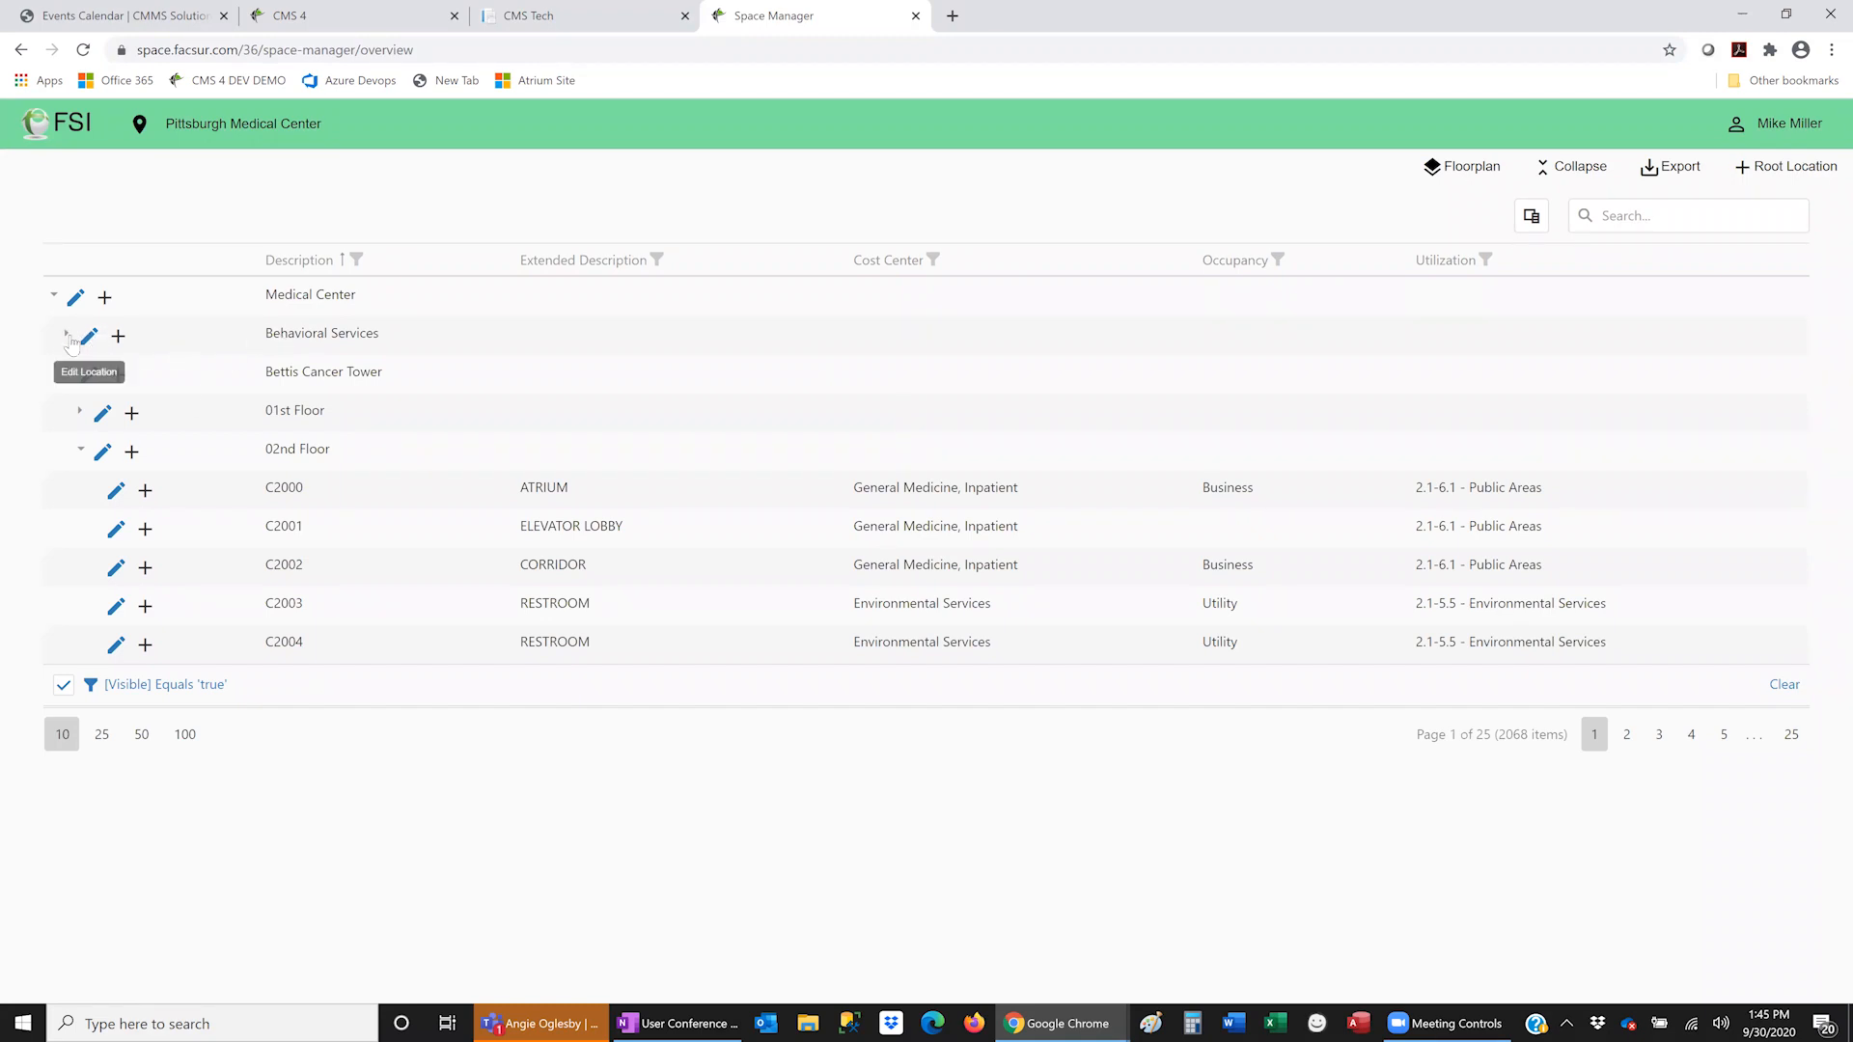
# - Expand Bettis Cancer Tower and show its 02nd Floor plan in the Floorplan view
pyautogui.click(68, 375)
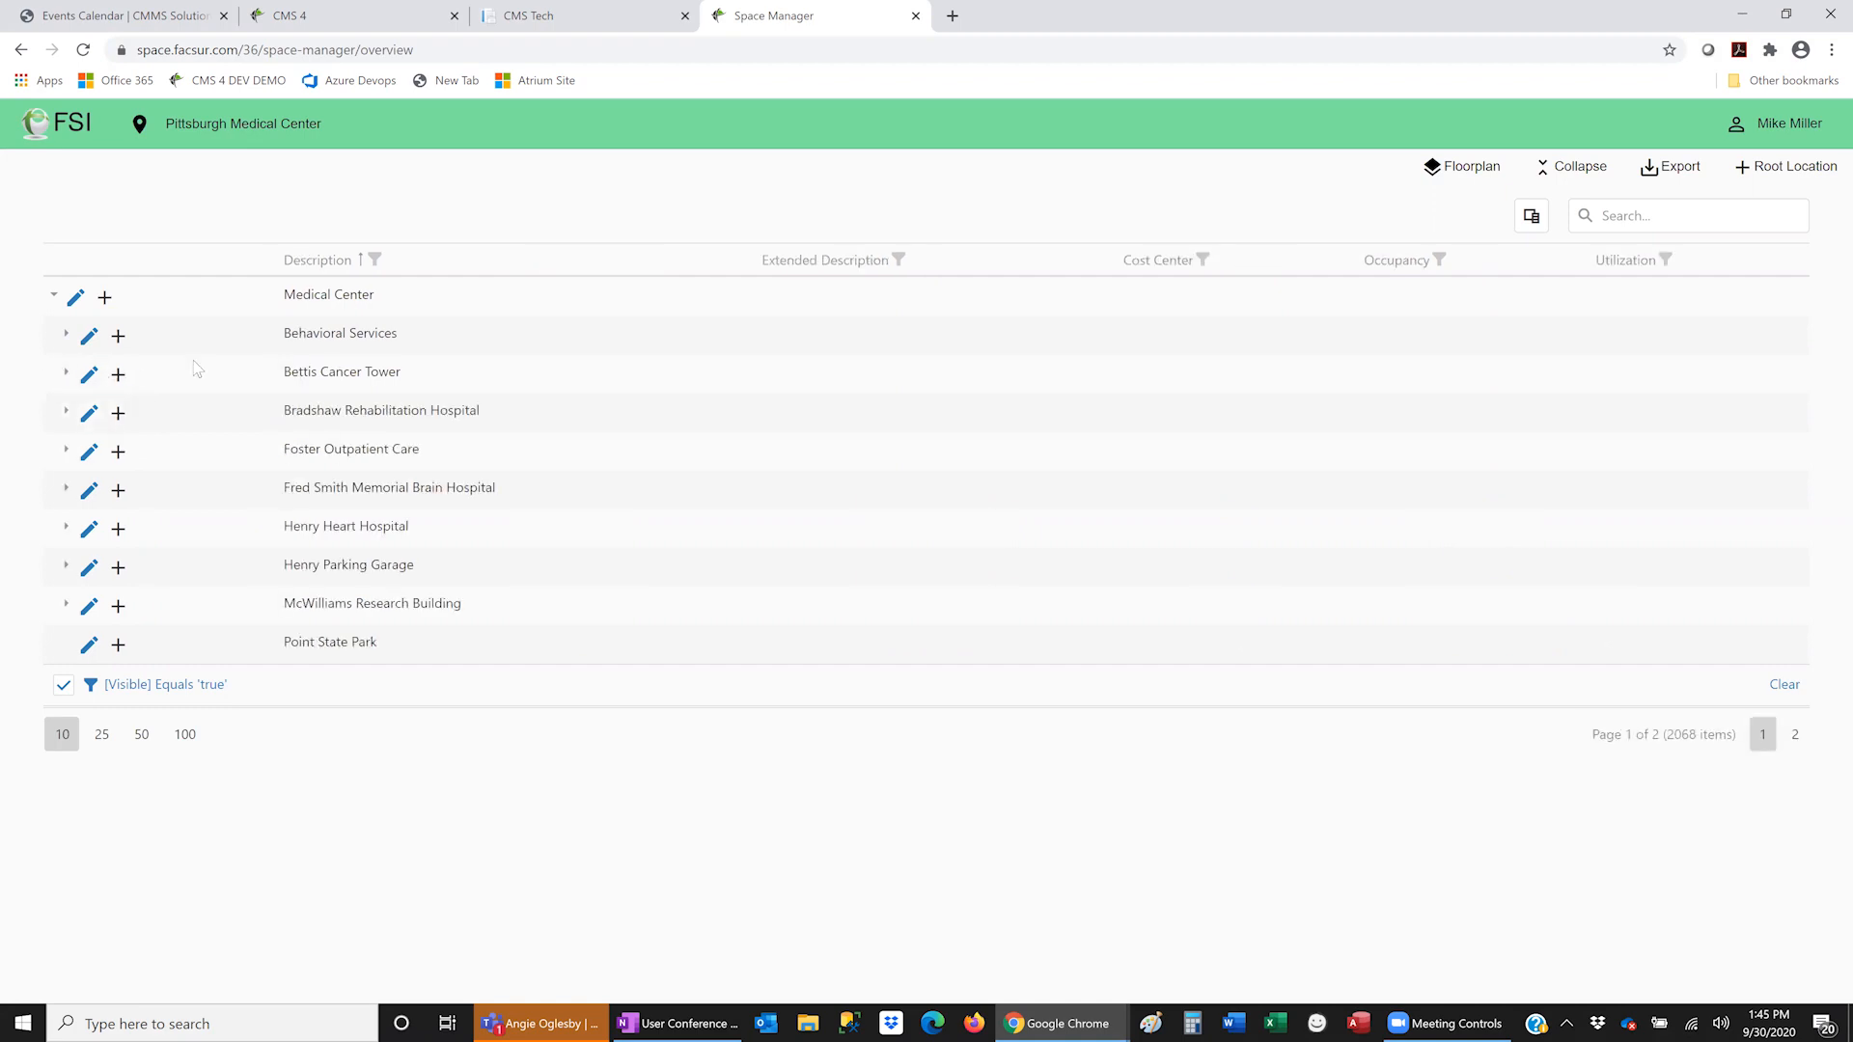
pyautogui.click(64, 374)
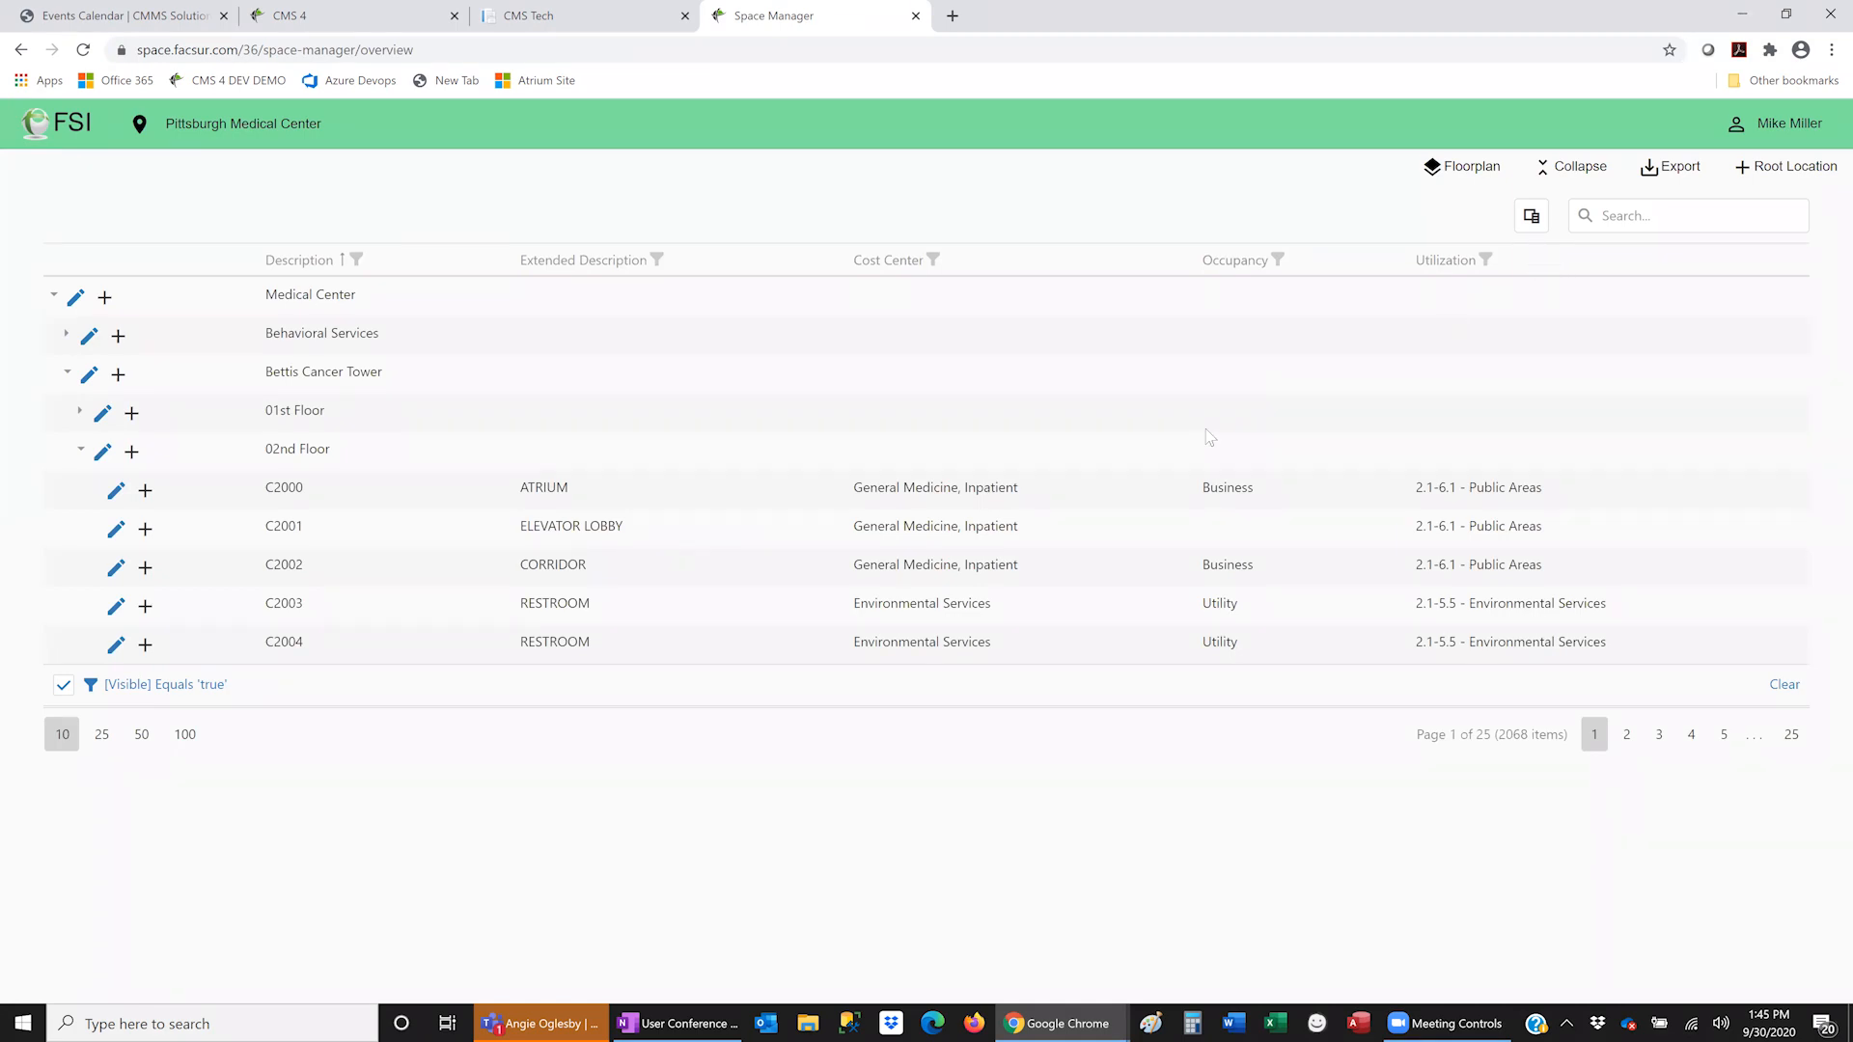
pyautogui.click(1467, 170)
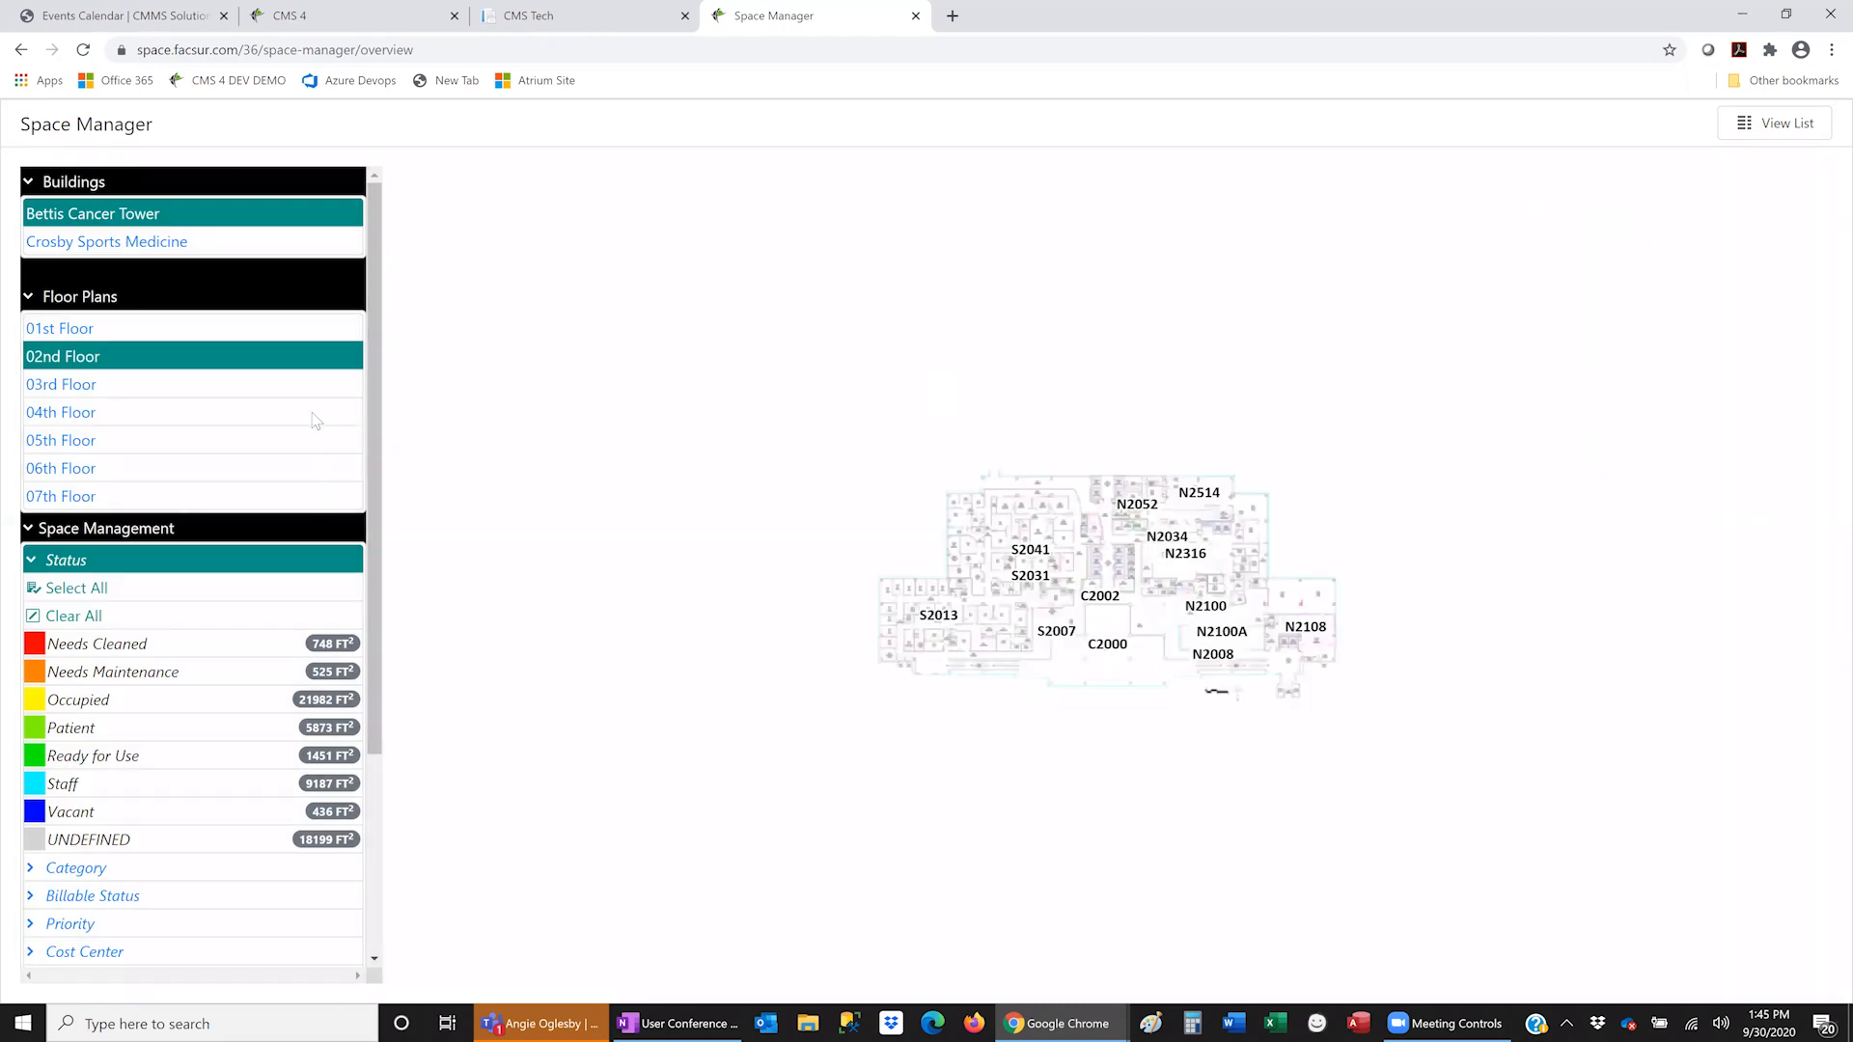
pyautogui.scroll(3, 1183, 577)
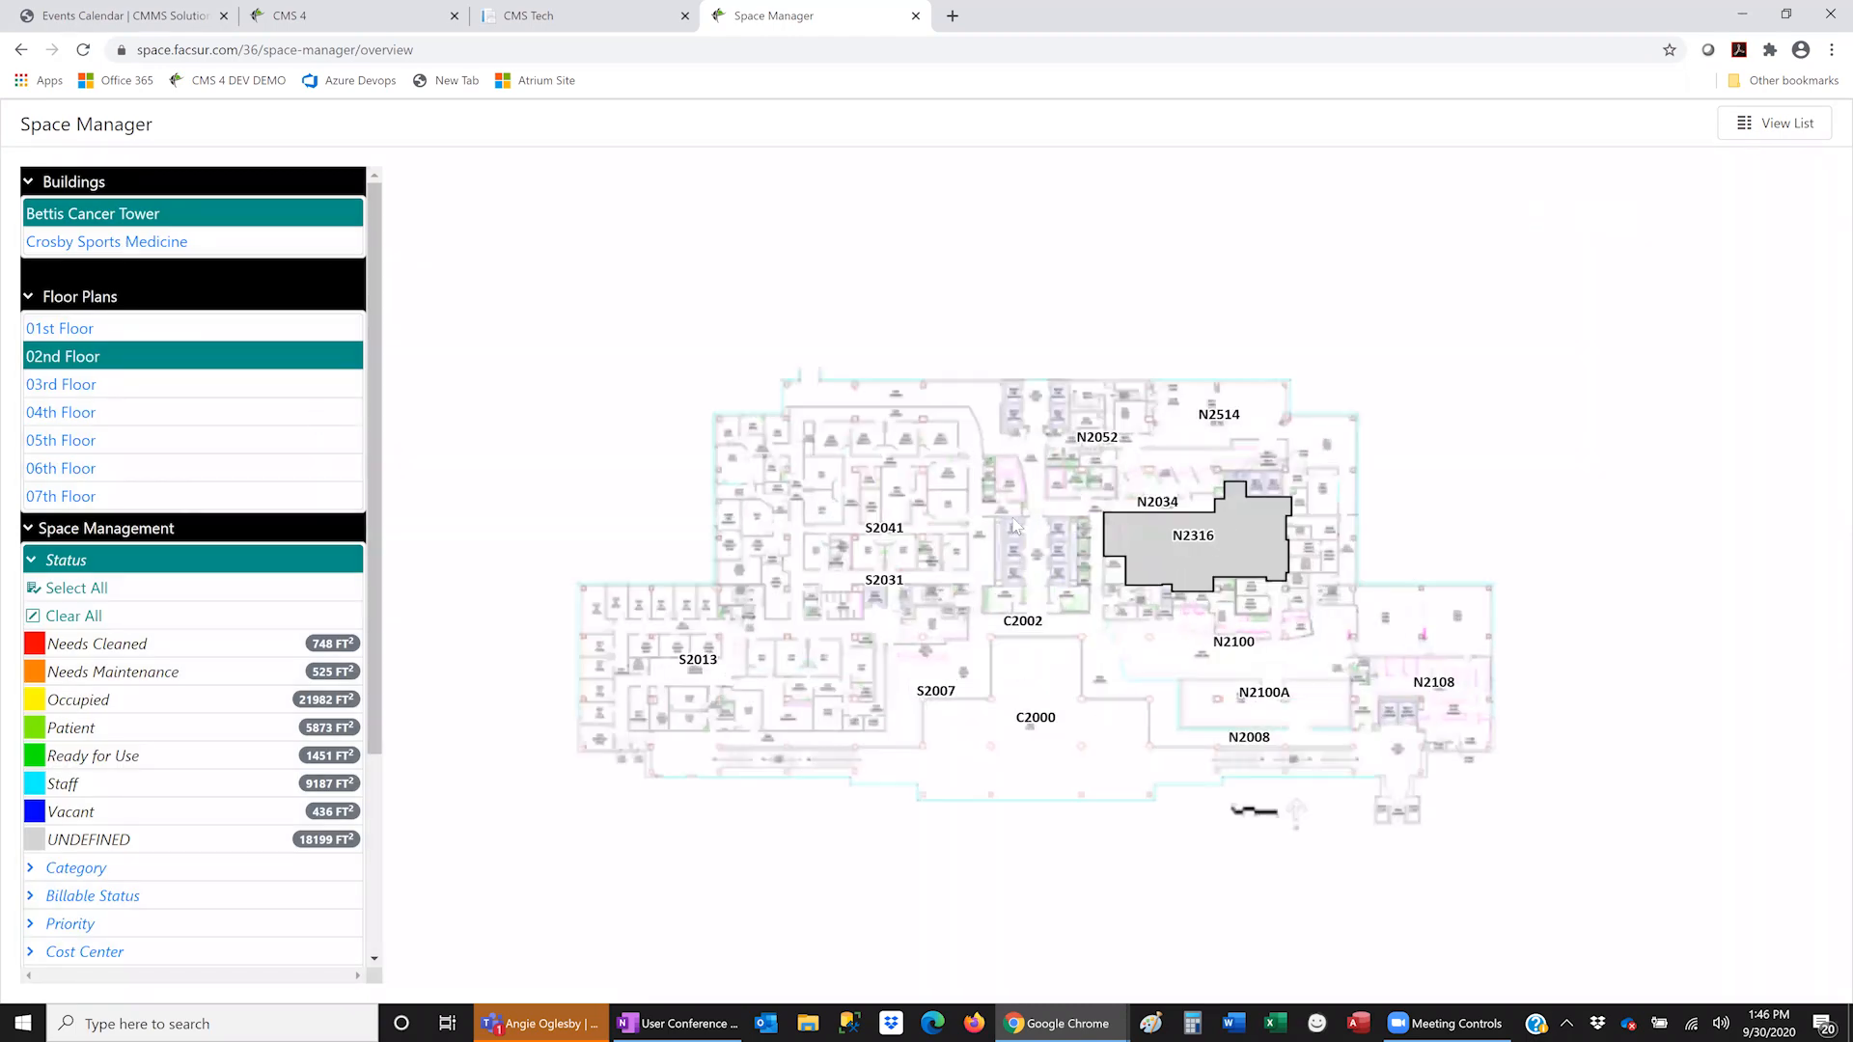
pyautogui.scroll(2, 1013, 464)
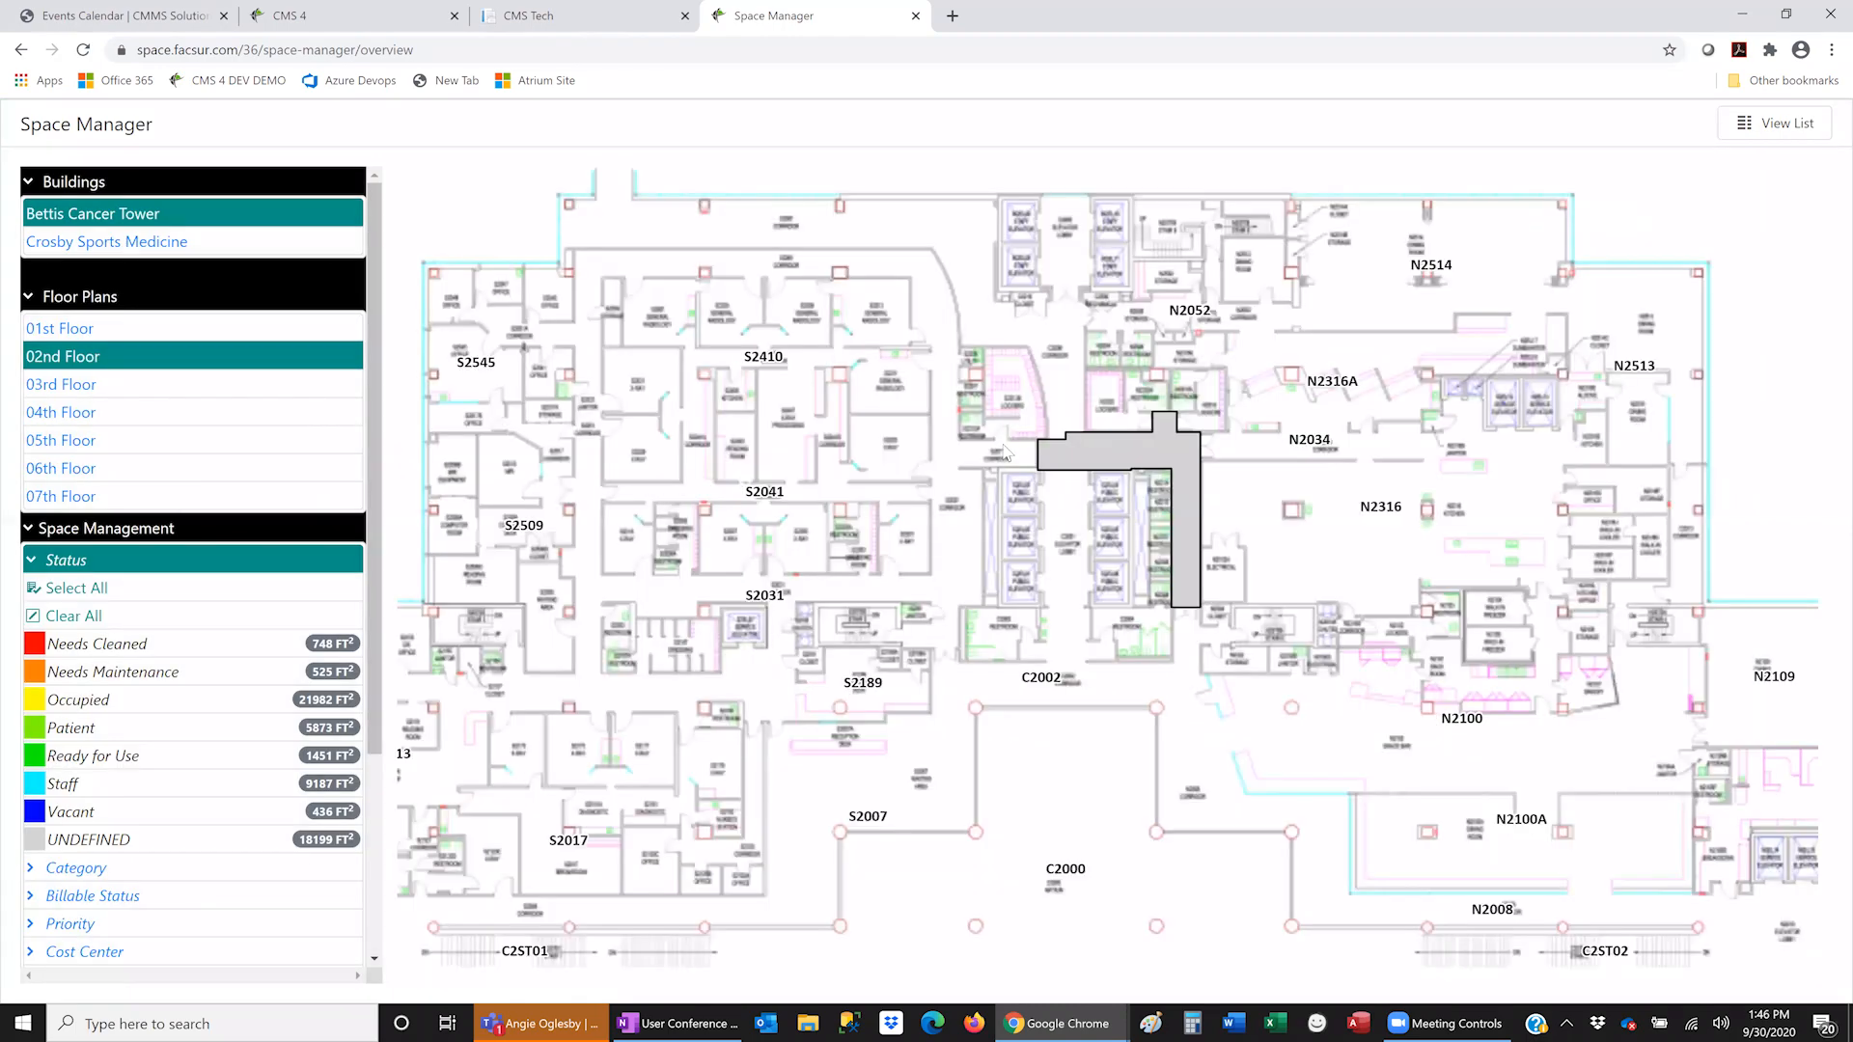
pyautogui.scroll(-2, 999, 458)
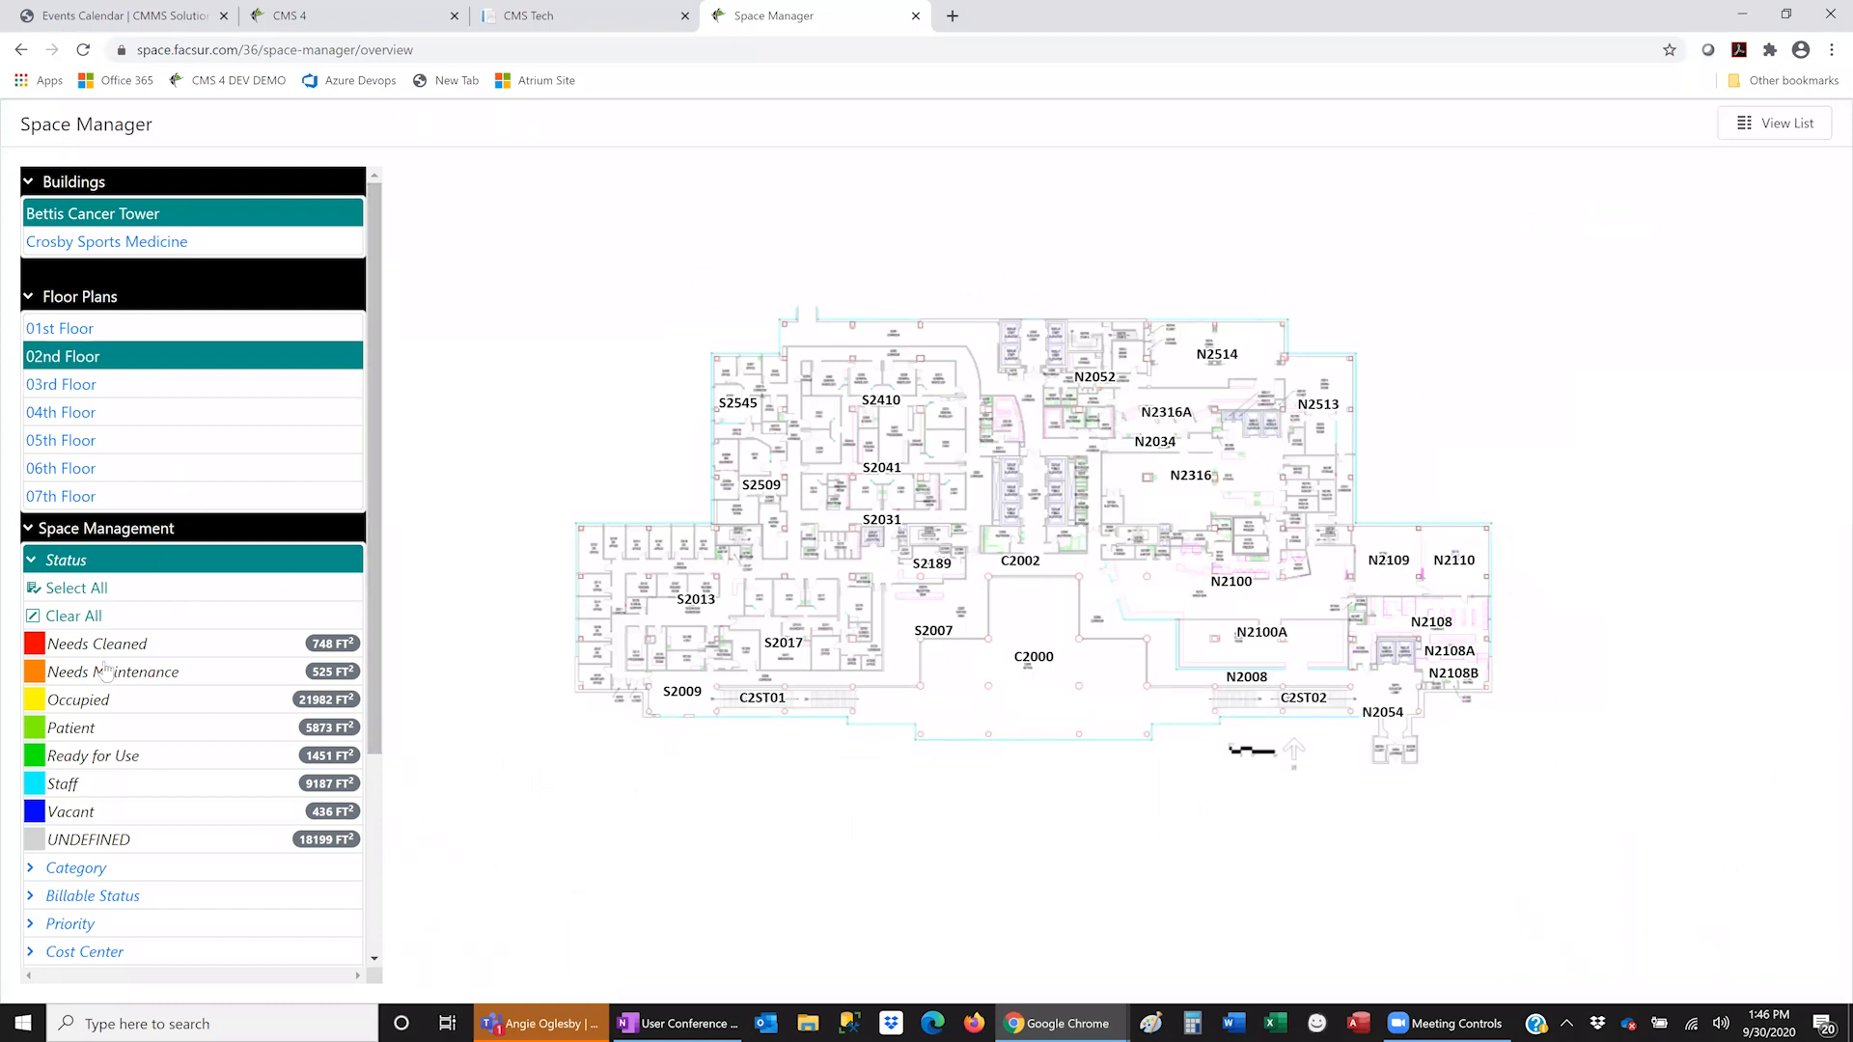
pyautogui.click(72, 813)
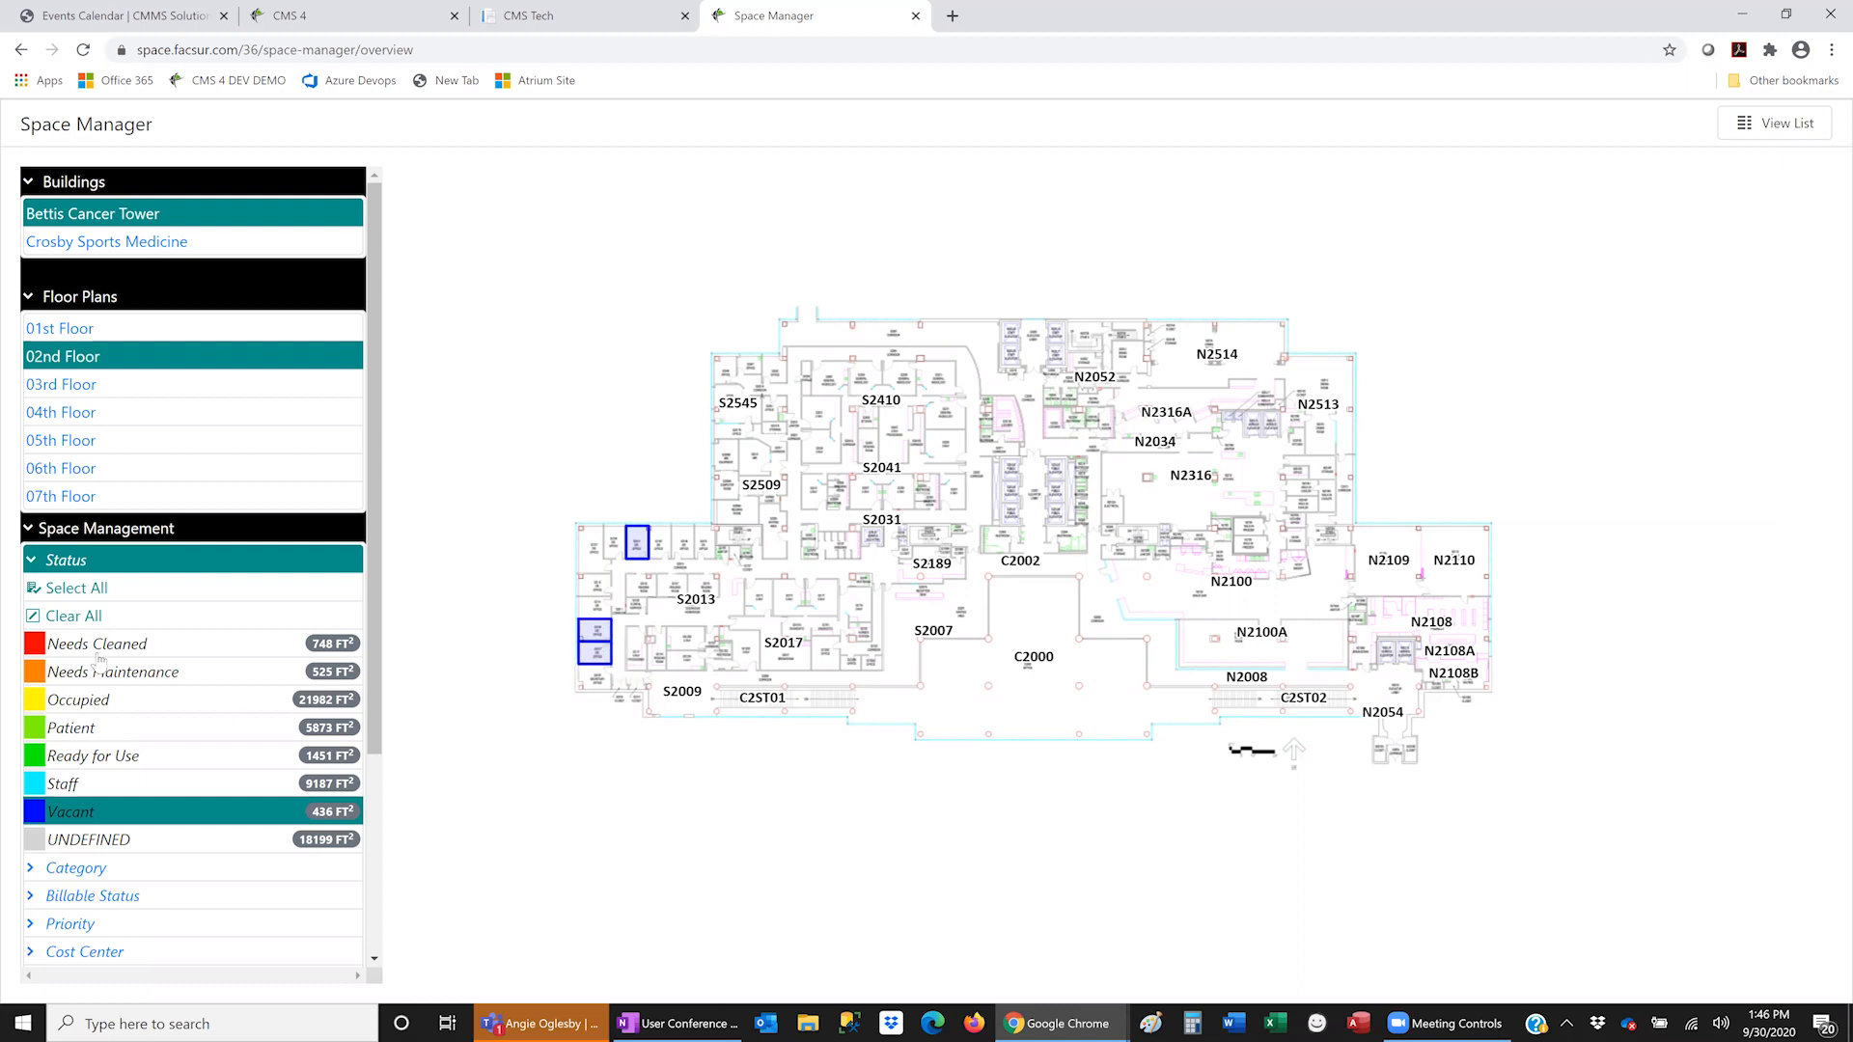
pyautogui.click(85, 736)
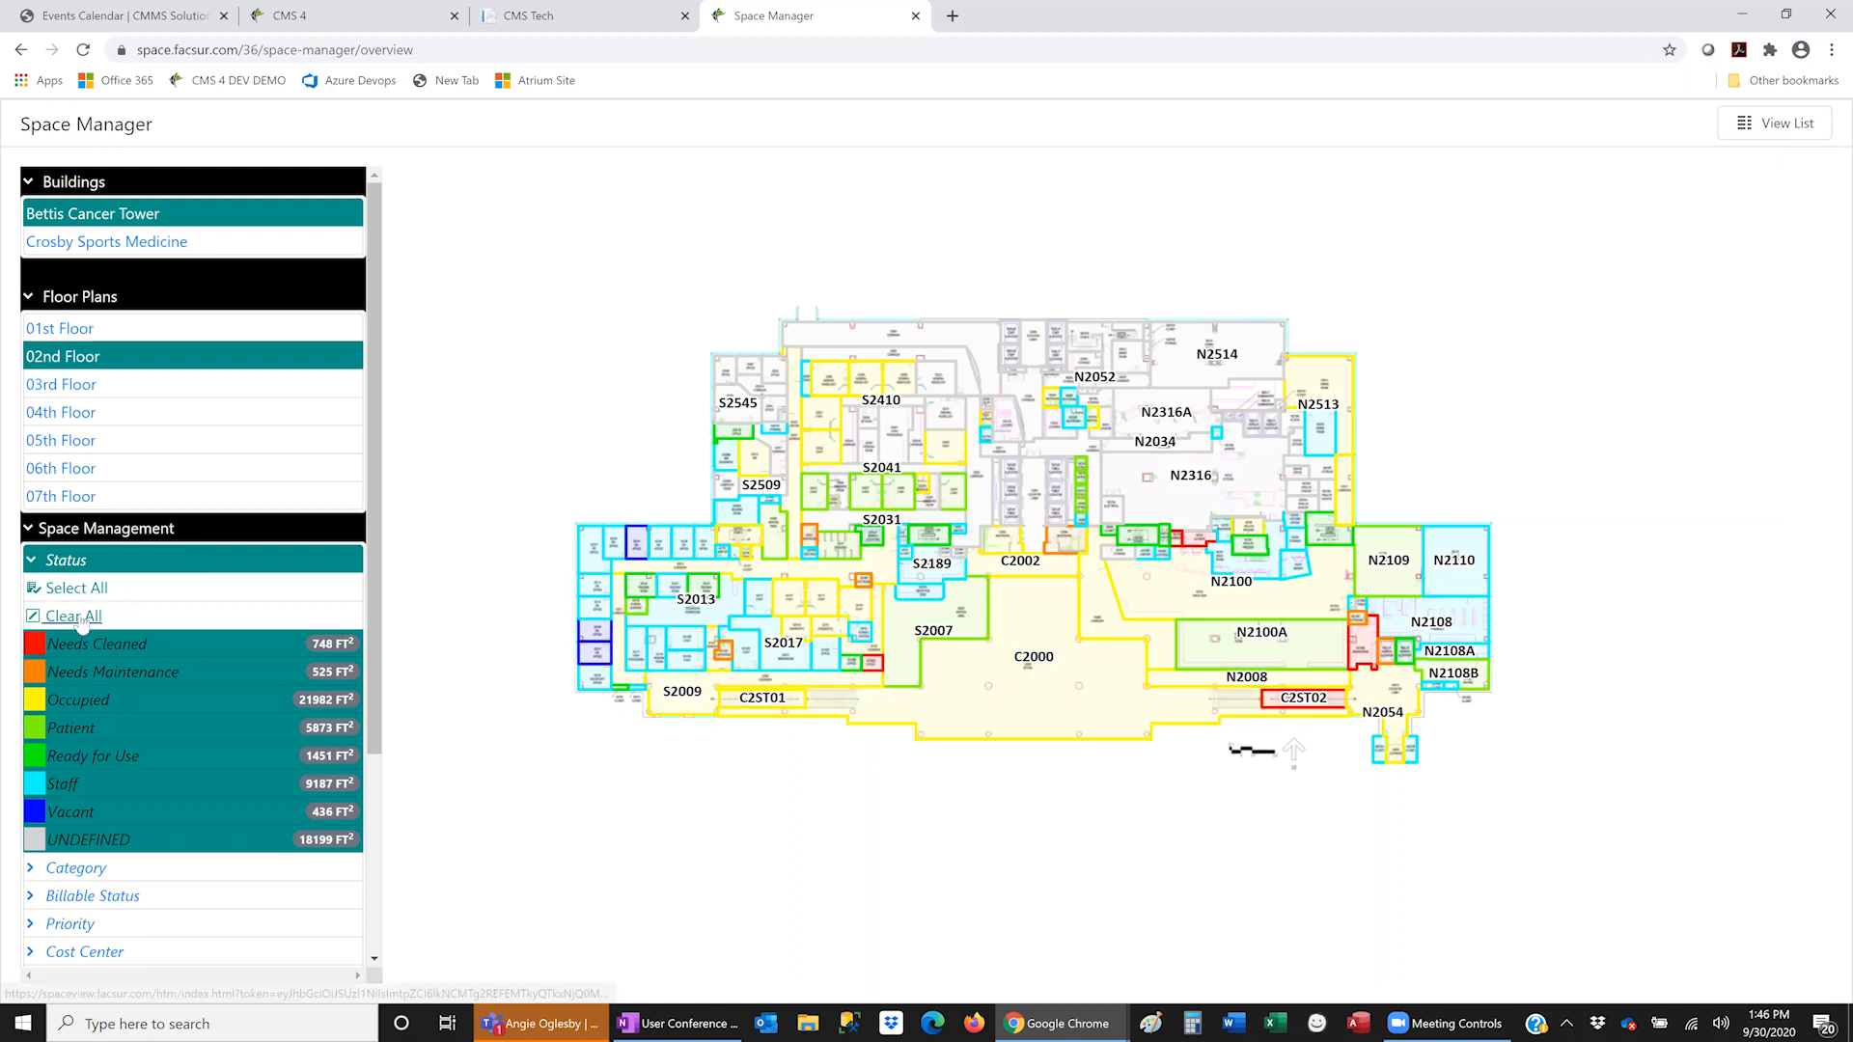
pyautogui.click(118, 618)
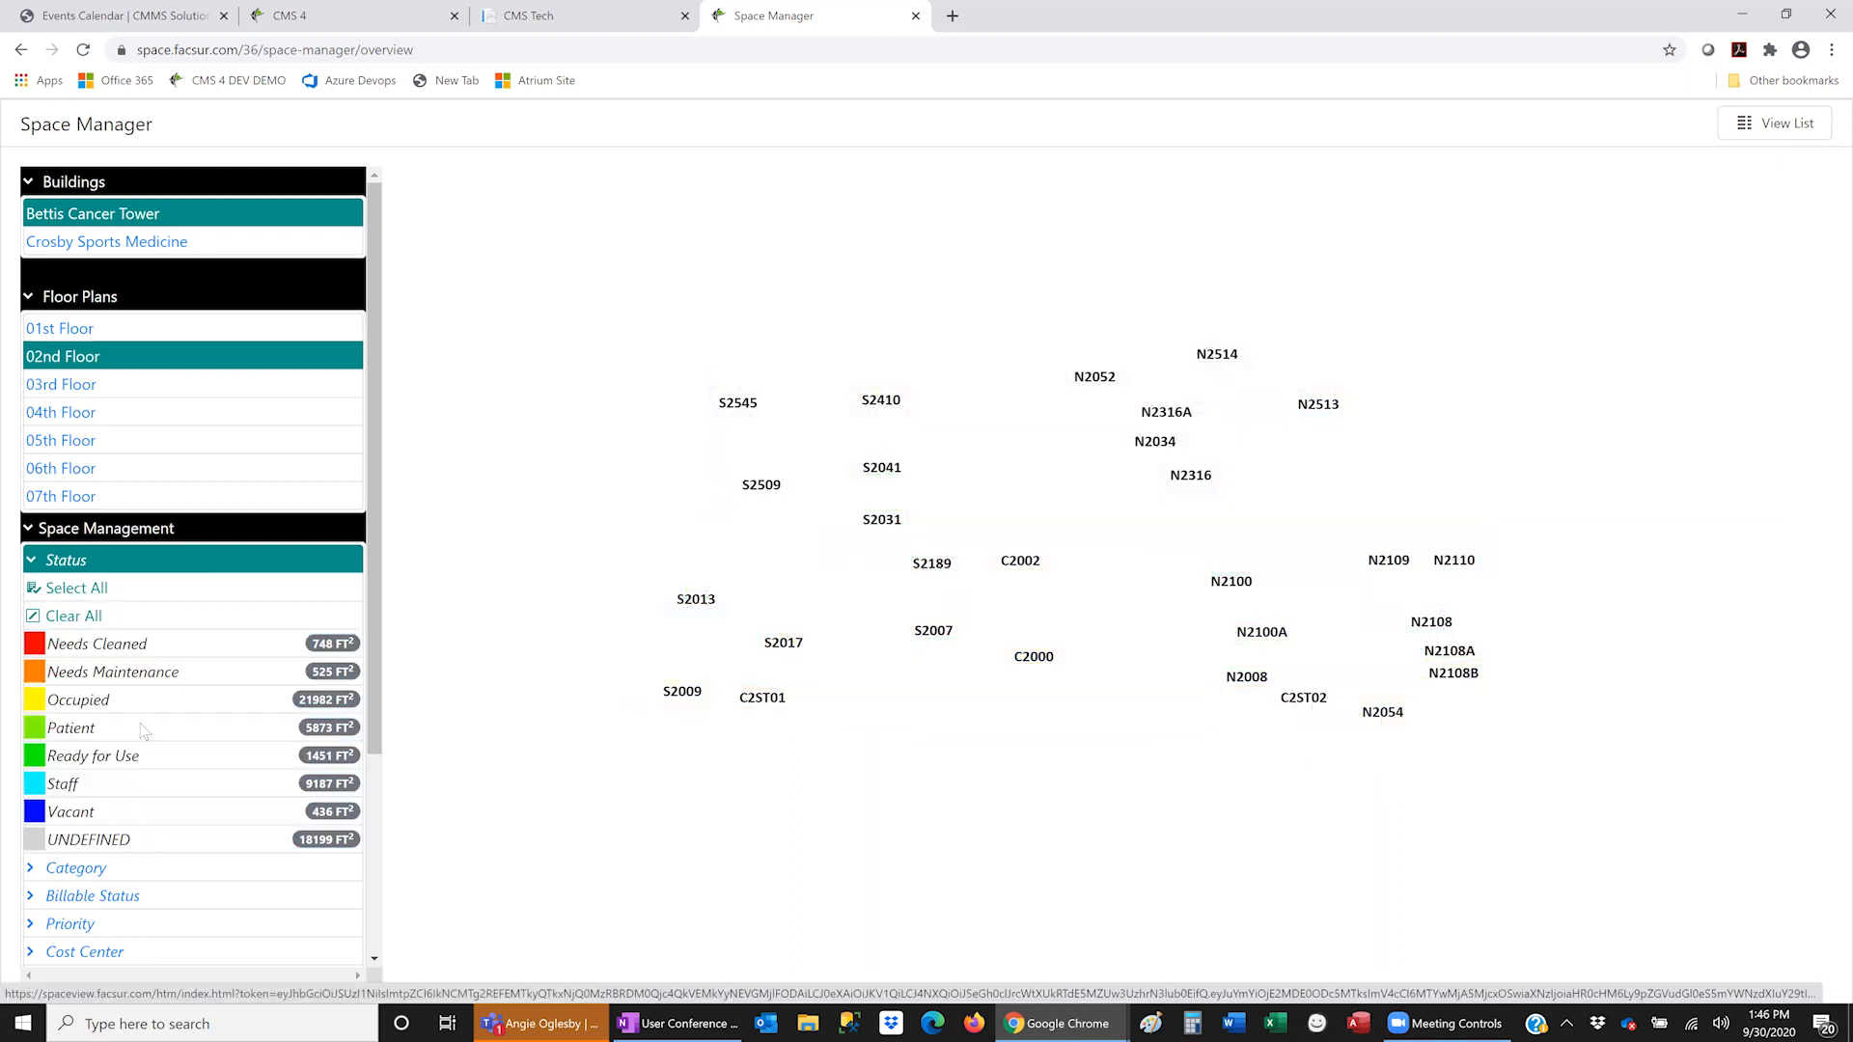
pyautogui.scroll(-1, 141, 730)
pyautogui.scroll(-1, 141, 735)
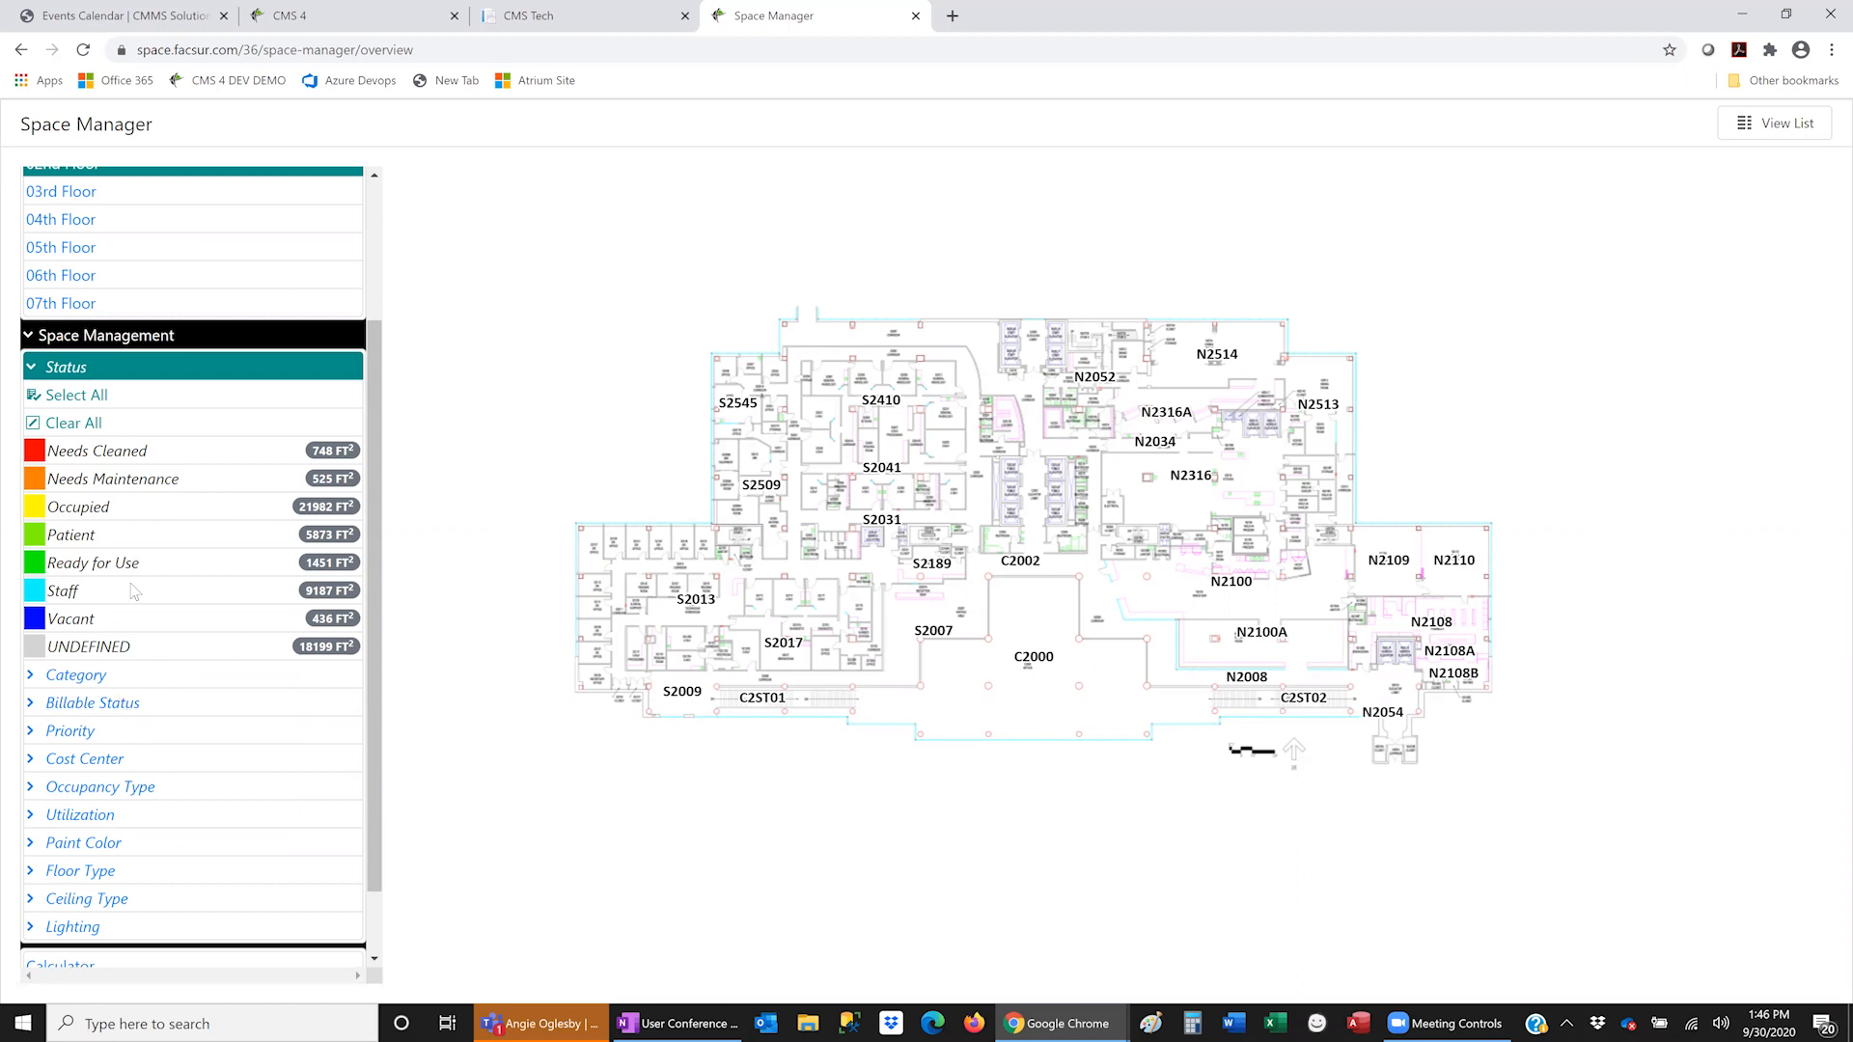
# - Highlight rooms painted 0001 Mulberry Silk and 0002 Chelsea Mauve, then expand the Utilization categories
pyautogui.click(93, 850)
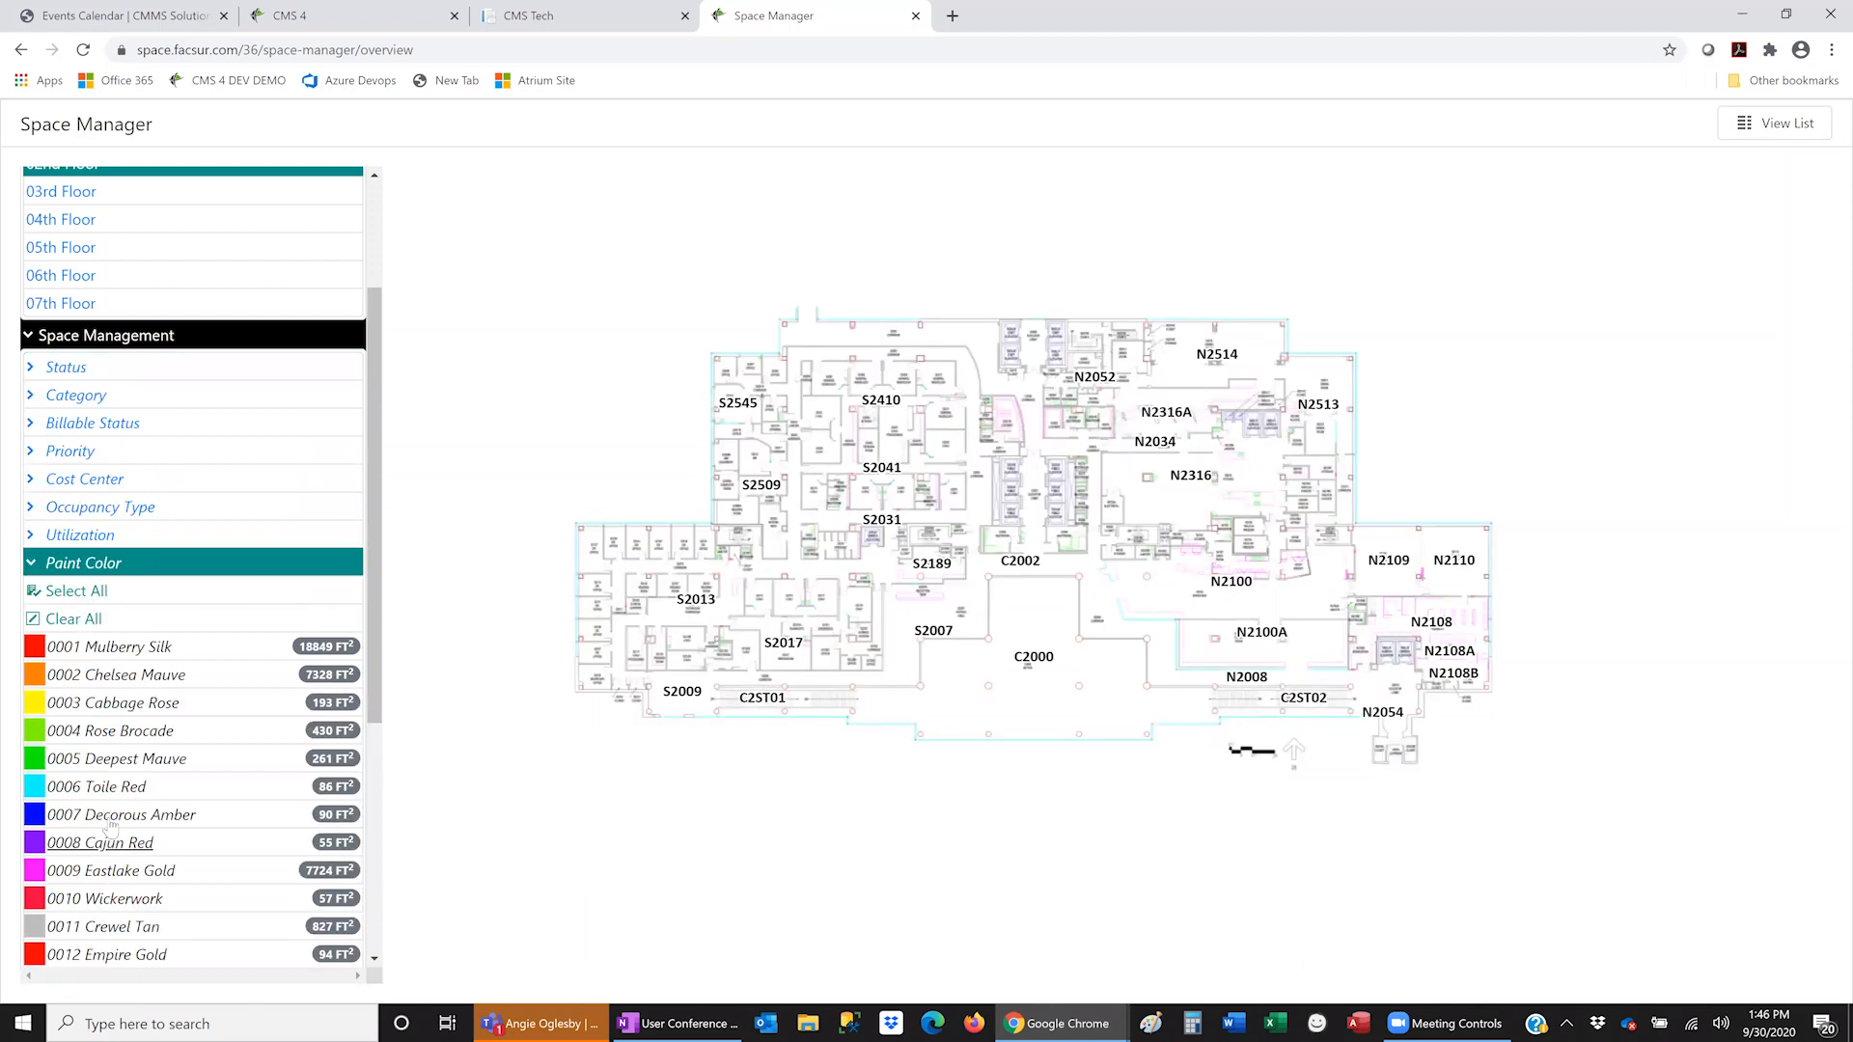
pyautogui.click(134, 649)
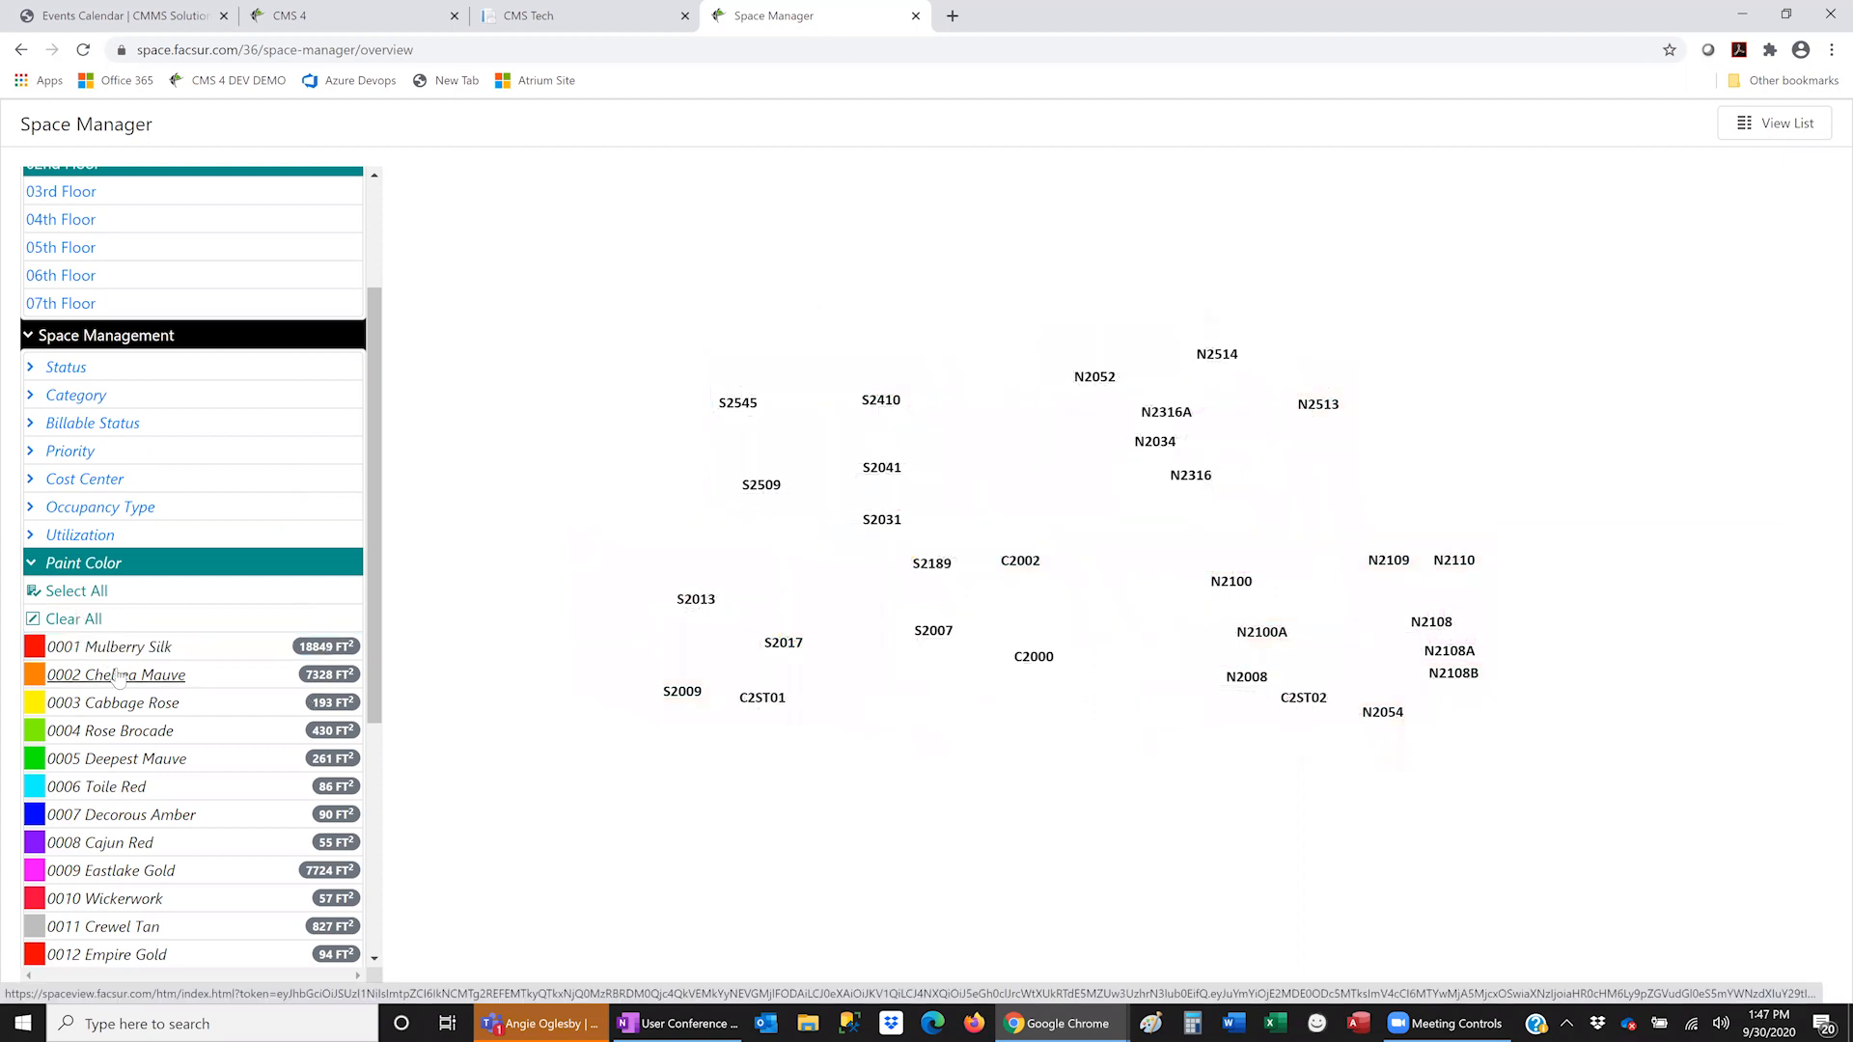
pyautogui.click(116, 675)
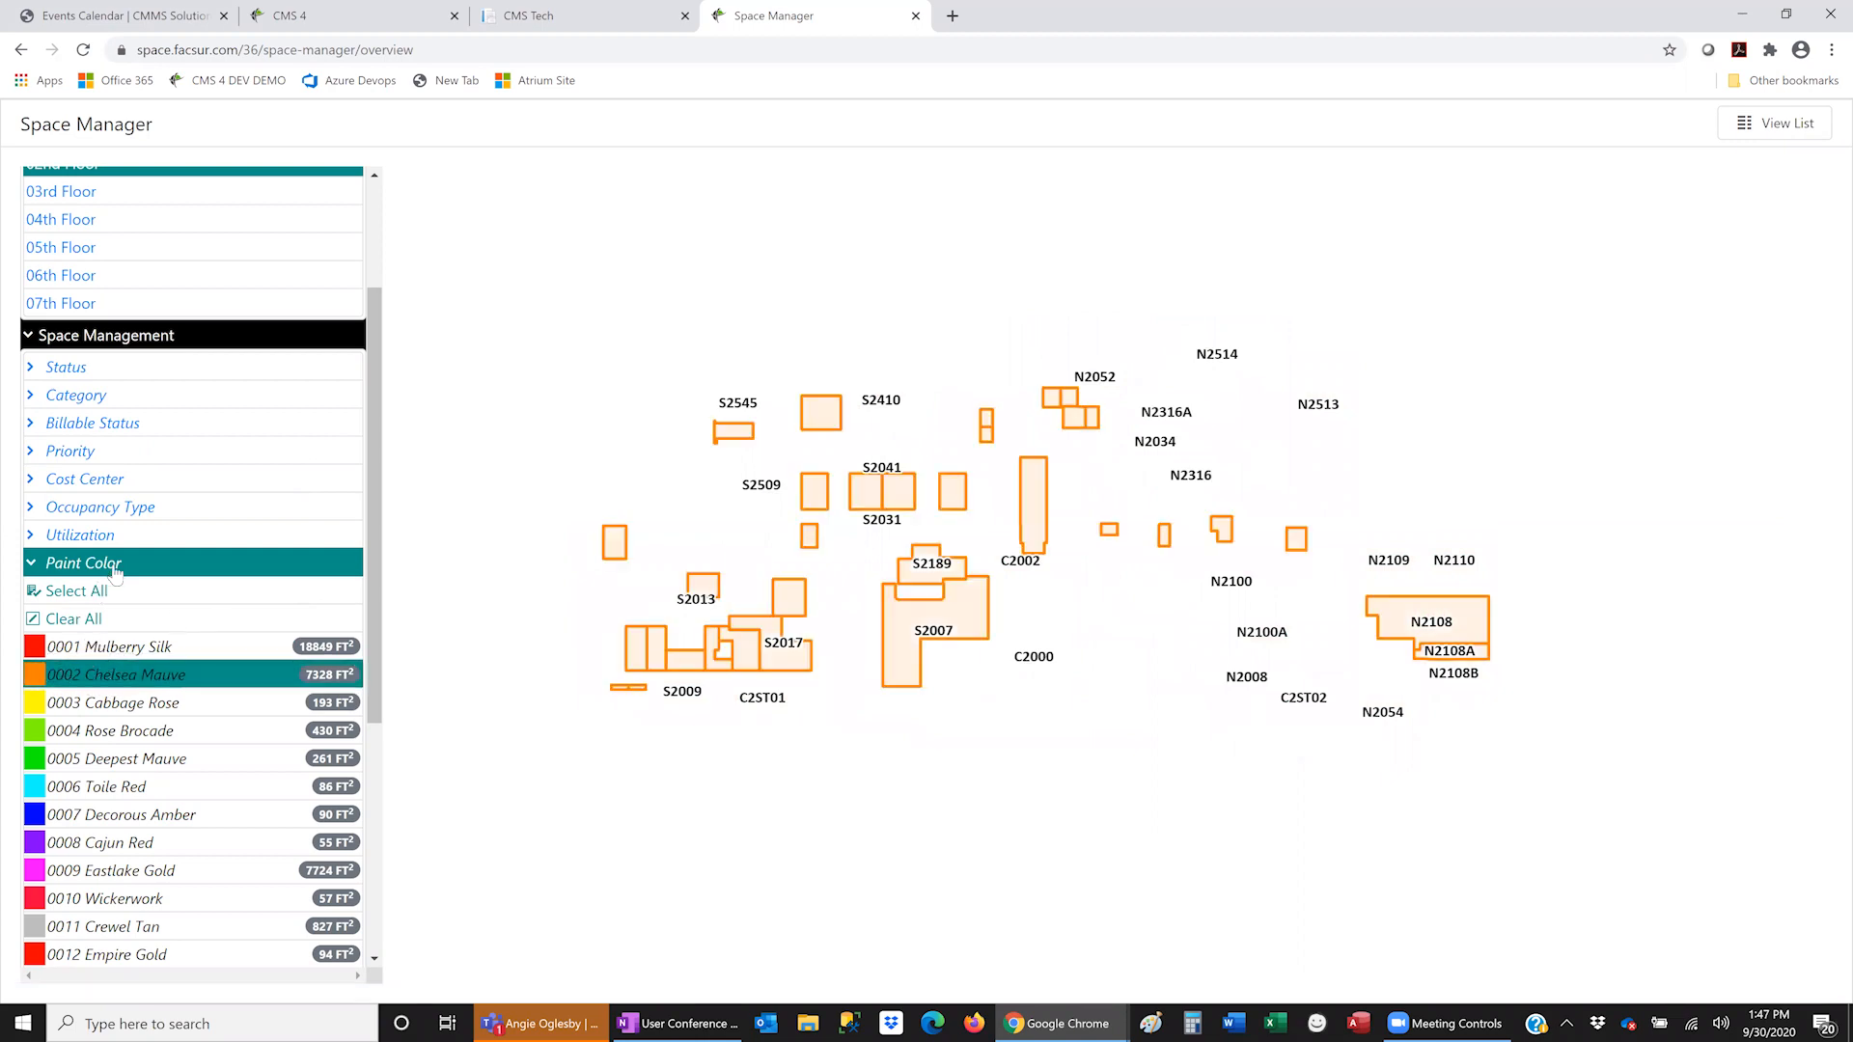
pyautogui.click(70, 536)
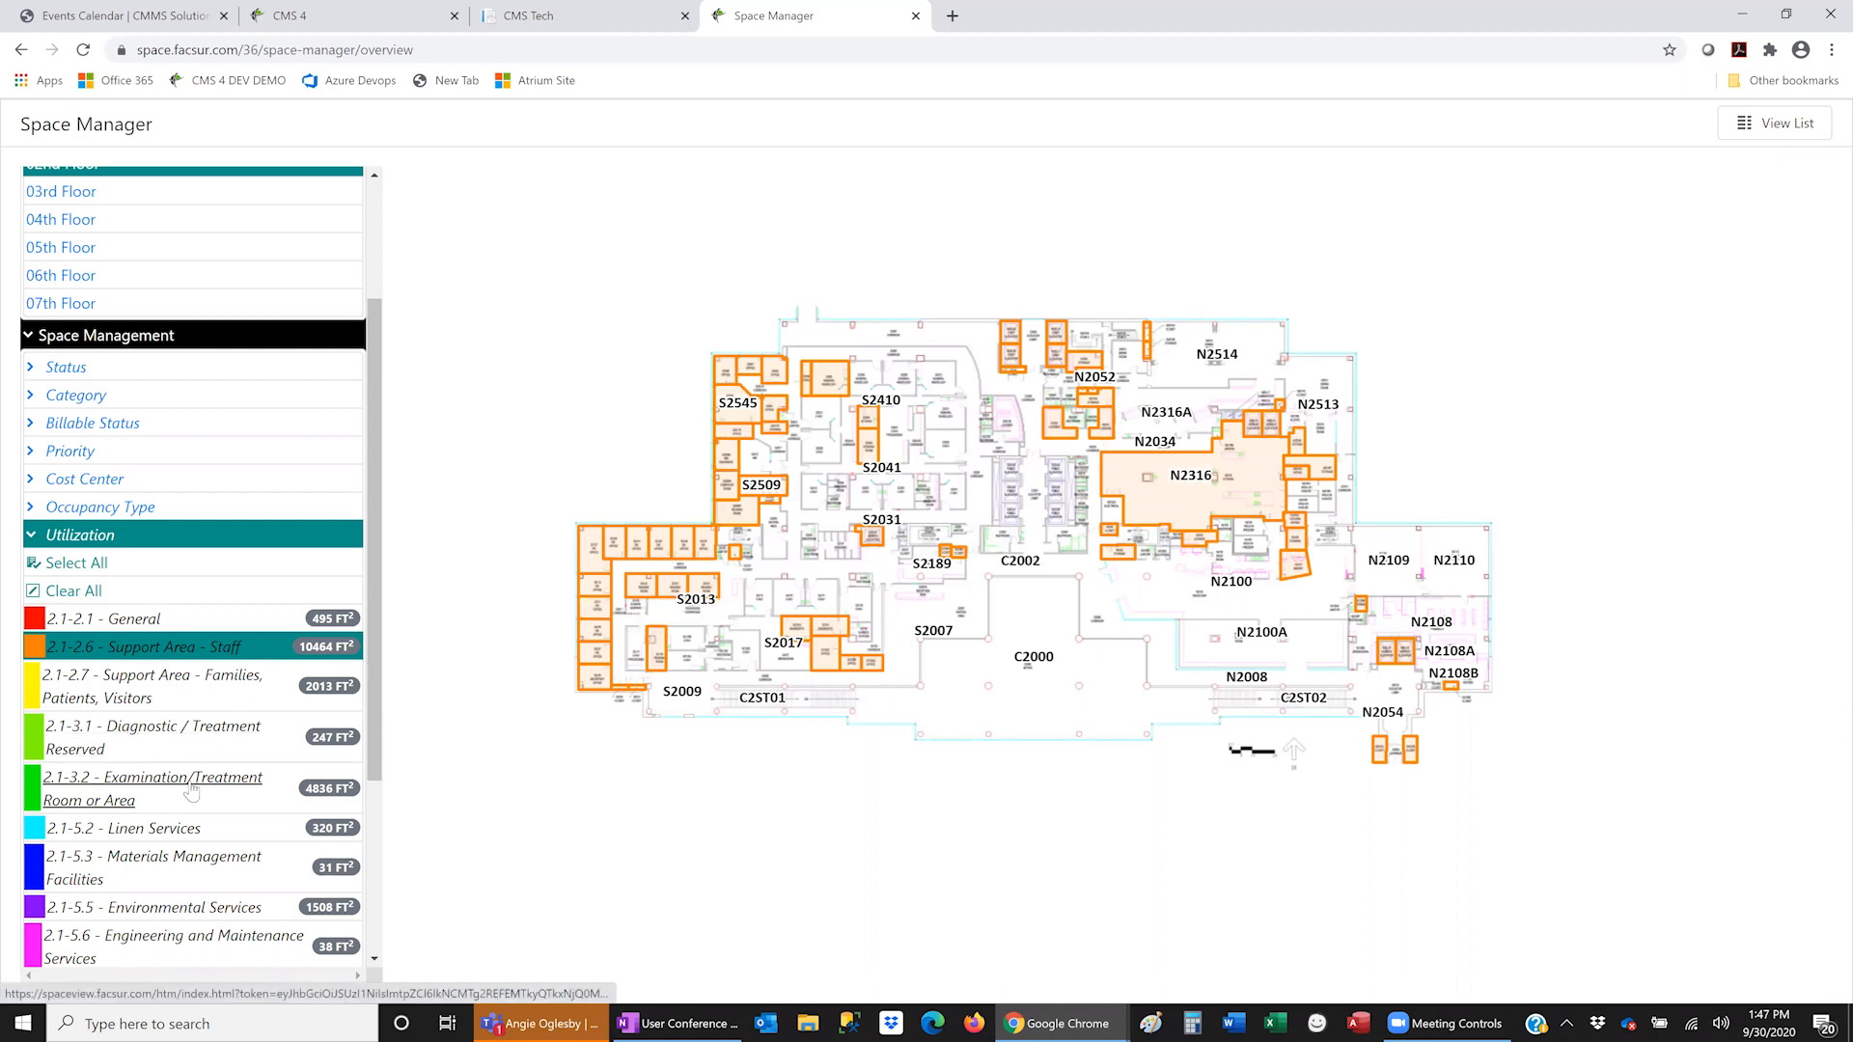
# - Highlight Examination/Treatment rooms on the floor plan and start the Room Calculator
pyautogui.click(191, 791)
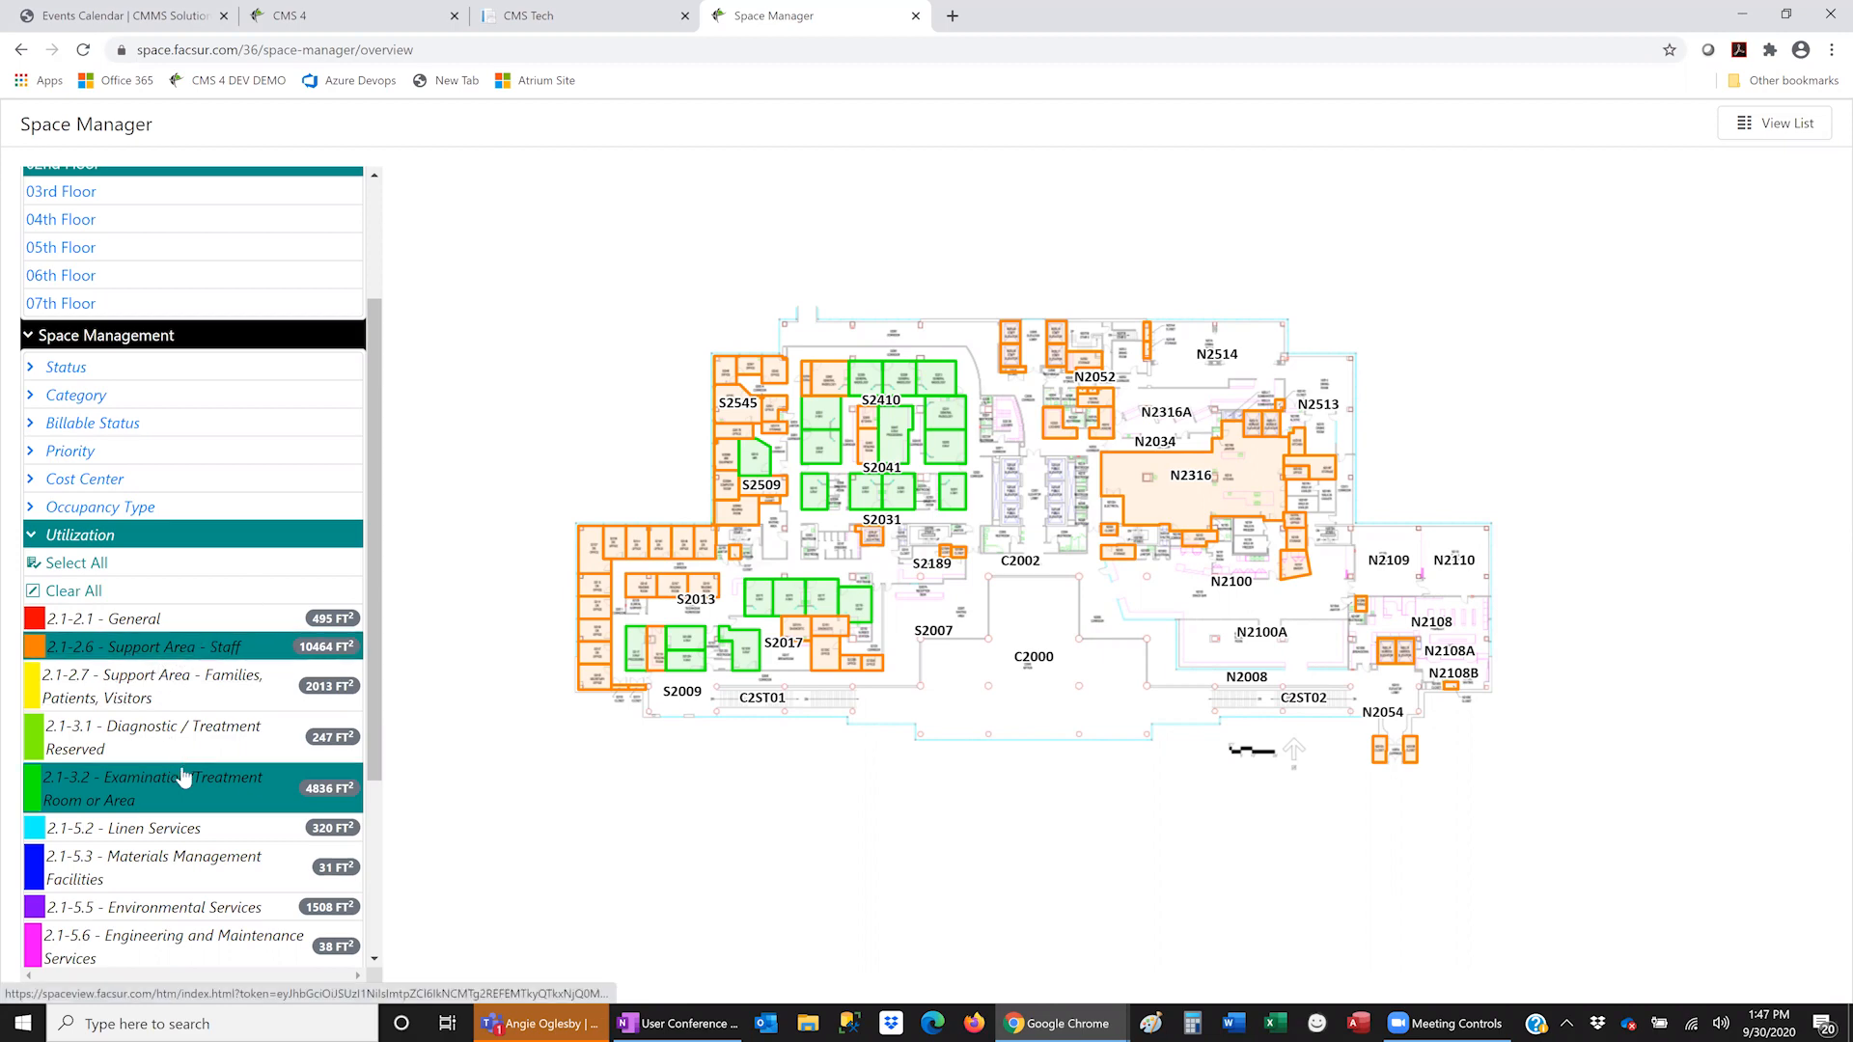
pyautogui.scroll(-3, 184, 780)
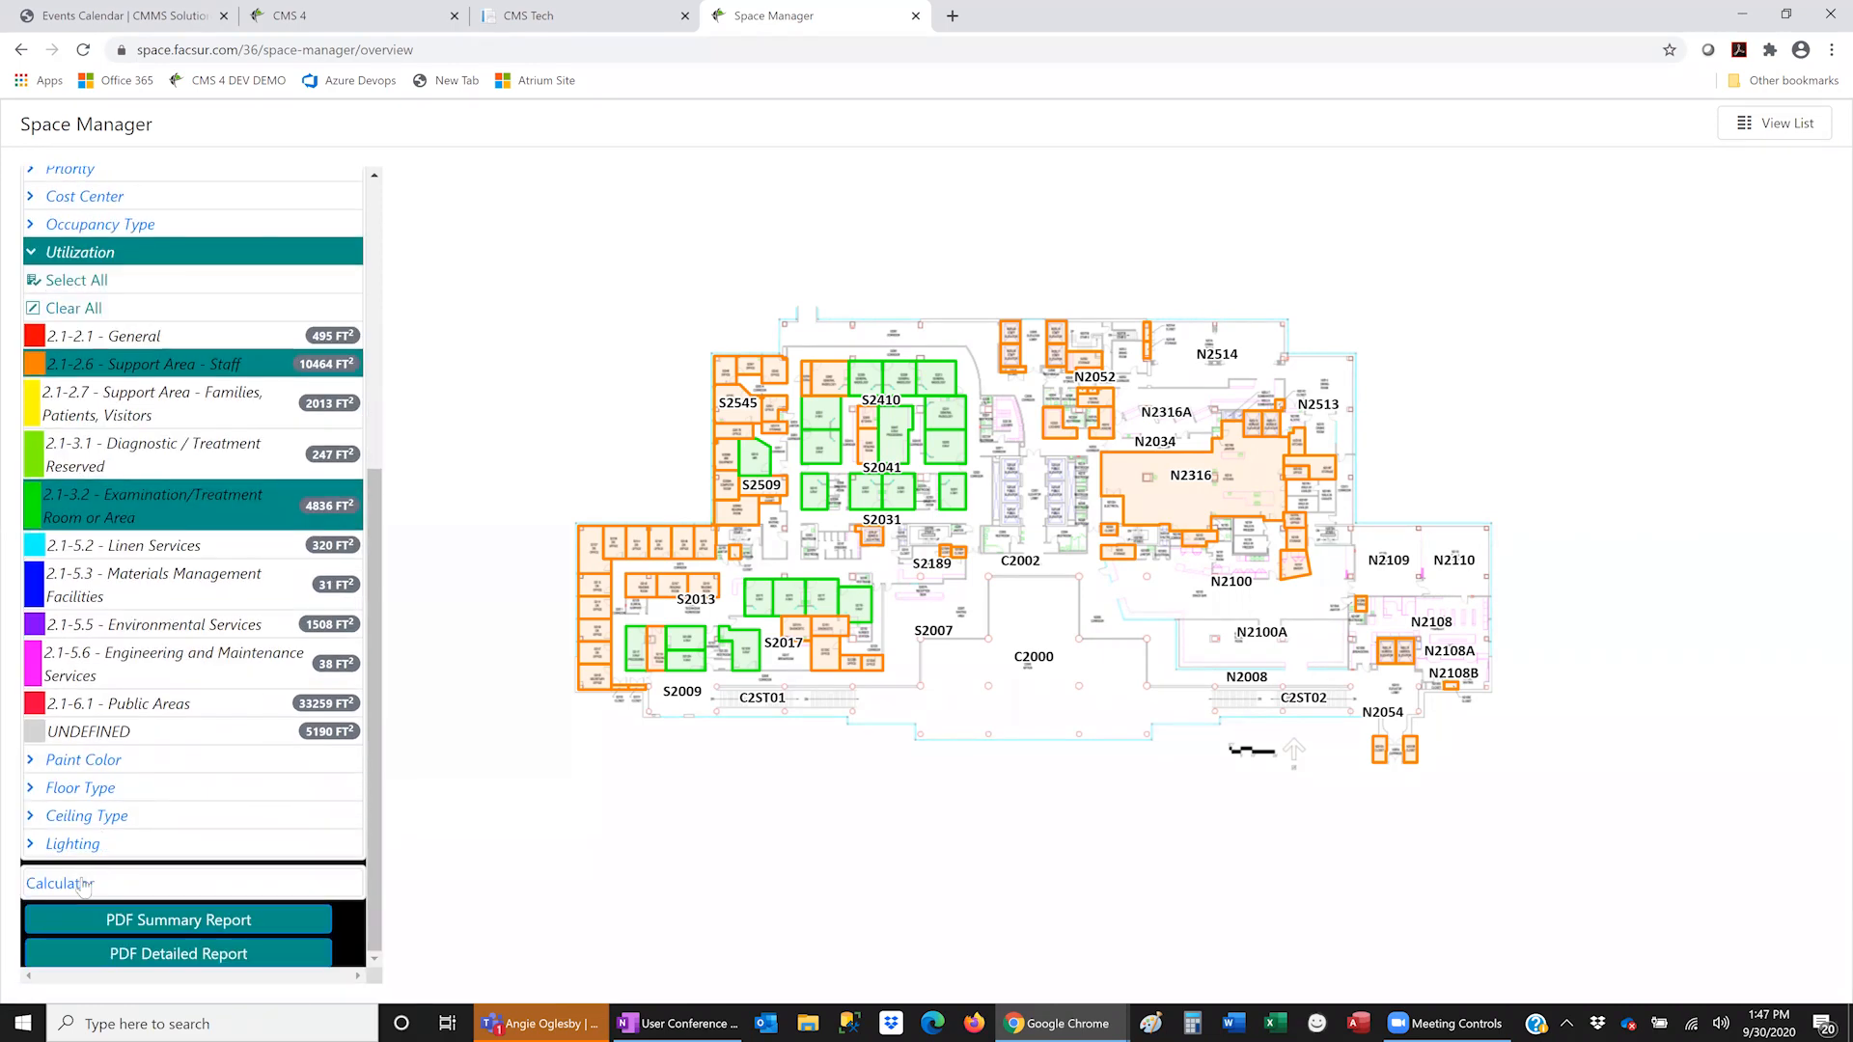
pyautogui.click(82, 886)
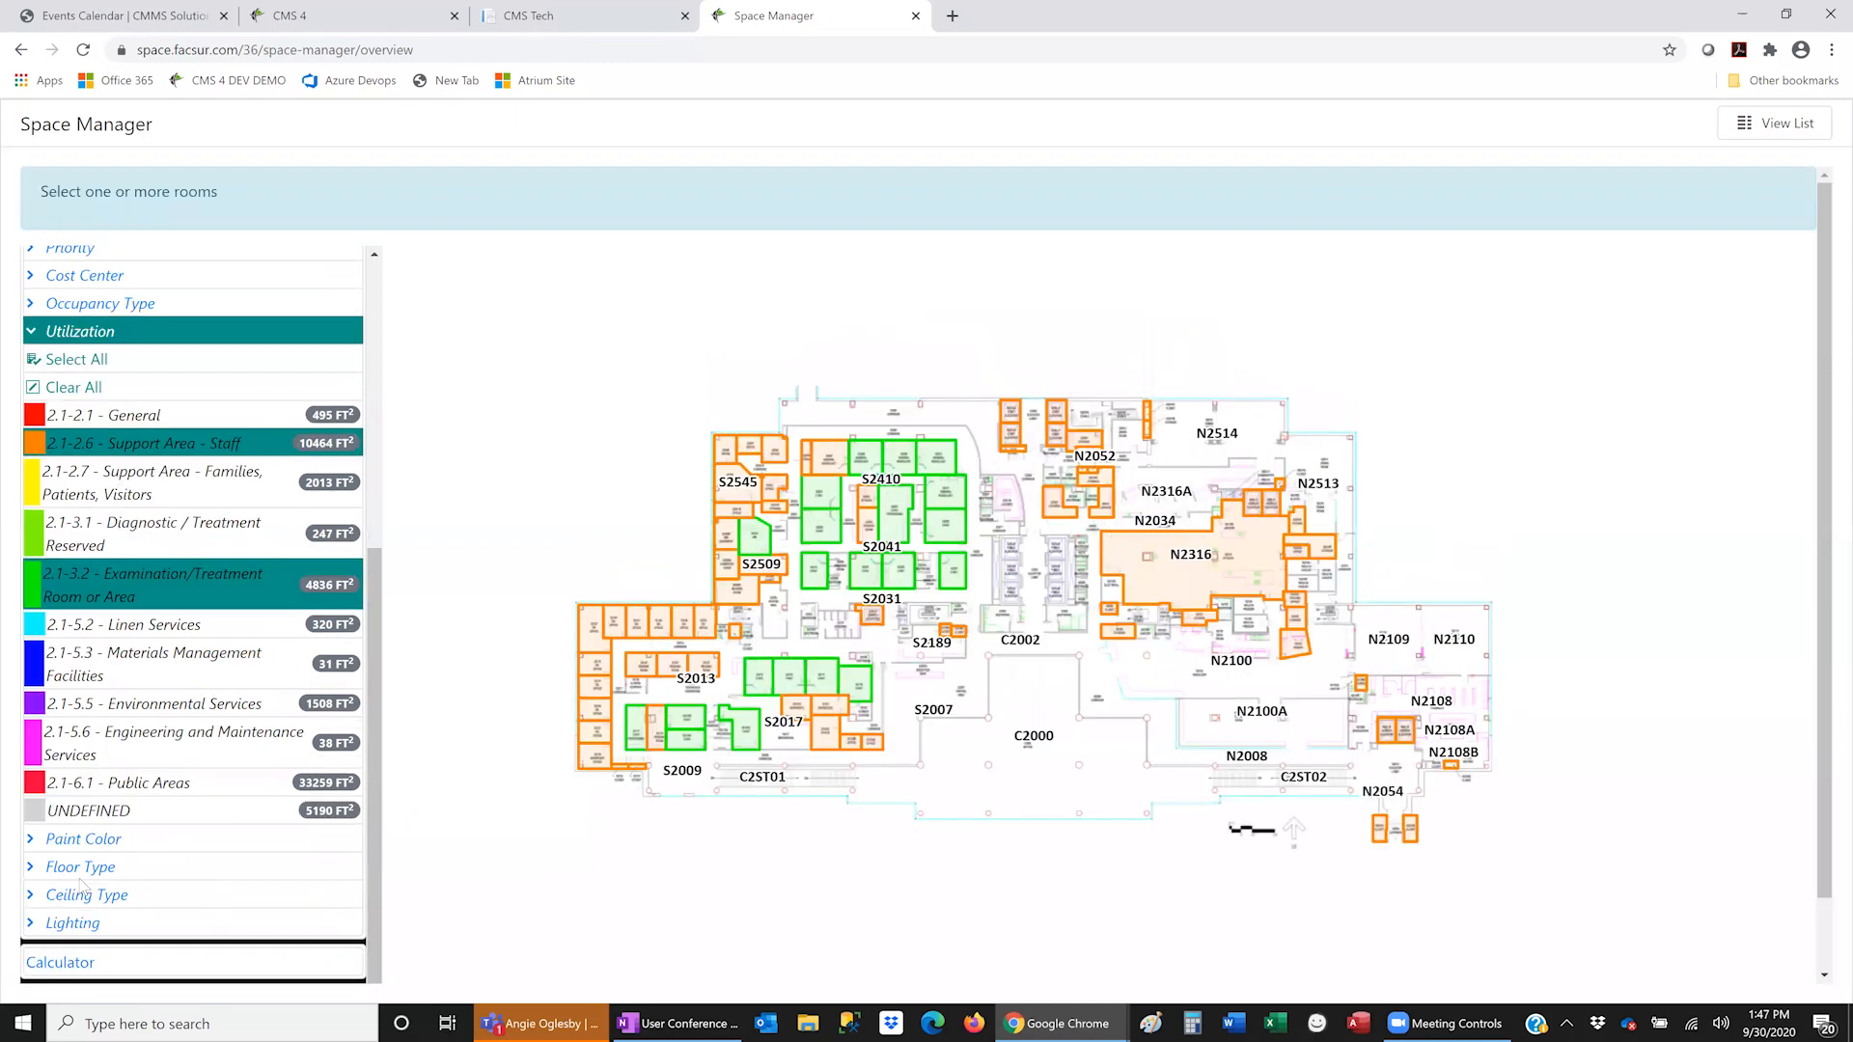
# - Add S2545's neighbour, S2547, the purple room by S2541, S2517B and S2517A, totalling 1118 FT²
pyautogui.click(728, 450)
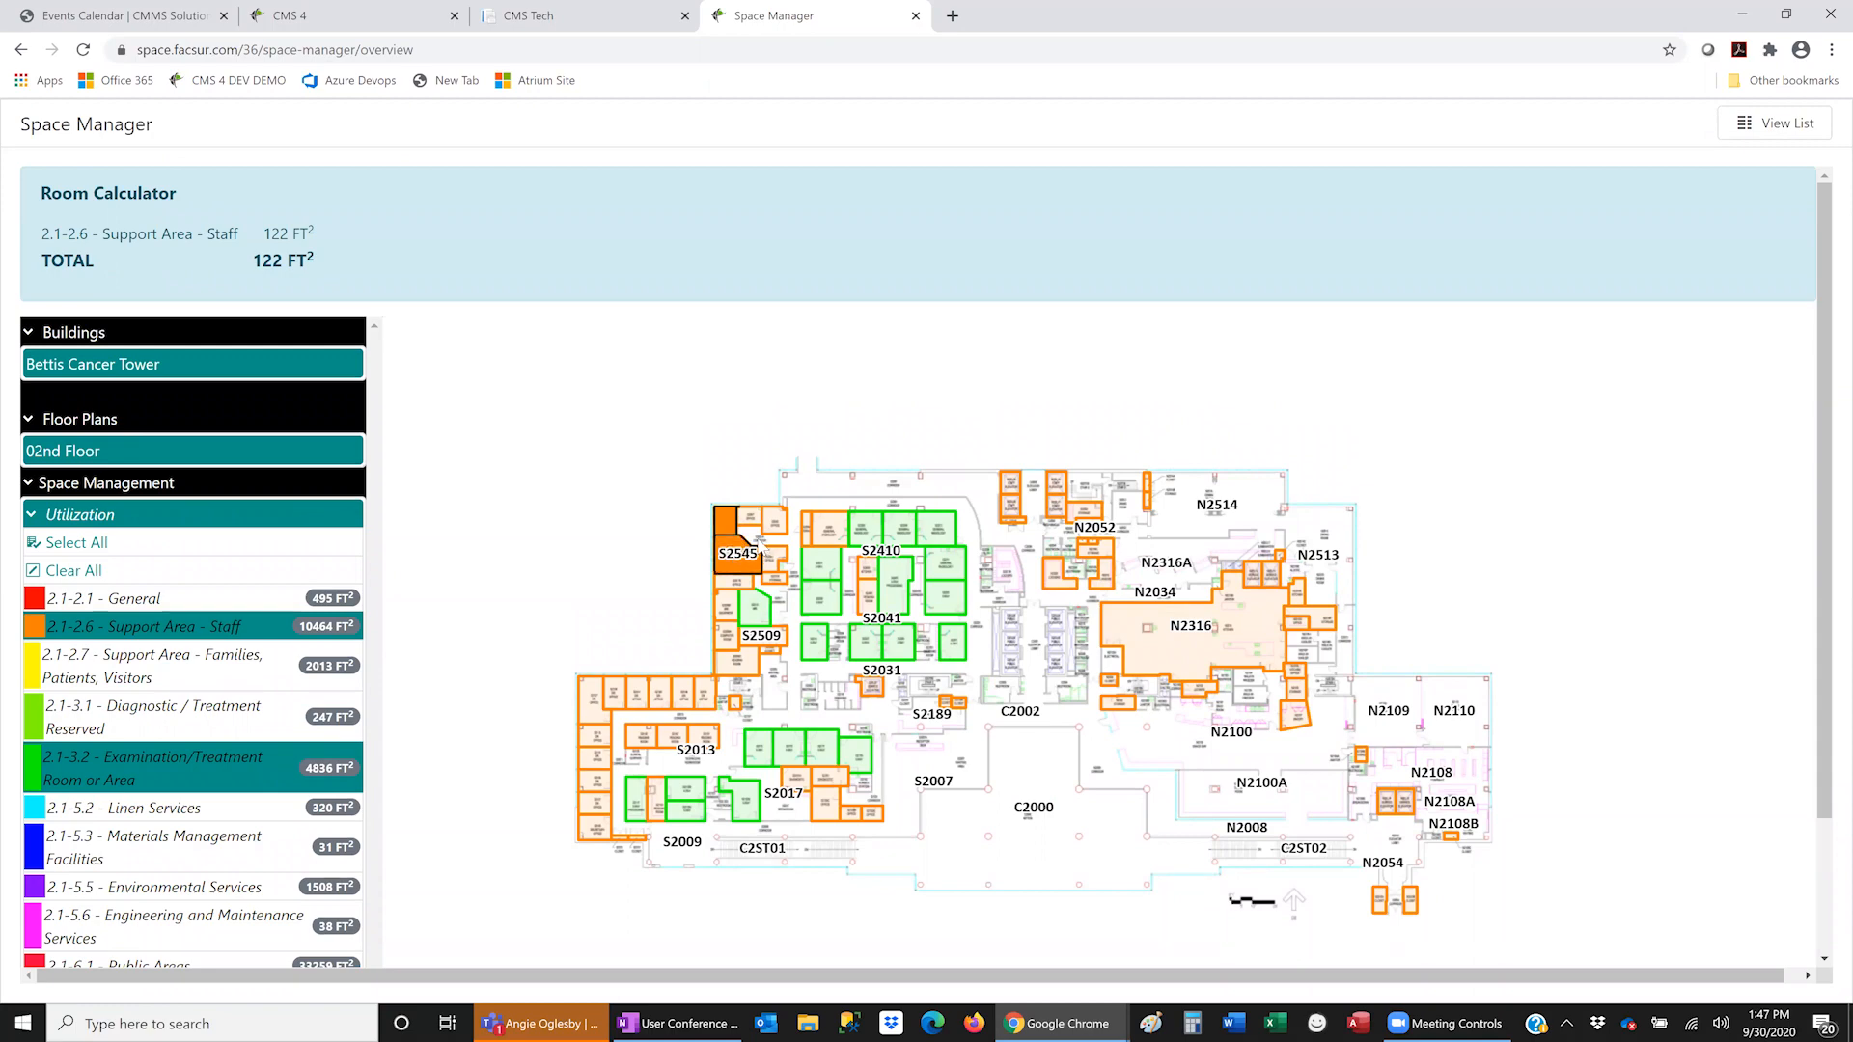
pyautogui.click(762, 543)
pyautogui.scroll(3, 780, 552)
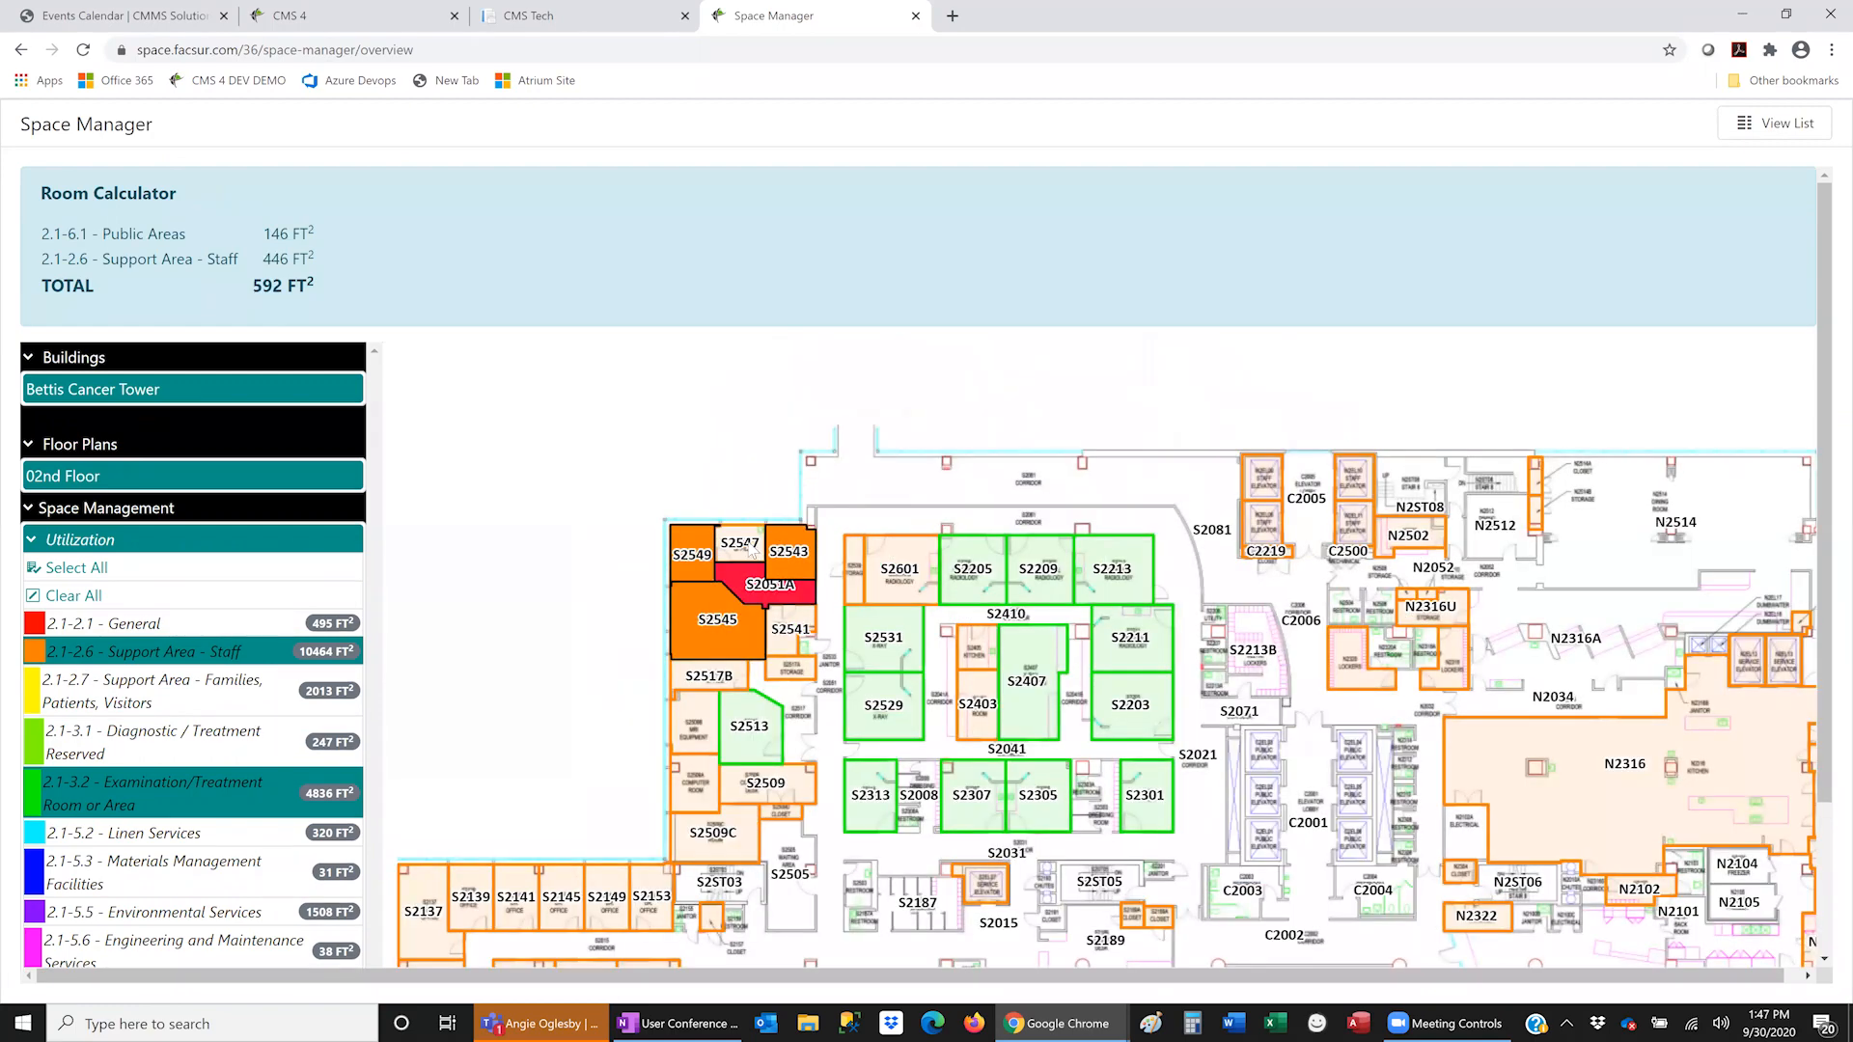
pyautogui.doubleClick(747, 542)
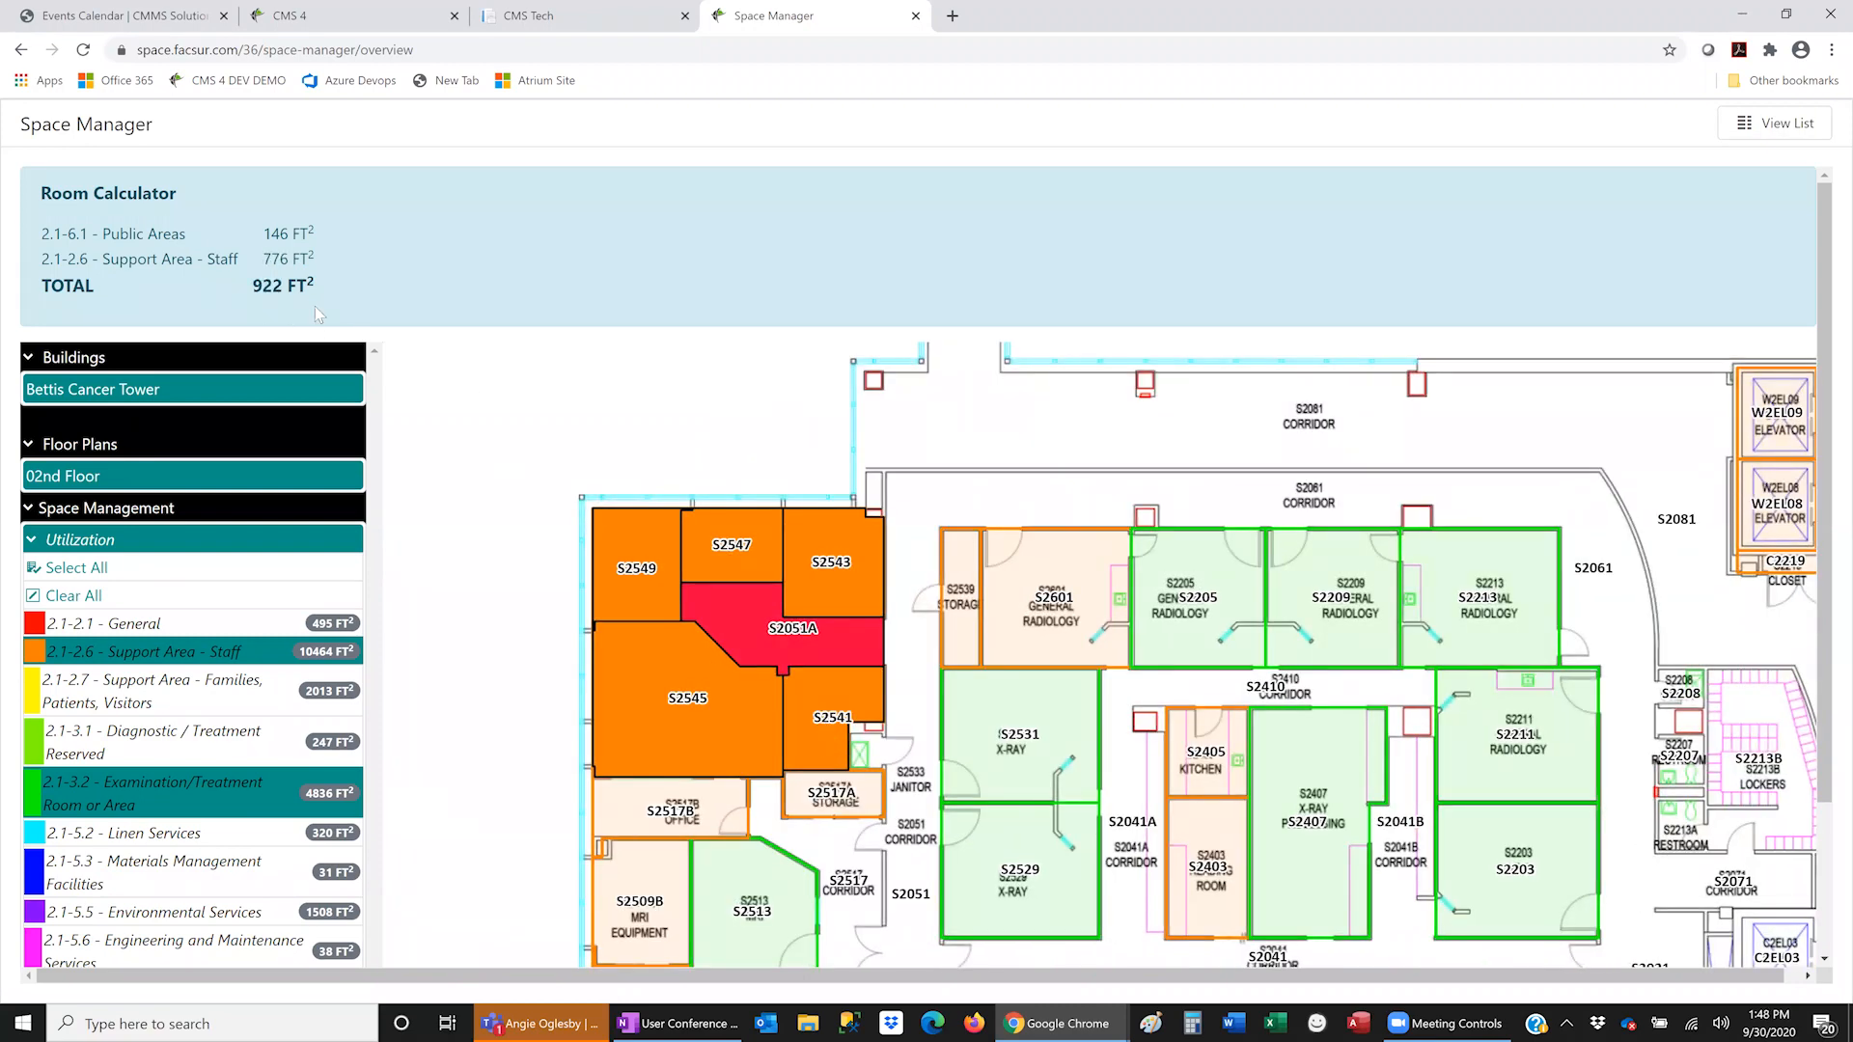
pyautogui.click(876, 760)
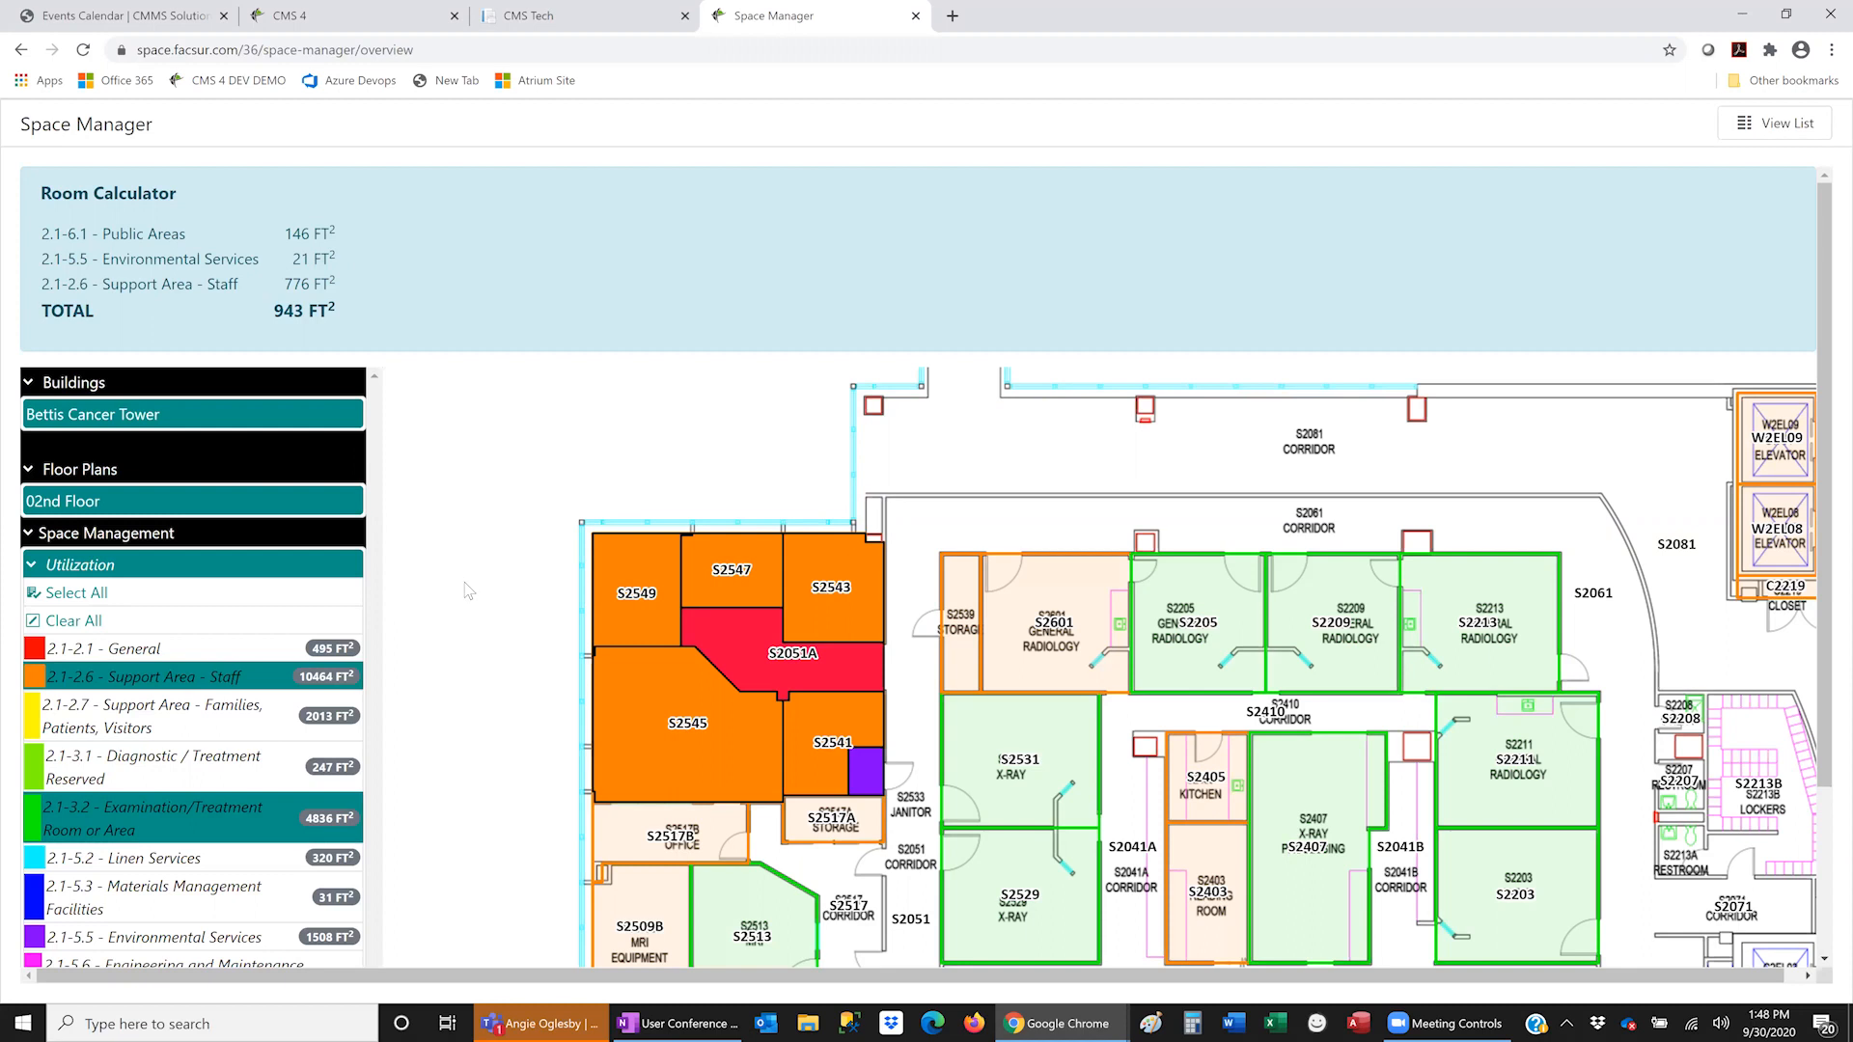
pyautogui.click(679, 825)
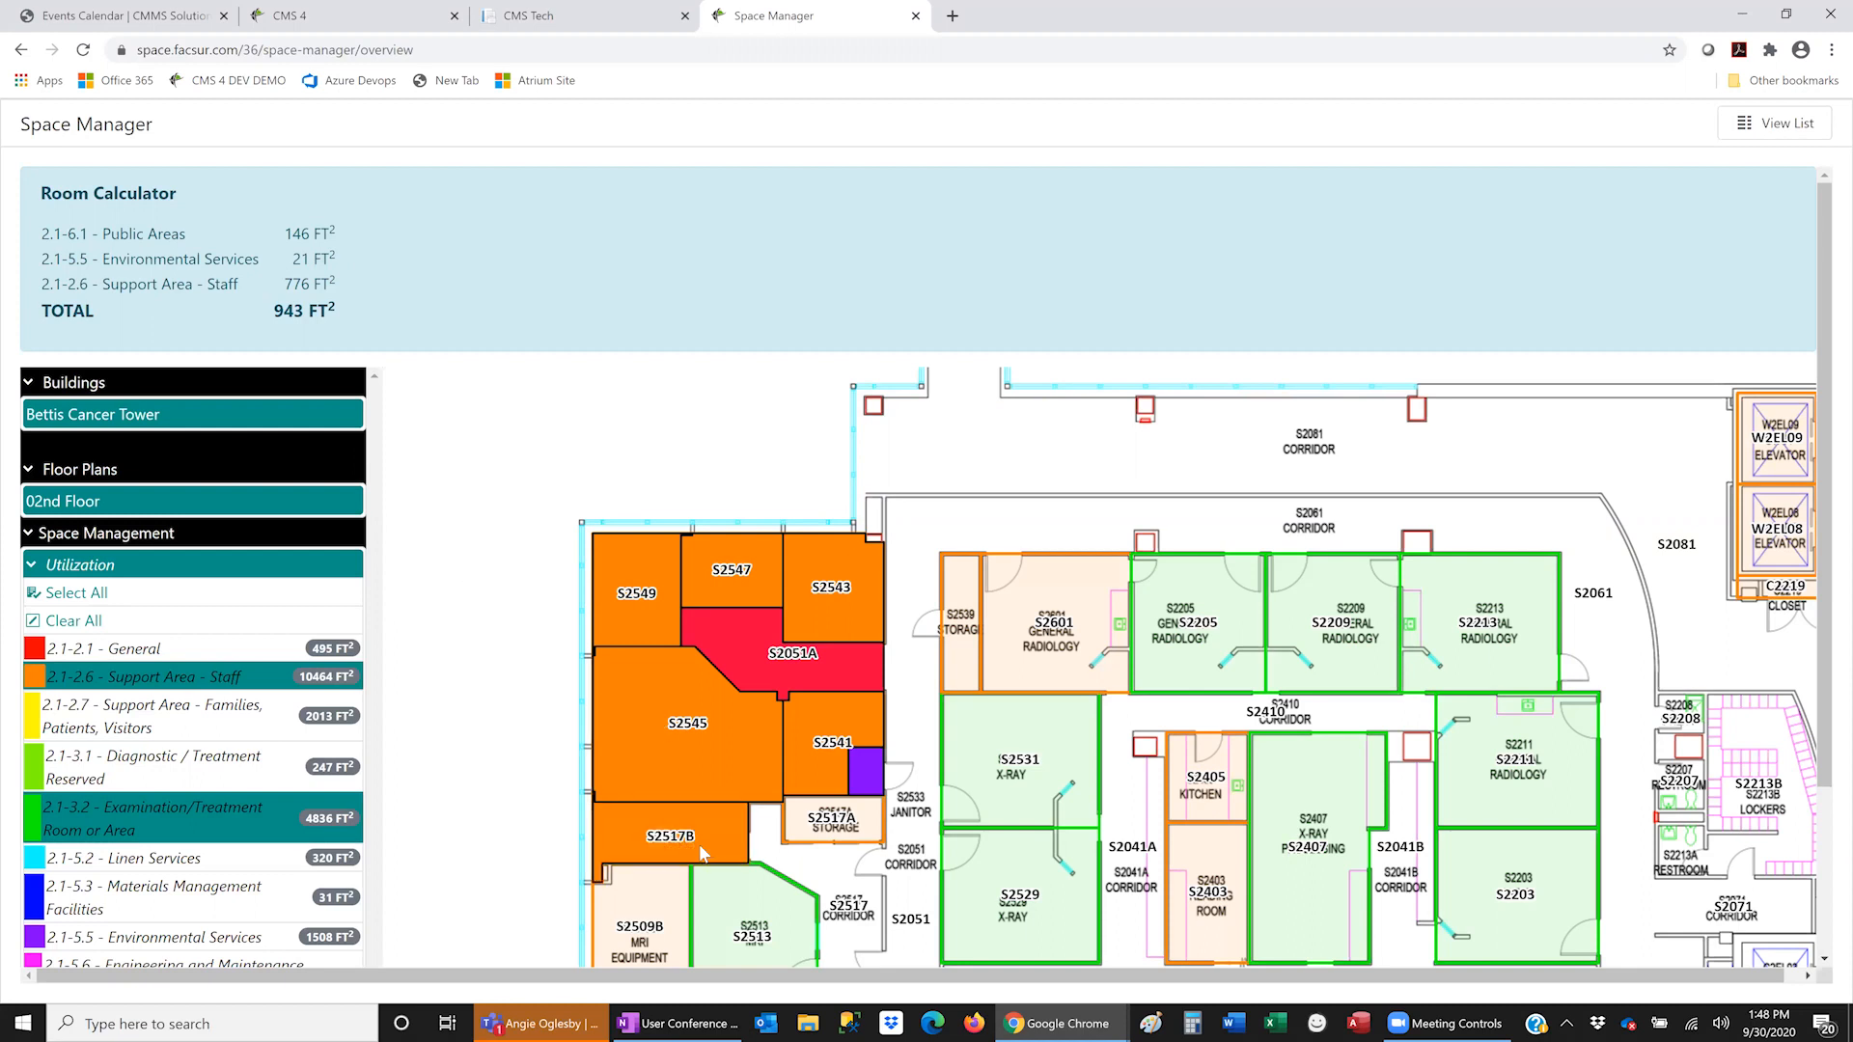
pyautogui.click(840, 830)
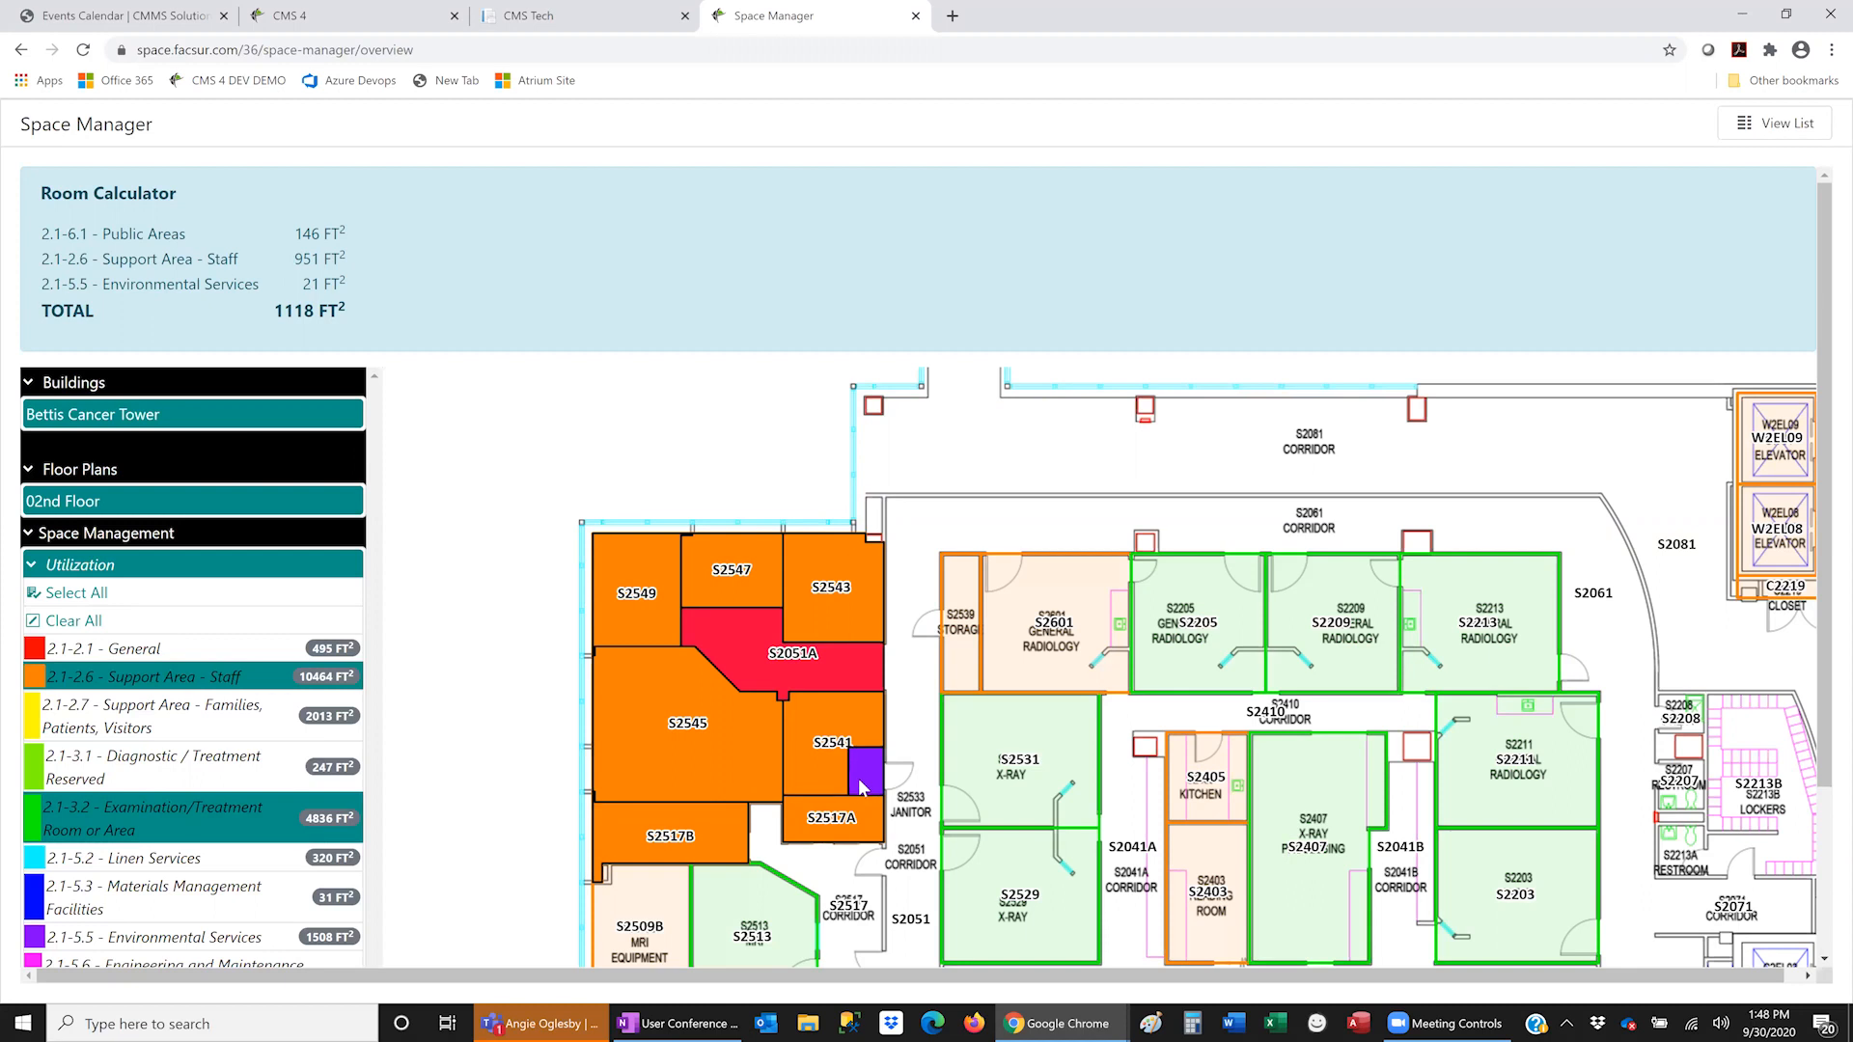
pyautogui.scroll(-1, 352, 590)
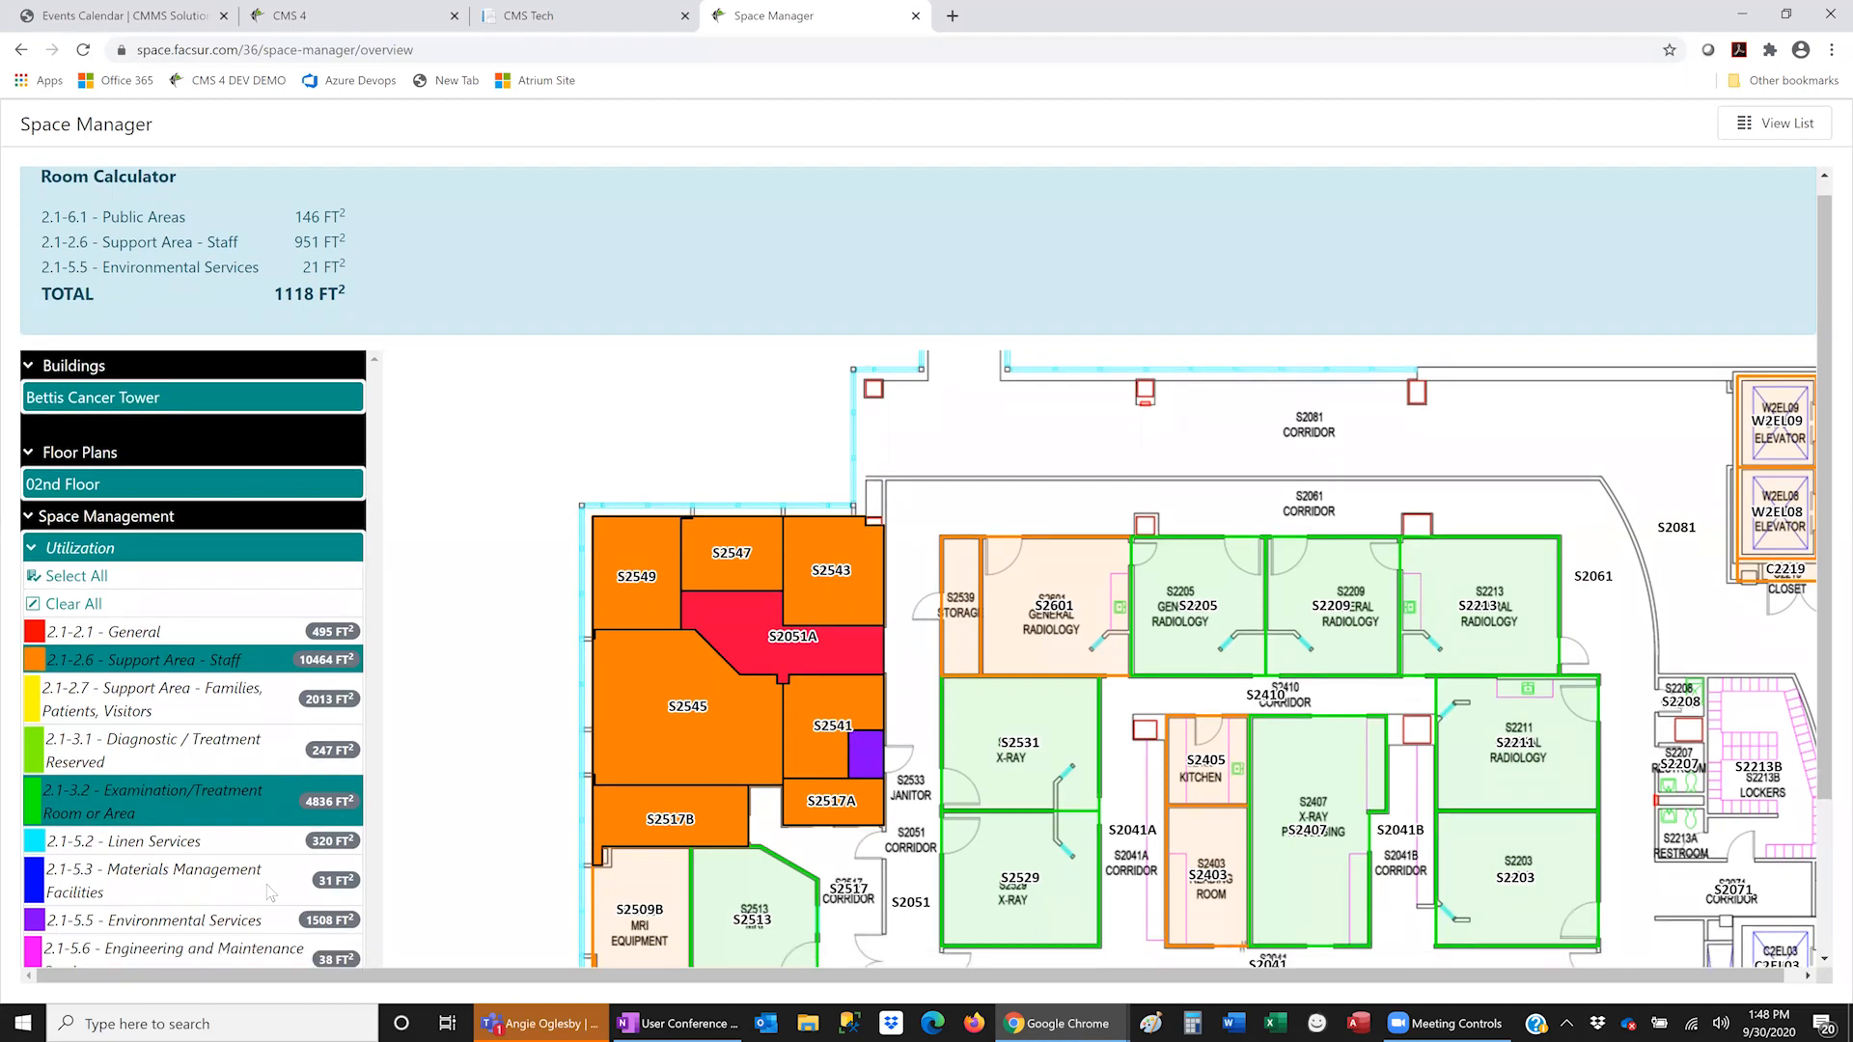
pyautogui.scroll(-2, 207, 888)
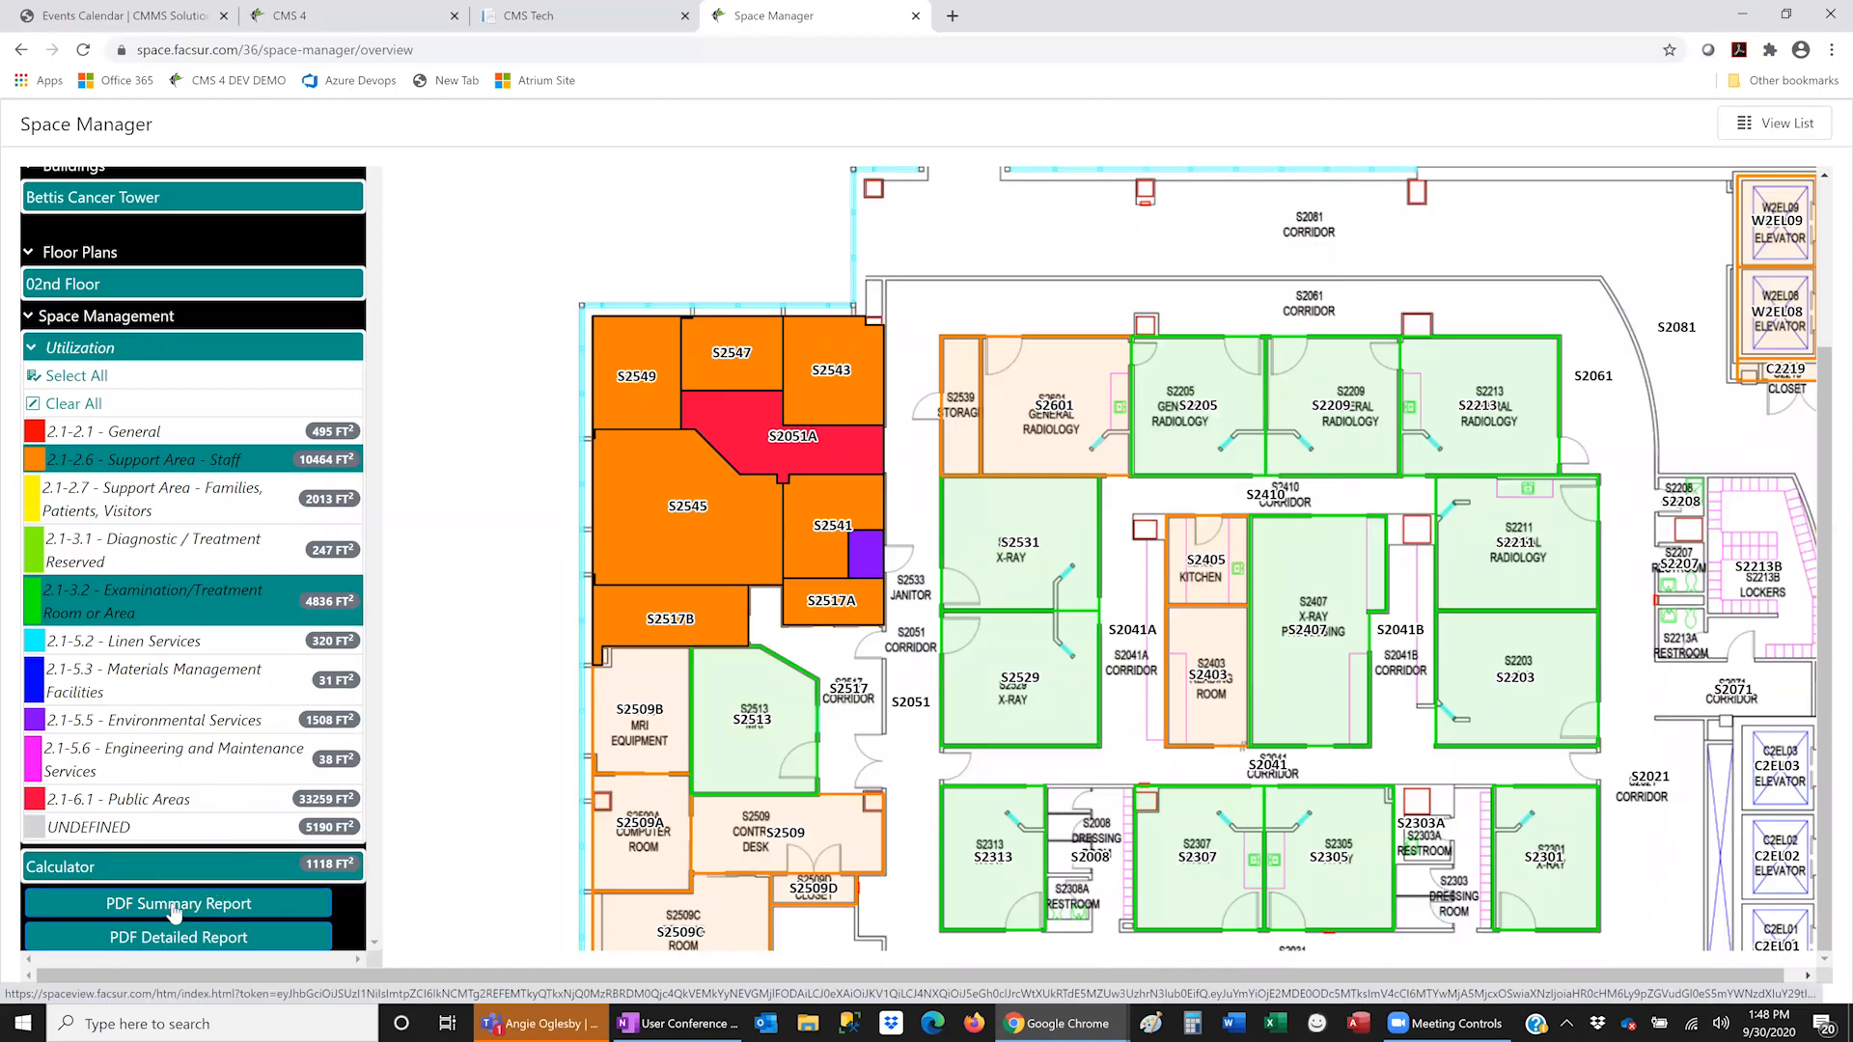
# - Generate the 02nd Floor PDF Summary Report (1,118.11 sq ft) and page through it in Acrobat Reader
pyautogui.click(174, 907)
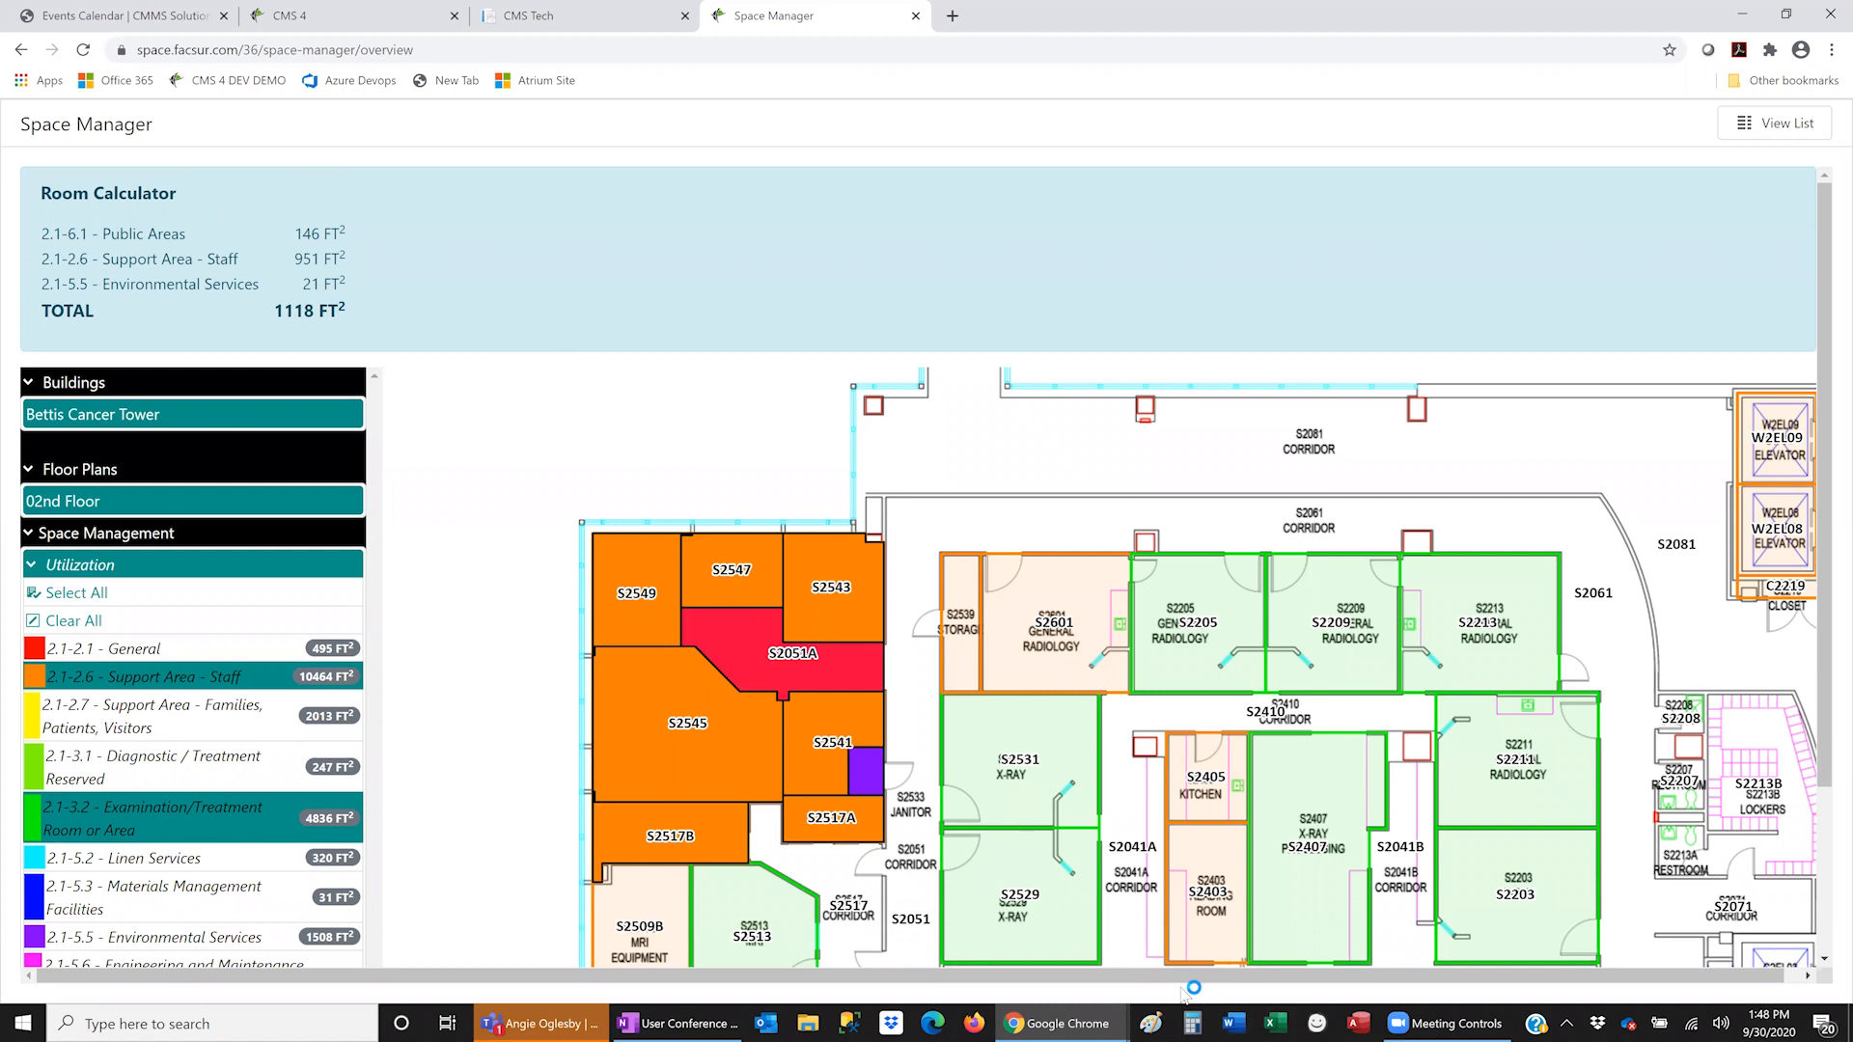
pyautogui.click(952, 828)
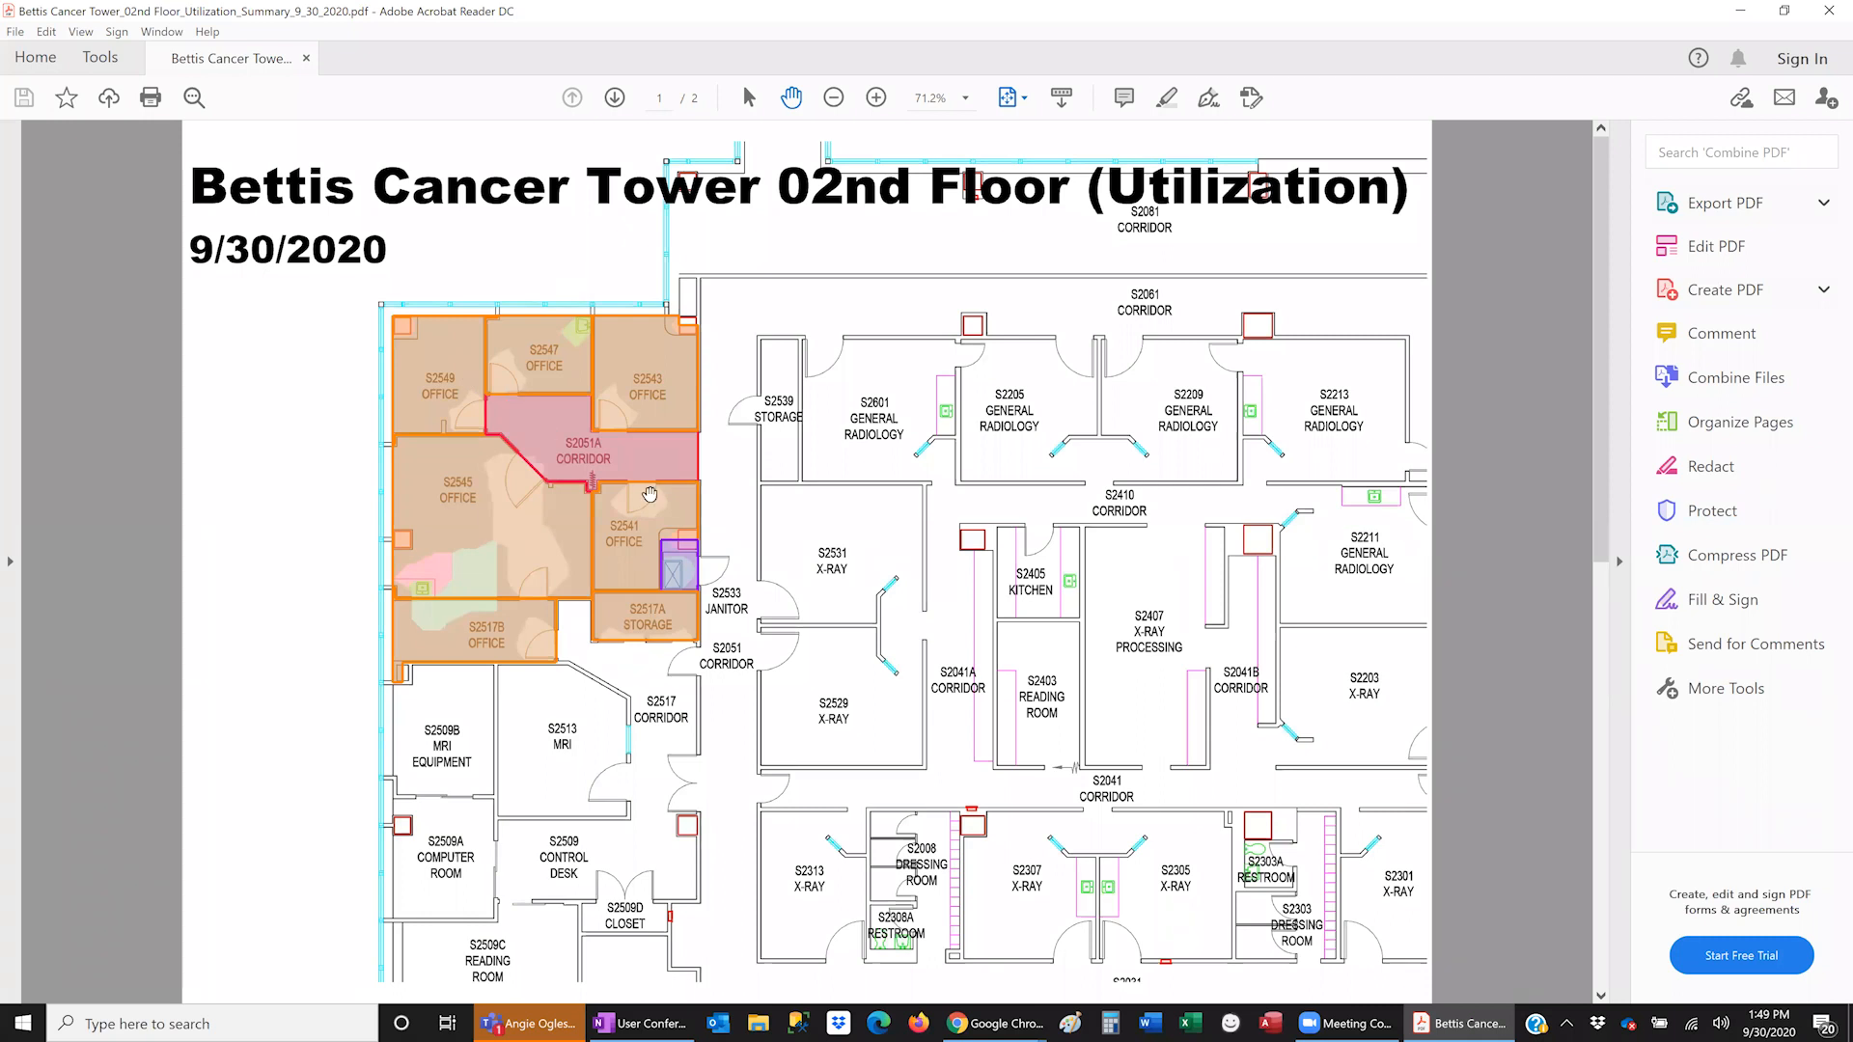
pyautogui.scroll(-1, 567, 232)
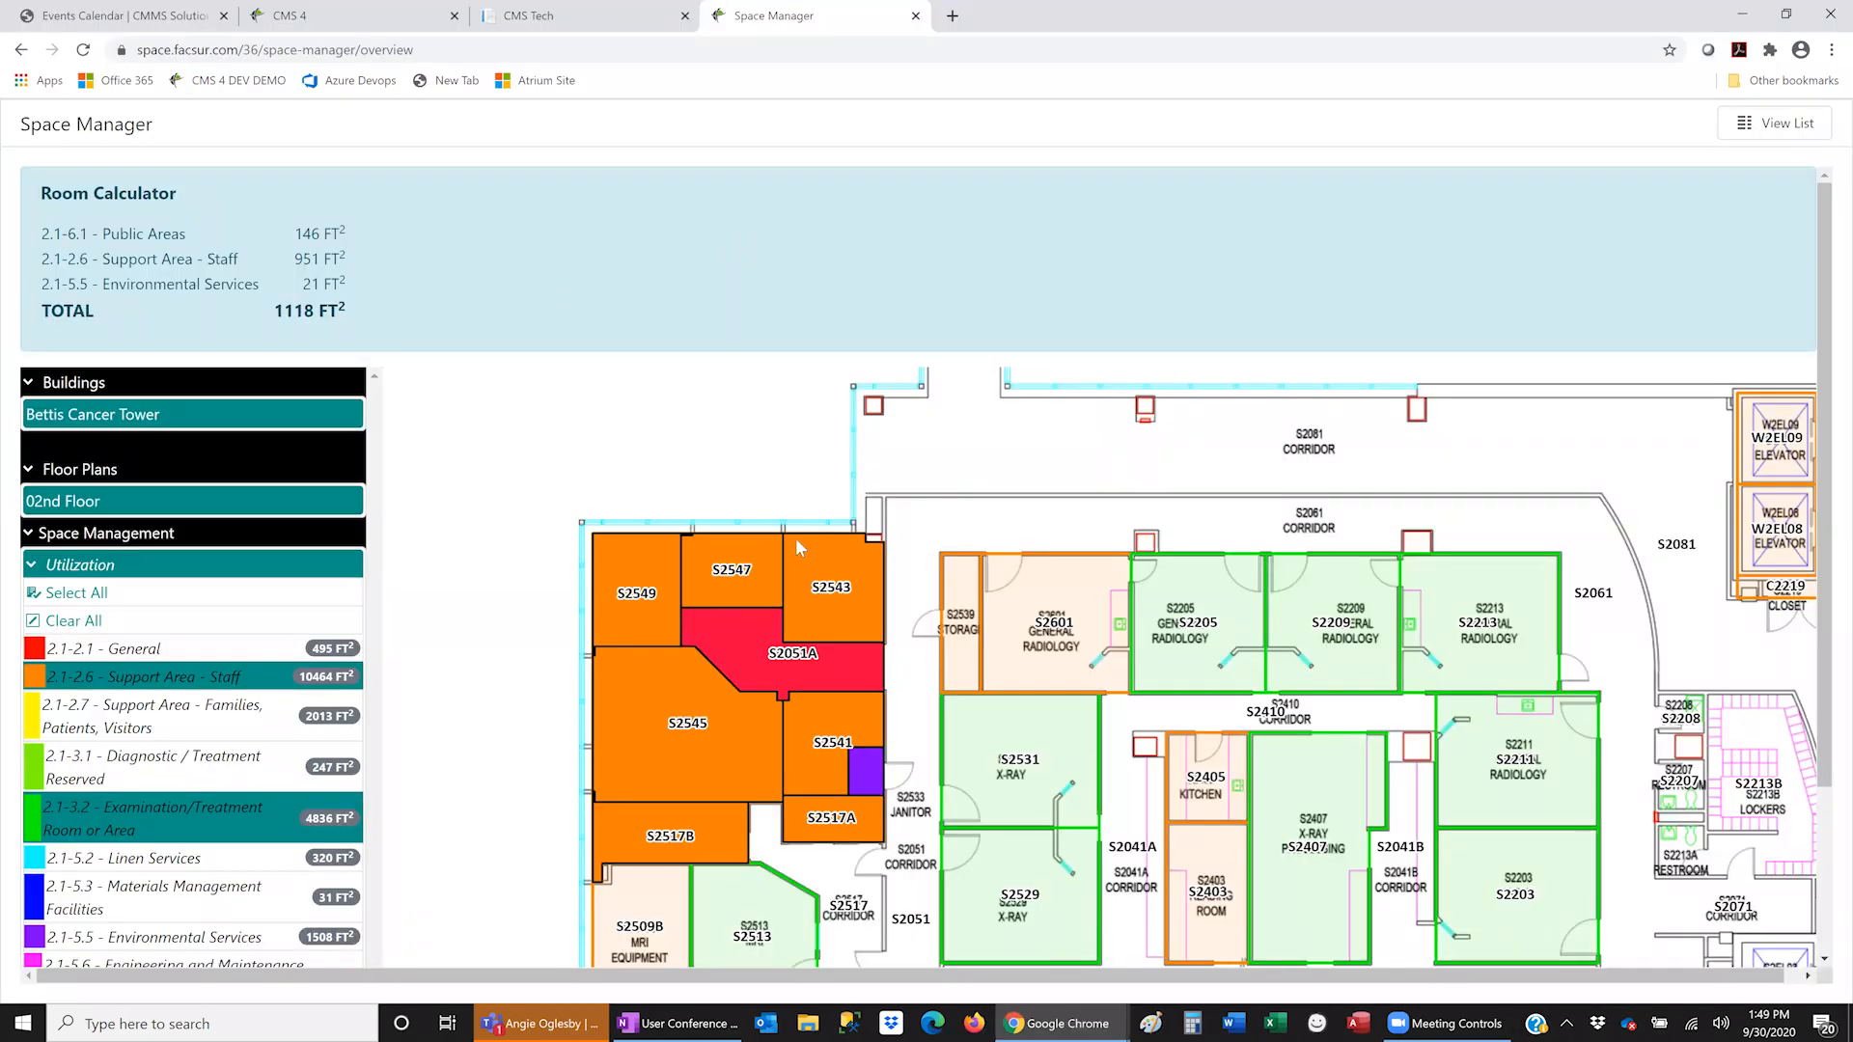
# - Clear the calculator, then view room S2513's Edit Location details (MRI, Occupied, 216.3681 sq ft) and cancel
pyautogui.scroll(-2, 619, 617)
pyautogui.moveTo(1052, 737); pyautogui.dragTo(965, 613)
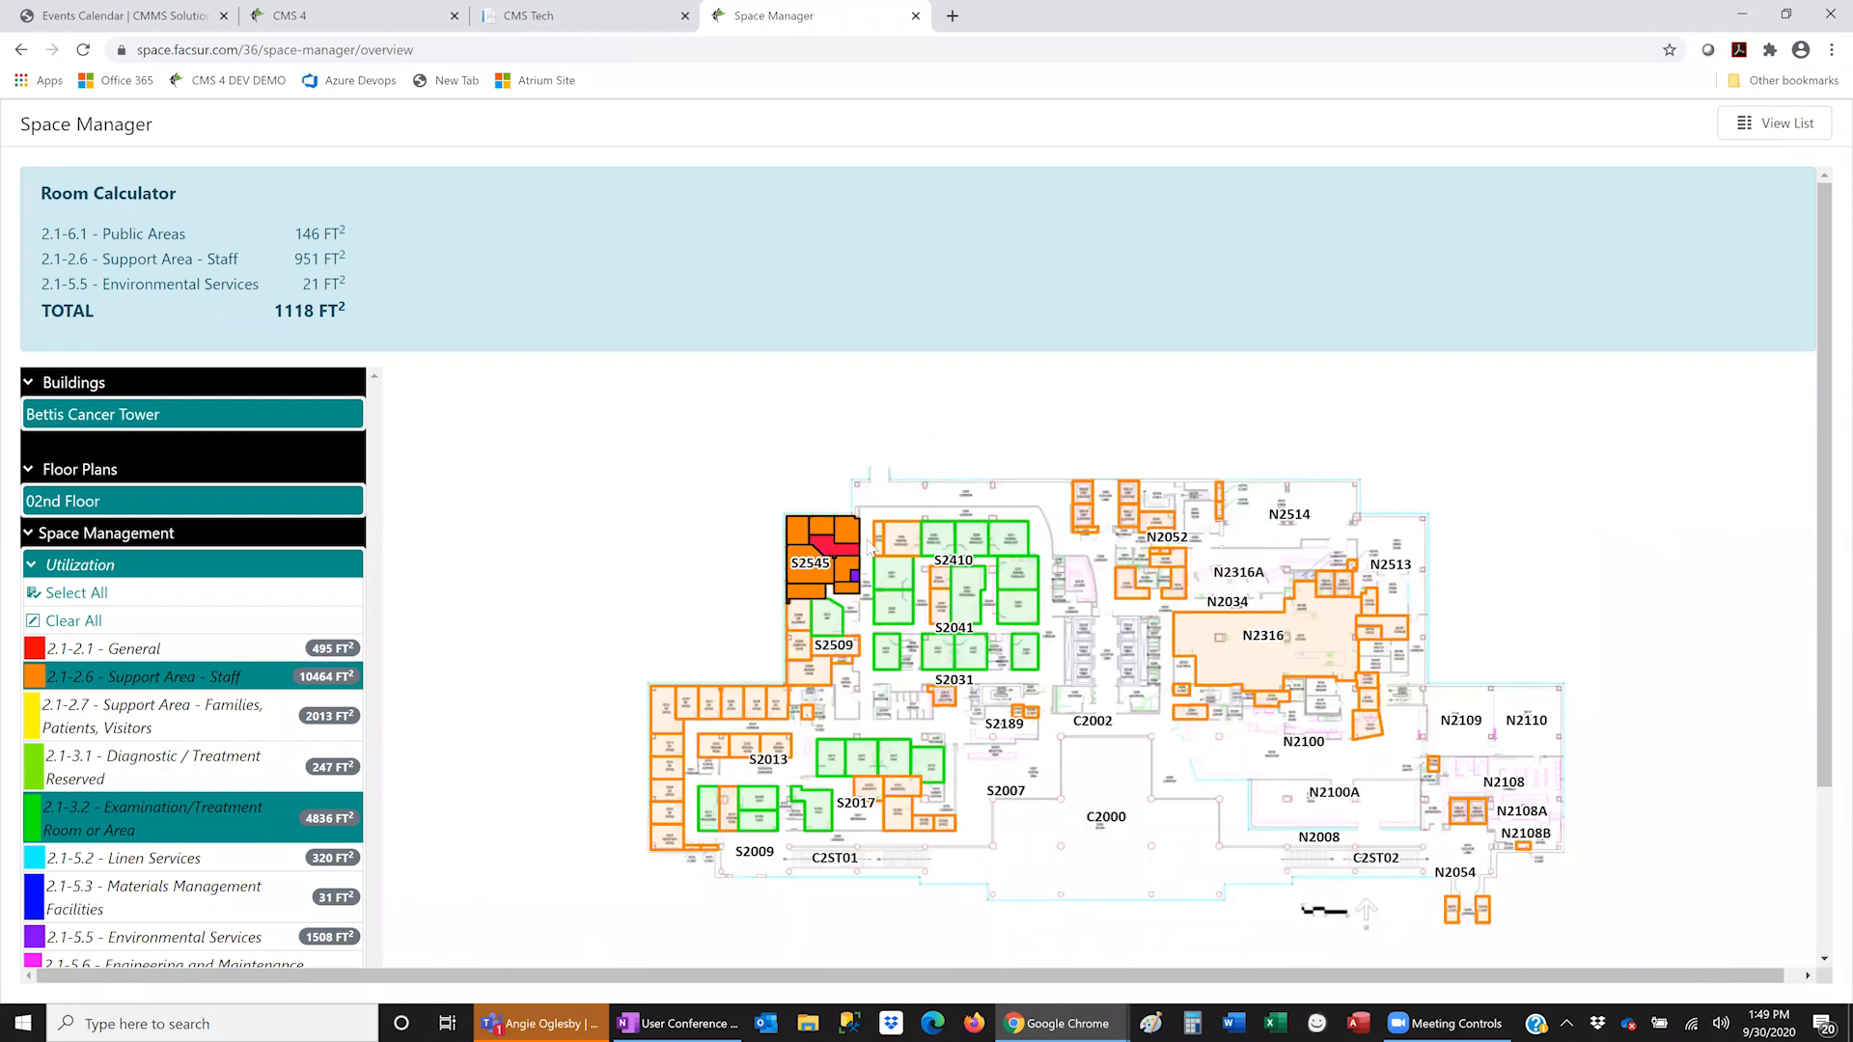
pyautogui.scroll(2, 859, 666)
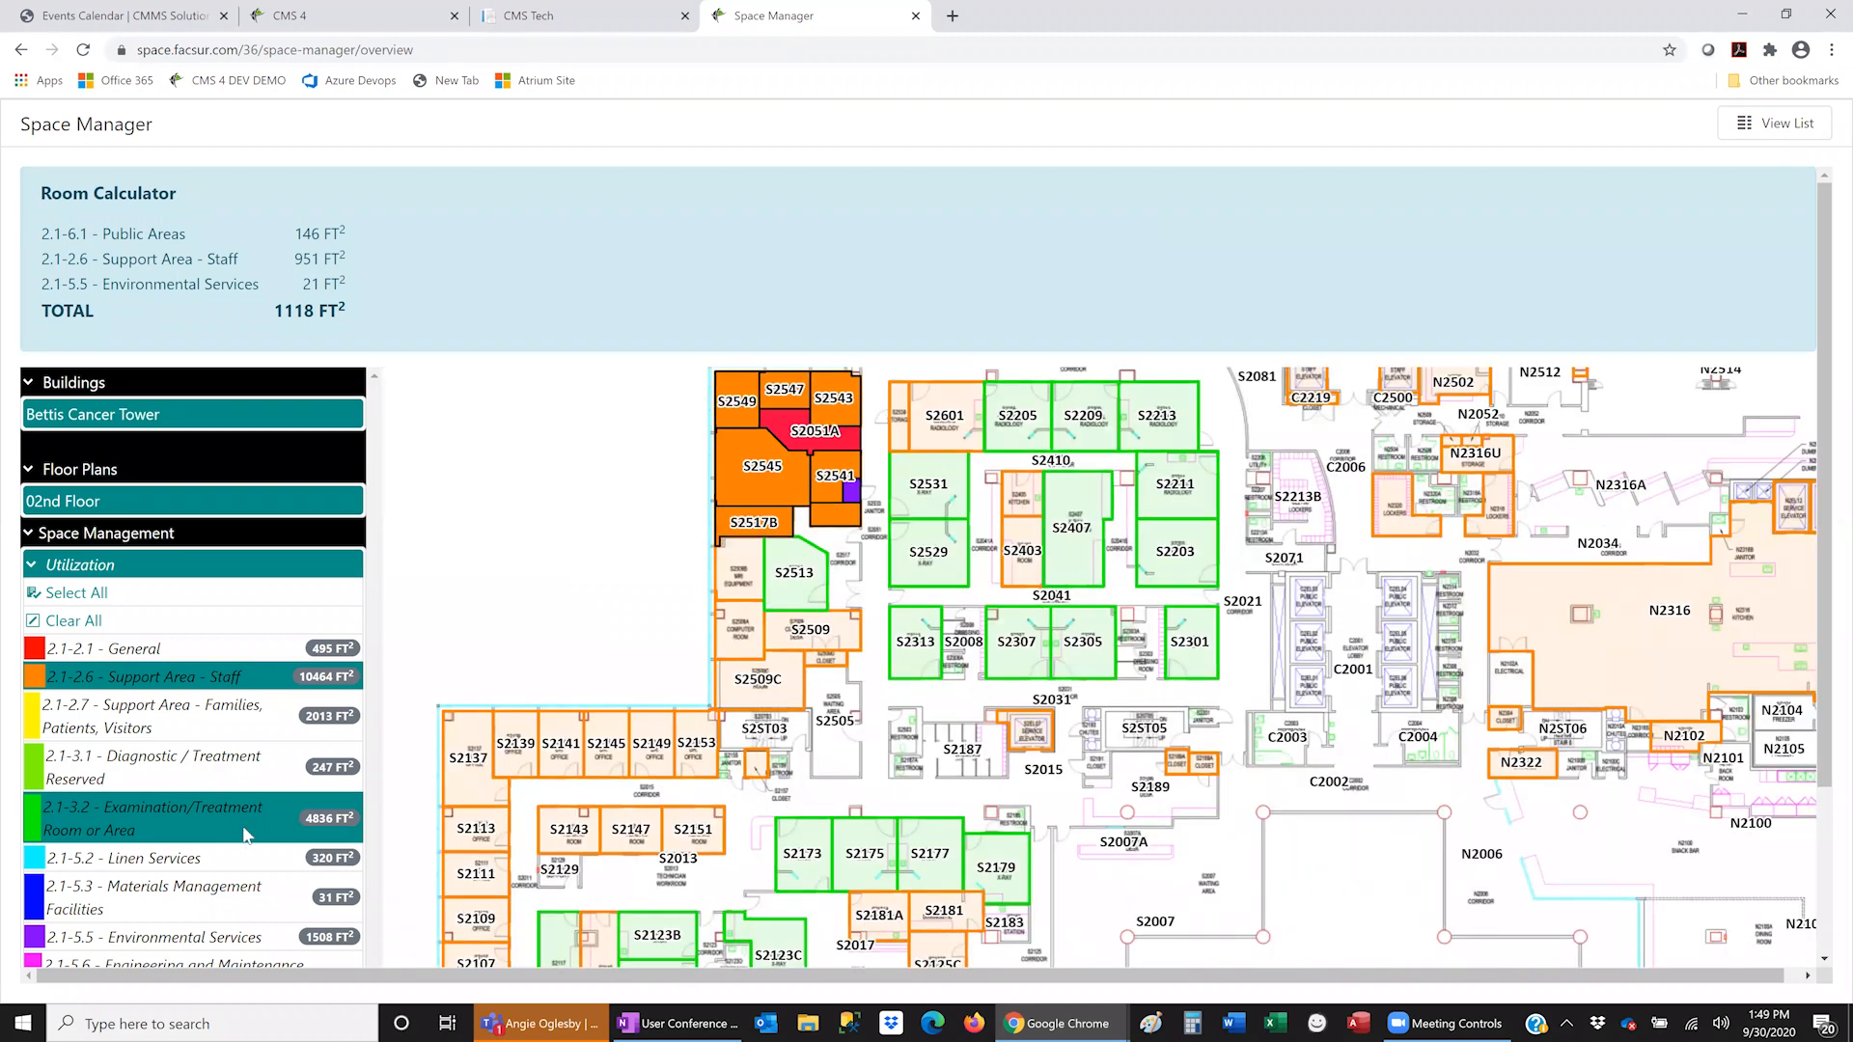
pyautogui.scroll(-2, 81, 883)
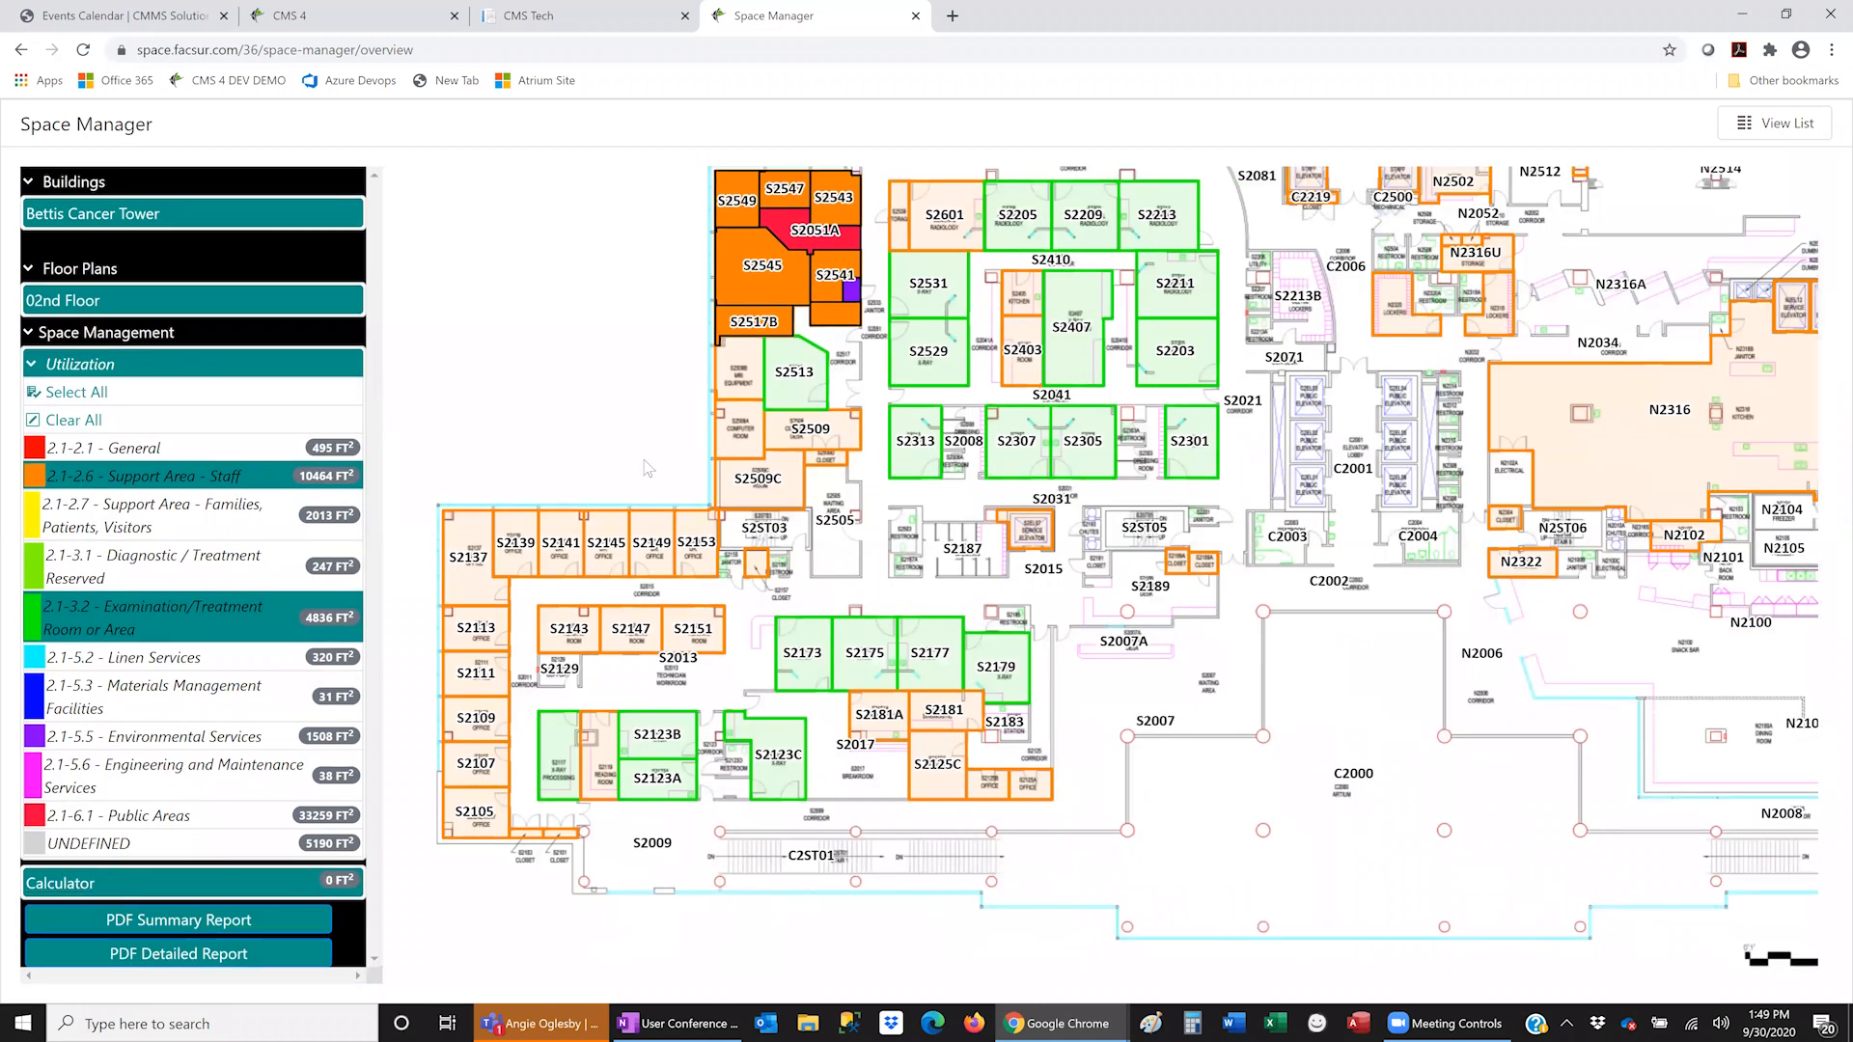
pyautogui.click(789, 496)
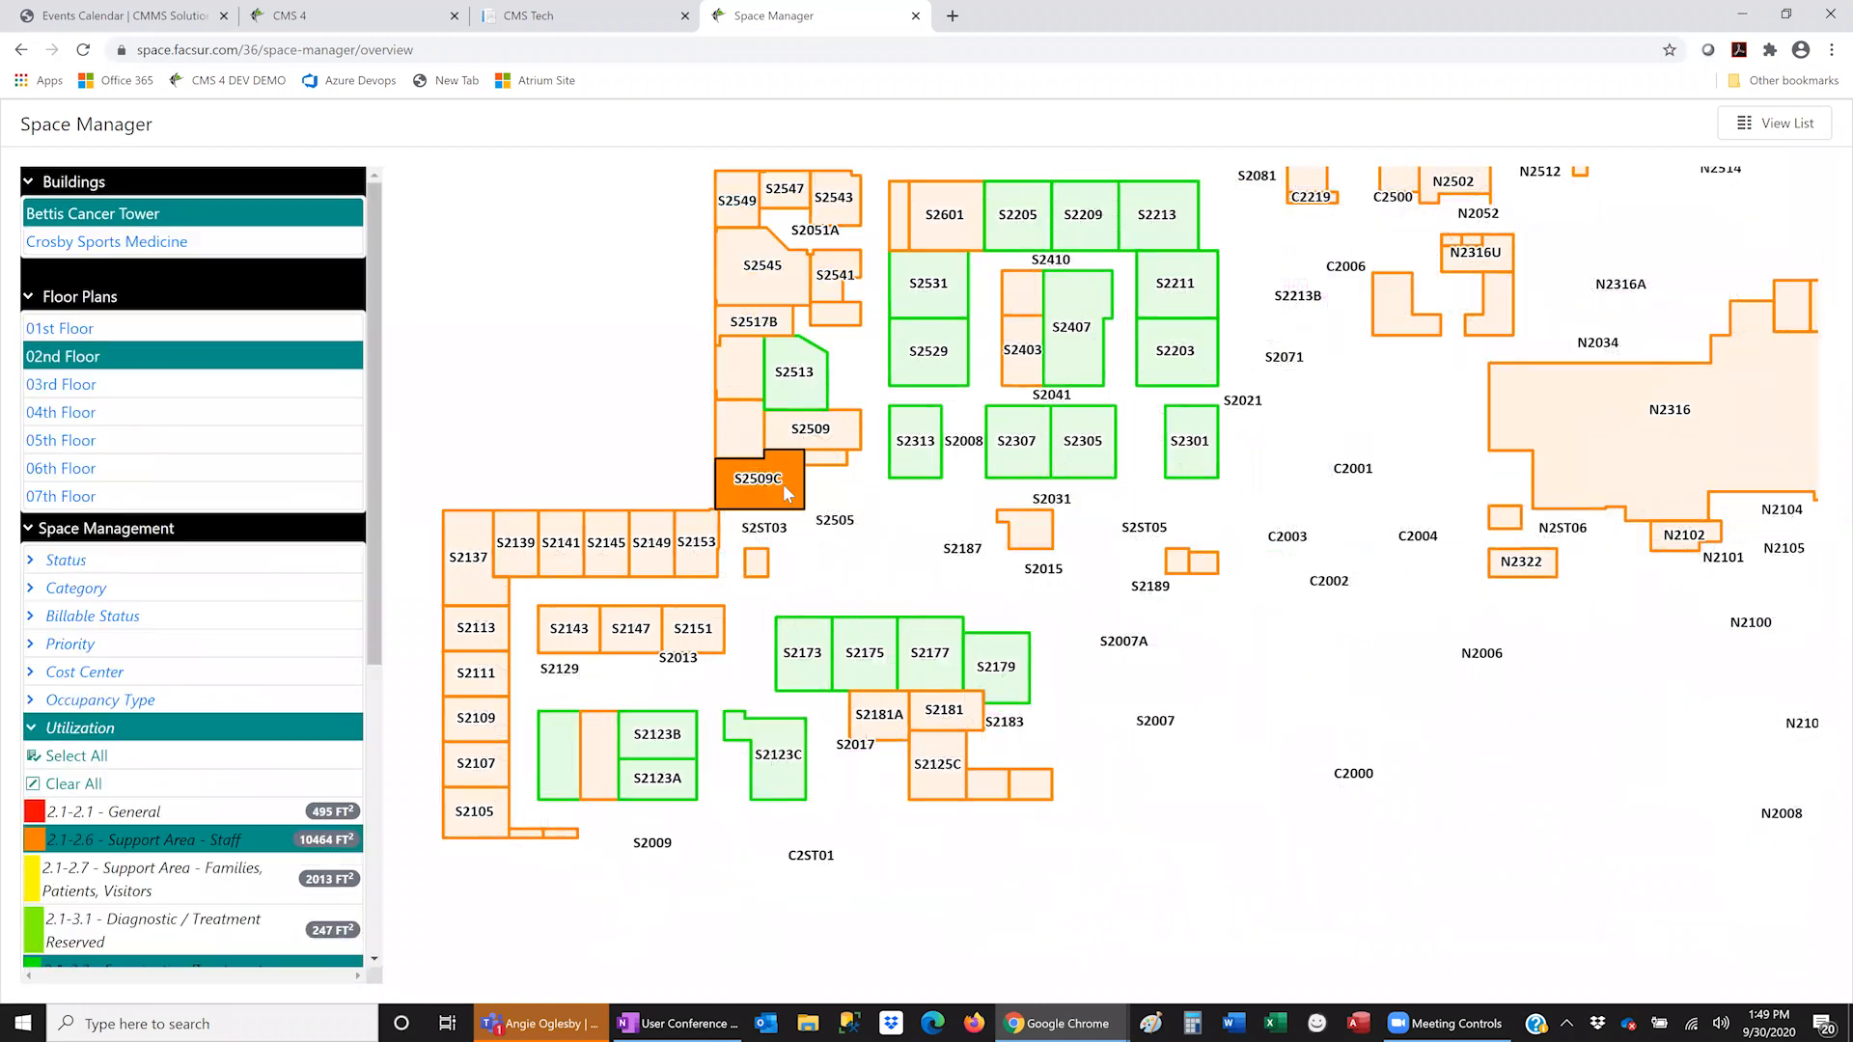
pyautogui.doubleClick(802, 388)
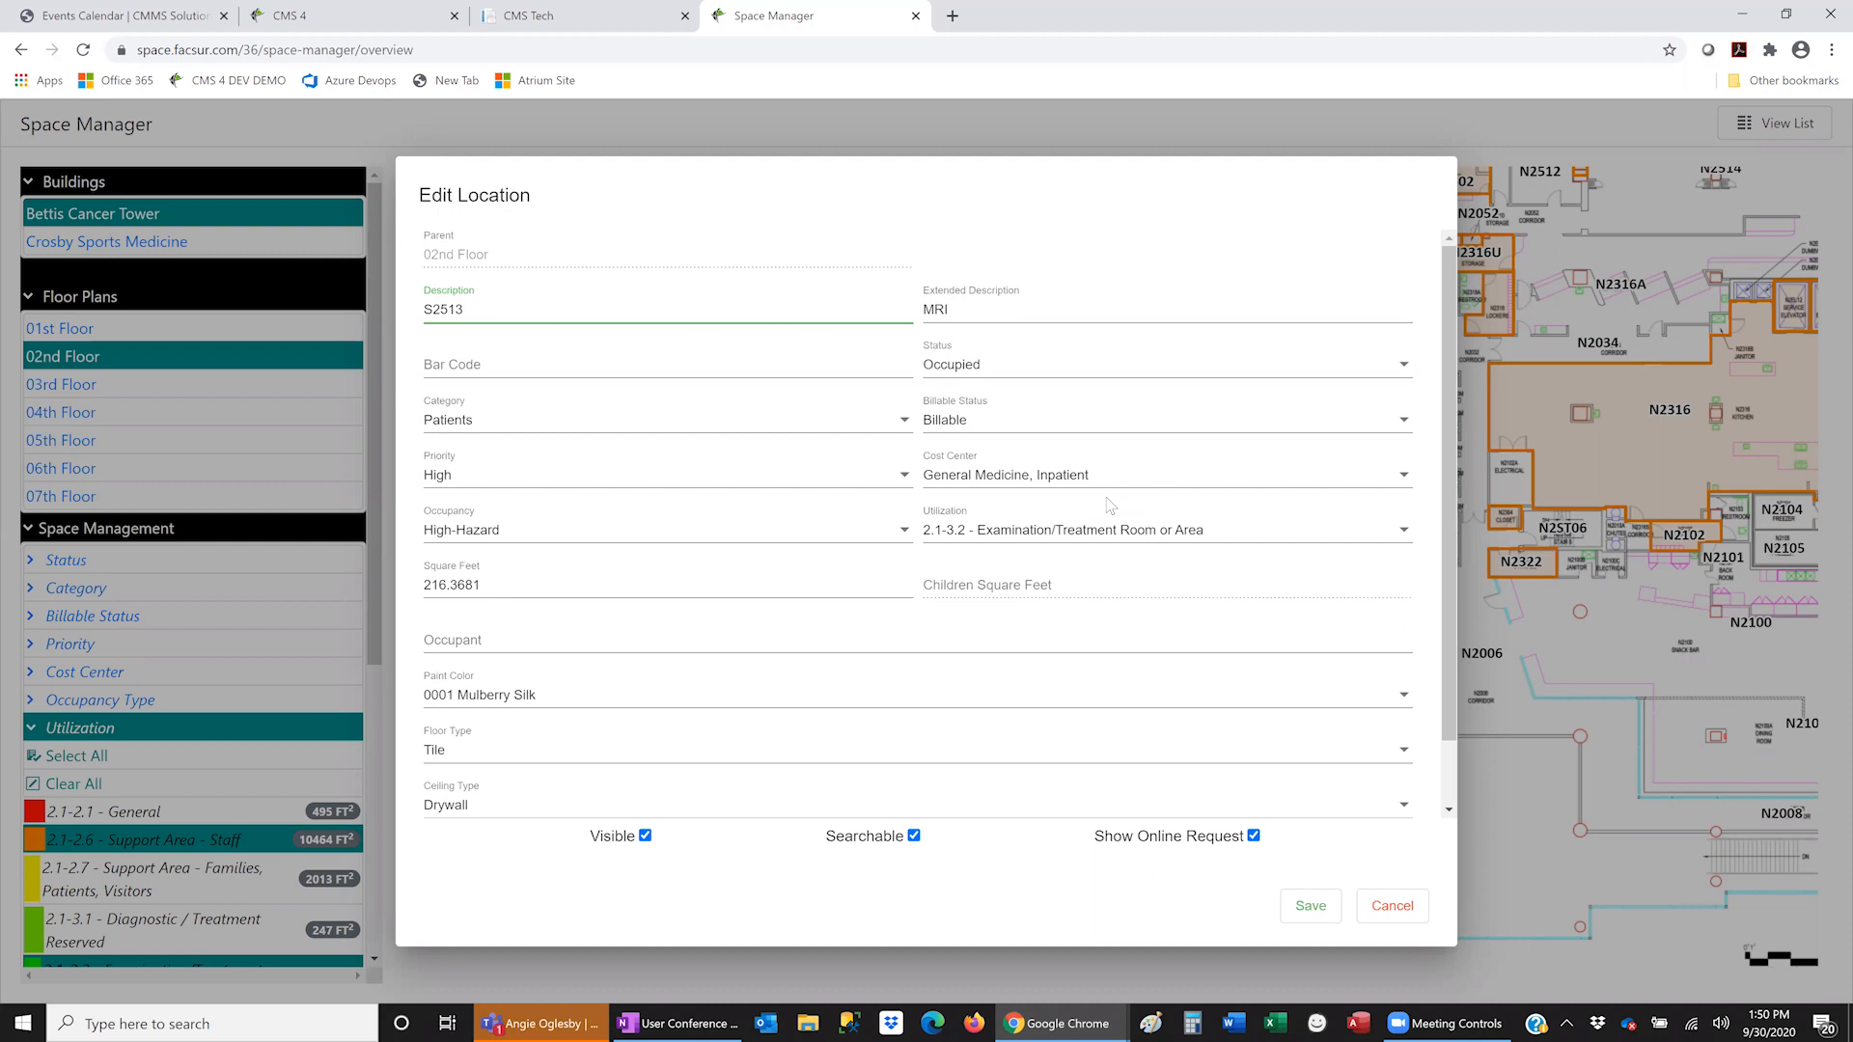
pyautogui.click(1393, 906)
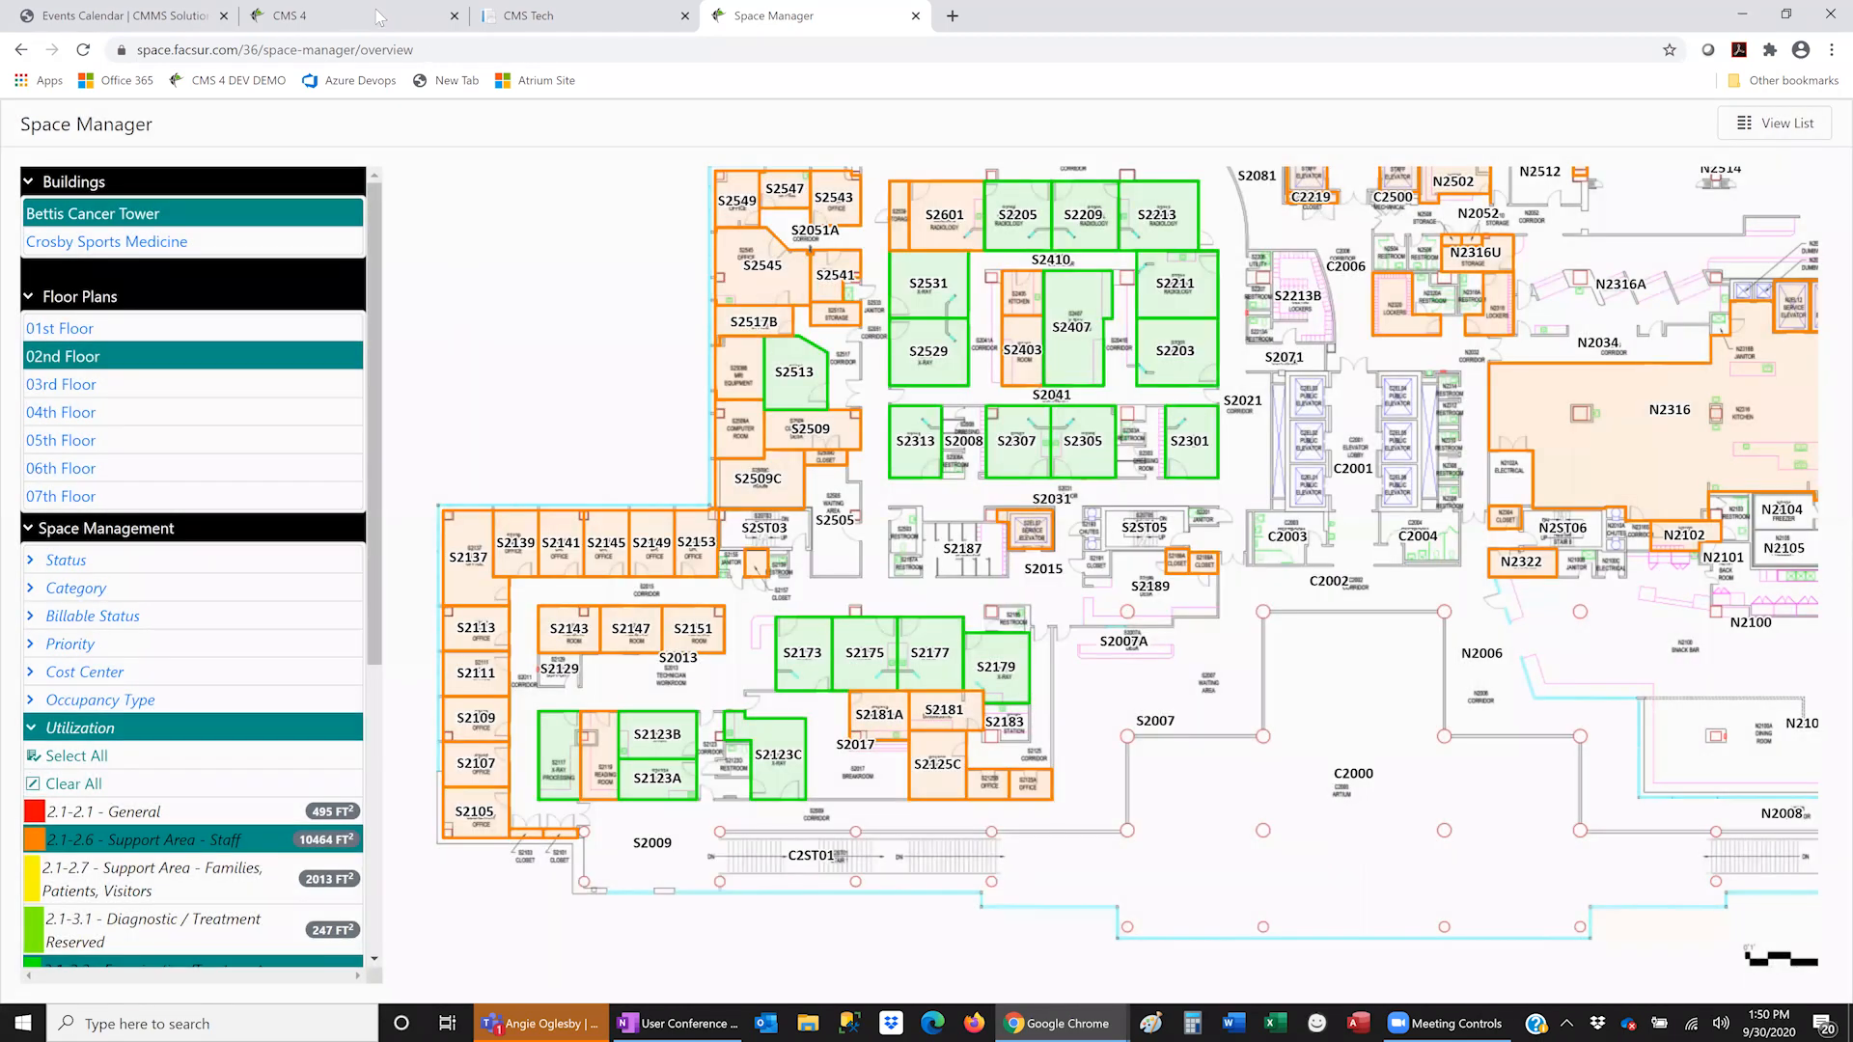
# - Switch to CMS 4 and open the Customer Satisfaction analytics dashboard
pyautogui.click(379, 17)
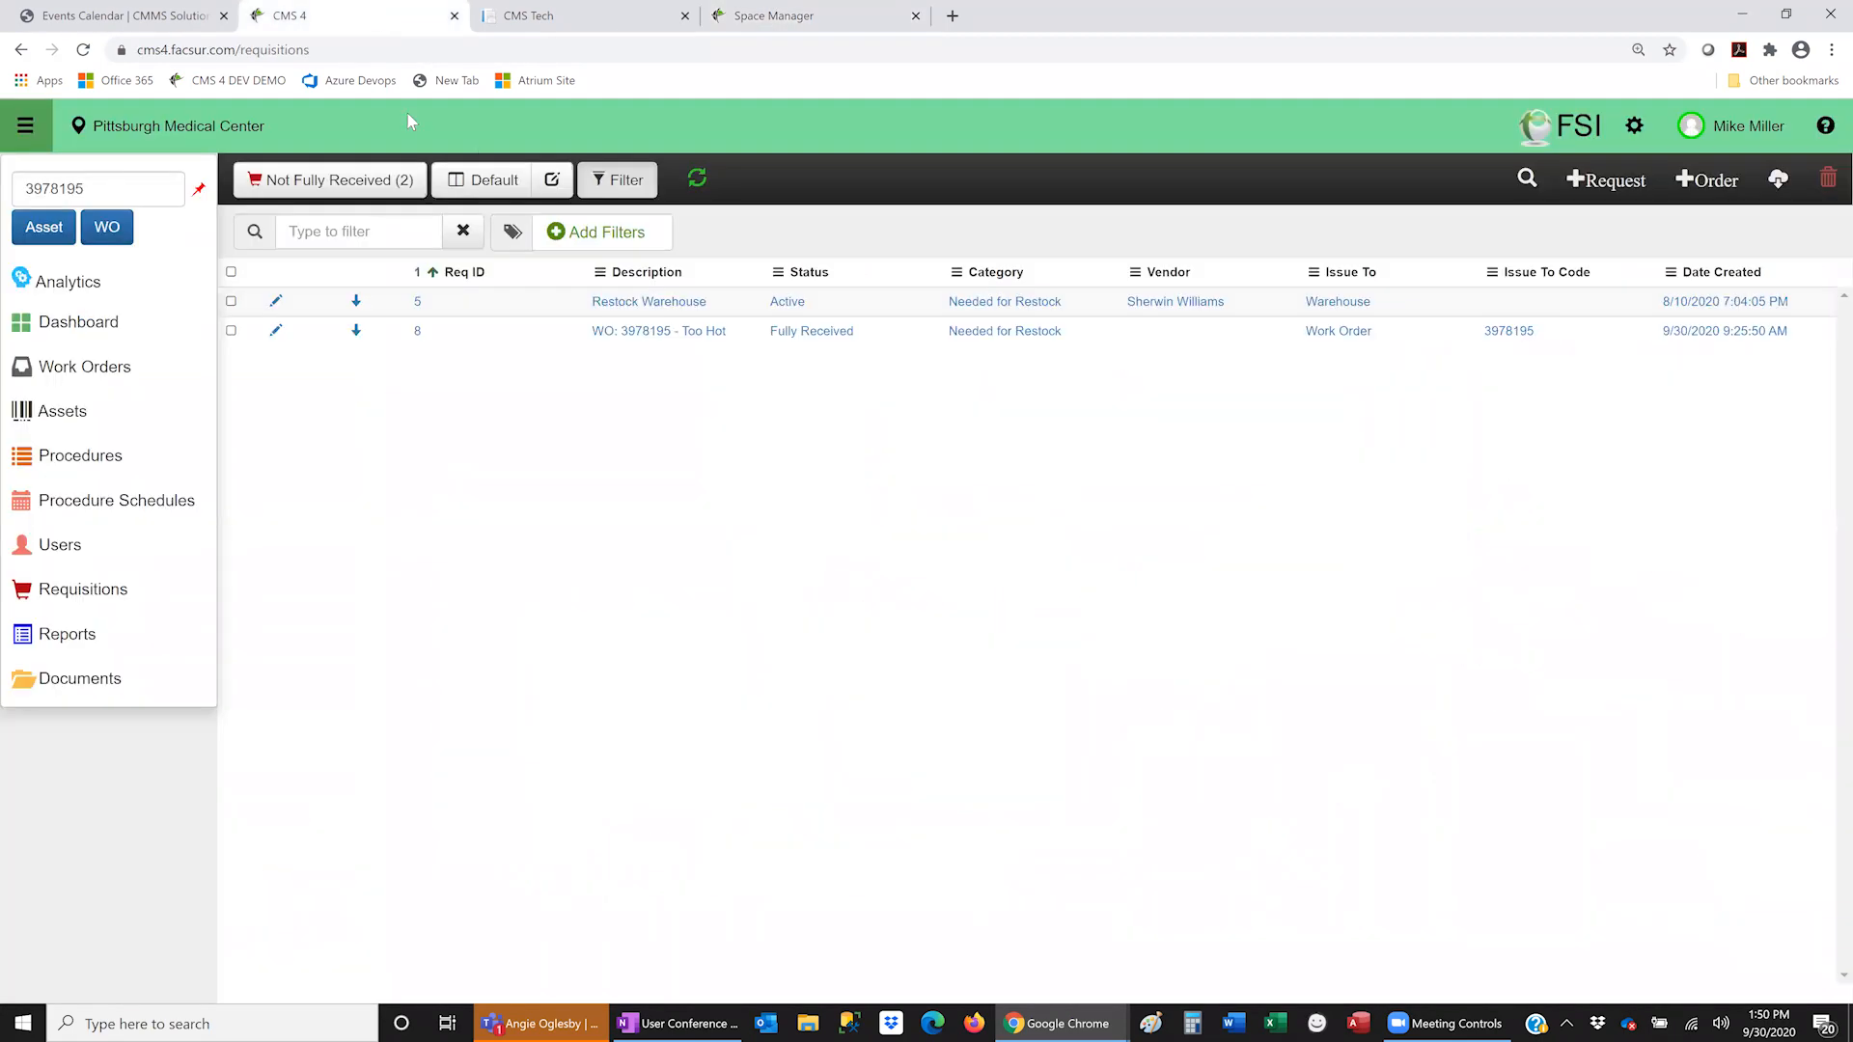
pyautogui.click(73, 280)
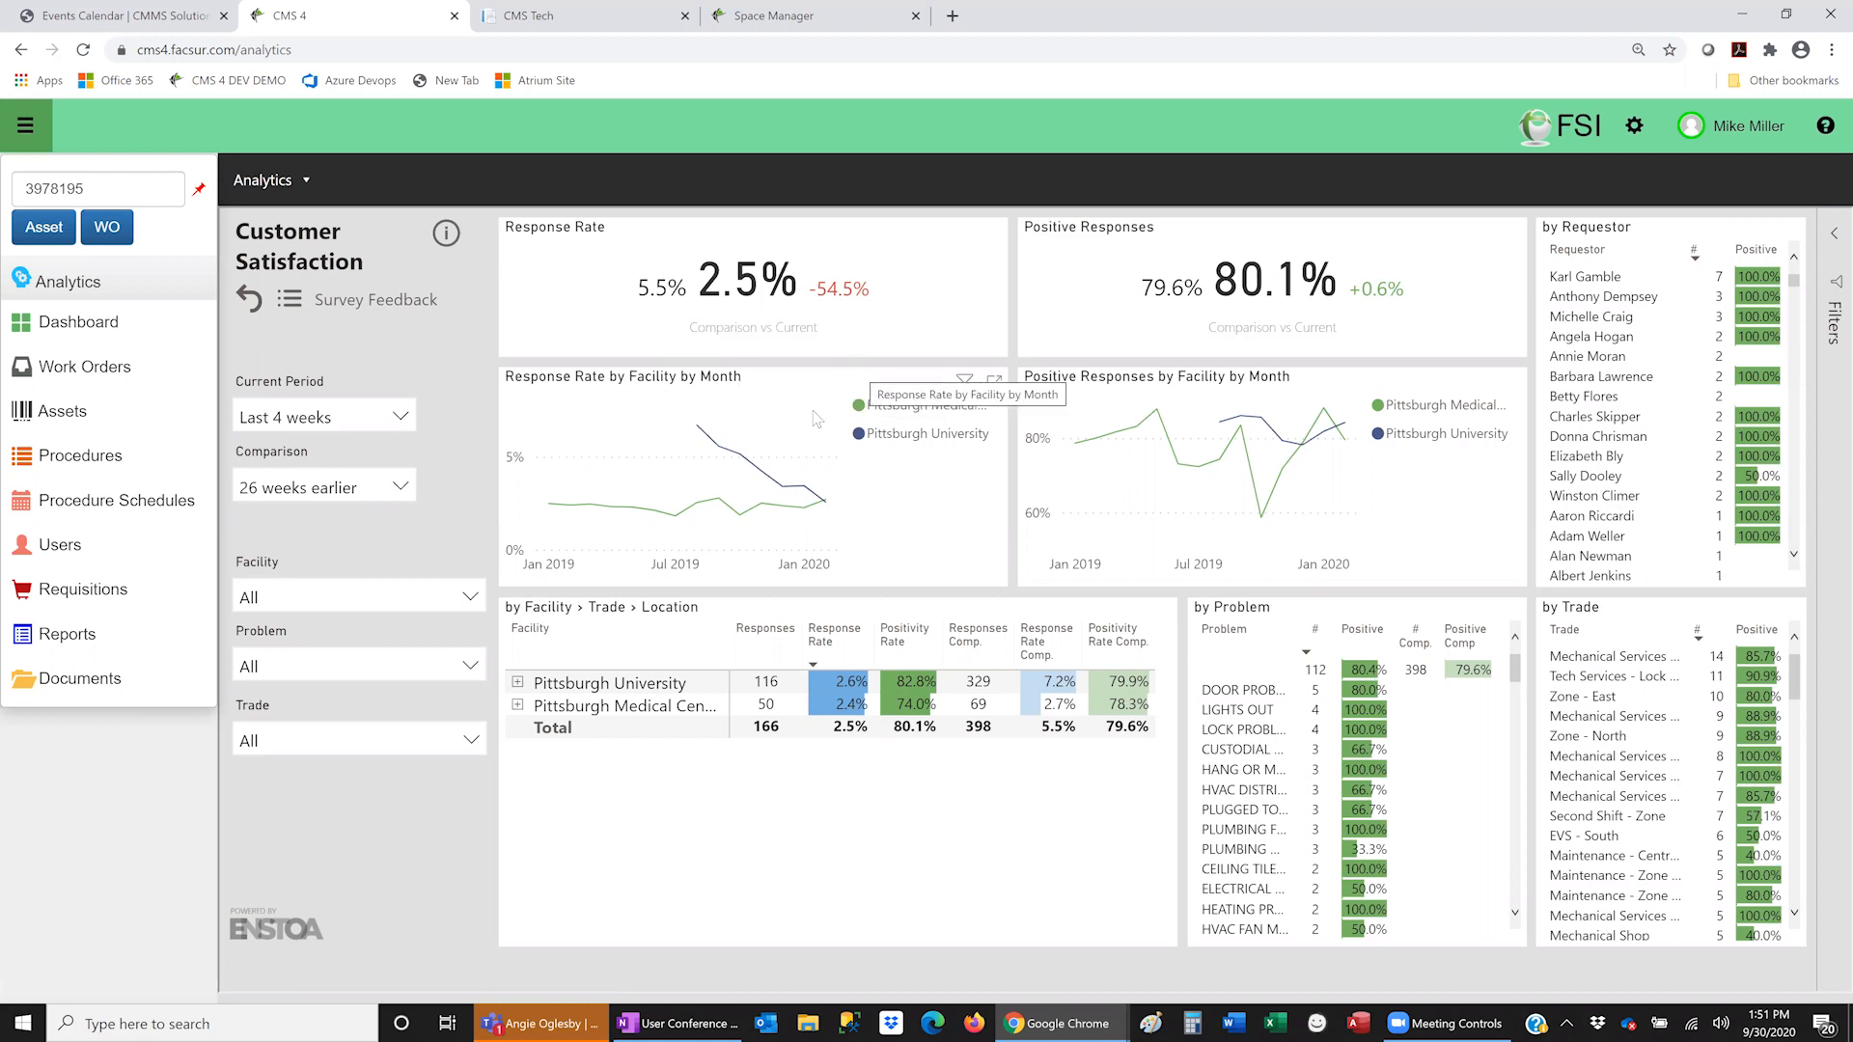
# - Change the dashboard's Current Period to Last 12 weeks
pyautogui.click(400, 418)
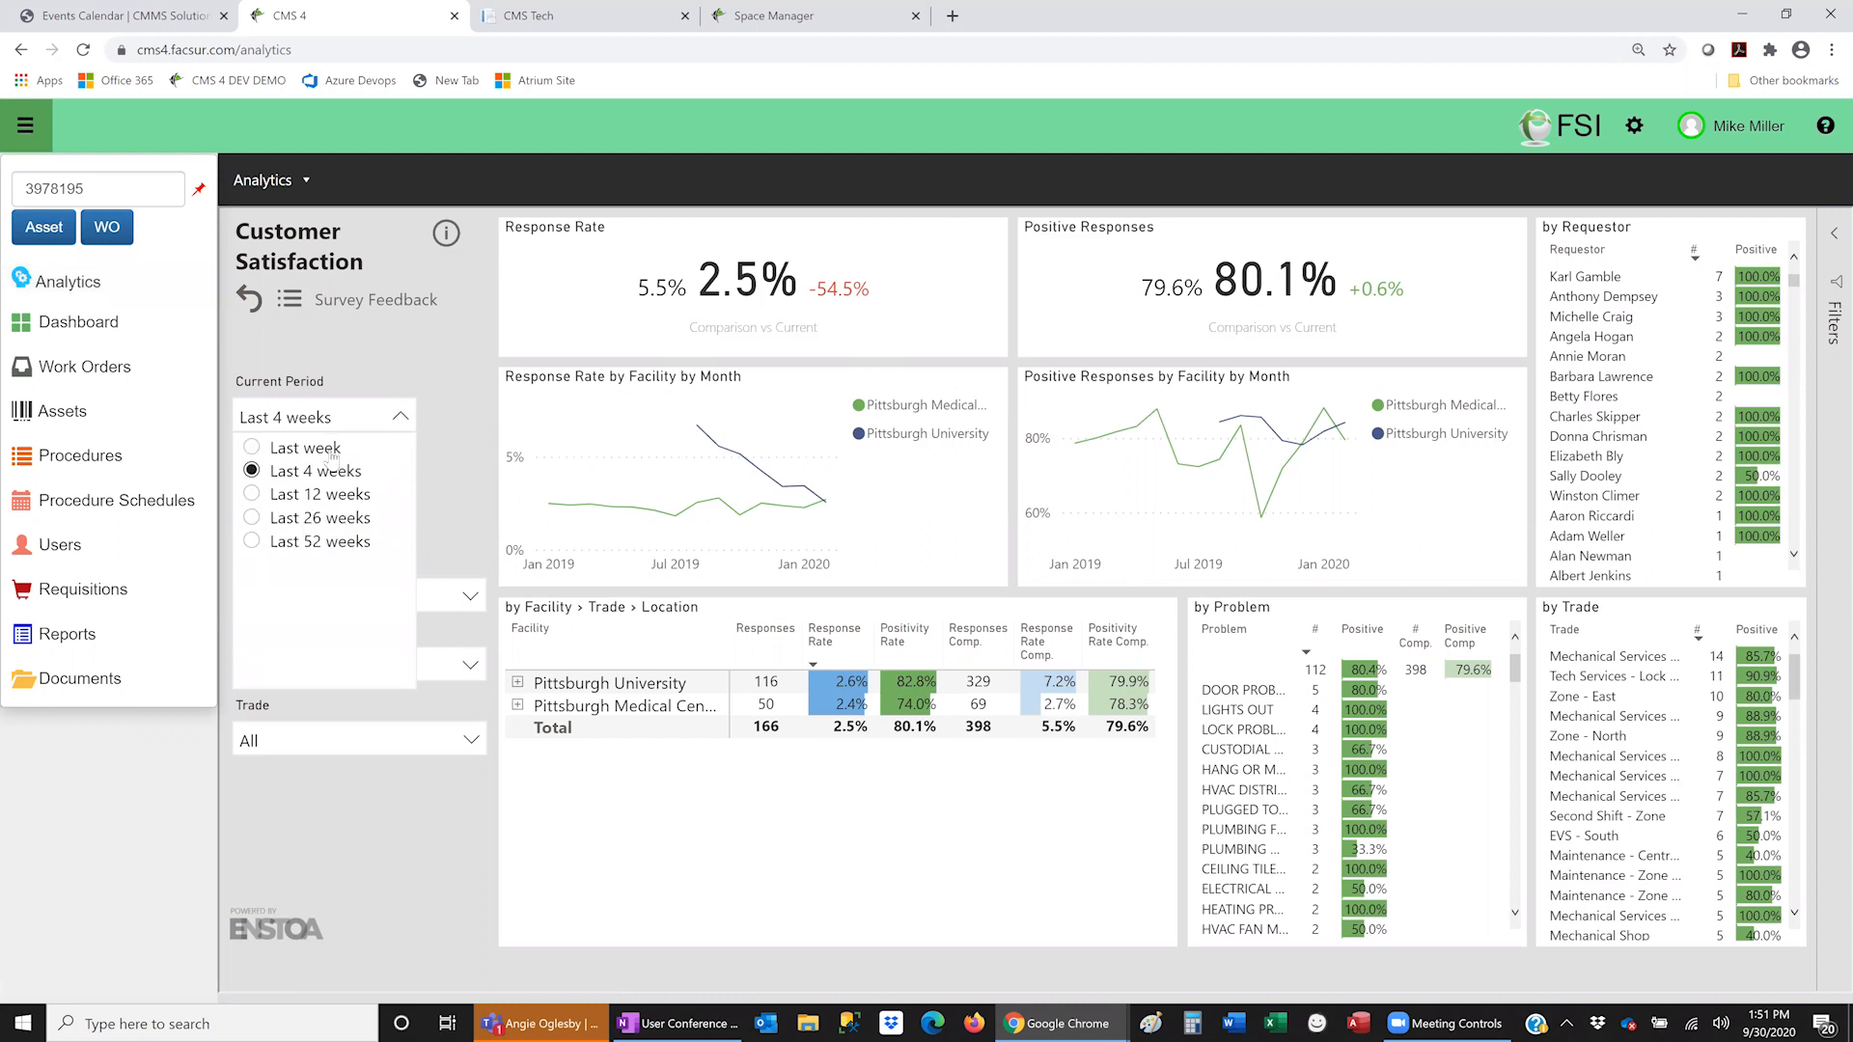
pyautogui.click(252, 494)
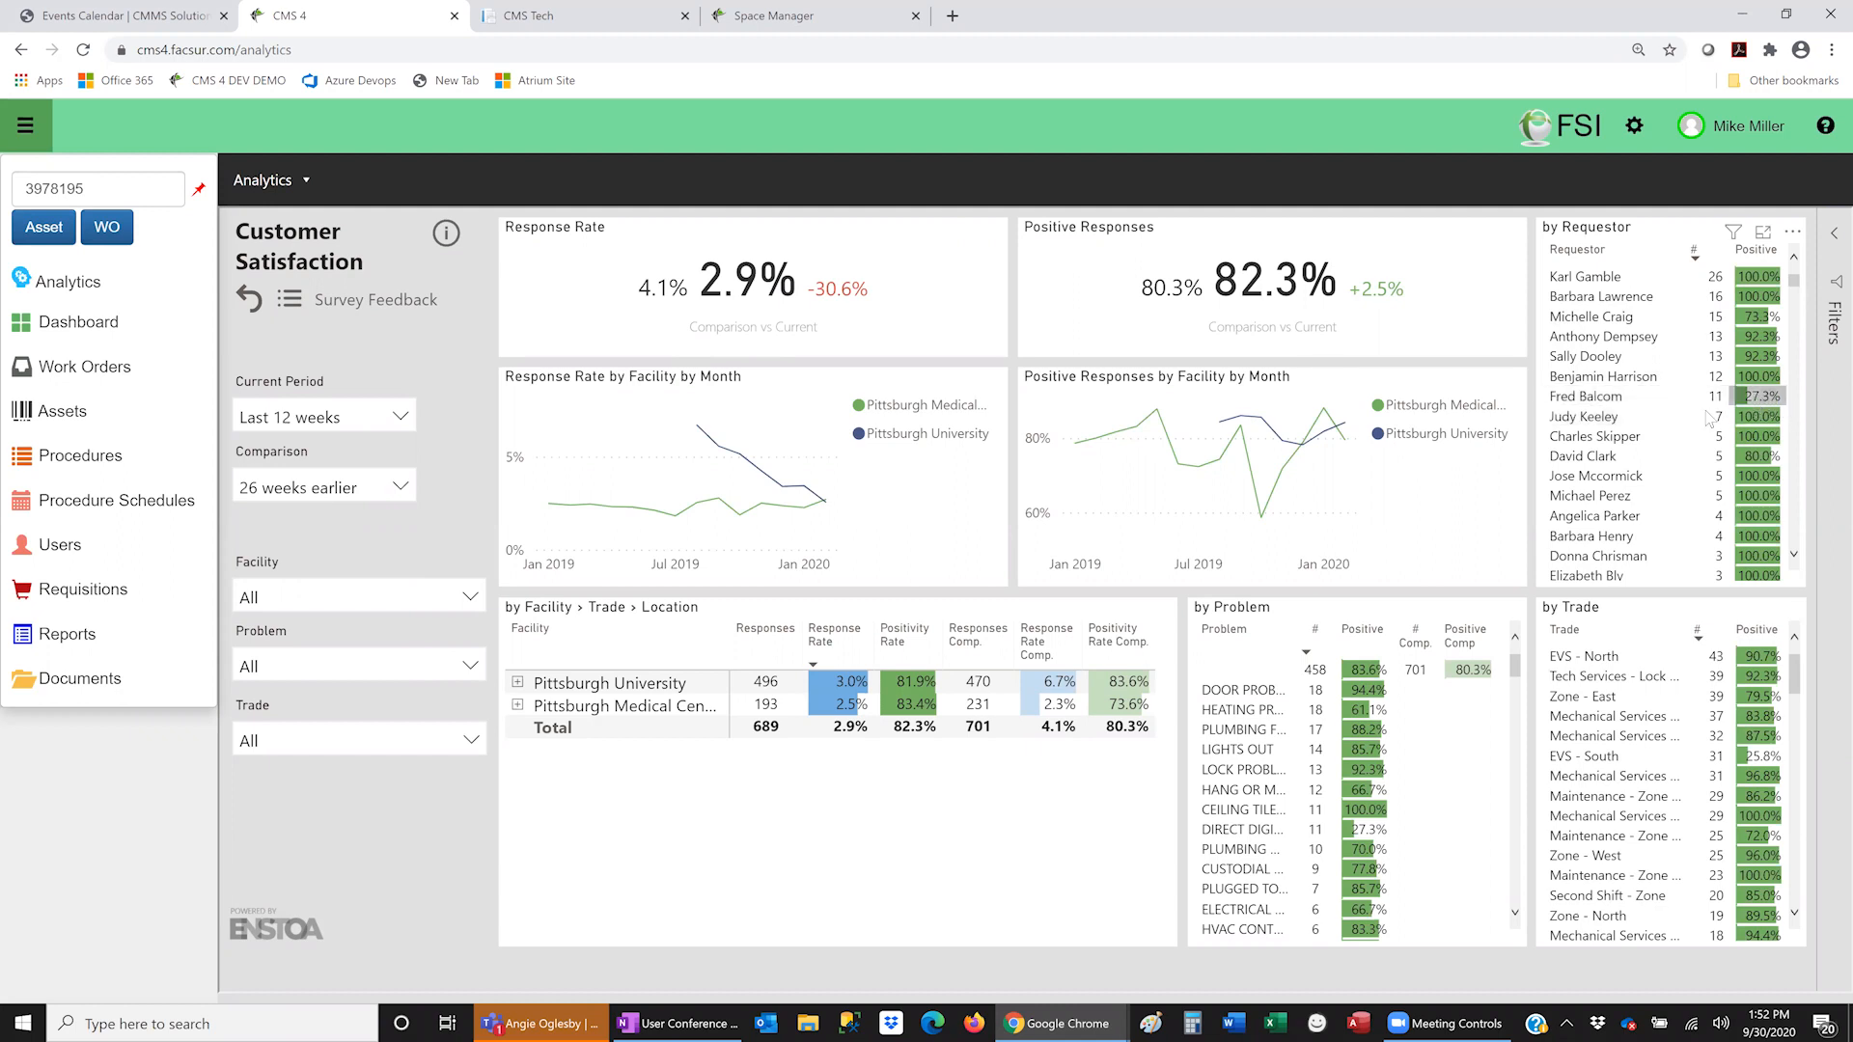
# - Filter to one requestor in the by Requestor table (8.5% response, 27.3% positive) and bring up Drill through
pyautogui.click(1588, 403)
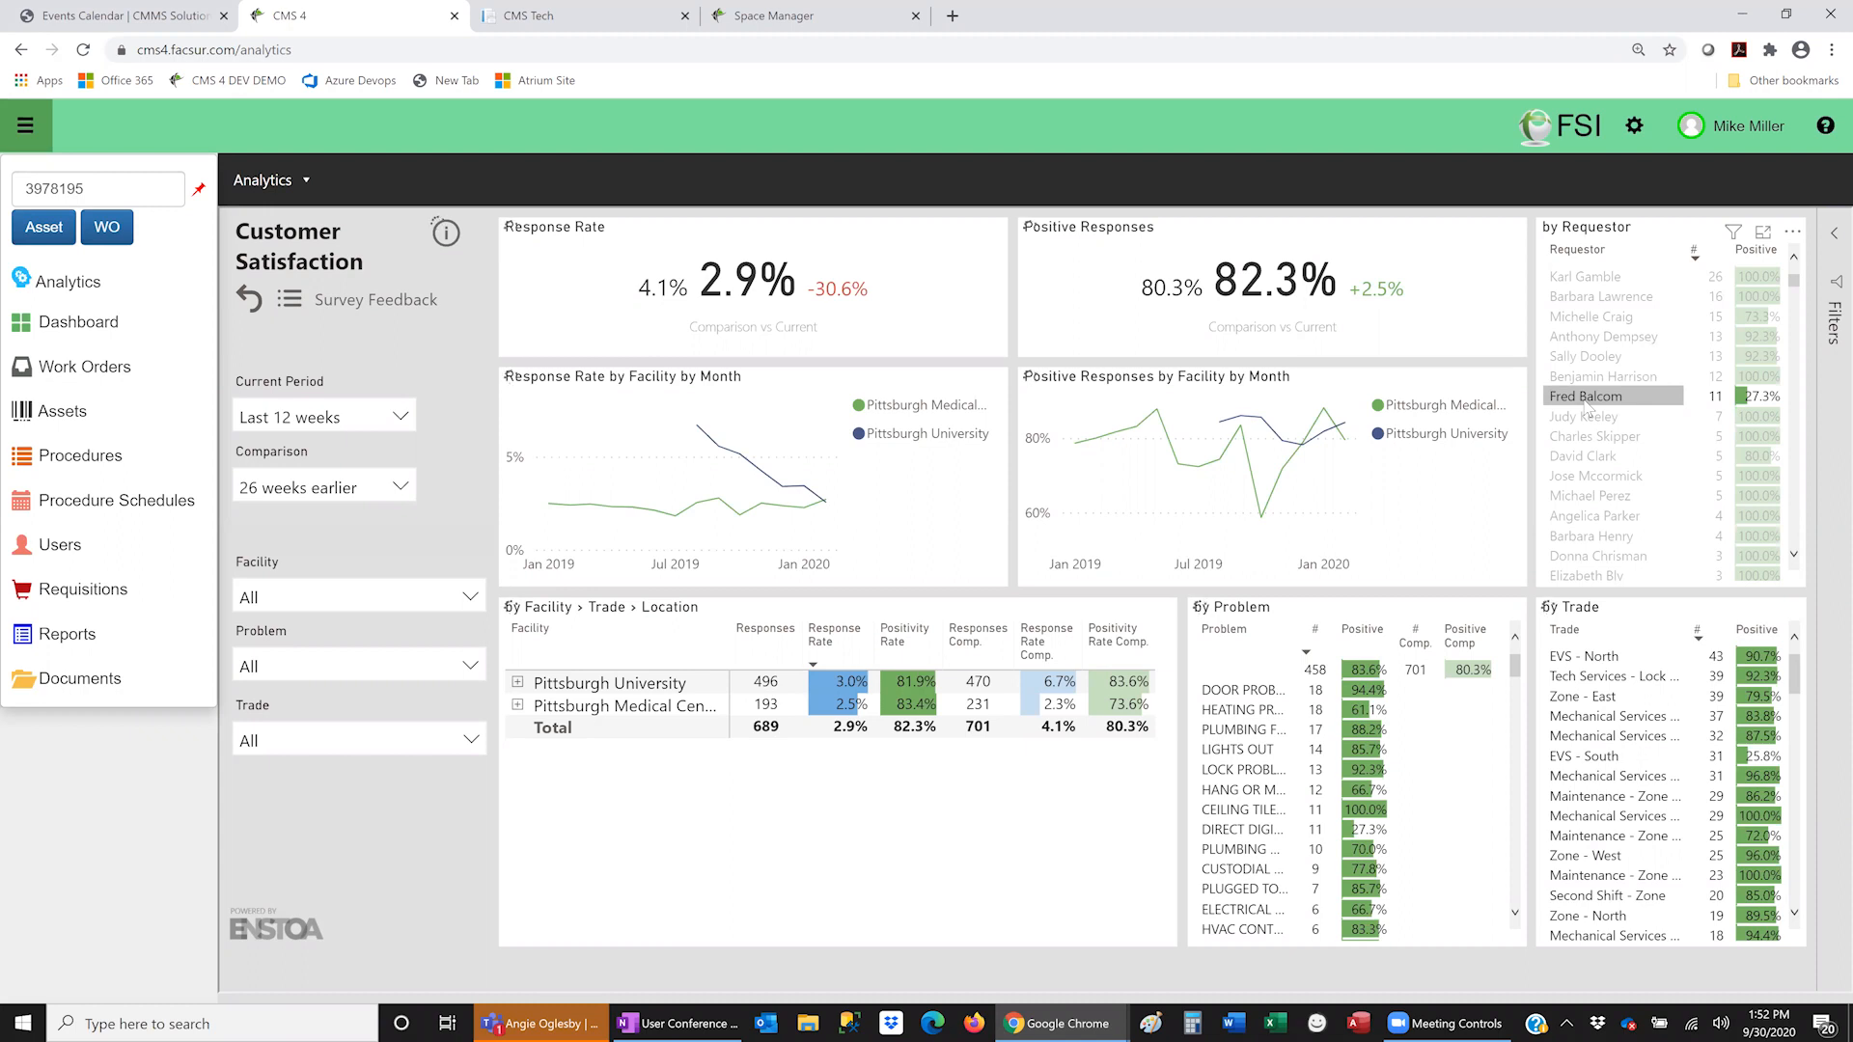
pyautogui.rightClick(1588, 410)
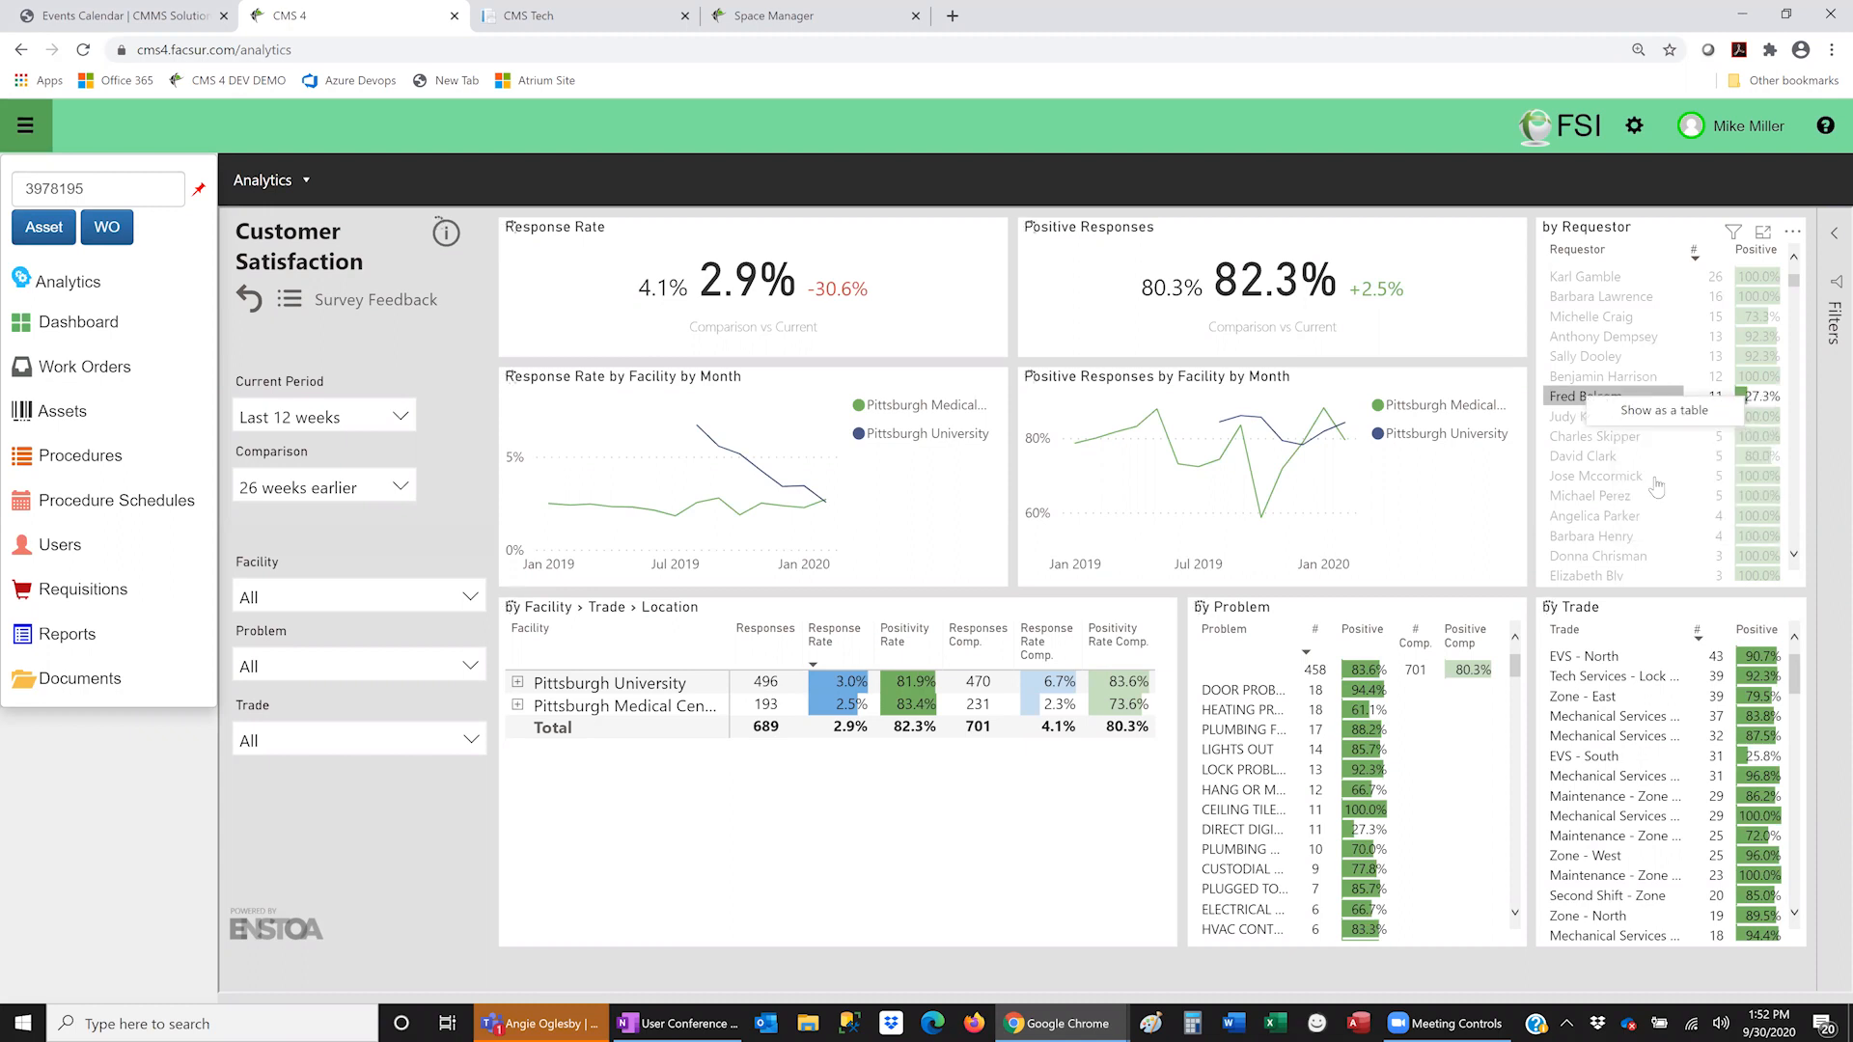
pyautogui.moveTo(1659, 501)
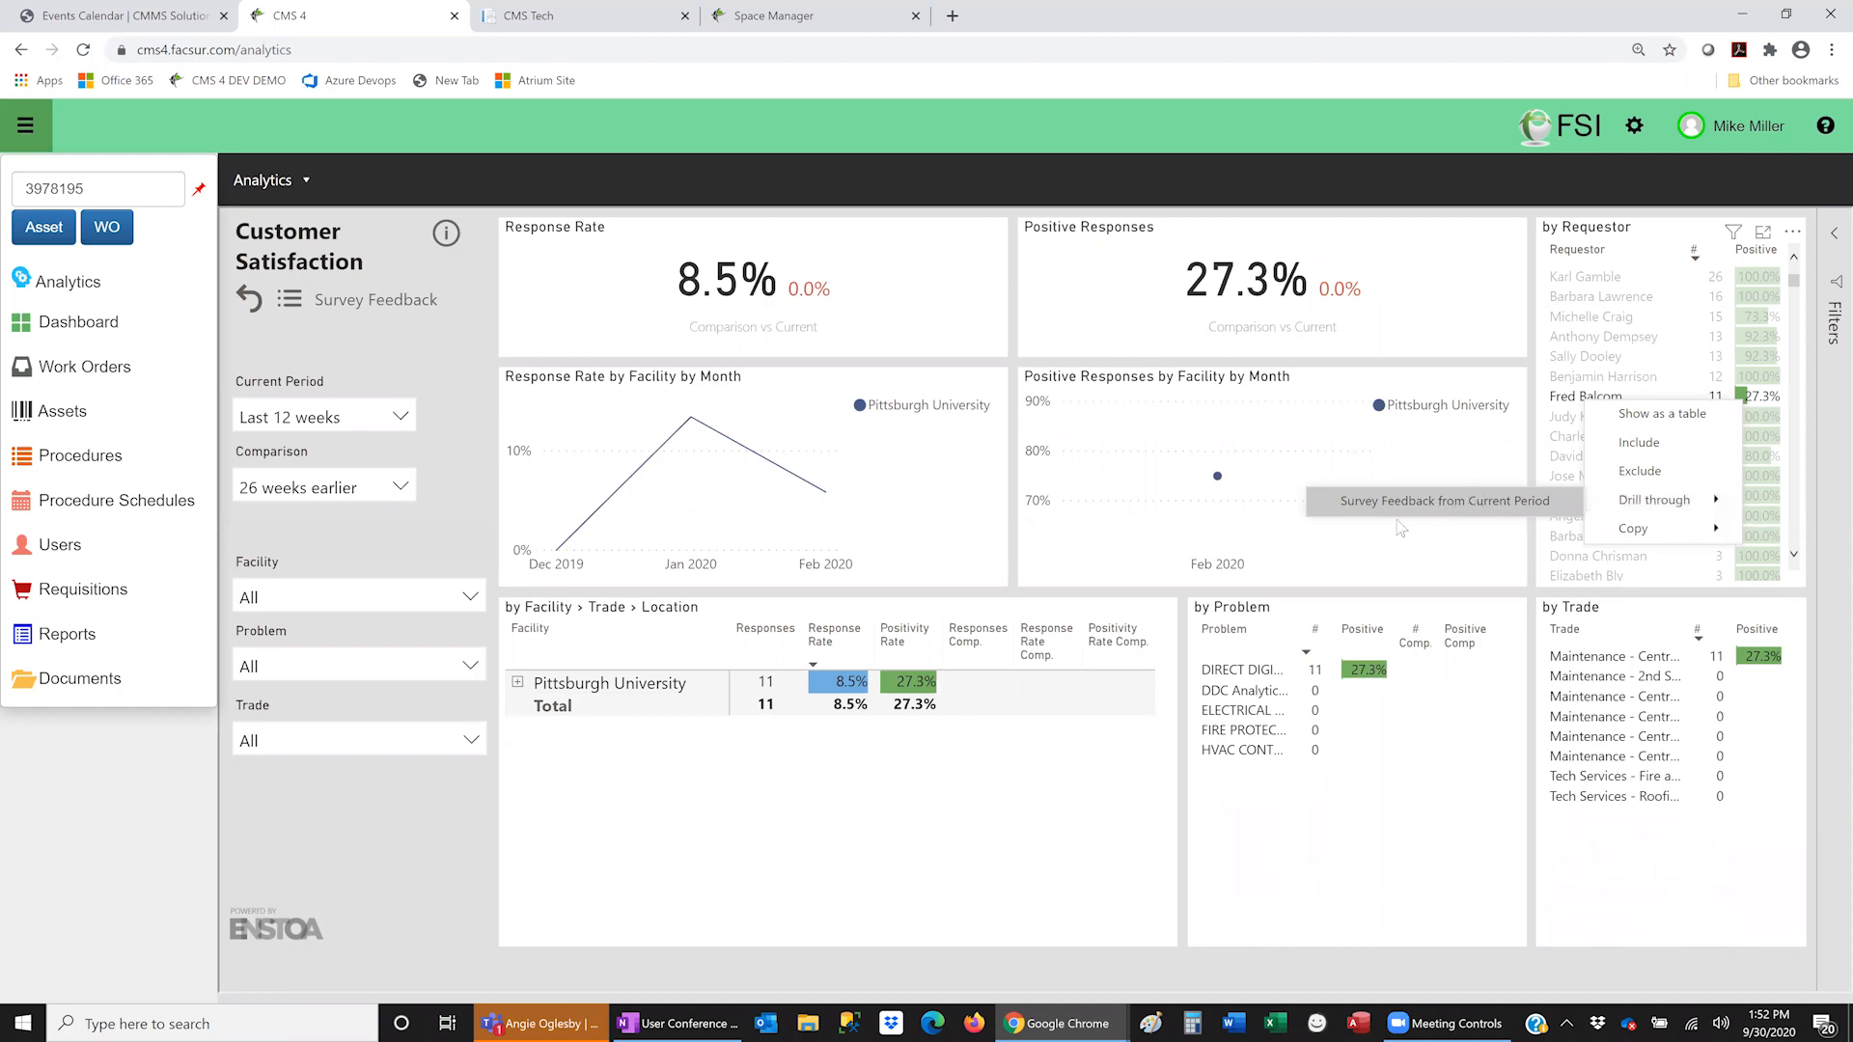
# - Drill through to that requestor's Survey Feedback records, scroll them, then return to the unfiltered overview
pyautogui.click(1440, 504)
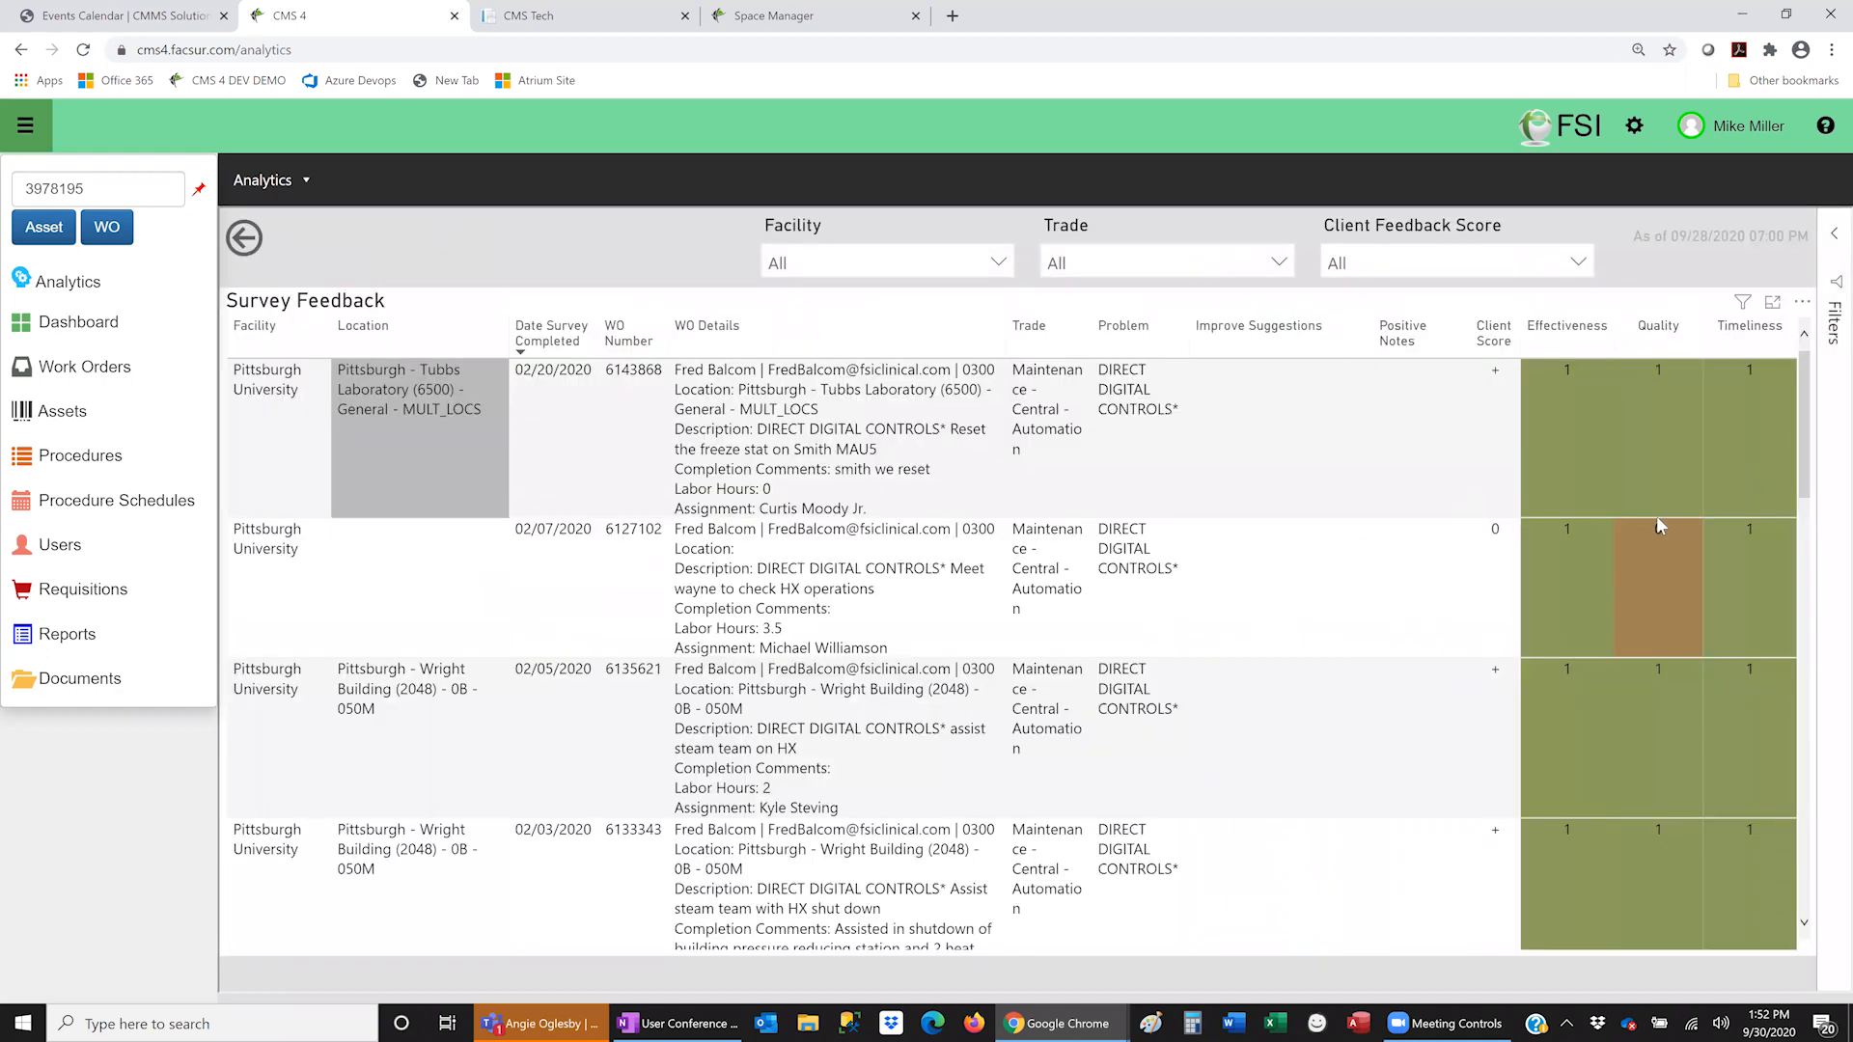
pyautogui.scroll(-10, 1664, 576)
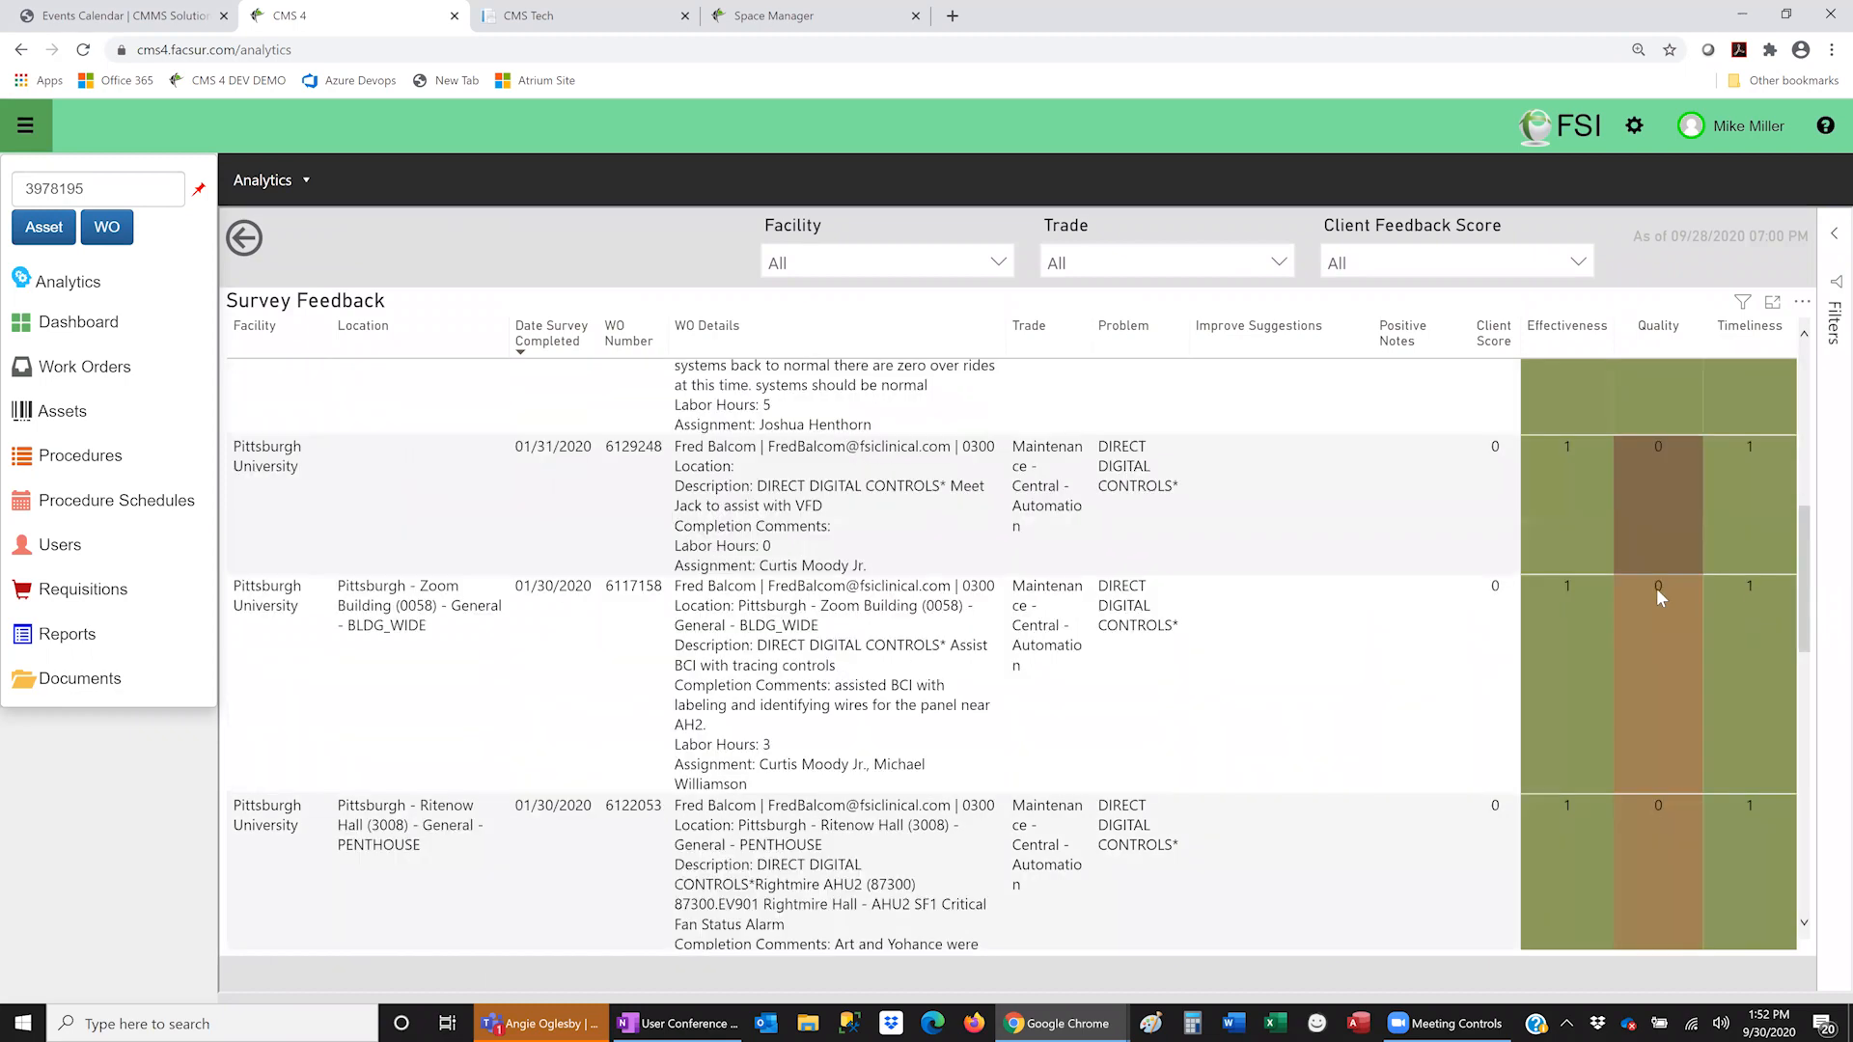
pyautogui.scroll(-3, 1654, 589)
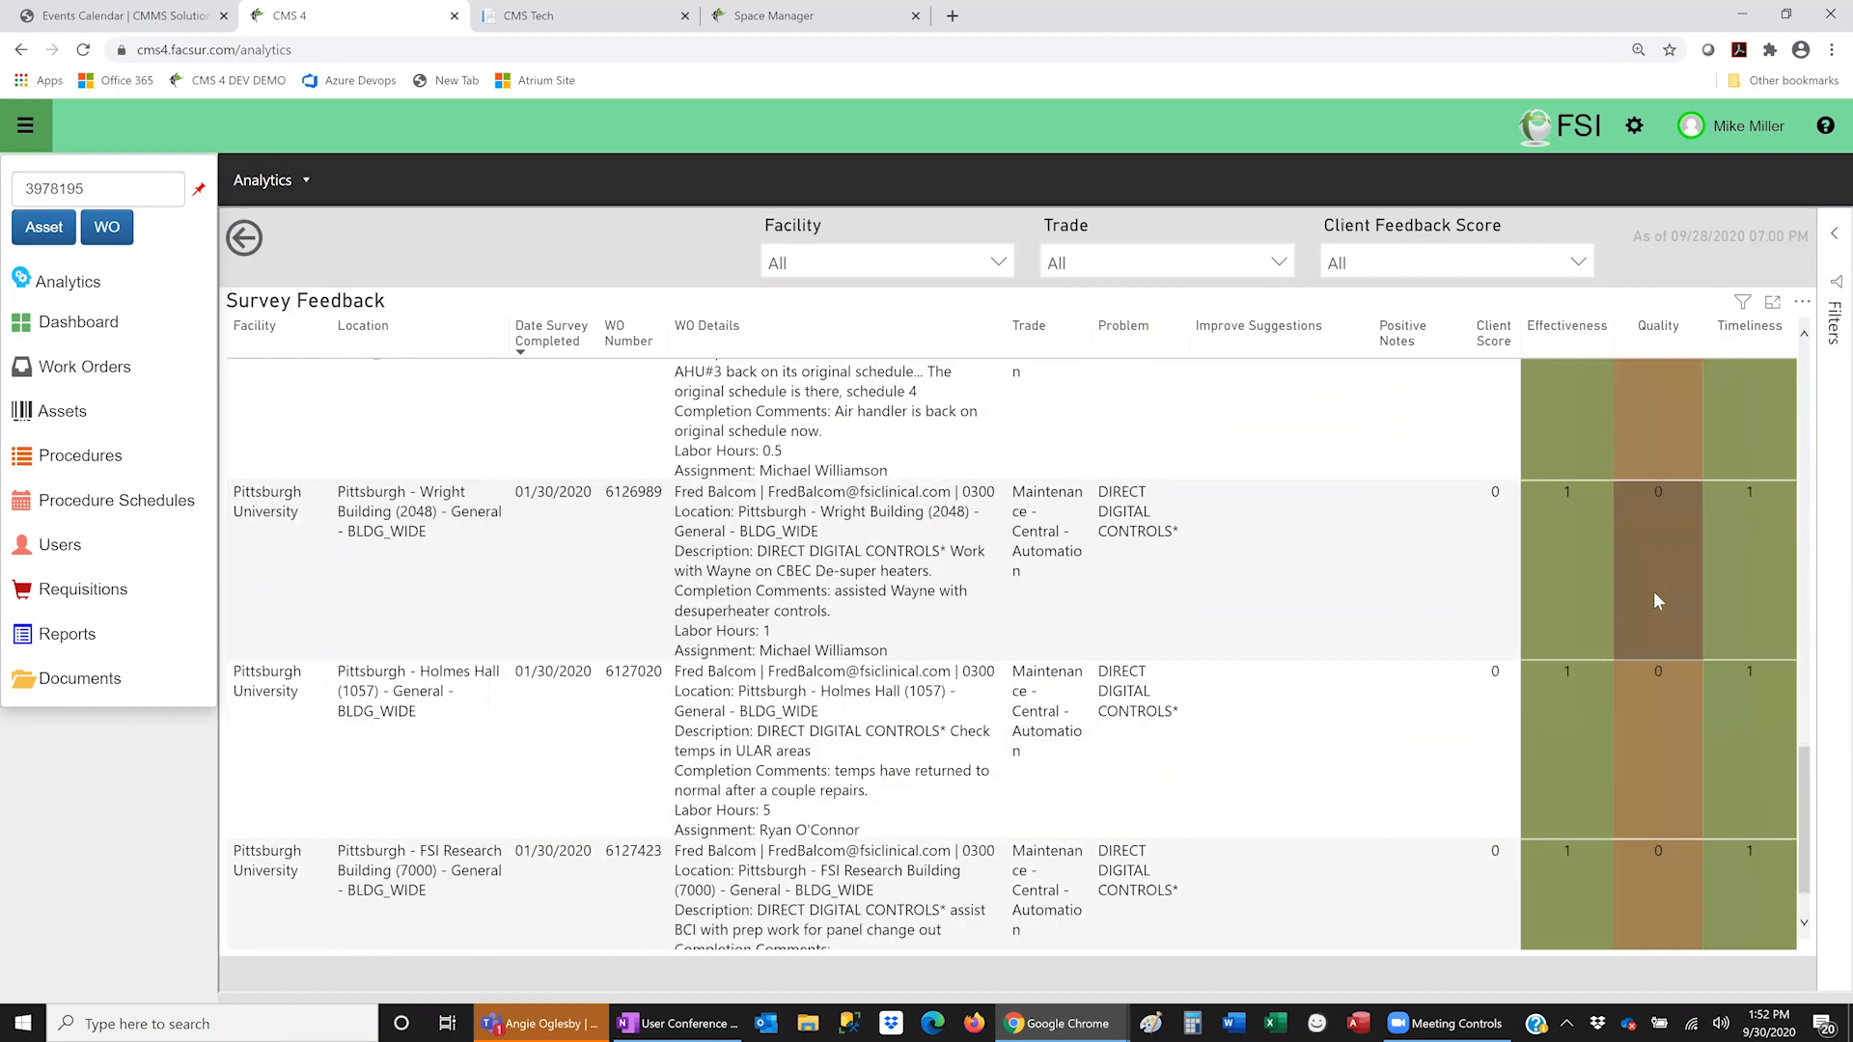
pyautogui.scroll(-1, 1653, 591)
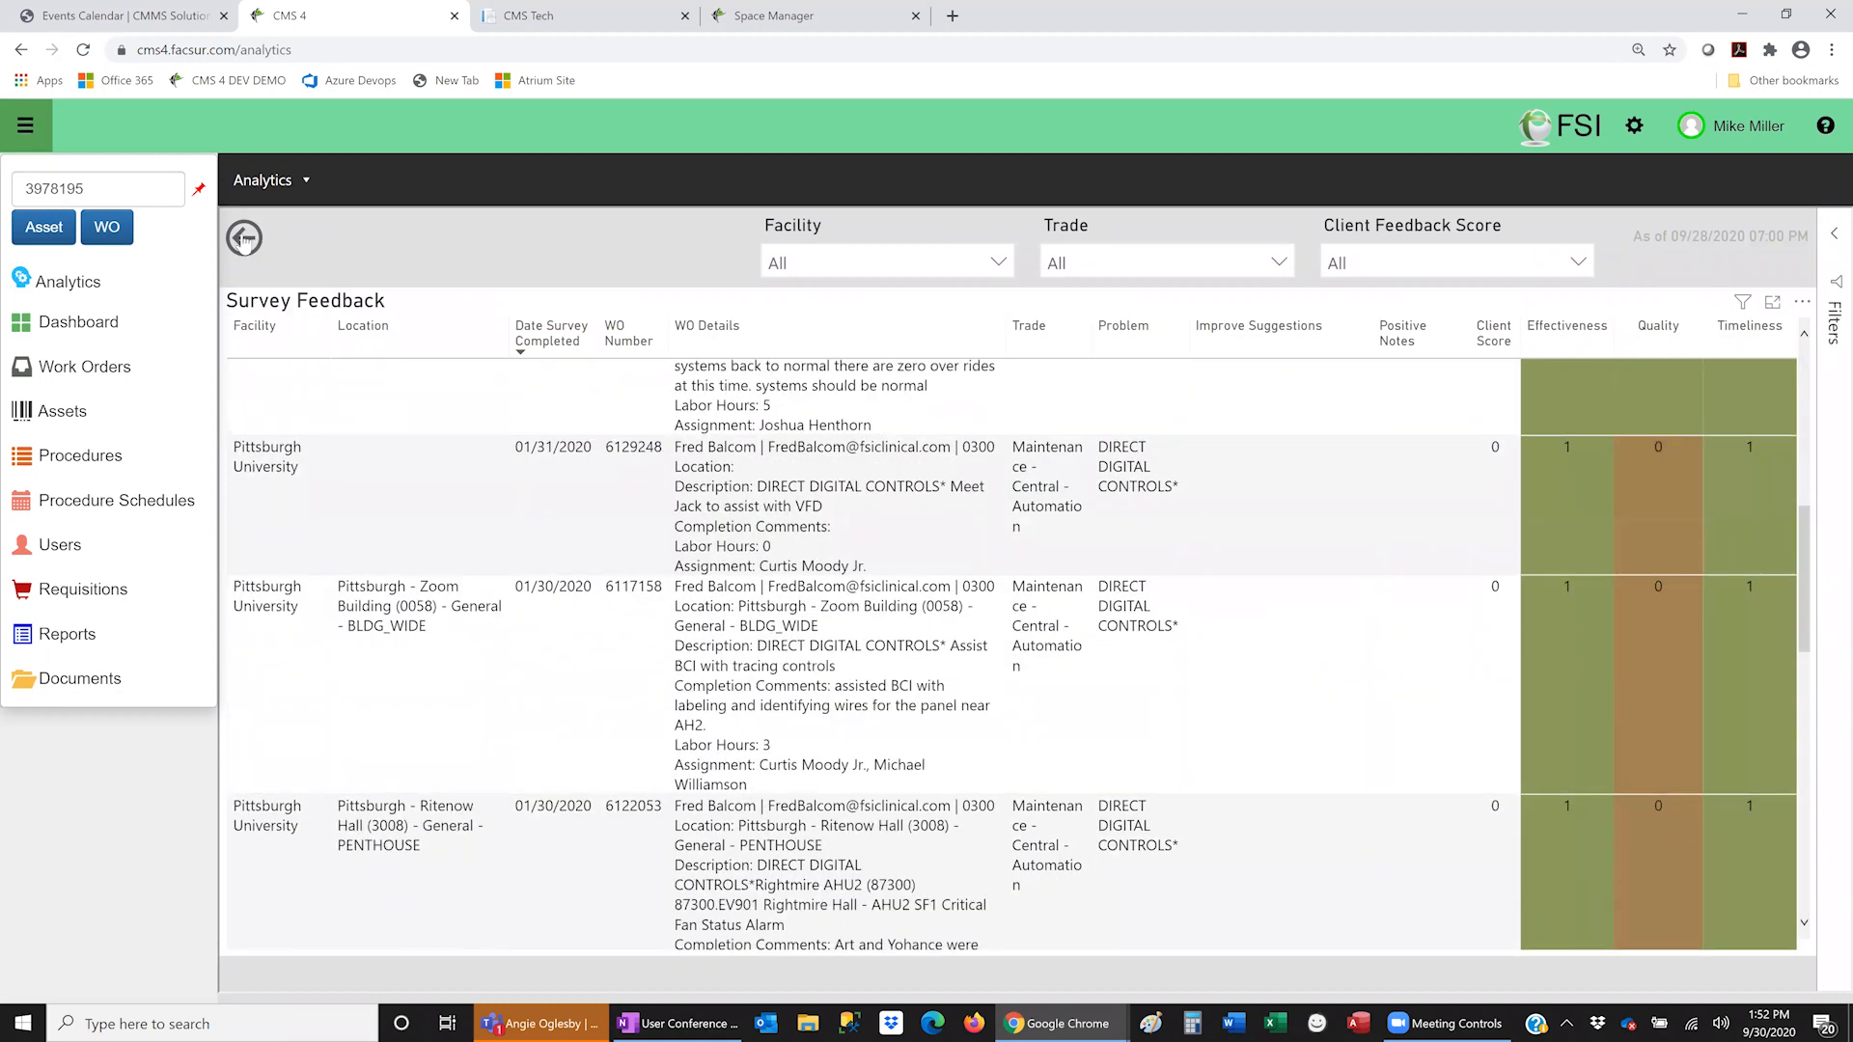
pyautogui.click(244, 238)
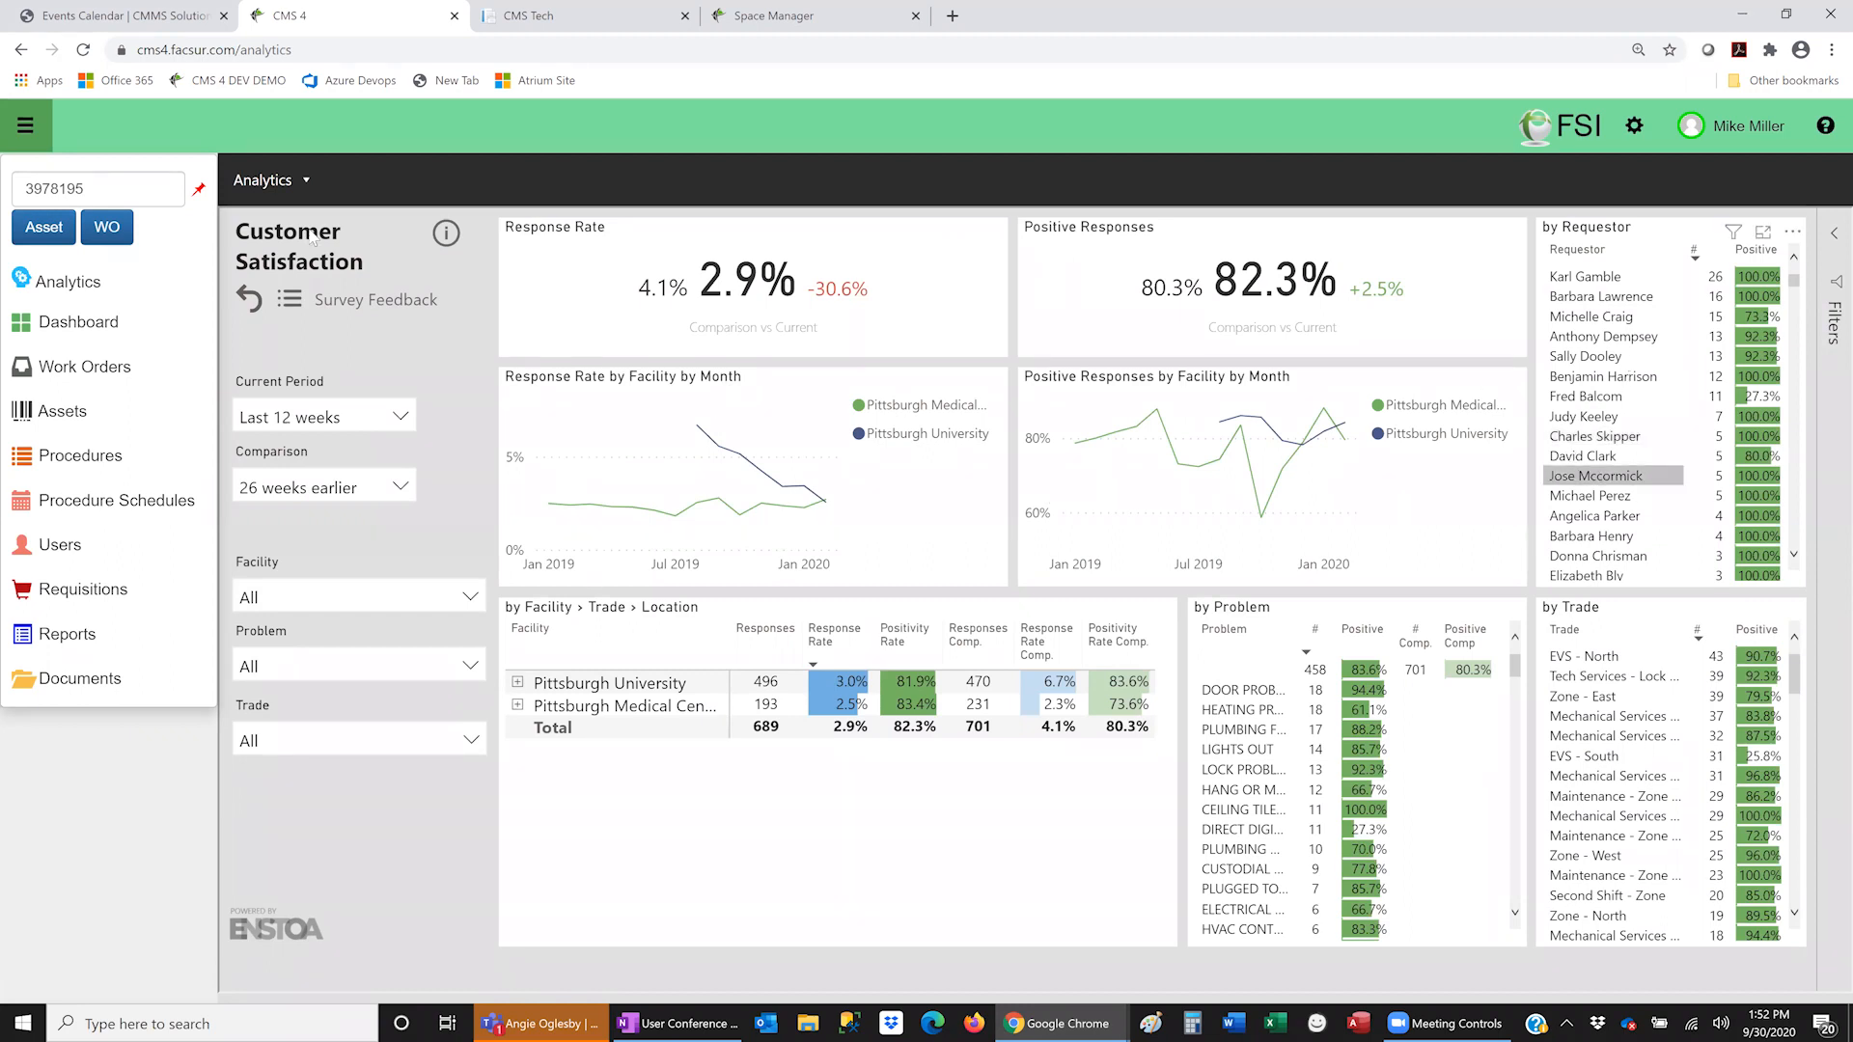
# - Choose Productivity under Performance from the Analytics report list
pyautogui.click(306, 183)
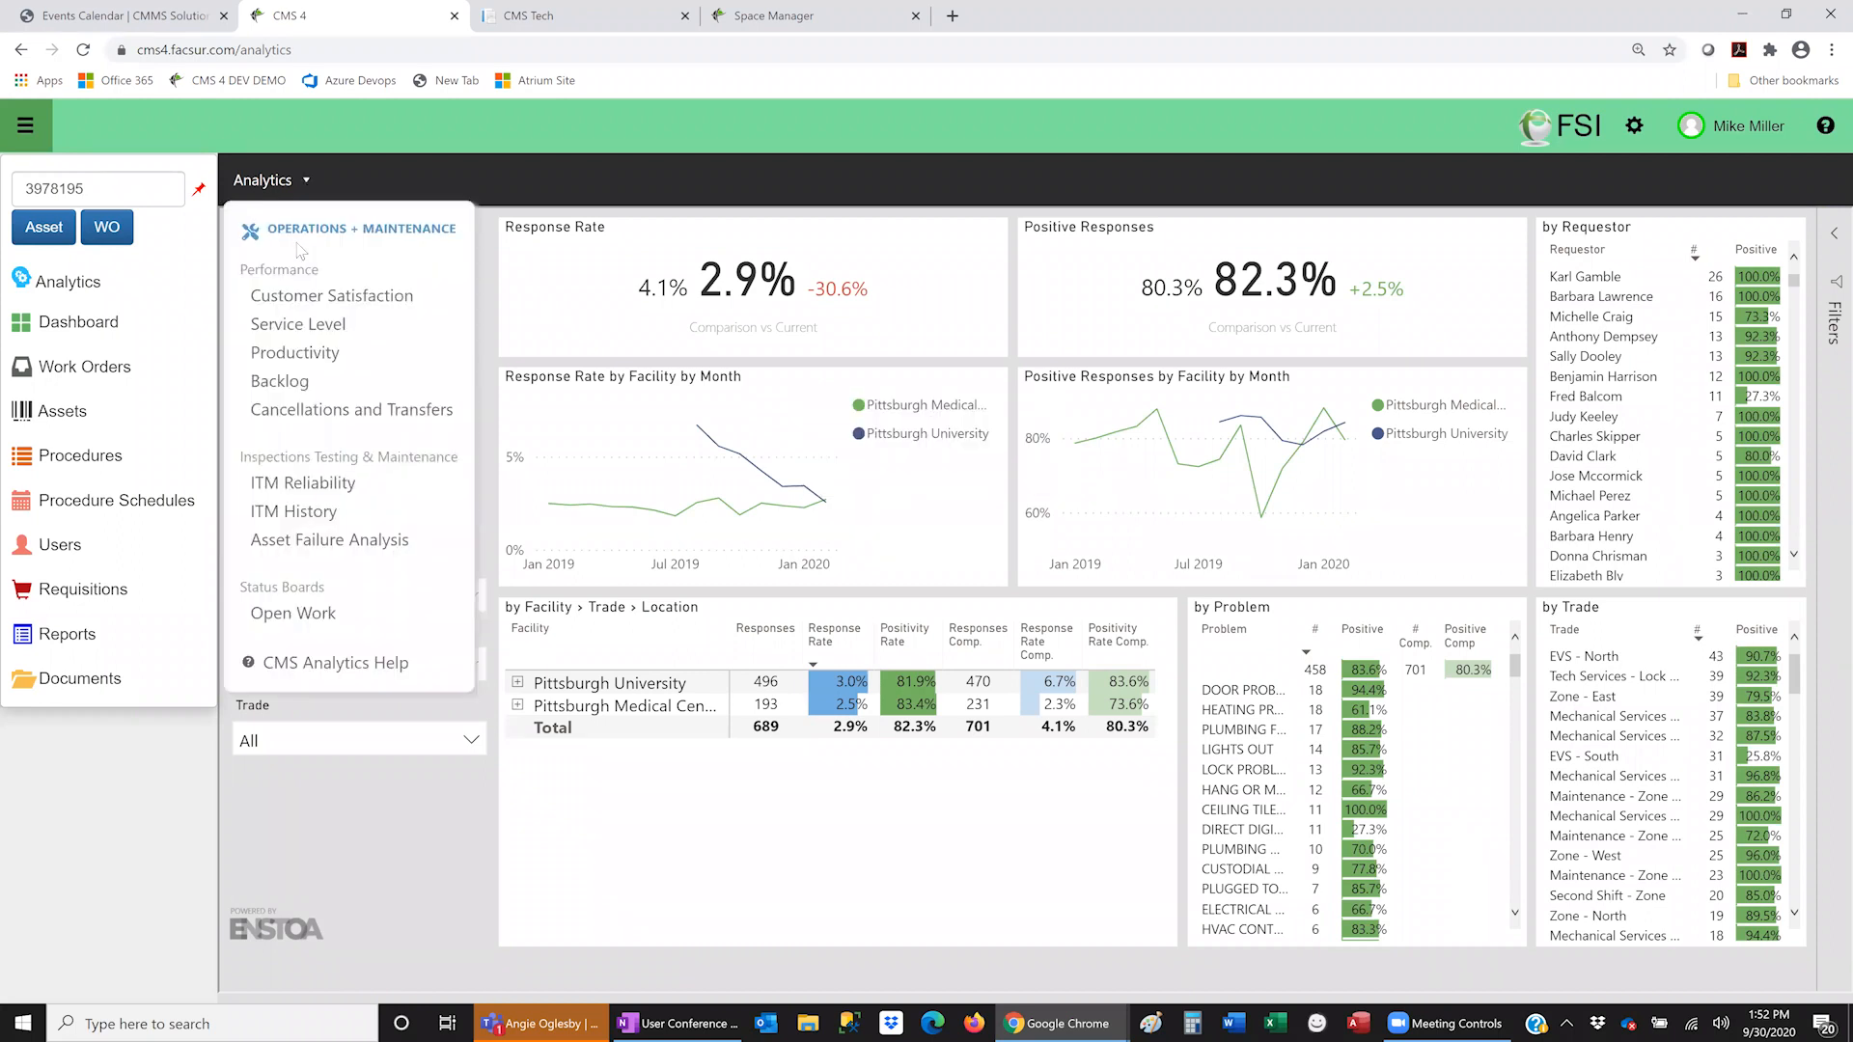
pyautogui.click(314, 368)
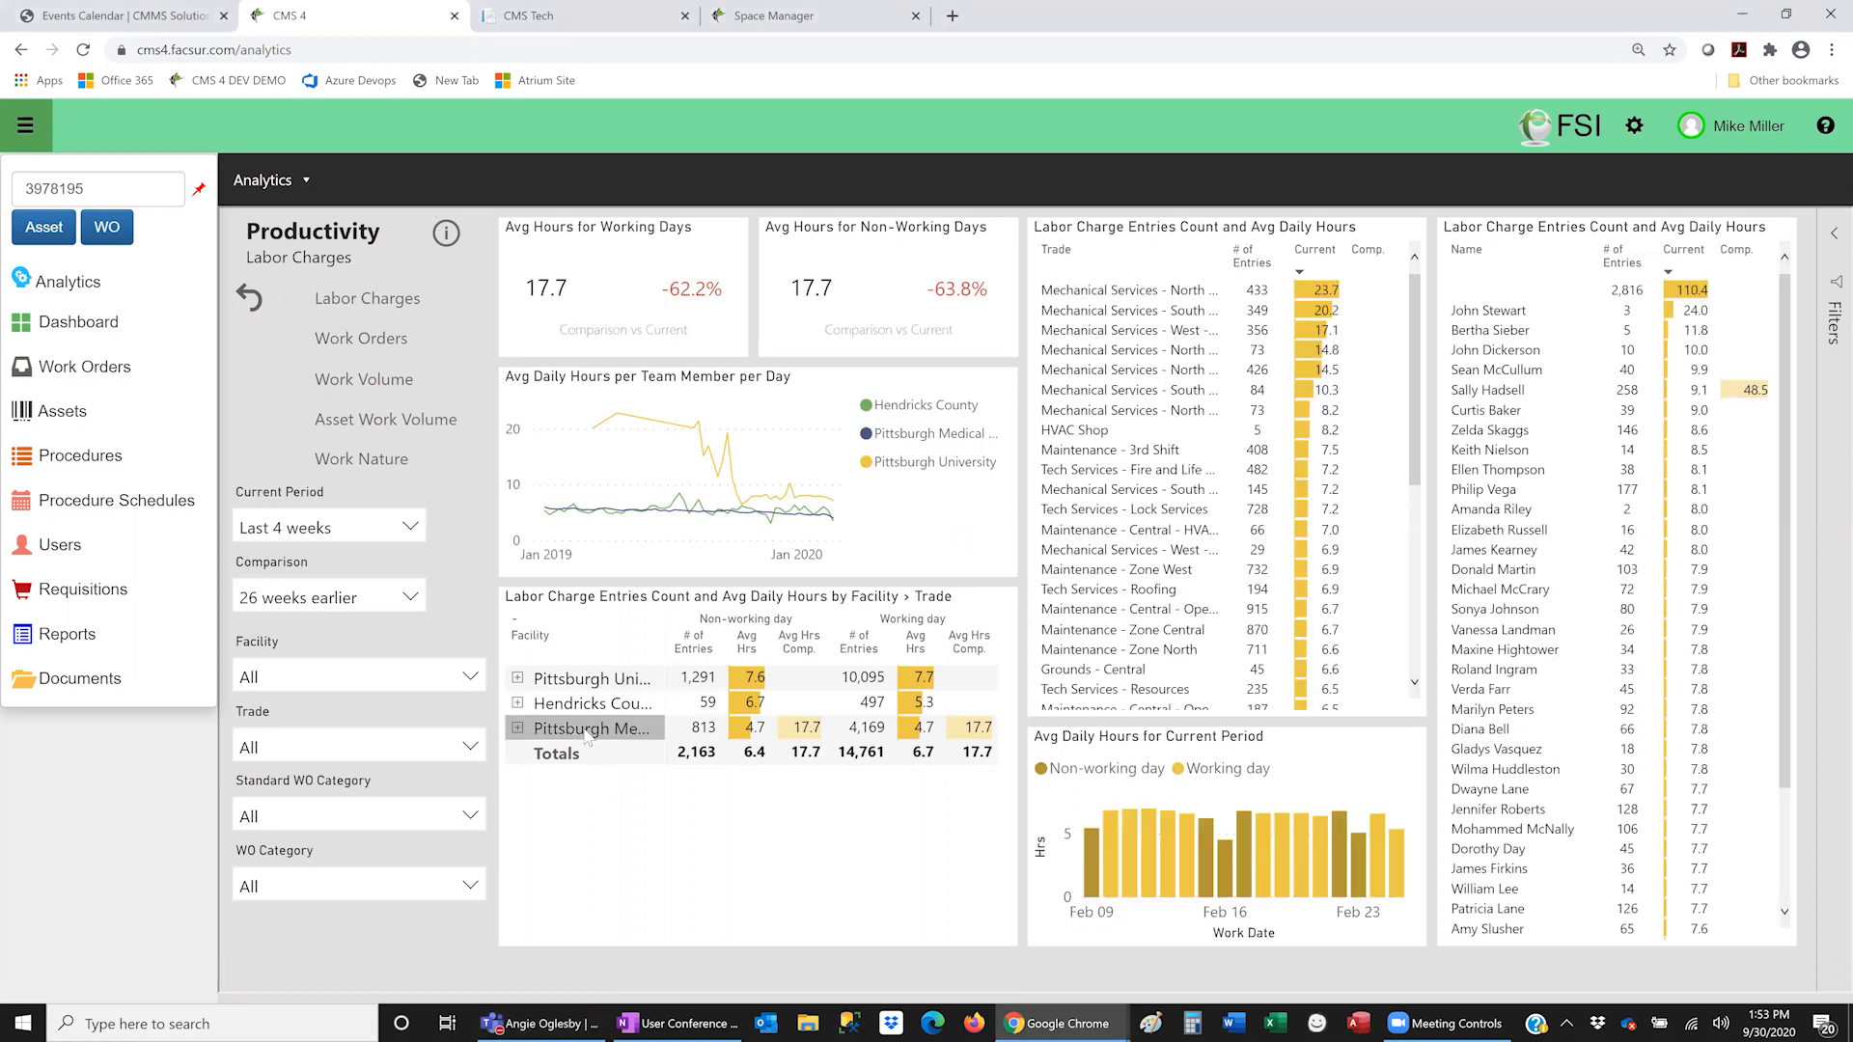
# - Cross-filter labor charges to Pittsburgh Medical Center, then switch to the Work Volume breakdown
pyautogui.click(587, 733)
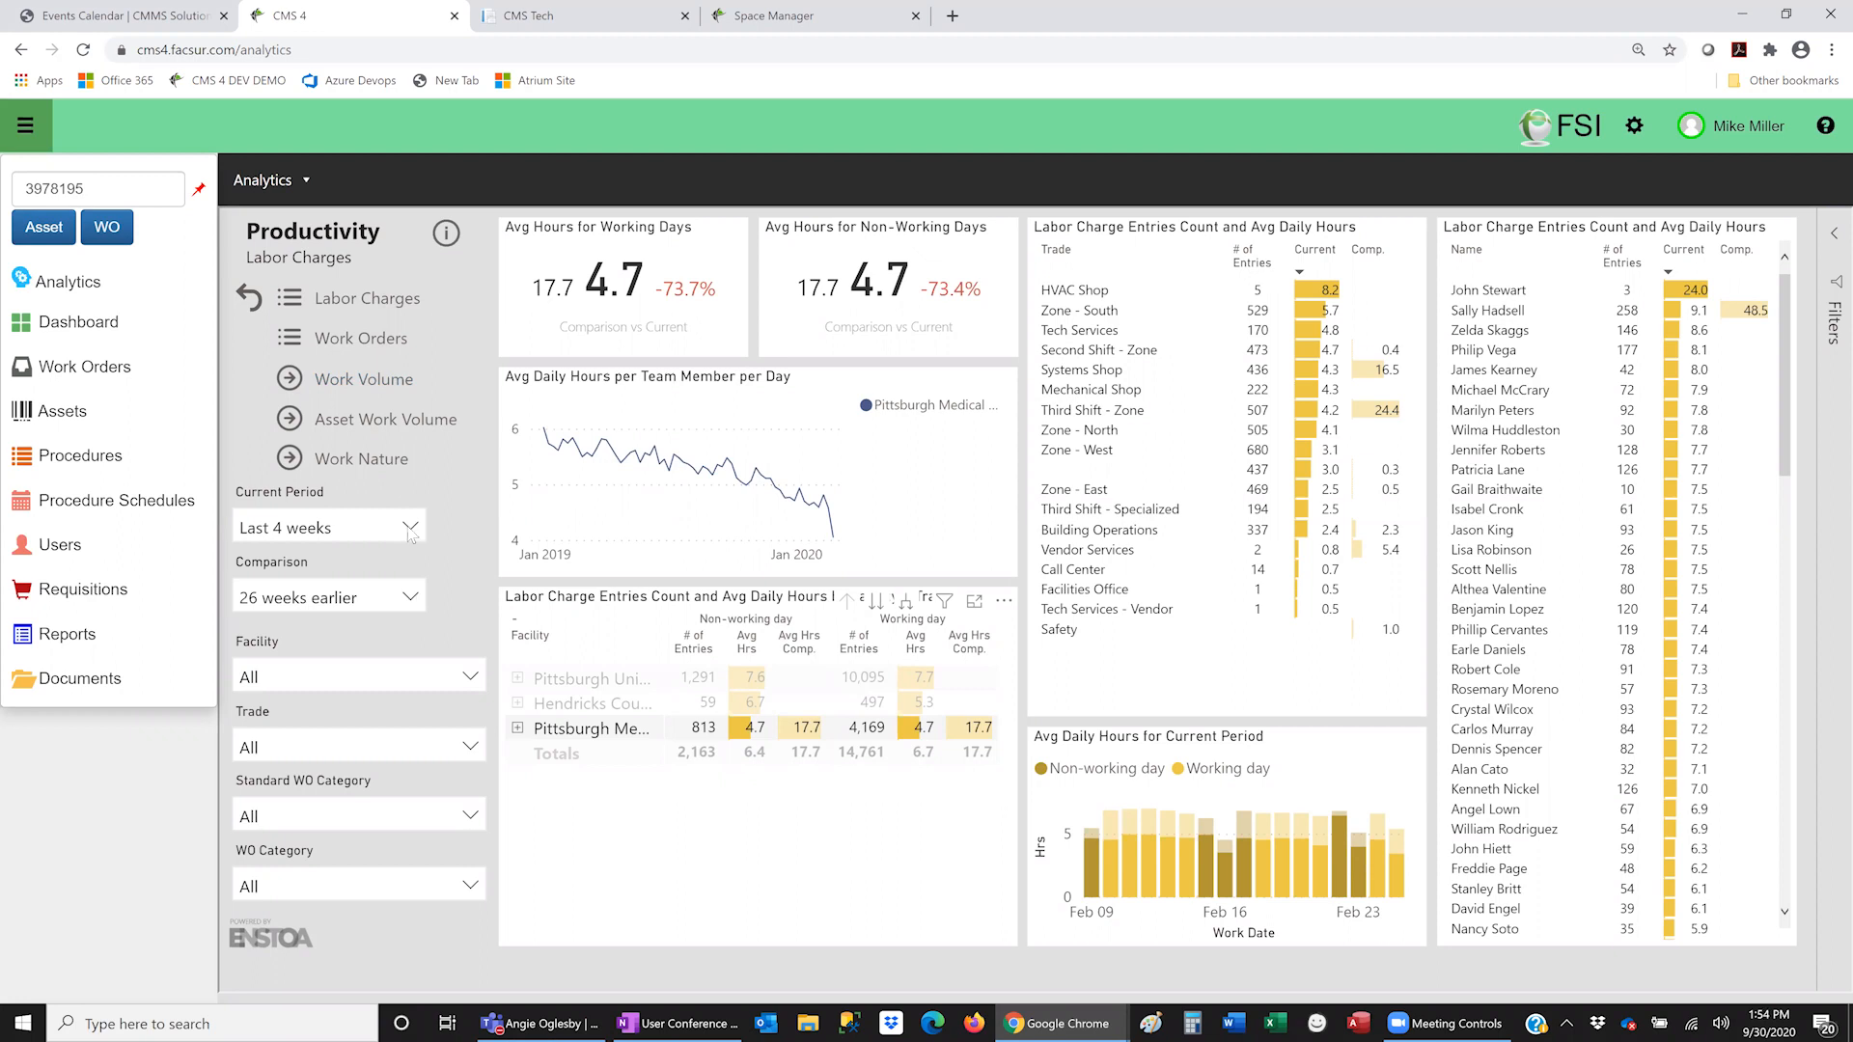
pyautogui.click(357, 386)
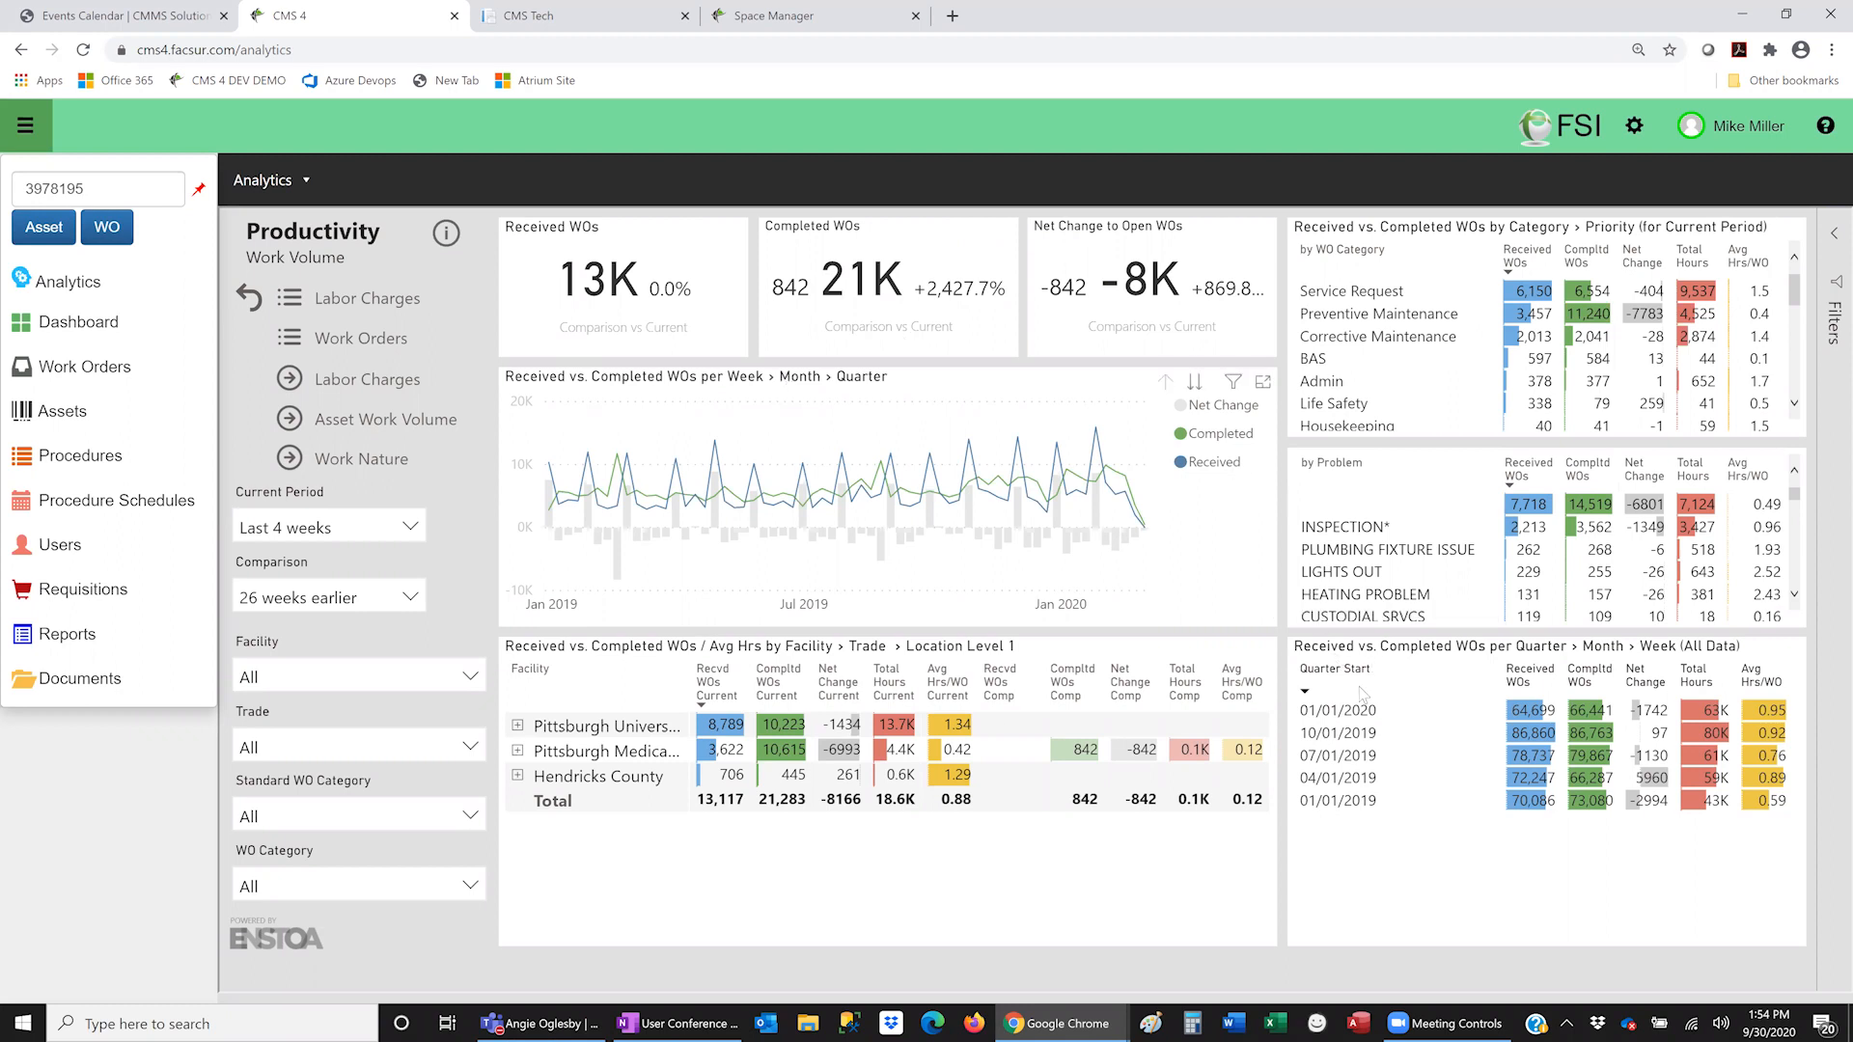
# - Show the Work Nature breakdown and sort the WO category roll-up by Total Hours ascending
pyautogui.click(361, 460)
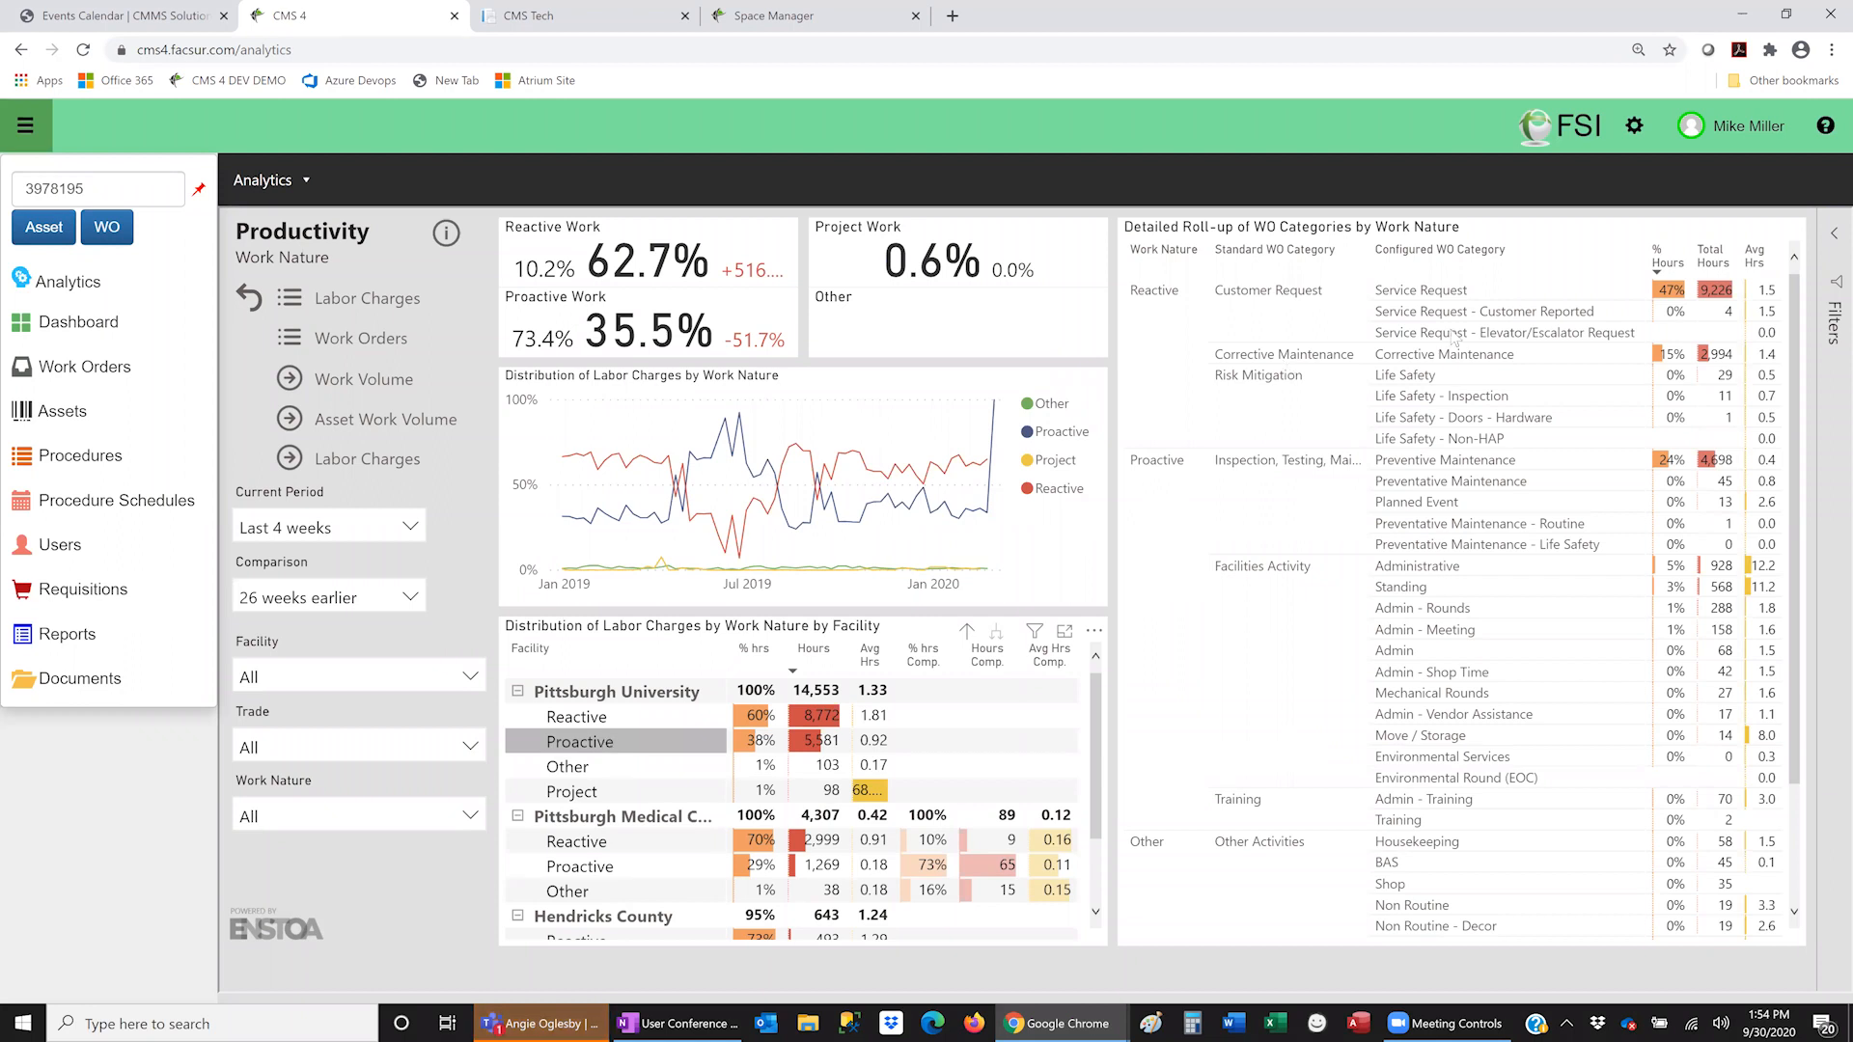
pyautogui.click(1706, 271)
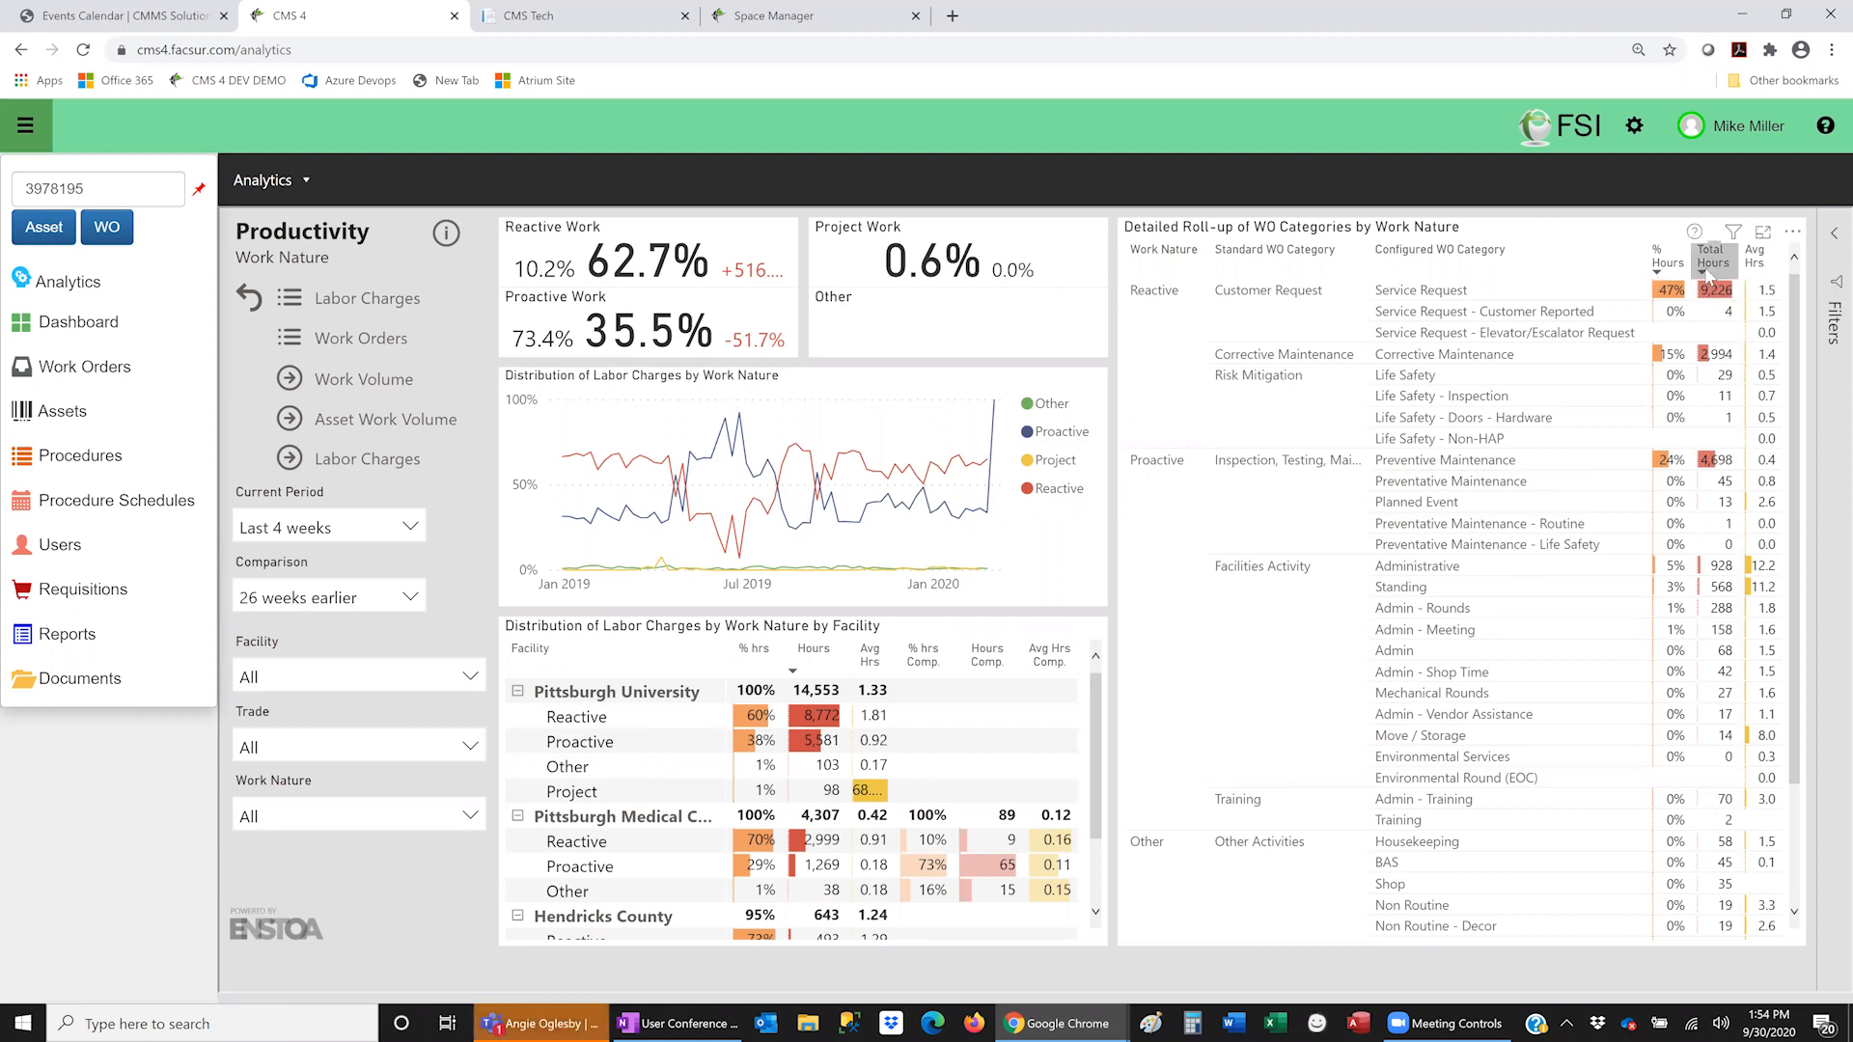
pyautogui.click(1705, 271)
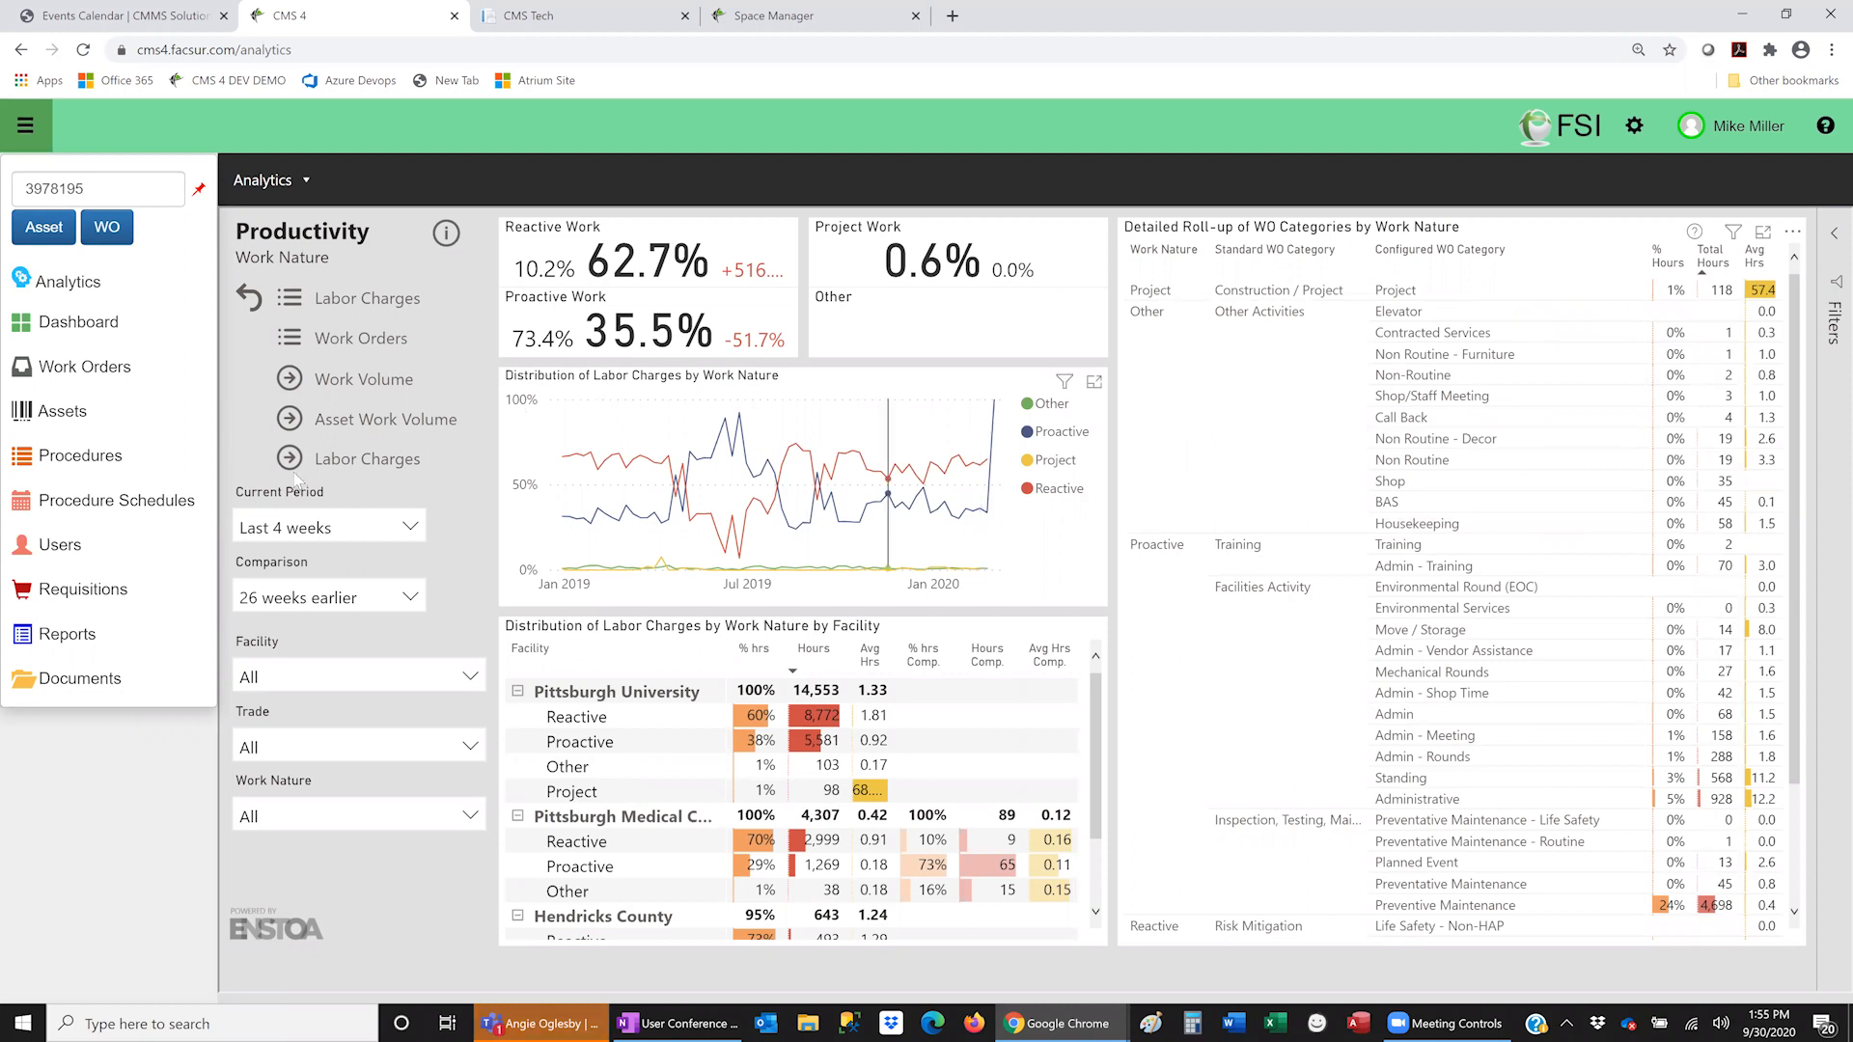
# - Bring up the list of analytics reports
pyautogui.click(306, 183)
pyautogui.click(306, 185)
pyautogui.click(282, 190)
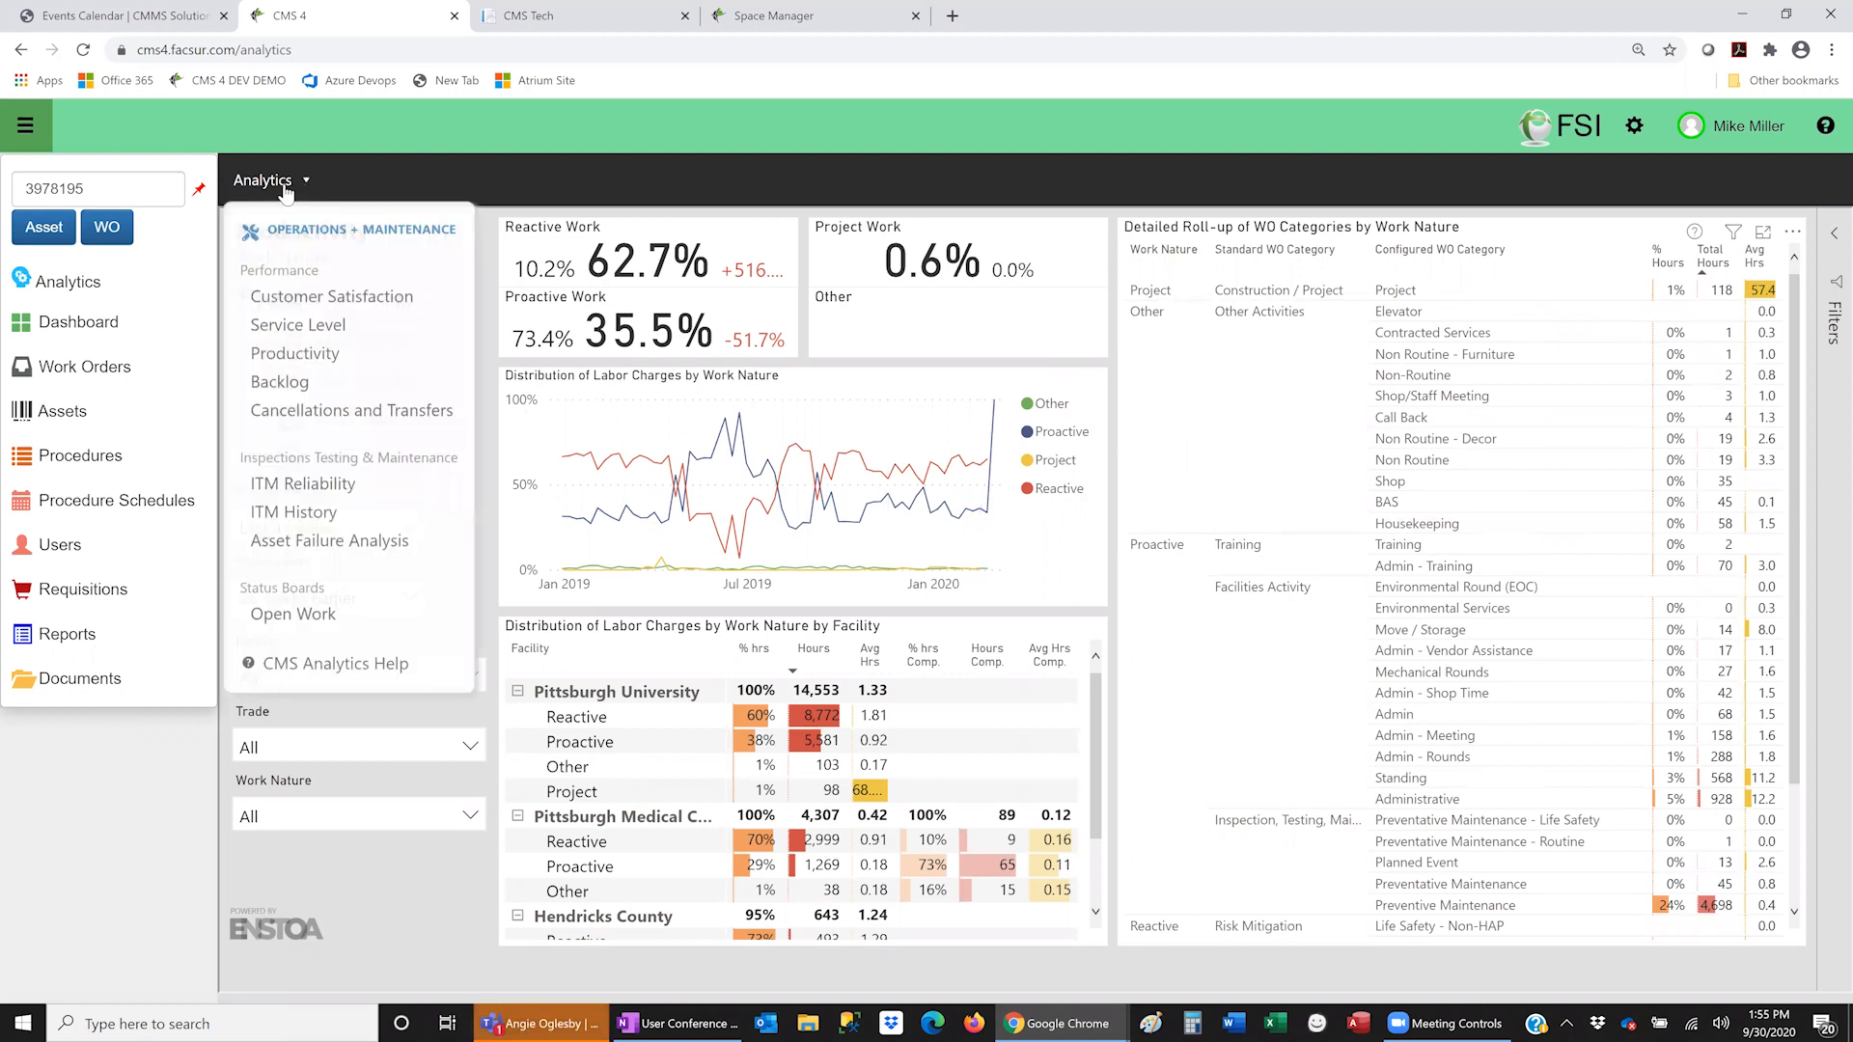
# - Open the ITM Reliability report under Inspections Testing & Maintenance in Analytics
pyautogui.click(325, 484)
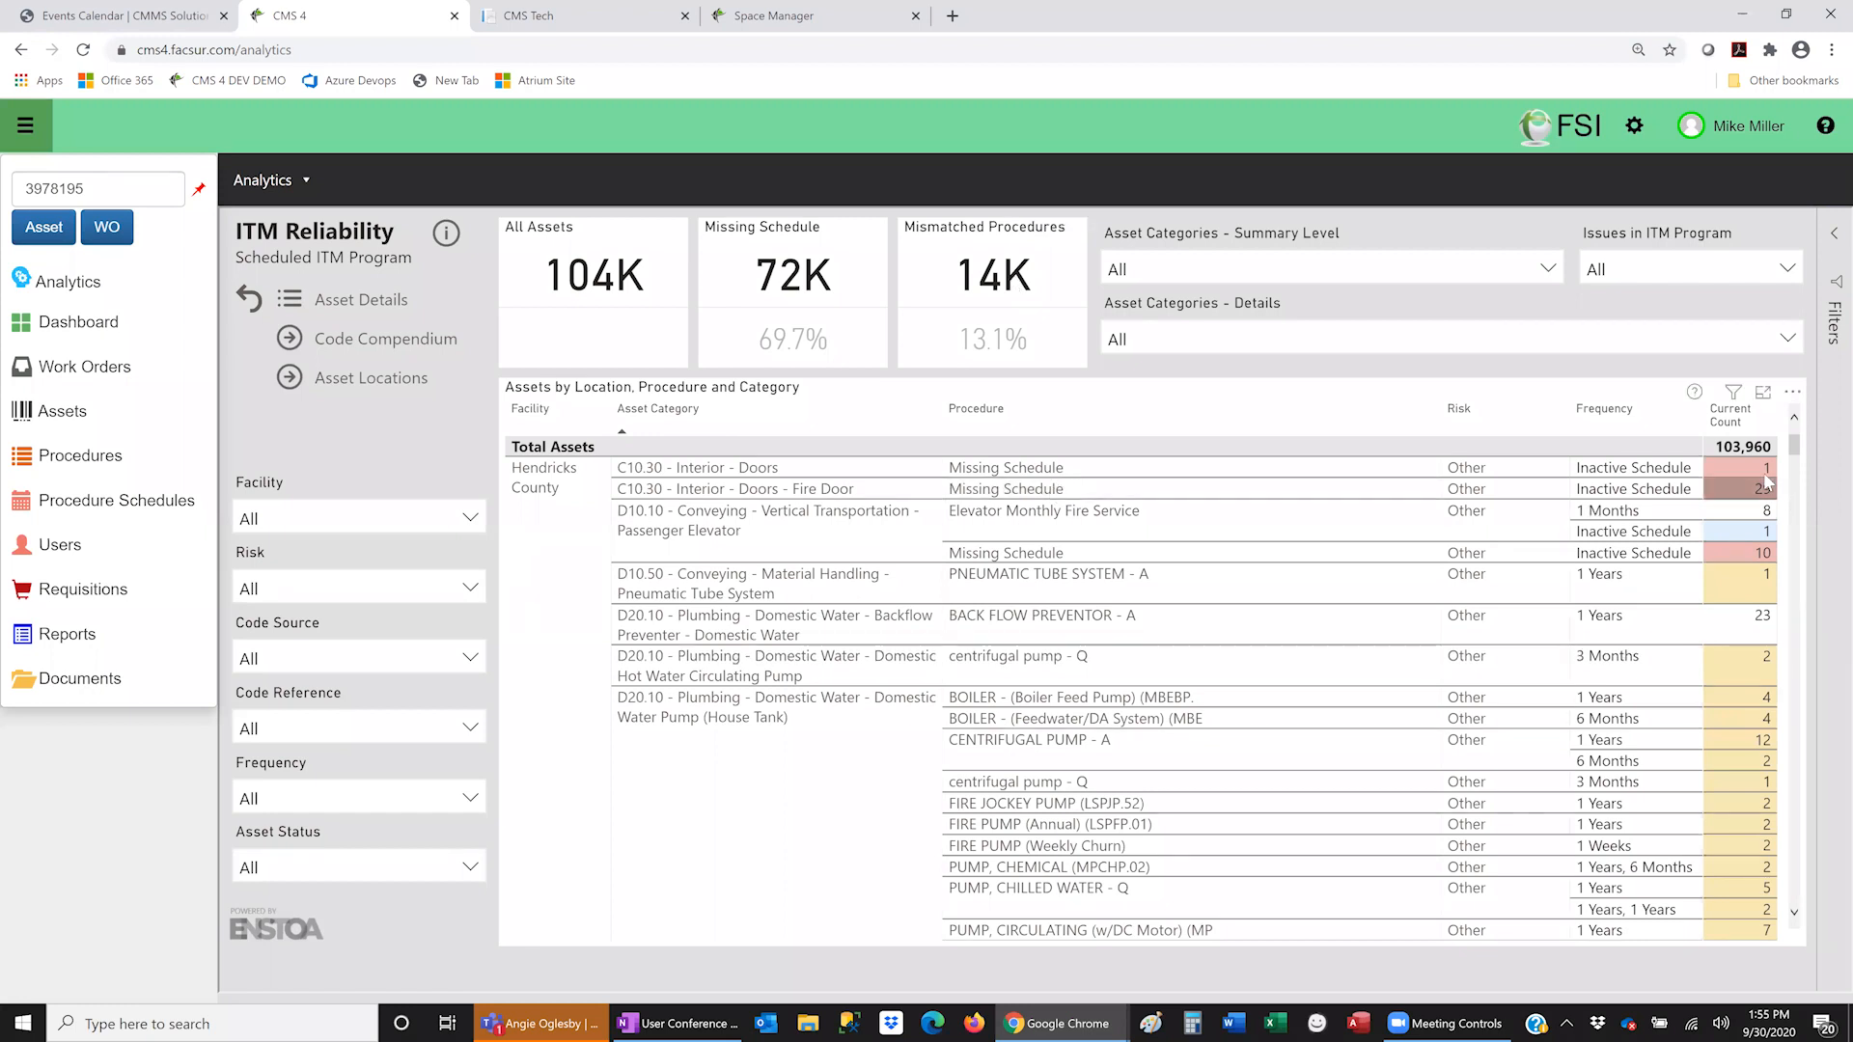
# - Filter the report's detailed asset categories to D40.10.10 Fire Pump, narrowing it to 101 assets
pyautogui.click(1021, 576)
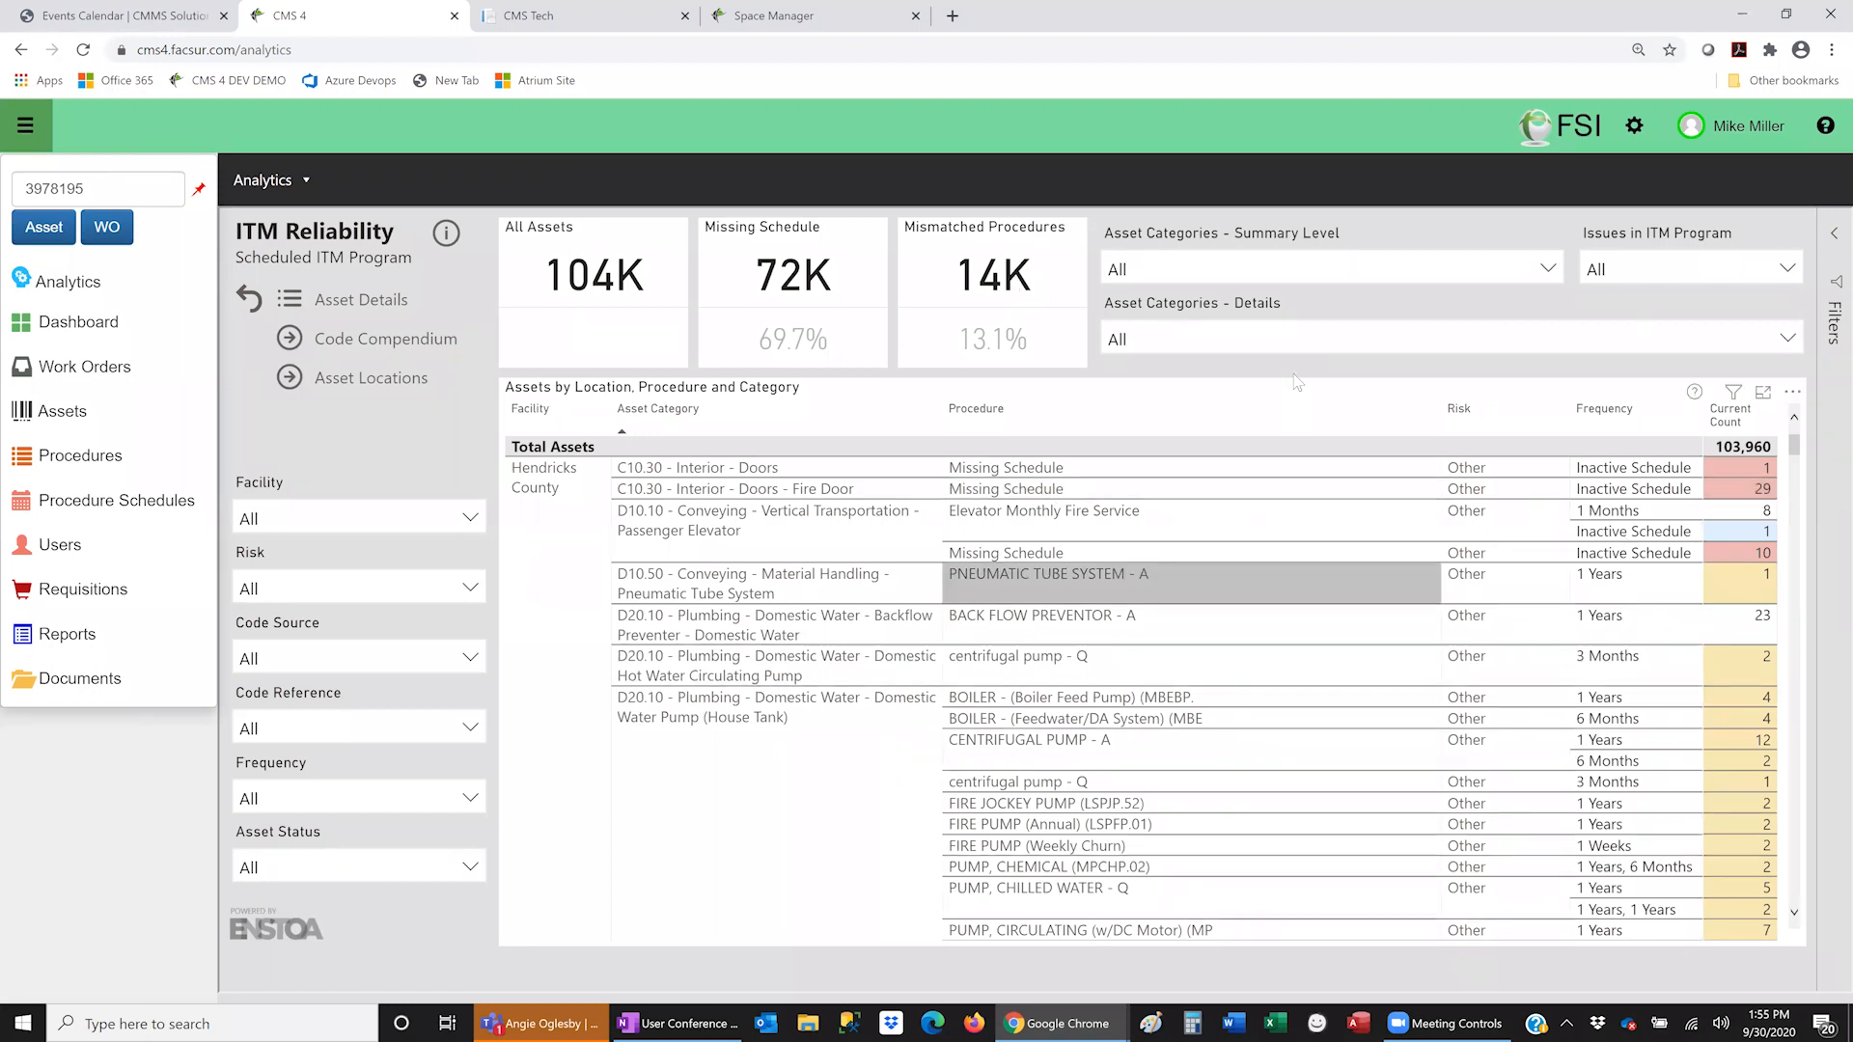
pyautogui.click(1258, 341)
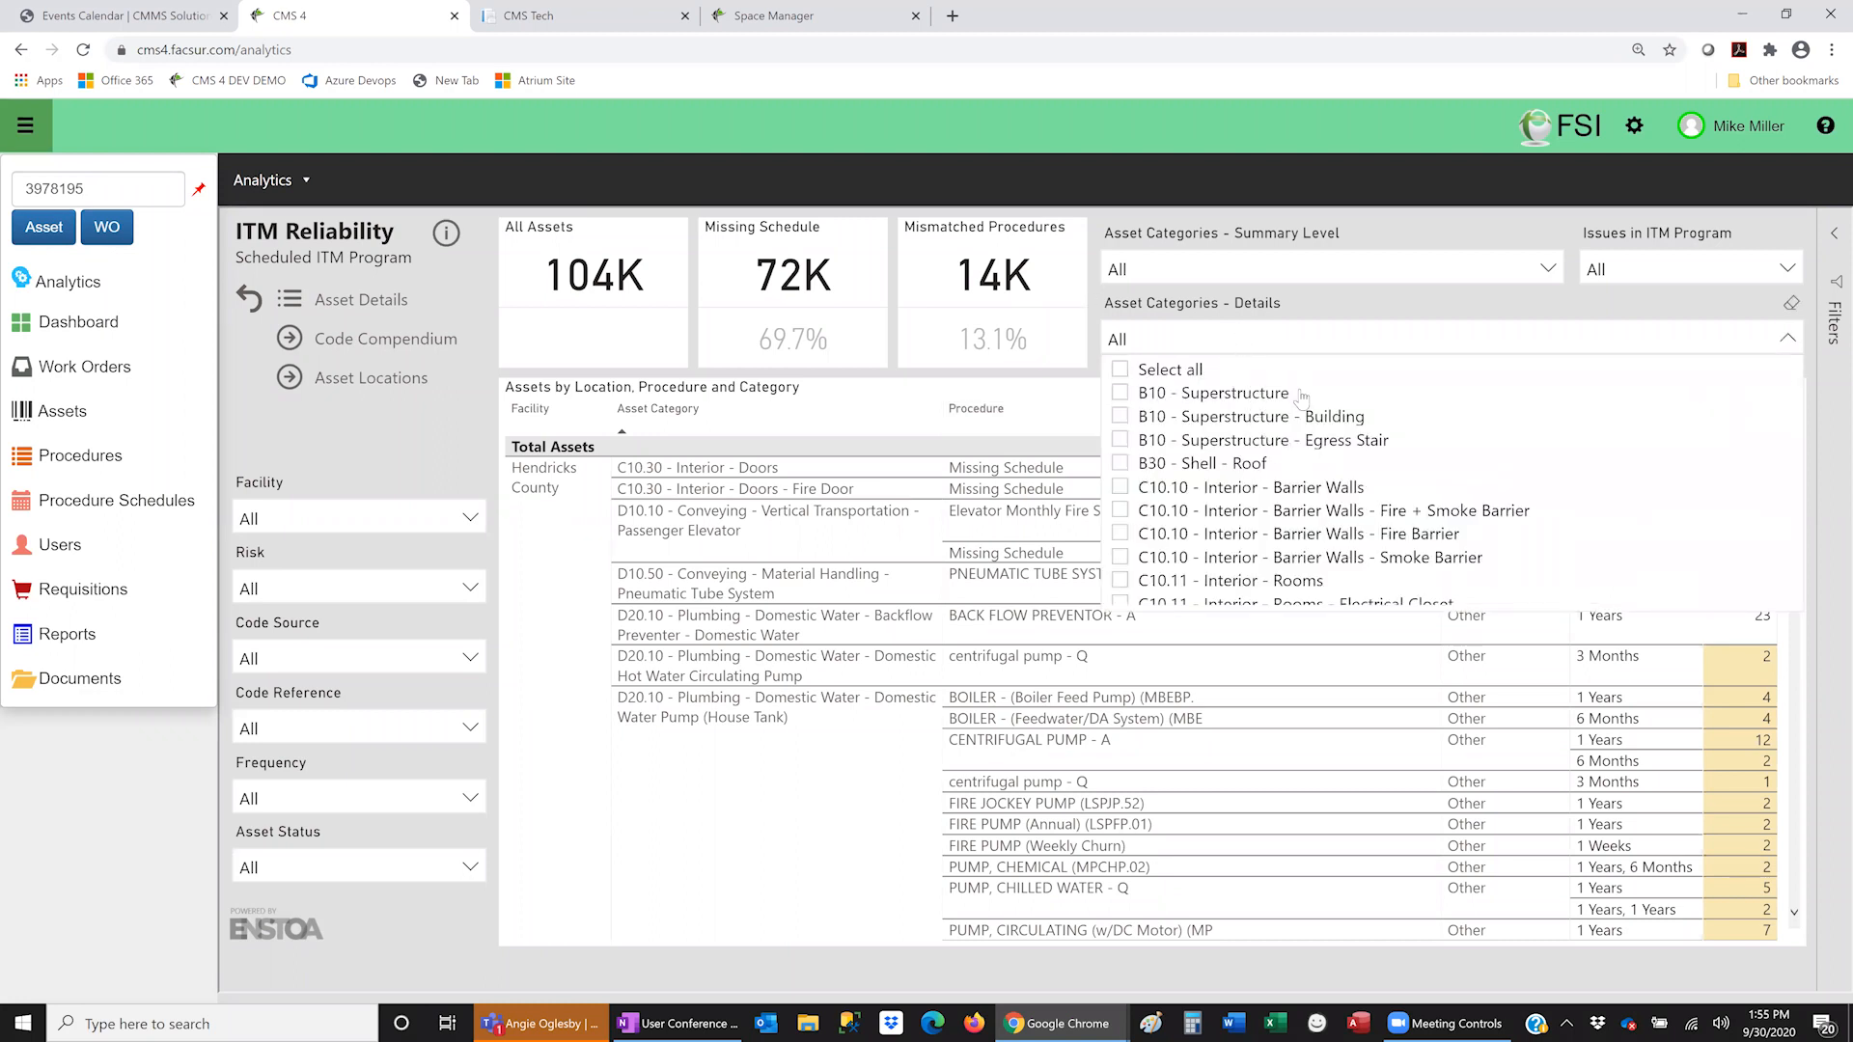
pyautogui.scroll(-10, 1283, 410)
pyautogui.scroll(-15, 1277, 413)
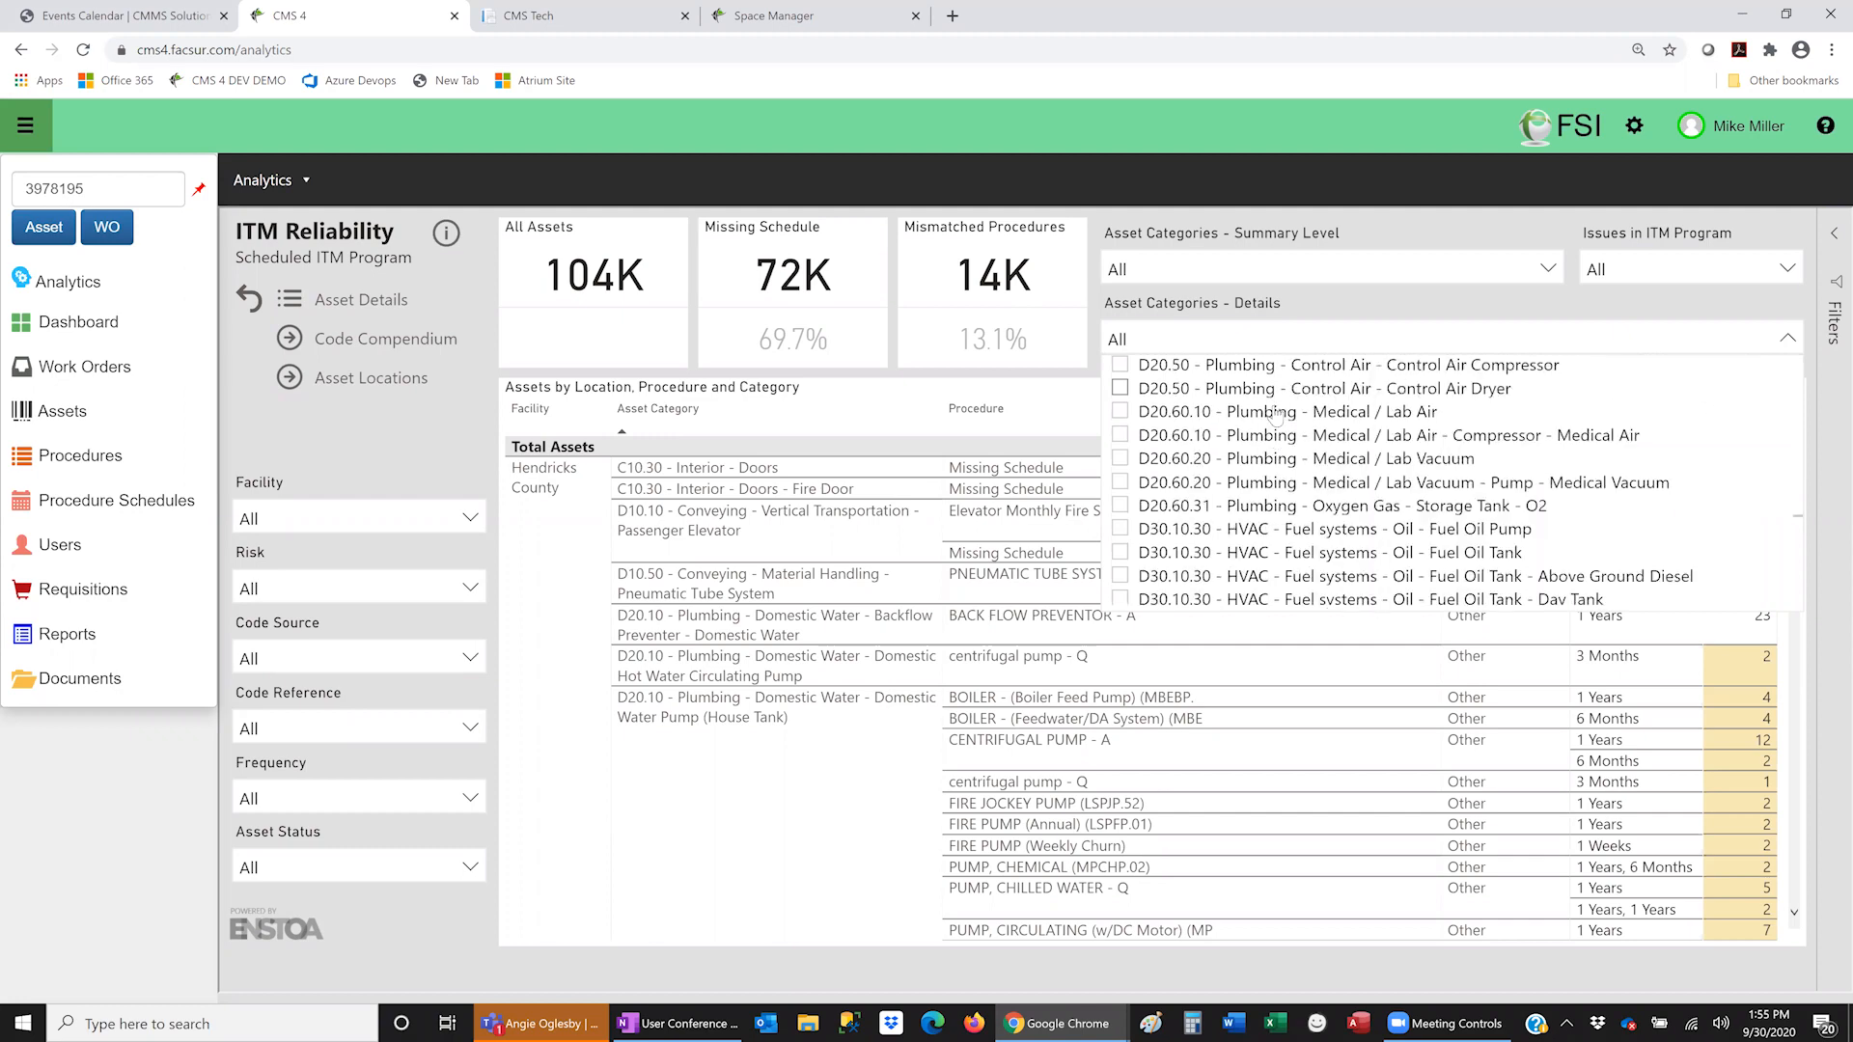
pyautogui.scroll(-5, 1272, 427)
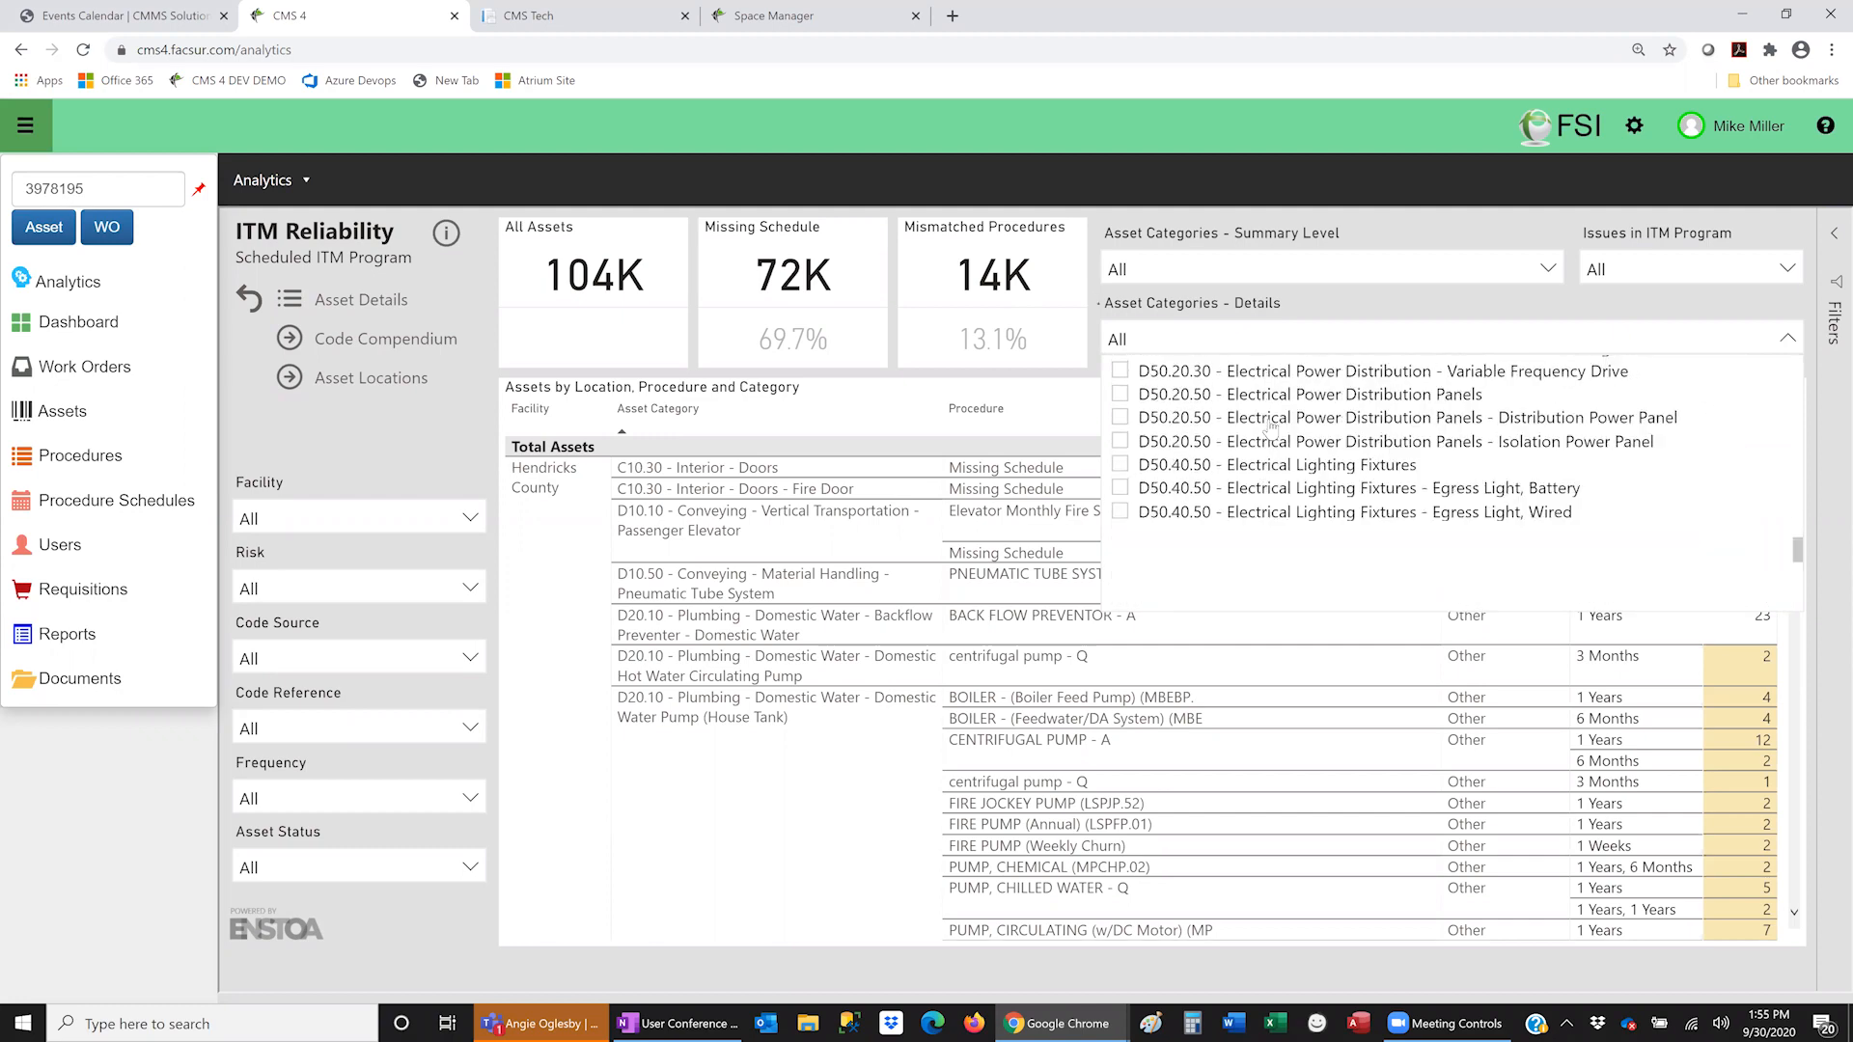
pyautogui.scroll(-3, 1276, 439)
pyautogui.scroll(8, 1279, 450)
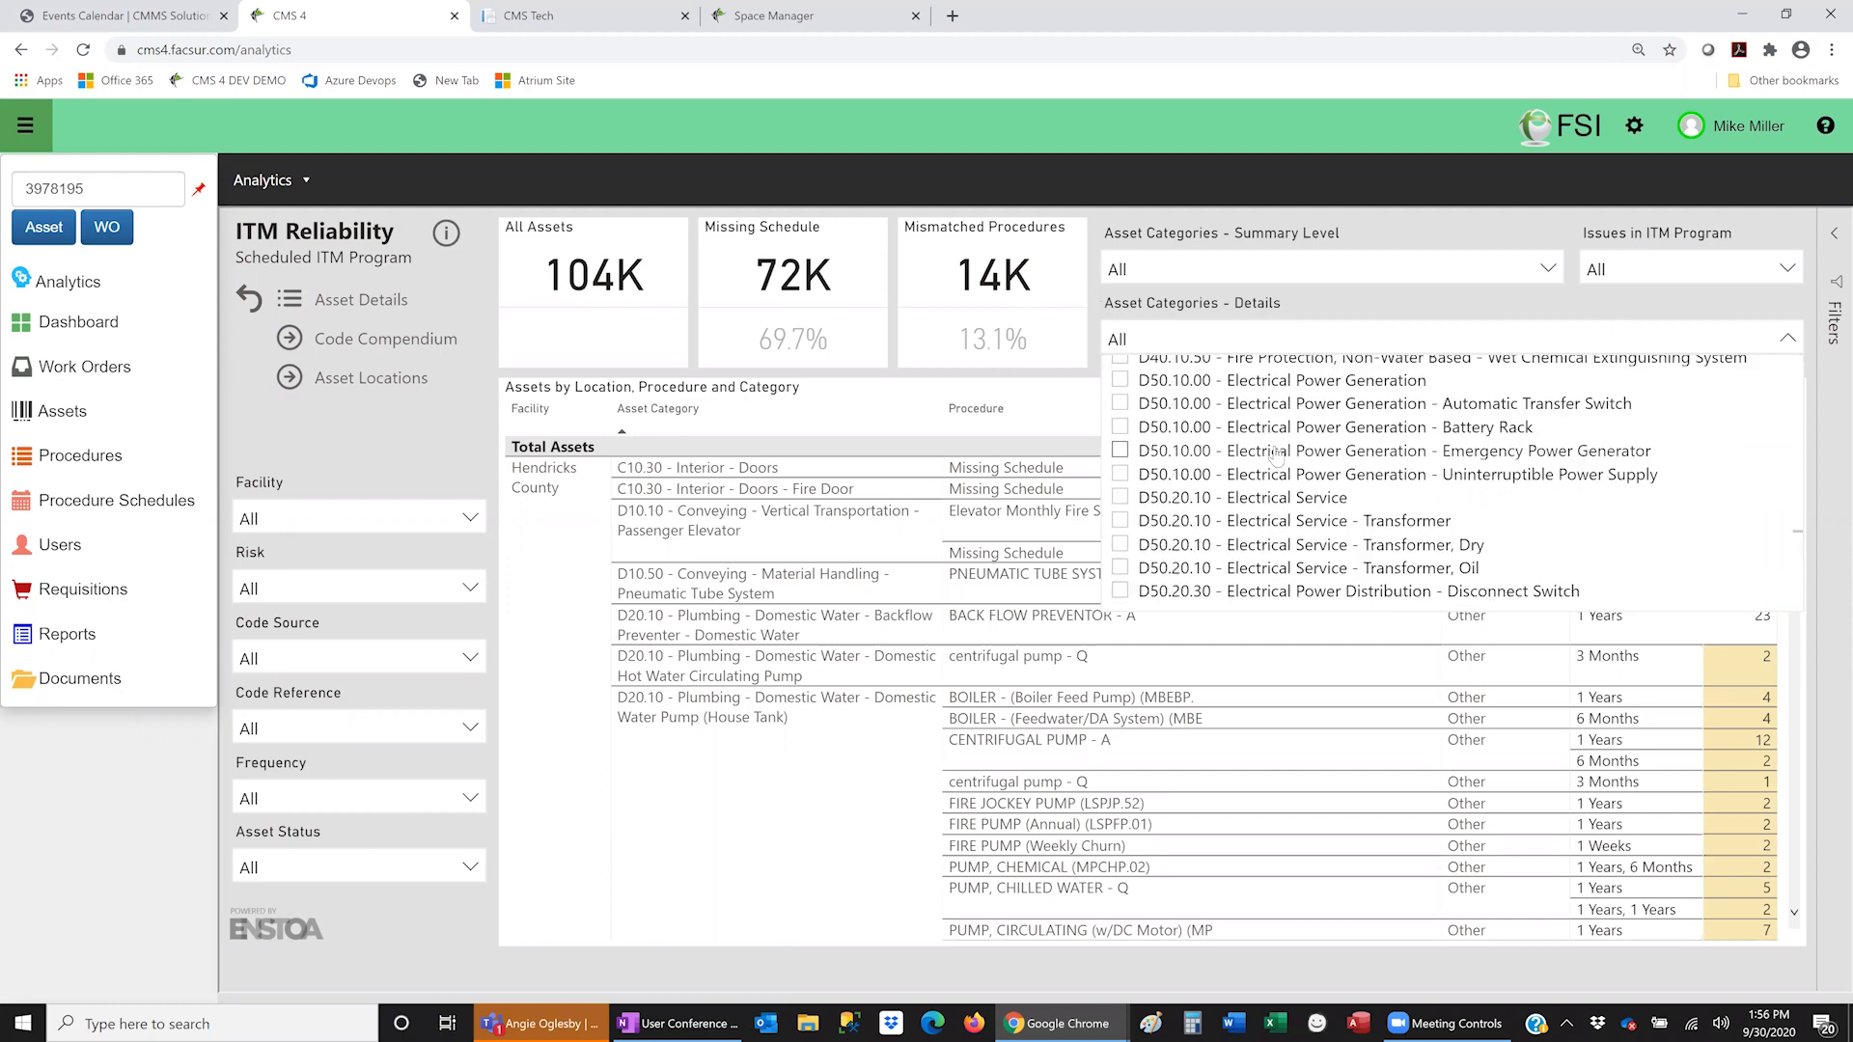
pyautogui.scroll(-3, 1274, 456)
pyautogui.scroll(10, 1274, 457)
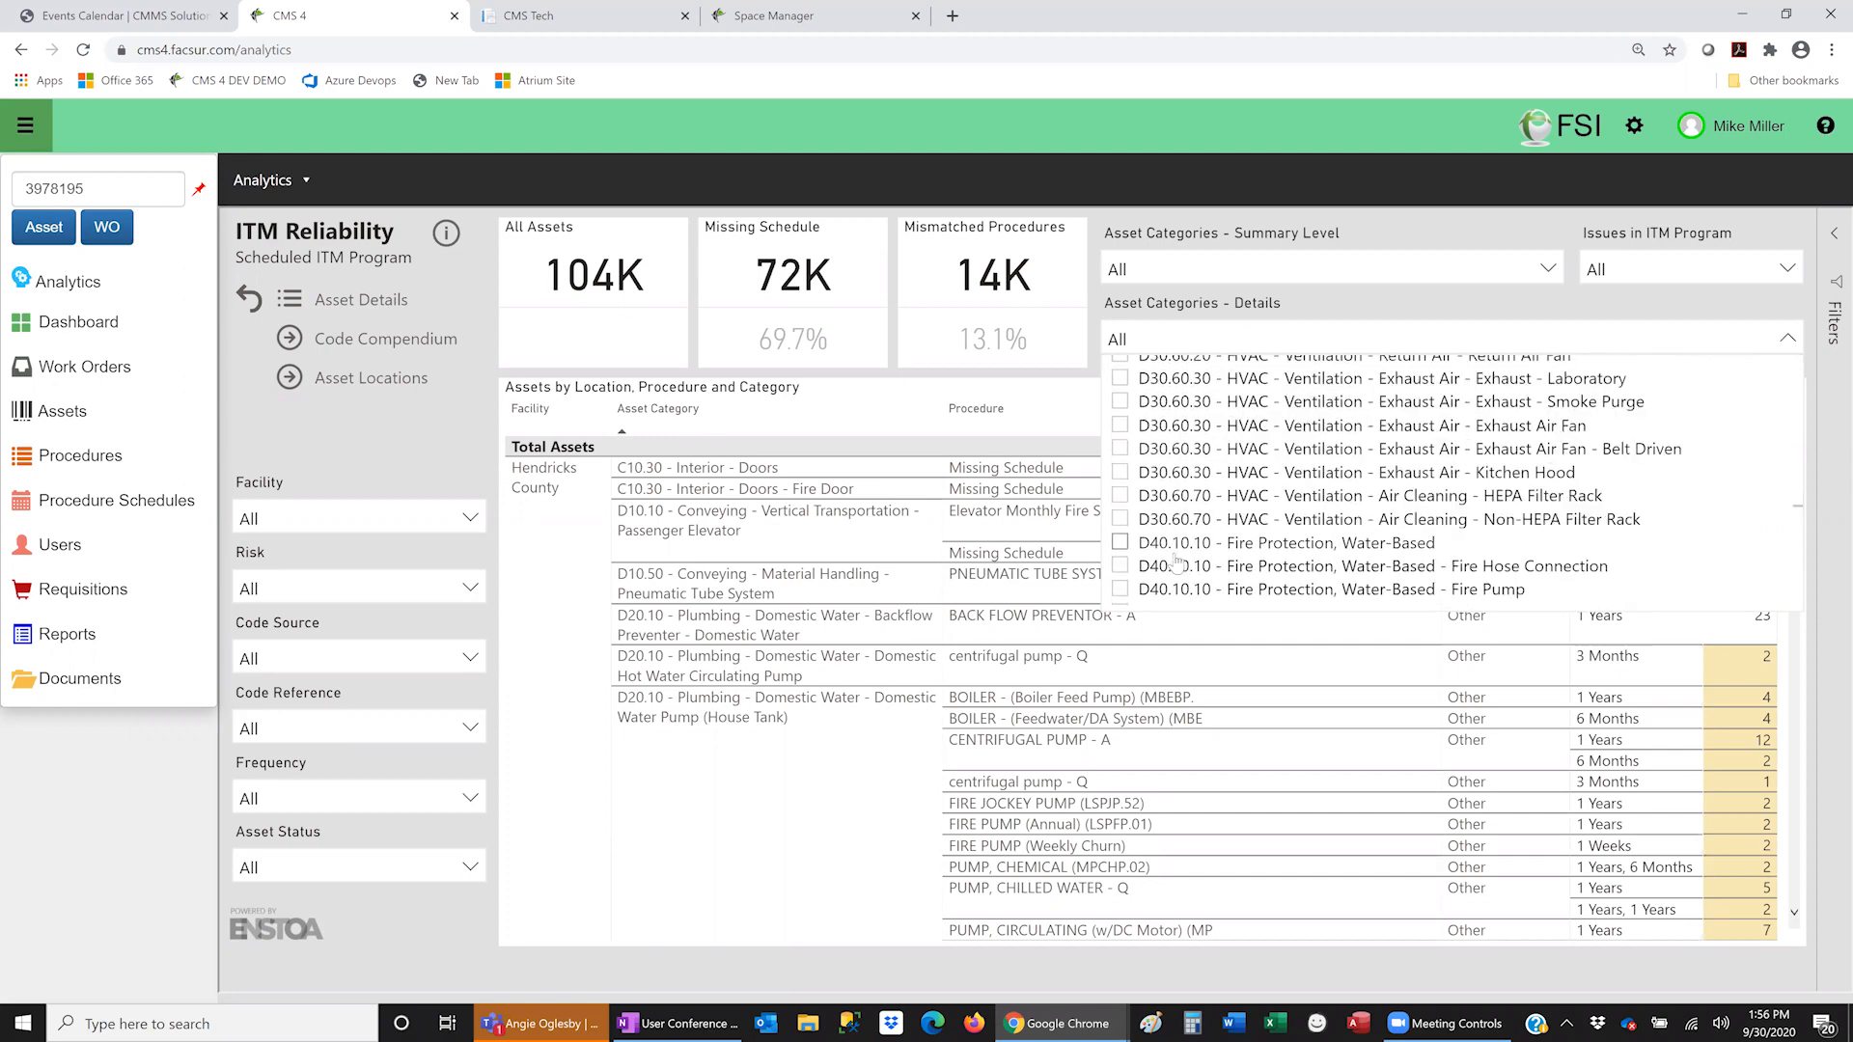
pyautogui.click(1121, 589)
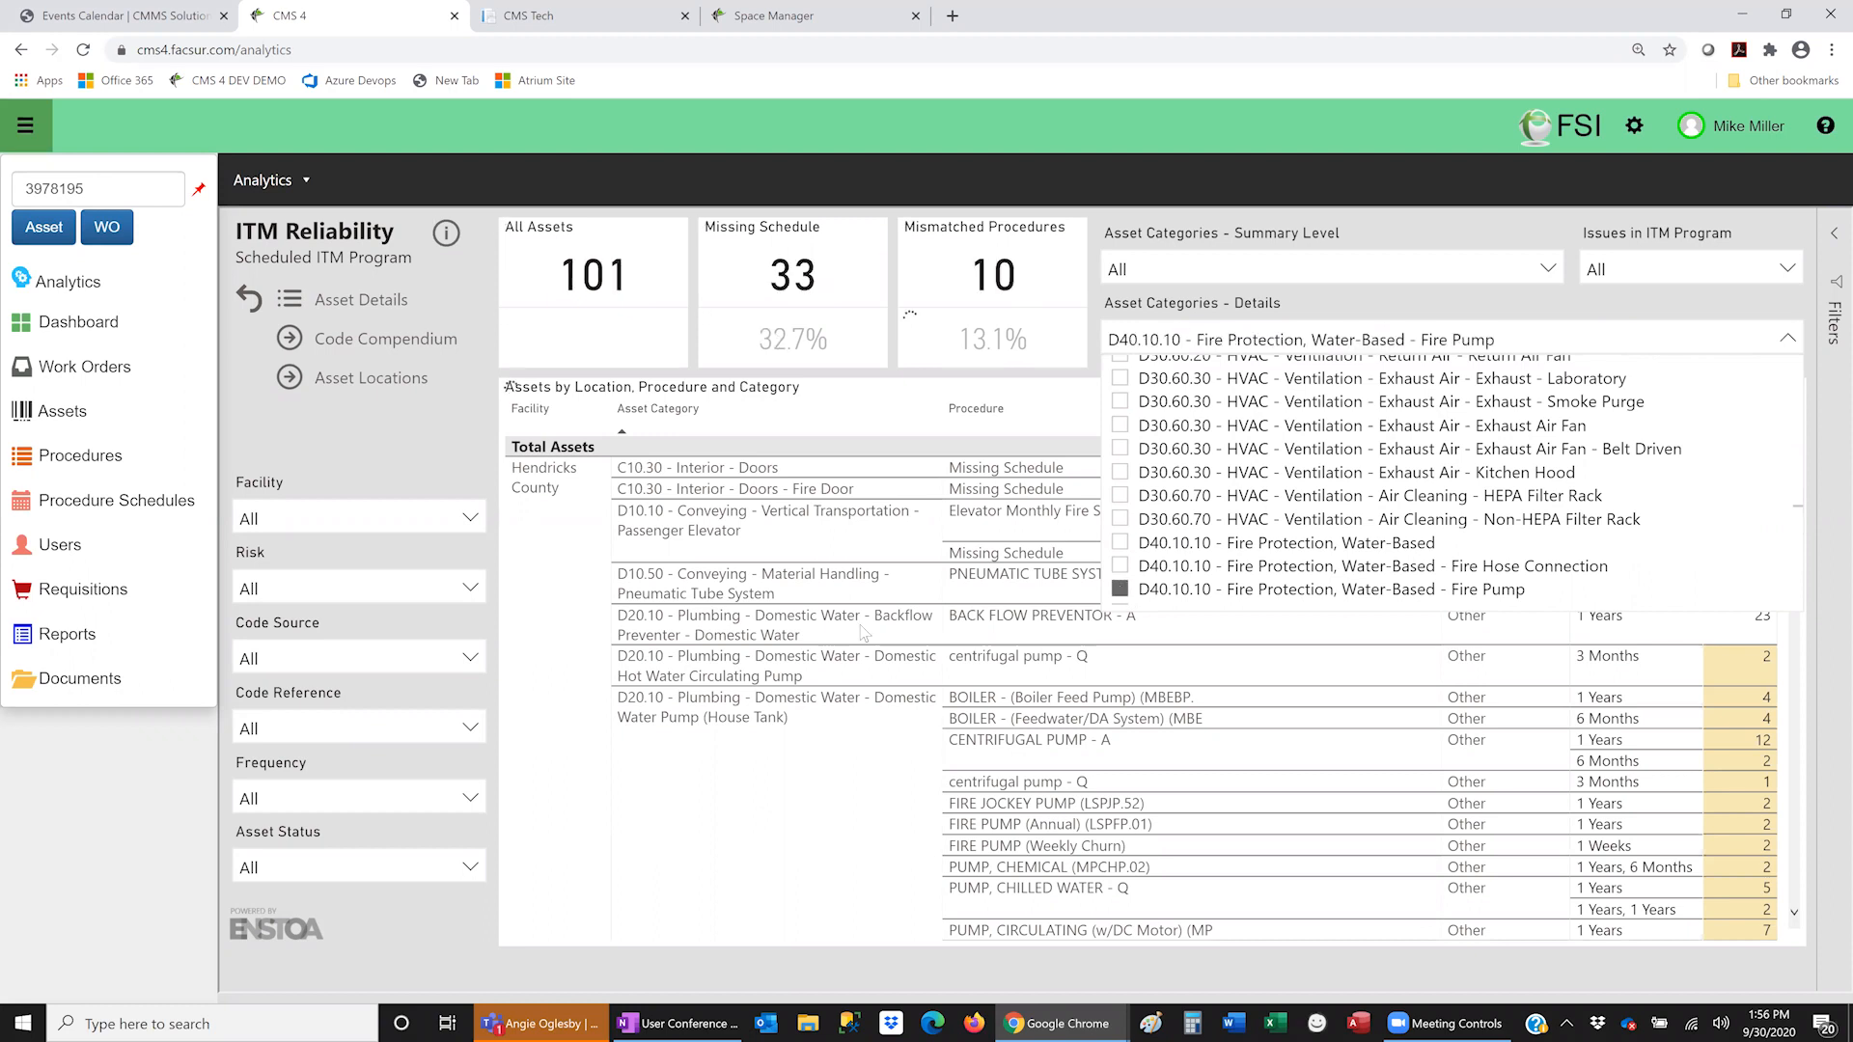
pyautogui.click(1695, 334)
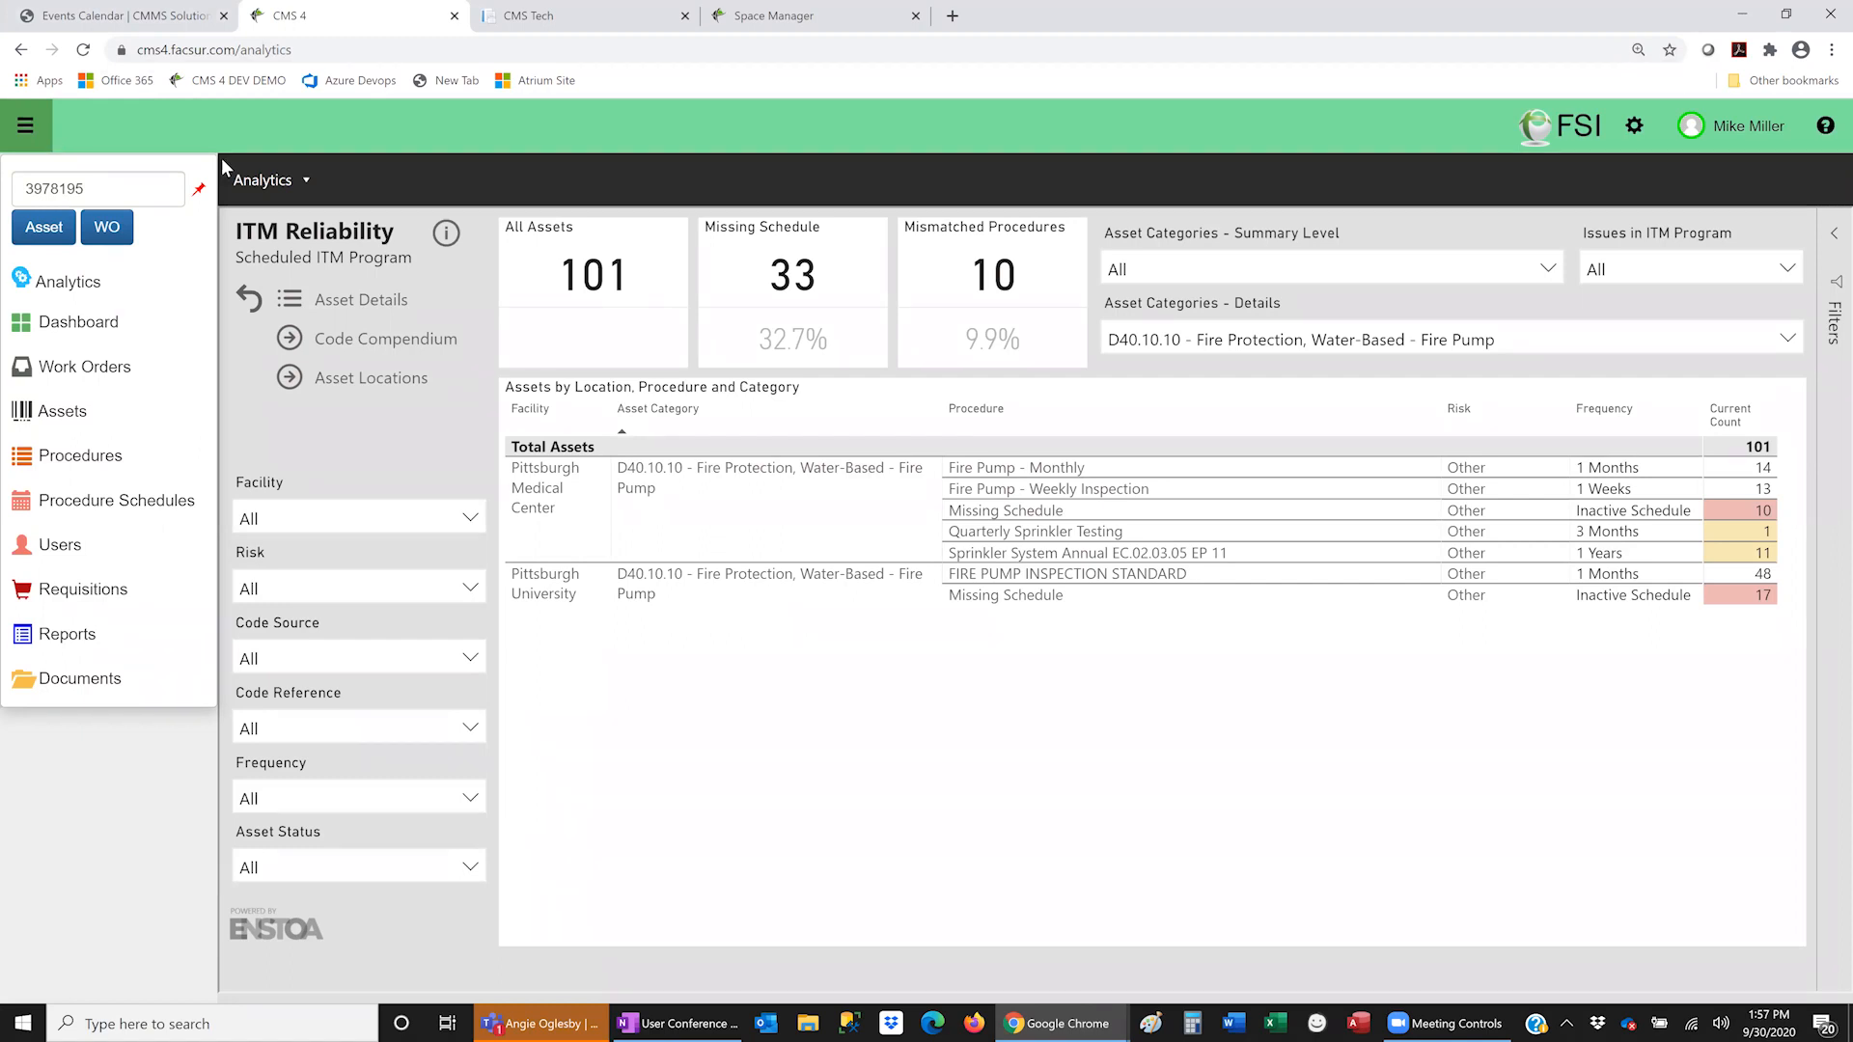
# - Go to Users, review the first user's Role options, and cancel the edit unchanged
pyautogui.click(92, 549)
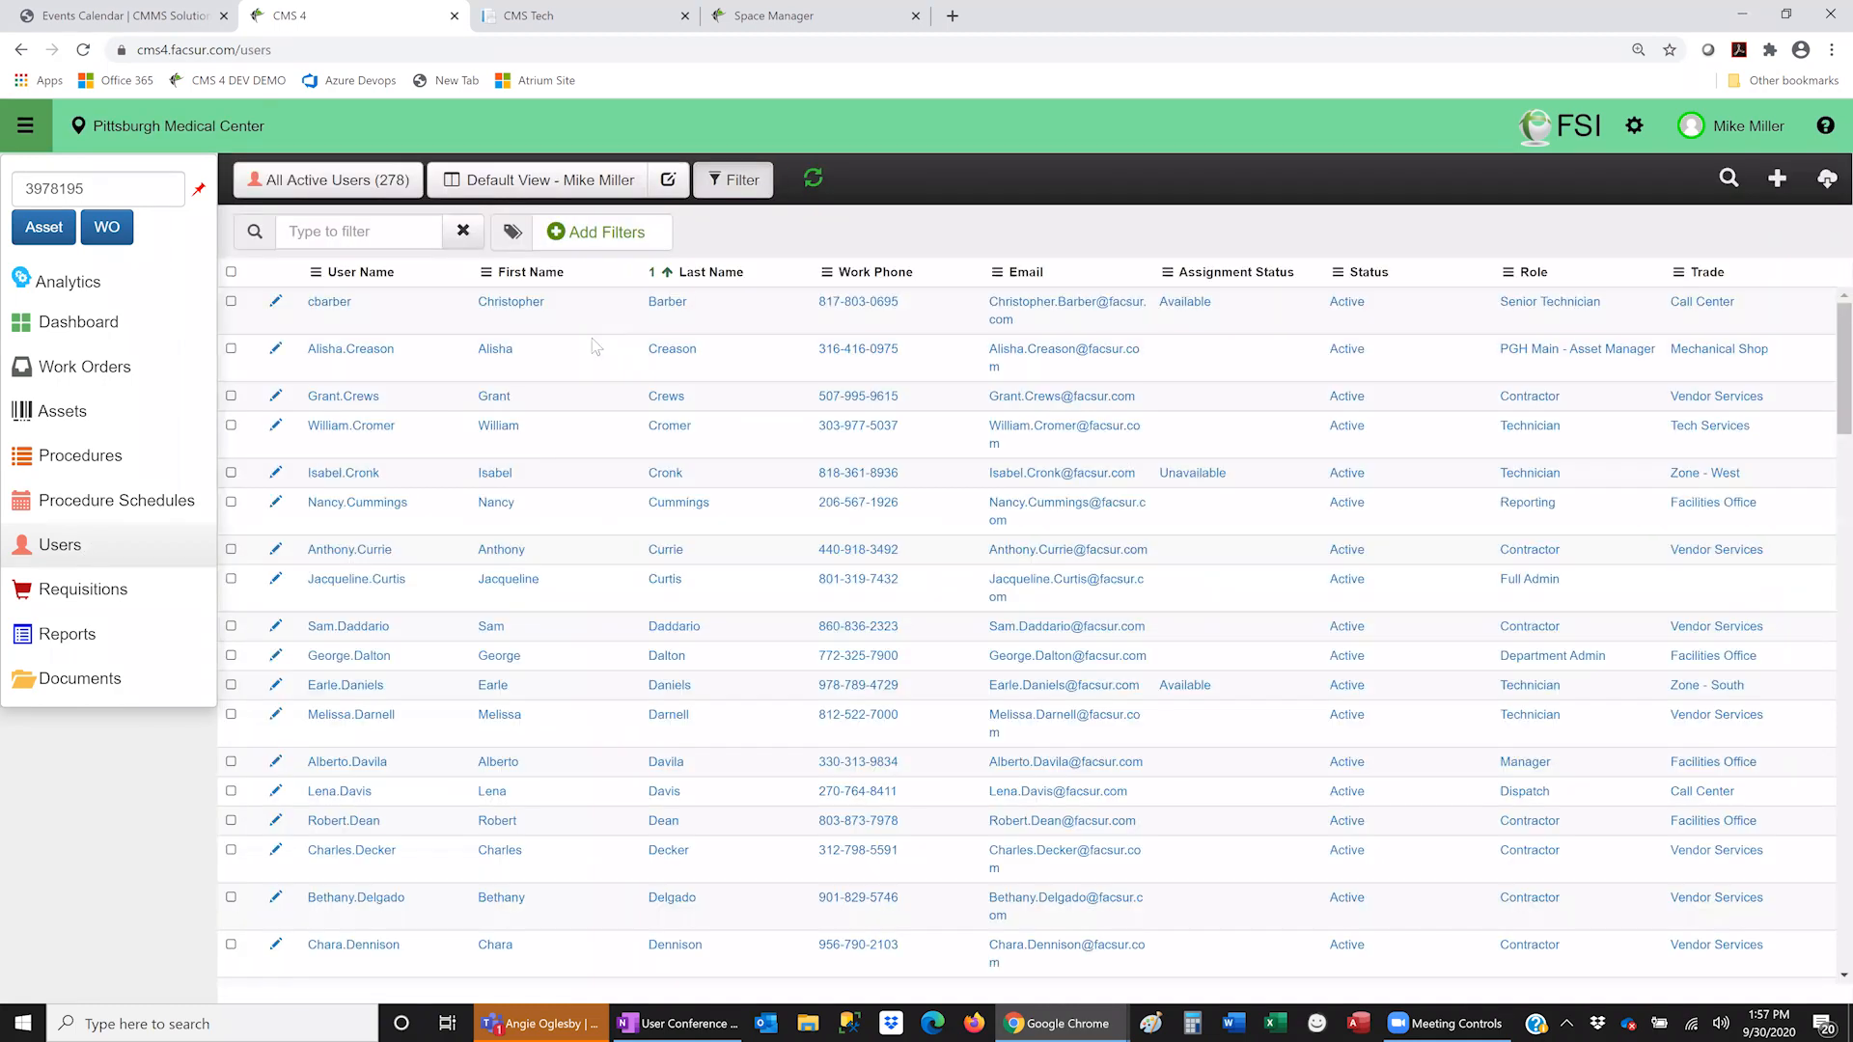
pyautogui.click(275, 304)
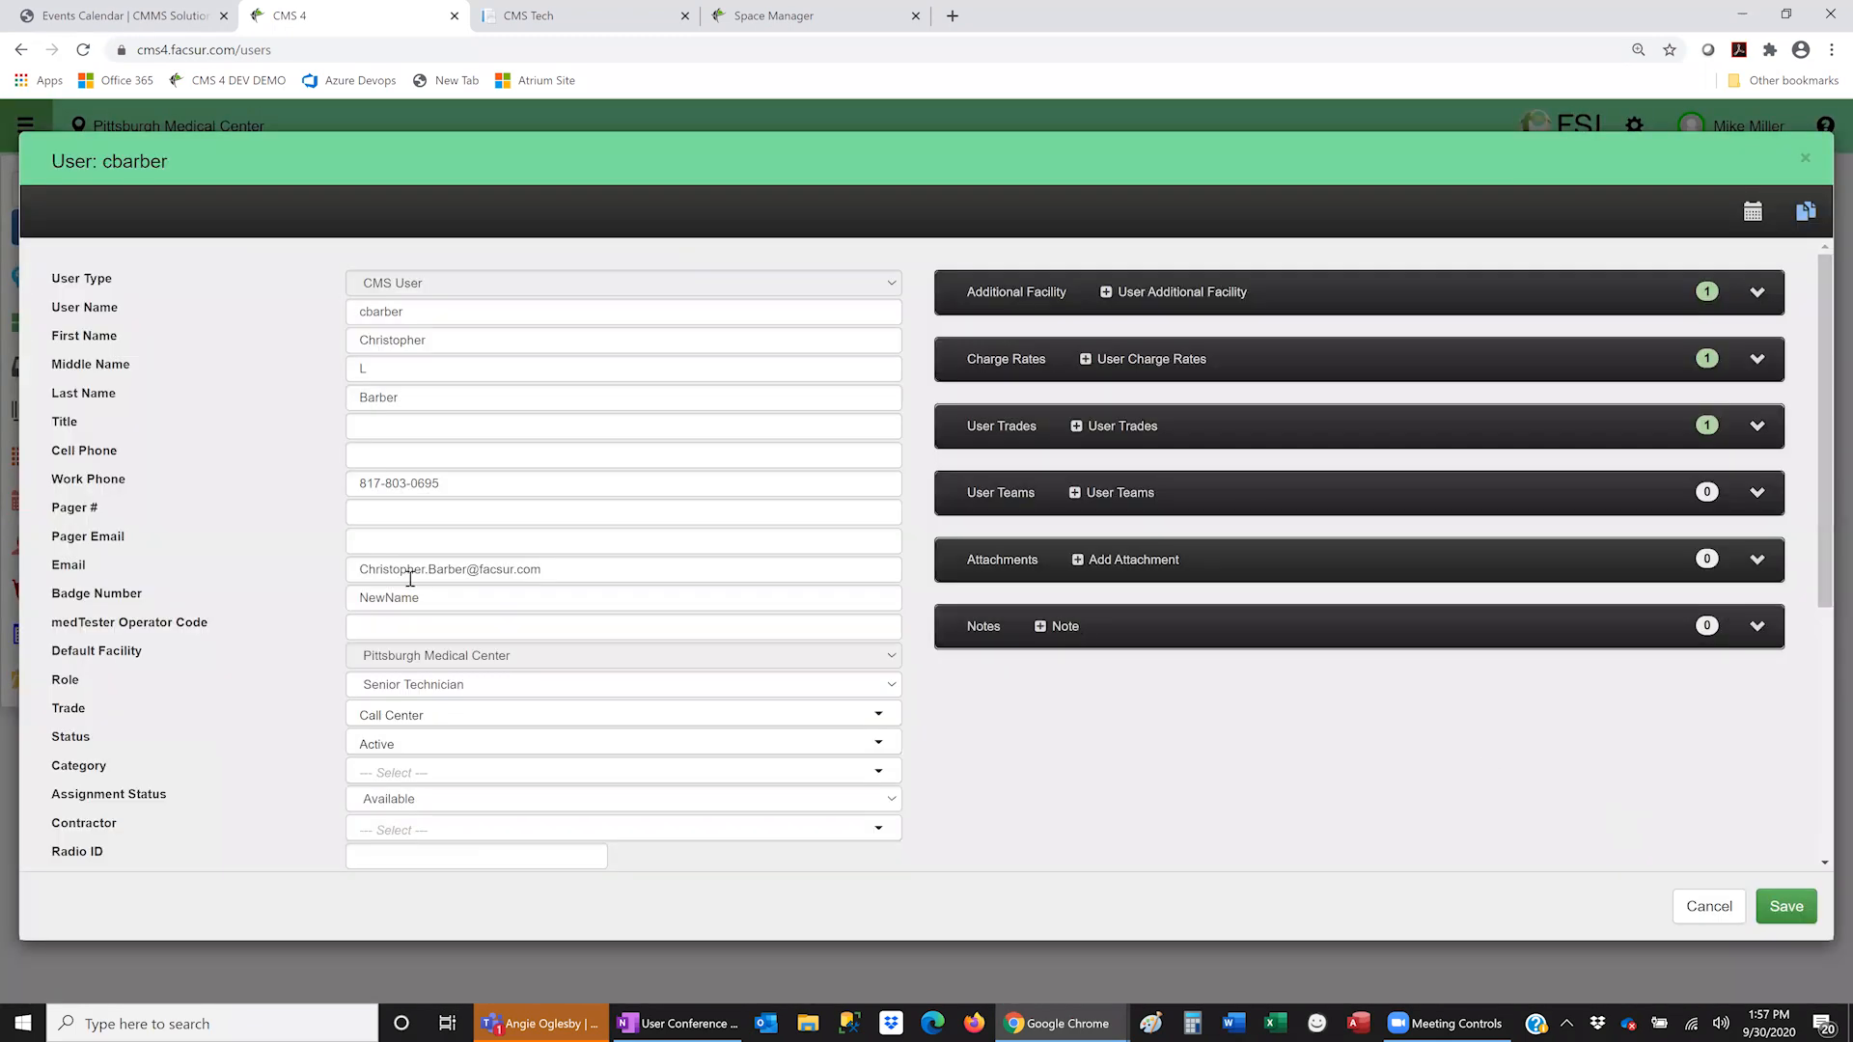
pyautogui.click(454, 685)
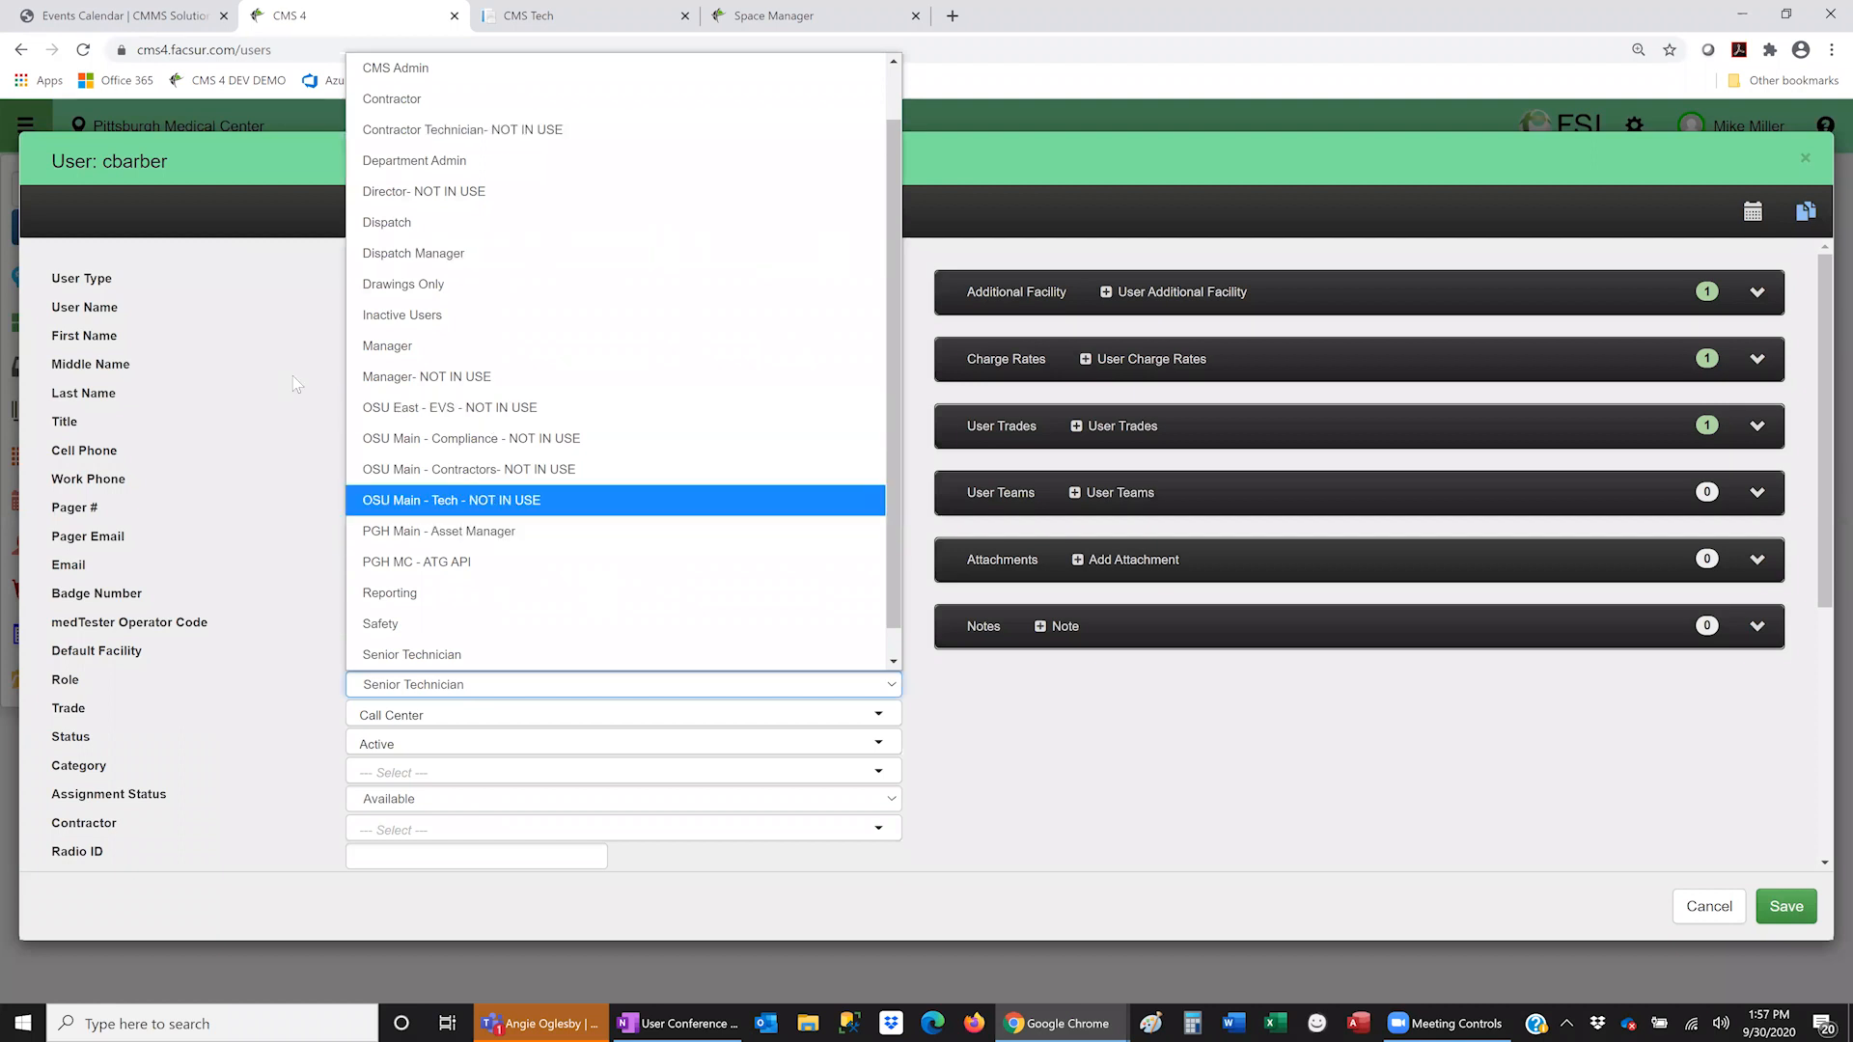
pyautogui.click(228, 339)
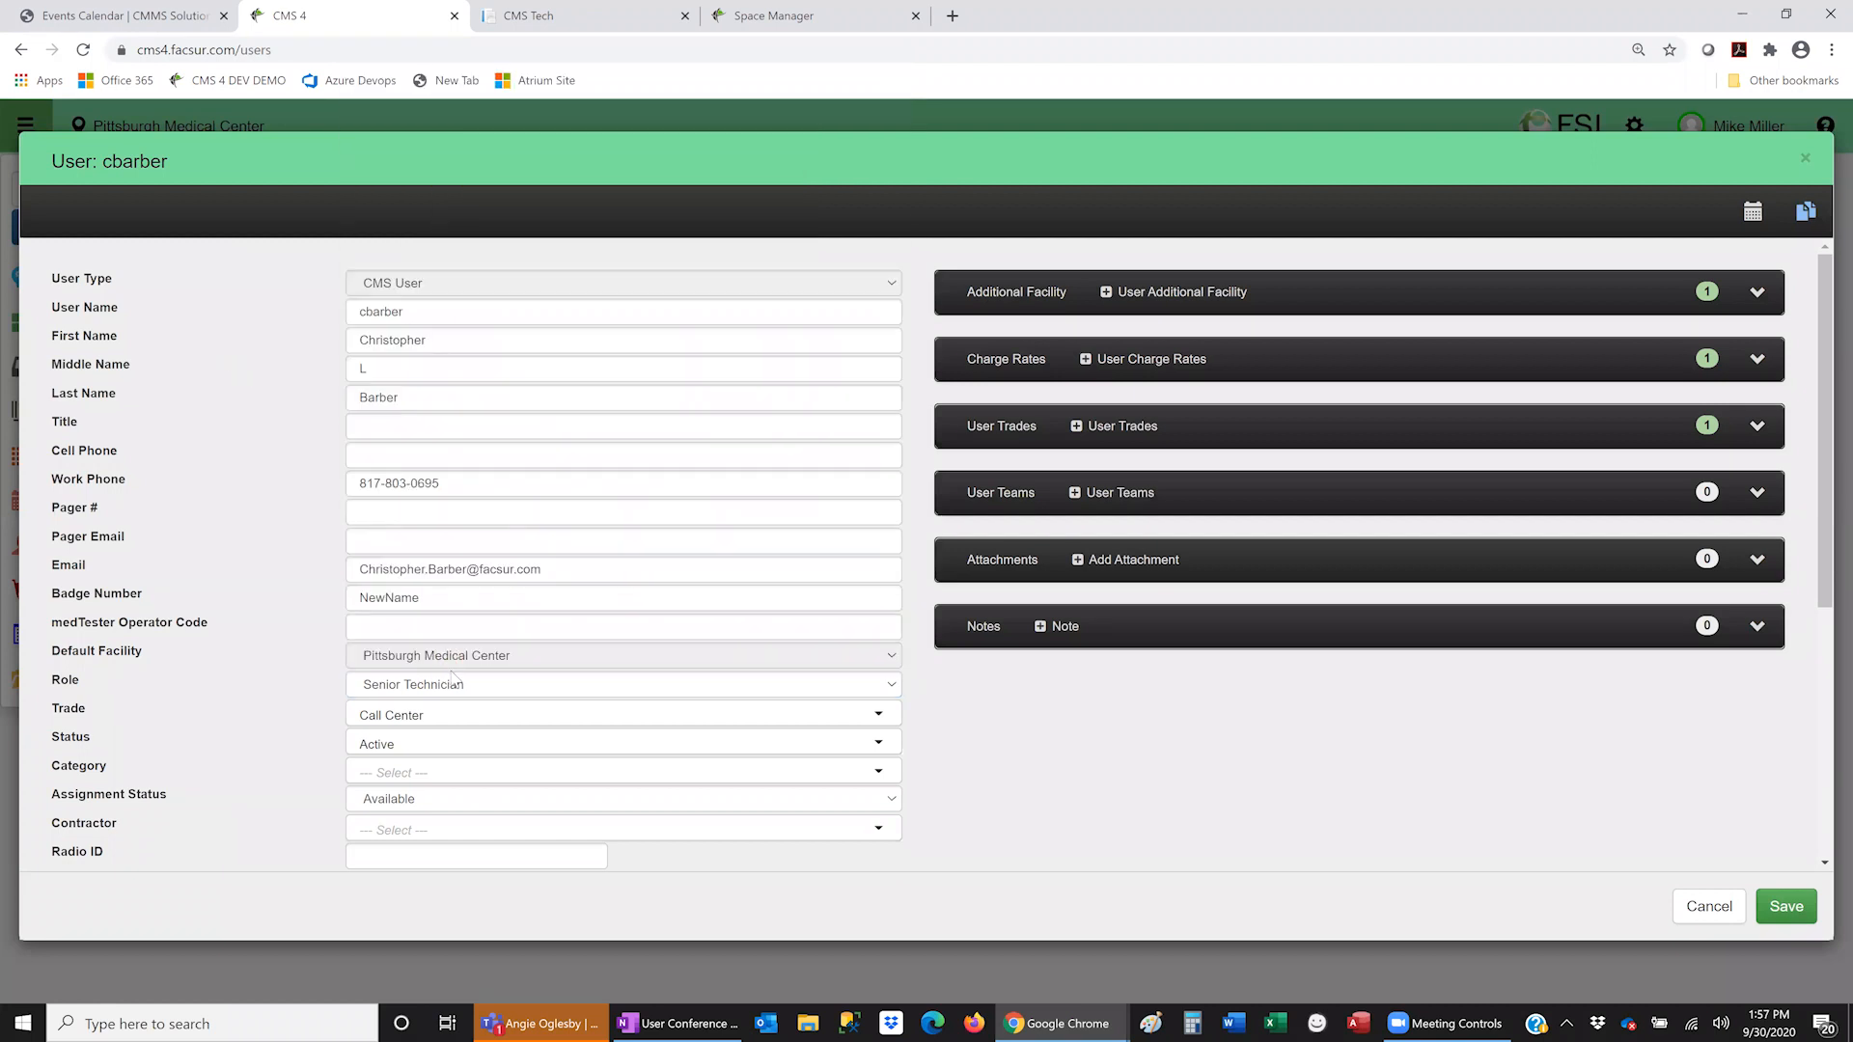
pyautogui.click(1706, 907)
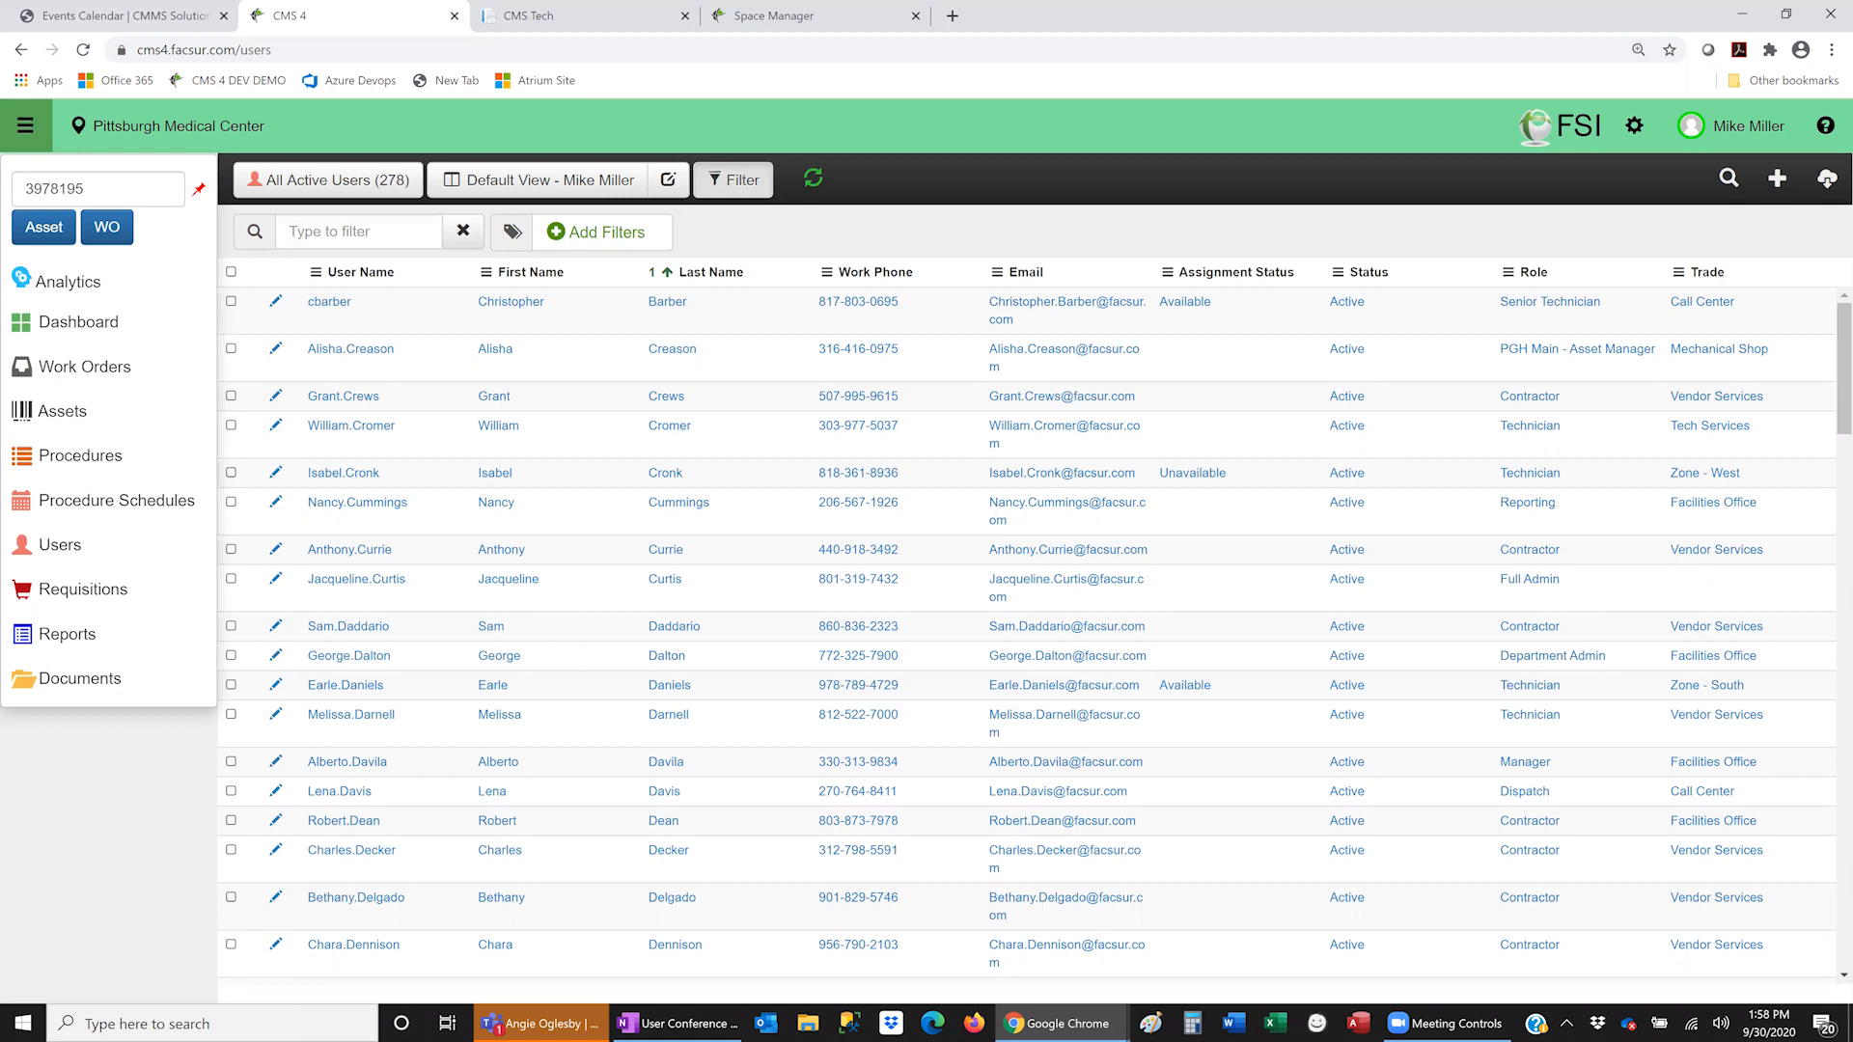
# - Start a new user, cancel it, and switch to the Work Orders list
pyautogui.click(1778, 180)
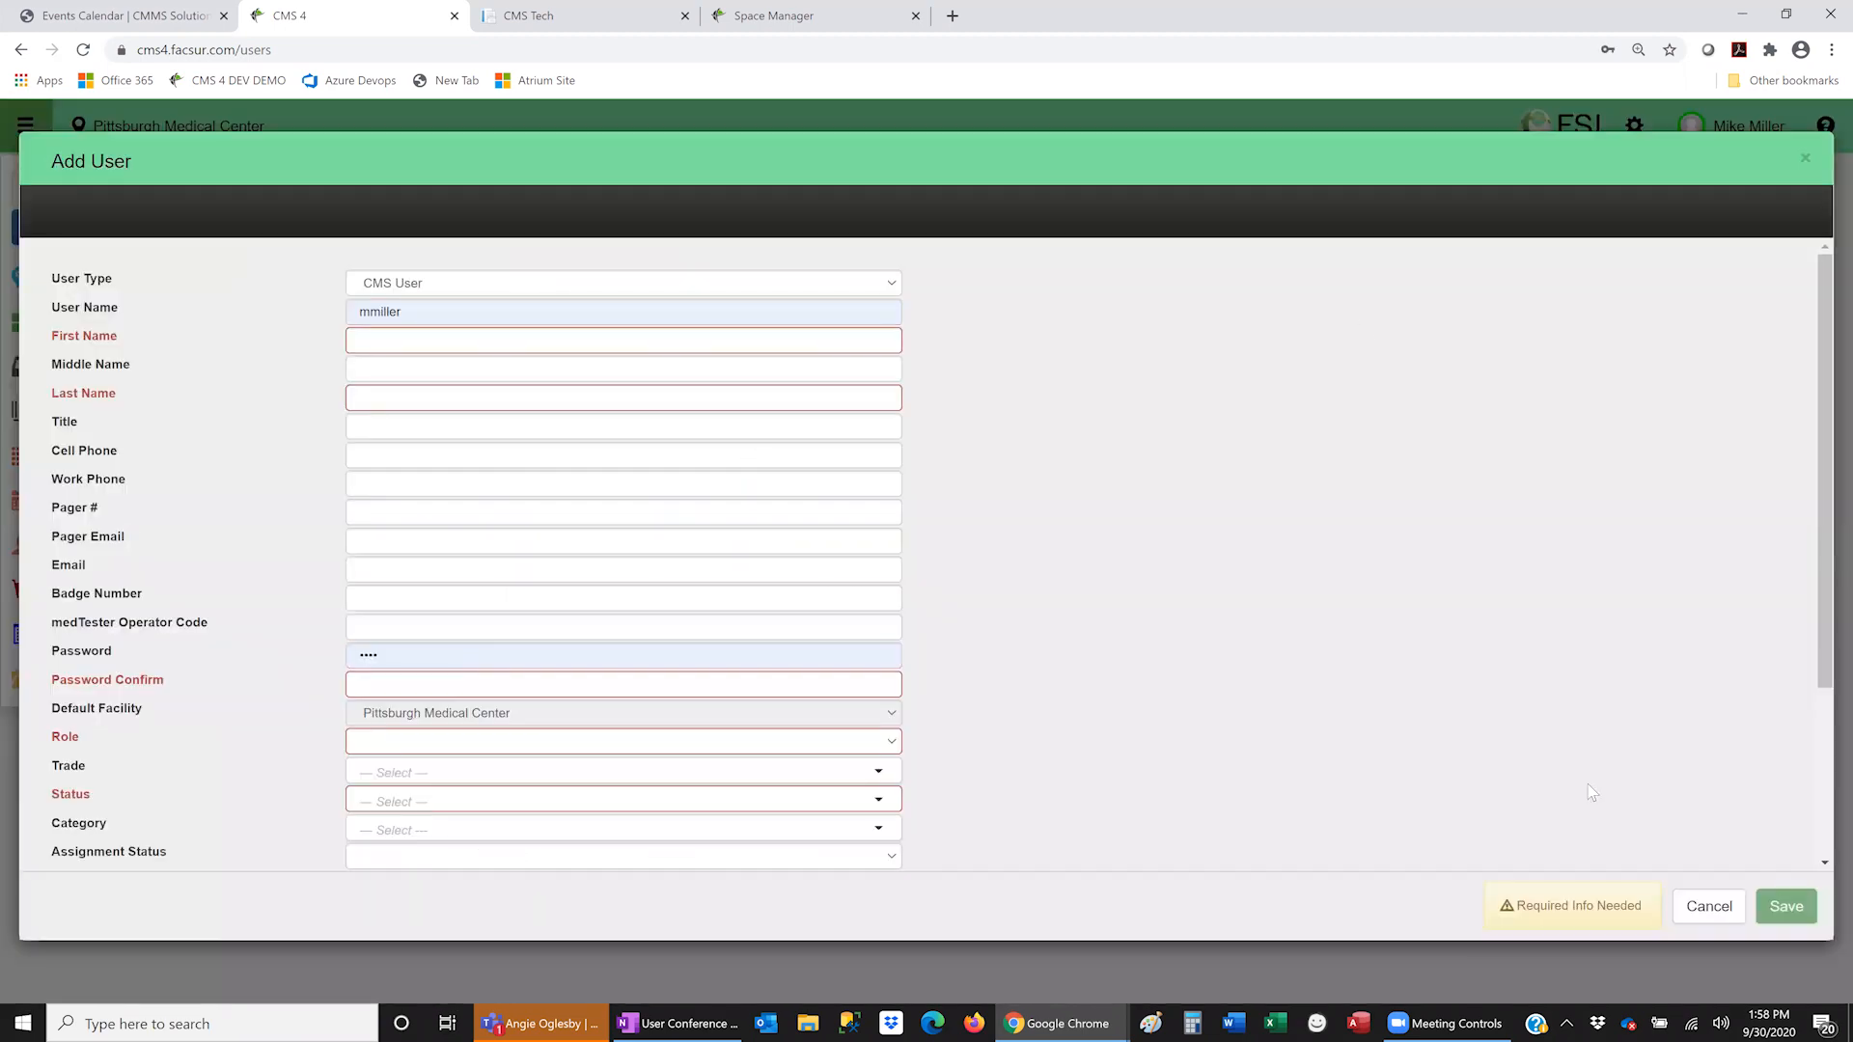
pyautogui.click(1710, 908)
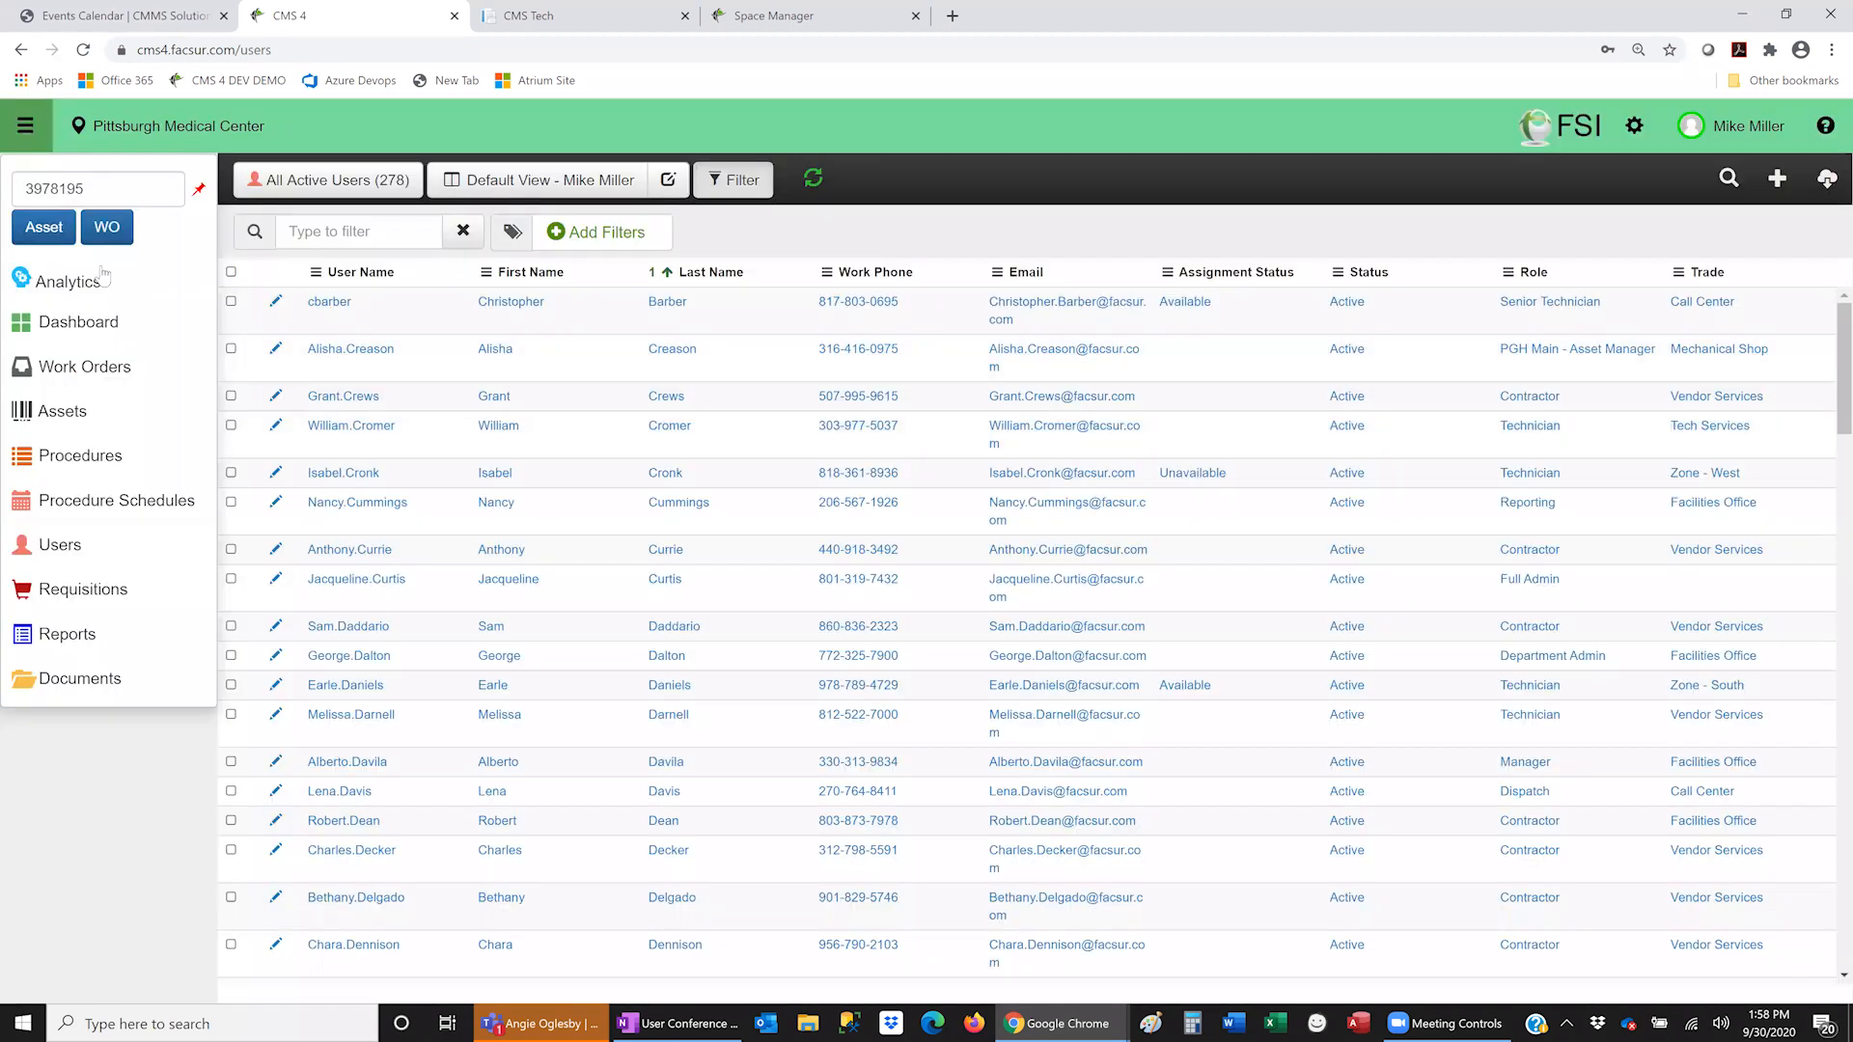
pyautogui.click(85, 367)
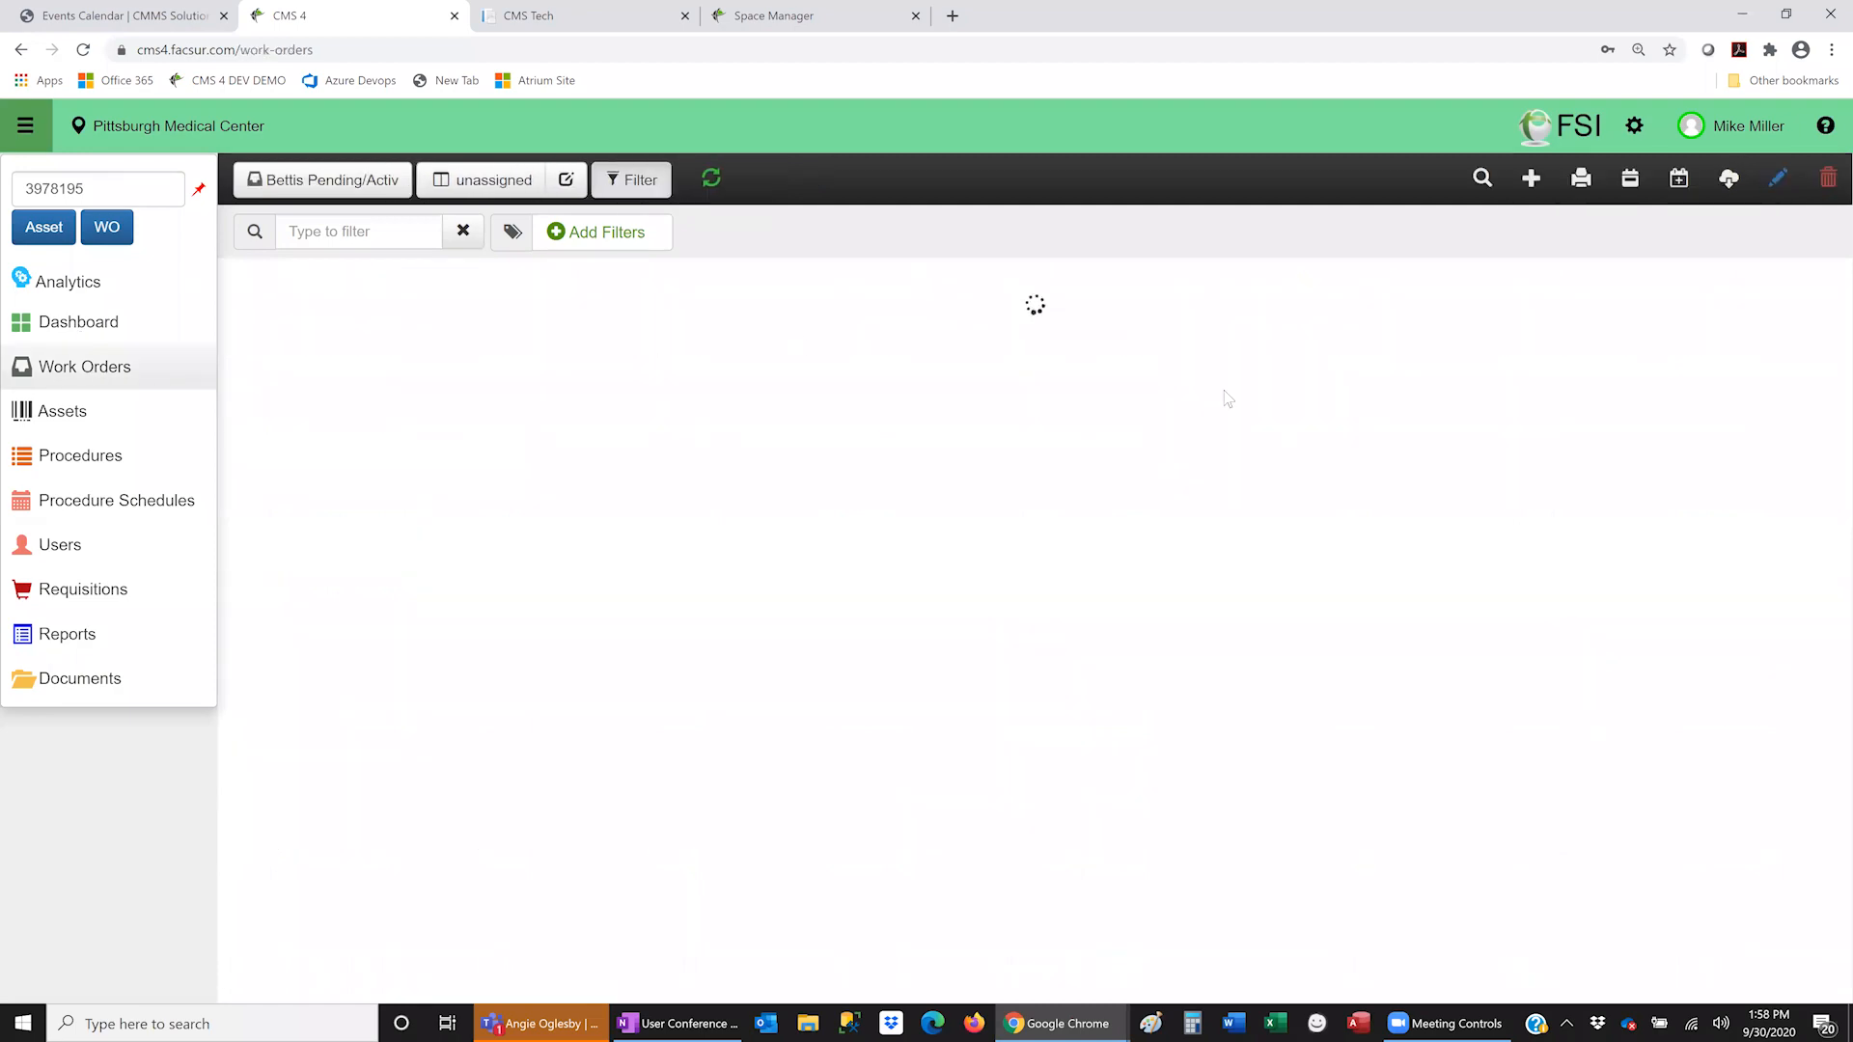
# - Draft a work order at Bettis Cancer Tower 01st Floor C1000A-VESTIBULE, then discard it unsaved
pyautogui.click(1535, 179)
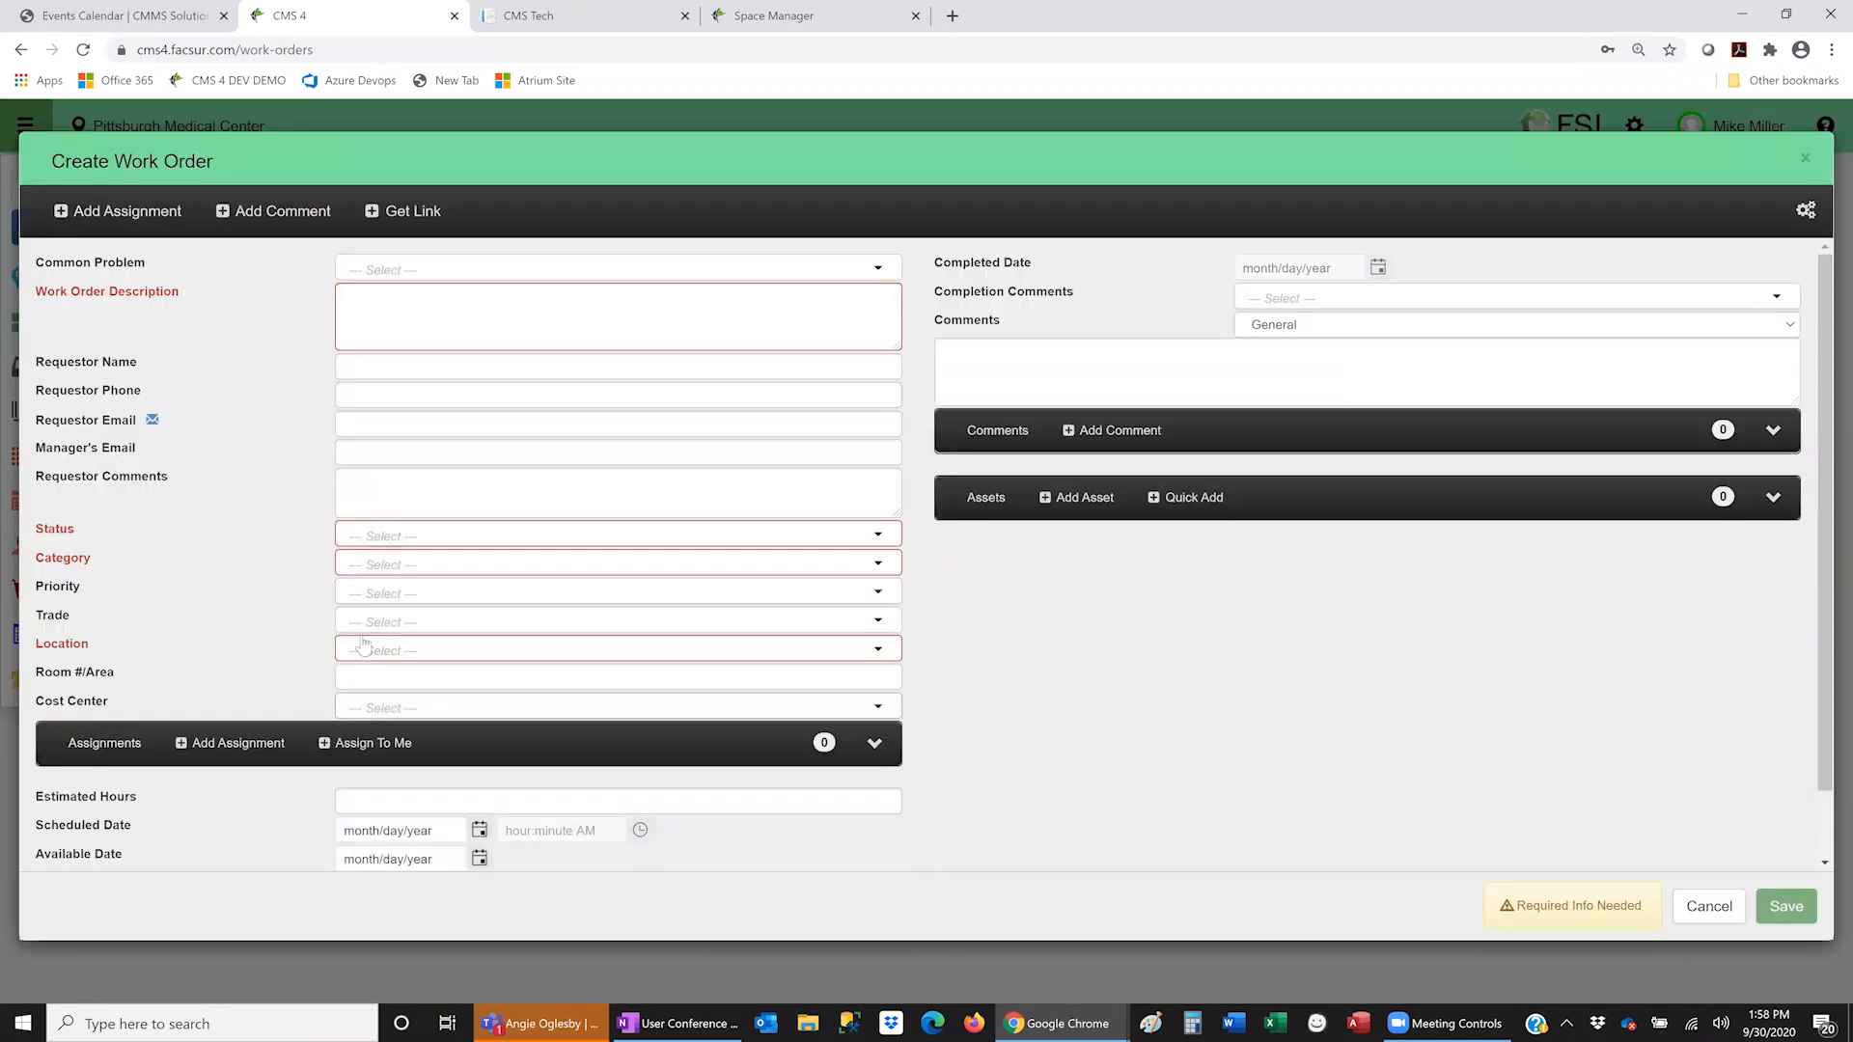
pyautogui.click(401, 656)
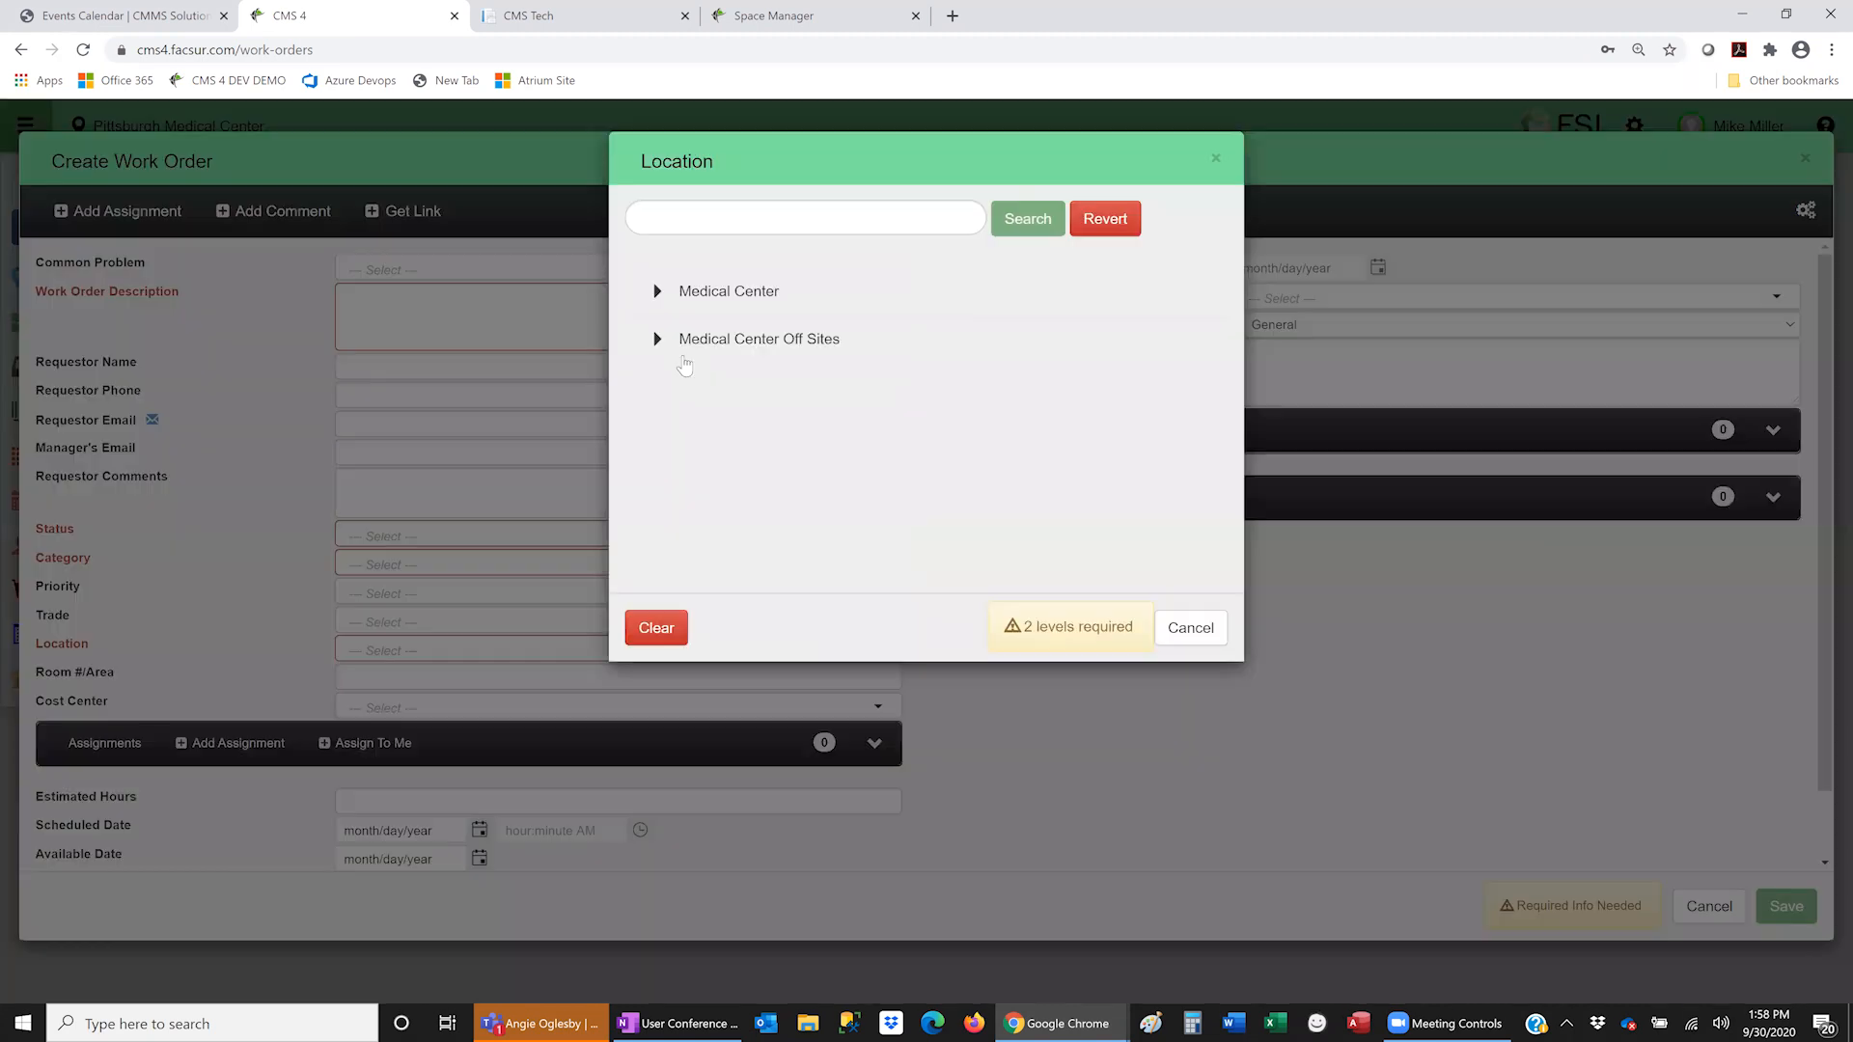
pyautogui.click(656, 291)
pyautogui.click(683, 337)
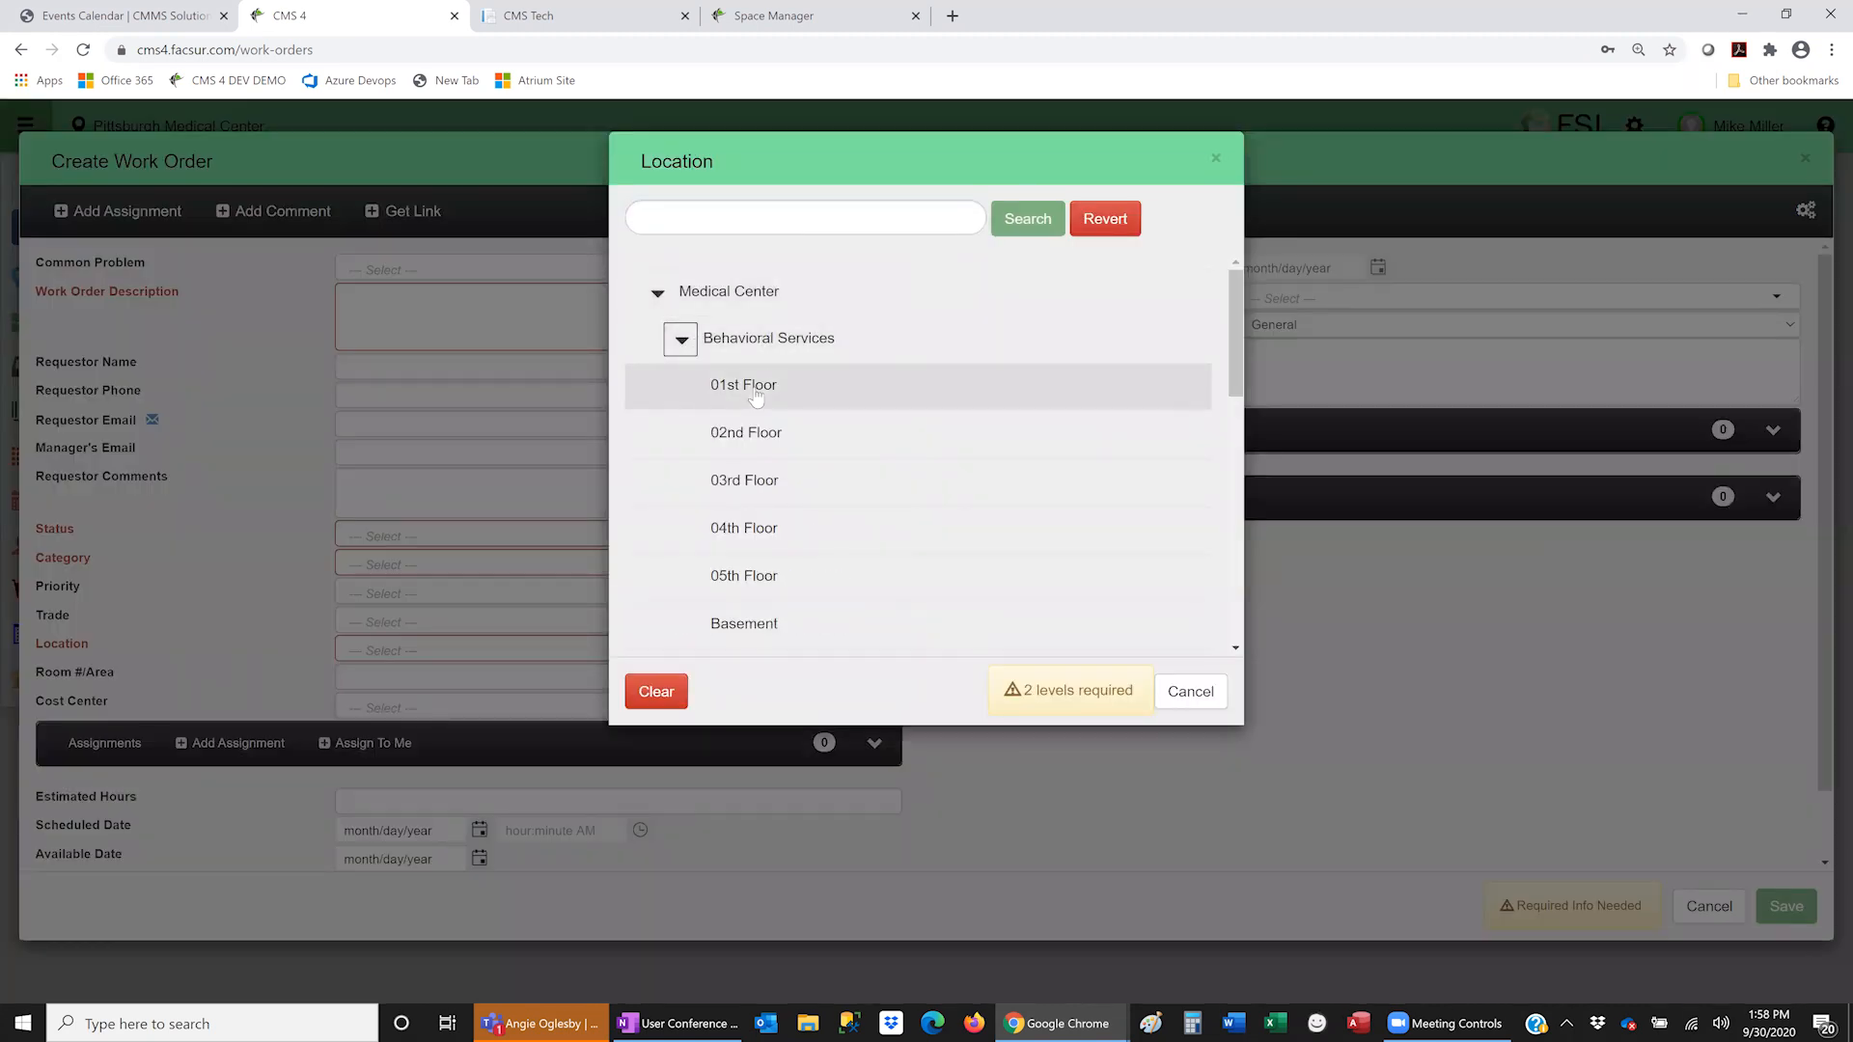
pyautogui.click(681, 339)
pyautogui.click(682, 387)
pyautogui.click(708, 433)
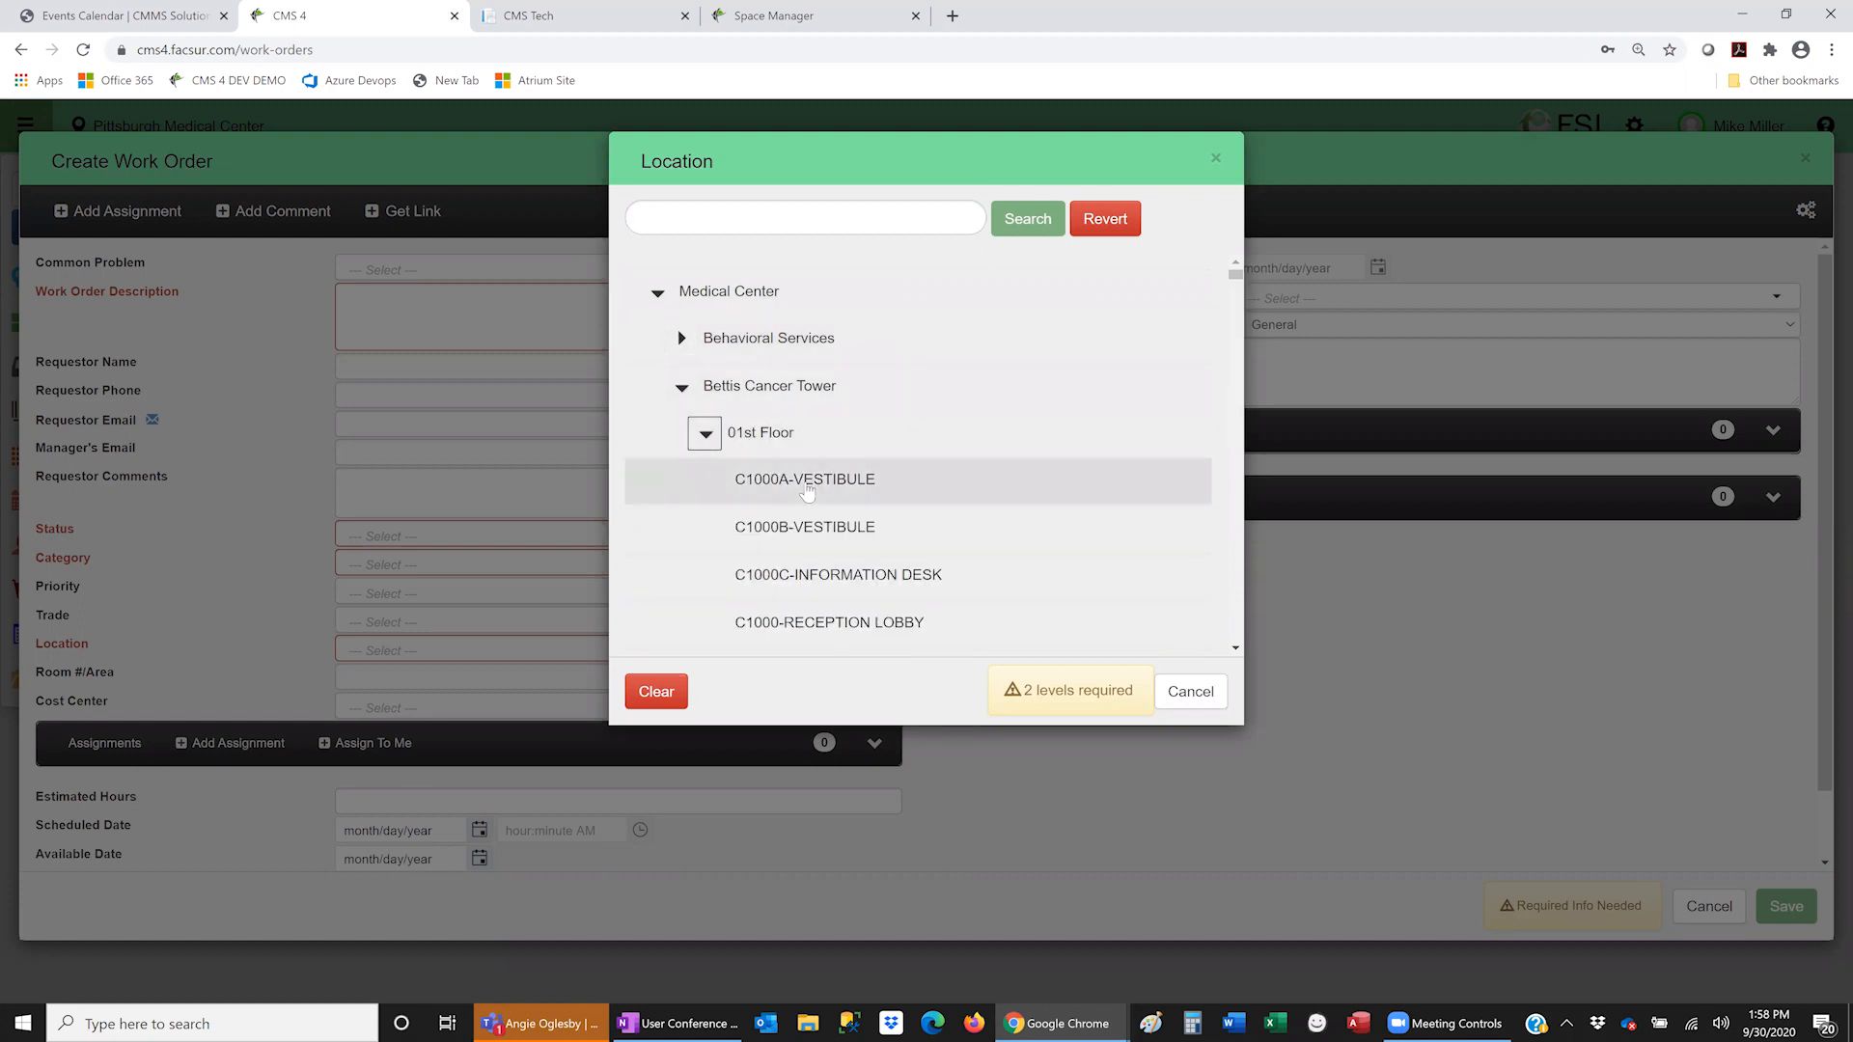
pyautogui.click(806, 479)
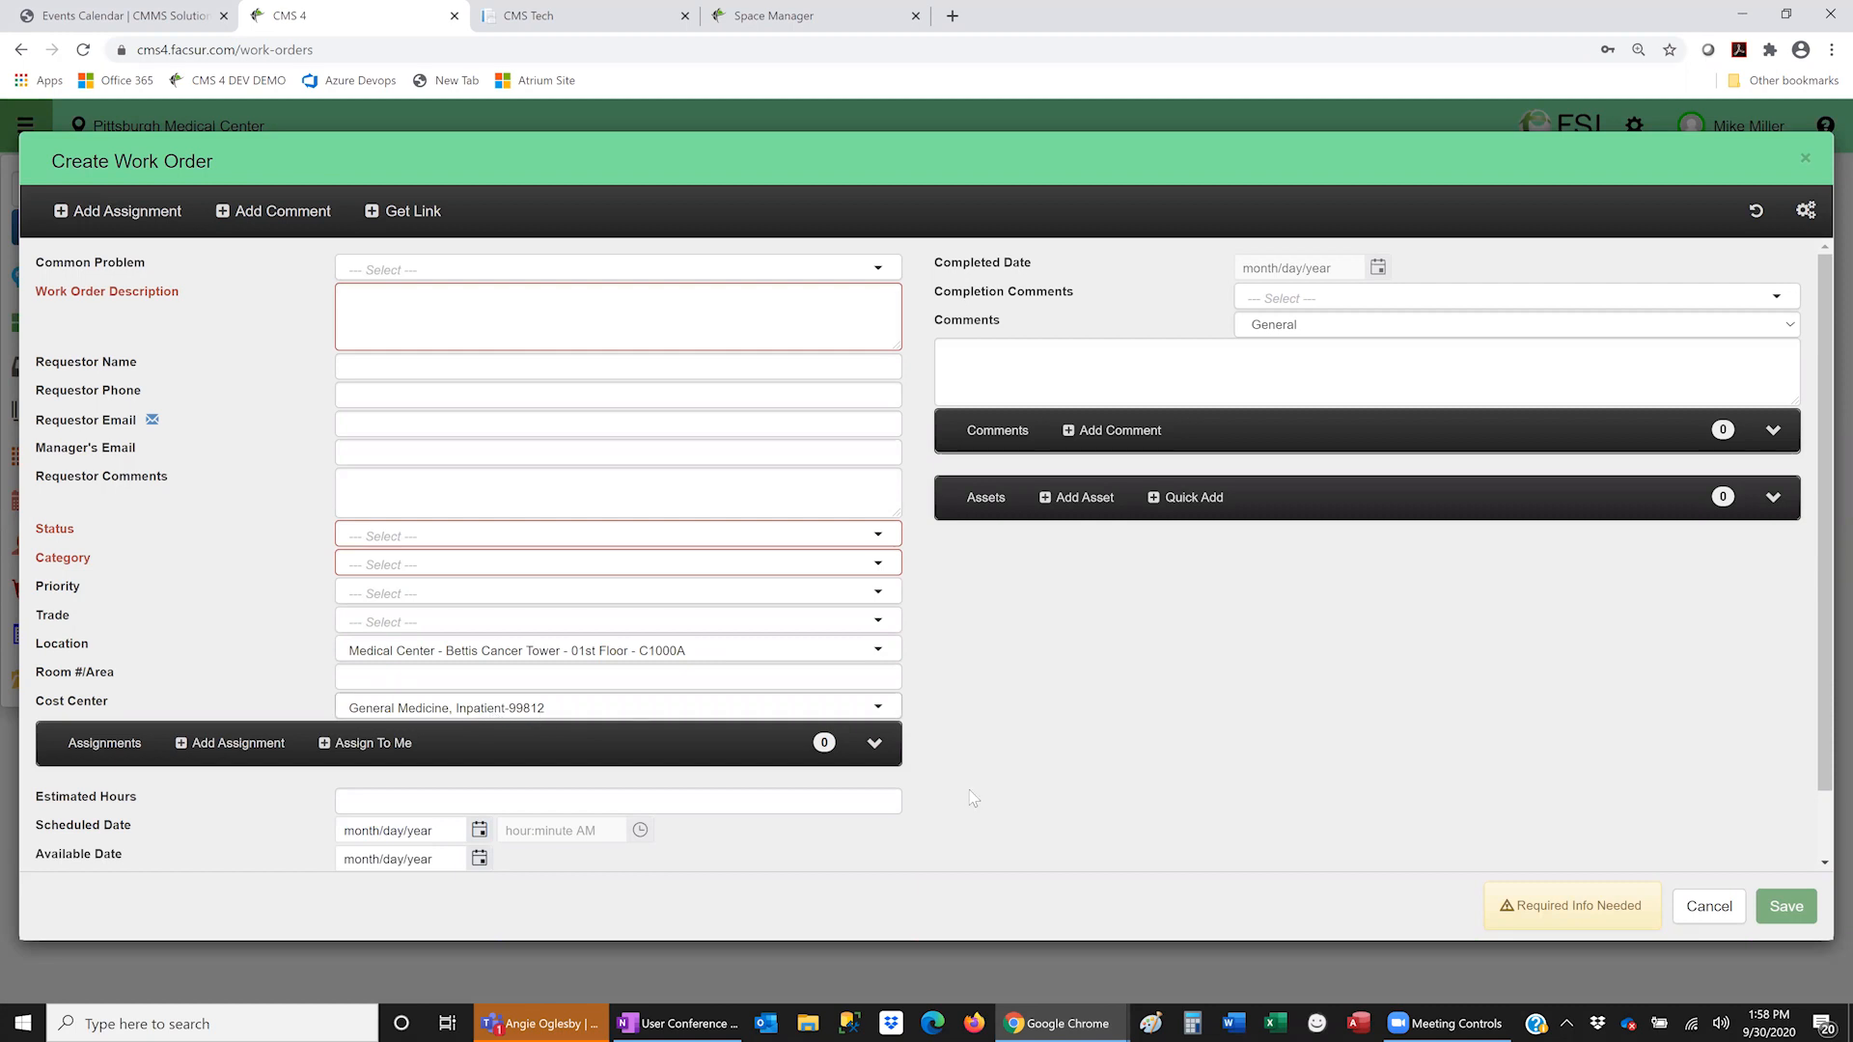
pyautogui.click(1727, 908)
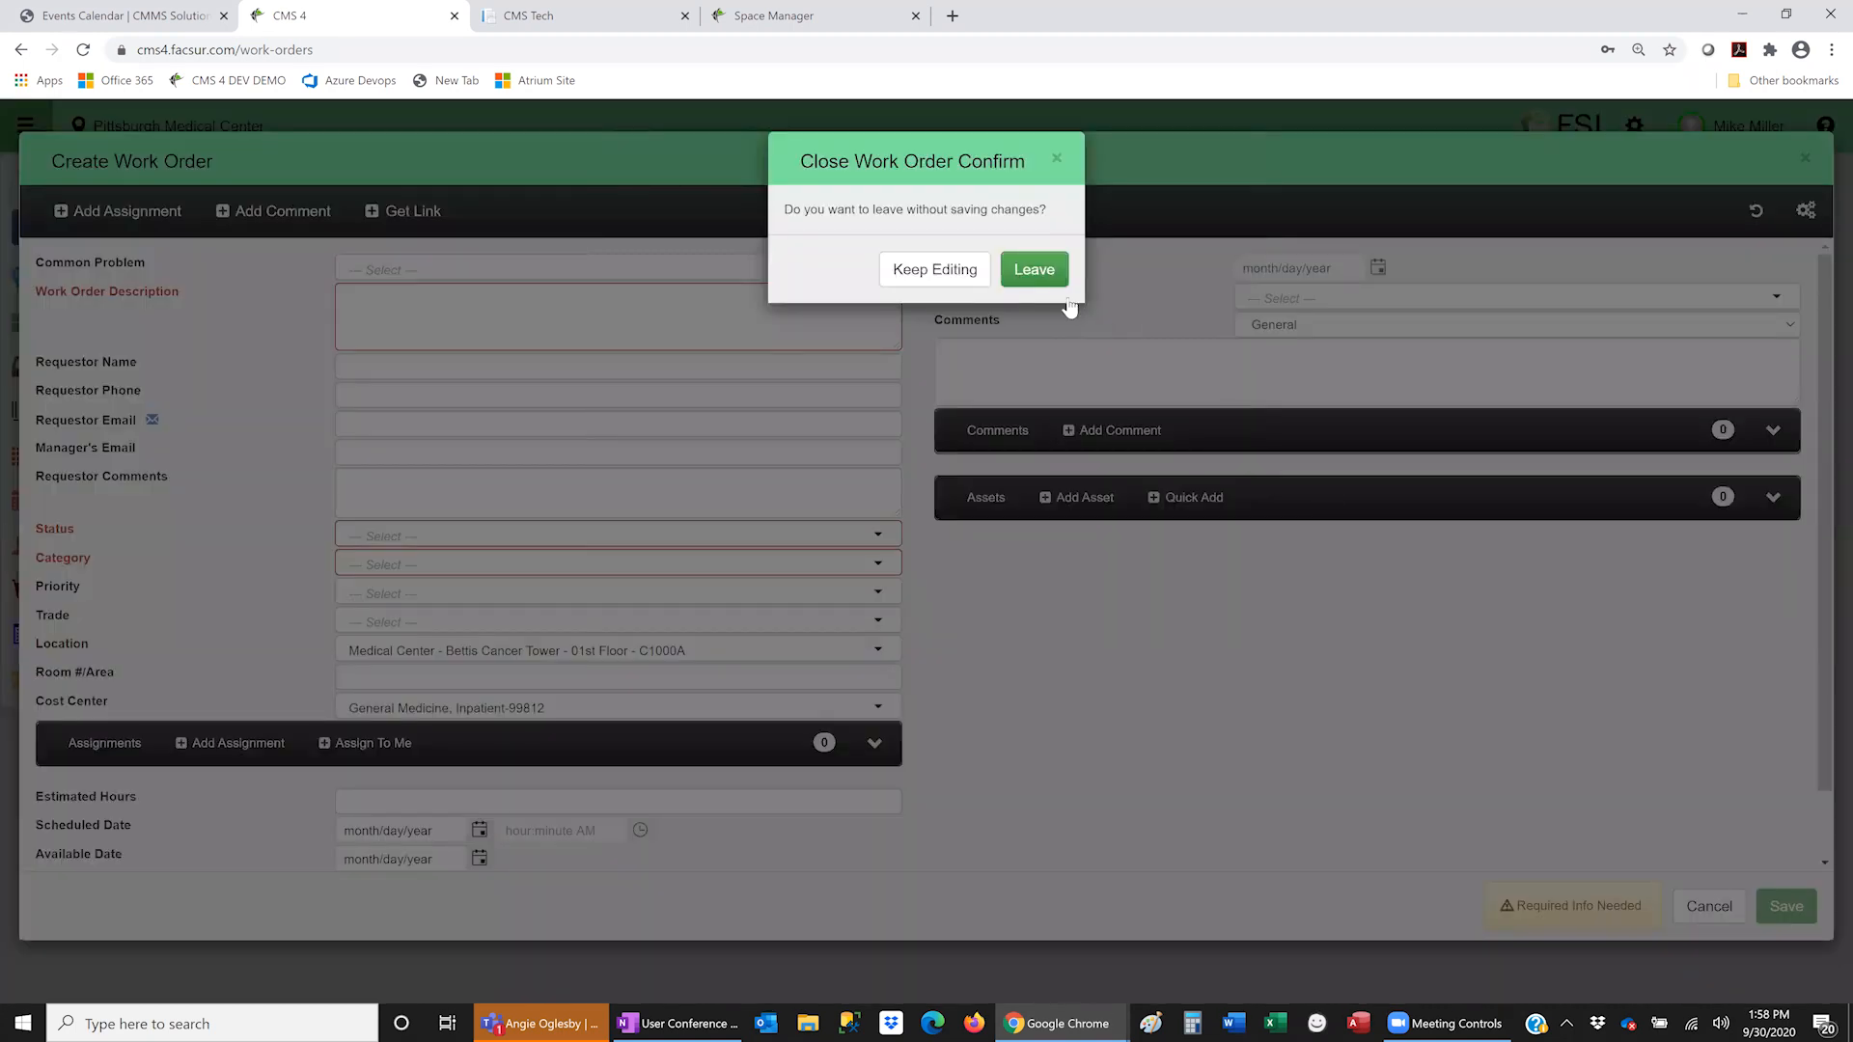
pyautogui.click(1042, 270)
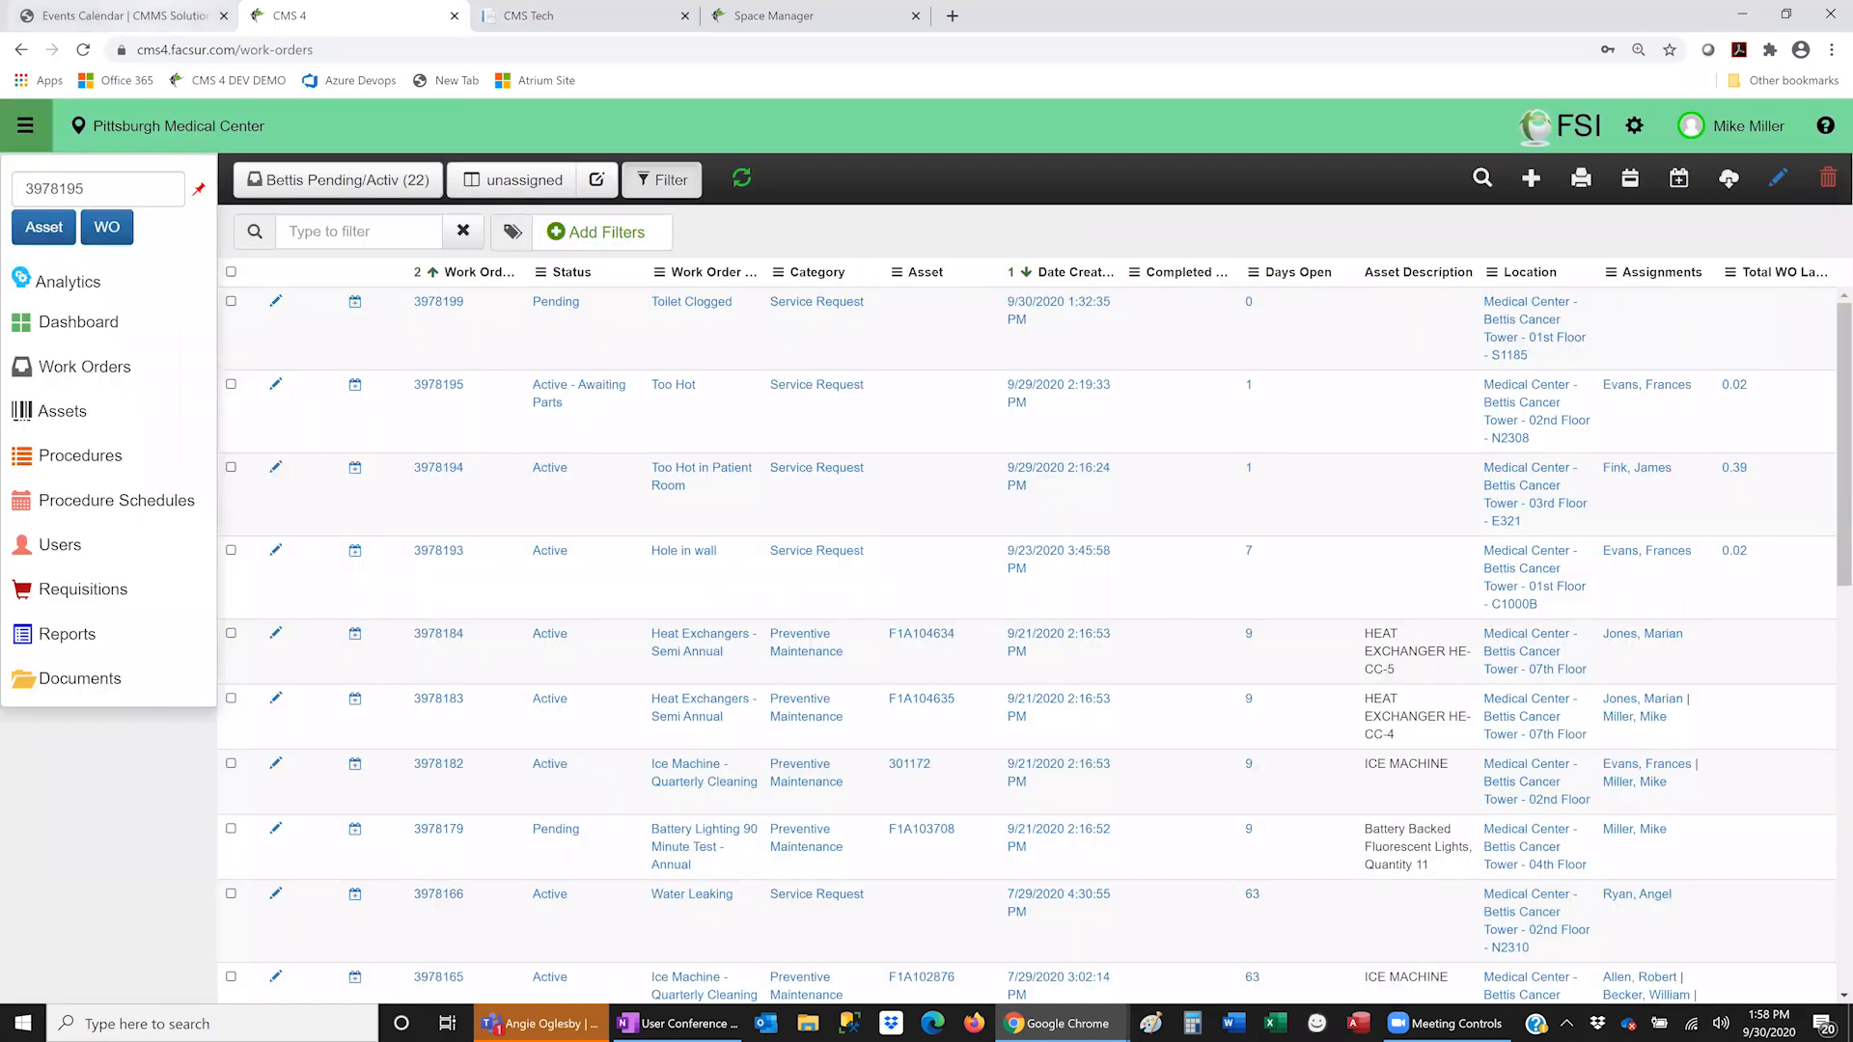